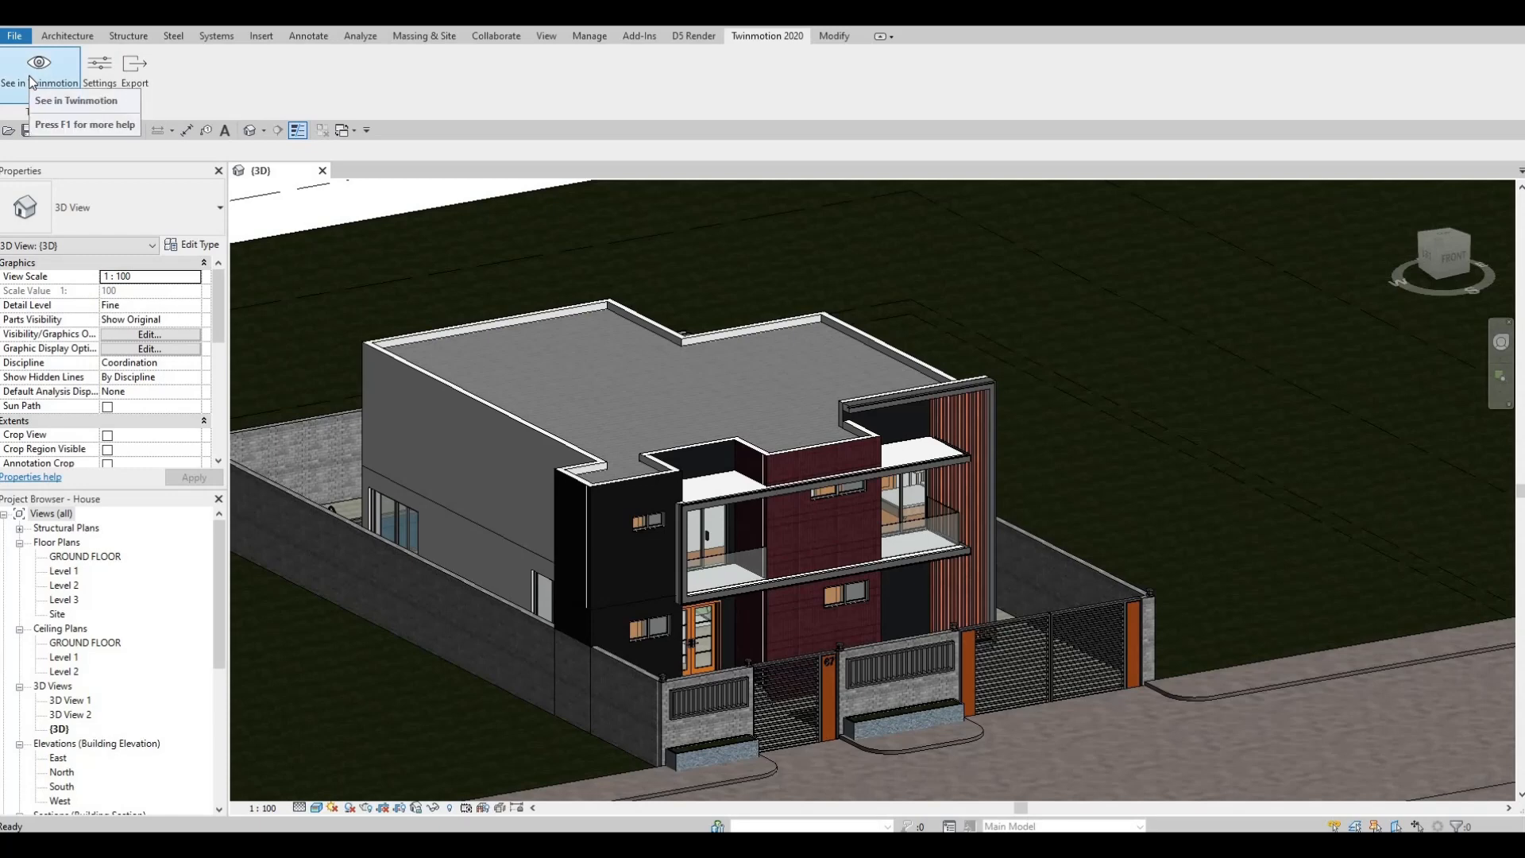
- Open the Direct Link synchronization settings and check which Twinmotion versions are available to sync with
left_click(100, 78)
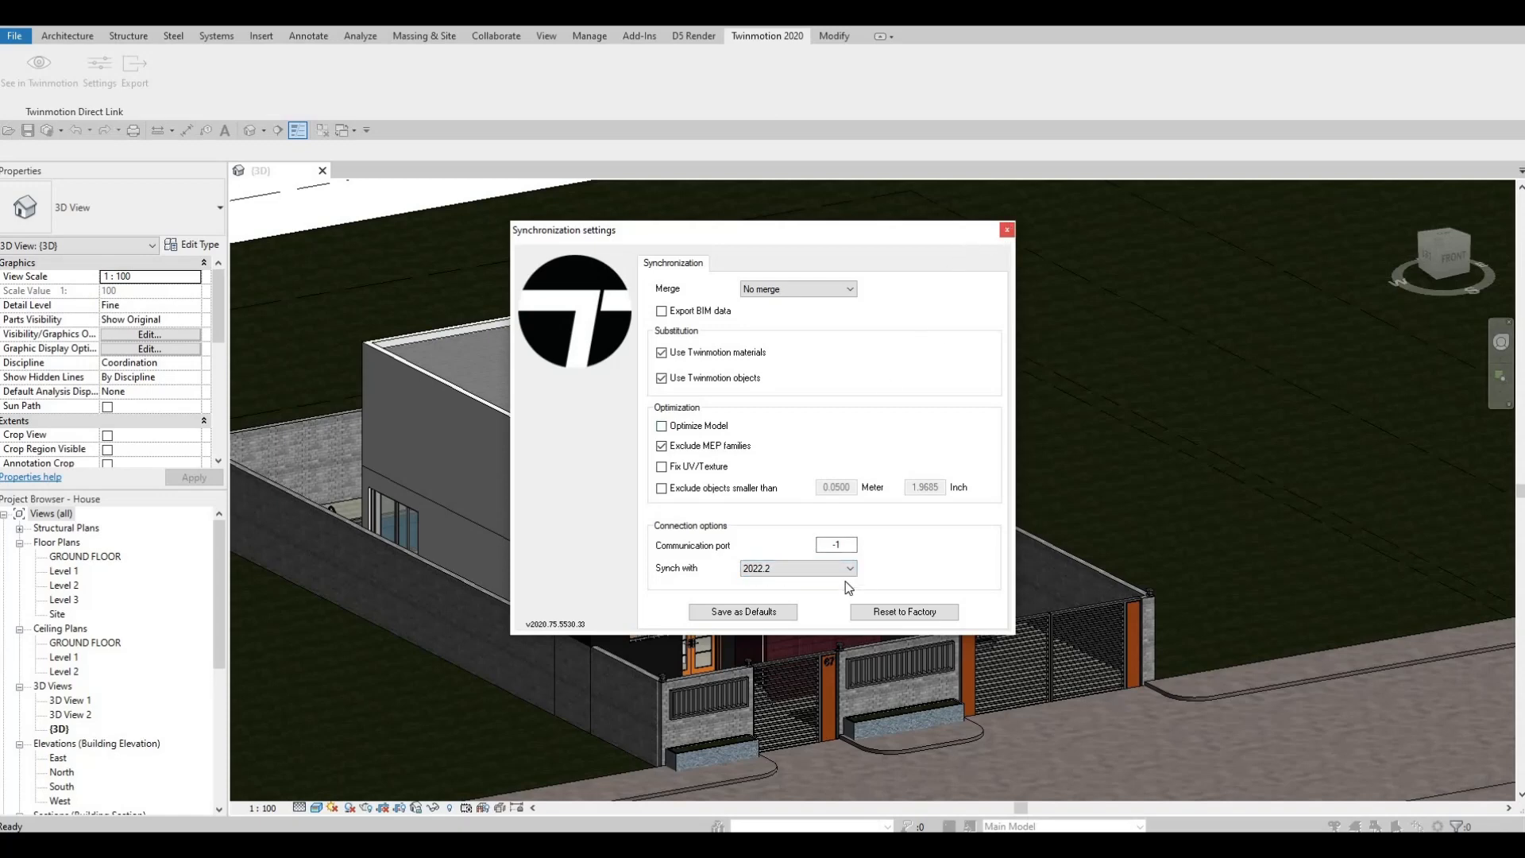
left_click(798, 569)
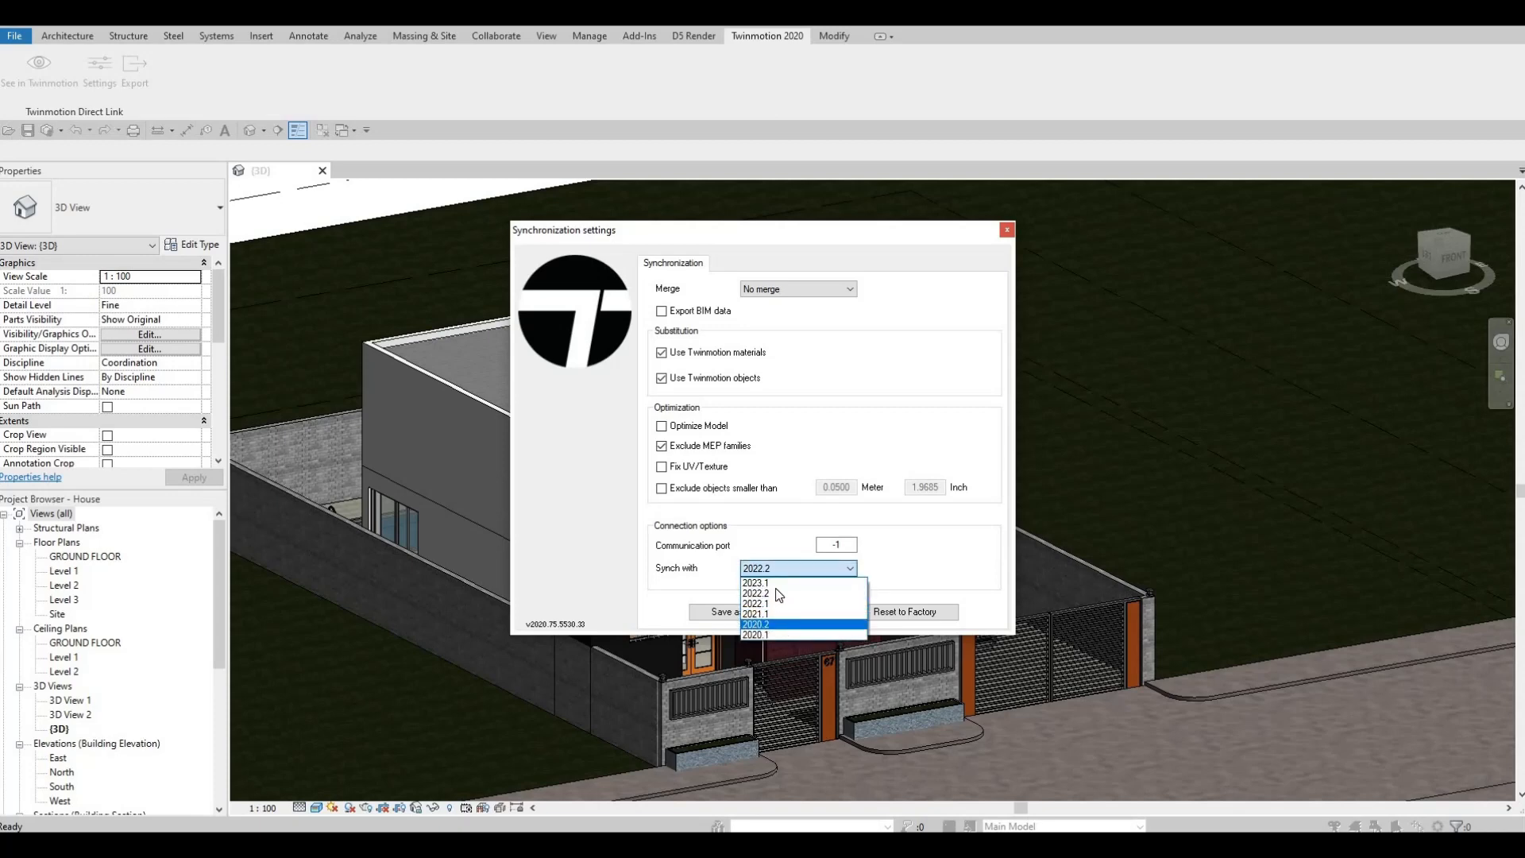
key("Escape")
key("Escape")
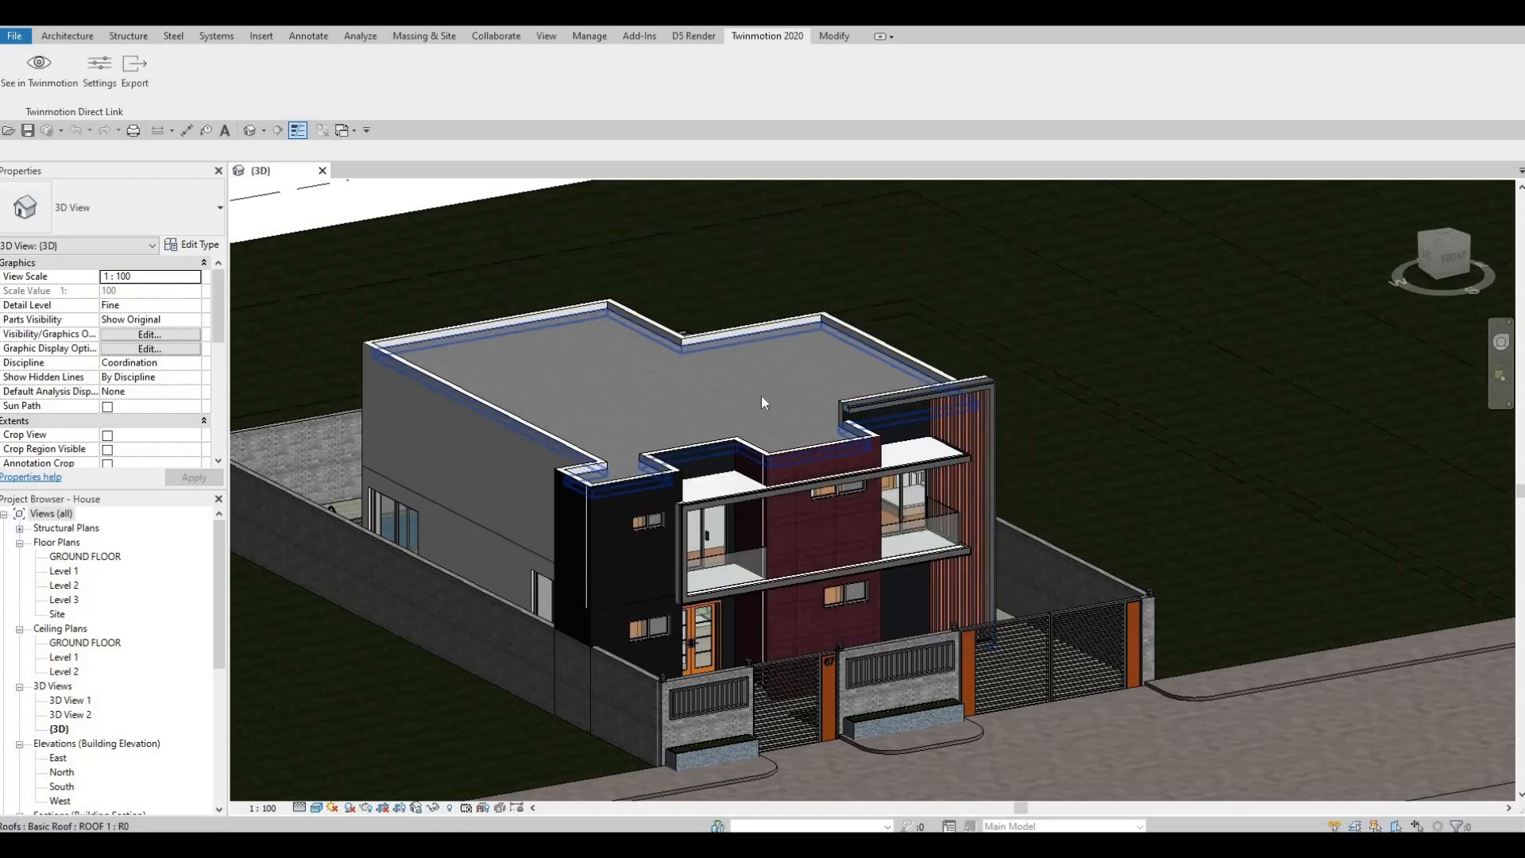
- Synchronize the Revit house model through the Direct Link and switch to Twinmotion
left_click(34, 89)
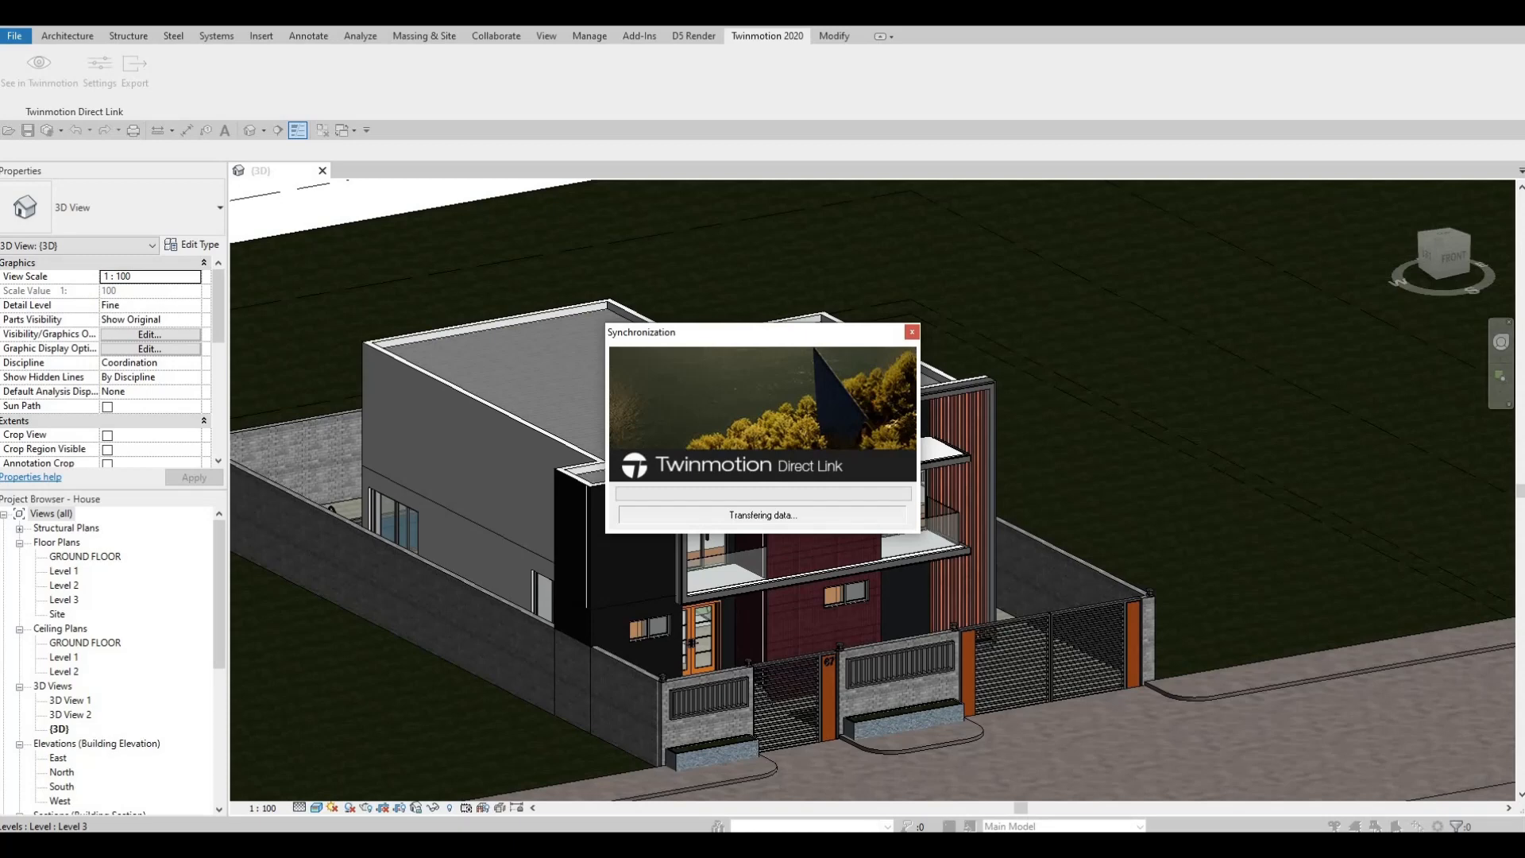
key("F1")
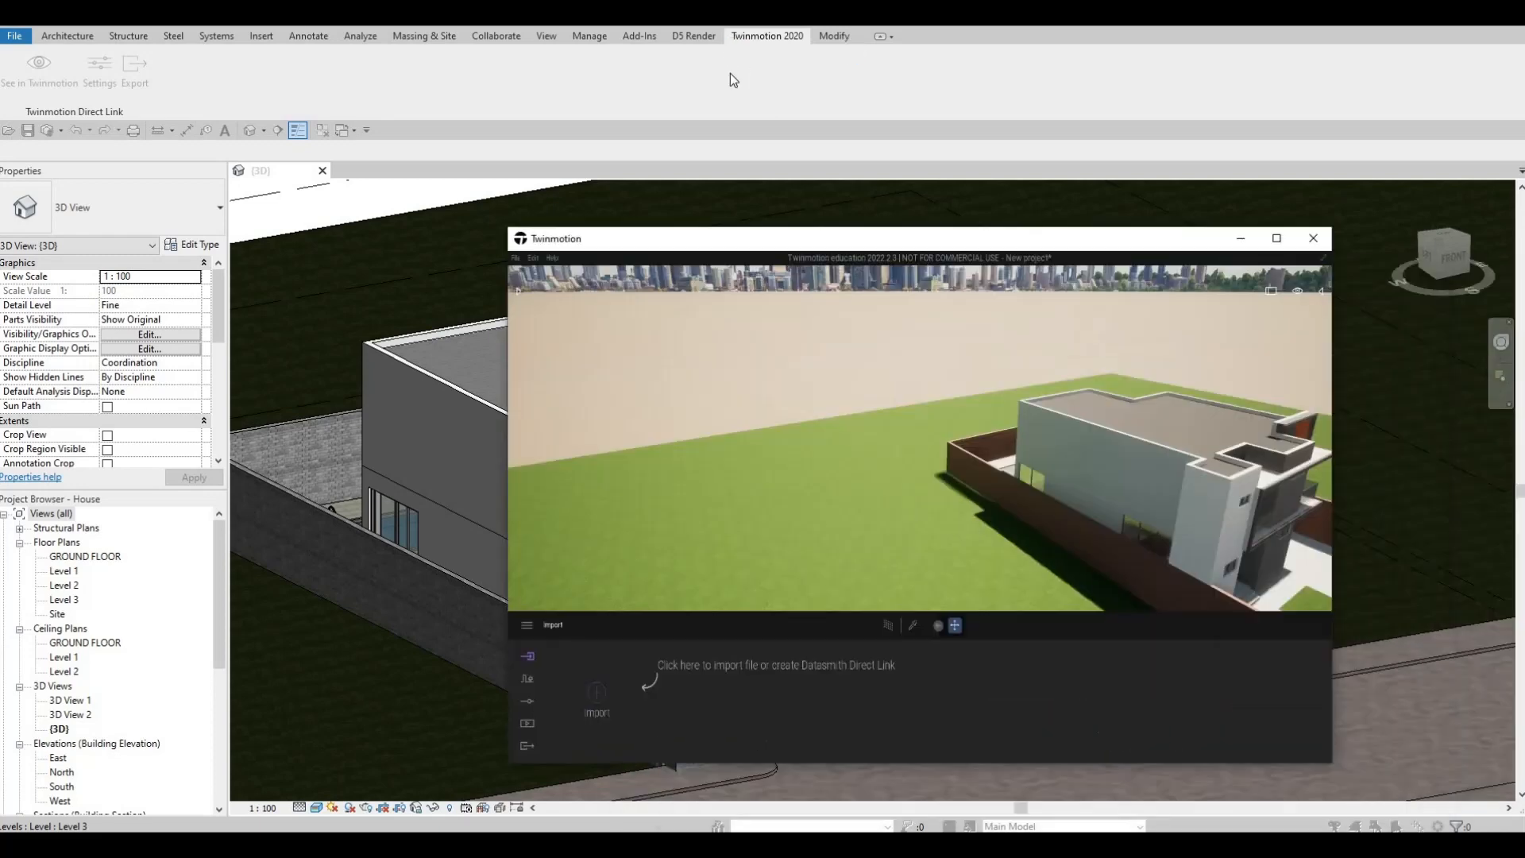
double_click(741, 243)
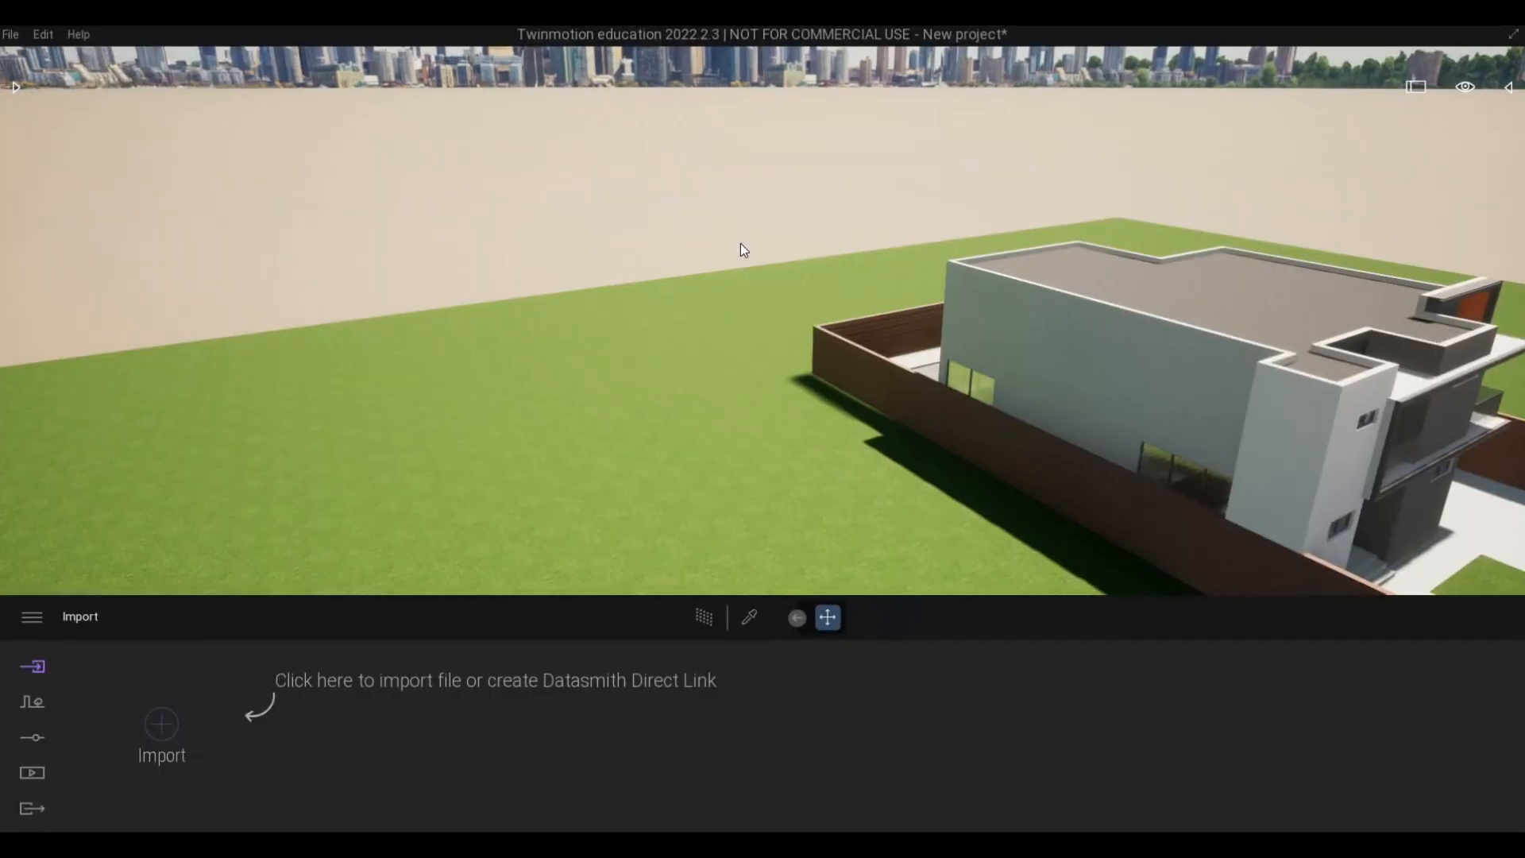
- Examine the imported house and its street frontage from several angles
middle_click_drag(1323, 393, 1113, 306)
right_click_drag(1308, 393, 1192, 383)
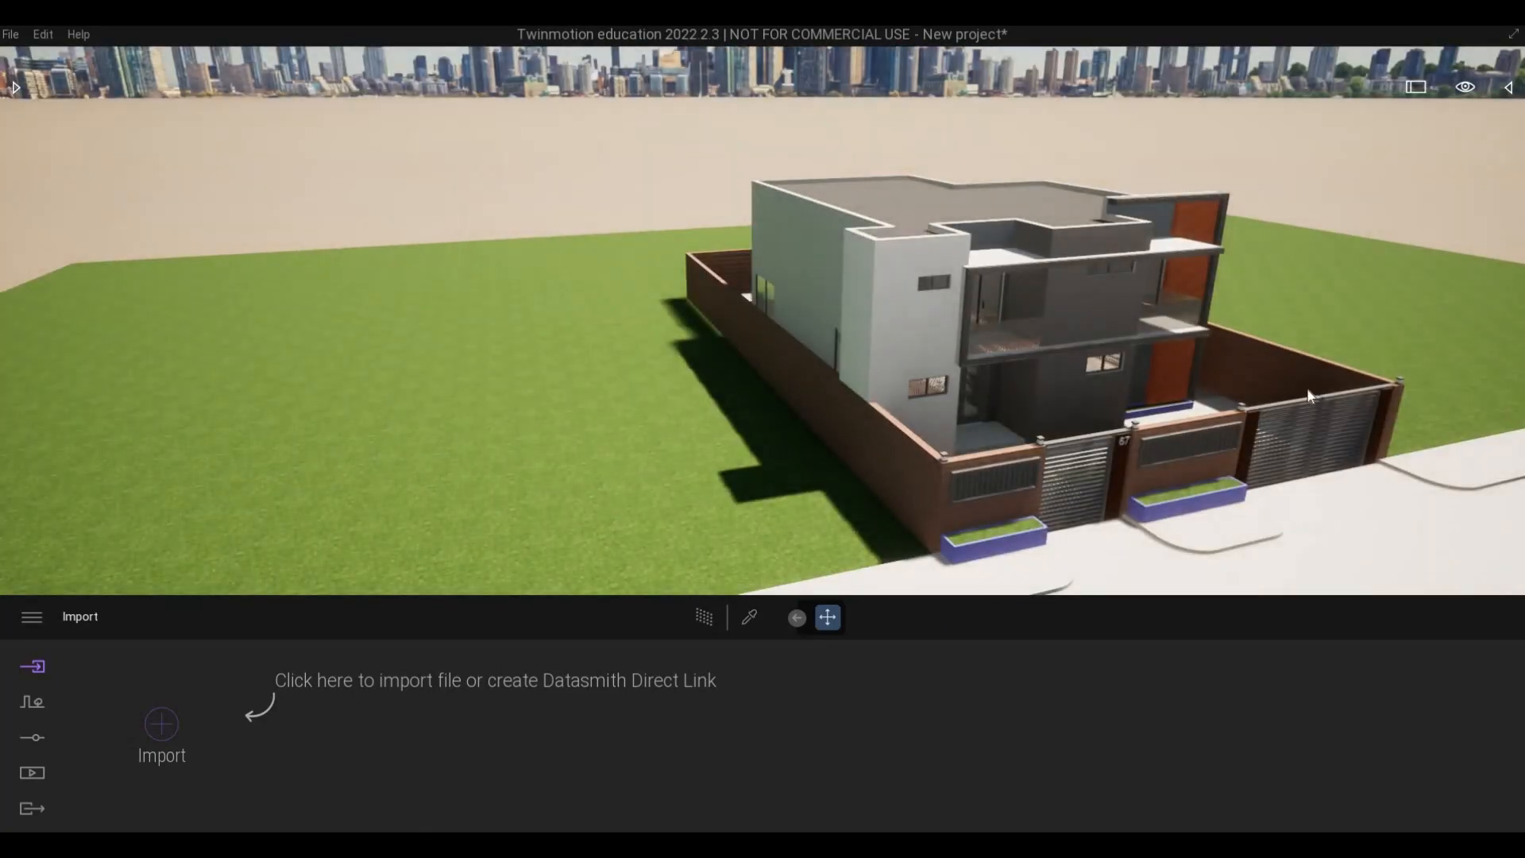
right_click_drag(1308, 388, 1303, 356)
key("d")
key("w")
key("e")
key("d")
key("s")
key("s")
key("e")
key("s")
key("d")
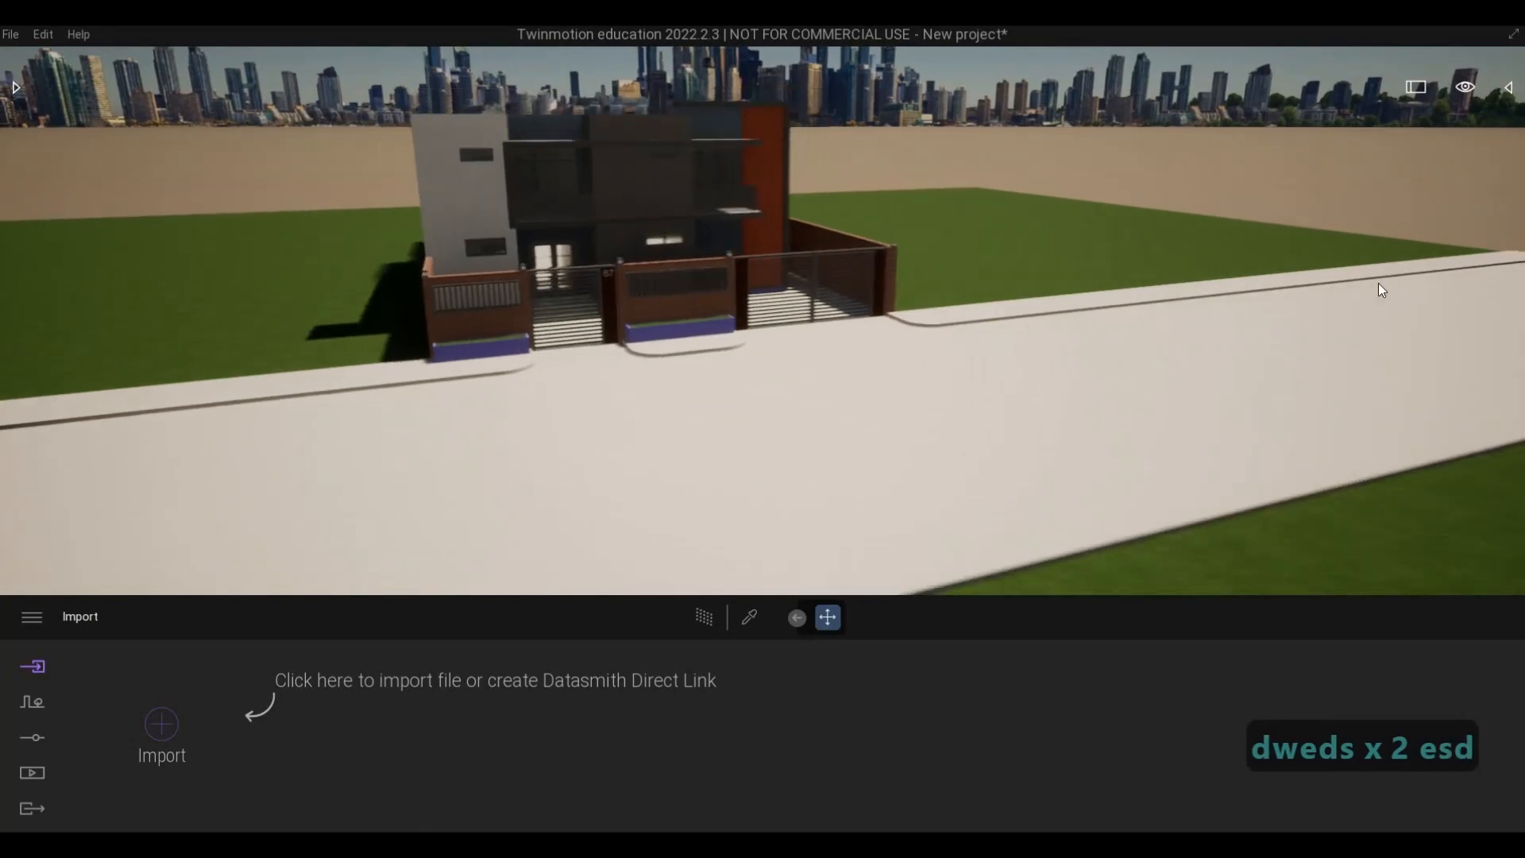
key("q")
- Select the base ground surrounding the site, lower it along its vertical axis, and deselect it
left_click(1372, 241)
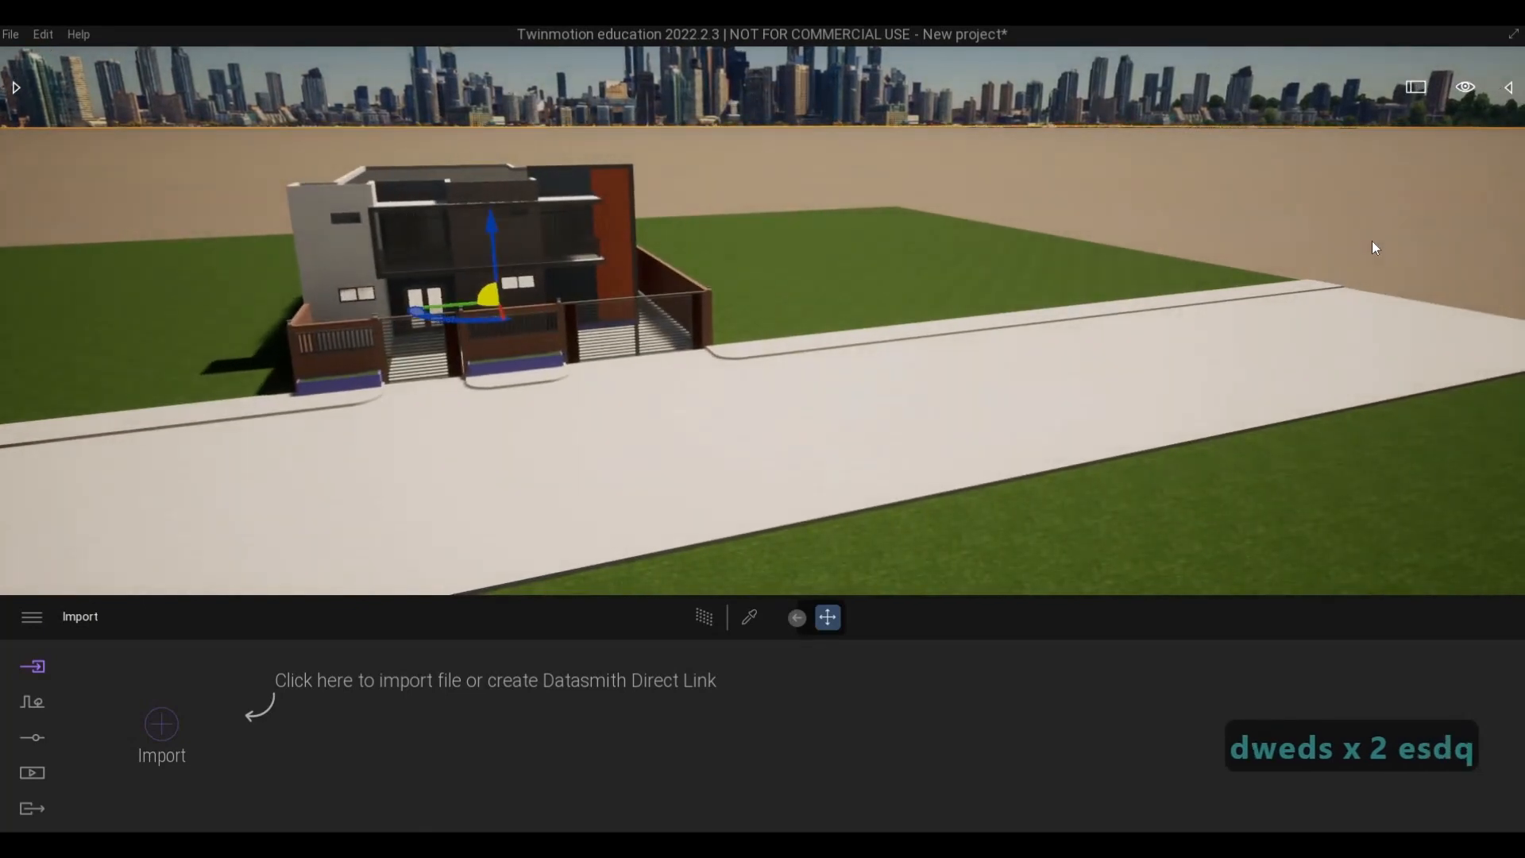
key("a")
key("a")
key("w")
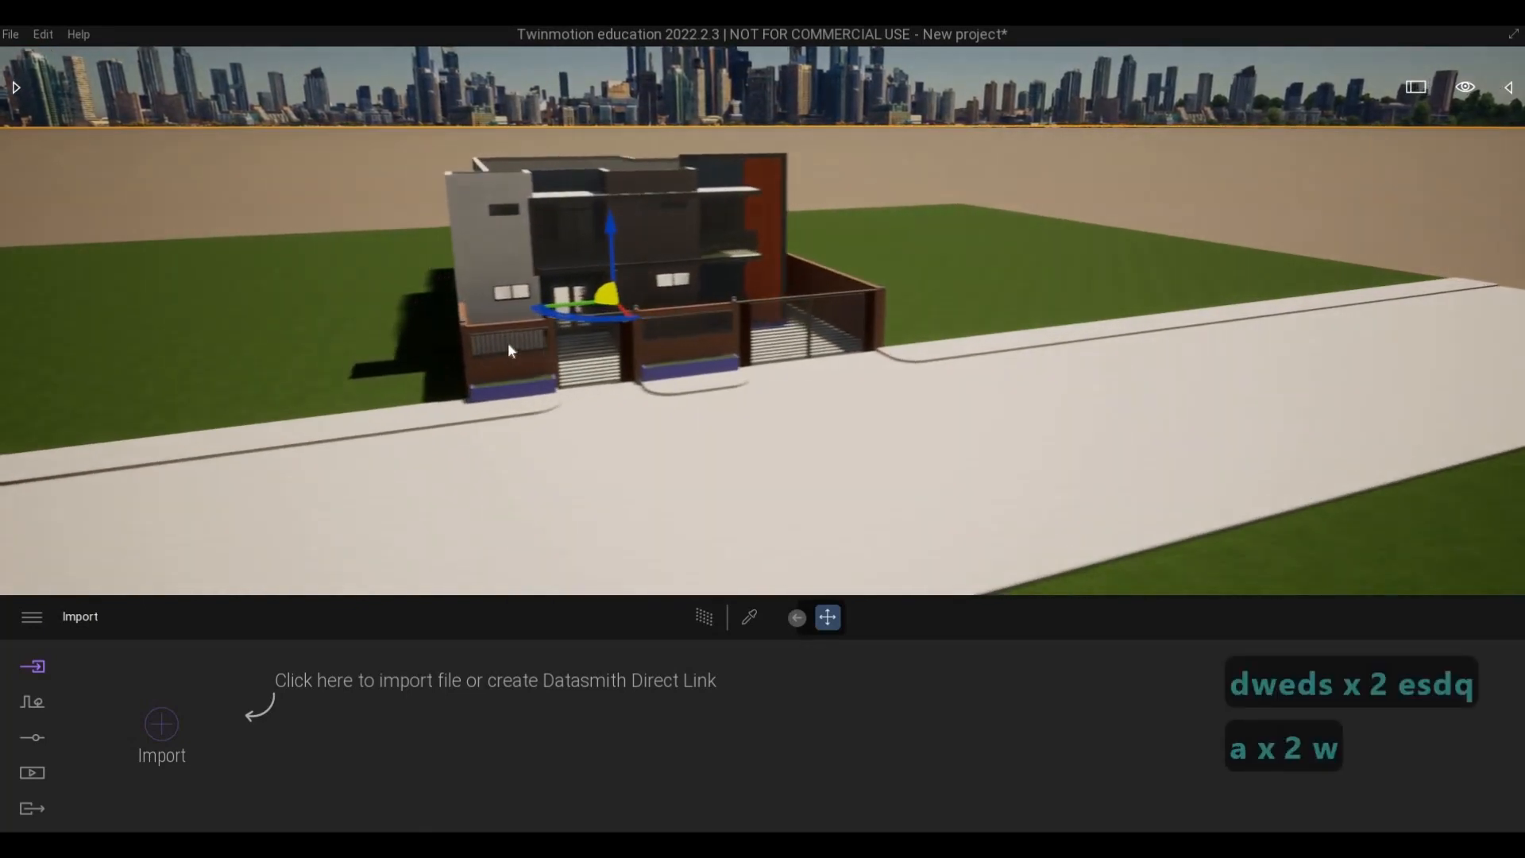
key("w")
key("q")
key("q")
key("a")
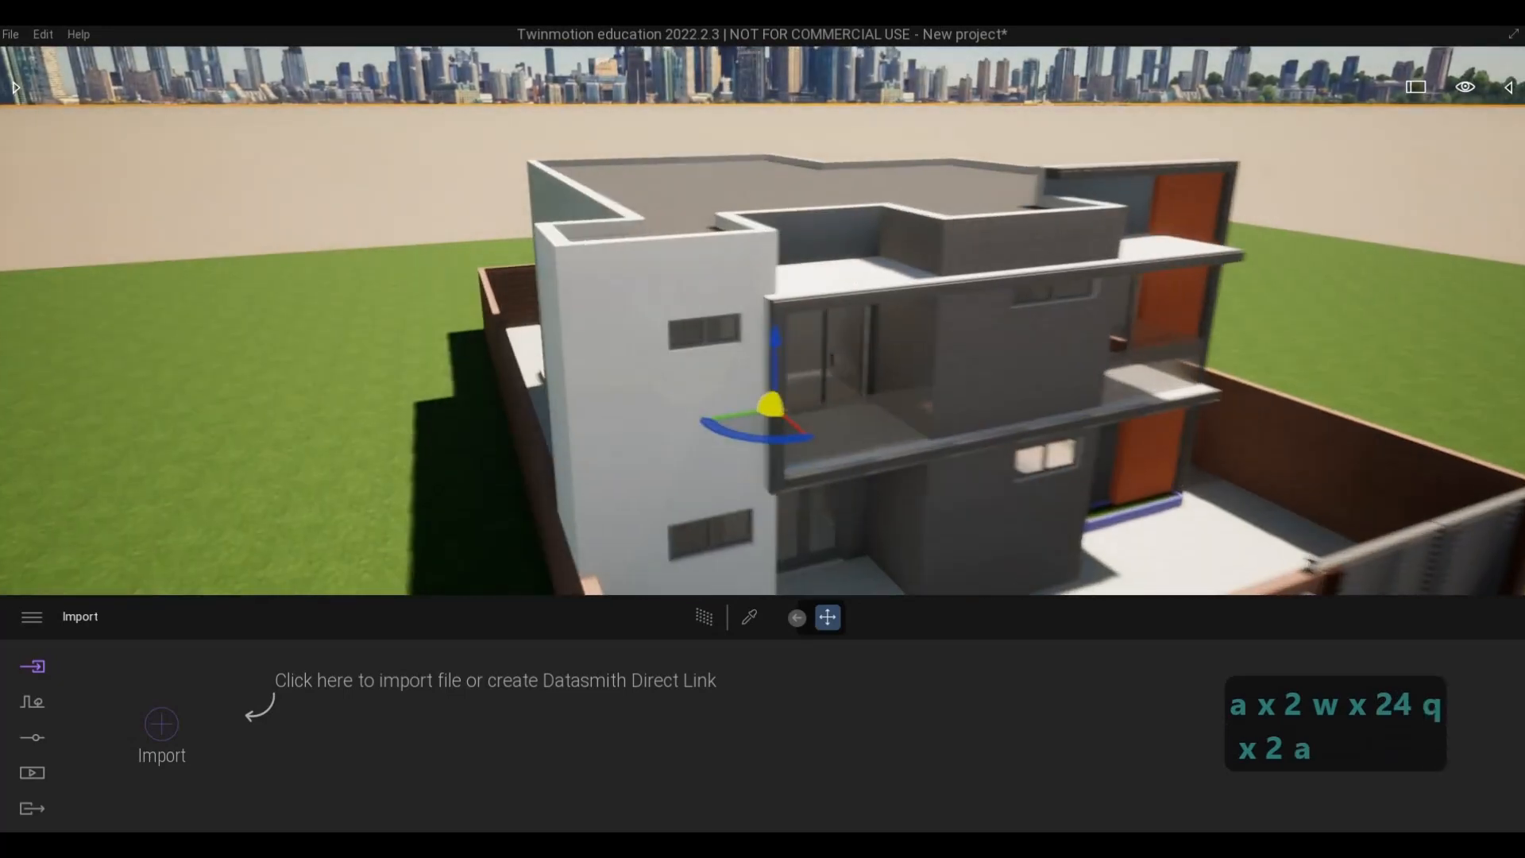
key("a")
key("a")
key("a")
key("a")
key("a")
key("a")
key("a")
key("a")
key("a")
key("a")
key("a")
key("a")
key("a")
key("a")
key("a")
key("a")
key("a")
key("a")
key("a")
key("q")
key("a")
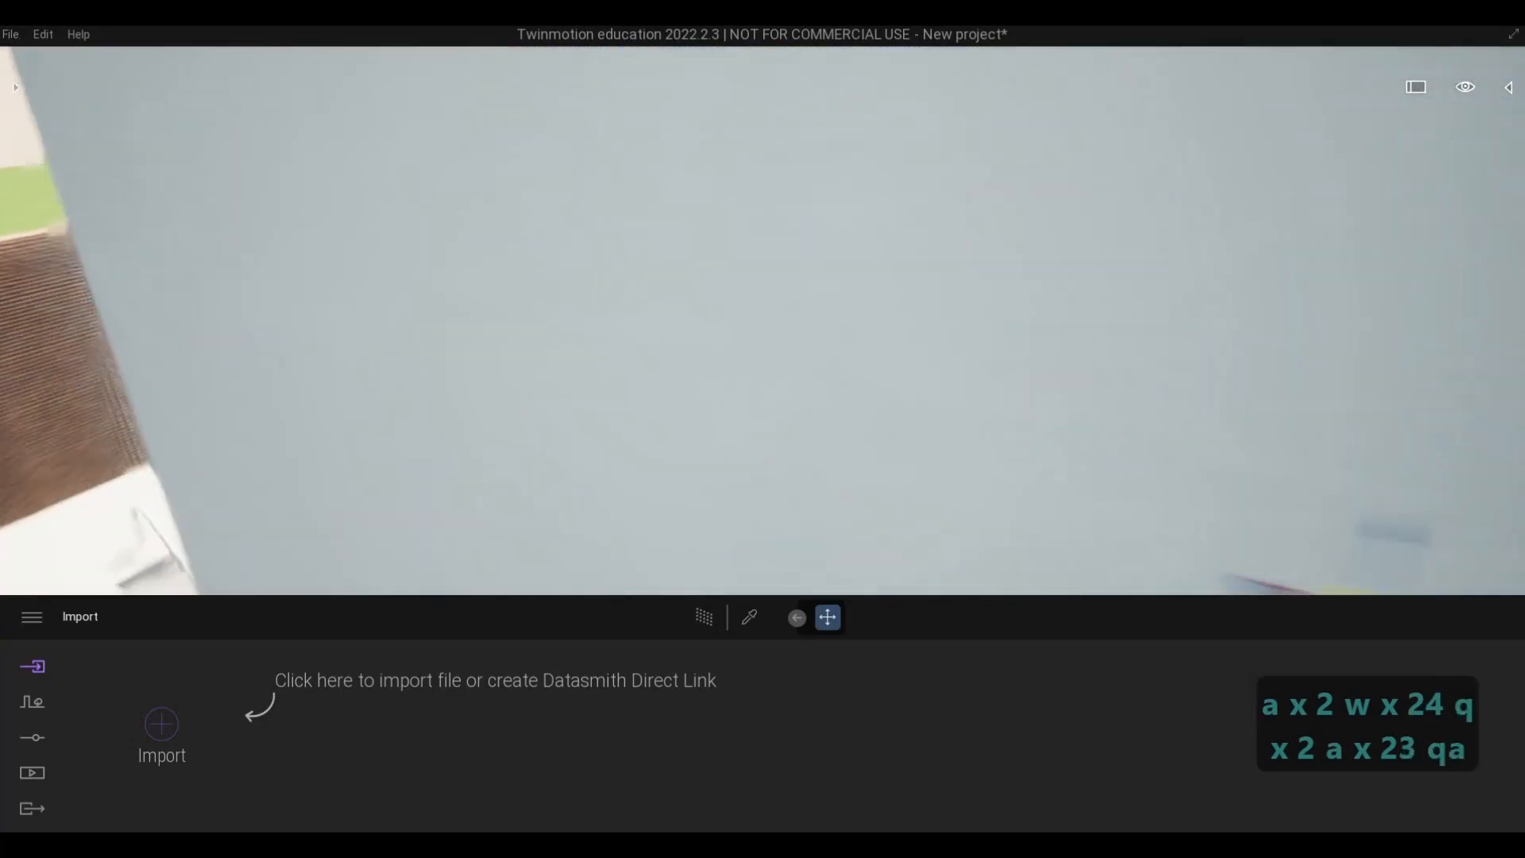
key("d")
key("s")
key("s")
key("s")
key("s")
key("s")
key("s")
key("s")
key("s")
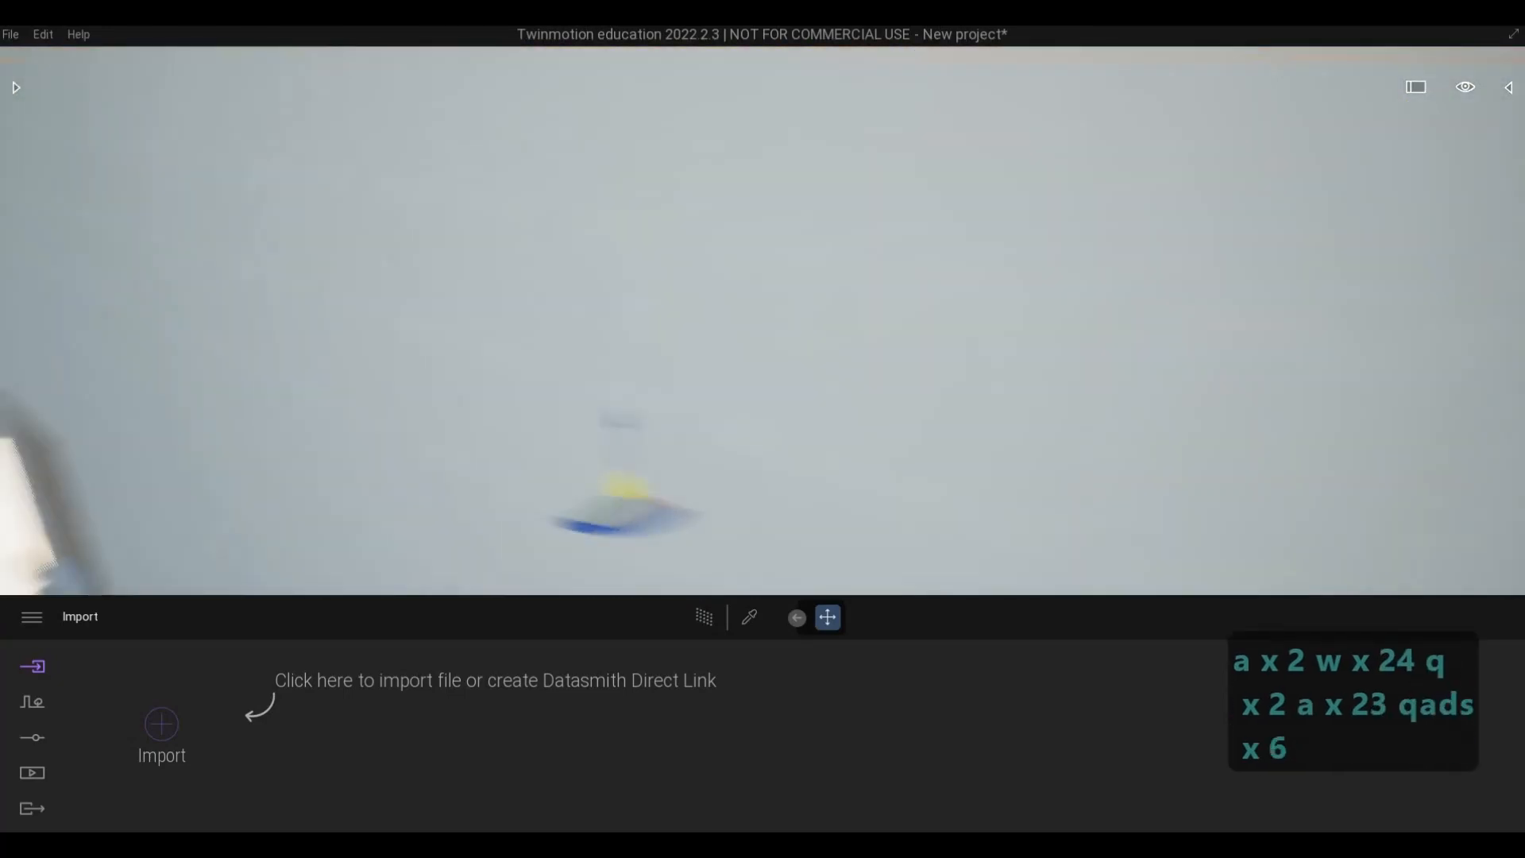
key("s")
key("s")
key("s")
key("s")
key("s")
key("s")
key("s")
key("s")
key("s")
key("s")
key("s")
key("s")
key("s")
key("s")
key("s")
key("e")
key("e")
key("e")
key("e")
key("e")
key("e")
key("e")
key("s")
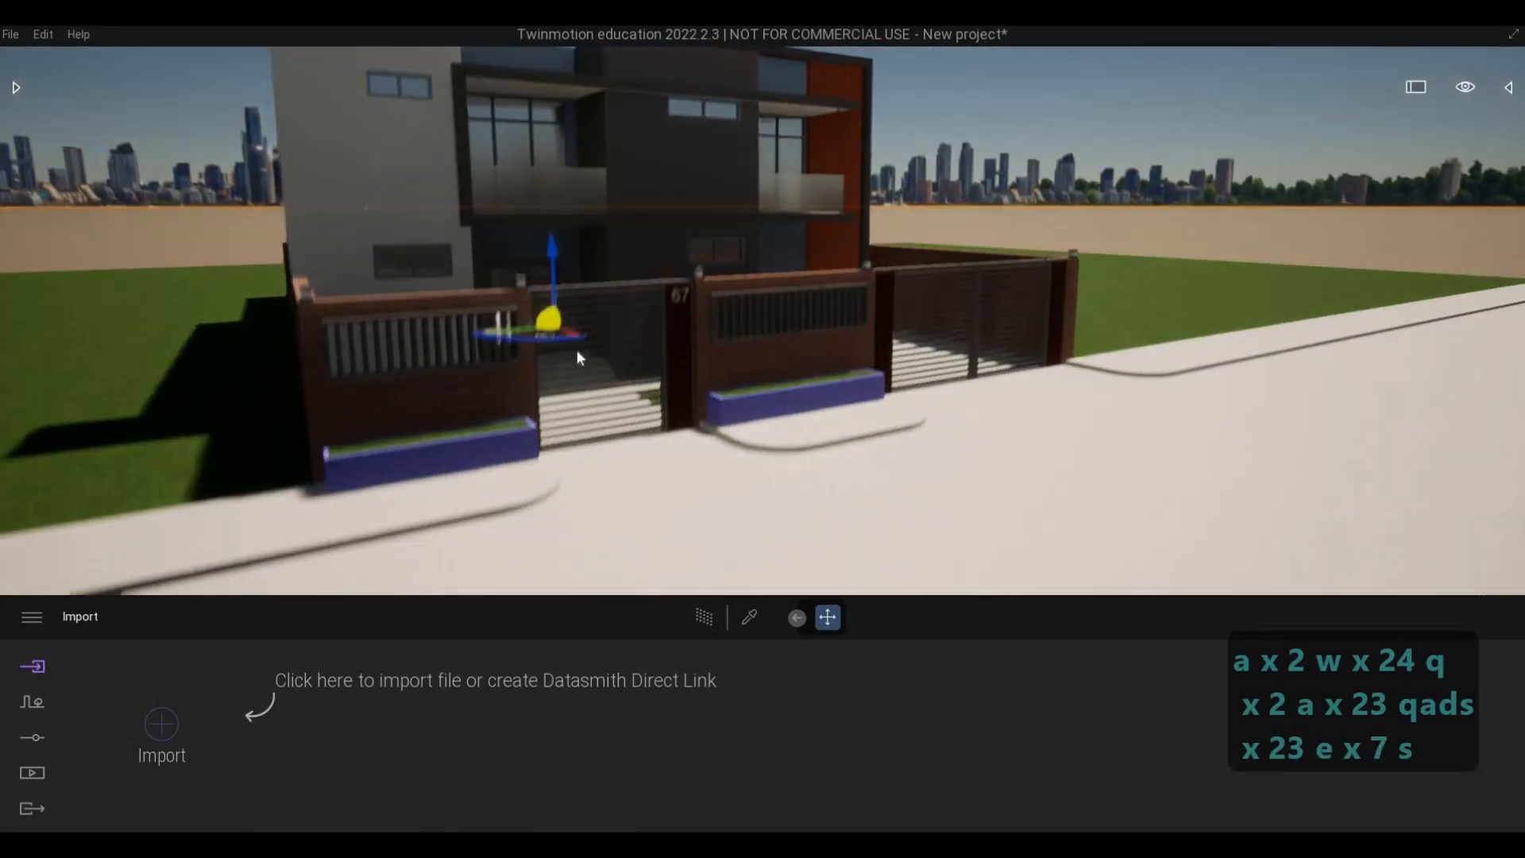
key("s")
key("s")
key("d")
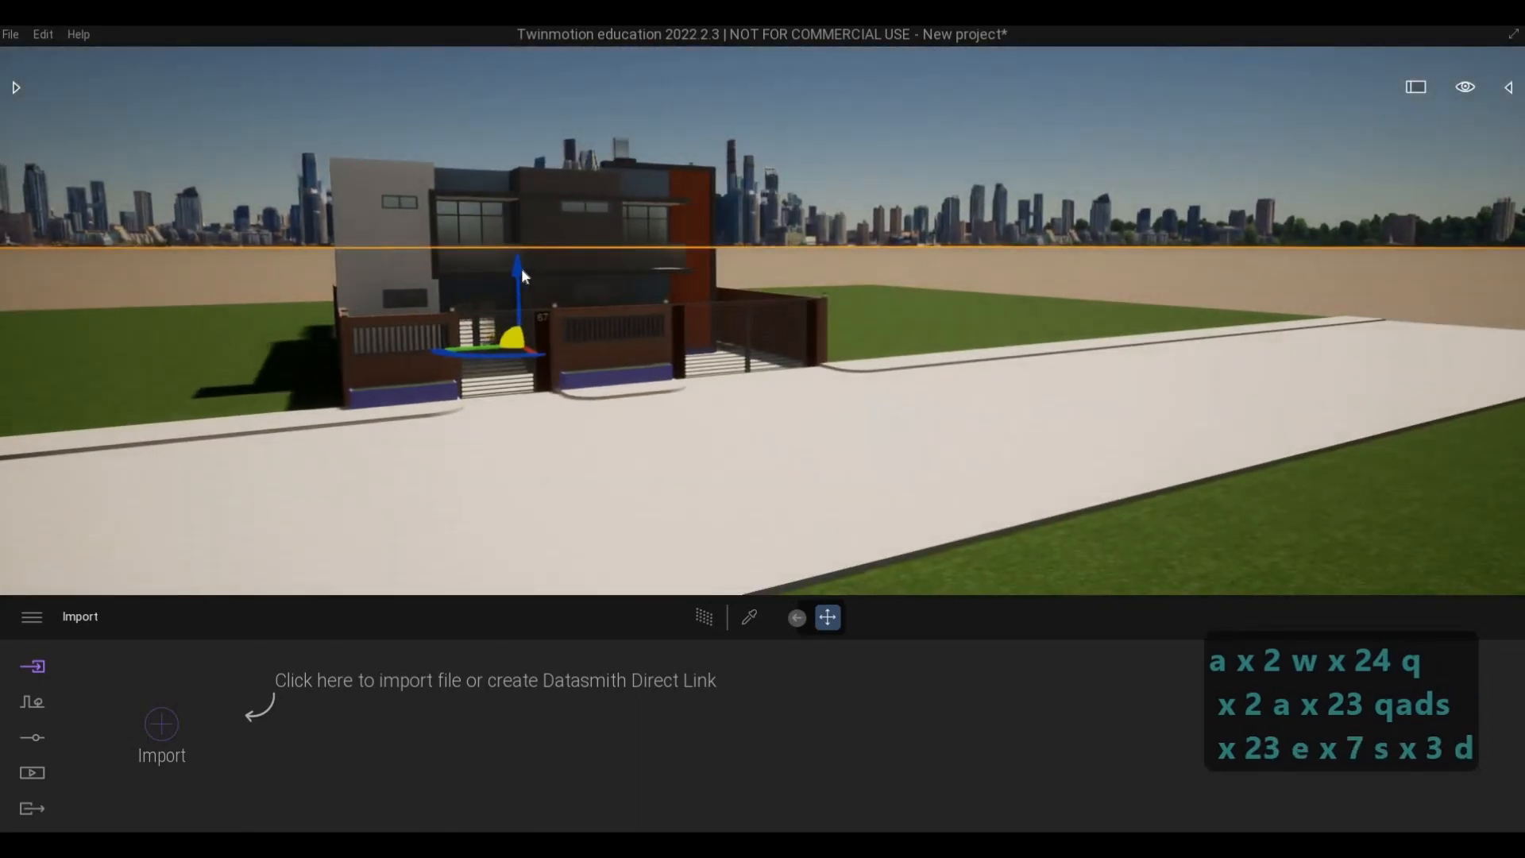
left_click_drag(521, 275, 571, 320)
right_click_drag(880, 383, 1013, 423)
key("Escape")
- Examine the edge of the grass site against the base ground and return to the front view of the house
key("s")
key("d")
key("d")
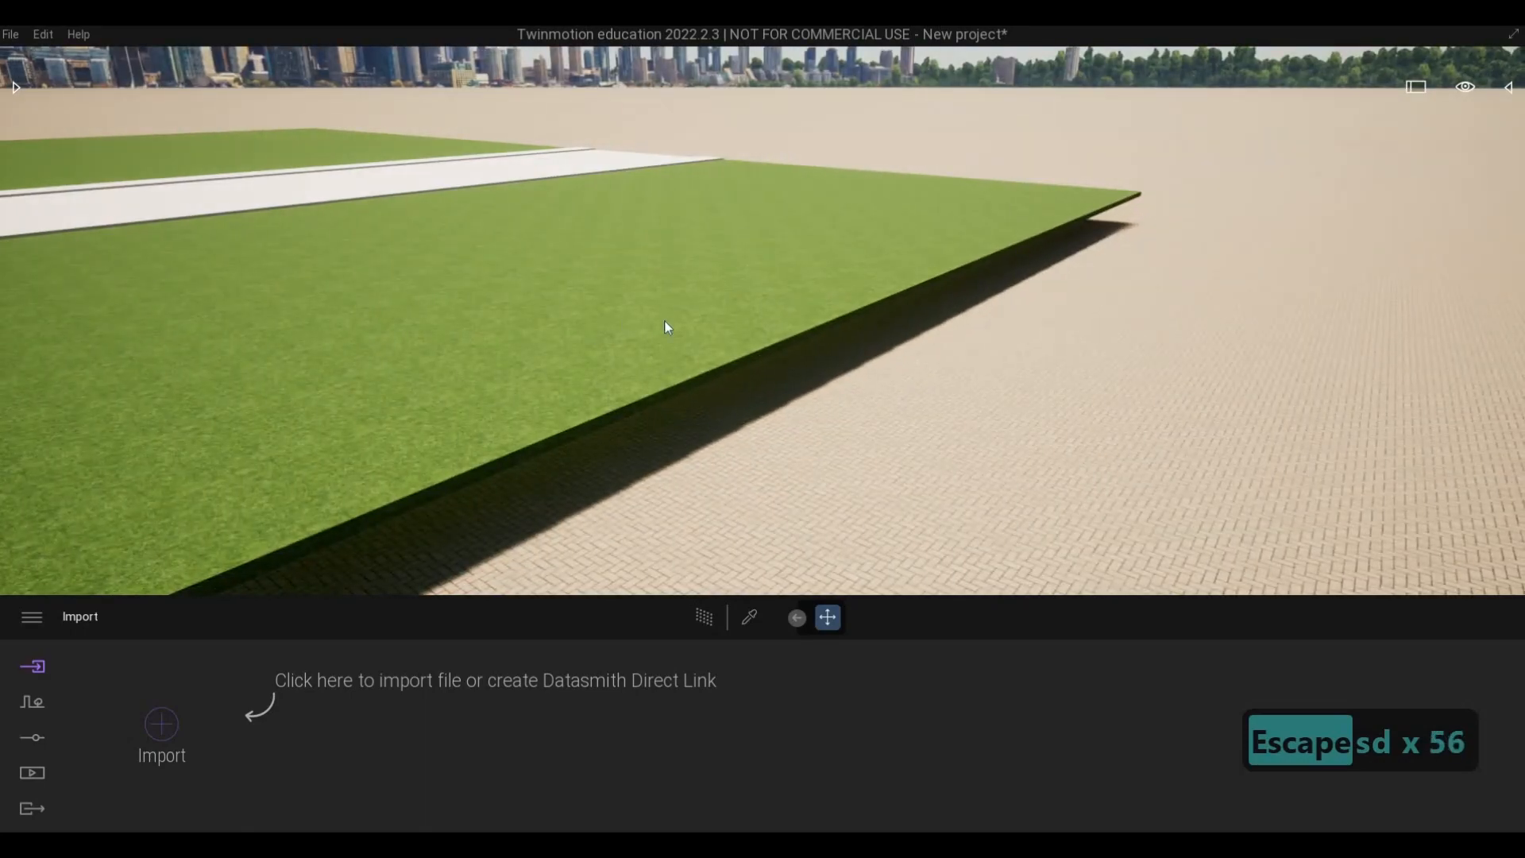
key("a")
right_click_drag(664, 323, 572, 324)
key("w")
key("q")
key("a")
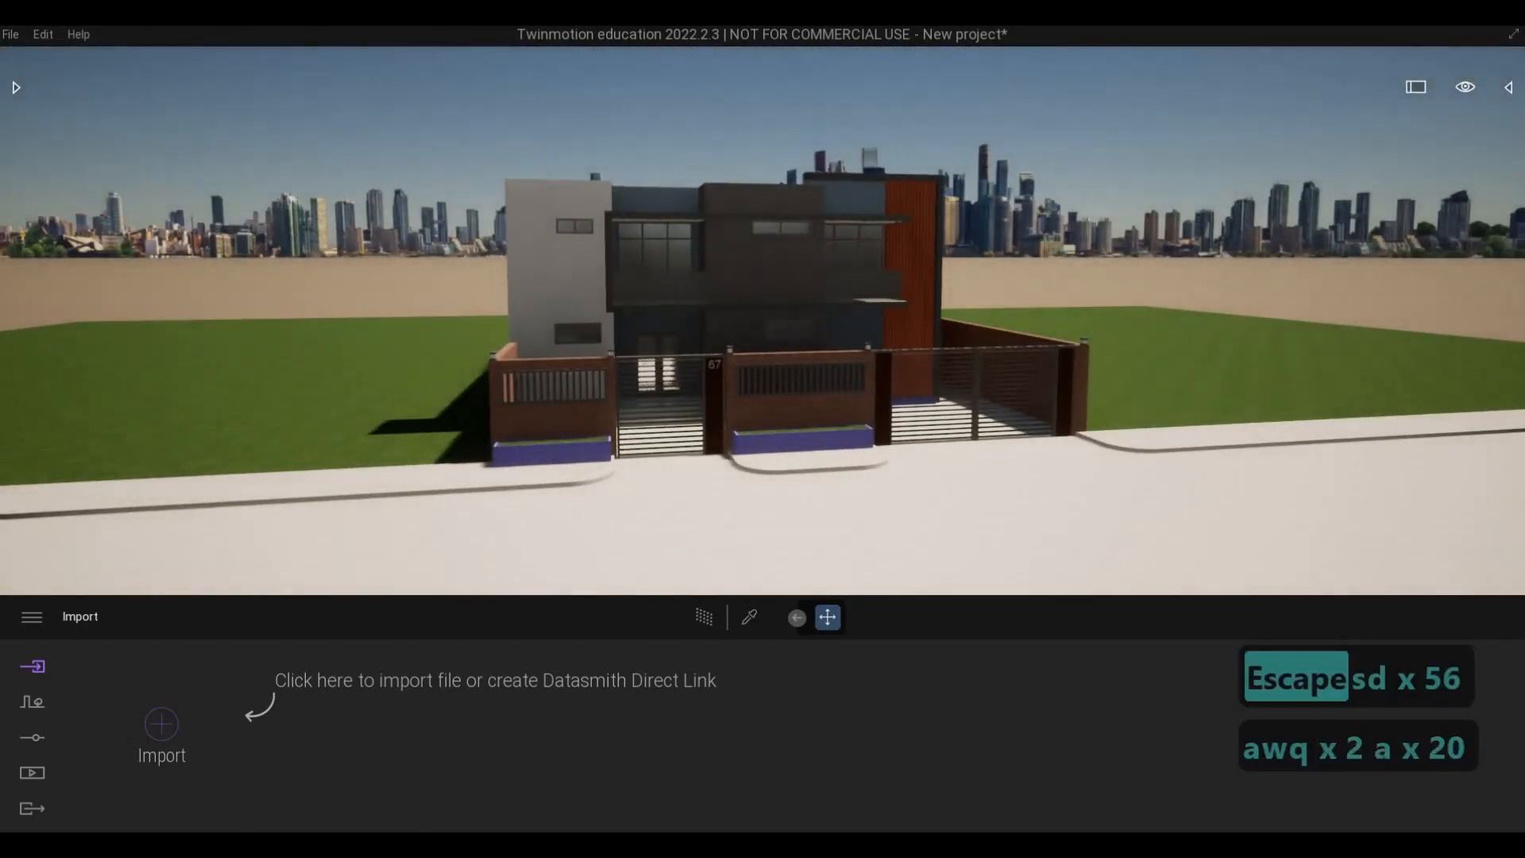
- Look over the asset library categories and sign in to Epic Games
left_click(16, 87)
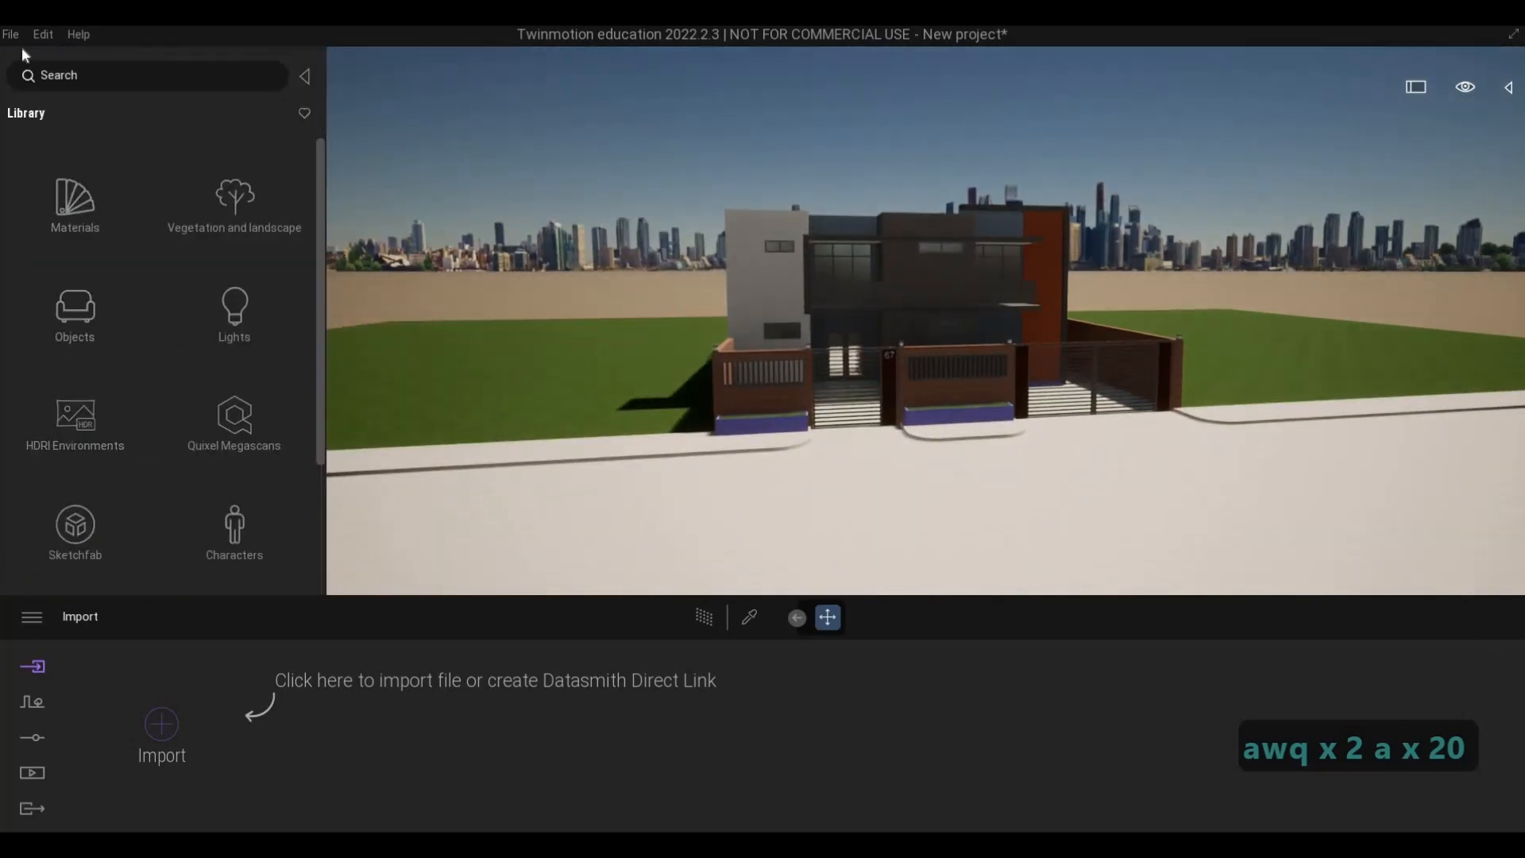
left_click(302, 76)
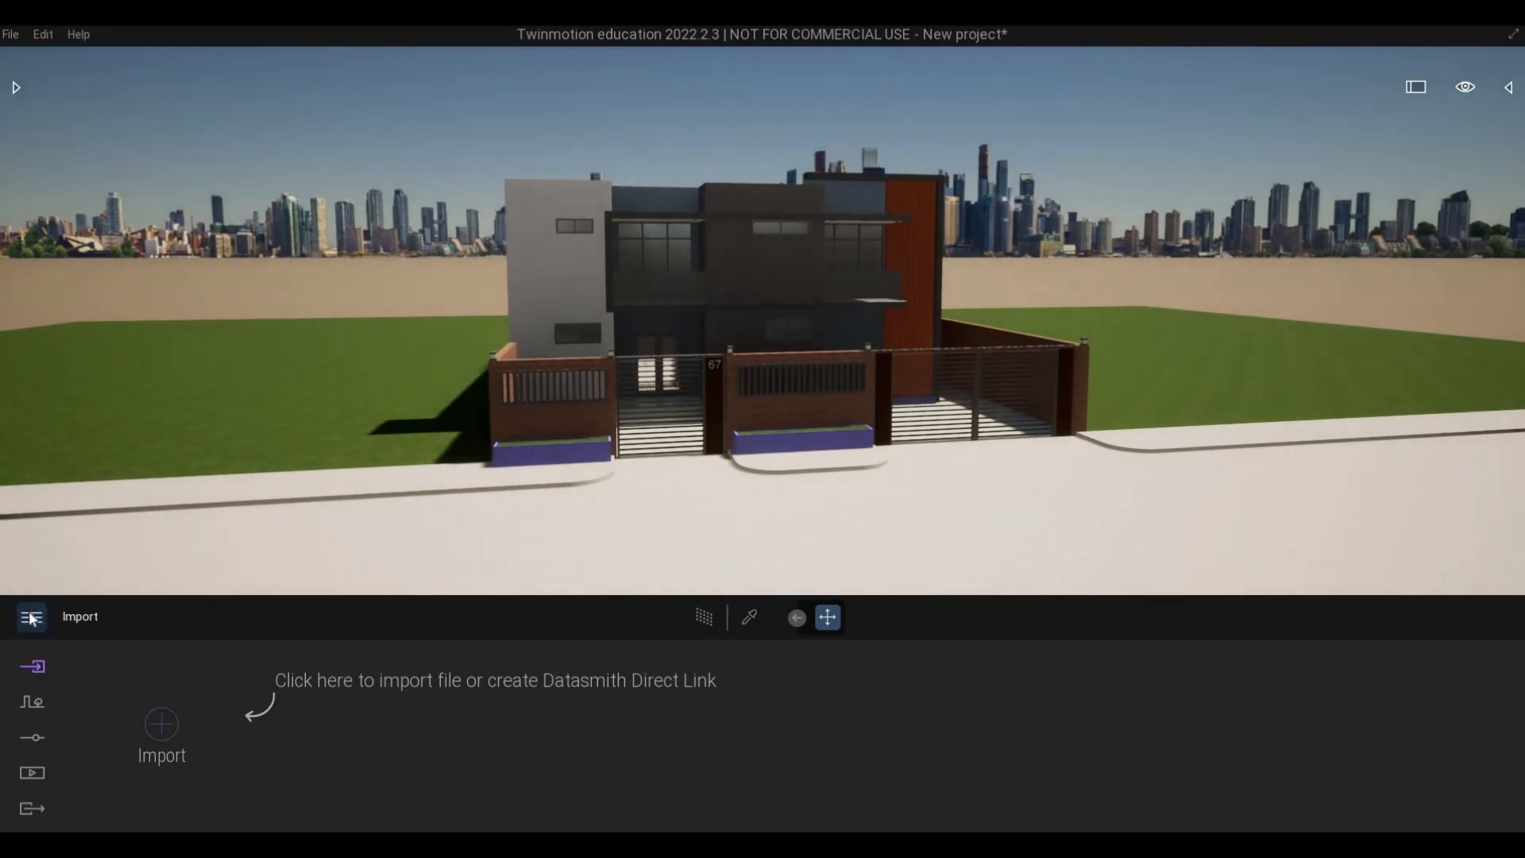
left_click(32, 616)
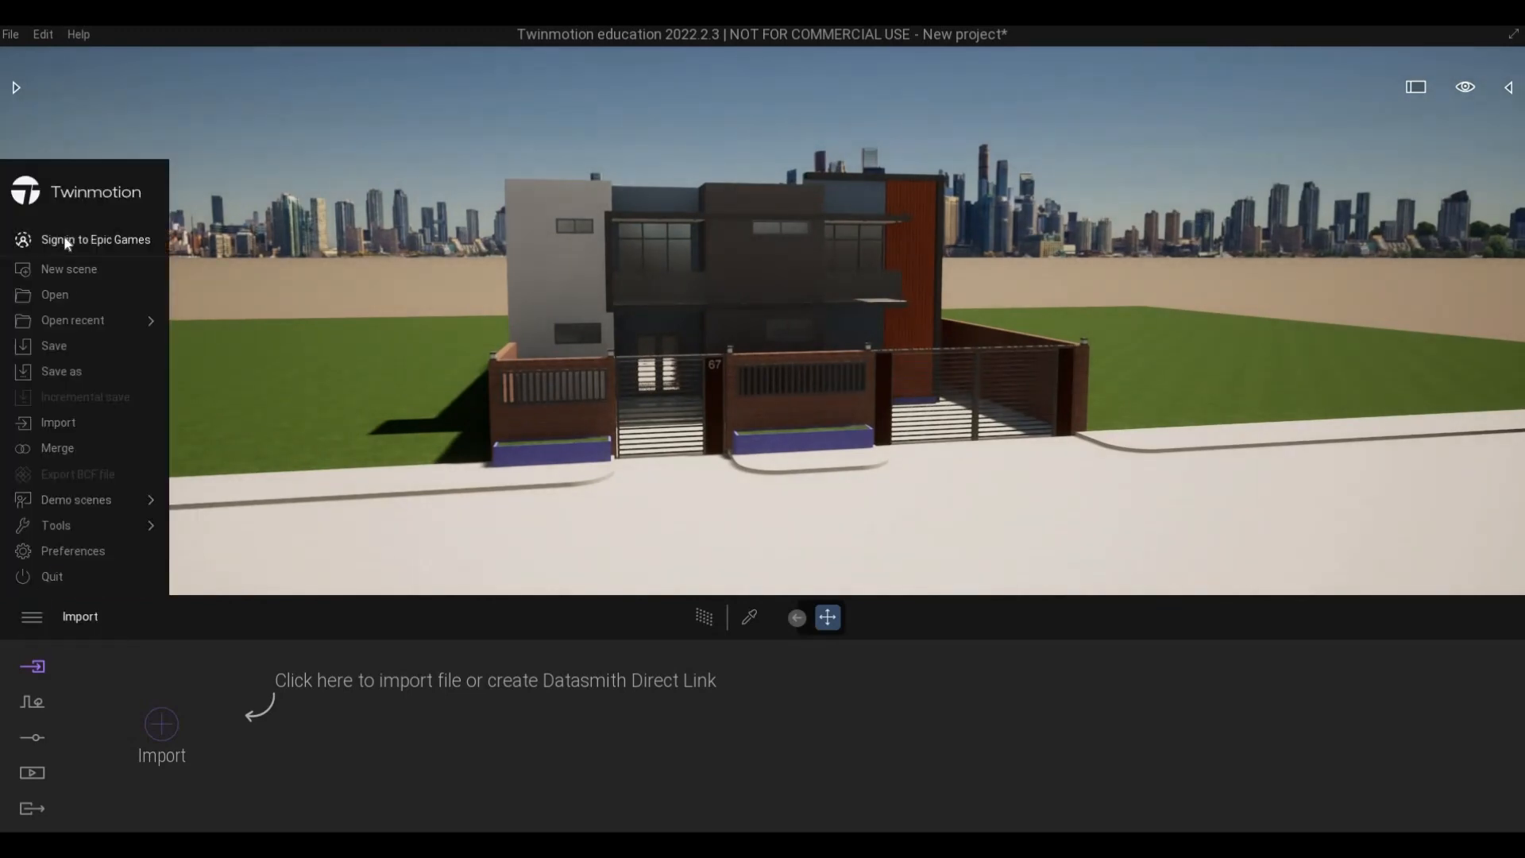
left_click(65, 237)
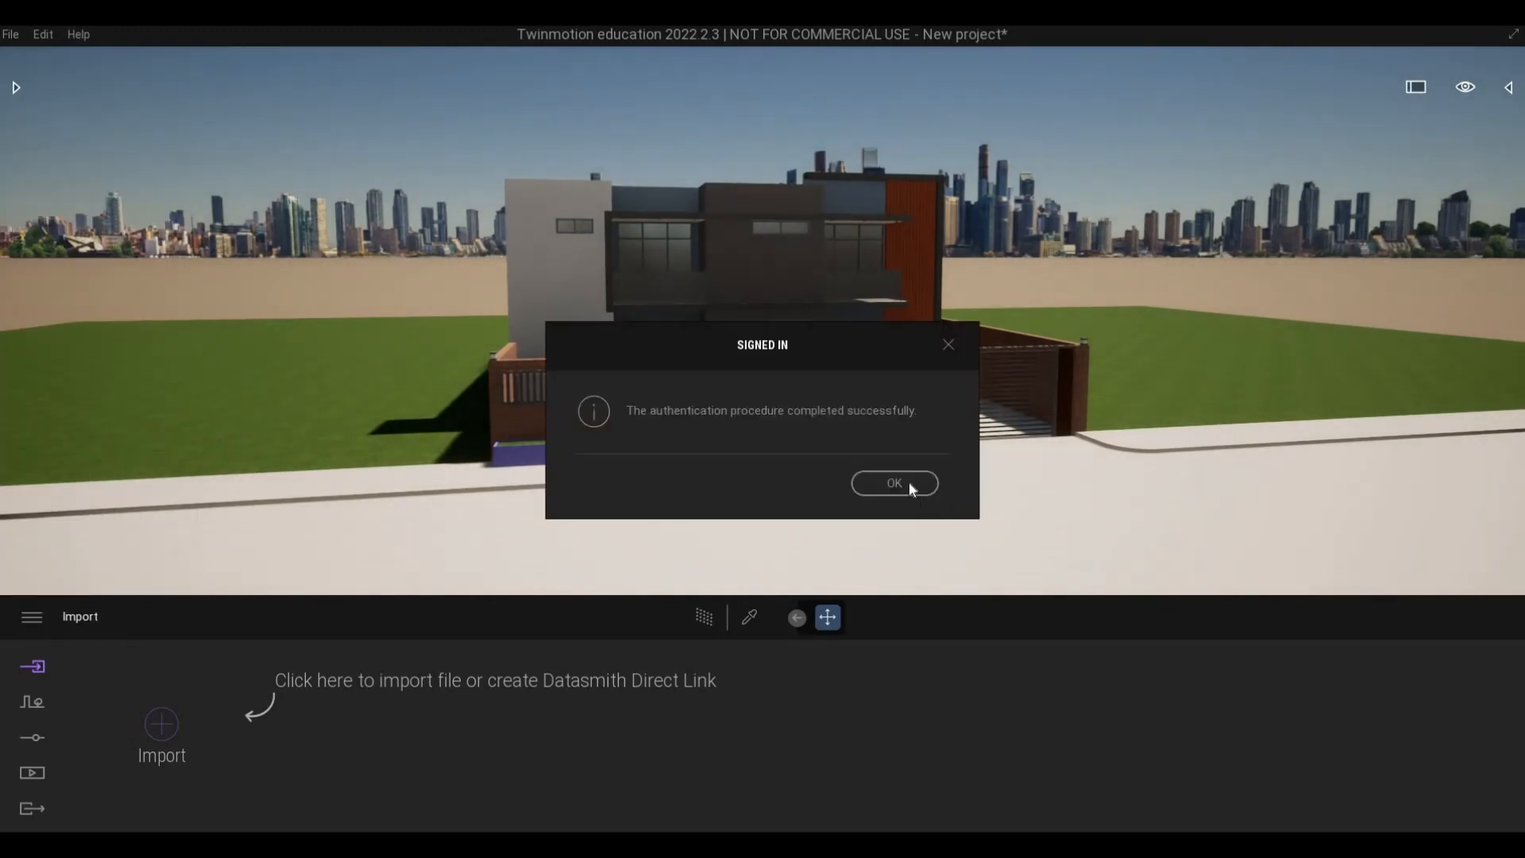
left_click(911, 486)
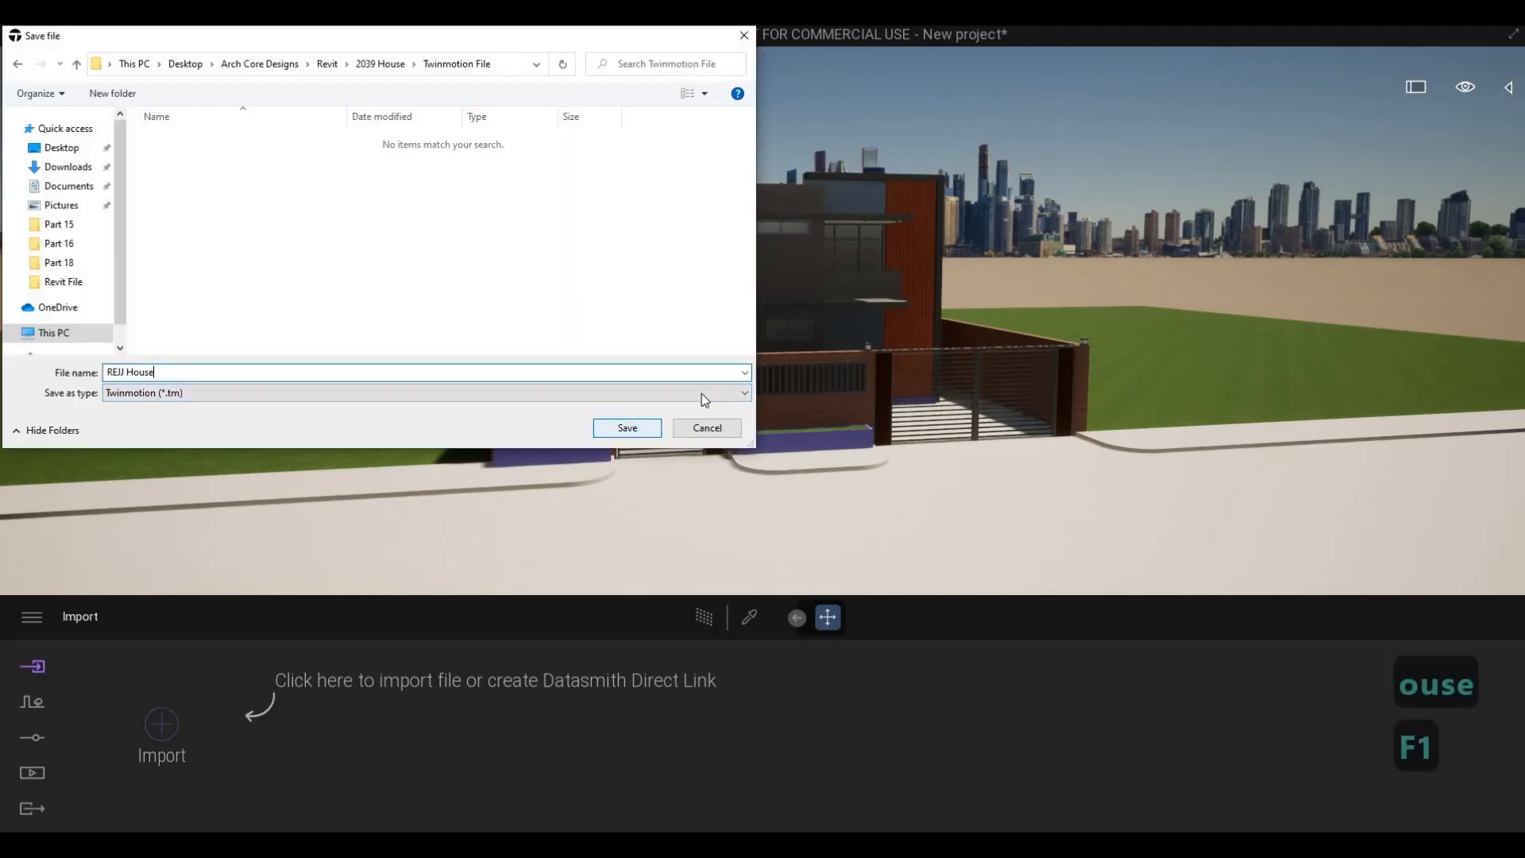
- Save the project as REJJ House in the Twinmotion File folder
left_click(627, 427)
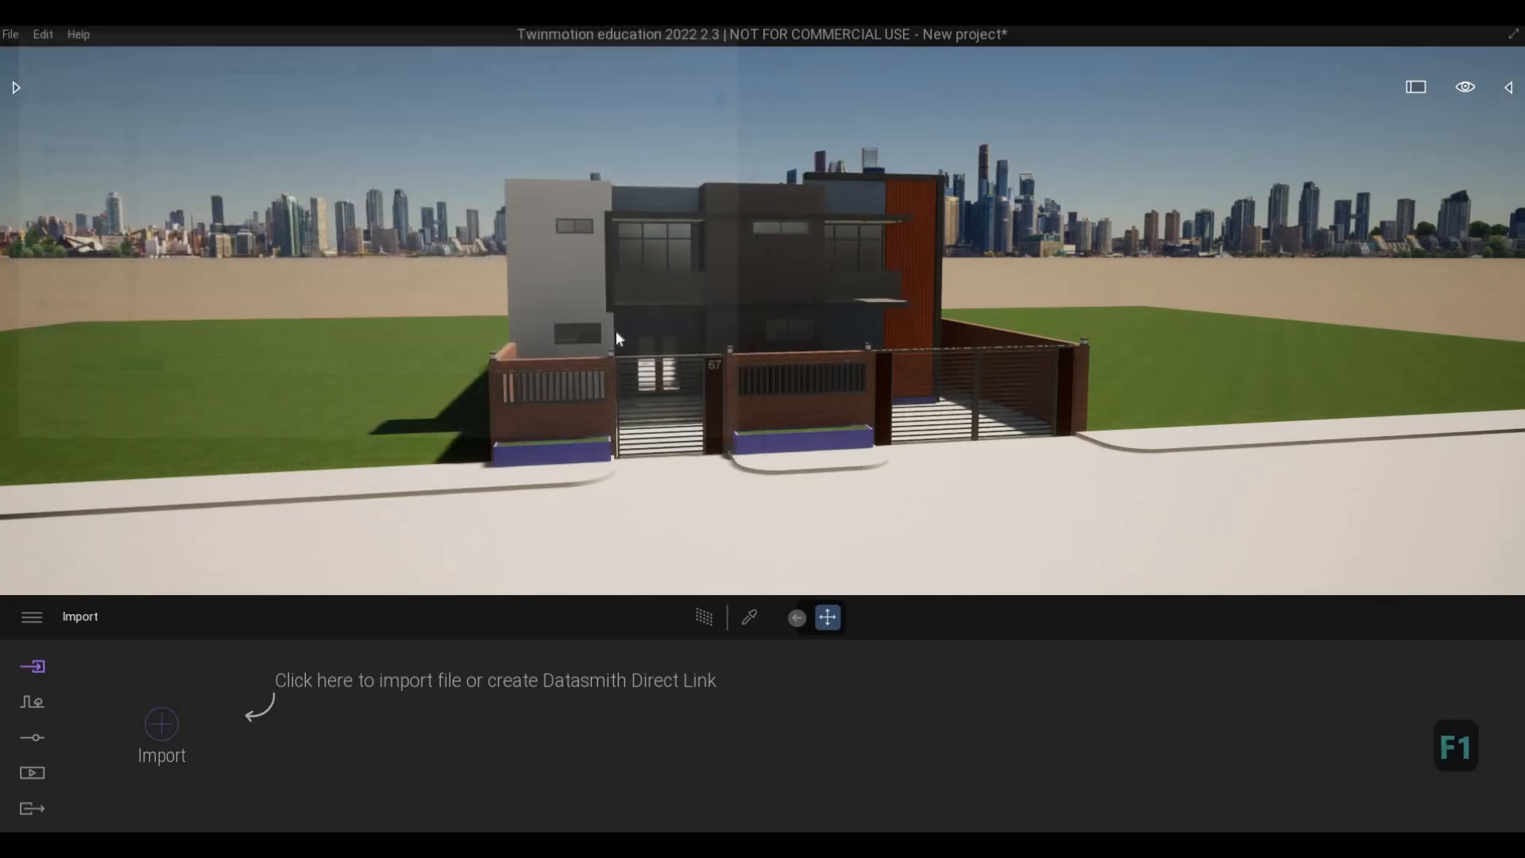
- Examine the front of the house from the street at raised and eye-level heights
key("a")
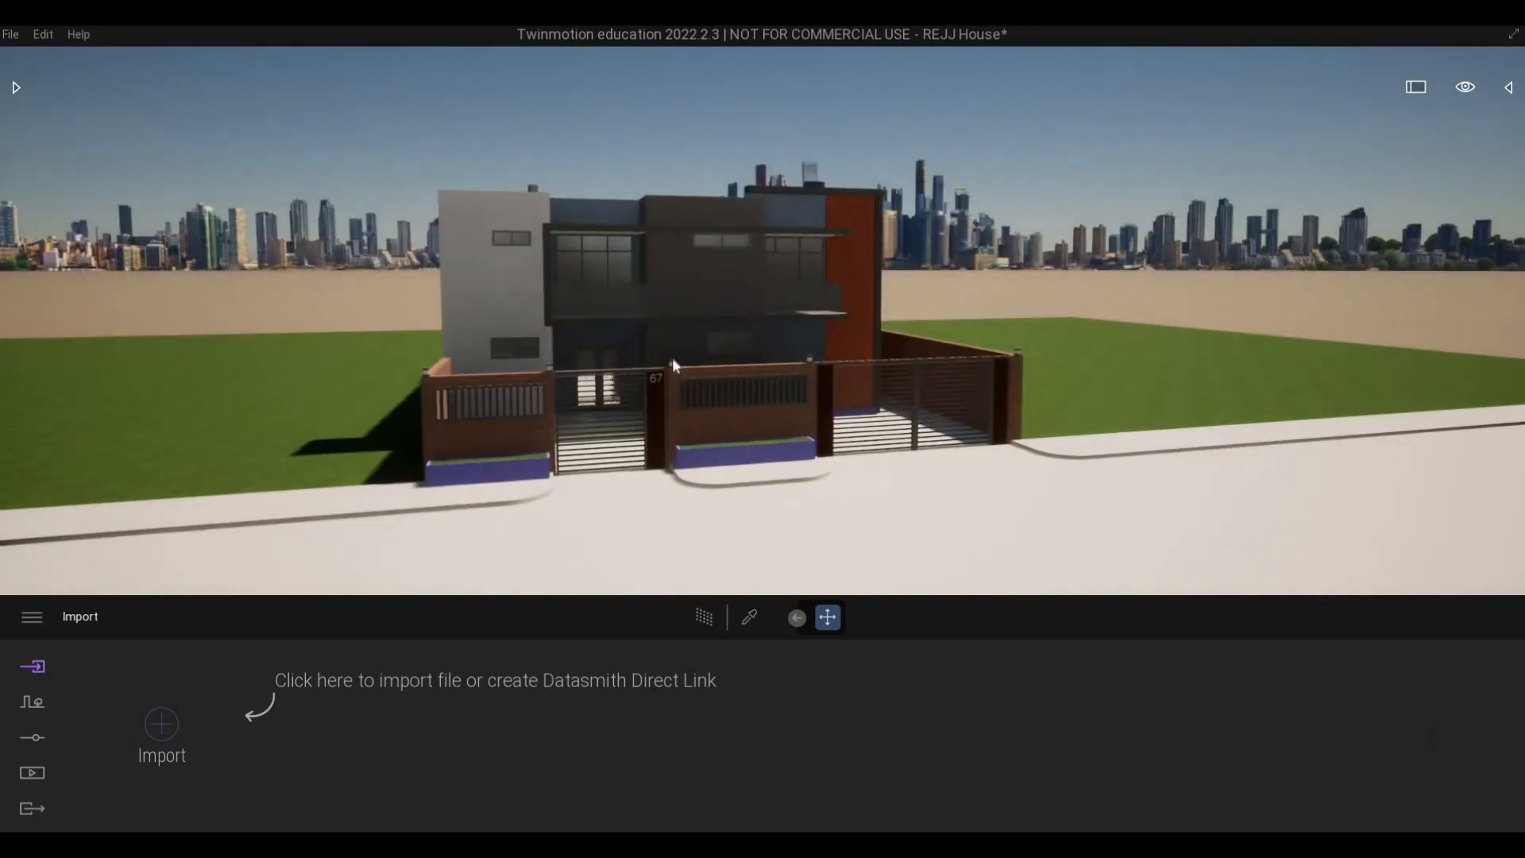
key("a")
key("e")
key("q")
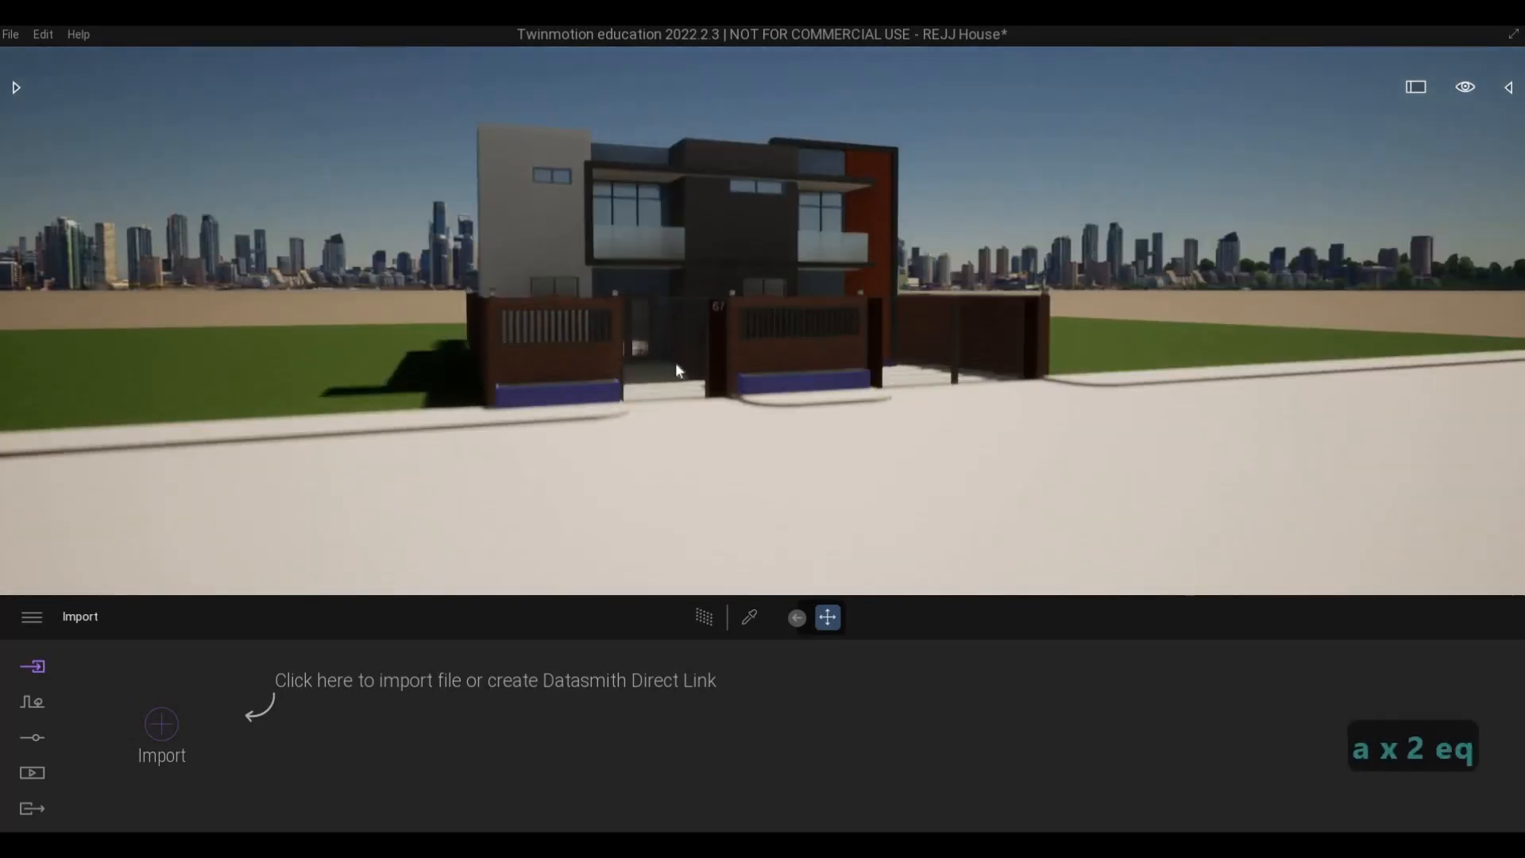
key("a")
key("s")
key("d")
key("w")
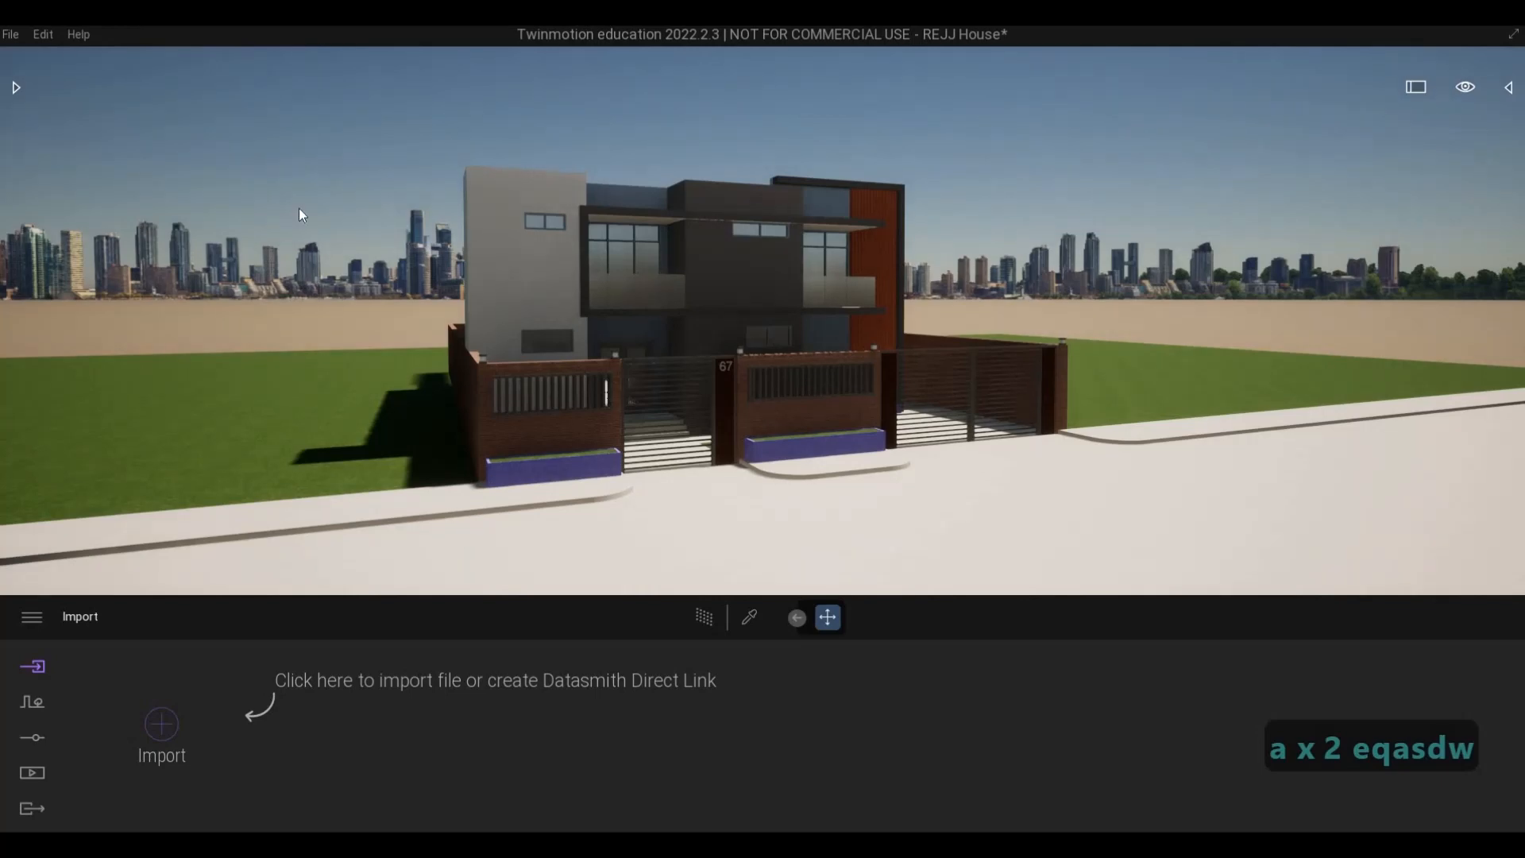
key("e")
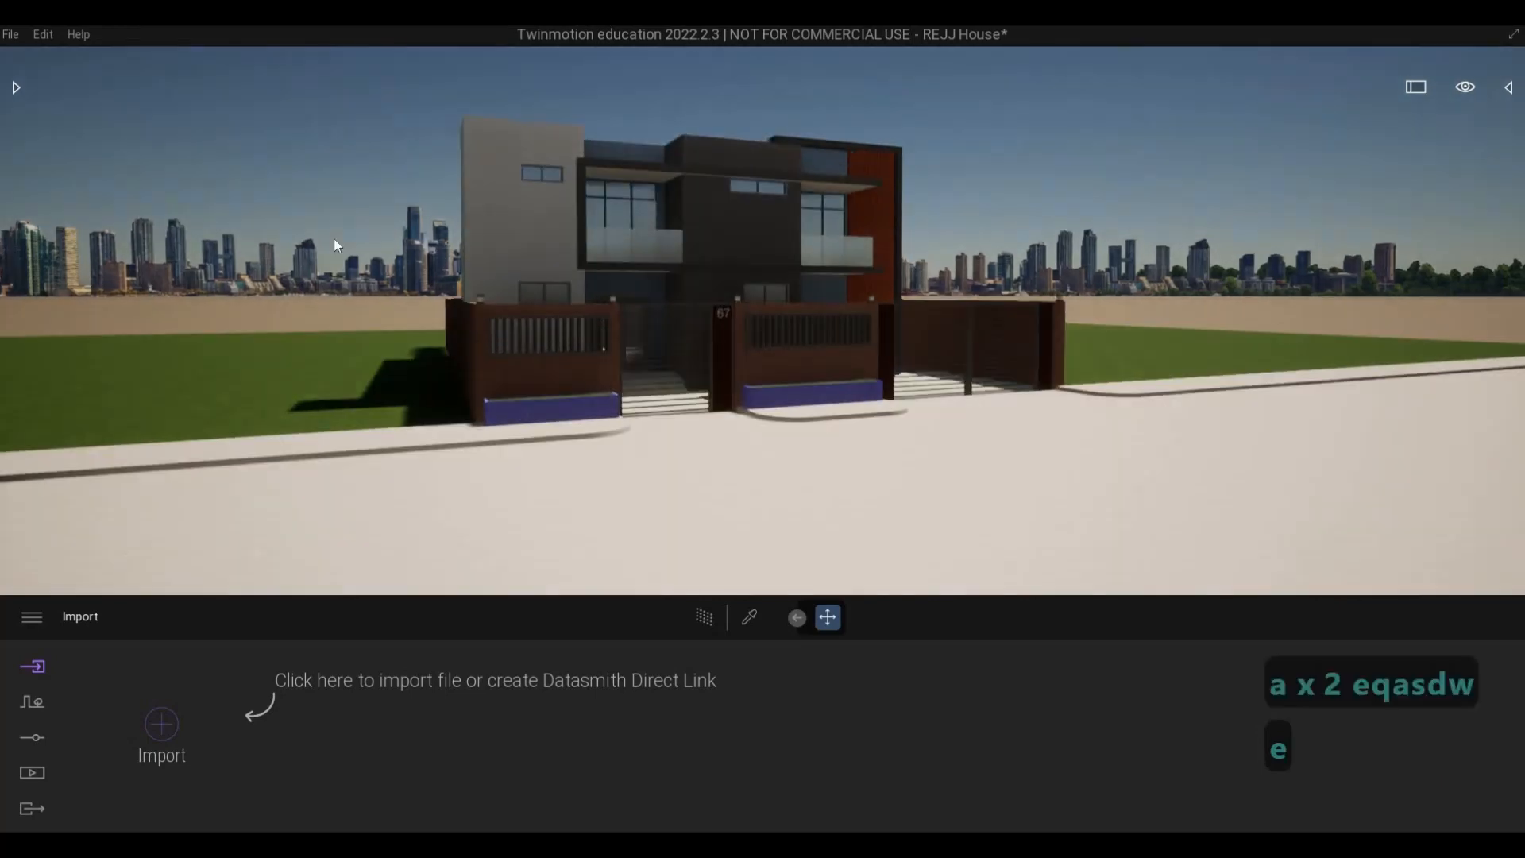
key("d")
key("s")
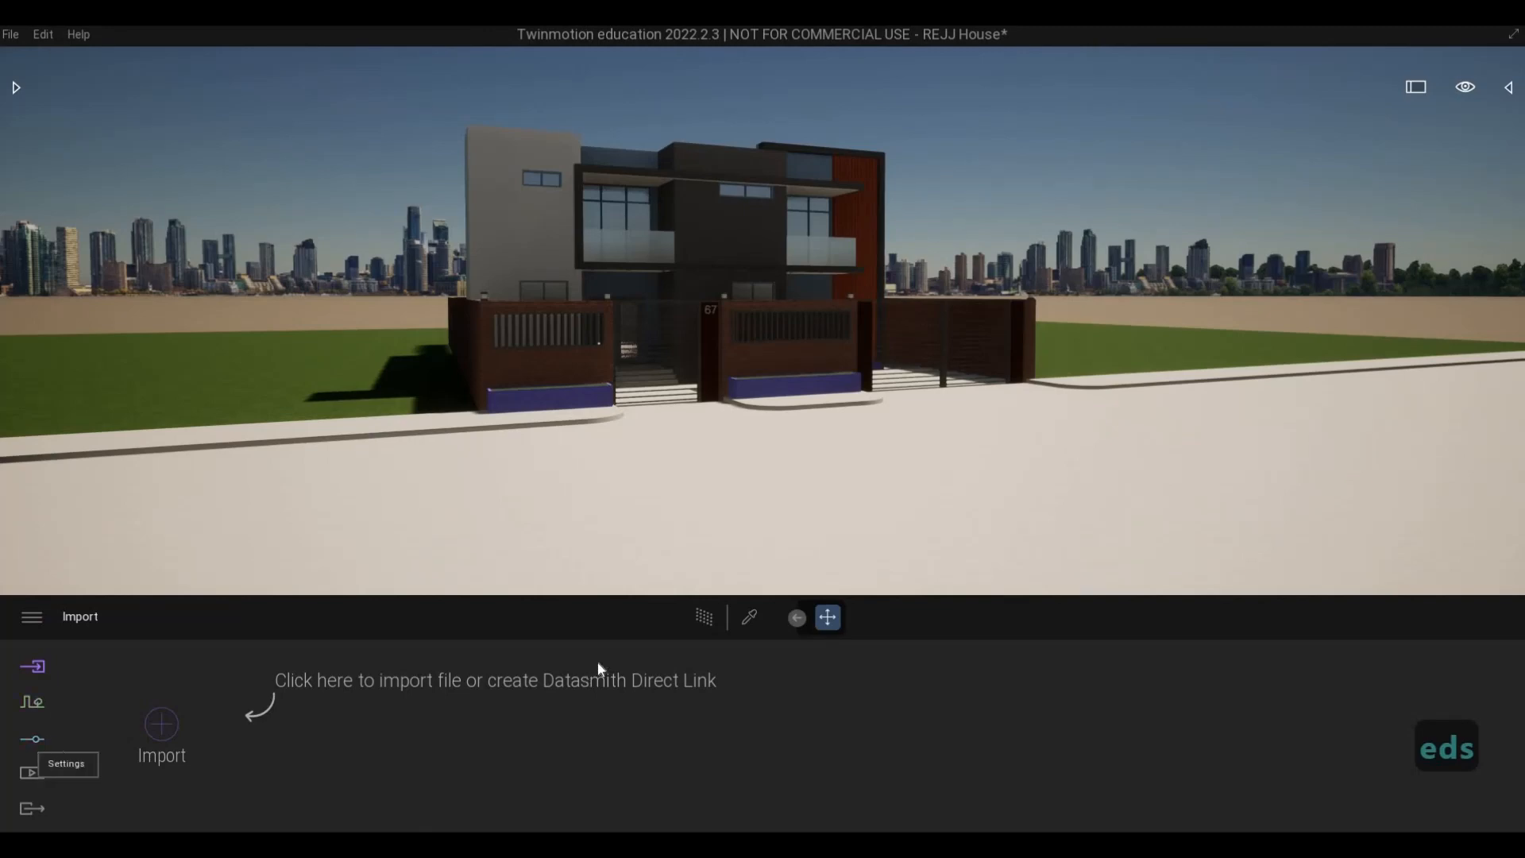
- Set the color gradient type in the camera's visual effects to Blue Tint
left_click(1174, 735)
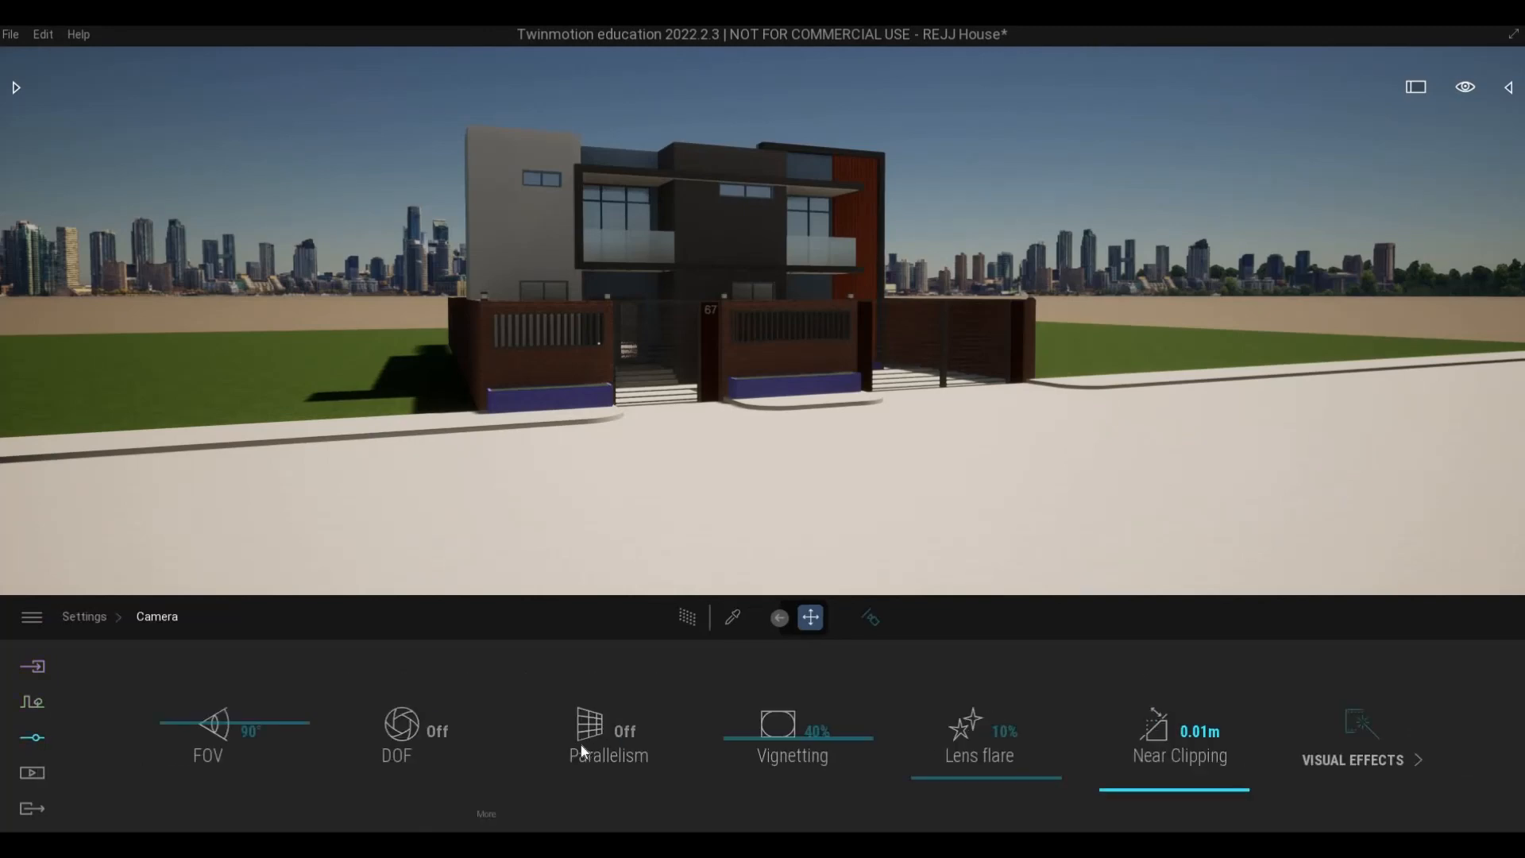
left_click(624, 739)
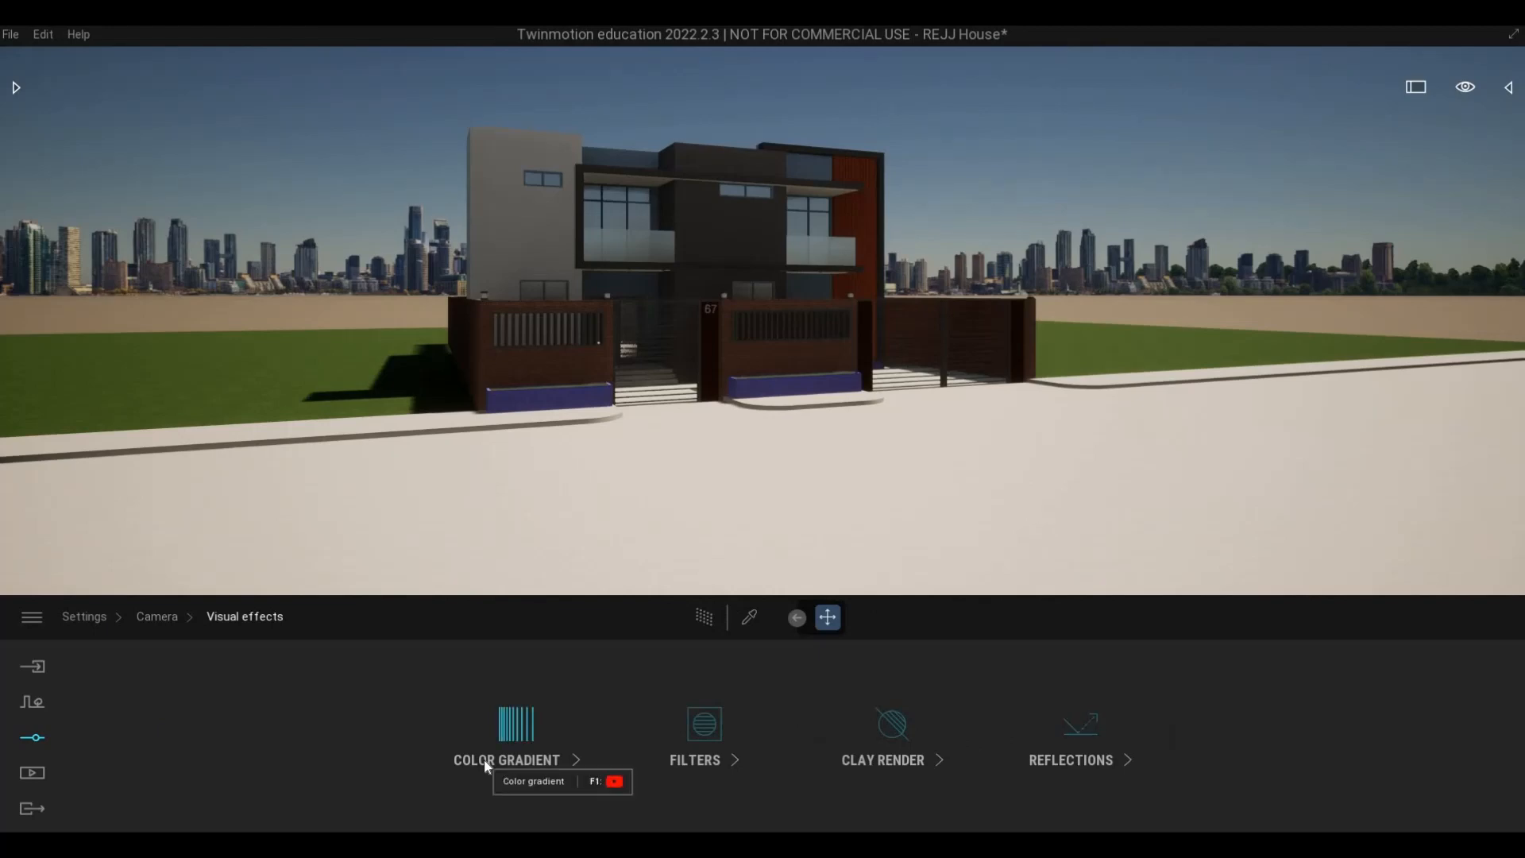
left_click(484, 760)
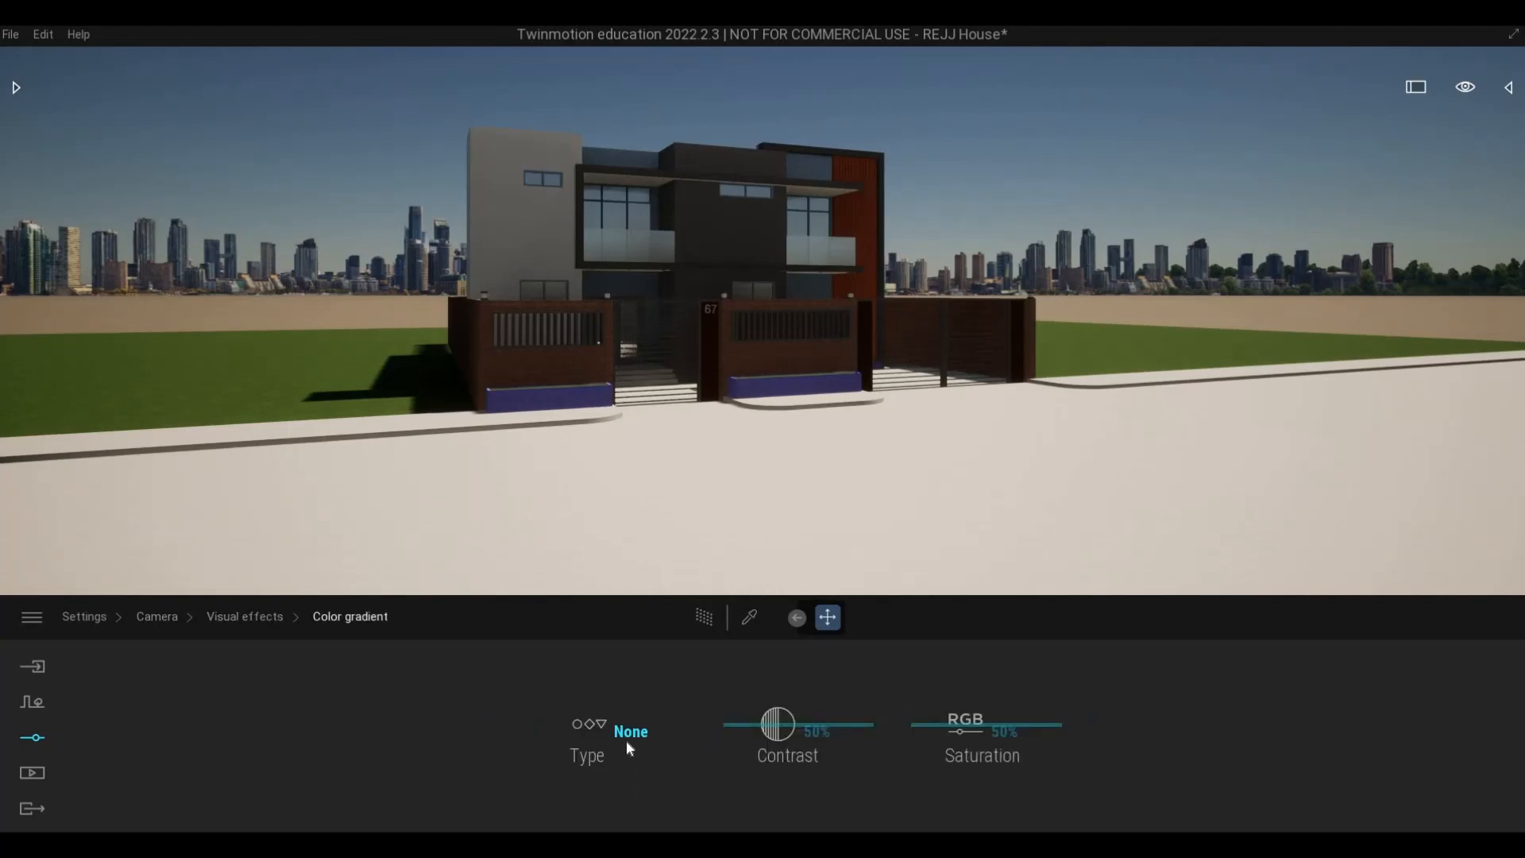
left_click(630, 732)
scroll(739, 572, "down", 3)
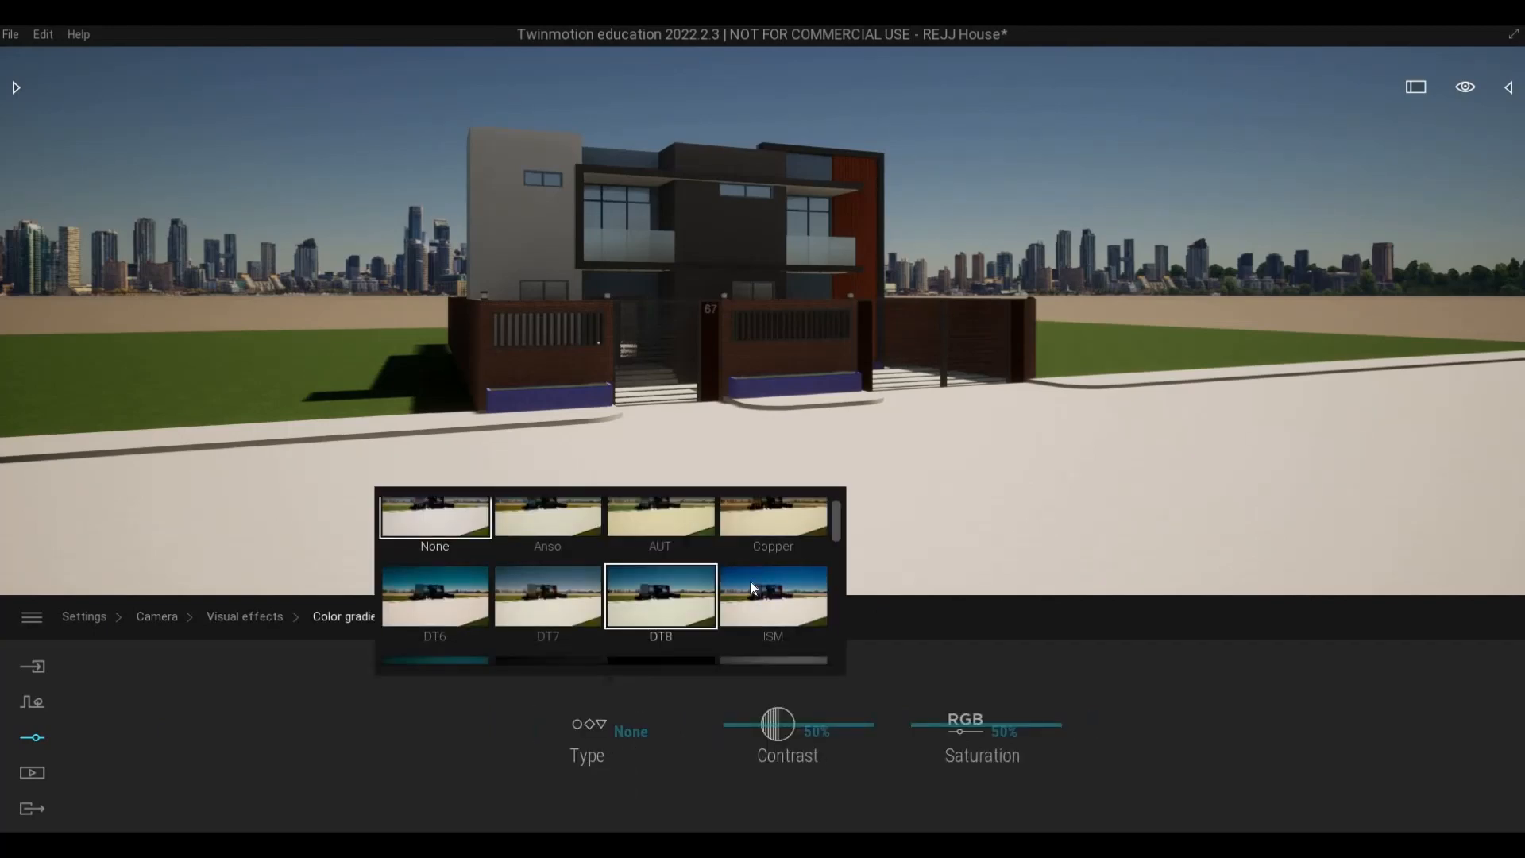
scroll(766, 588, "down", 2)
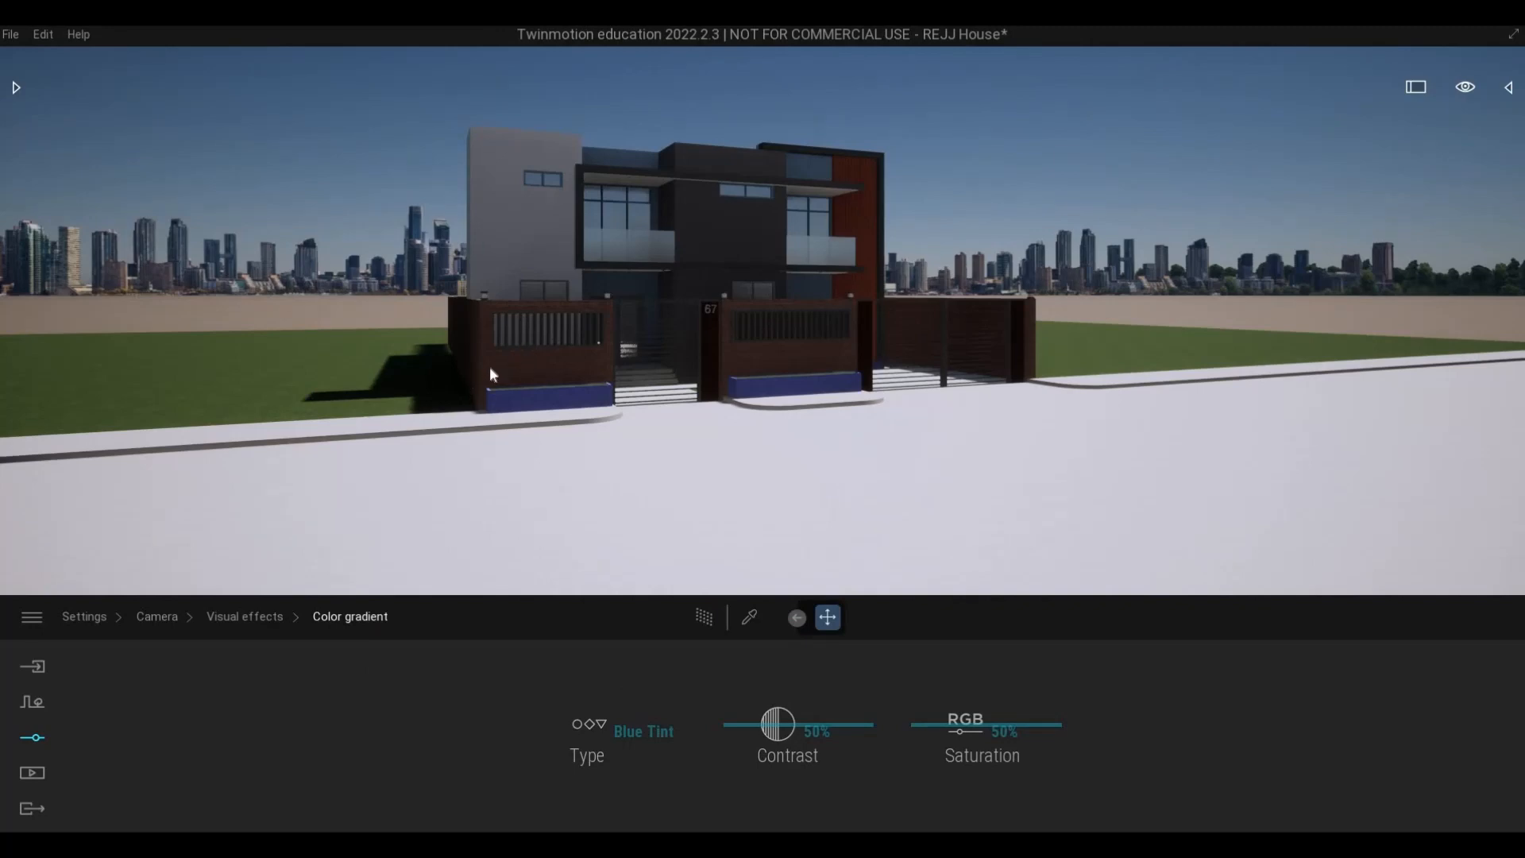
- Examine the house's front facade from the street with the Blue Tint gradient applied
key("s")
key("w")
key("w")
key("e")
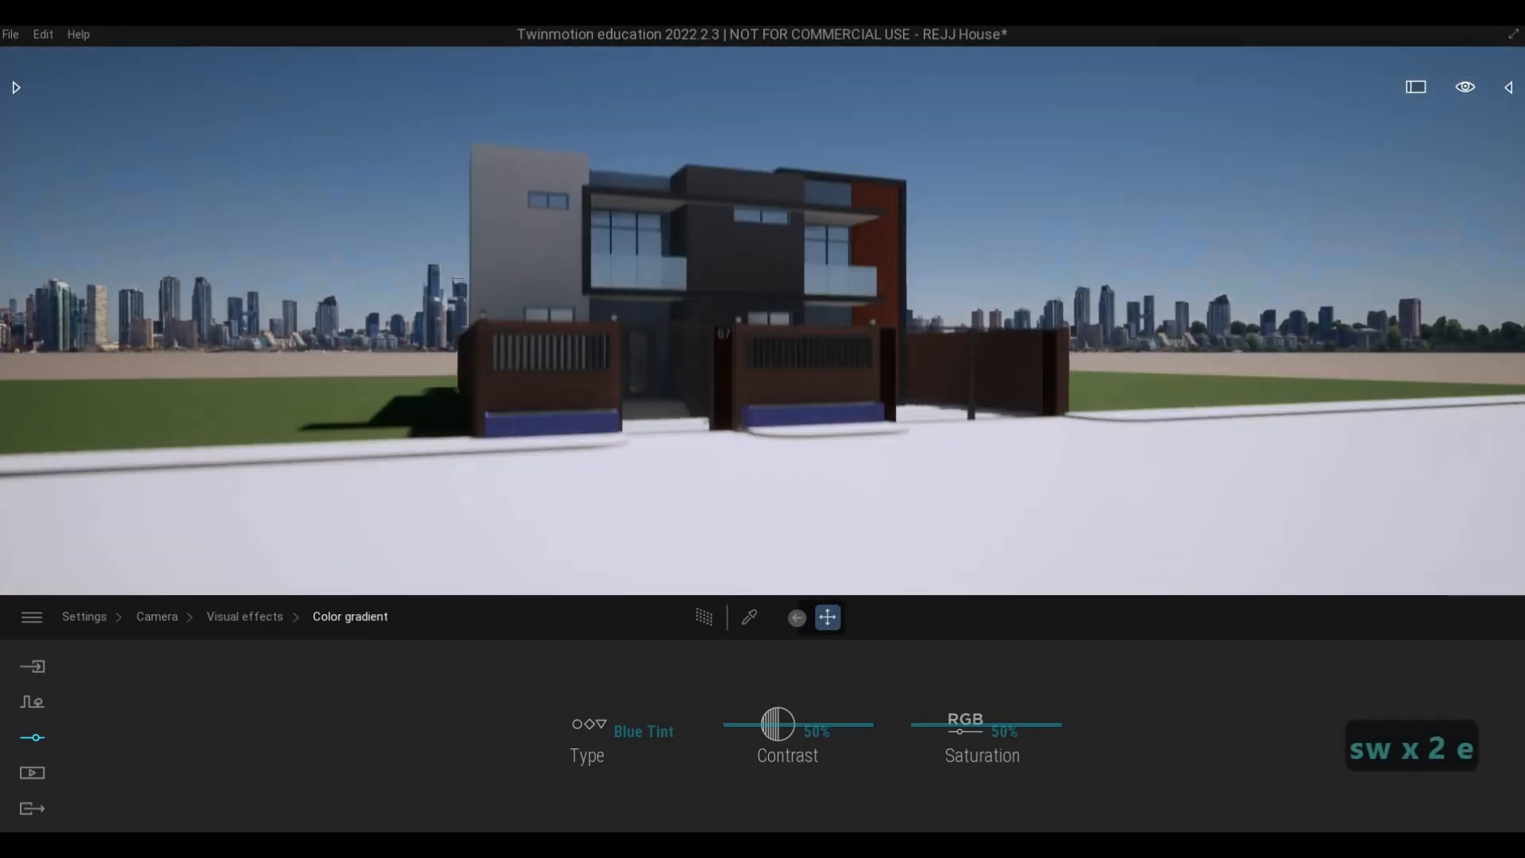
key("q")
key("d")
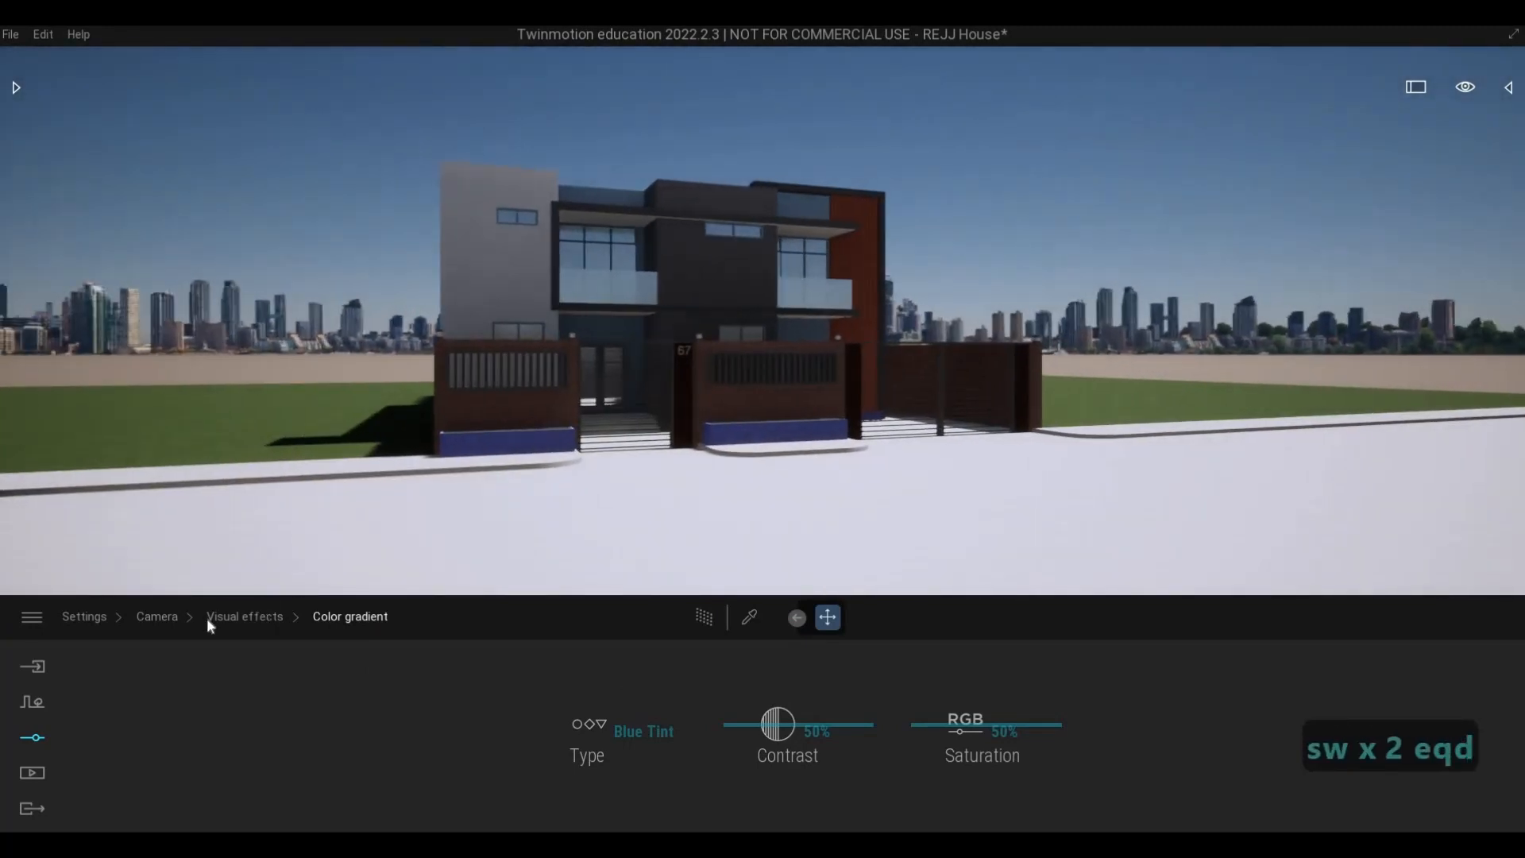
- Turn on the Path Tracer and set its quality to Low
left_click(232, 620)
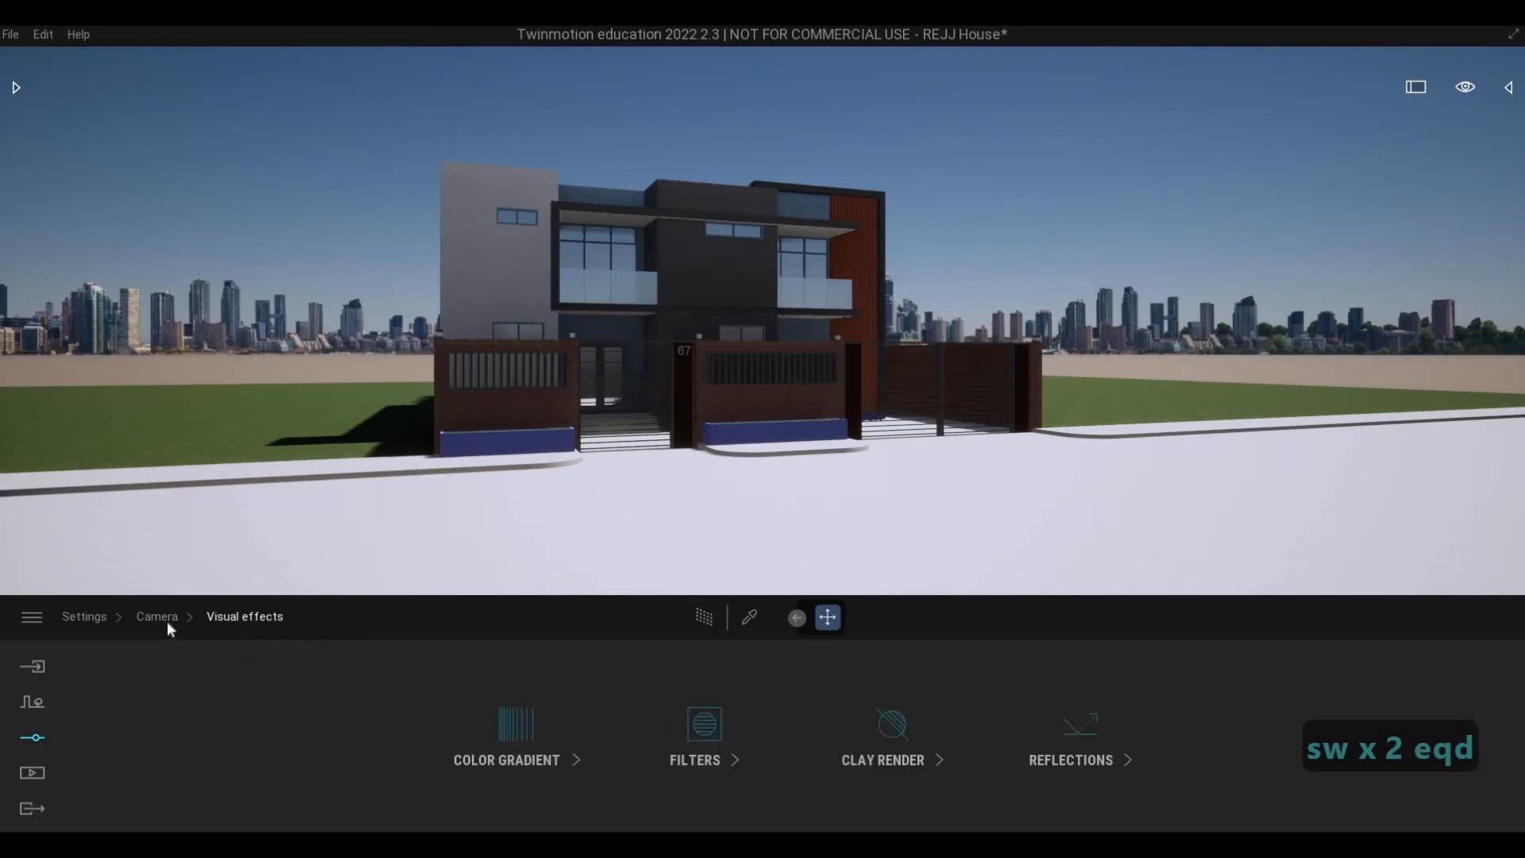
left_click(157, 617)
left_click(79, 619)
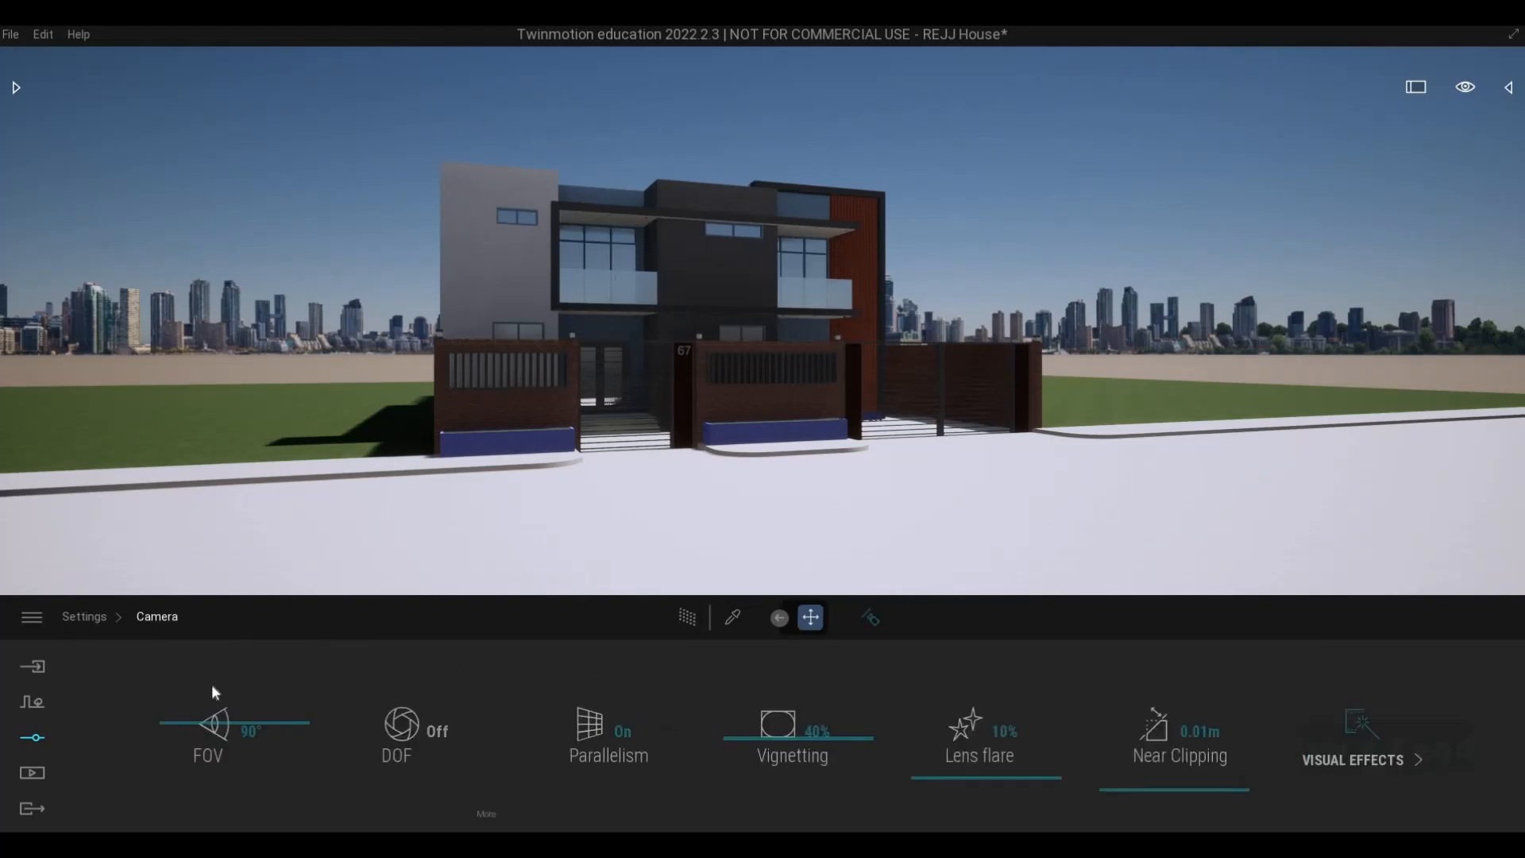
left_click(704, 620)
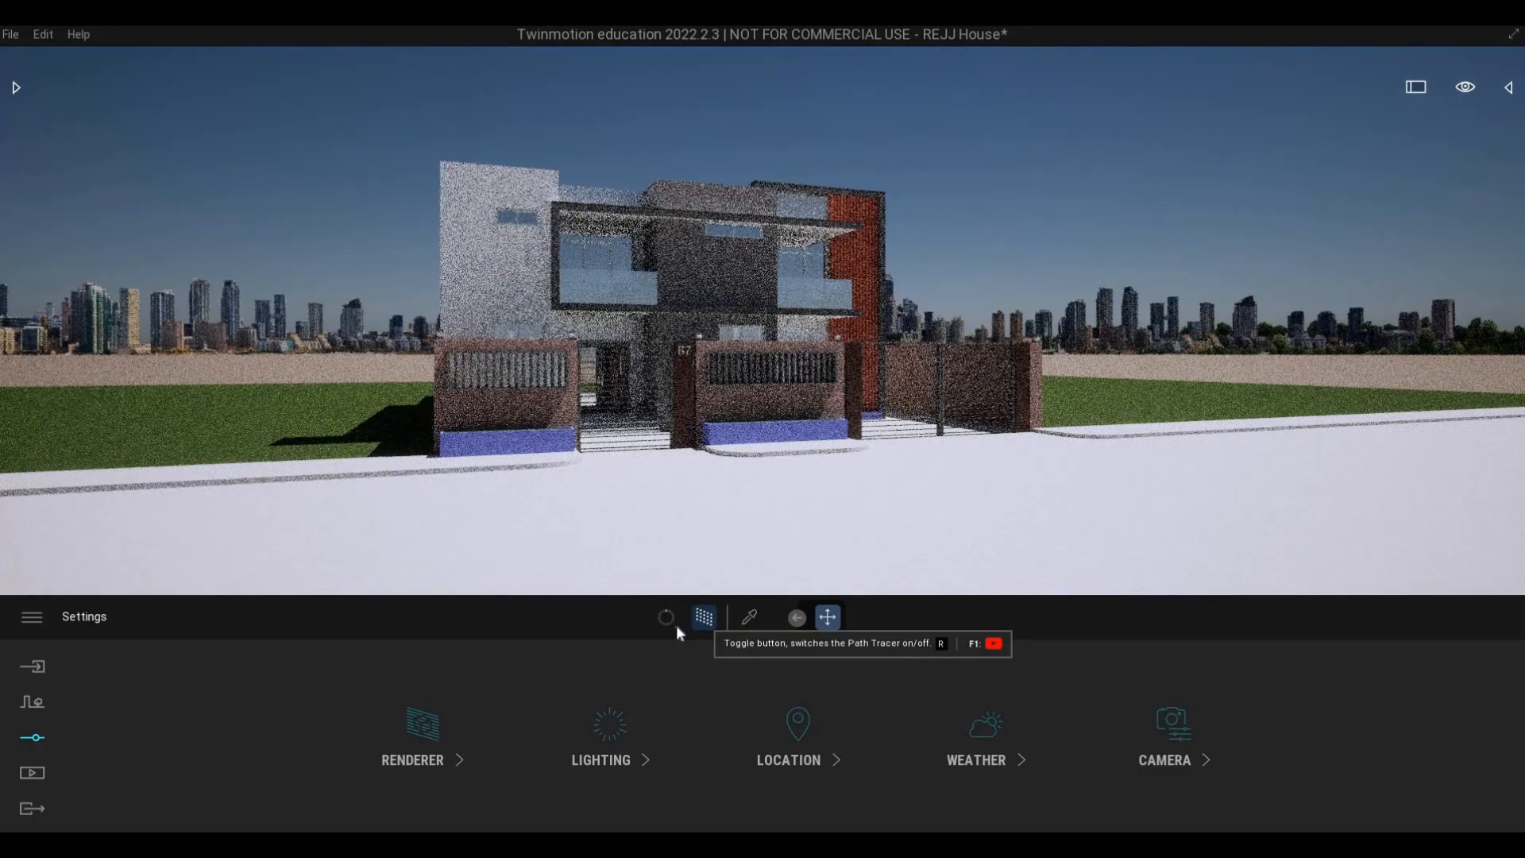
left_click(670, 620)
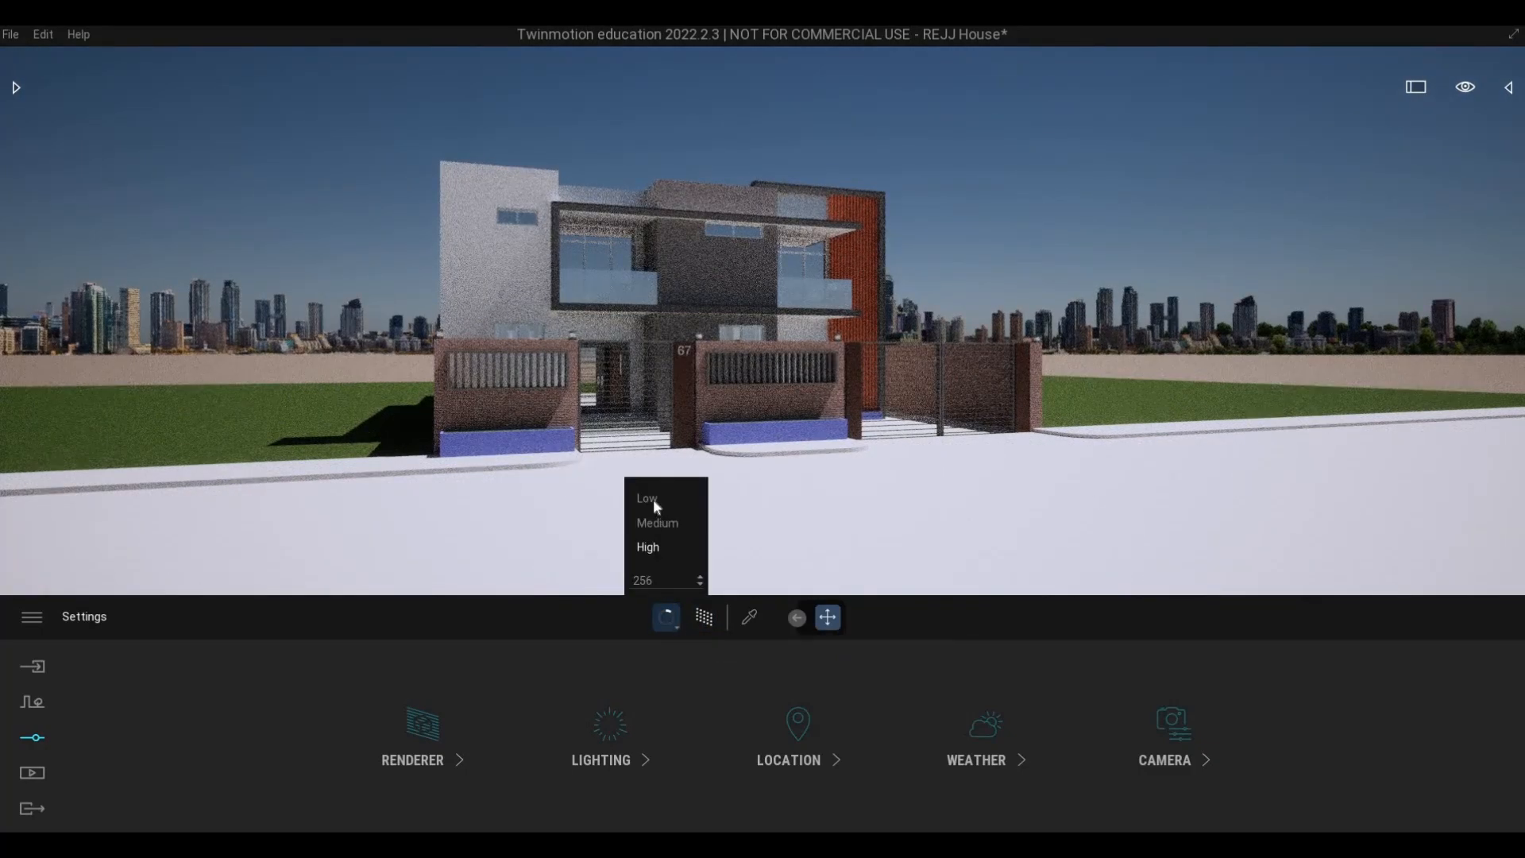
left_click(652, 506)
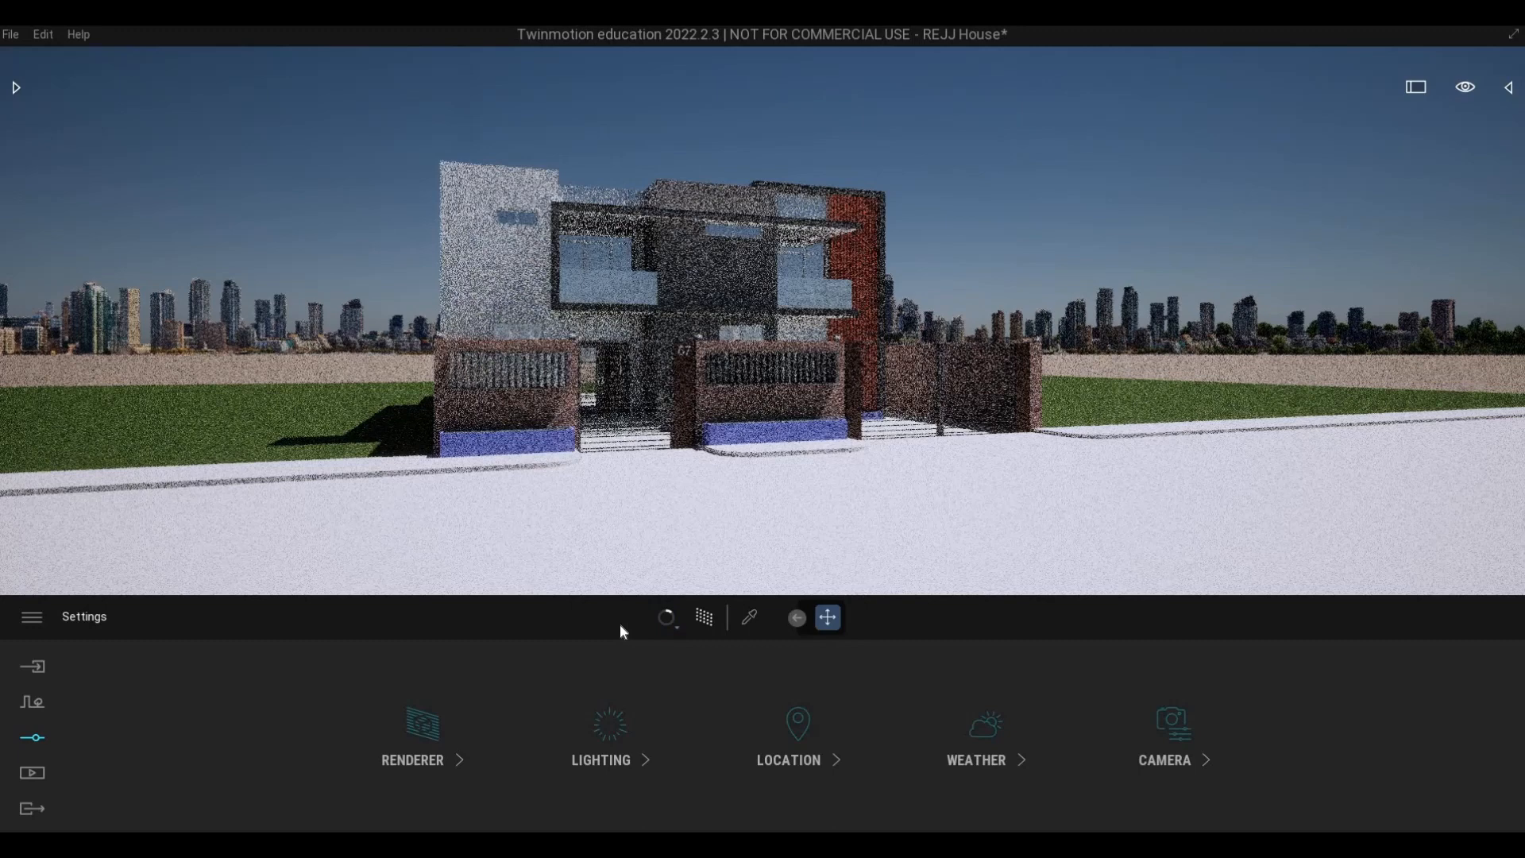
- Set the lighting environment to Backdrop HDRI
left_click(436, 767)
right_click(637, 756)
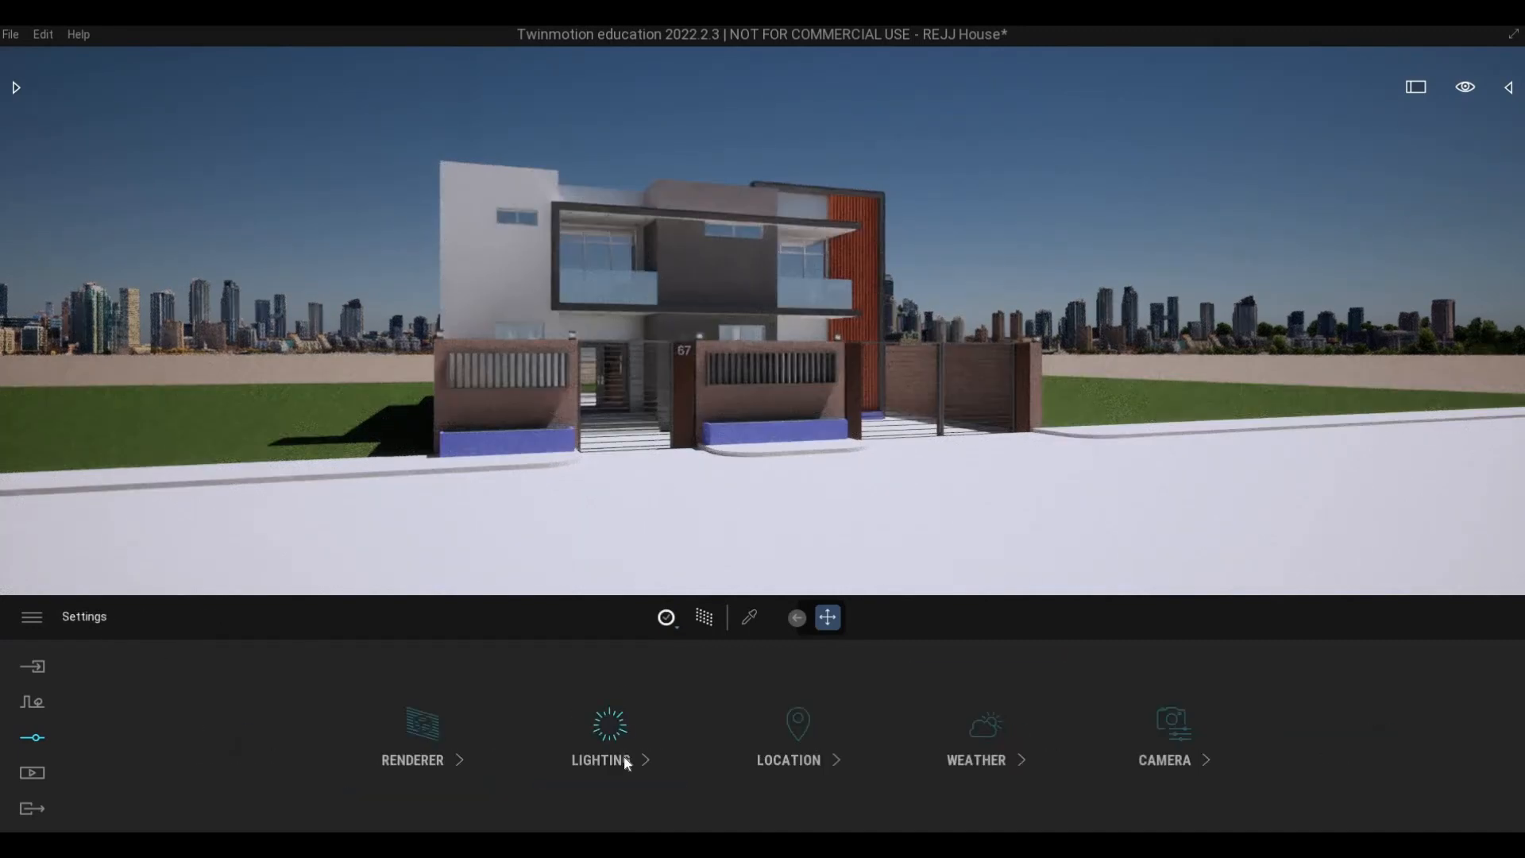
left_click(623, 756)
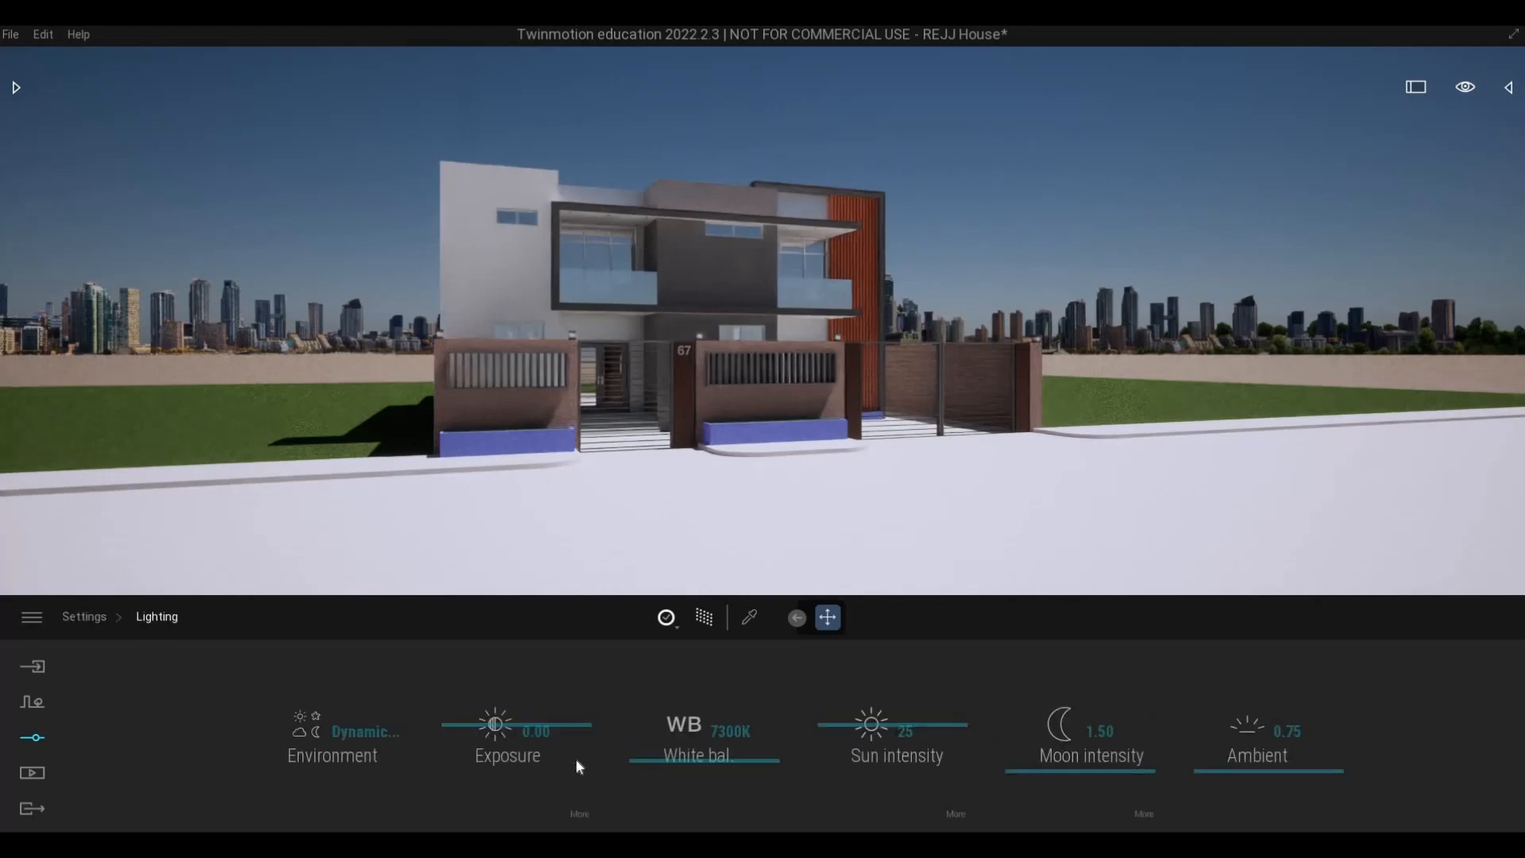
left_click(370, 736)
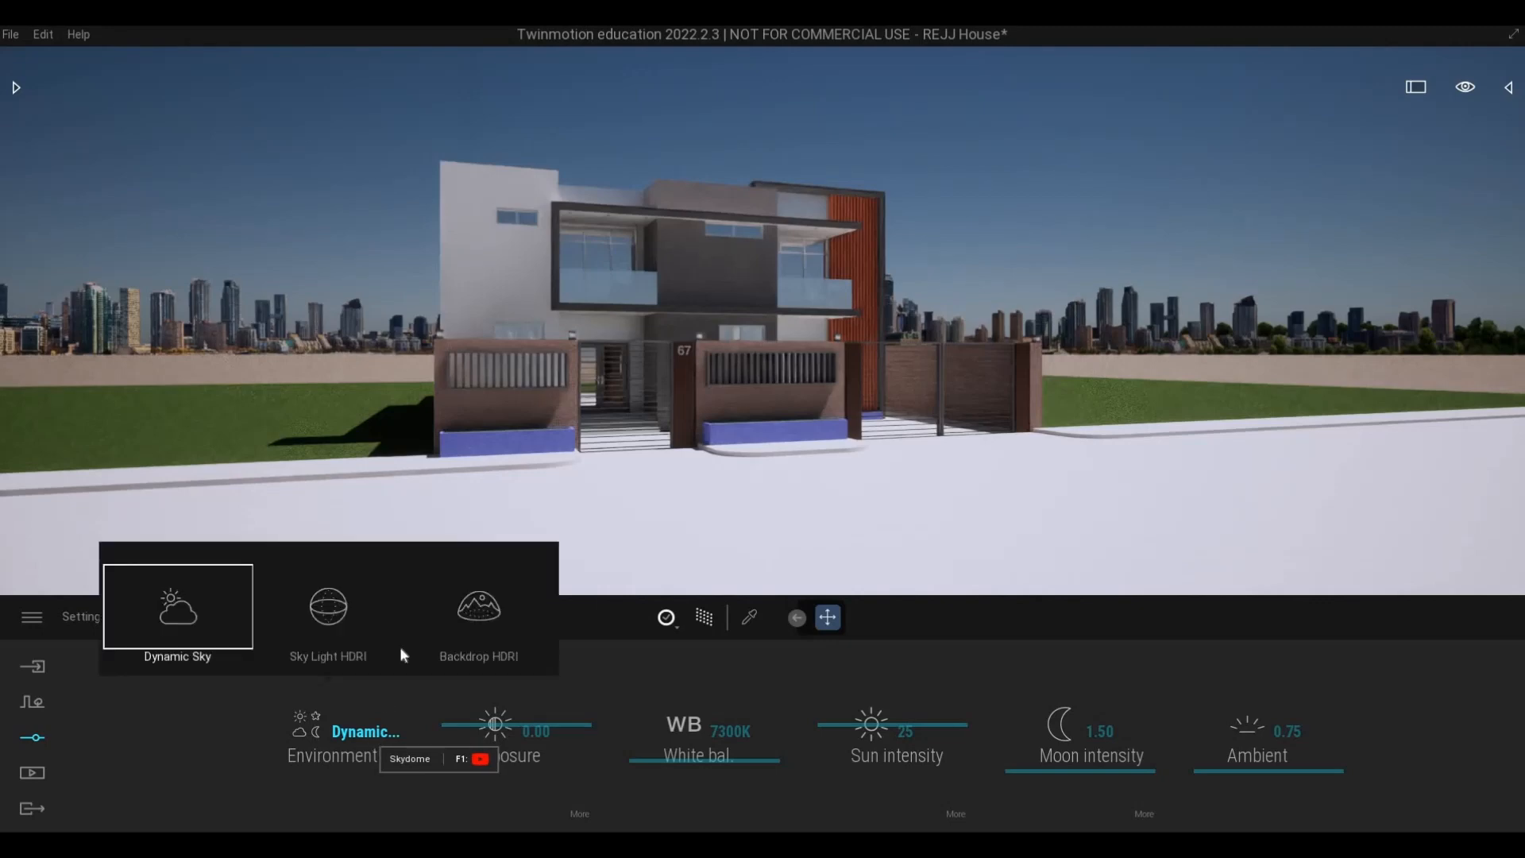
left_click(450, 626)
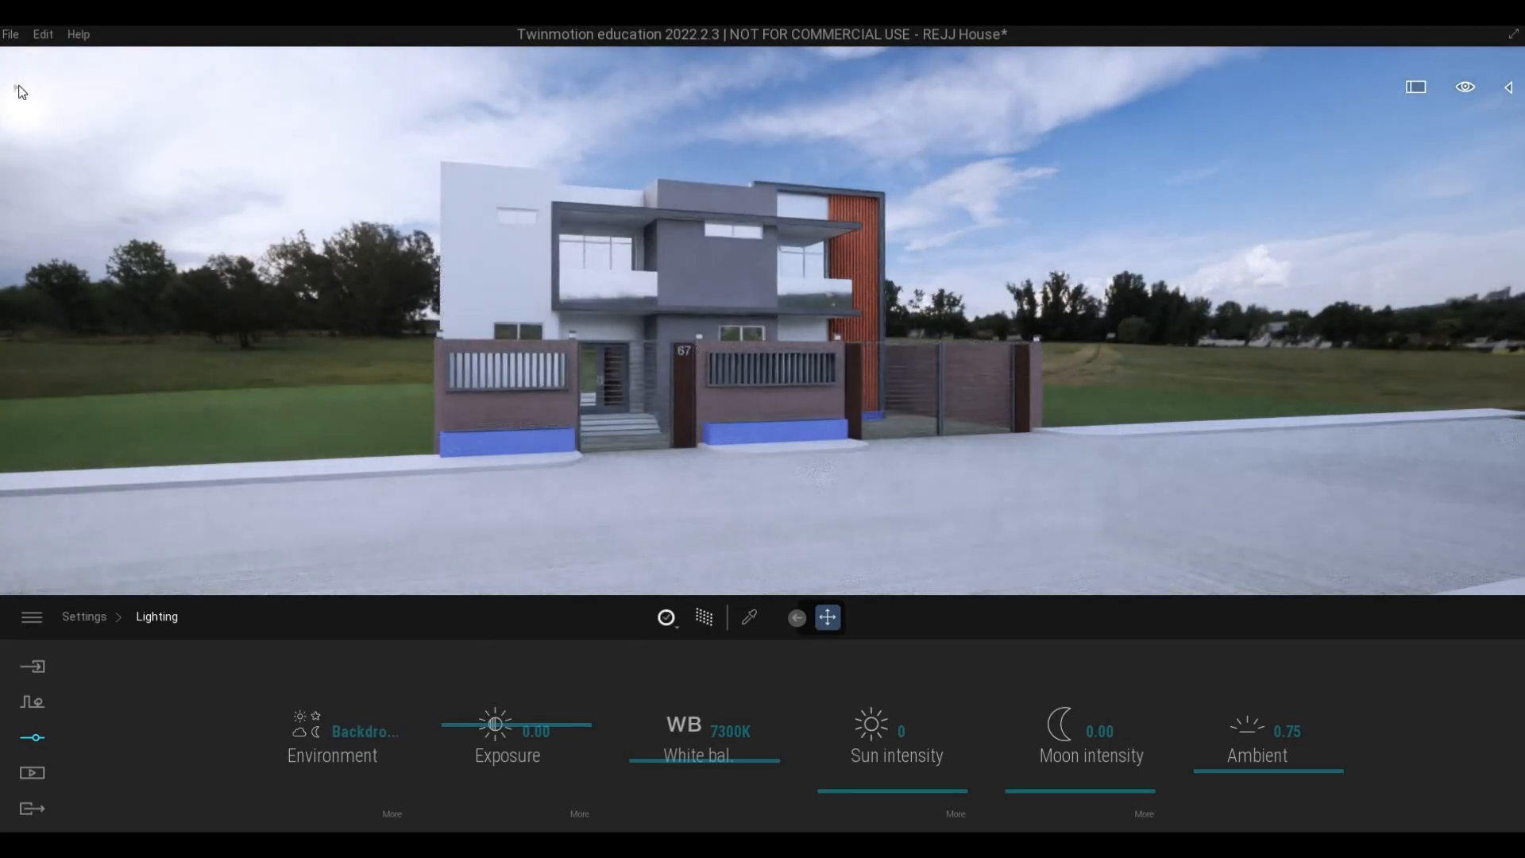
- Browse the library's outdoor HDRI environments for the backdrop and download Tiergarten
left_click(29, 94)
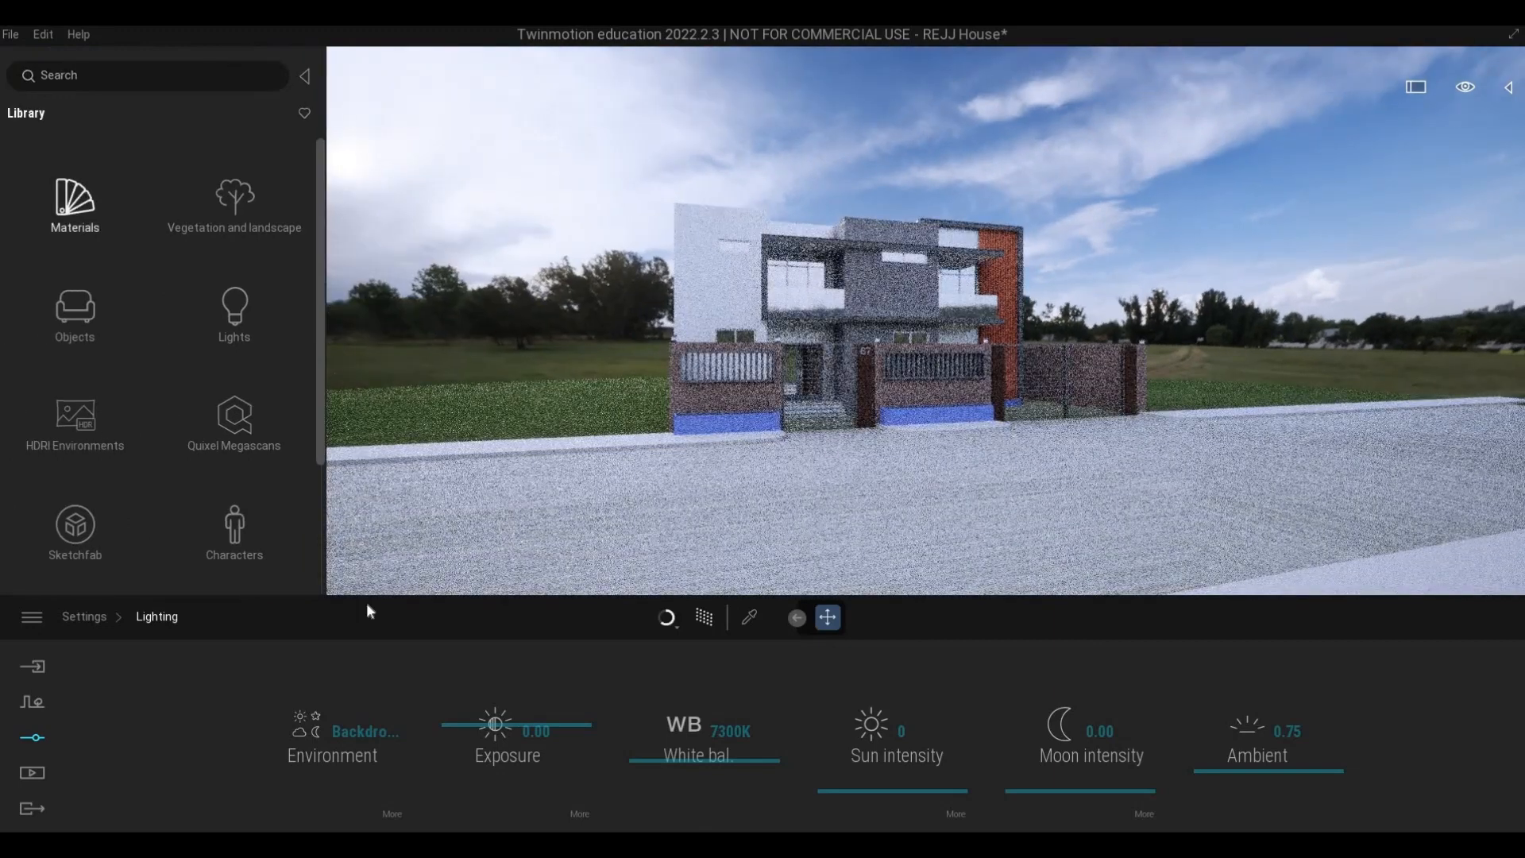
left_click(390, 818)
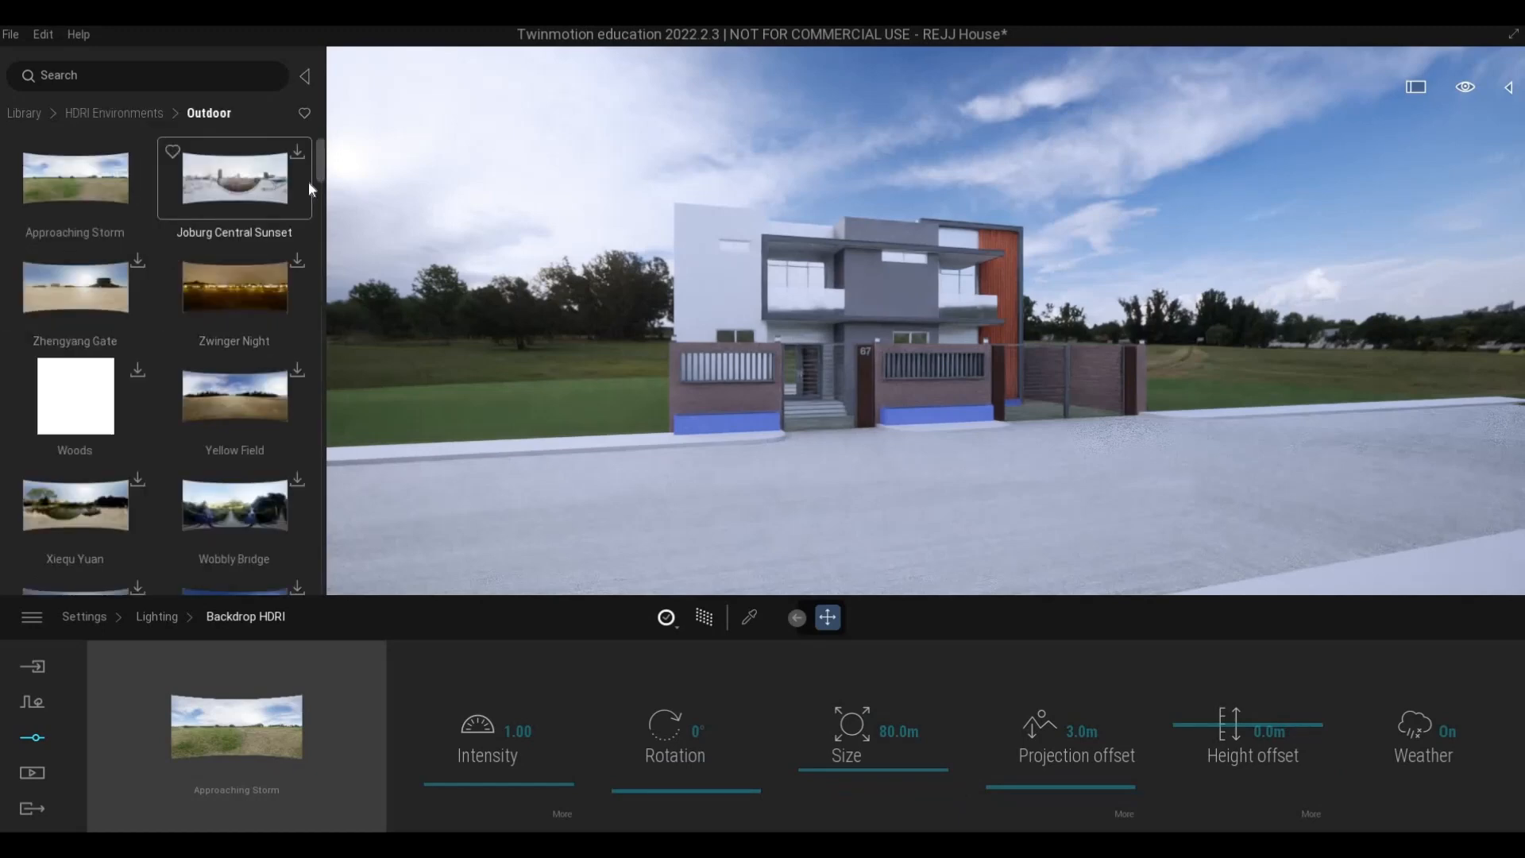
scroll(323, 194, "down", 3)
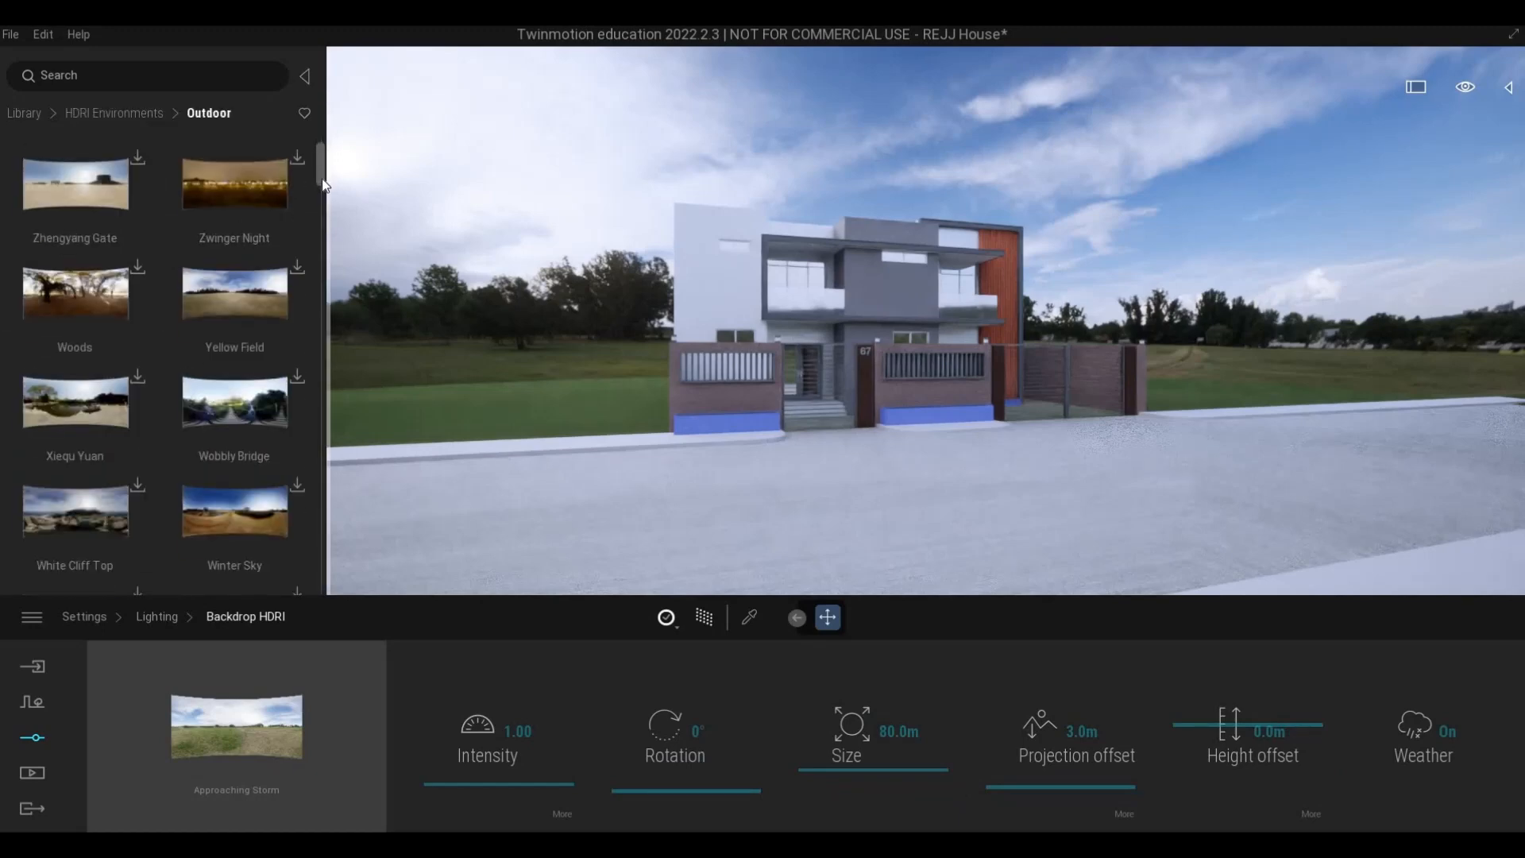
left_click_drag(320, 201, 311, 161)
scroll(309, 174, "up", 2)
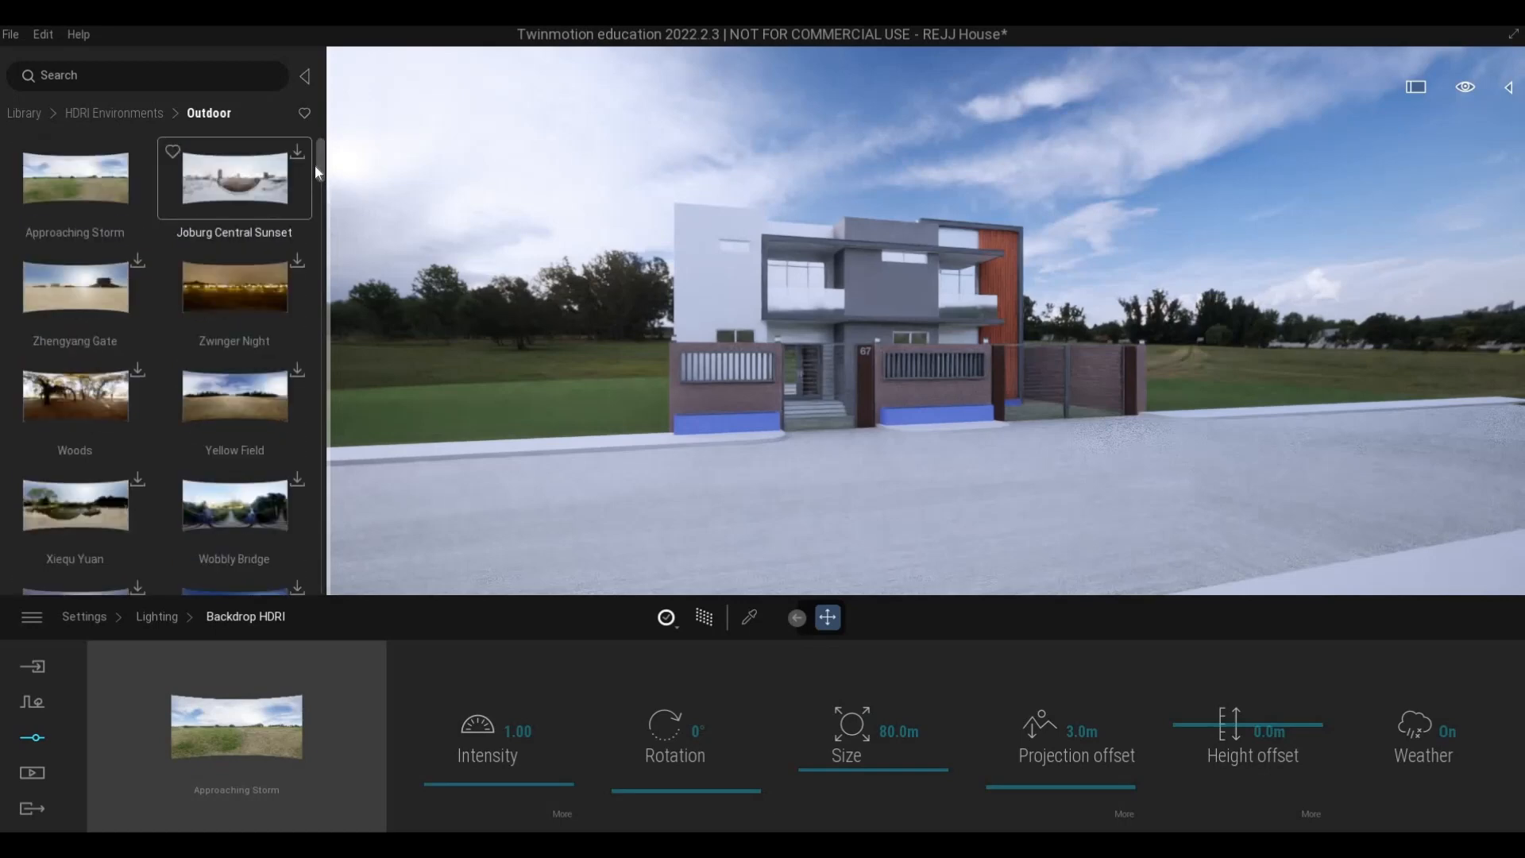
scroll(318, 199, "down", 4)
scroll(317, 198, "down", 5)
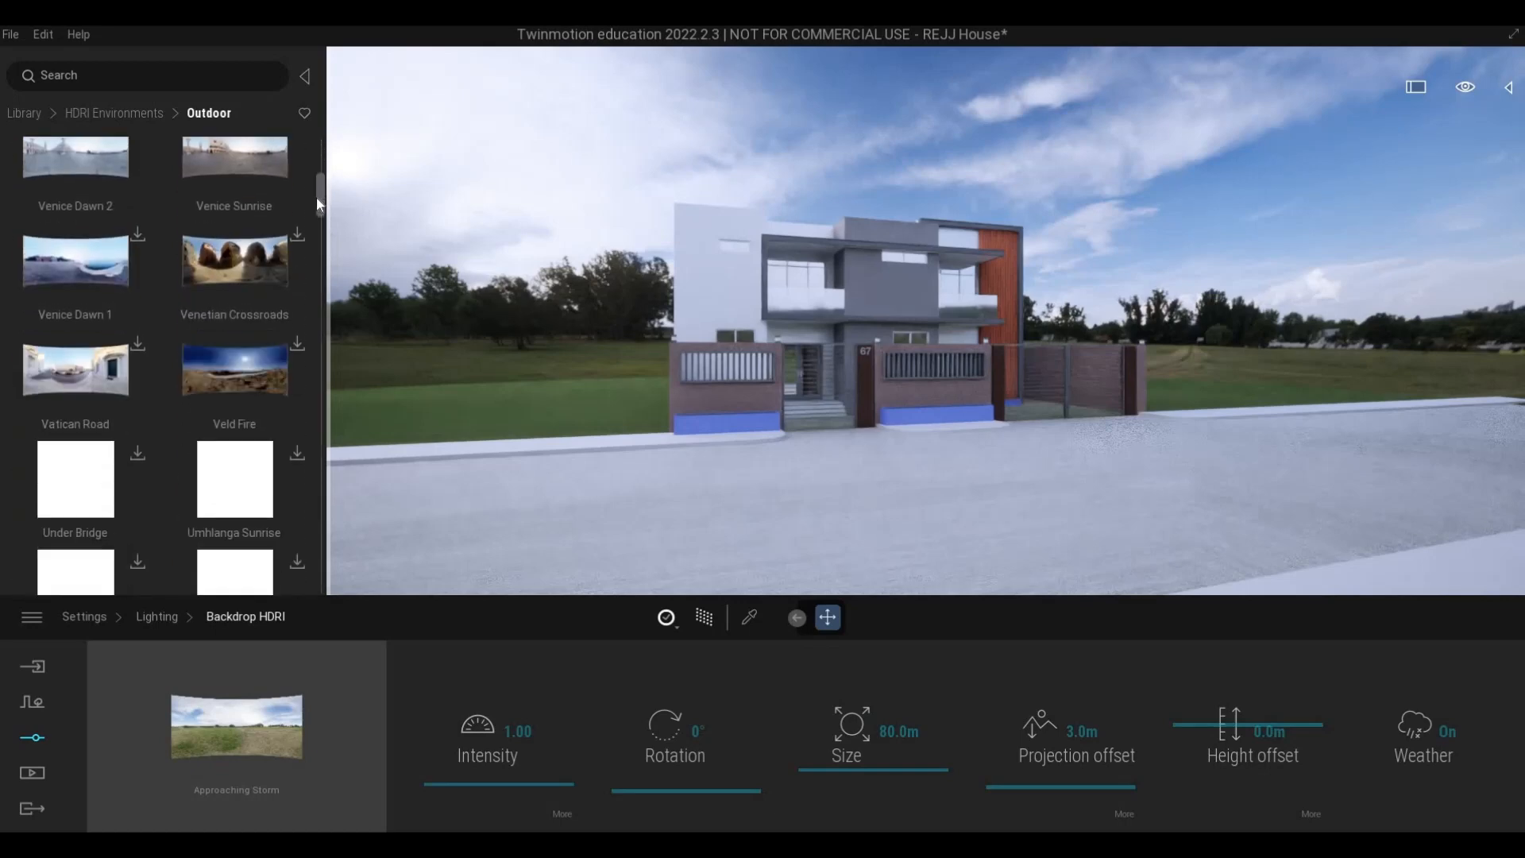
scroll(316, 206, "down", 3)
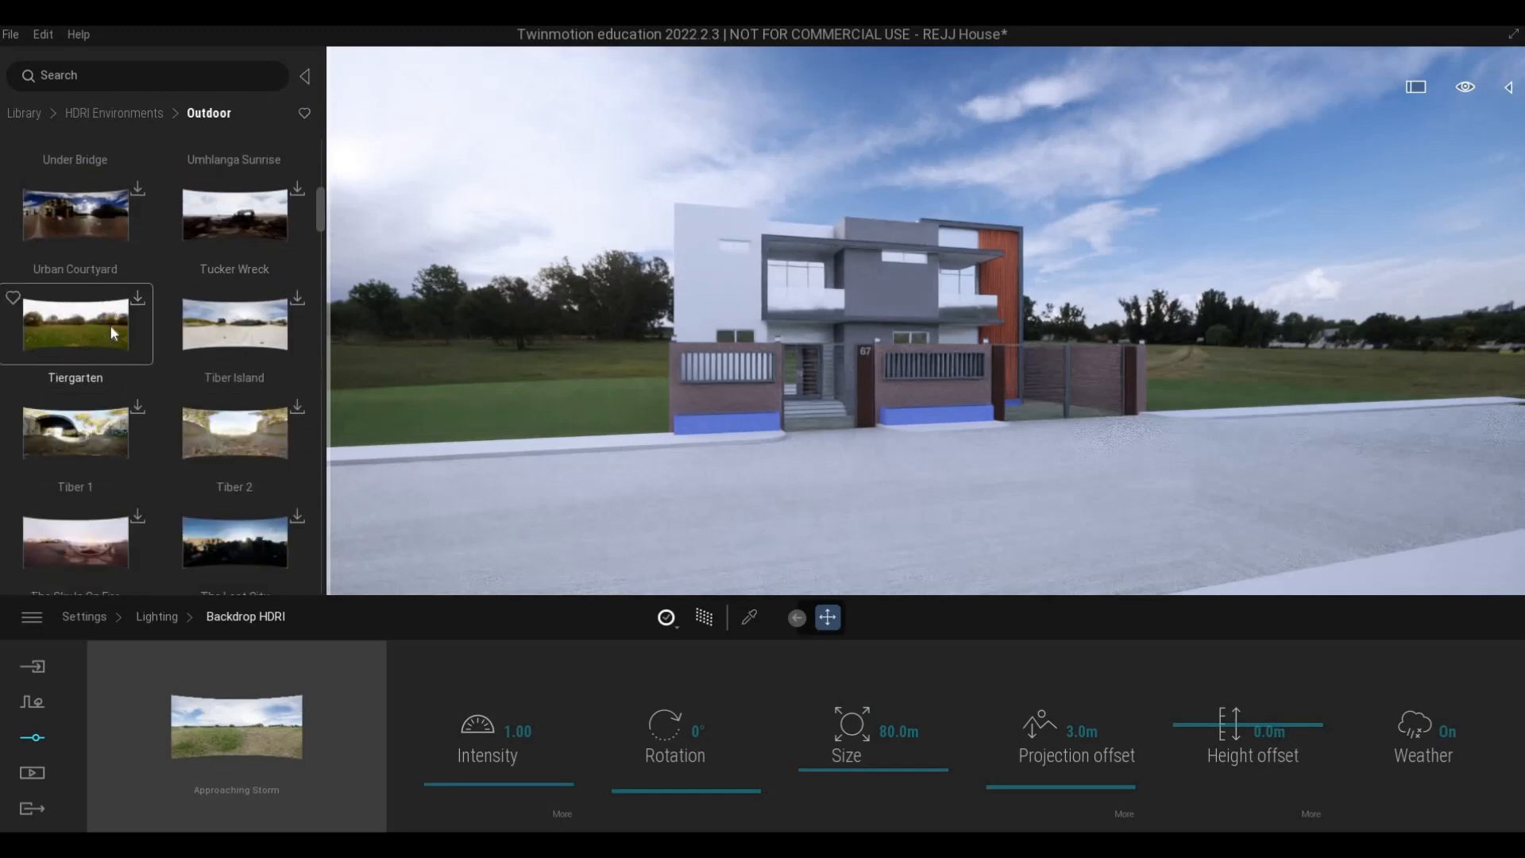
left_click(137, 300)
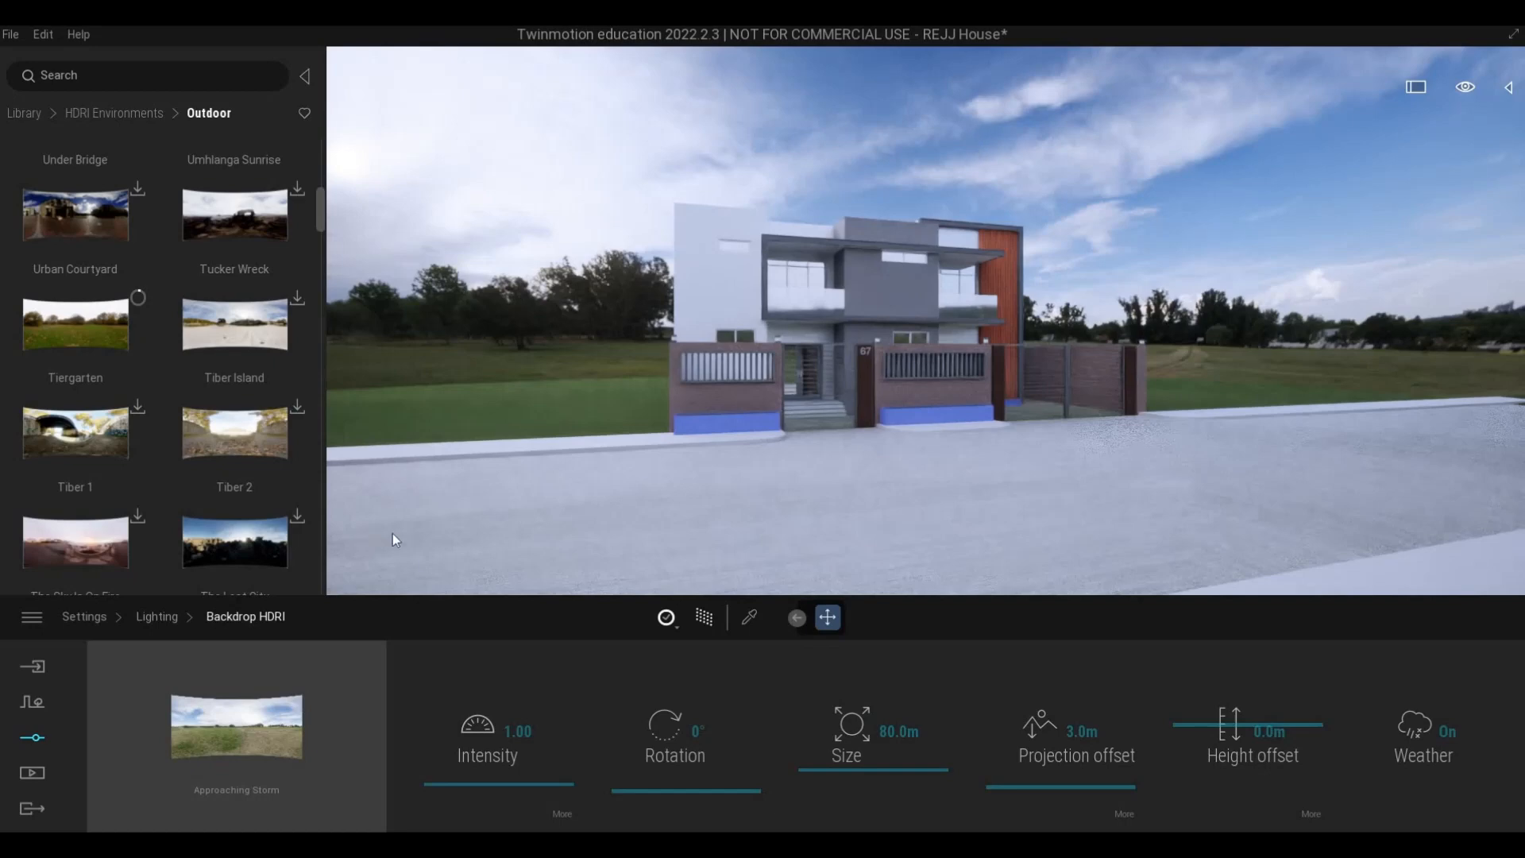
- Replace the Approaching Storm backdrop with the Tiergarten HDRI and turn off the Path Tracer
key("F1")
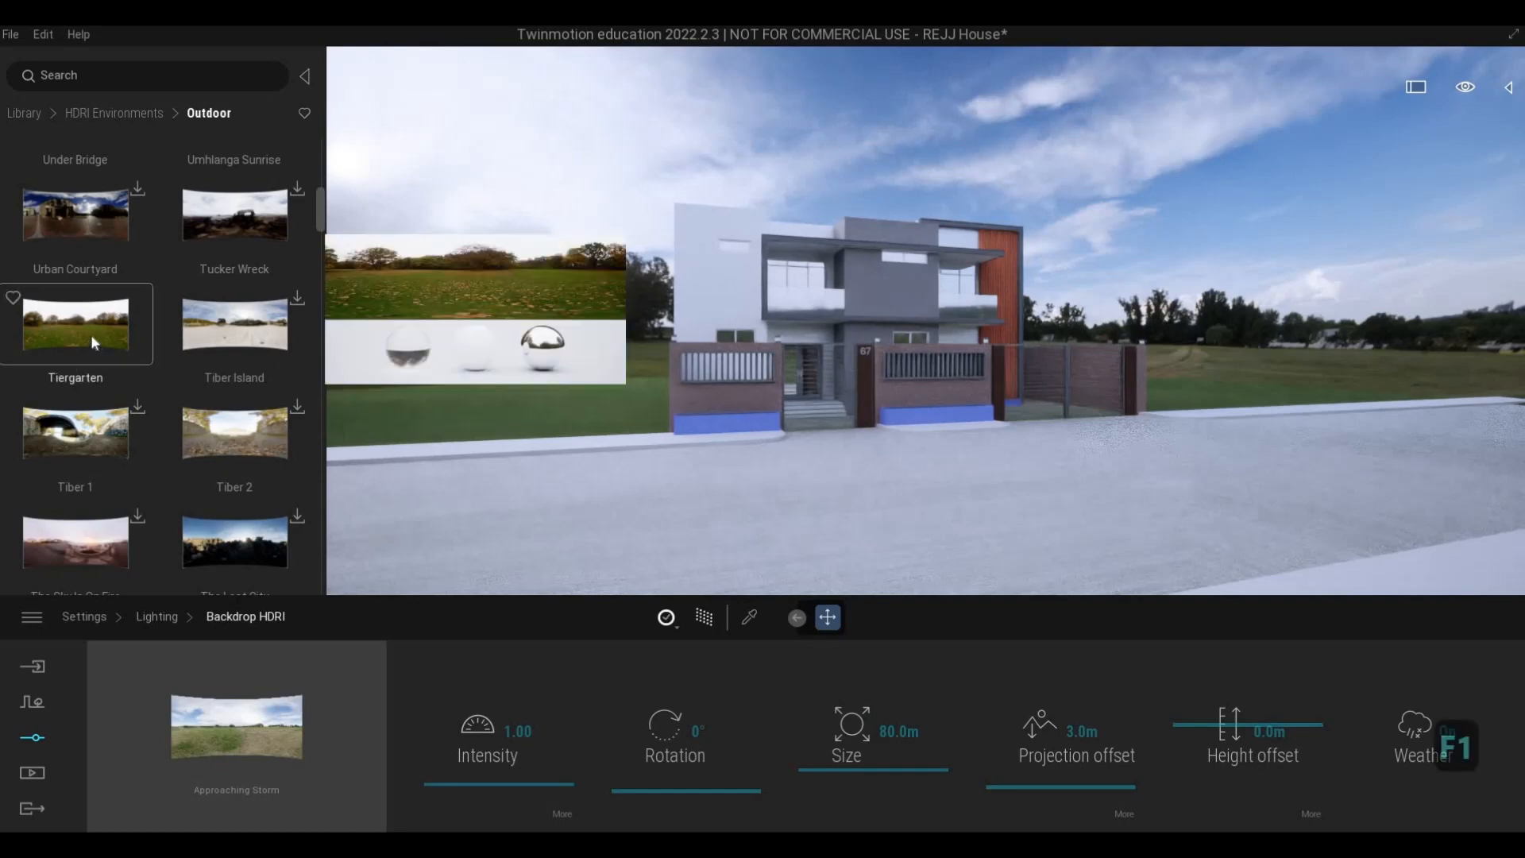
left_click_drag(90, 335, 251, 756)
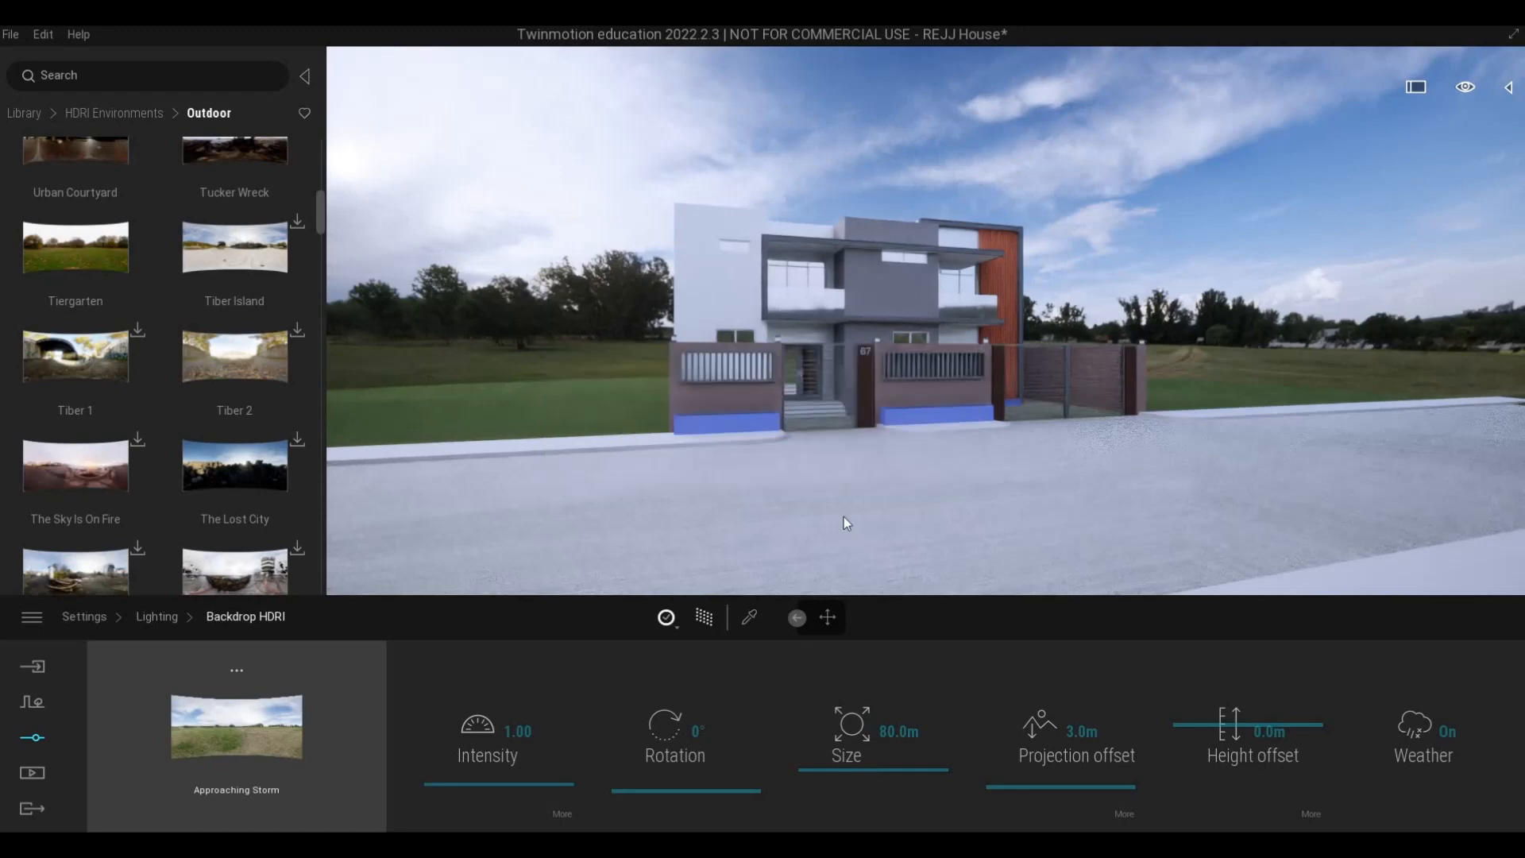
key("F1")
key("F1")
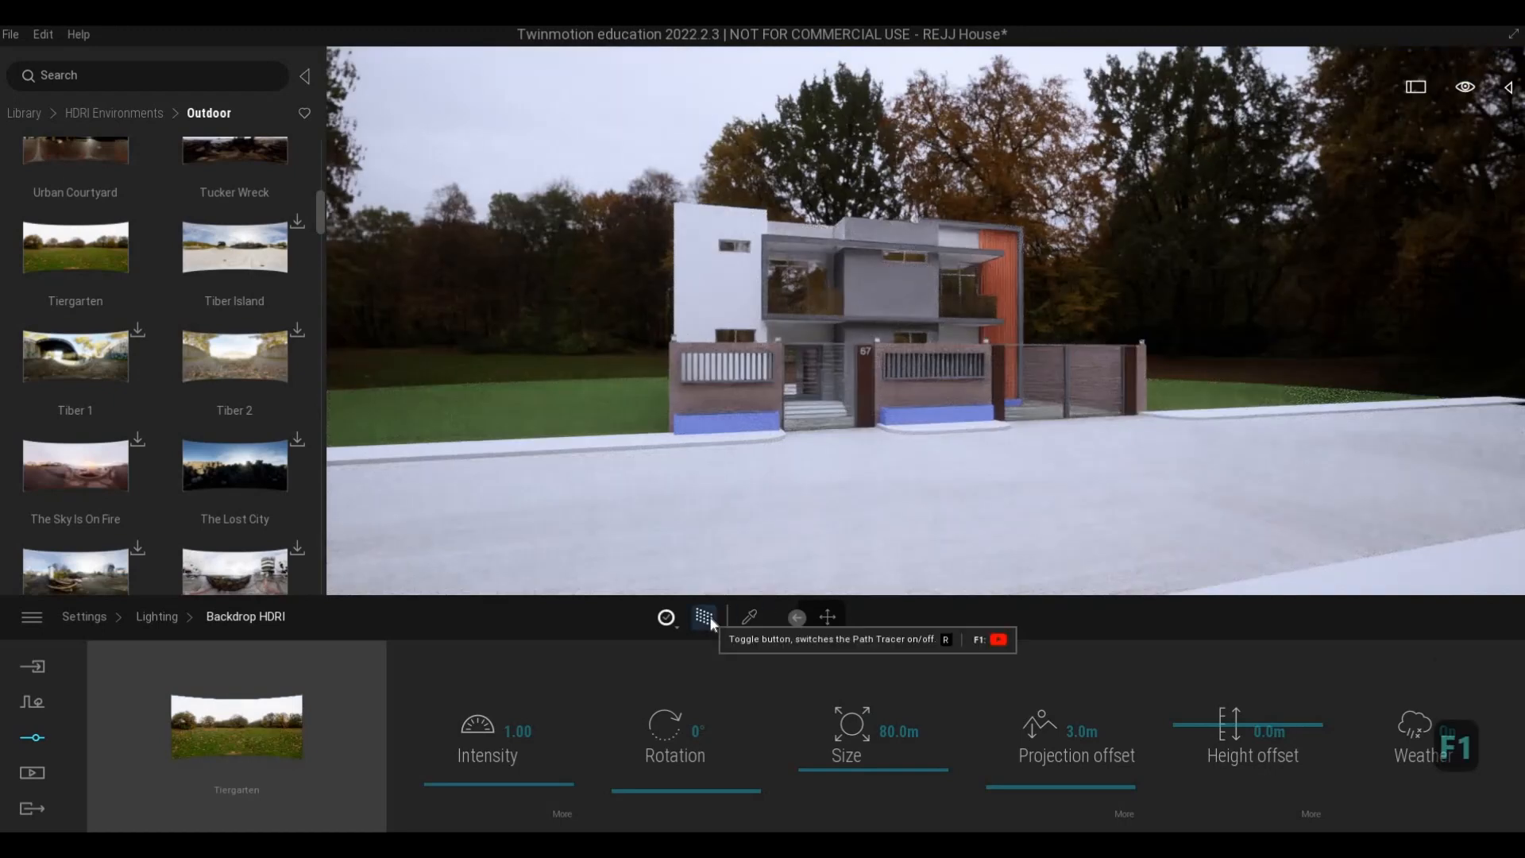
- Lower the Tiergarten backdrop's height offset to -1.3 m so its ground drops below the street and lawn
key("d")
key("d")
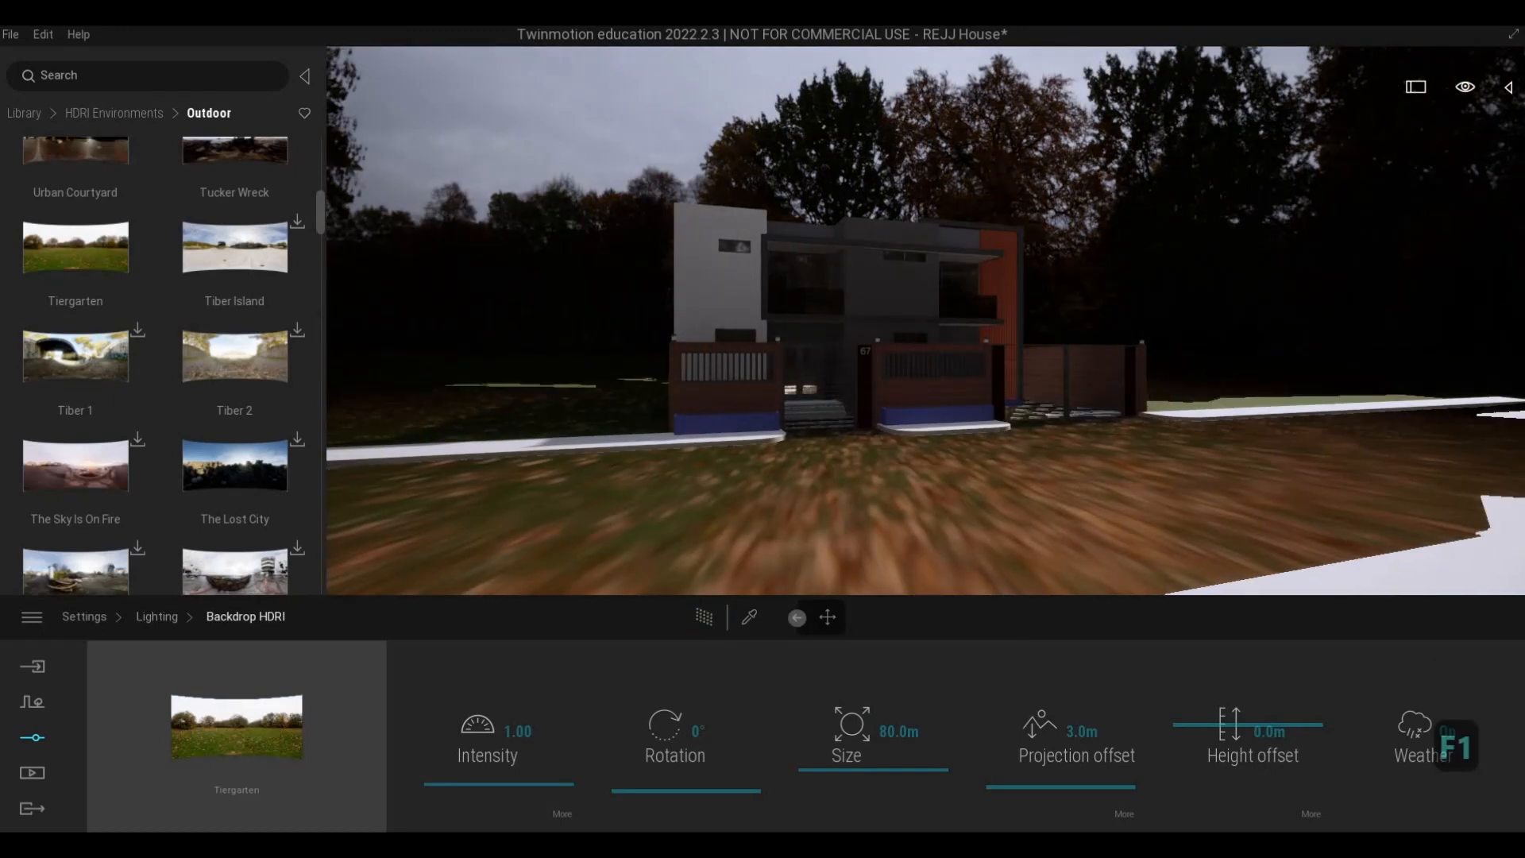
key("w")
key("a")
key("s")
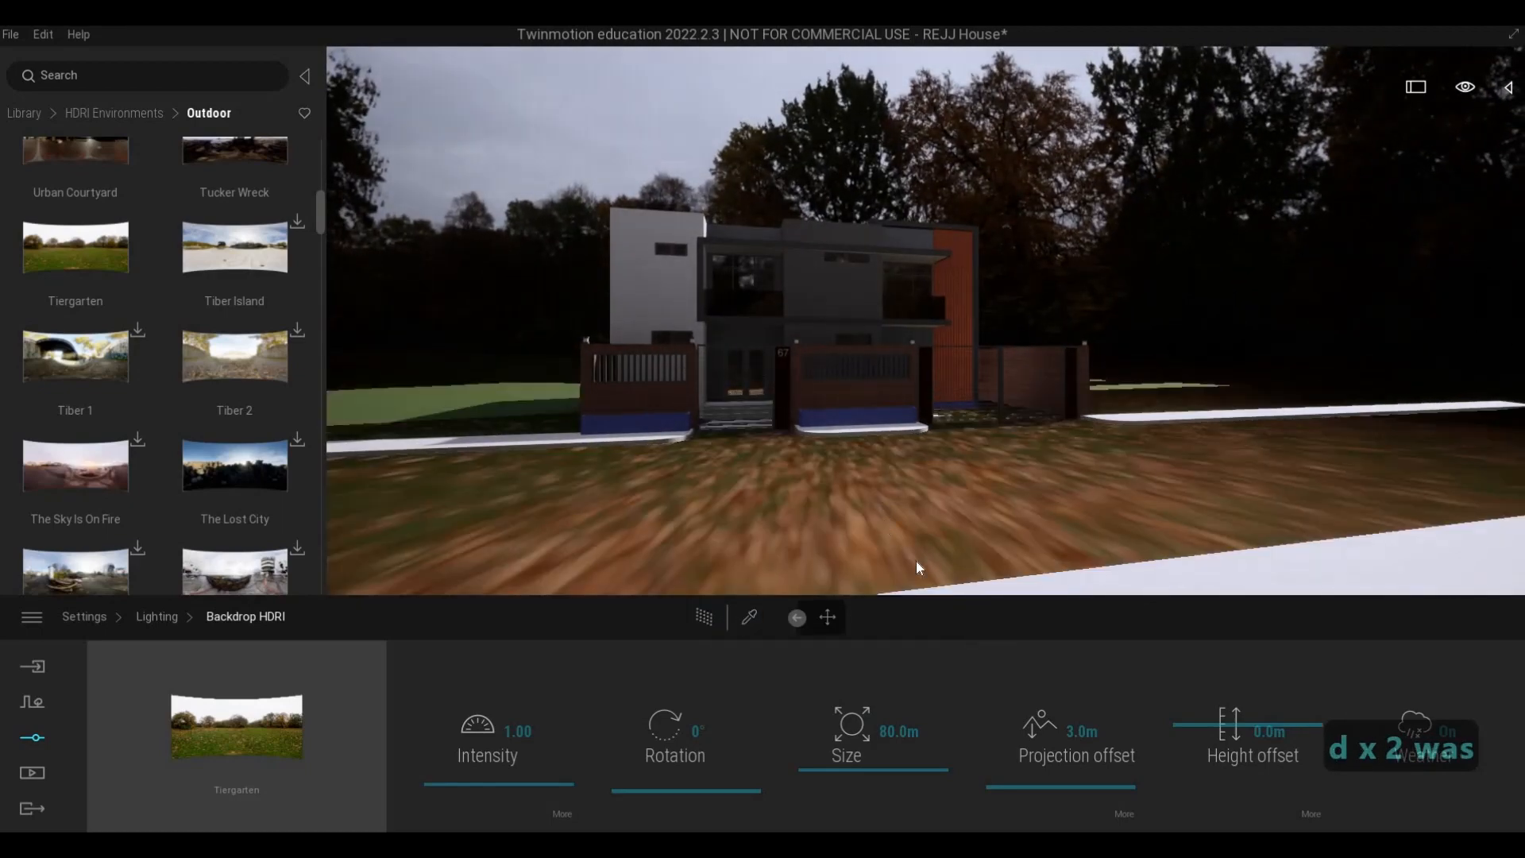
key("s")
key("q")
key("d")
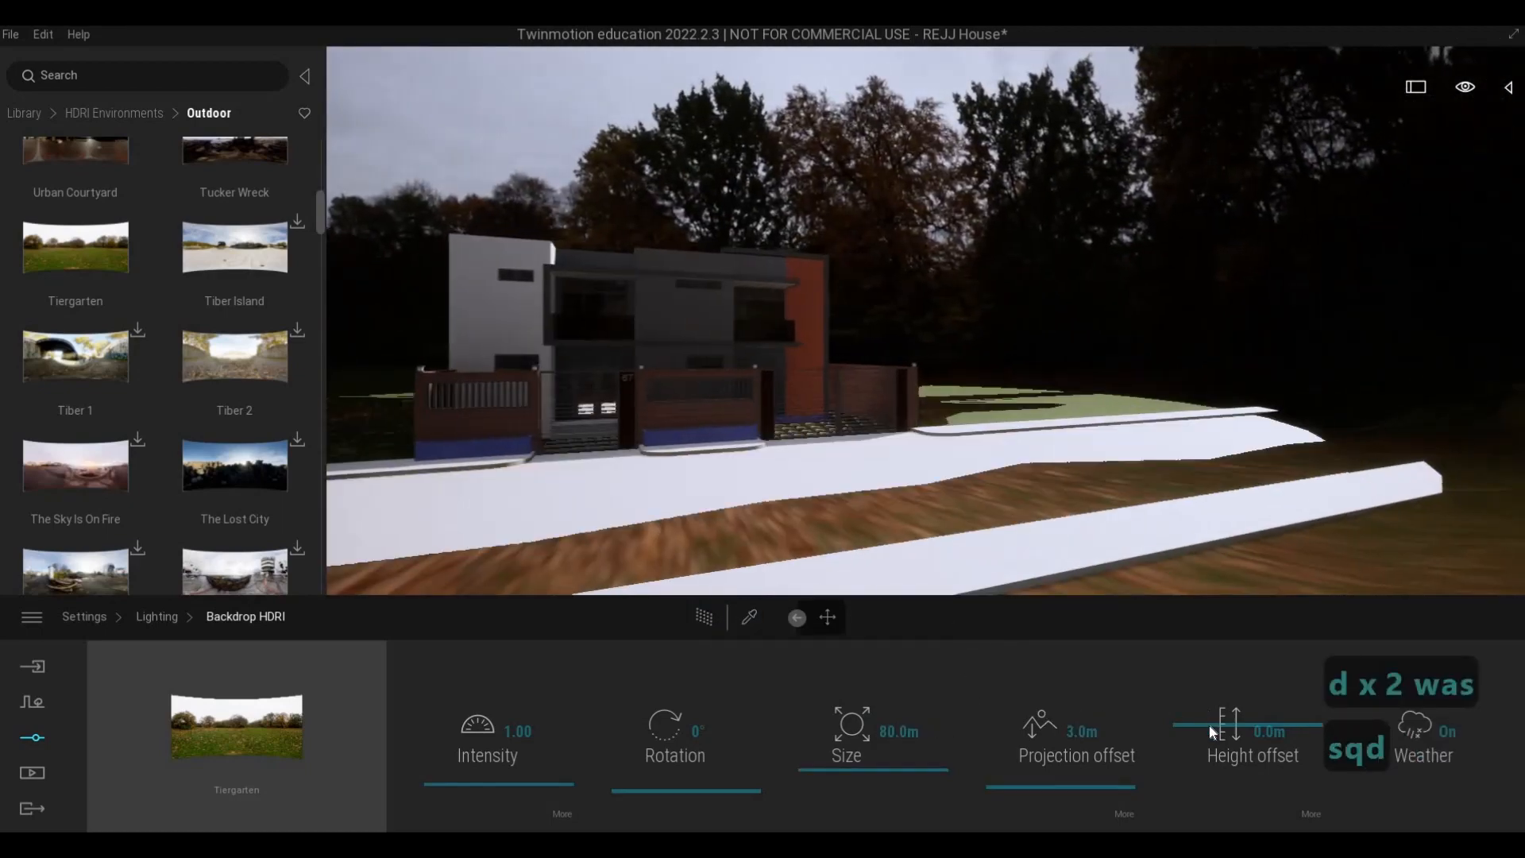
mouse_move(1211, 727)
left_mouse_down()
mouse_move(1214, 744)
mouse_move(1214, 725)
left_mouse_up()
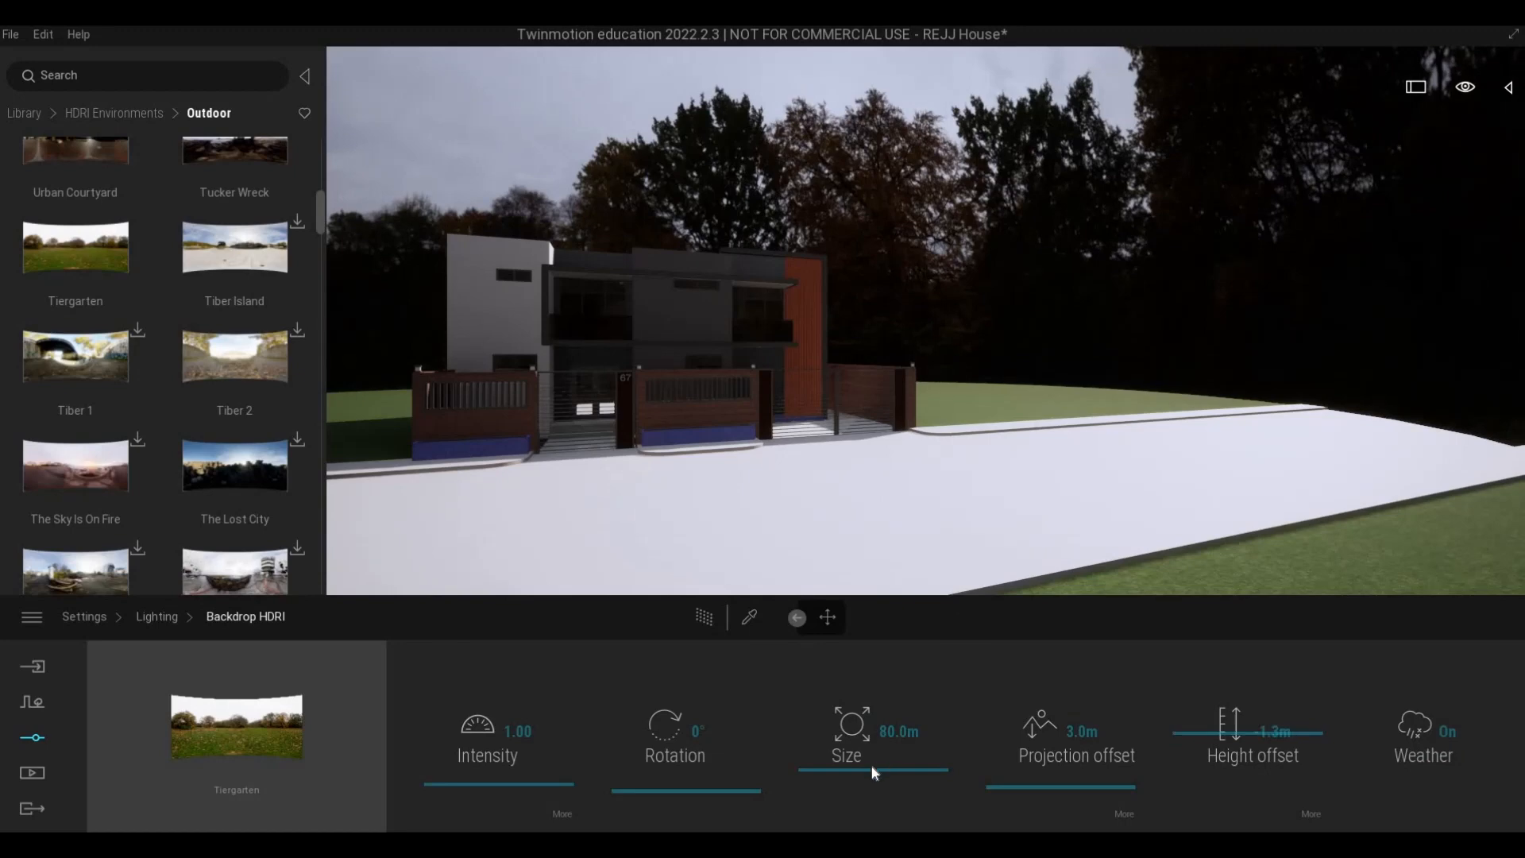
- Enlarge the Tiergarten backdrop to 312.7 m, check it around the house, and reduce its size to 200.7 m
left_click_drag(868, 774, 862, 702)
key("s")
key("d")
key("s")
key("d")
key("d")
key("a")
key("w")
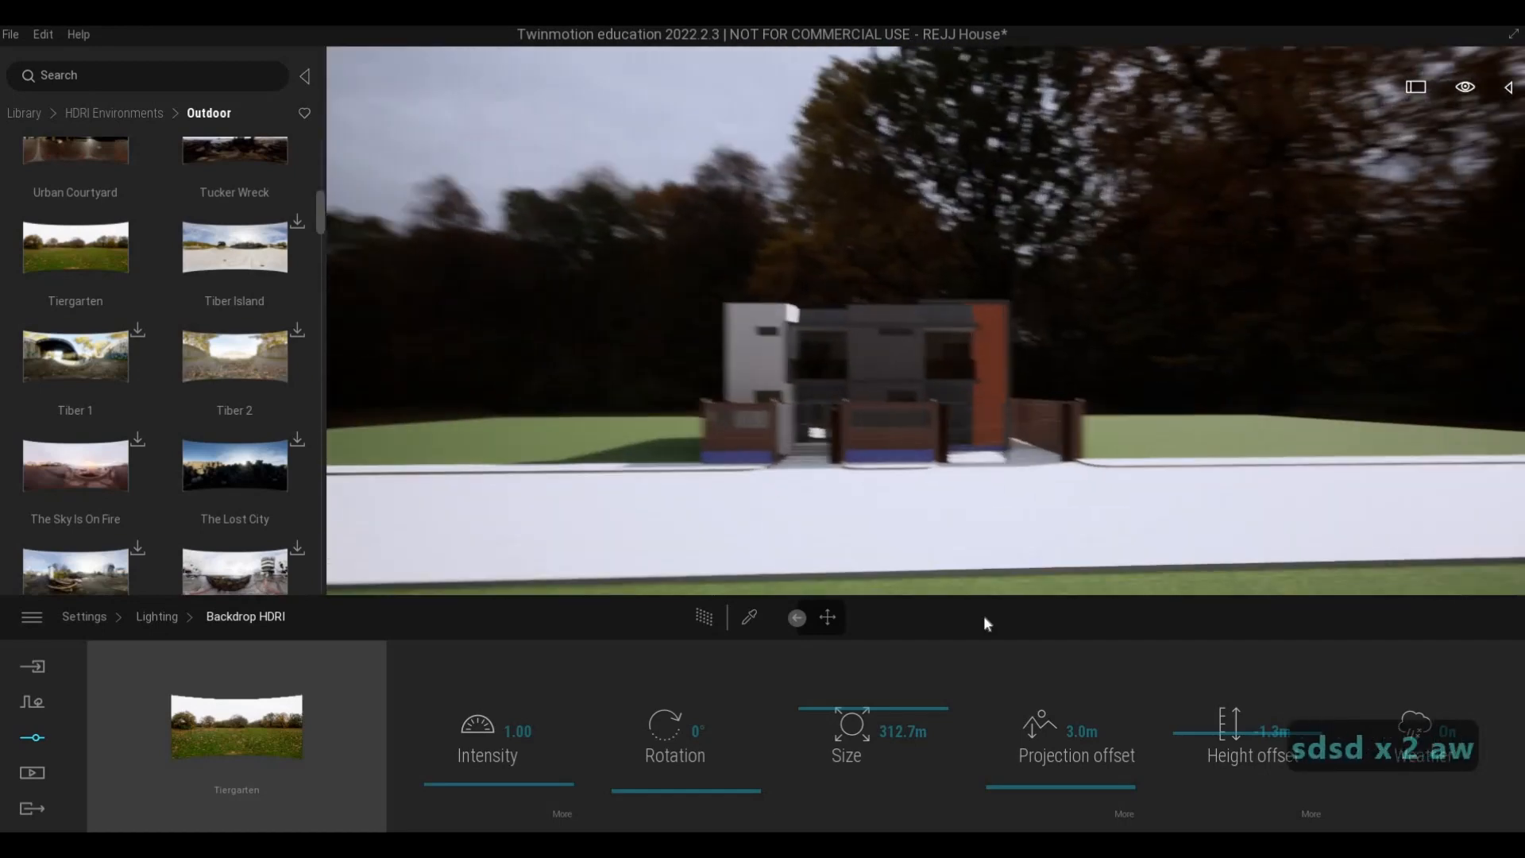
key("d")
left_click_drag(854, 727, 1056, 766)
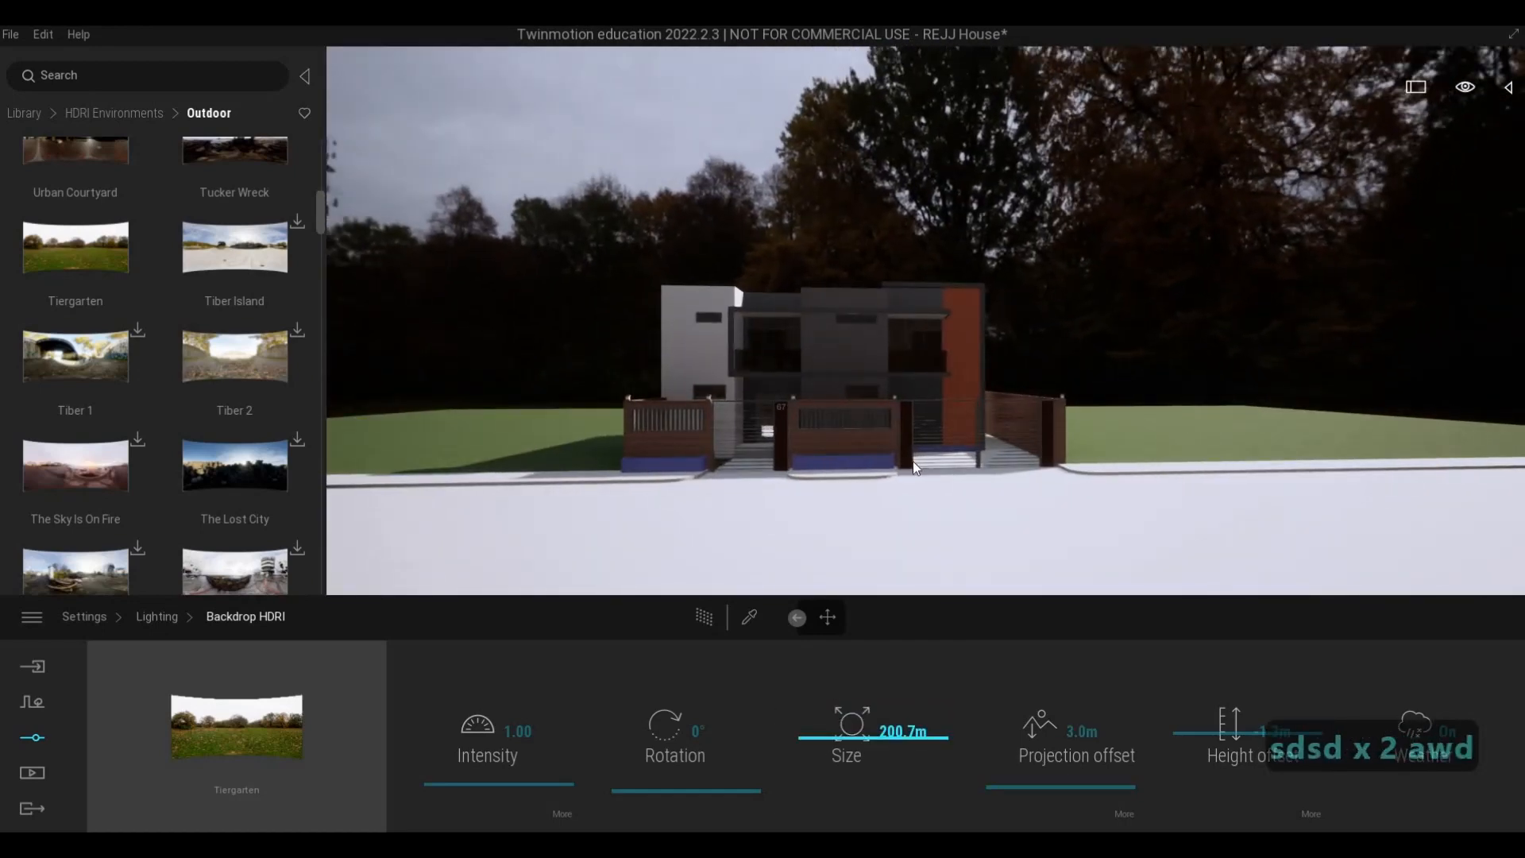
- Adjust the Tiergarten backdrop to a rotation of 210°, a height offset of -9.7 m and a size of 122.1 m
key("d")
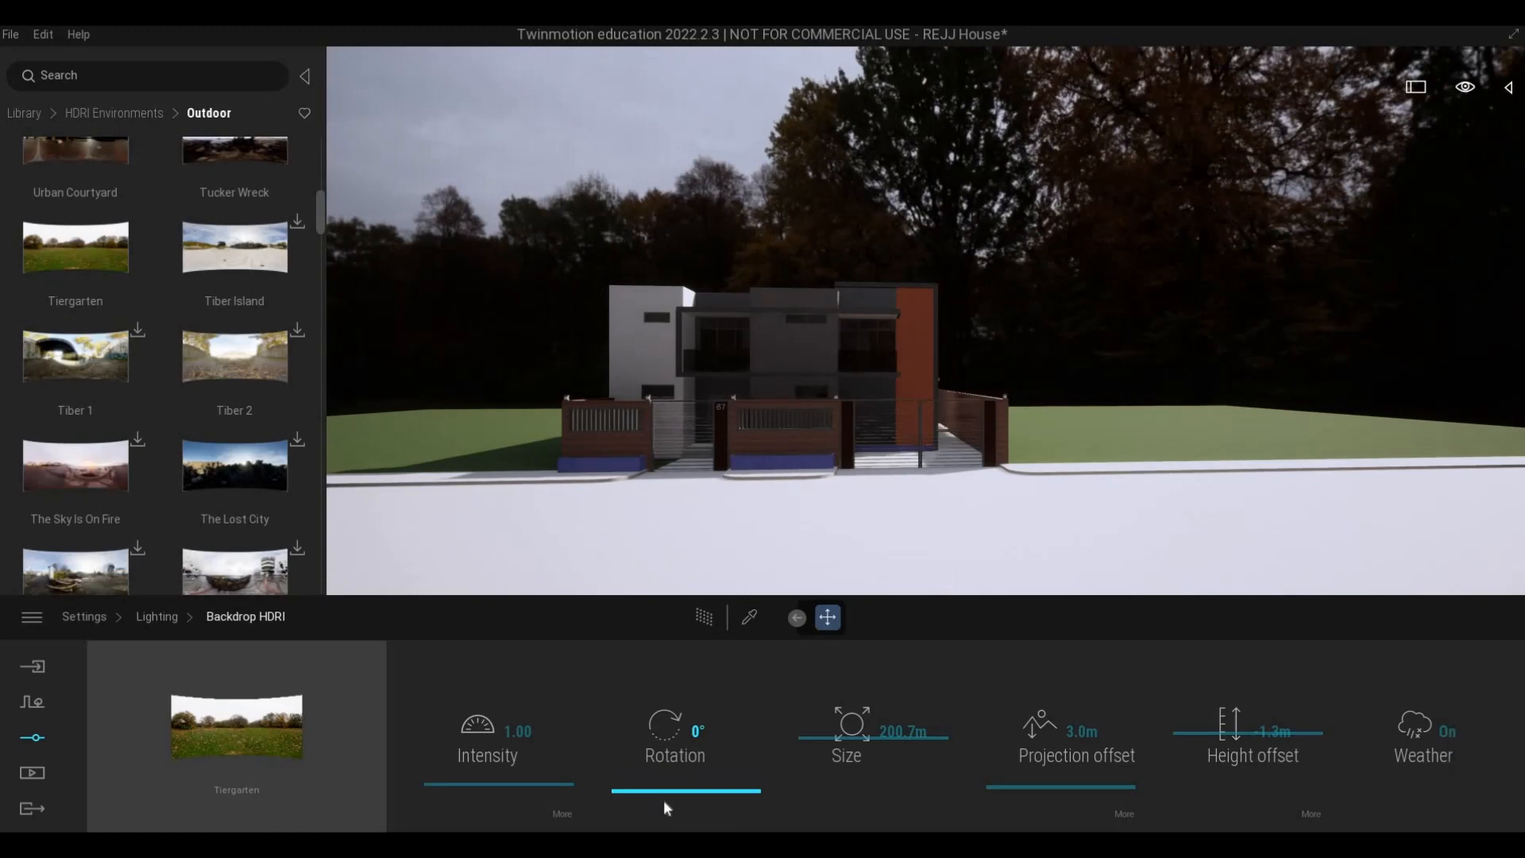
mouse_move(637, 735)
left_mouse_down()
mouse_move(576, 691)
mouse_move(603, 694)
mouse_move(612, 727)
left_mouse_up()
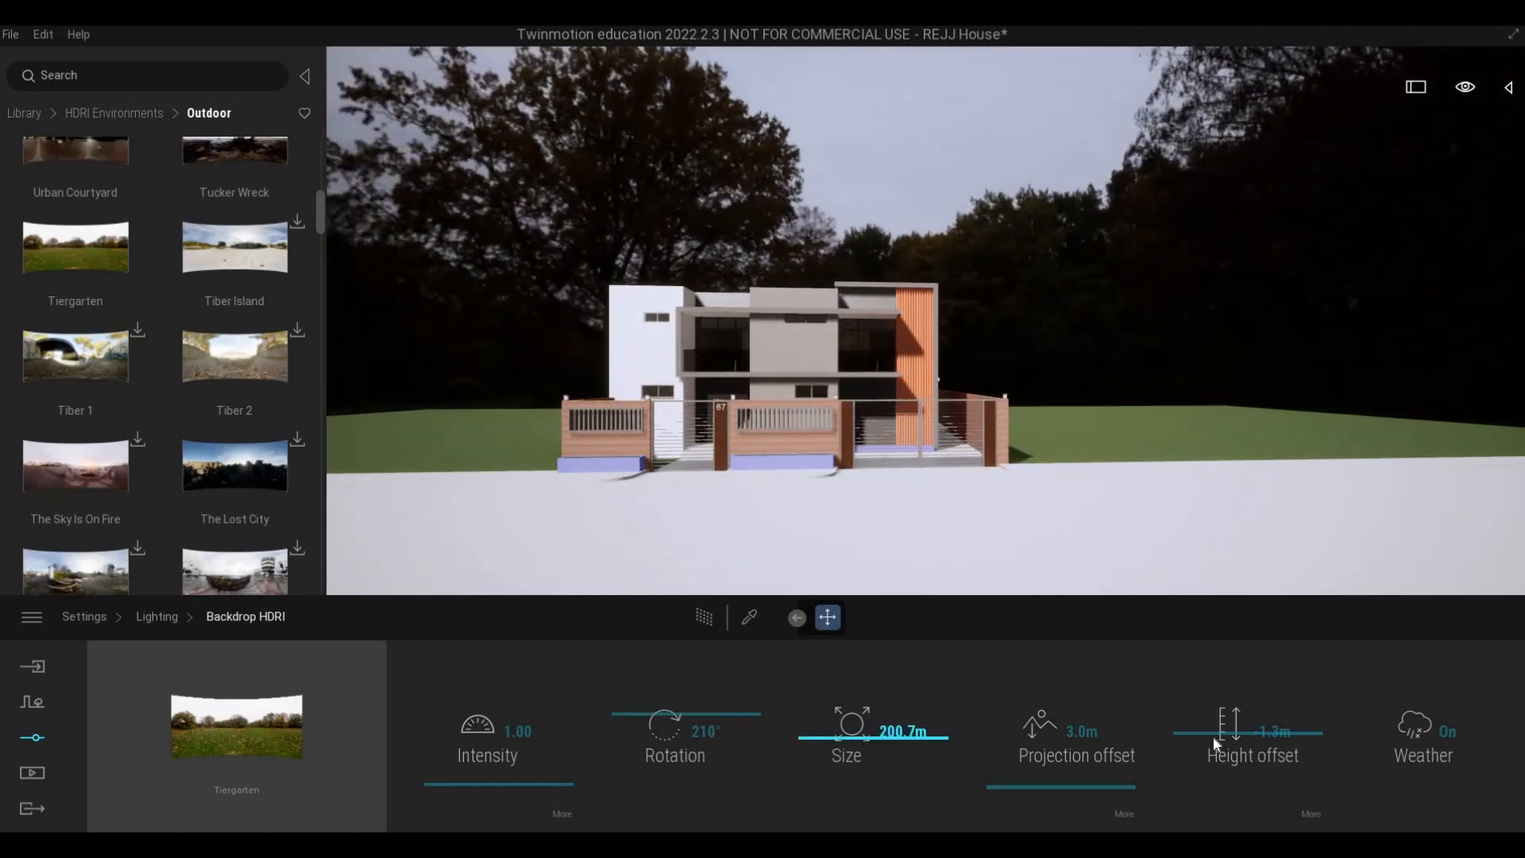
left_click_drag(1213, 740, 1208, 795)
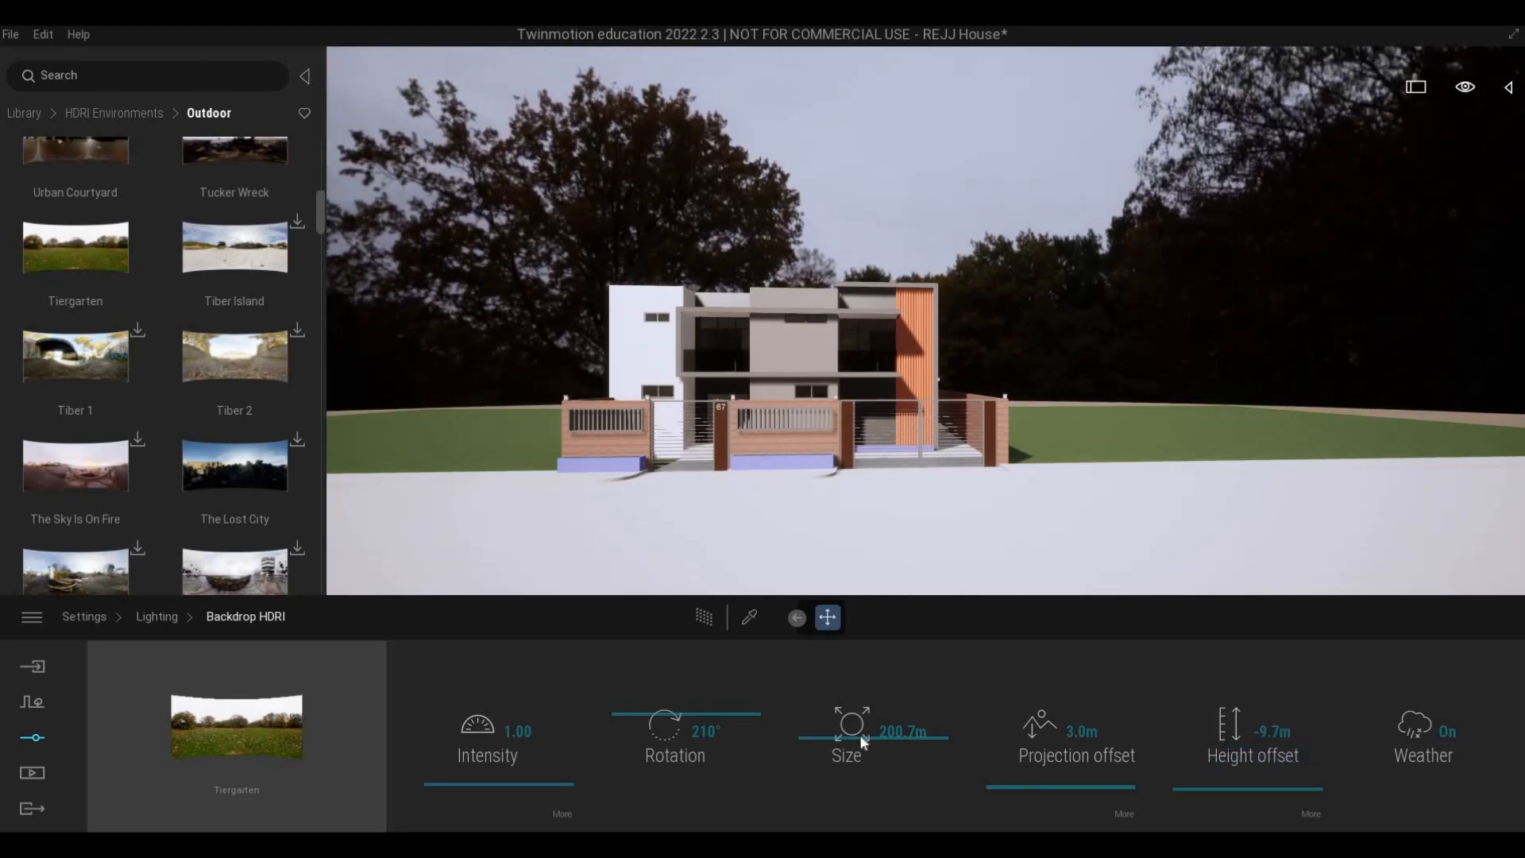
left_click_drag(862, 734, 857, 762)
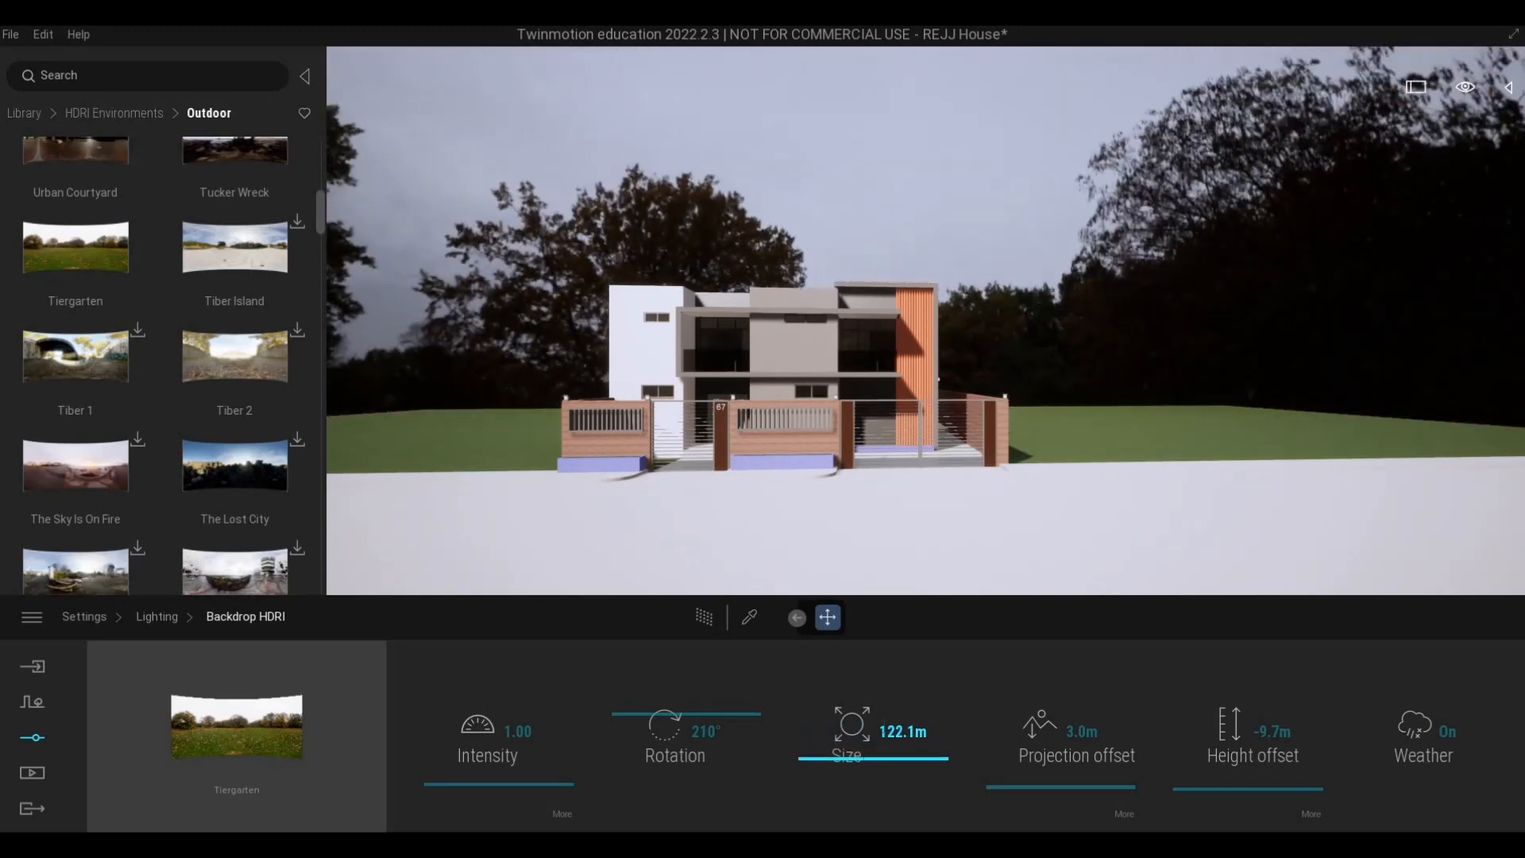
- Examine the house's front and the surrounding Tiergarten backdrop from several positions along the street
key("d")
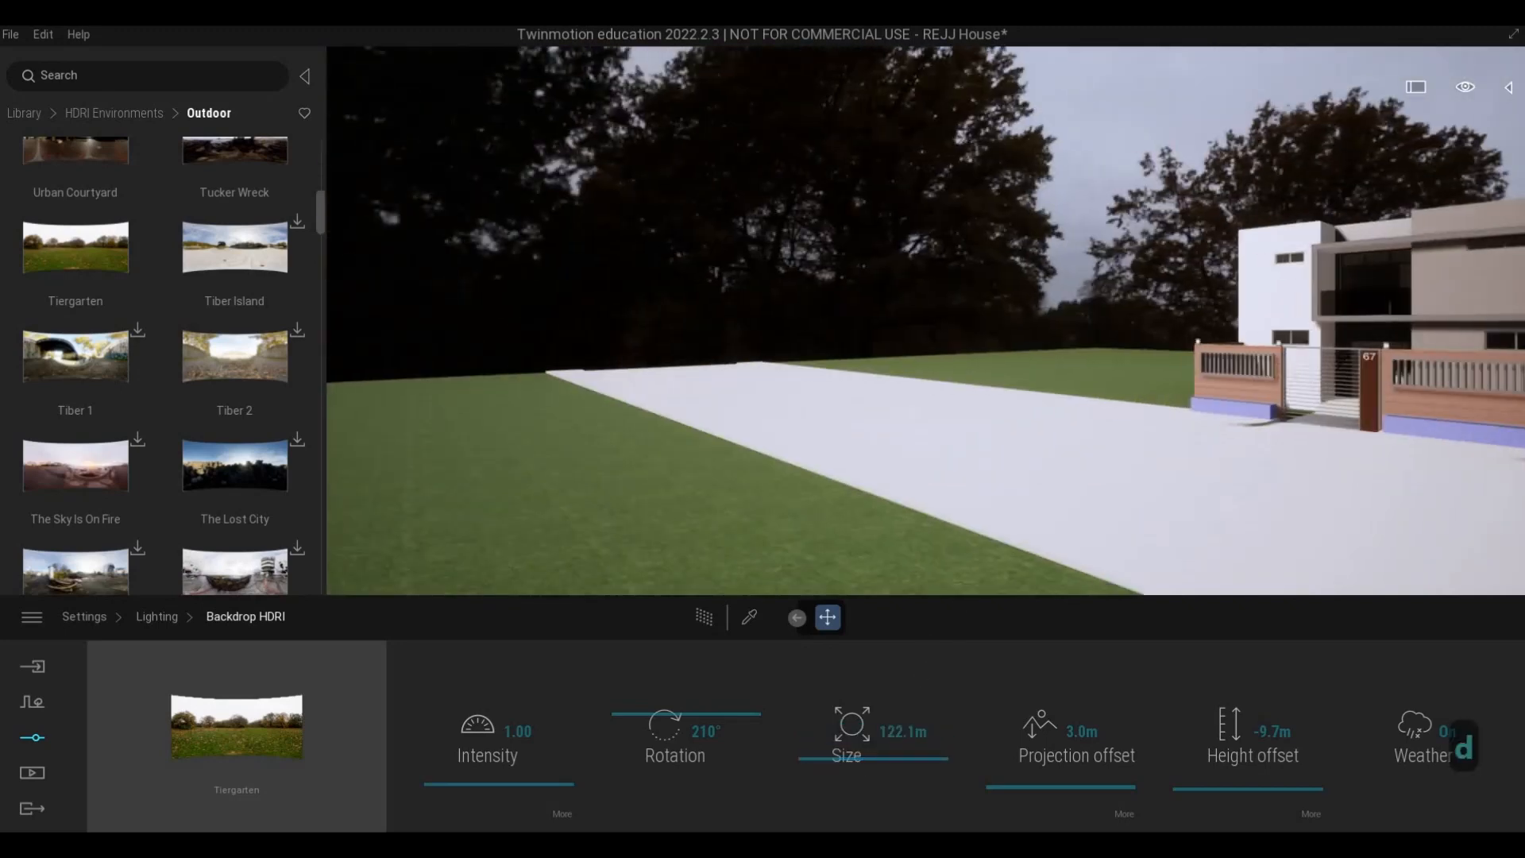
key("w")
key("a")
key("a")
key("a")
key("a")
key("a")
key("a")
key("a")
key("a")
key("a")
key("a")
key("a")
key("a")
key("a")
key("a")
key("a")
key("a")
key("a")
key("a")
key("a")
key("a")
key("a")
key("a")
key("a")
key("a")
key("a")
key("a")
key("a")
key("a")
key("a")
key("a")
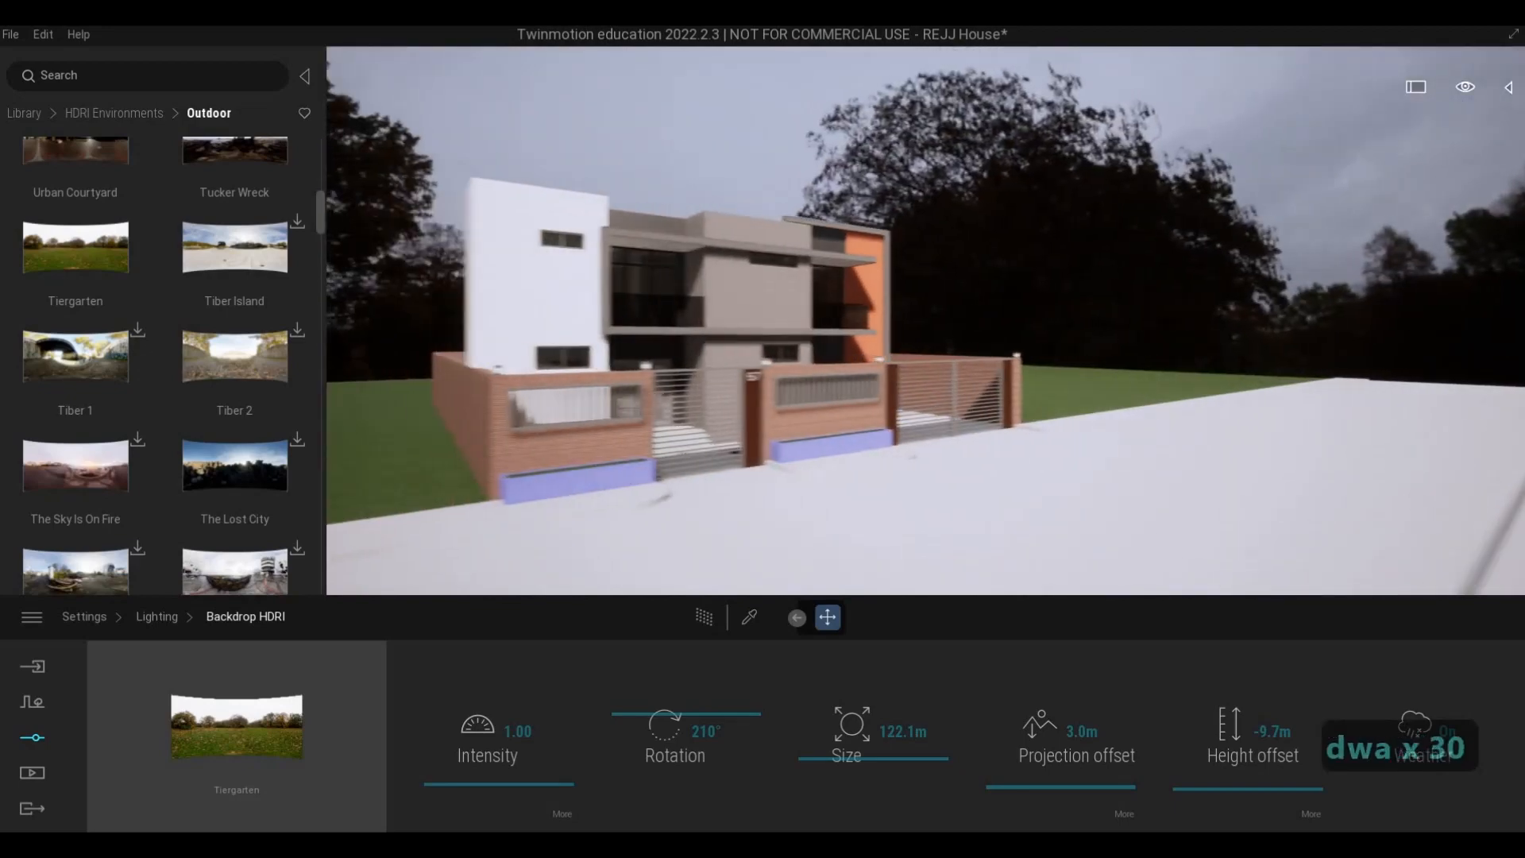
key("w")
key("d")
key("d")
key("d")
key("d")
key("d")
key("d")
key("d")
key("d")
key("d")
key("d")
key("d")
key("d")
key("d")
key("d")
key("d")
key("d")
key("d")
key("d")
key("d")
key("s")
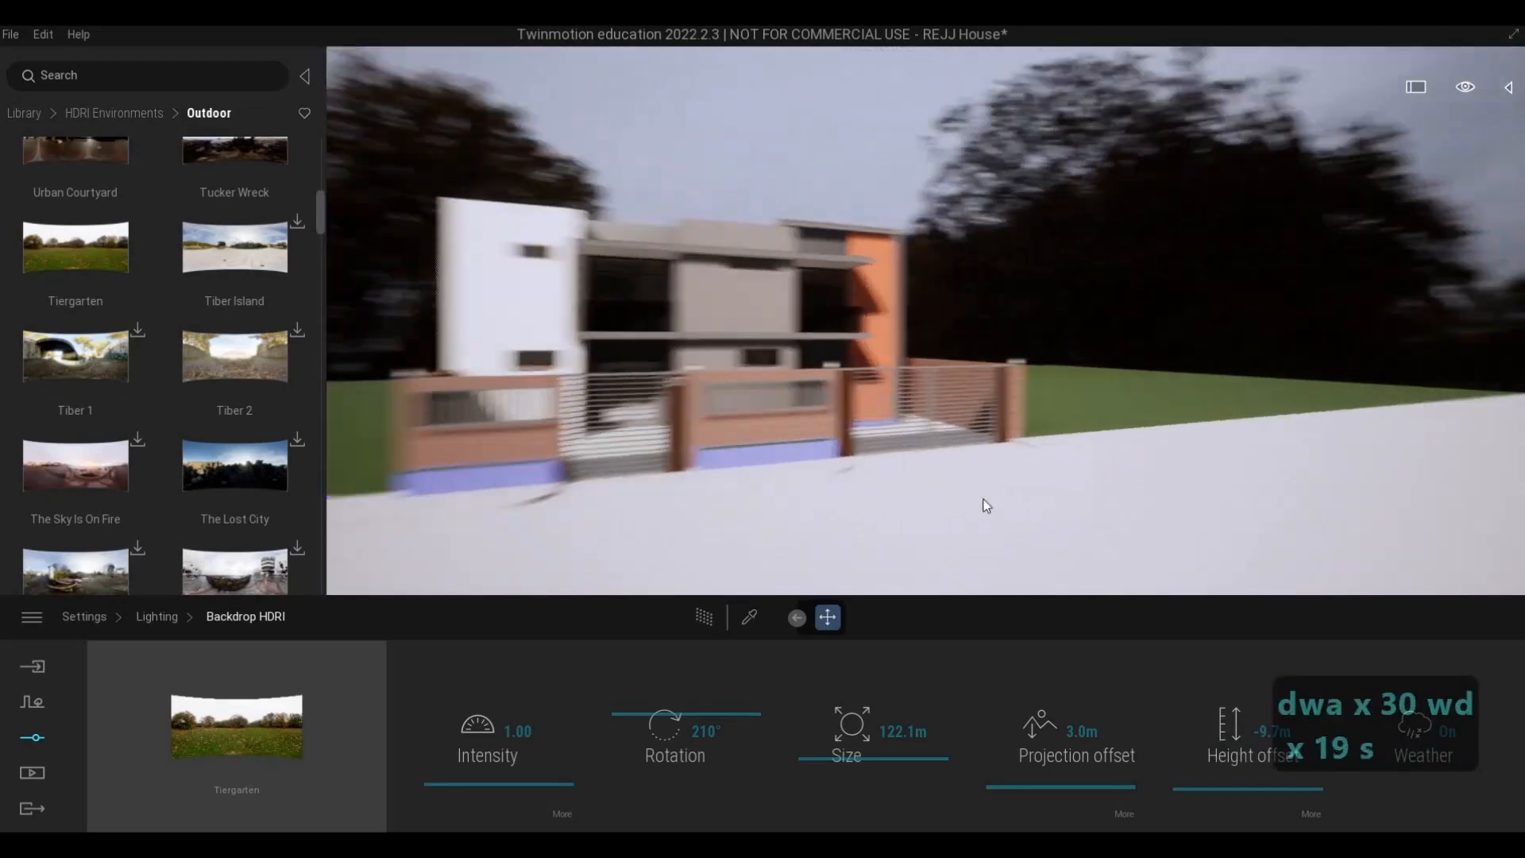
key("s")
key("d")
right_click_drag(1142, 478, 668, 477)
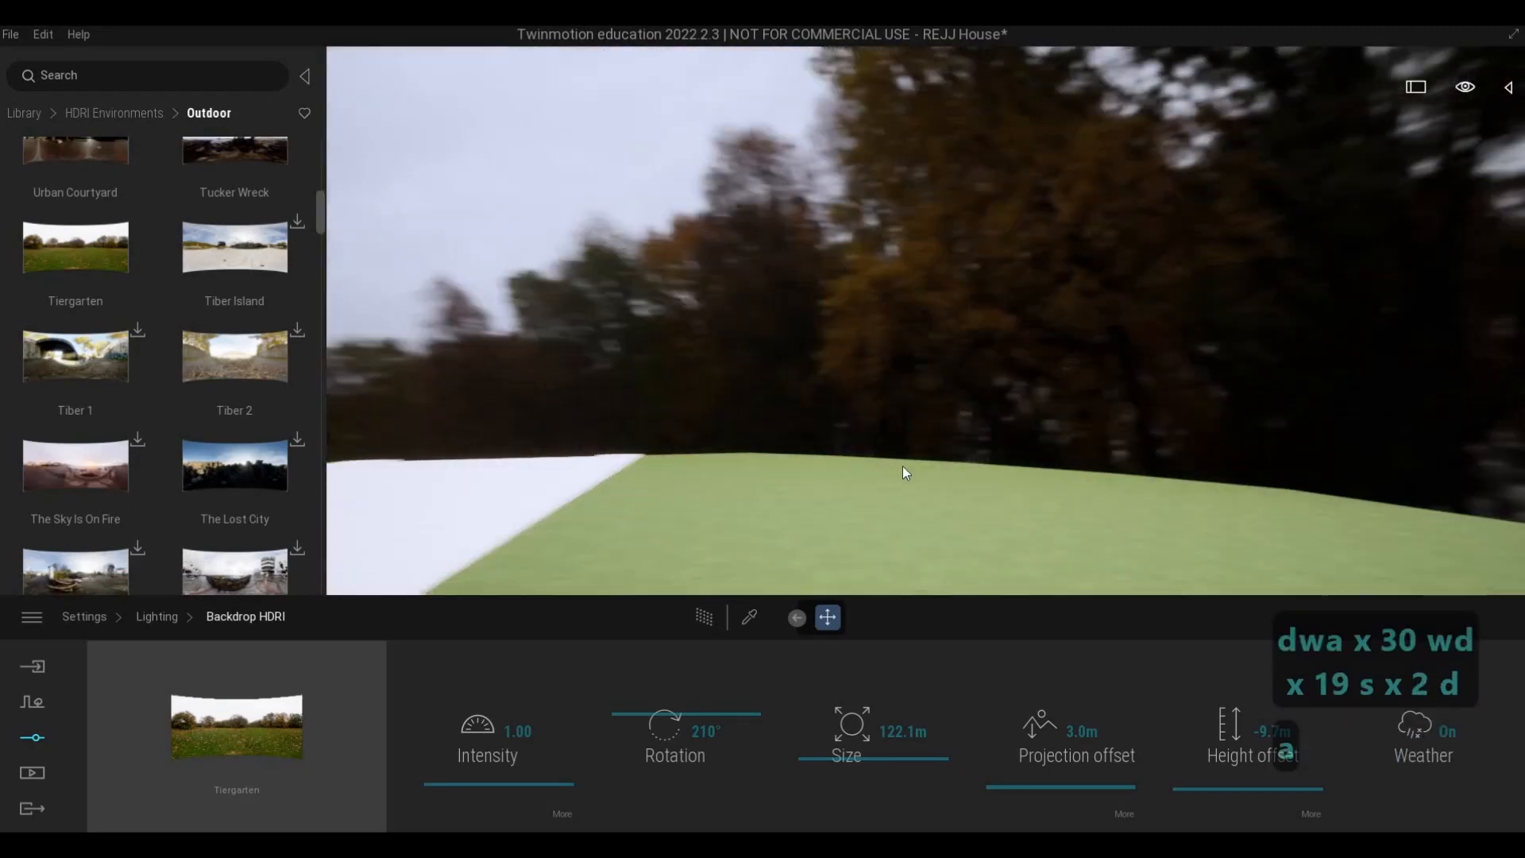
- Set the Tiergarten backdrop's projection offset to 0.8 m
key("a")
key("d")
key("s")
key("a")
key("s")
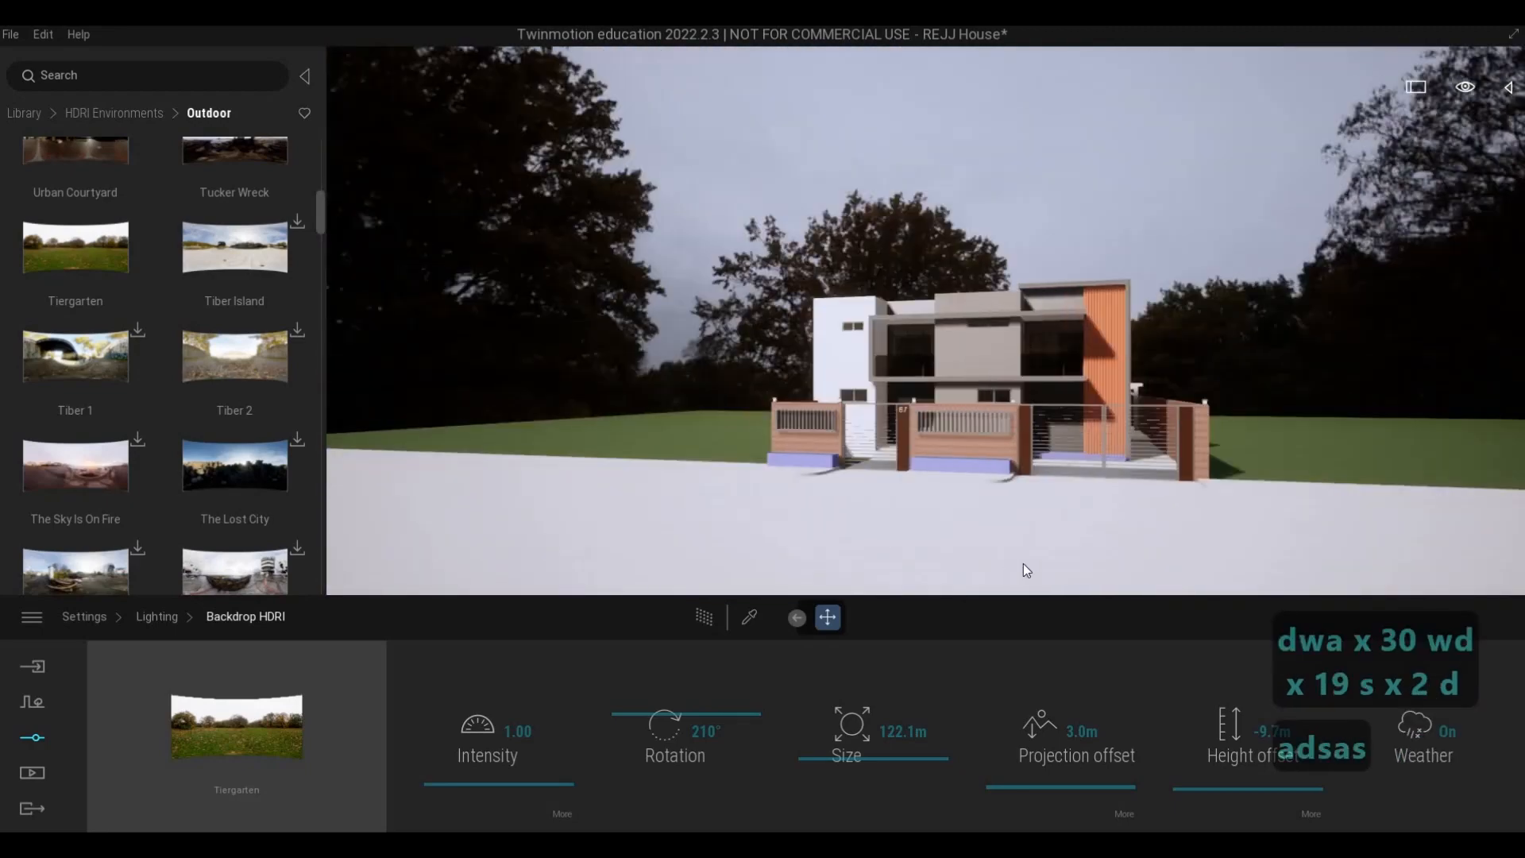
key("a")
left_click_drag(1048, 786, 1048, 793)
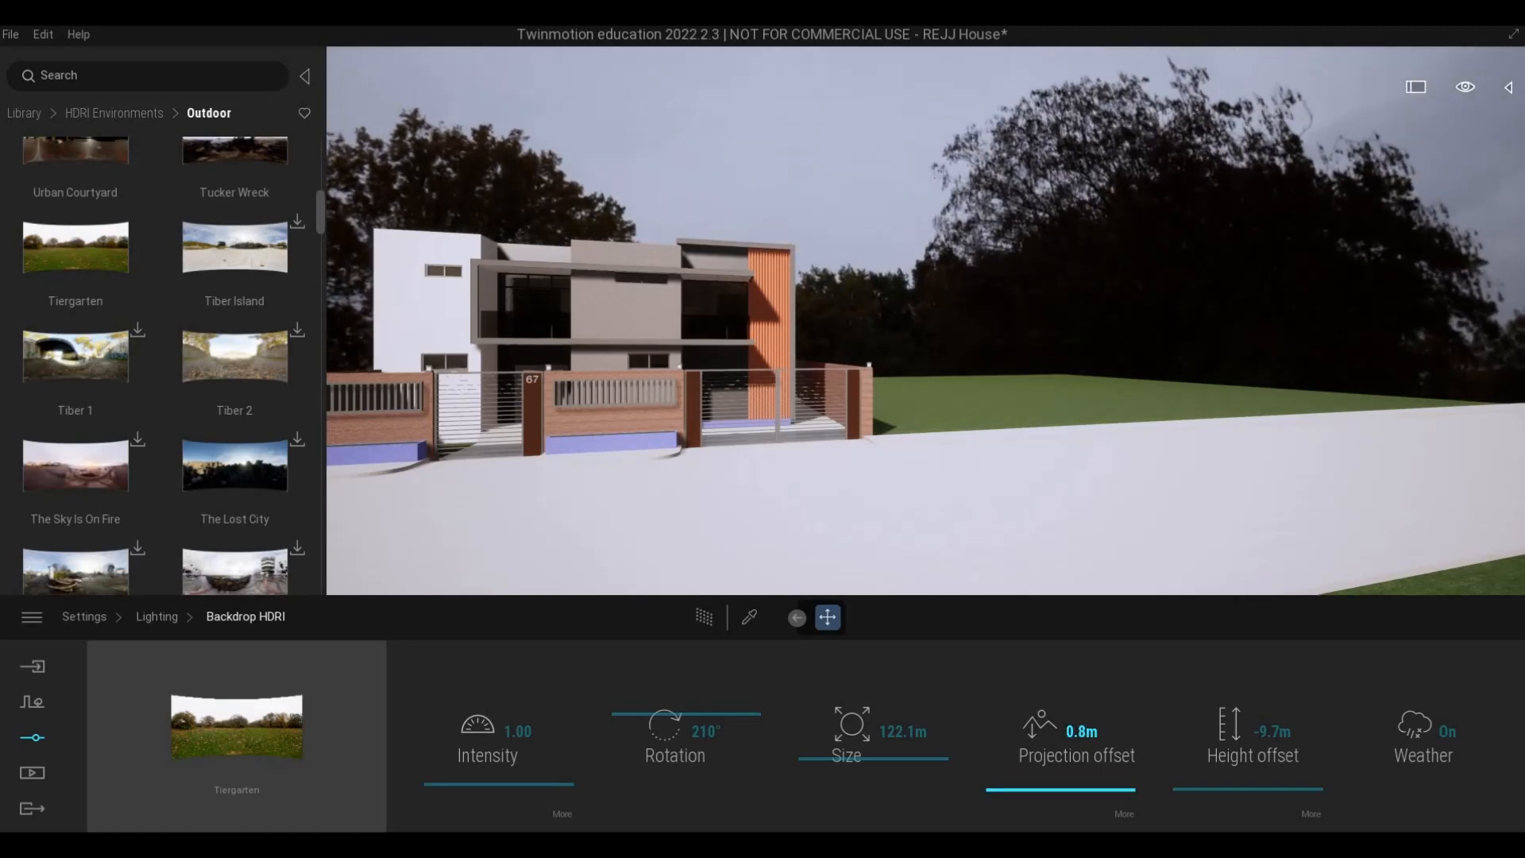
- Examine the whole front of the house against the backdrop from the lawn across the street
key("s")
right_click_drag(850, 268, 851, 371)
key("a")
key("d")
key("d")
key("w")
key("e")
key("a")
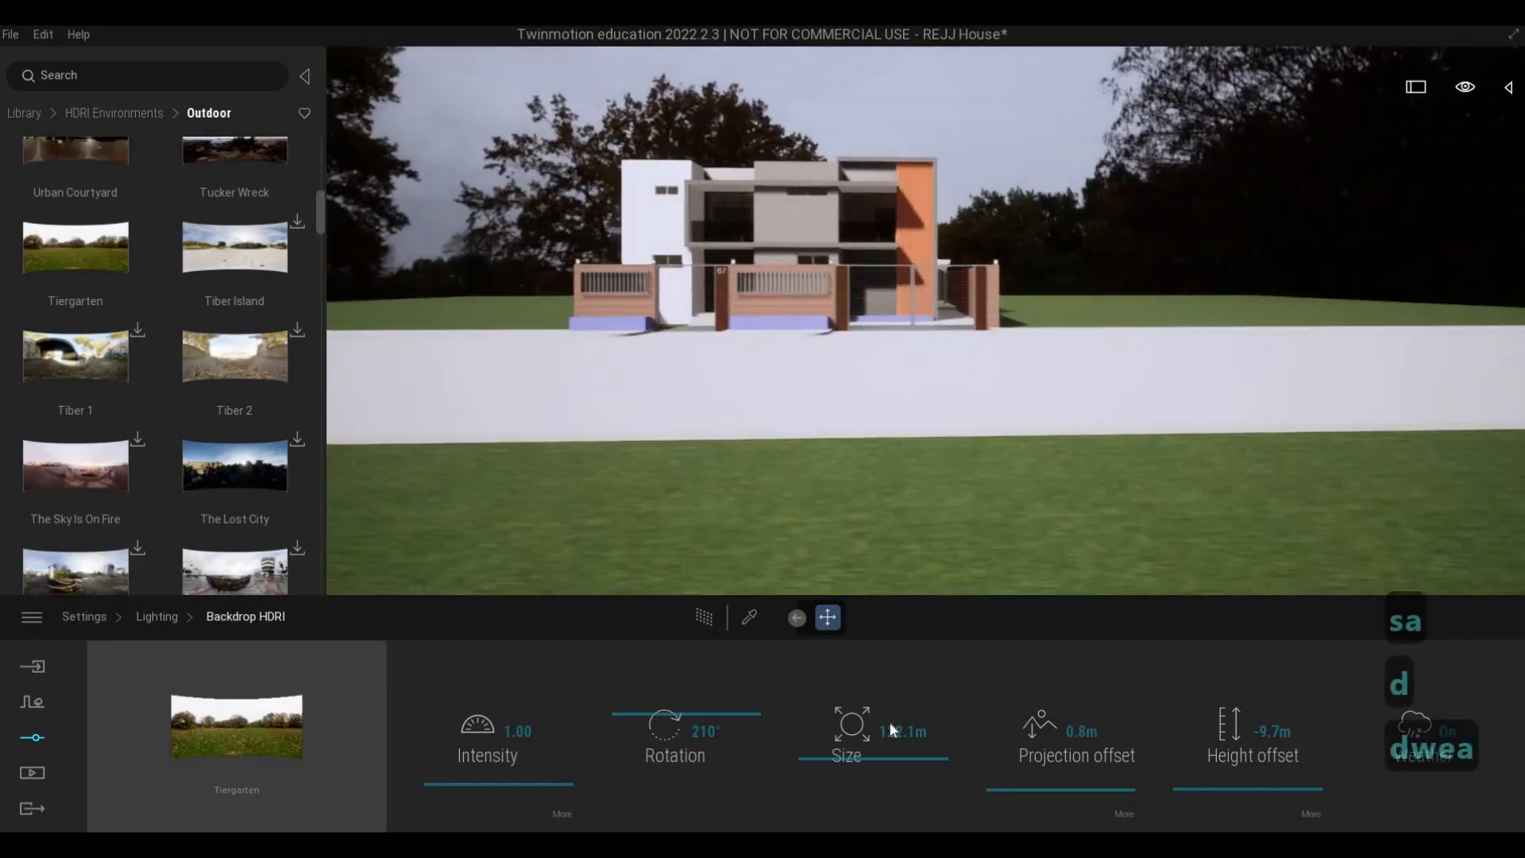
- Set the Tiergarten backdrop's size to 116.0 m and its rotation to 181°
key("q")
left_click_drag(862, 762, 862, 768)
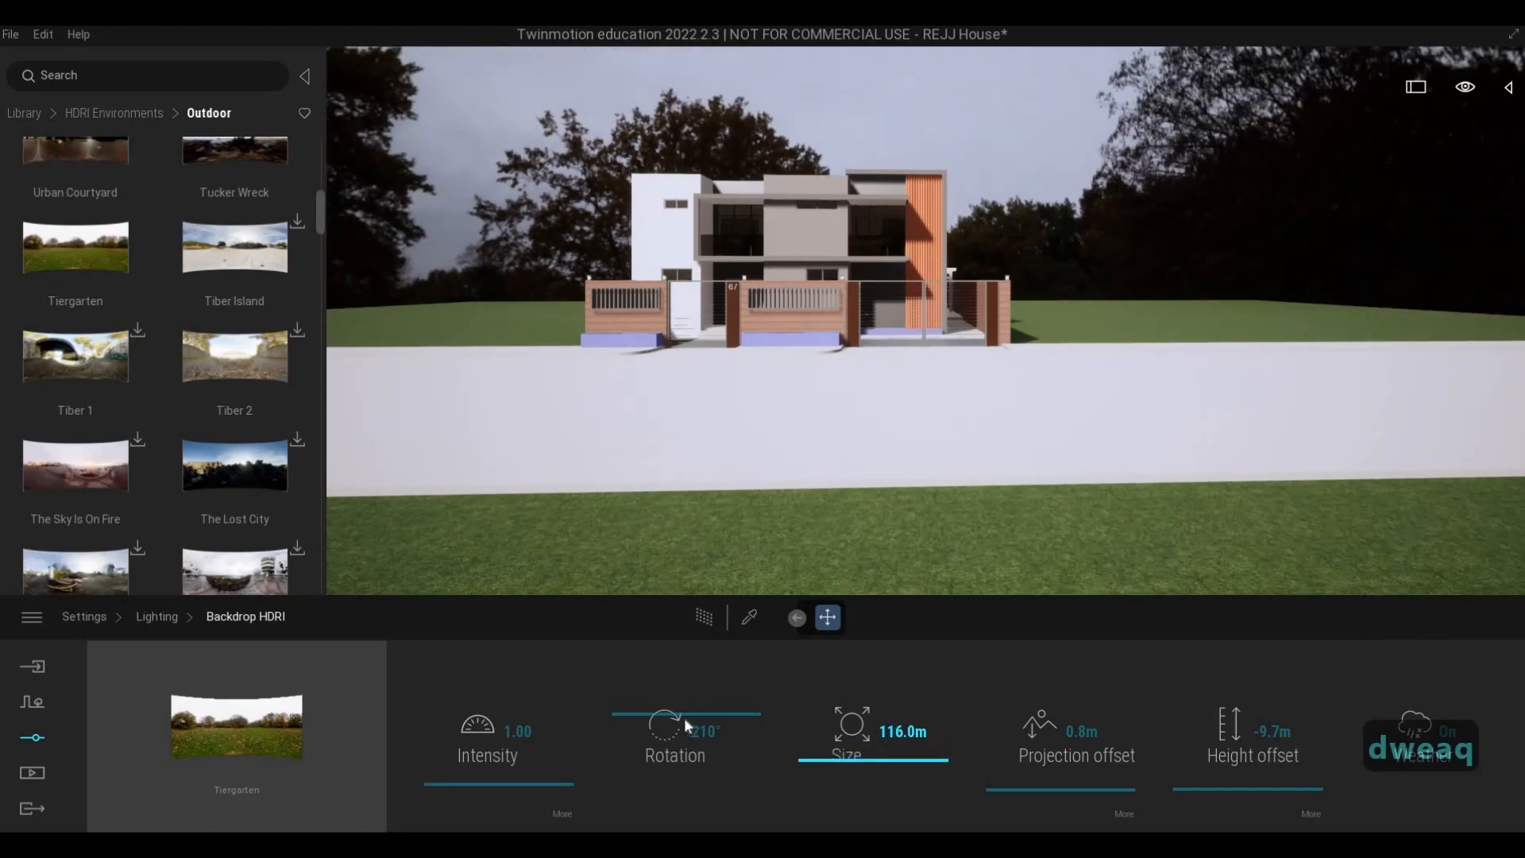
left_click_drag(688, 726, 685, 725)
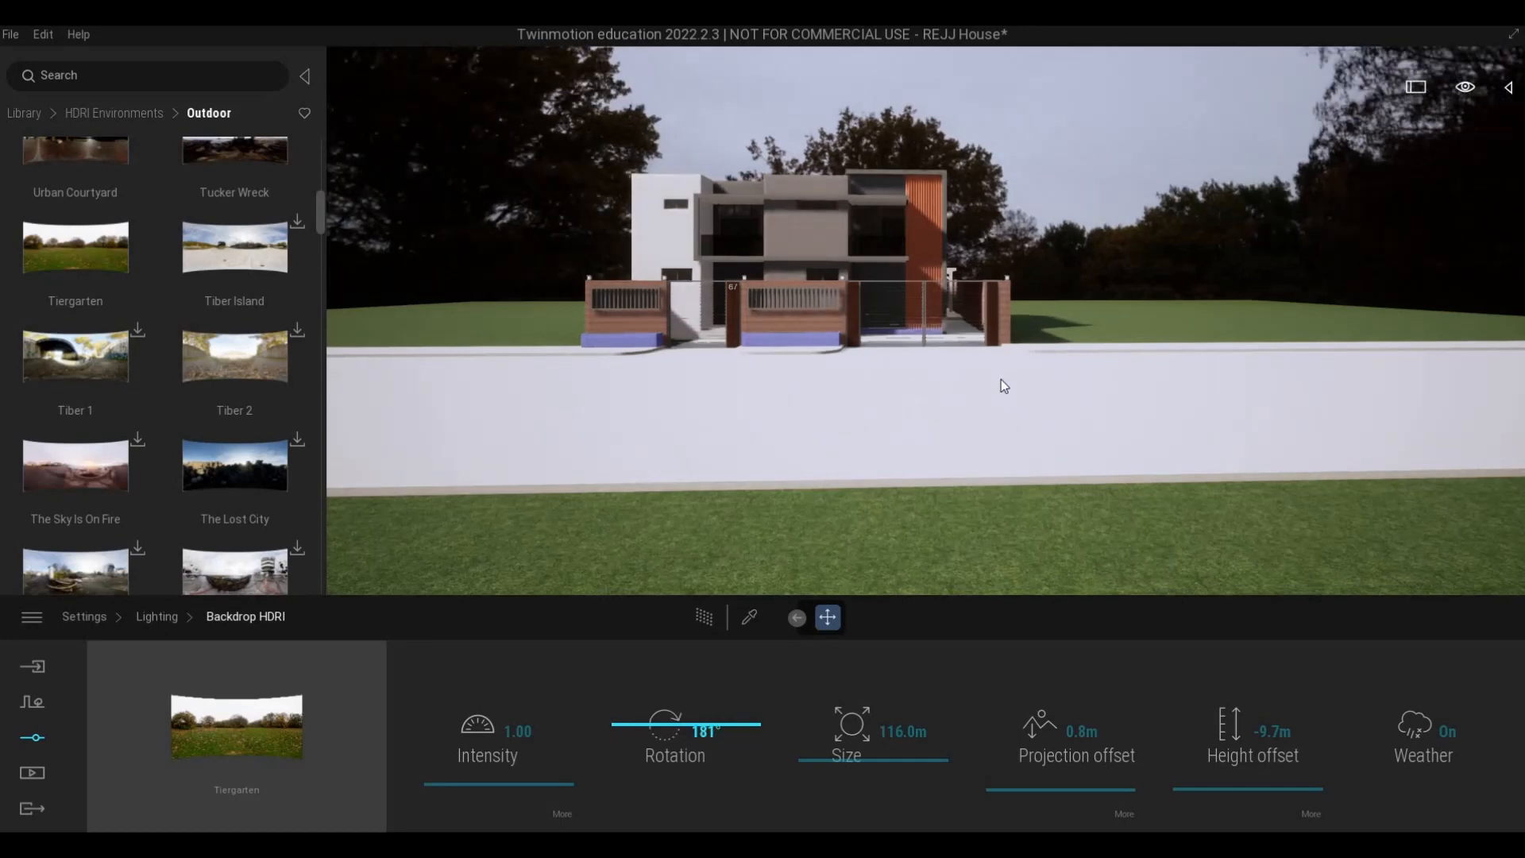
- Examine the house front and the rotated backdrop from close to the gate and from farther back on the street
key("a")
key("w")
key("a")
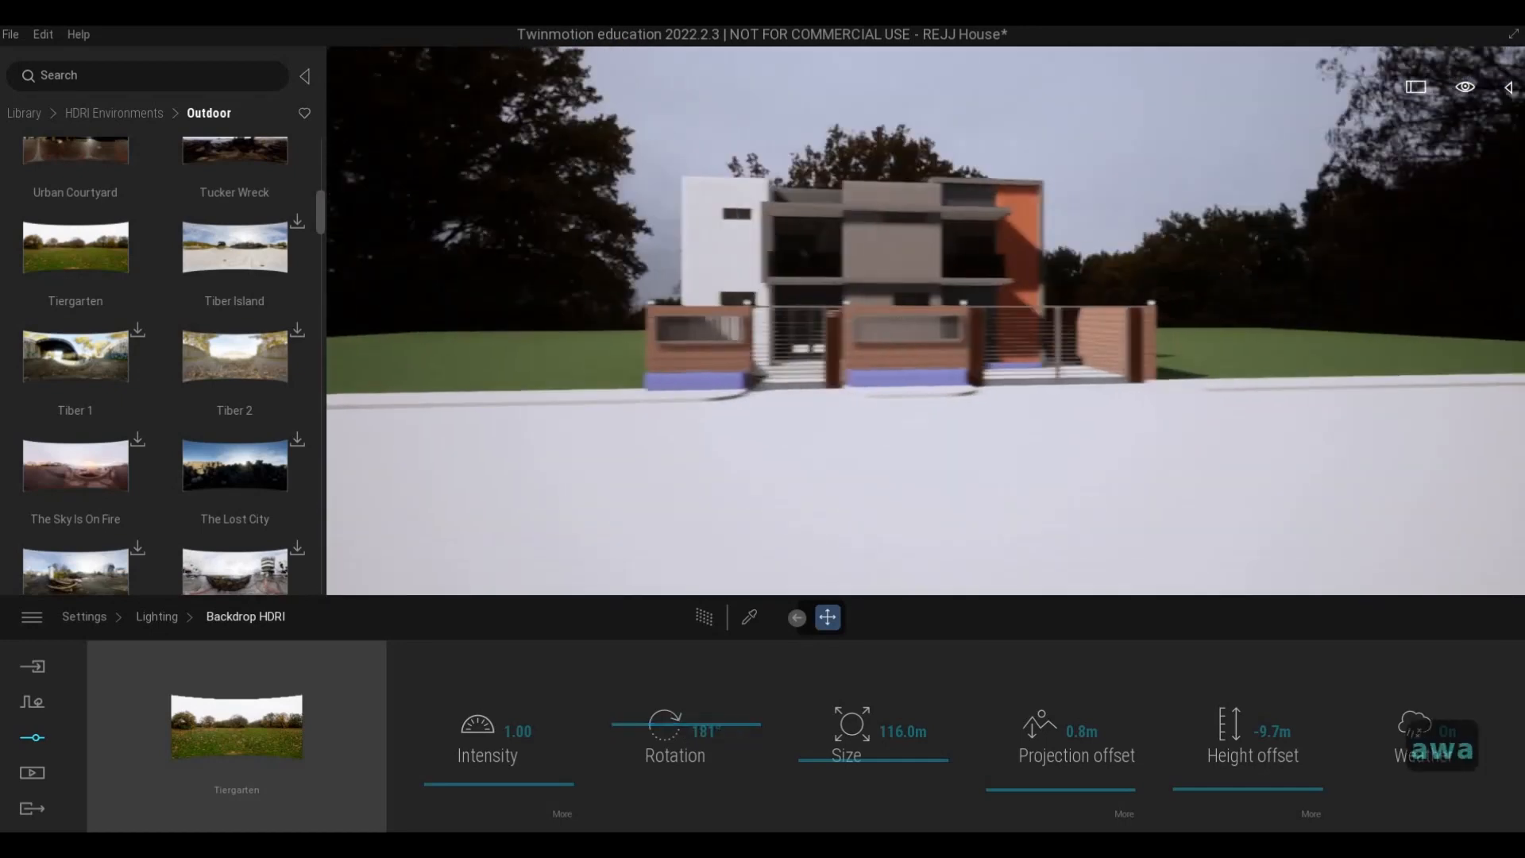
key("q")
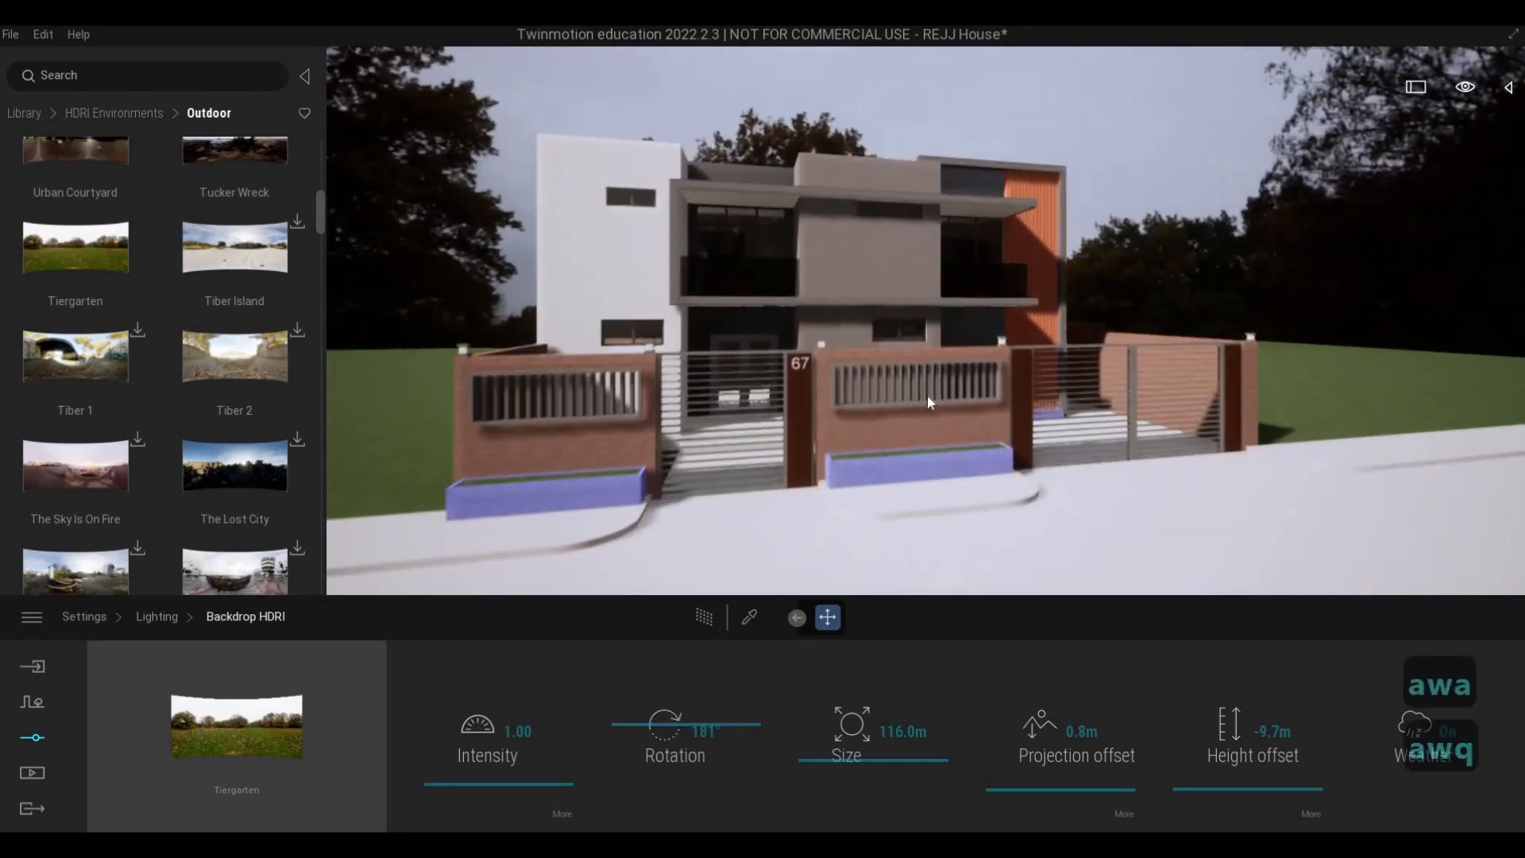
key("a")
key("w")
key("d")
key("s")
key("e")
key("d")
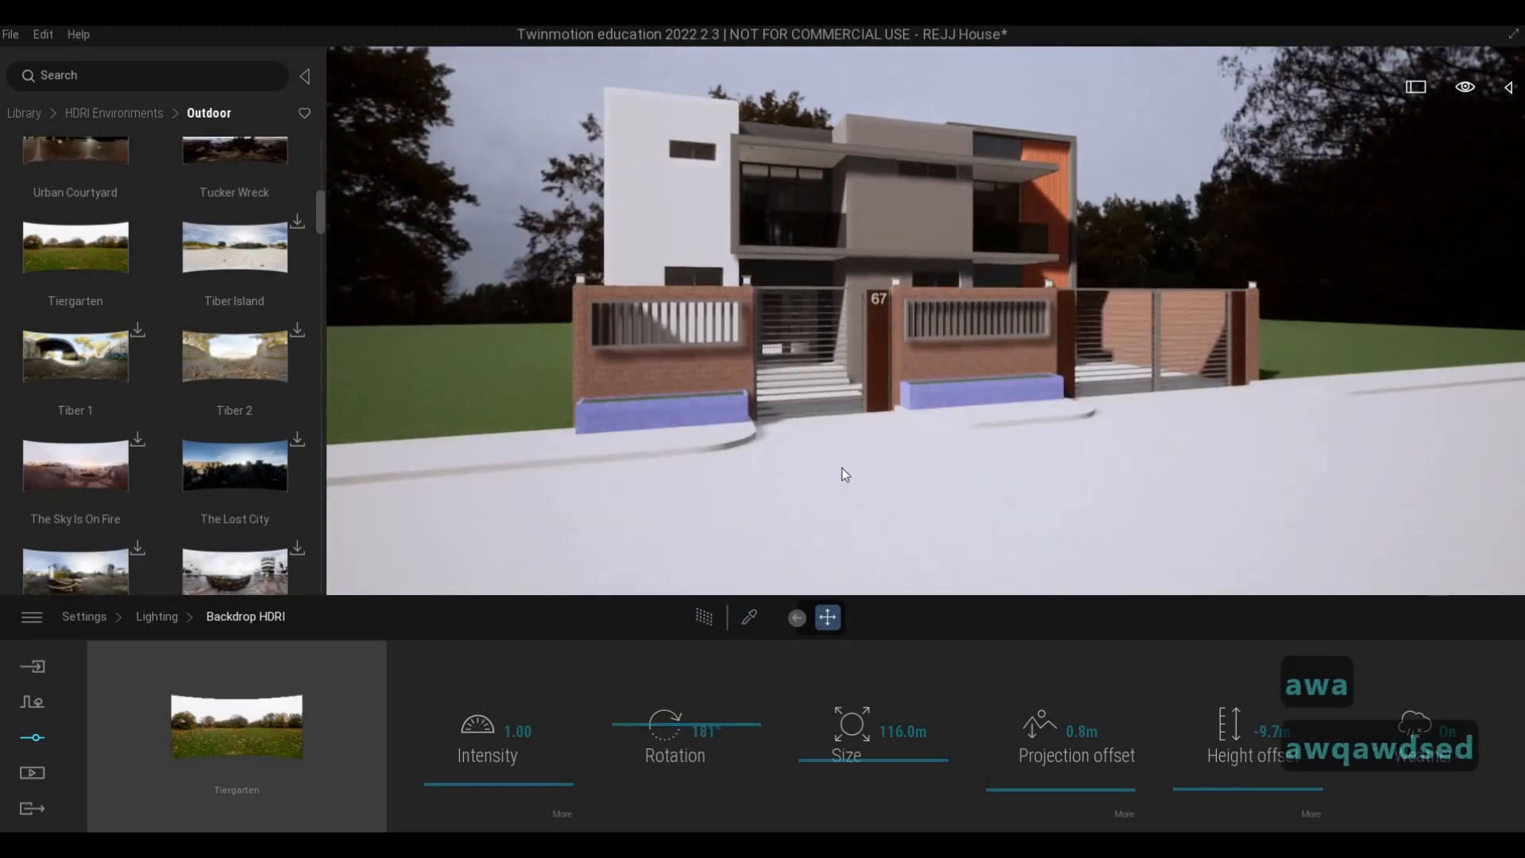
key("s")
key("s")
key("s")
key("d")
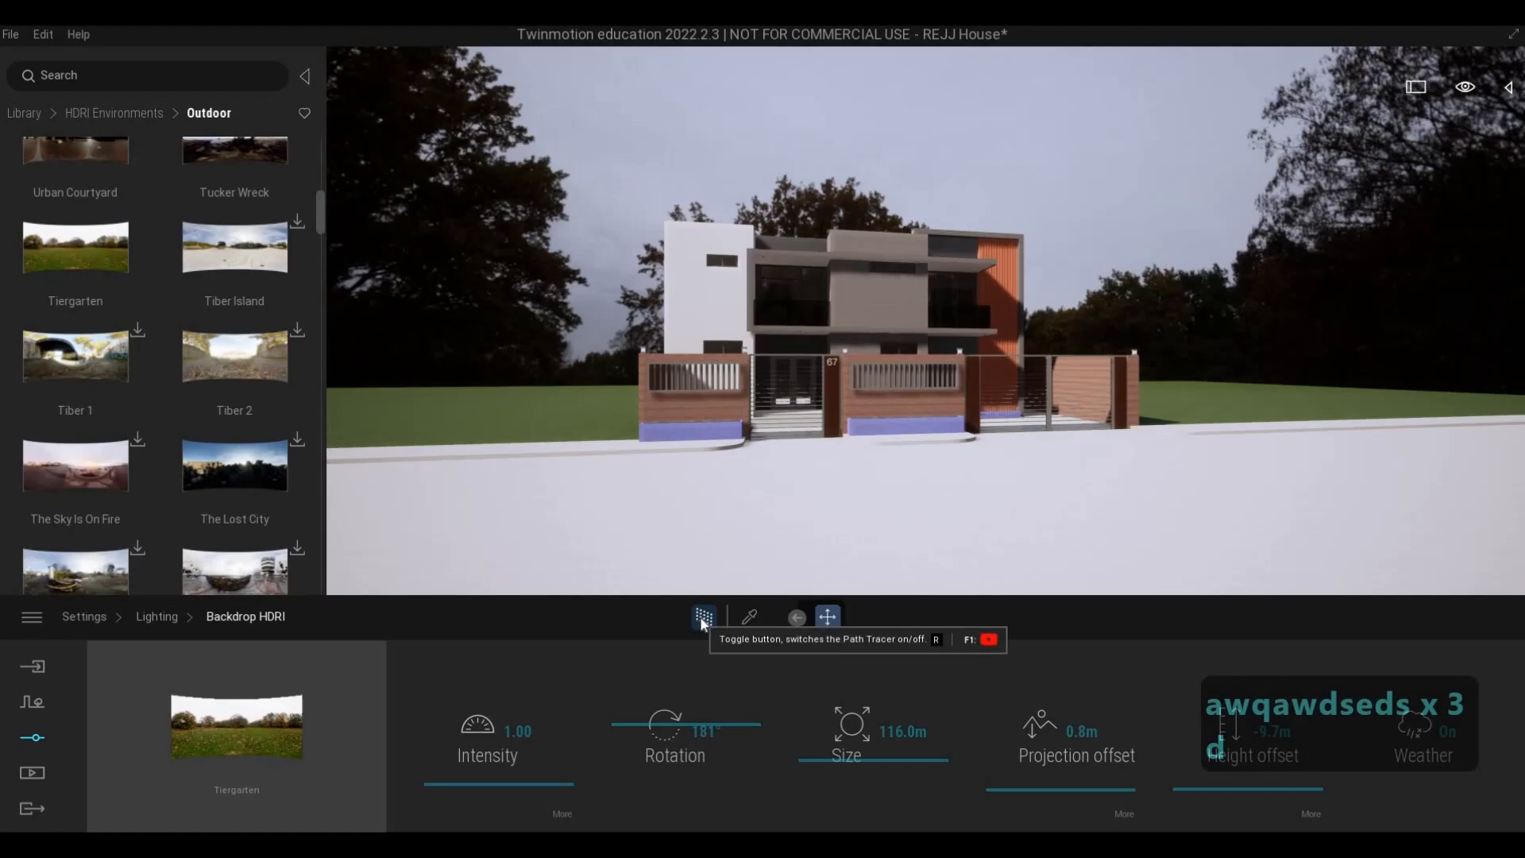
- Try a backdrop intensity of 2.08 with the path tracer on and view the house front from closer
left_click(703, 618)
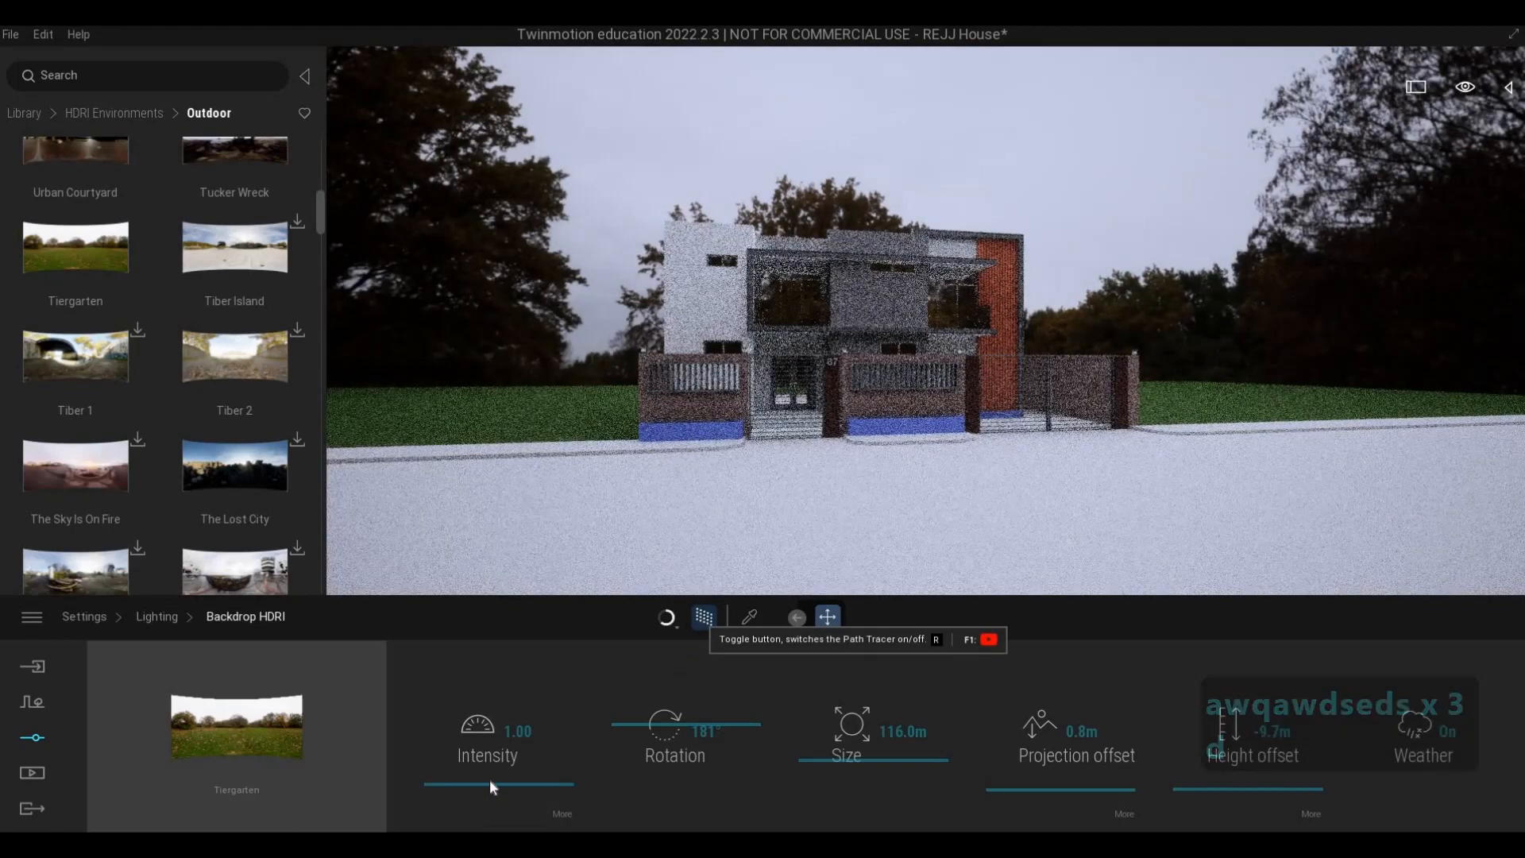
mouse_move(489, 779)
left_mouse_down()
mouse_move(488, 766)
mouse_move(491, 779)
left_mouse_up()
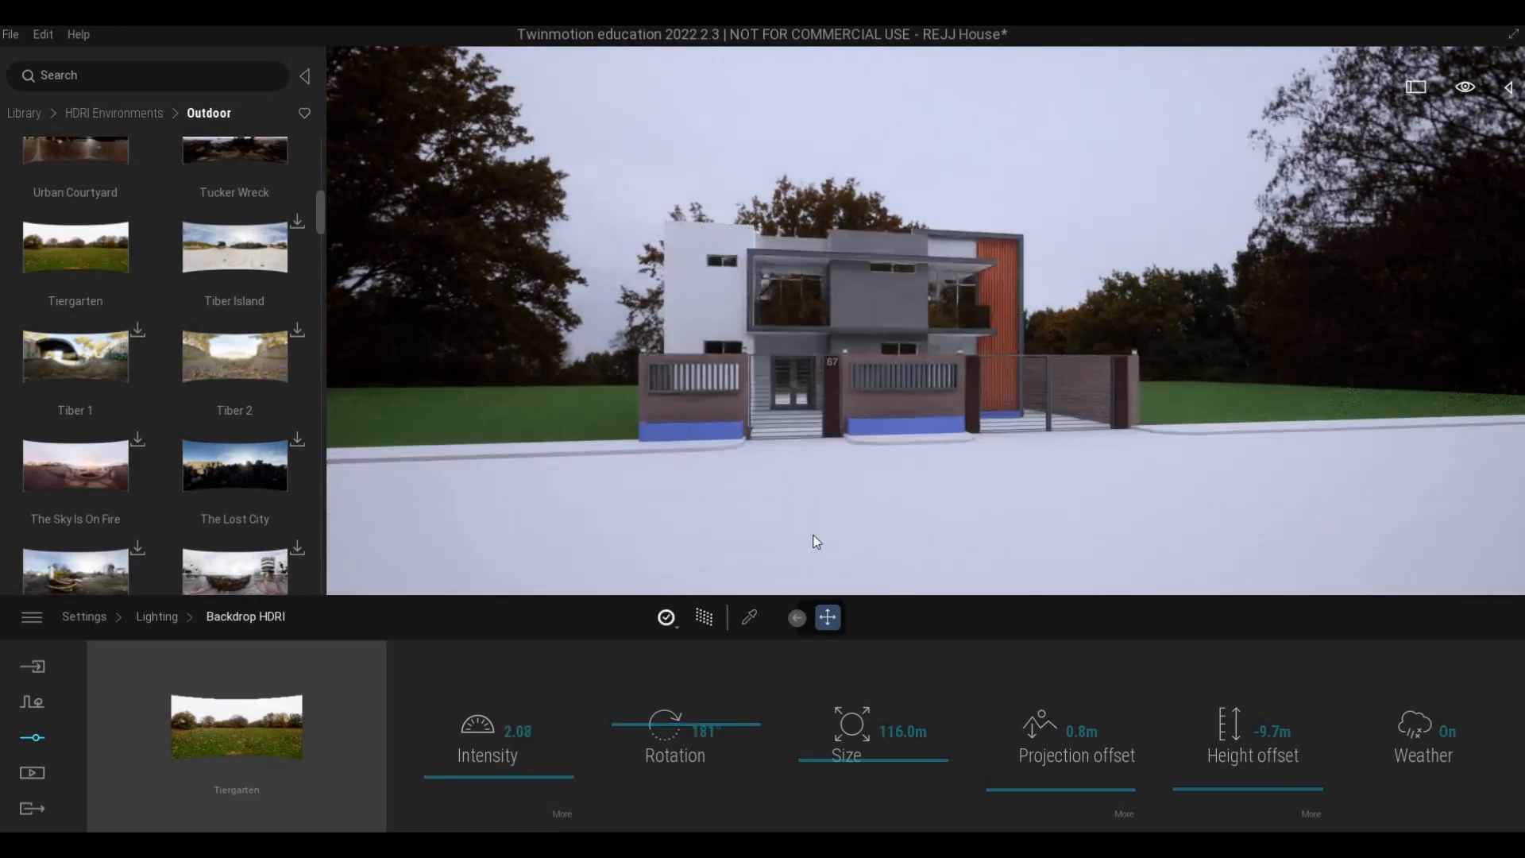
key("w")
key("w")
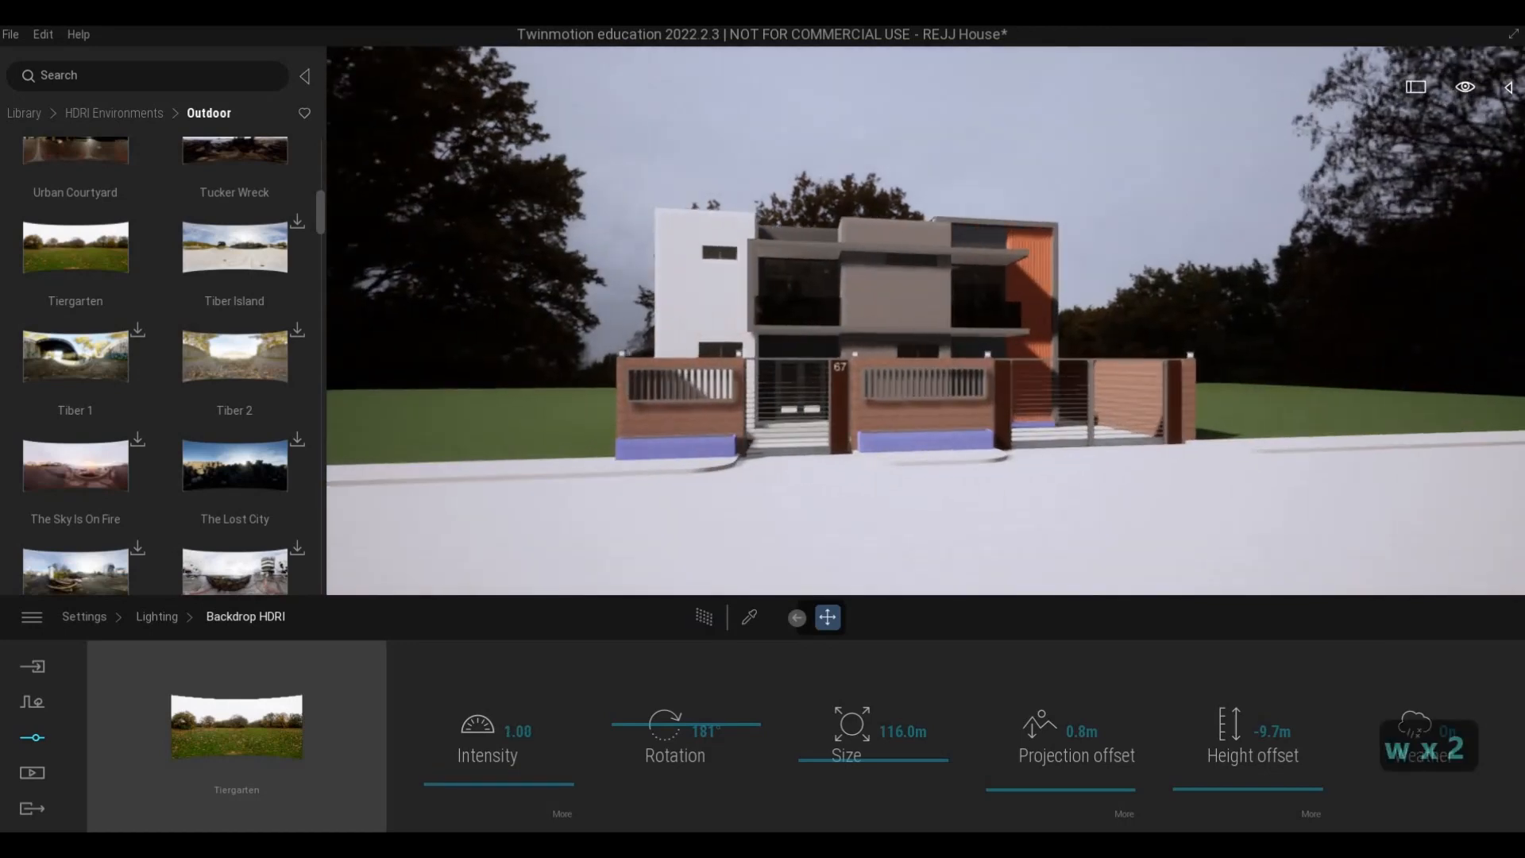
key("w")
key("w")
key("d")
key("s")
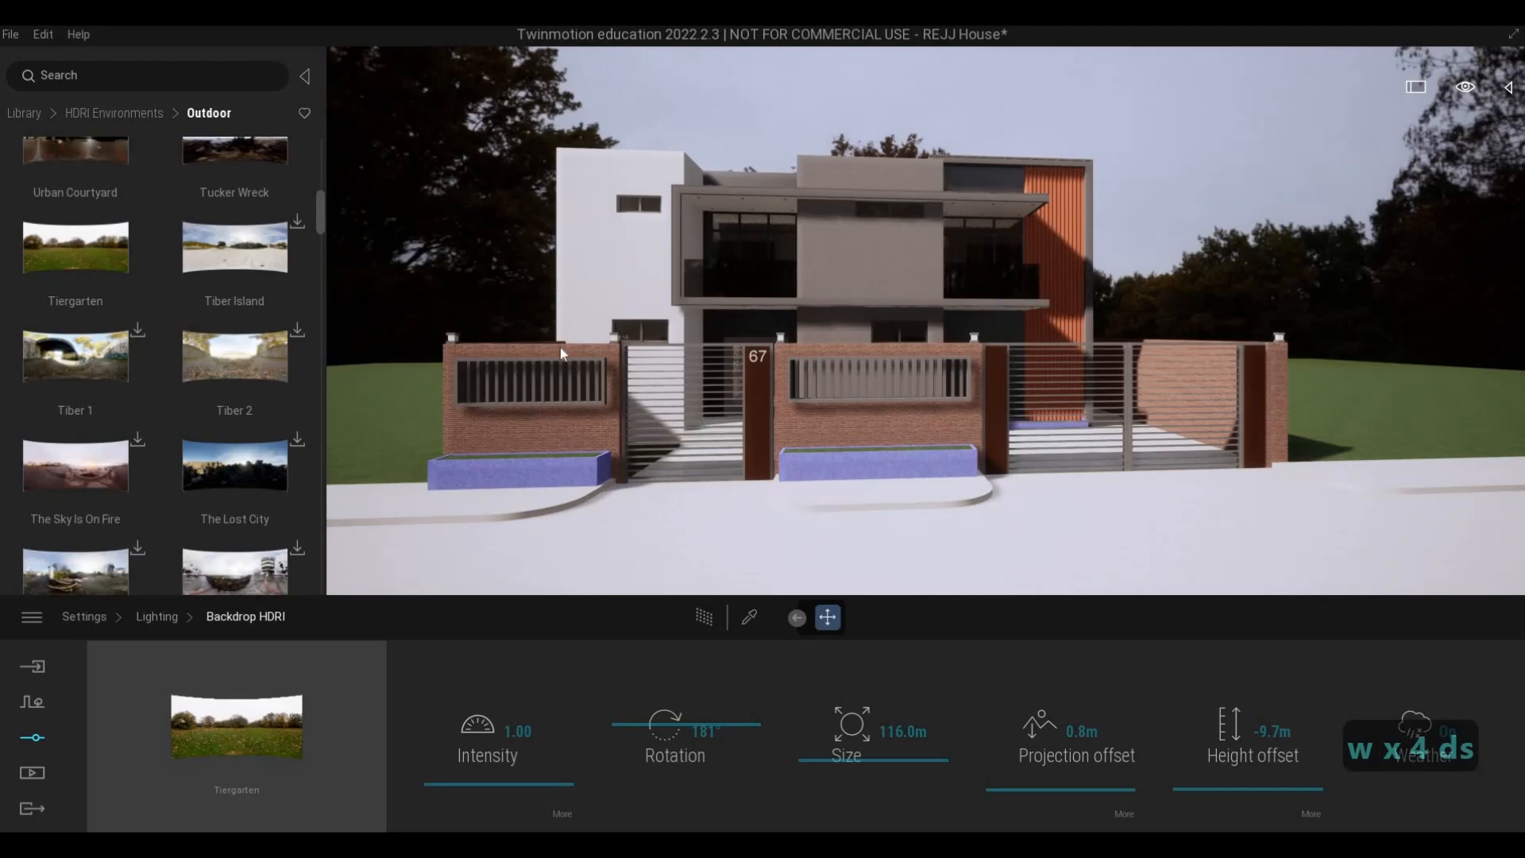
- Apply the Two sided glass material from the Glass library to the panes of the upper-floor balcony door
left_click(25, 113)
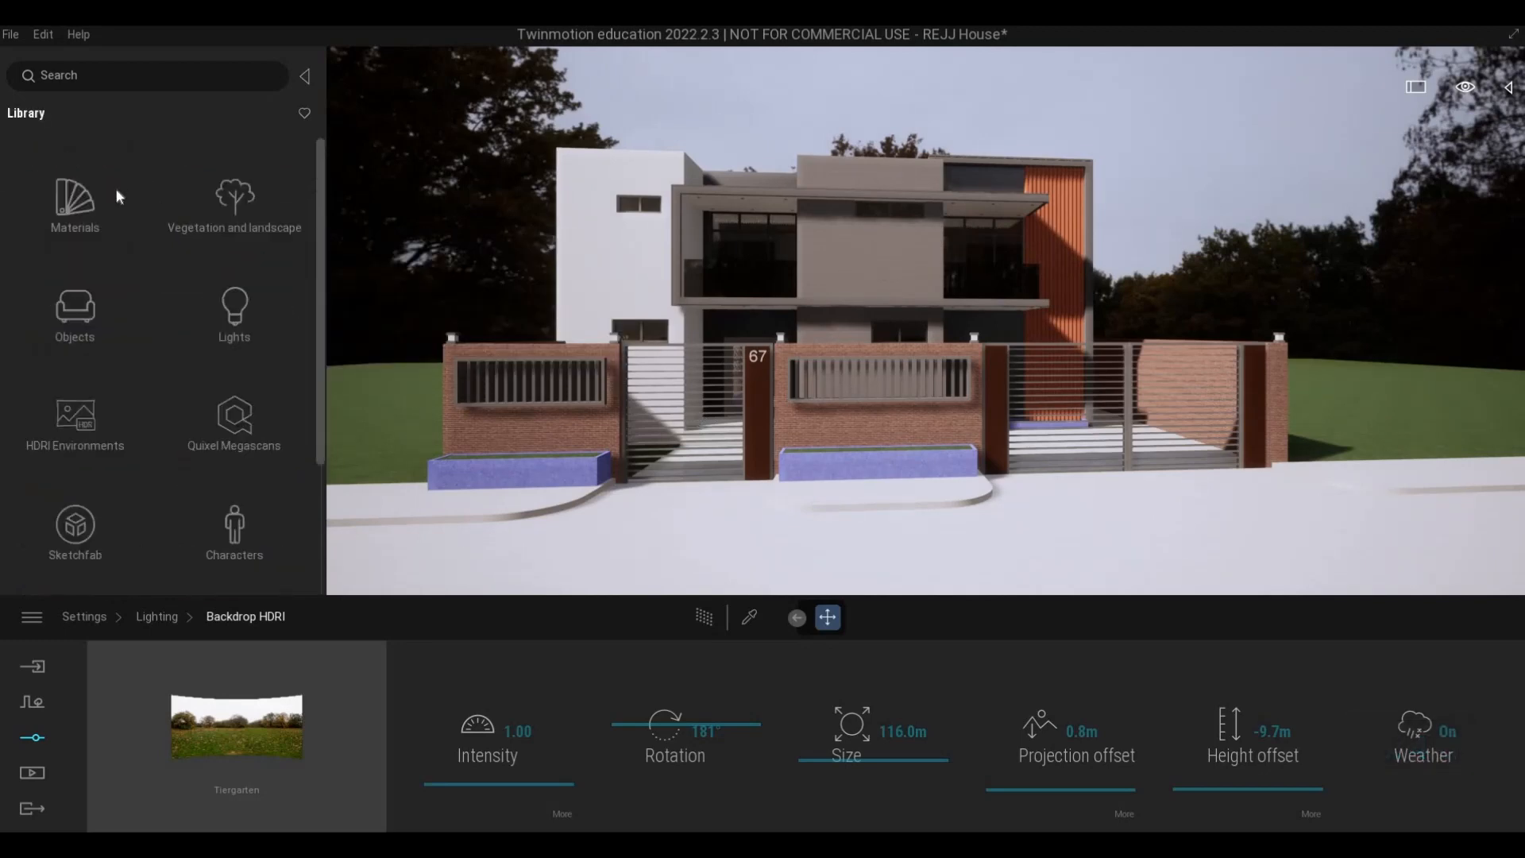
left_click(76, 201)
left_click(75, 215)
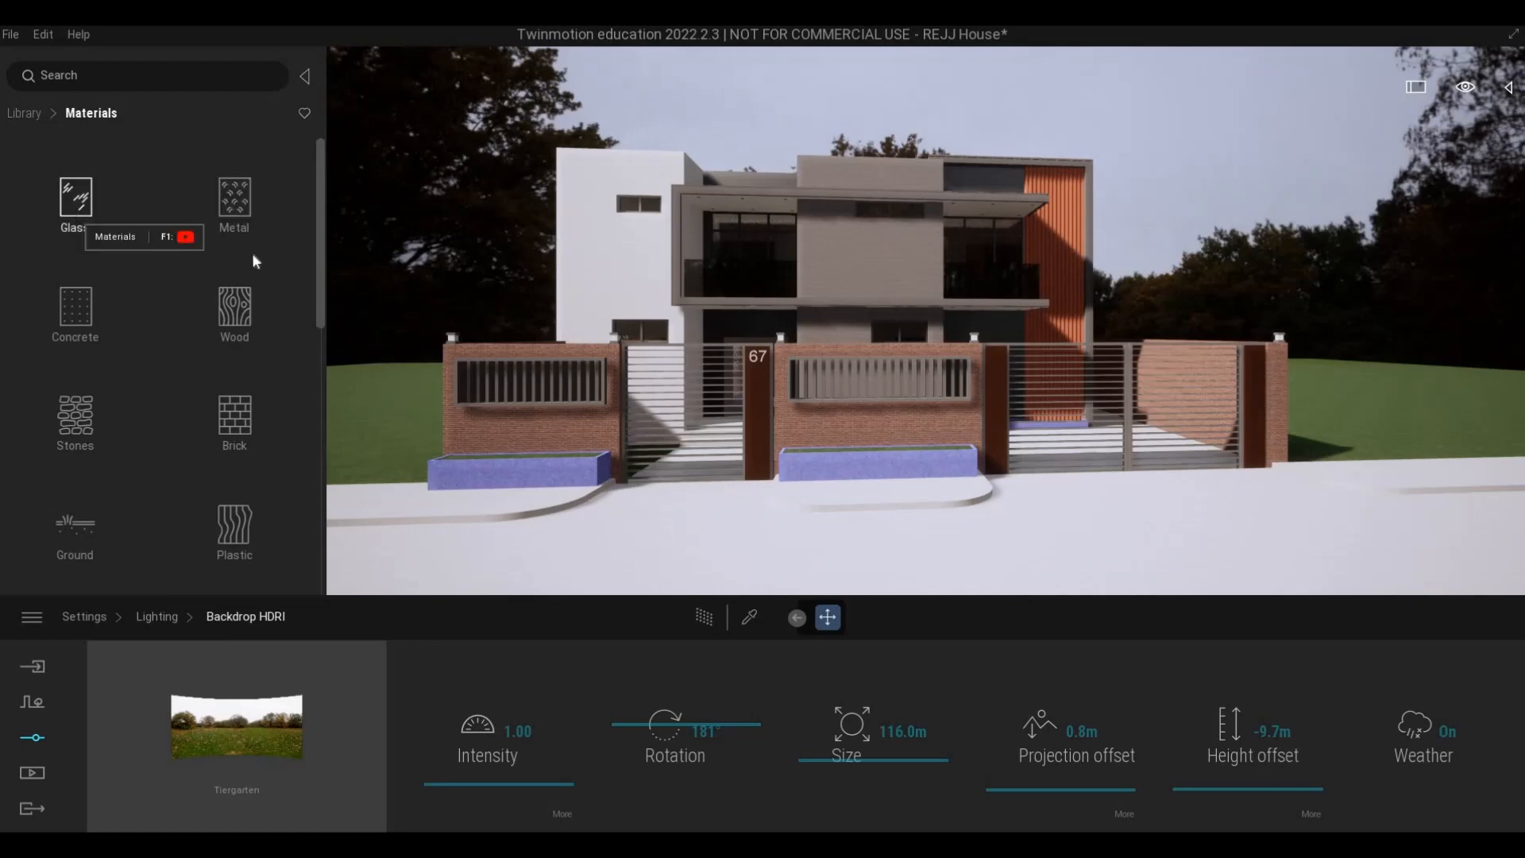
key("a")
key("w")
key("q")
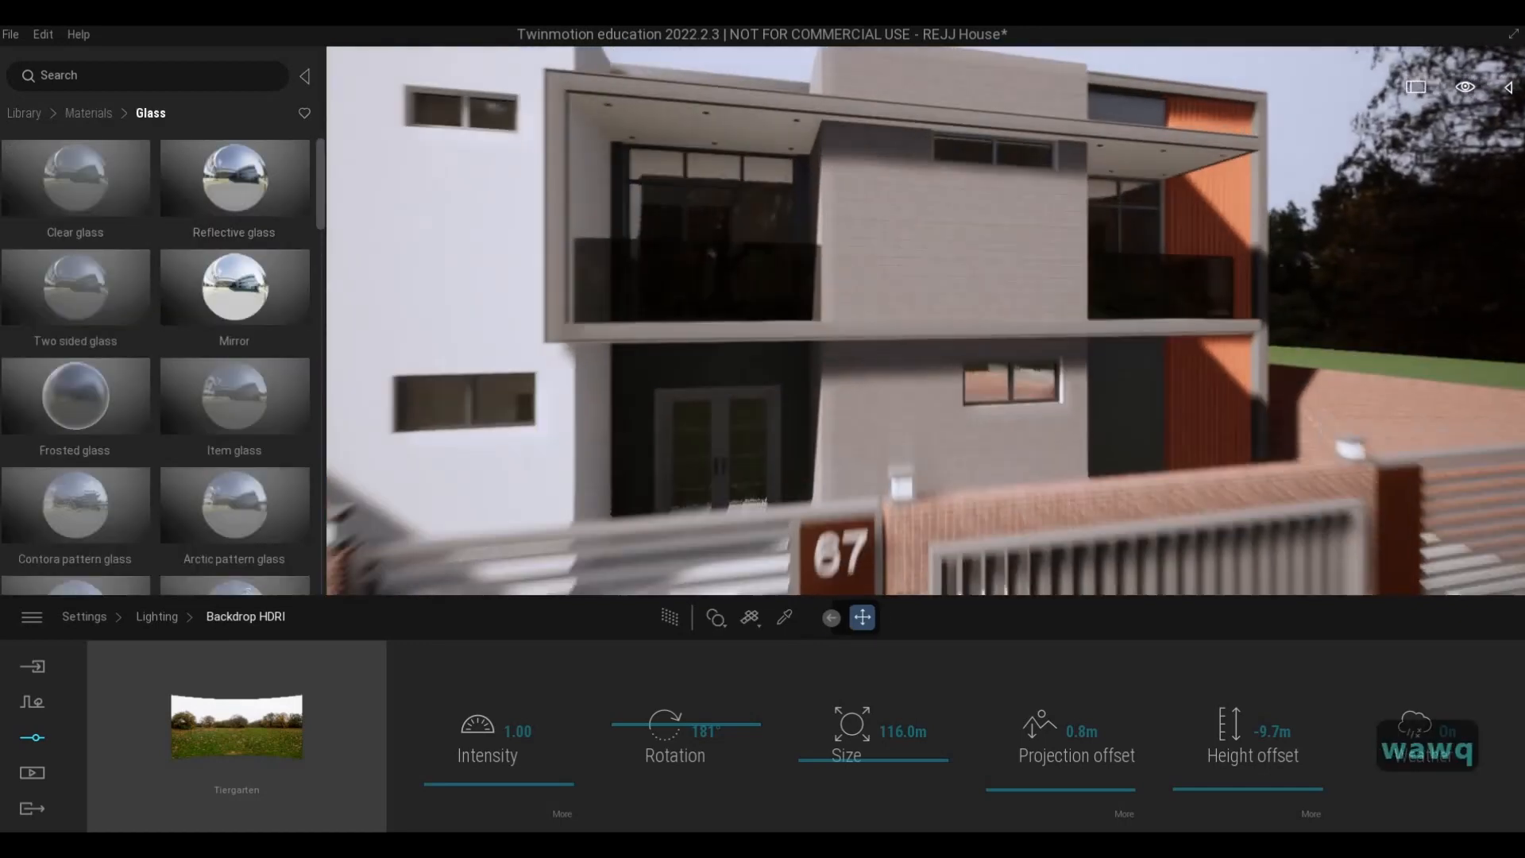
key("a")
key("w")
key("q")
mouse_move(76, 284)
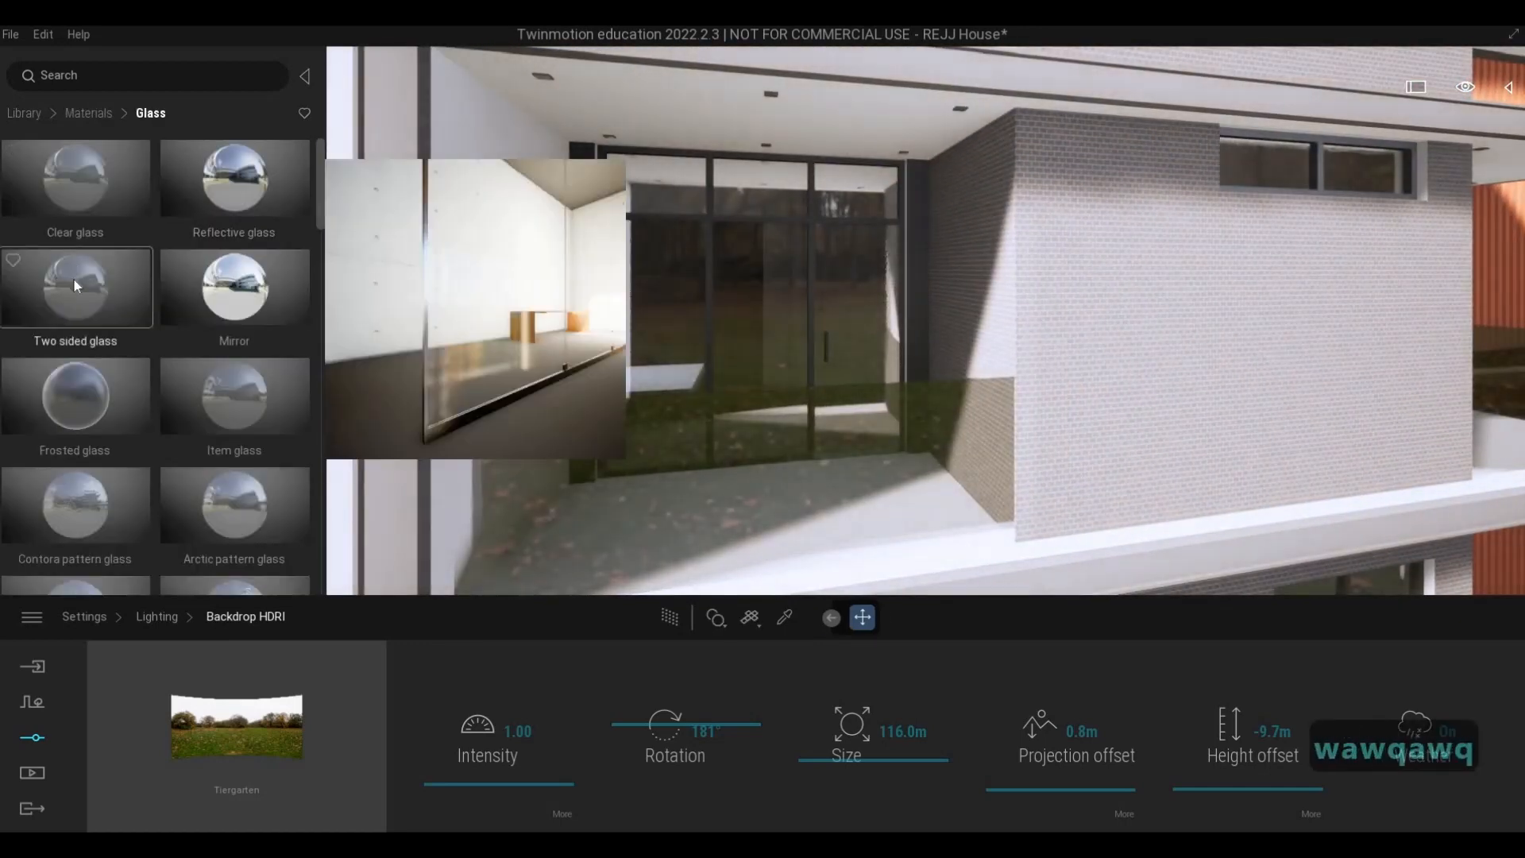
left_click_drag(73, 280, 737, 318)
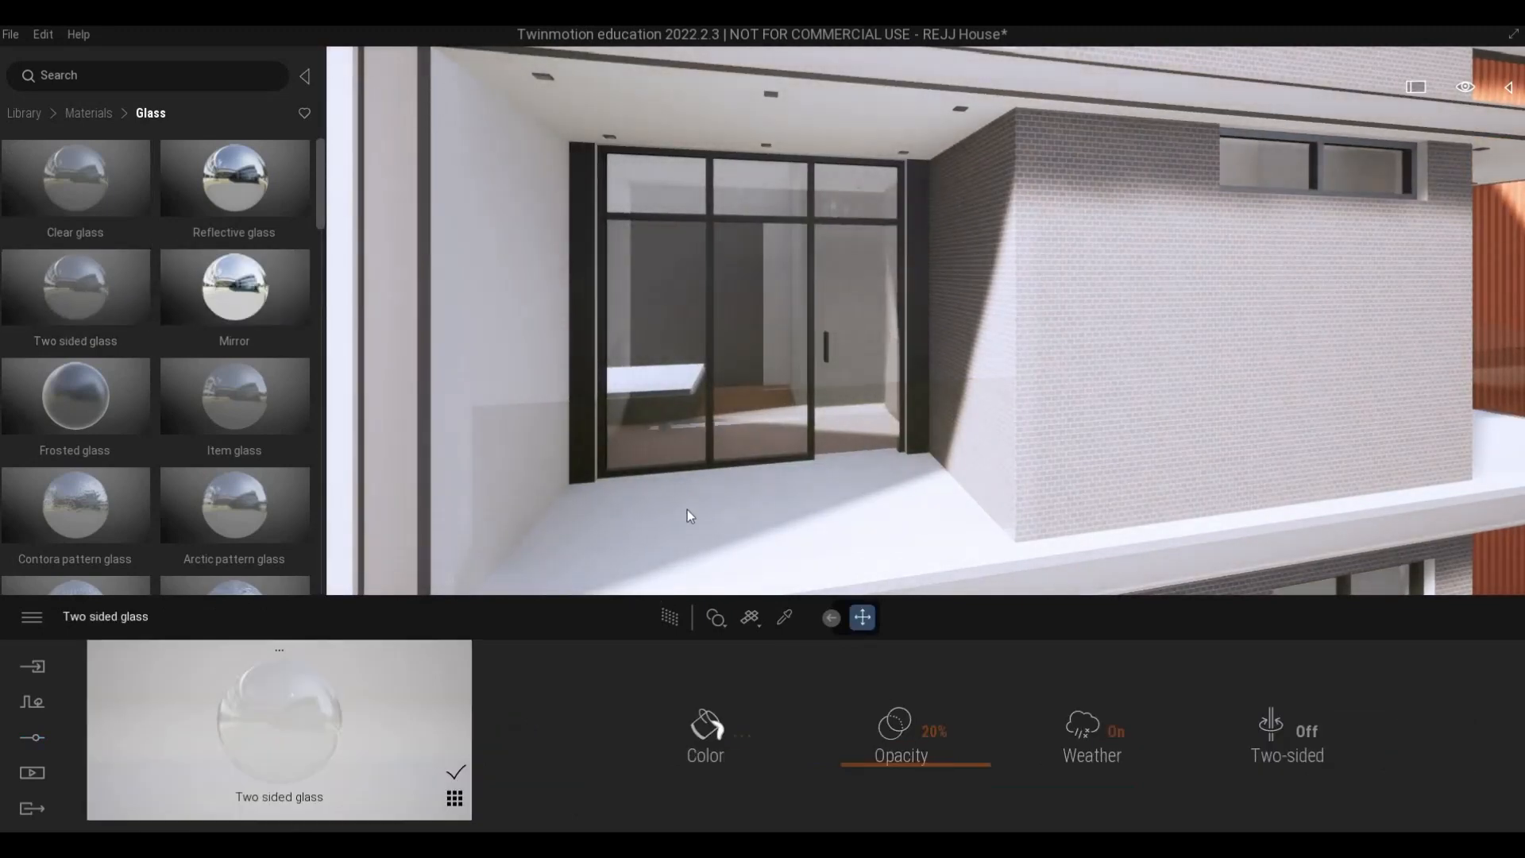
- Set the Two sided glass to 60% opacity and a dark grey color of 515151
left_click_drag(896, 721, 895, 704)
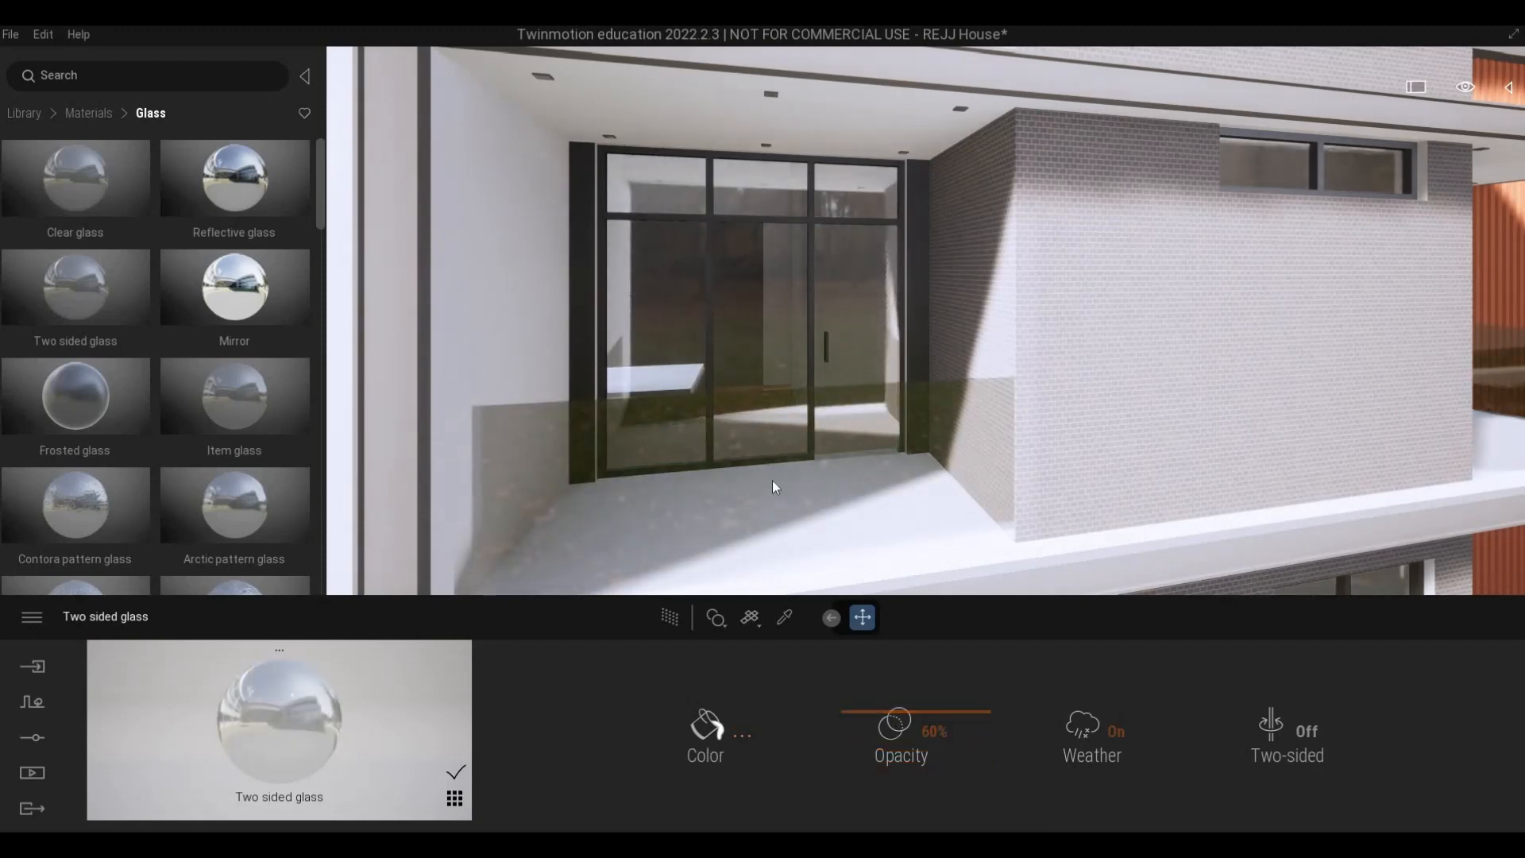
left_click(707, 726)
left_click_drag(752, 390, 746, 446)
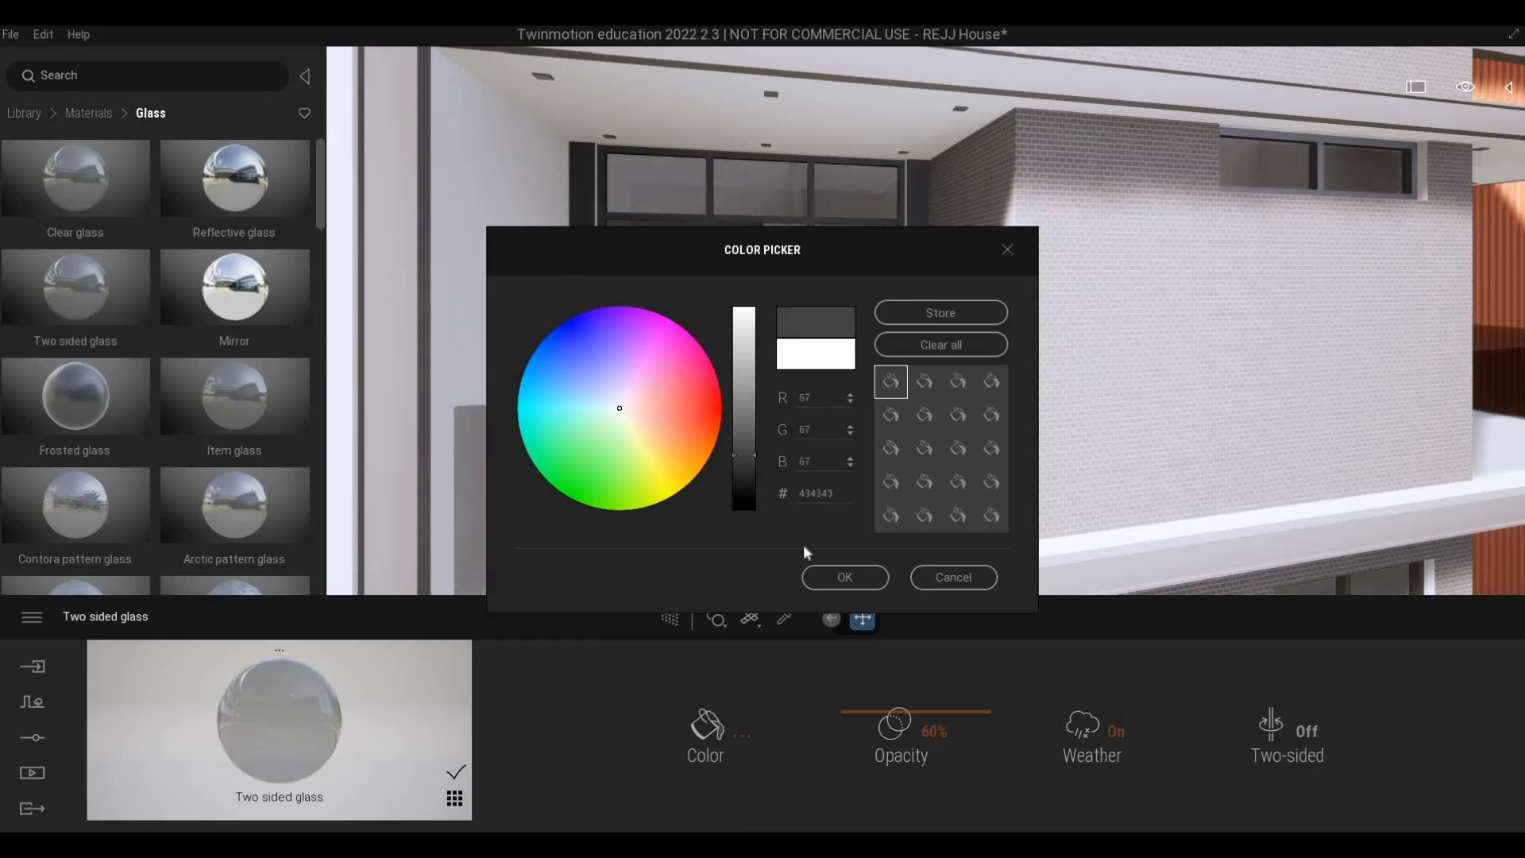
left_click(846, 578)
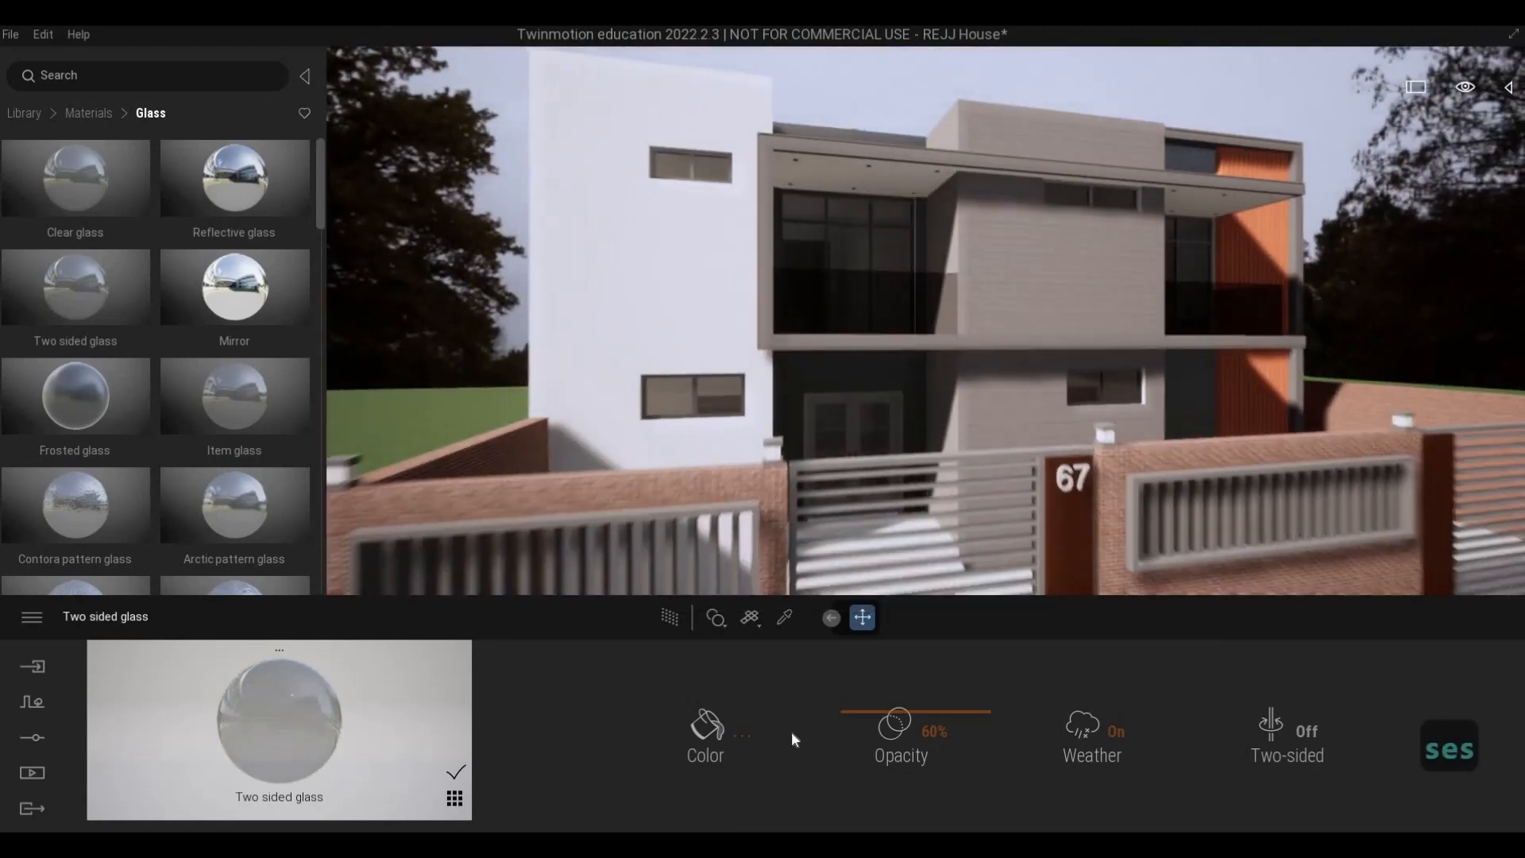
- Preview the tinted windows with the path tracer from in front of the fence
key("d")
left_click(668, 617)
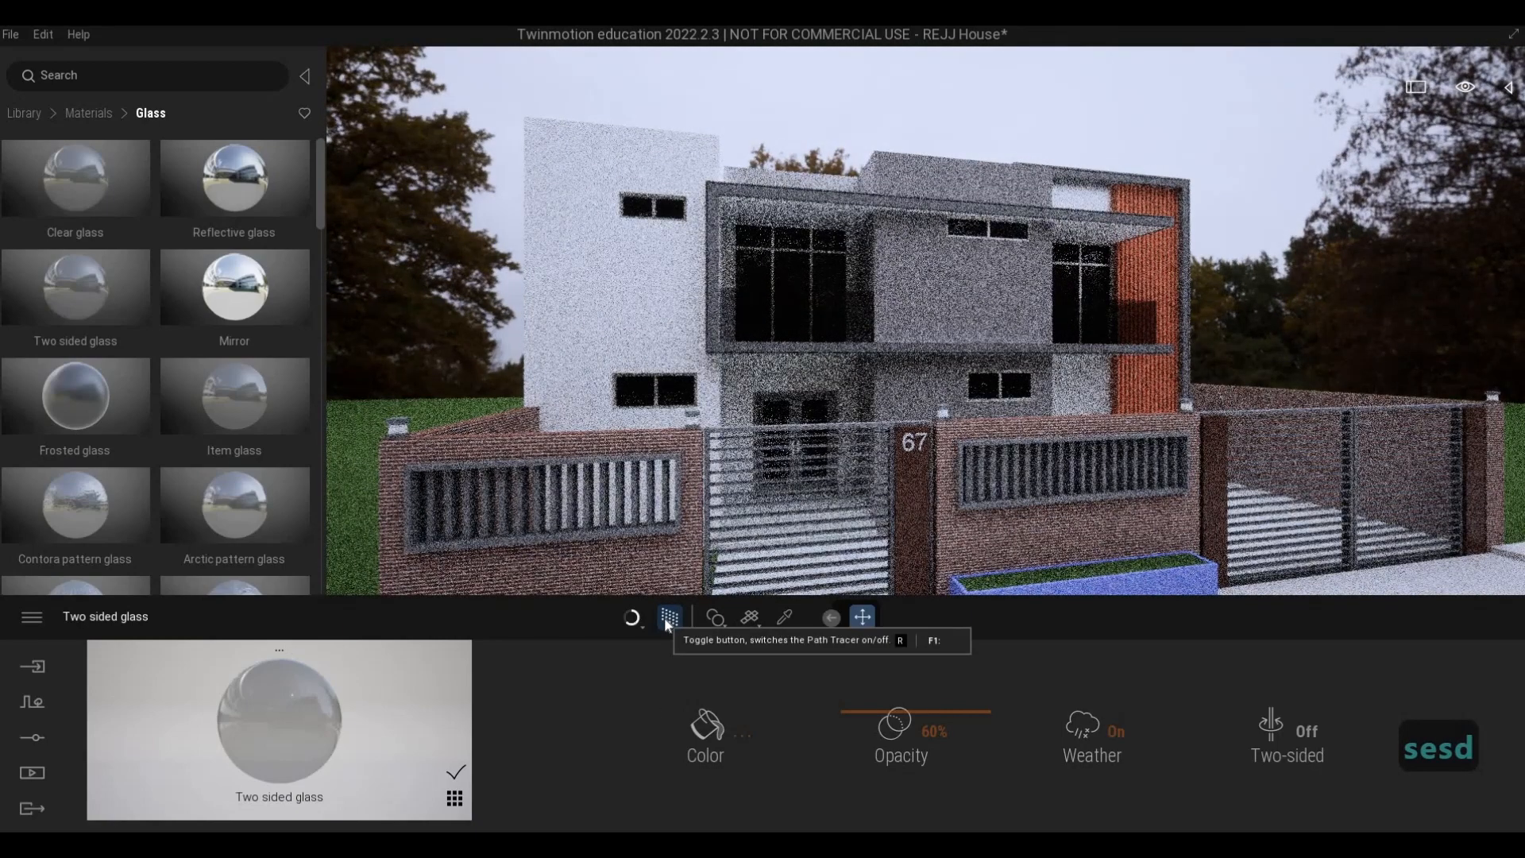
key("d")
key("w")
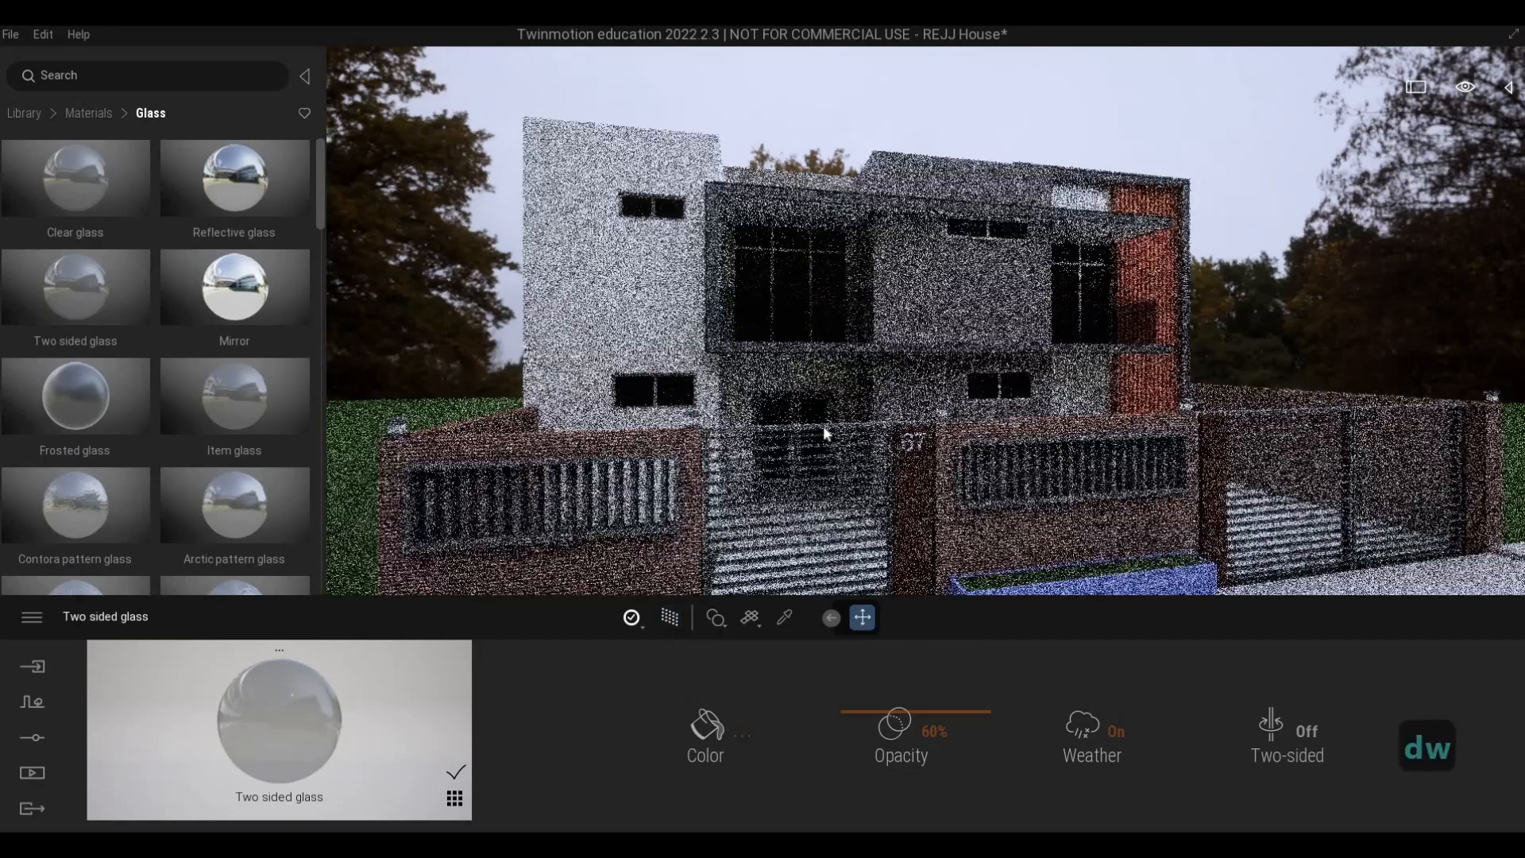
key("d")
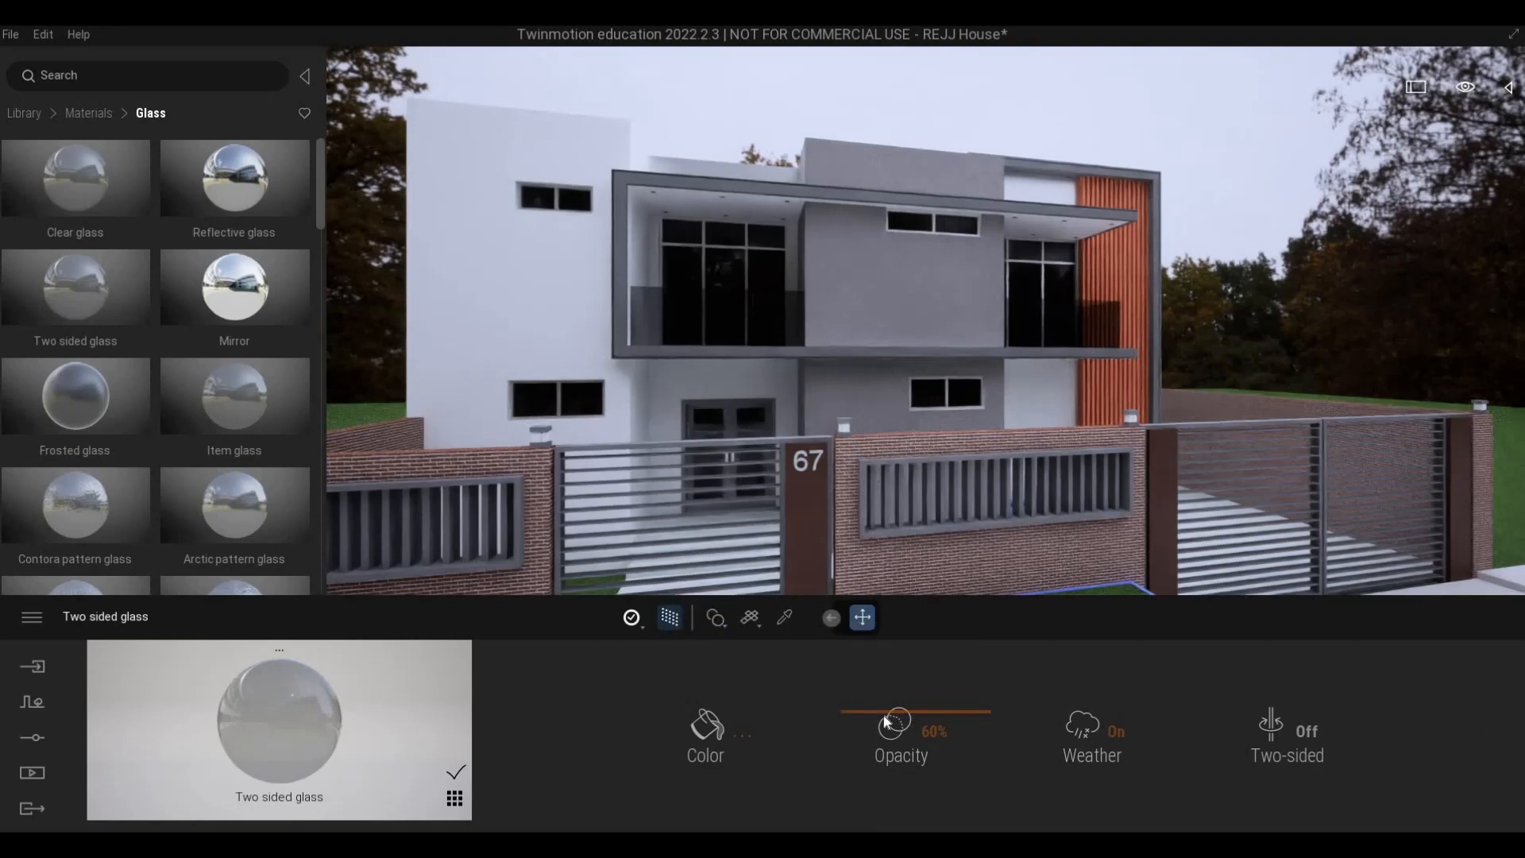
- Set the Two sided glass opacity to 51% and preview the windows with the path tracer
left_click_drag(886, 721, 804, 727)
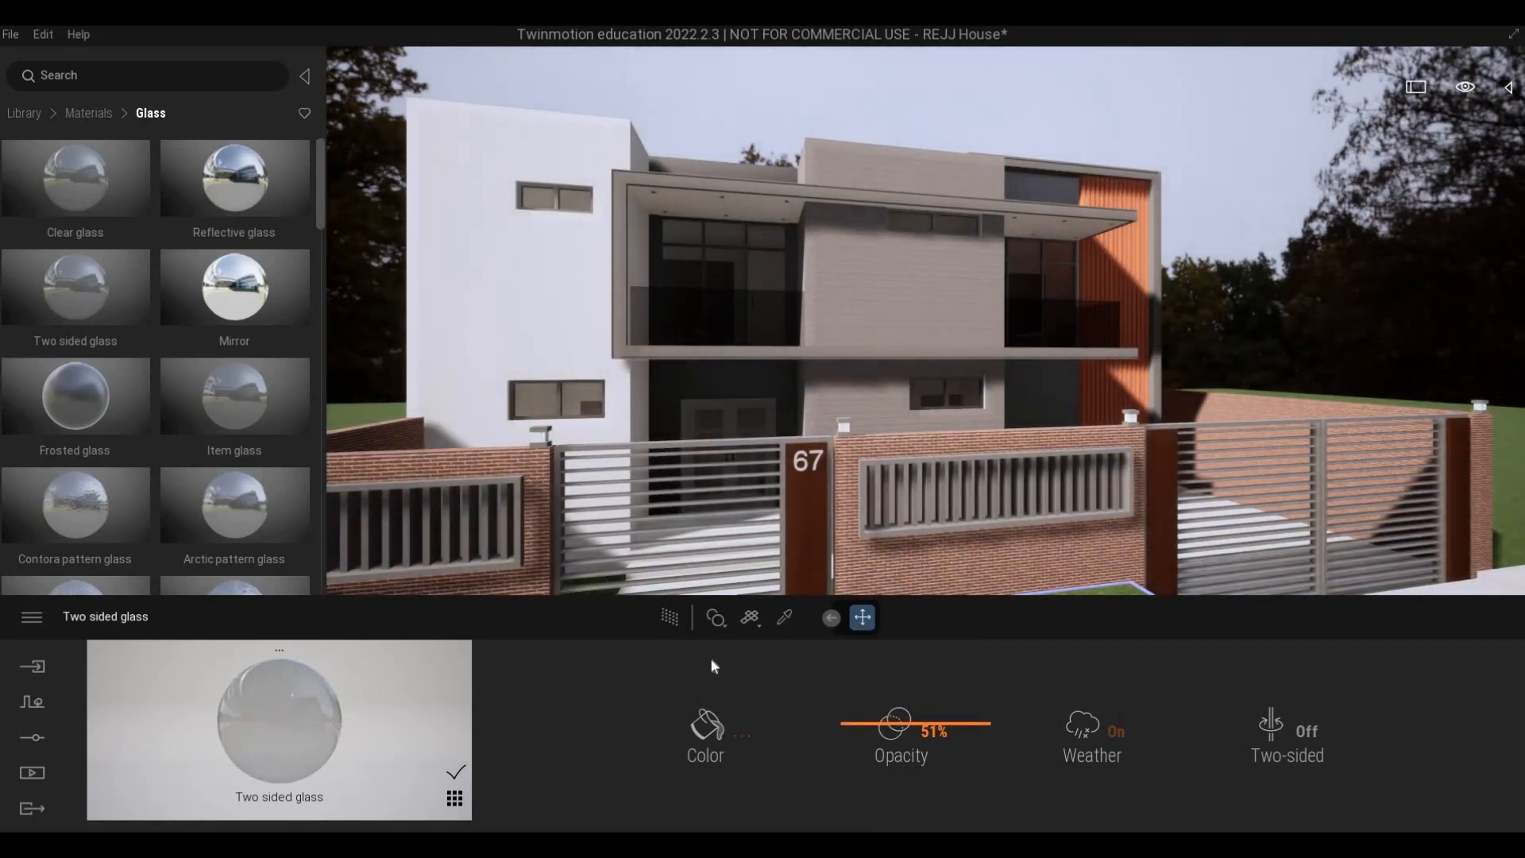
left_click(675, 615)
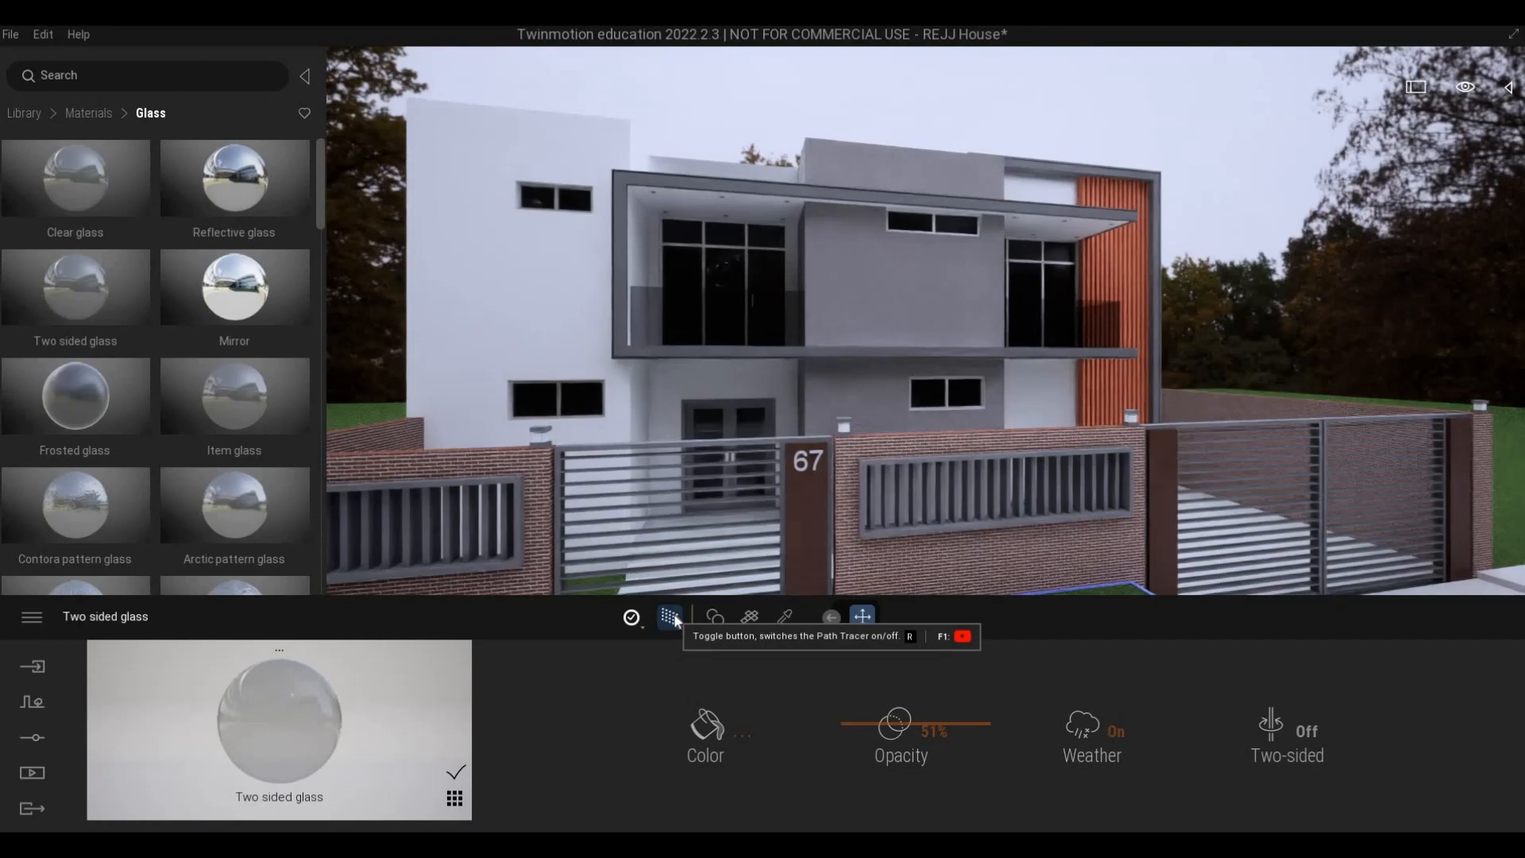
left_click(672, 616)
- Lighten the Two sided glass color to 6F6F6F and preview the facade with the path tracer
key("s")
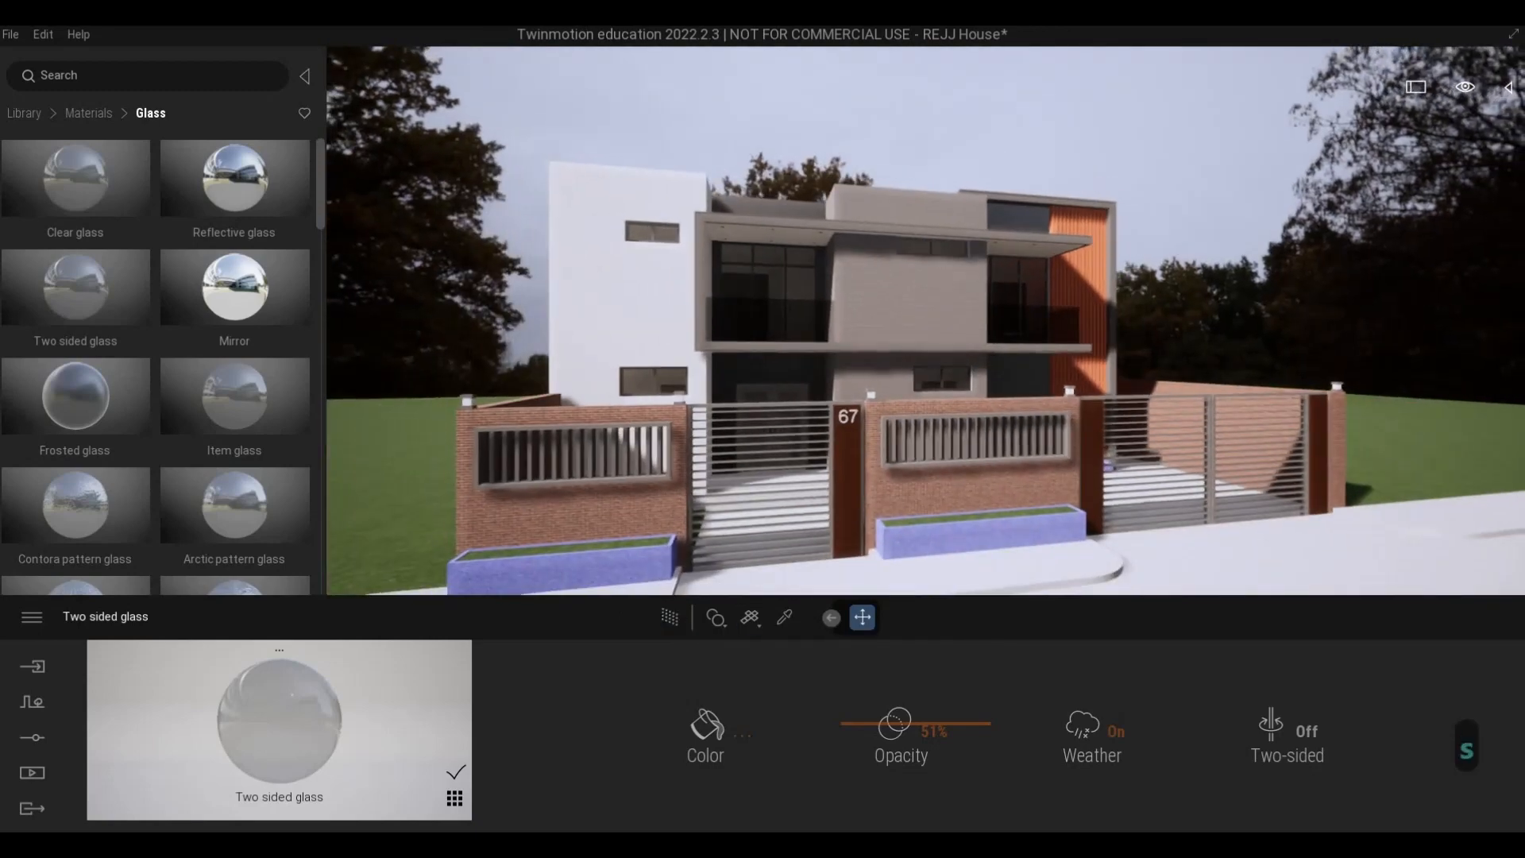
right_click_drag(715, 556, 551, 551)
key("d")
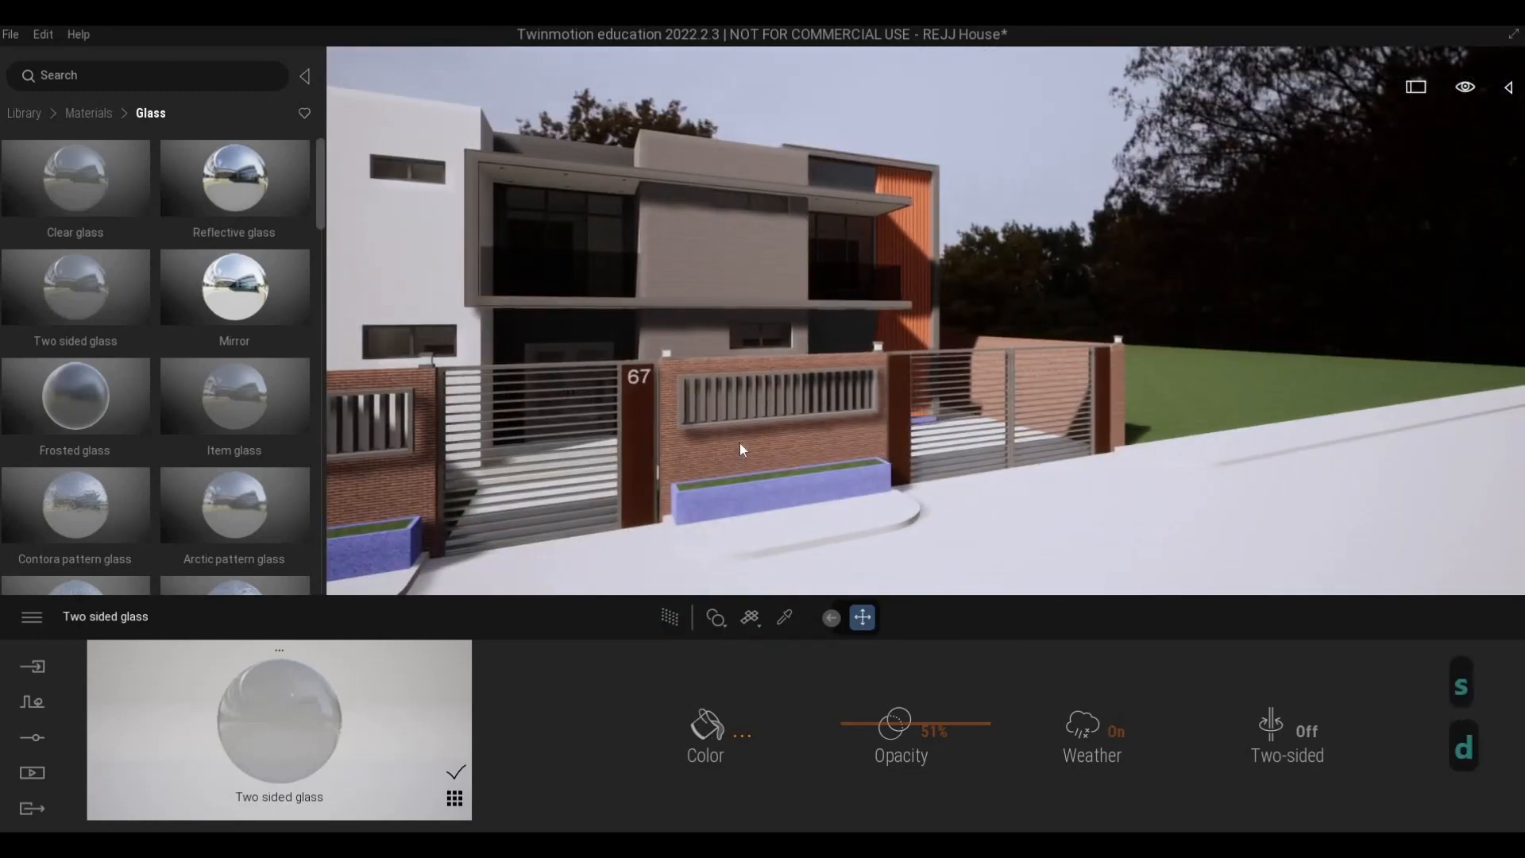
left_click_drag(741, 442, 741, 421)
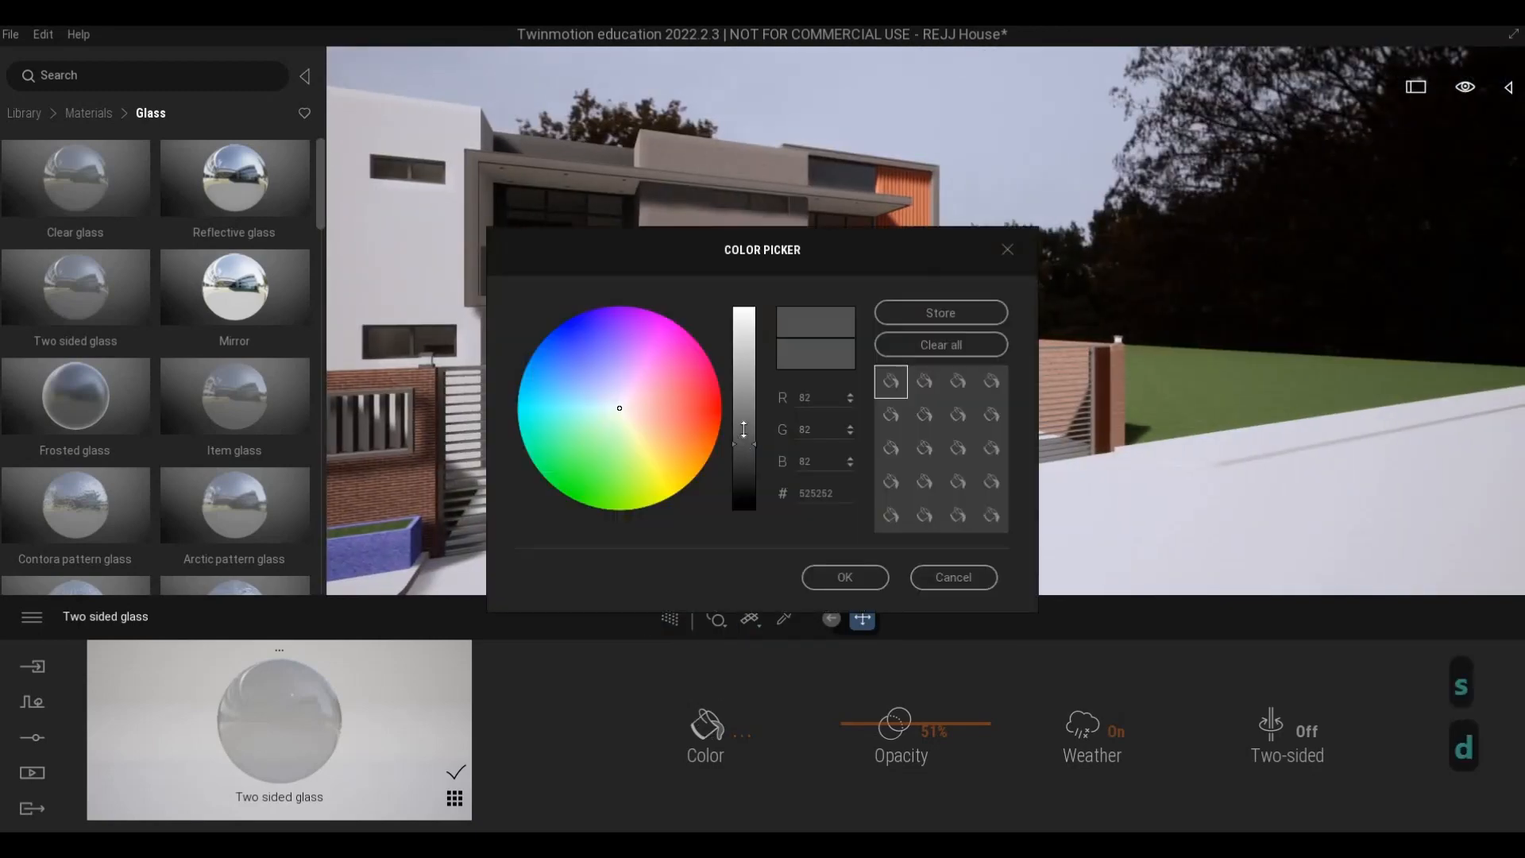
left_click(846, 577)
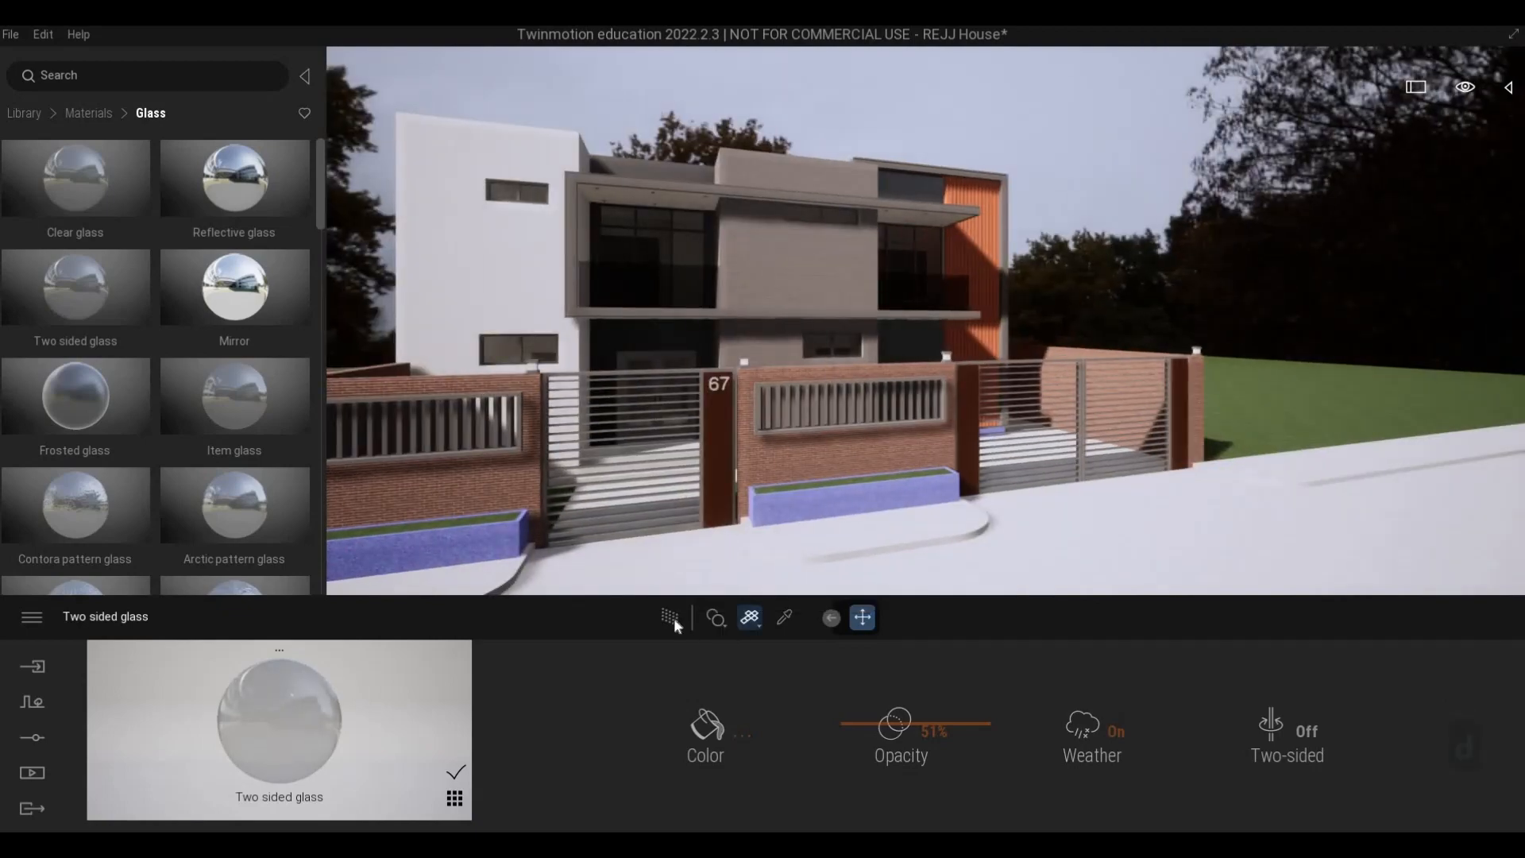
left_click(670, 617)
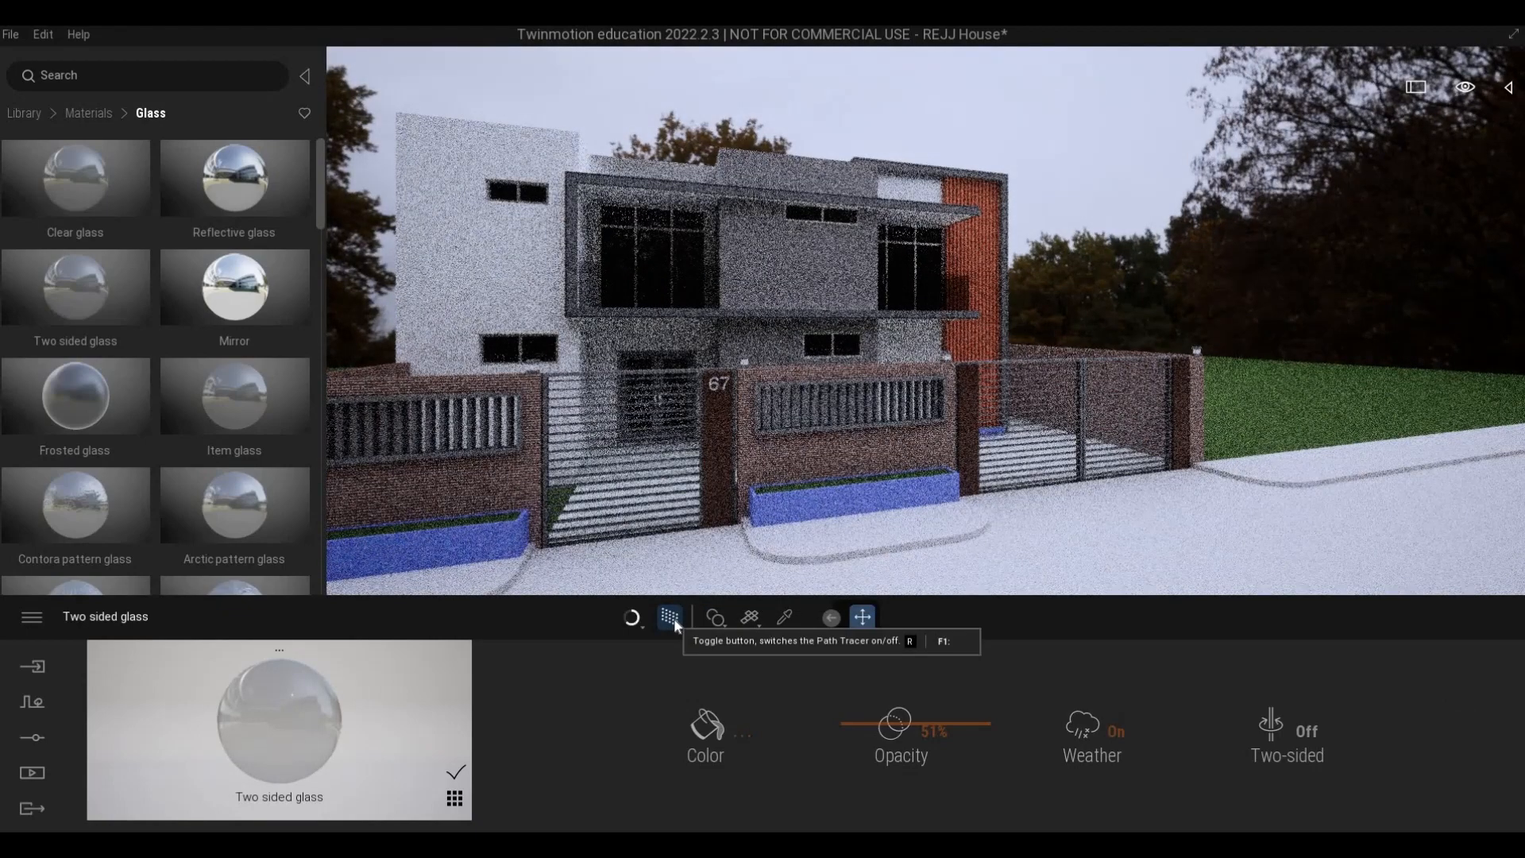
left_click(670, 619)
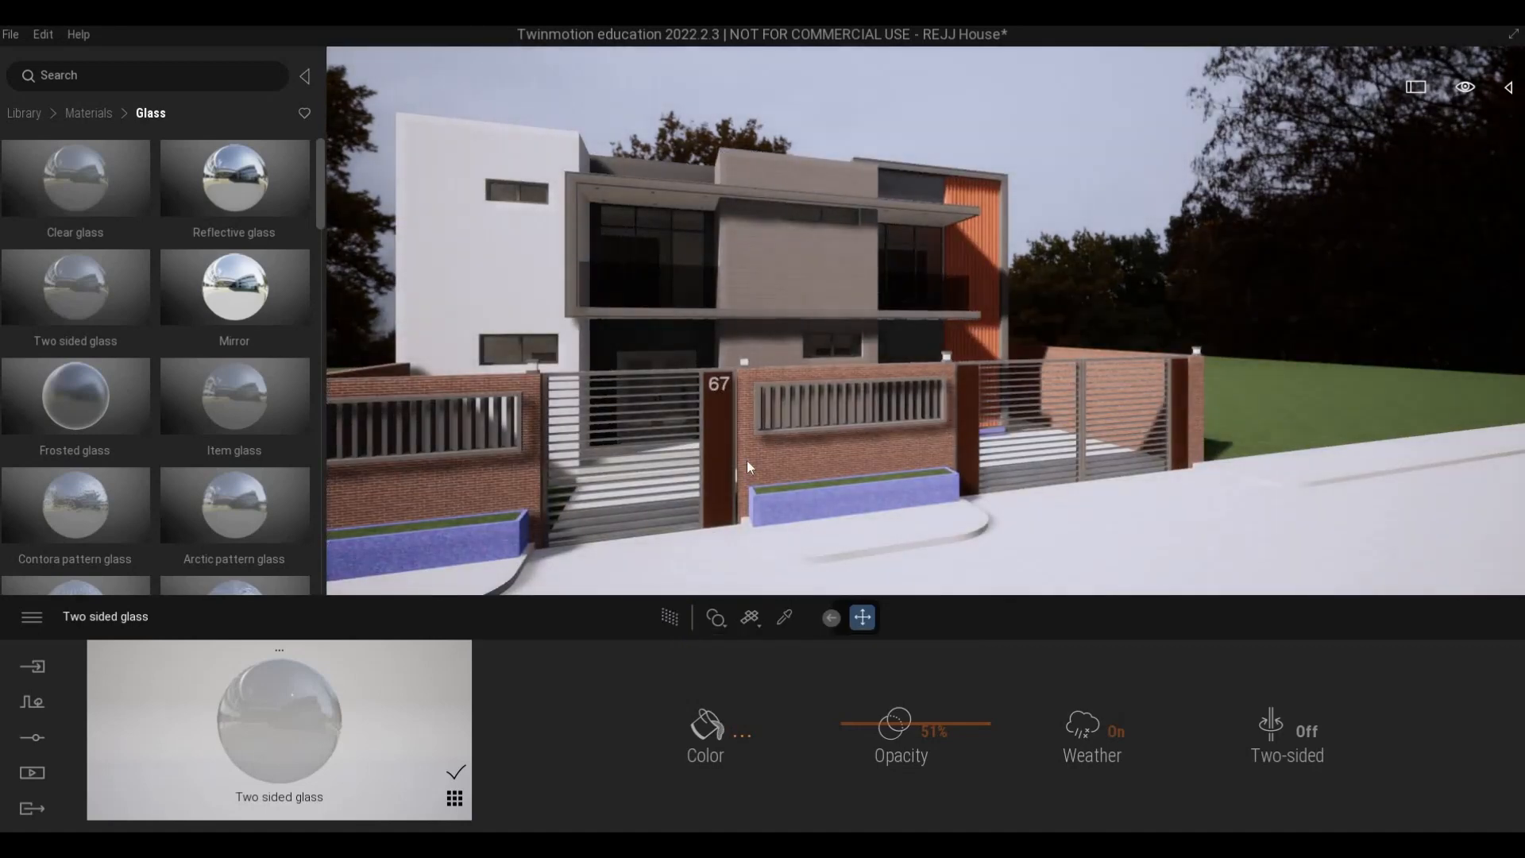
- Lighten the Two sided glass color to 8A8A8A and check the windows in a path-traced preview
left_click(706, 724)
left_click_drag(745, 411, 749, 400)
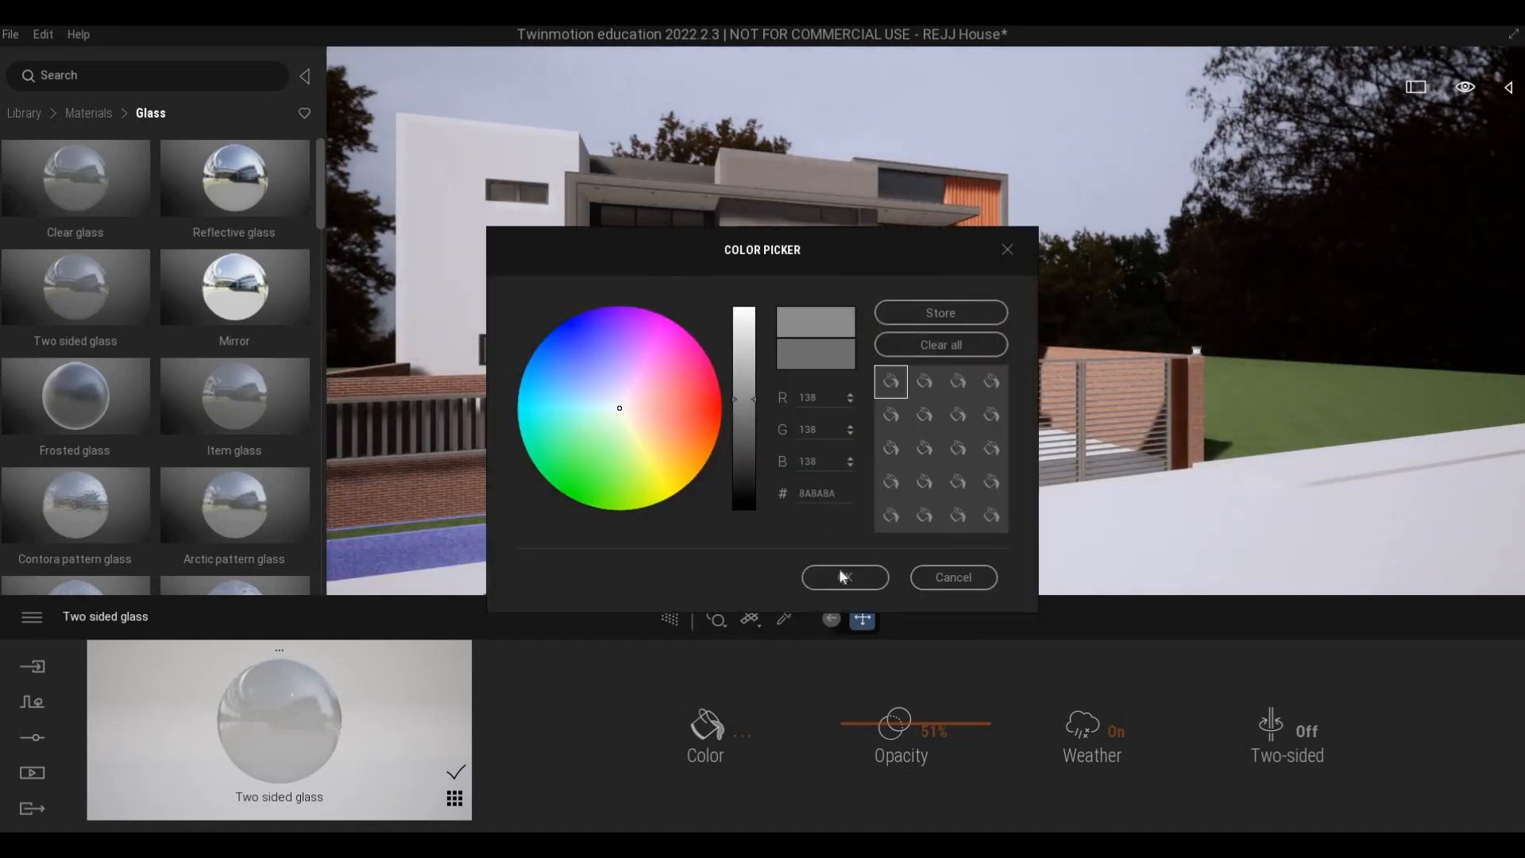
left_click(843, 579)
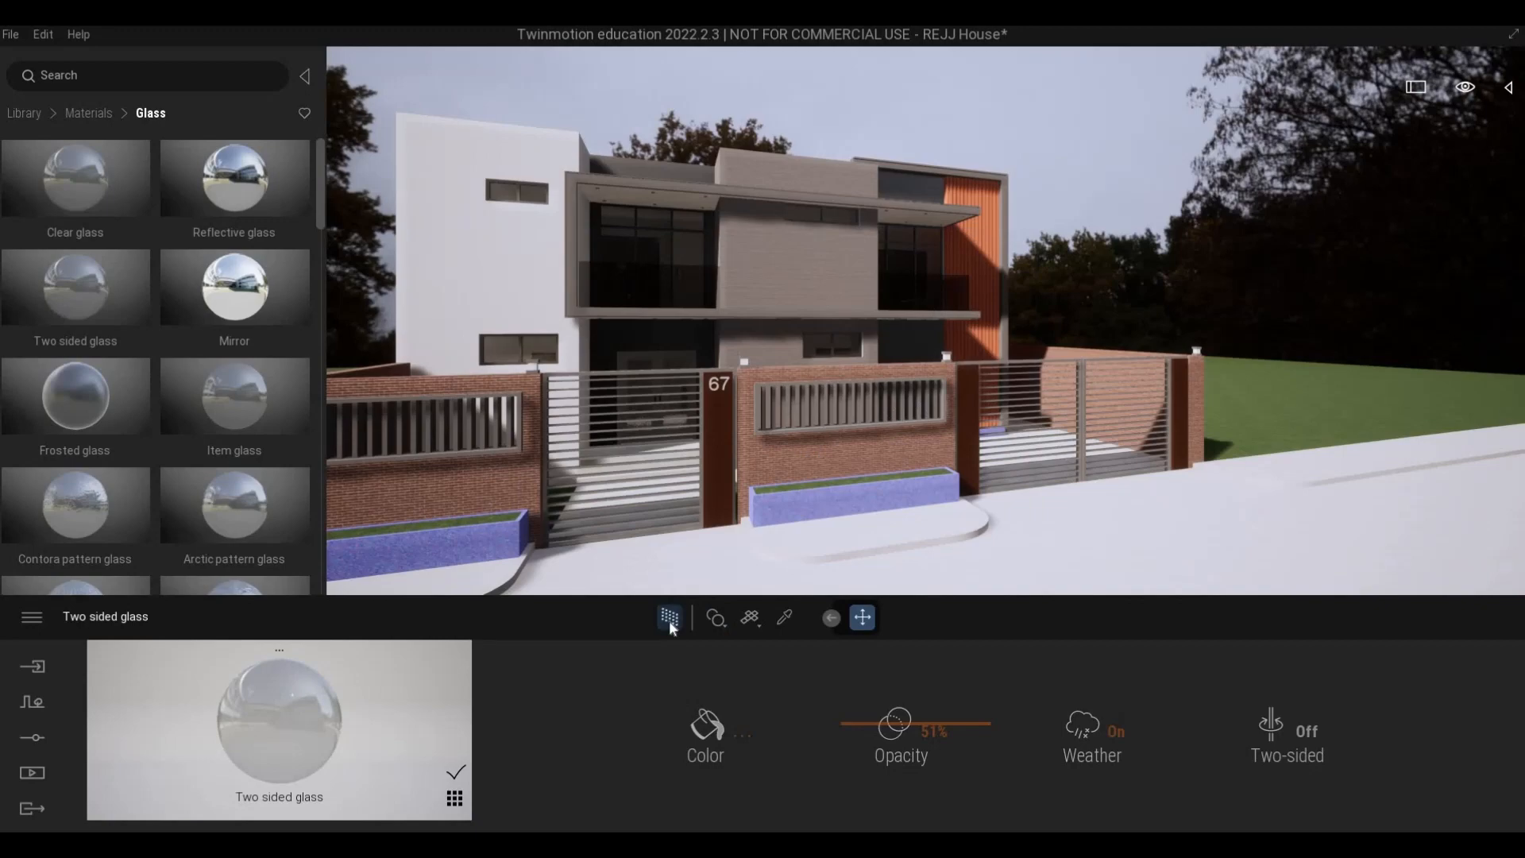
left_click(669, 618)
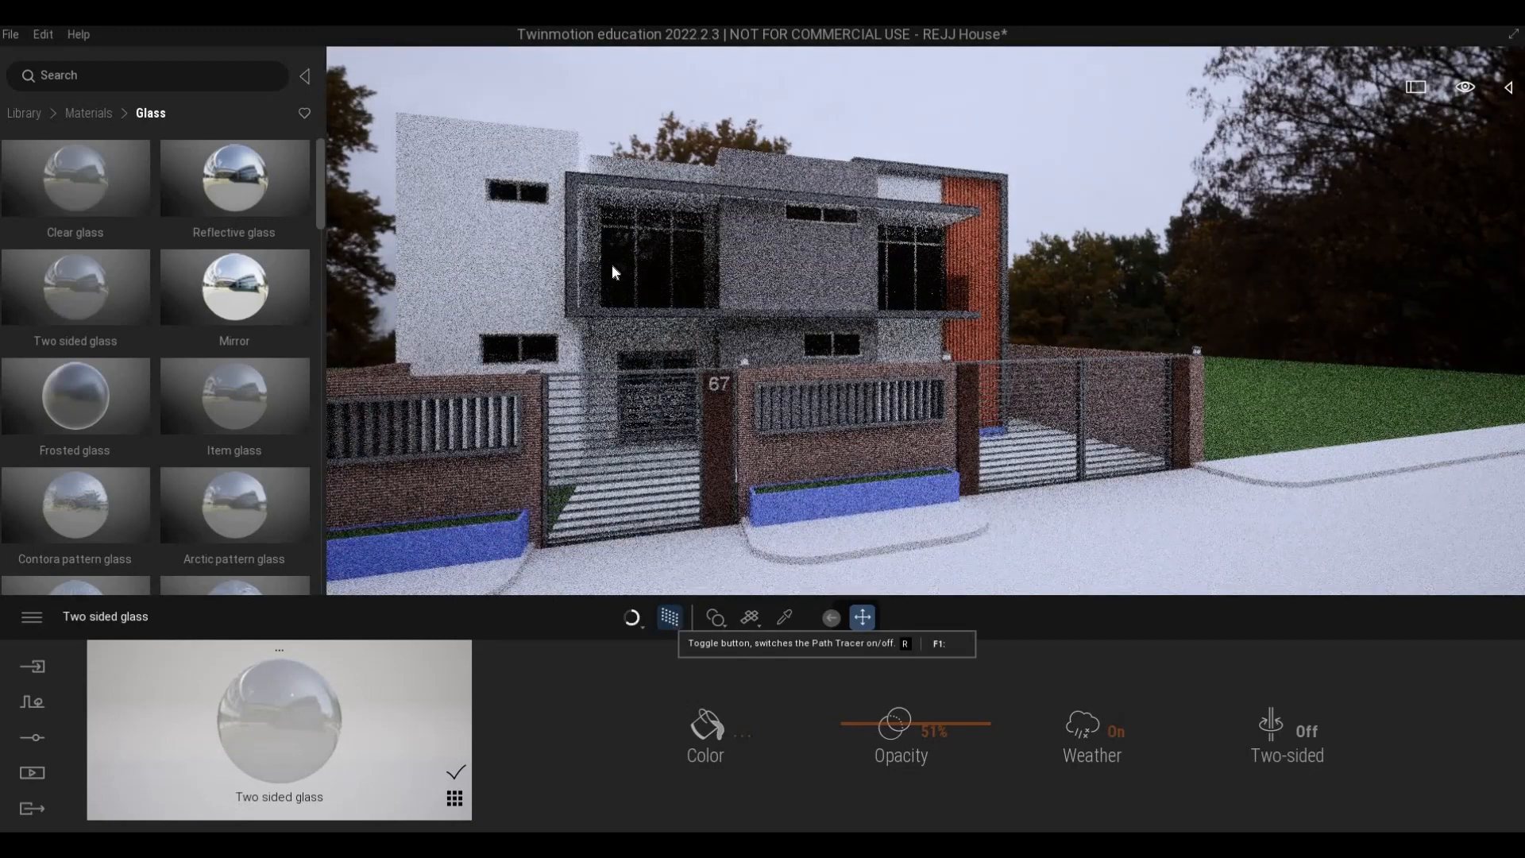
left_click(664, 618)
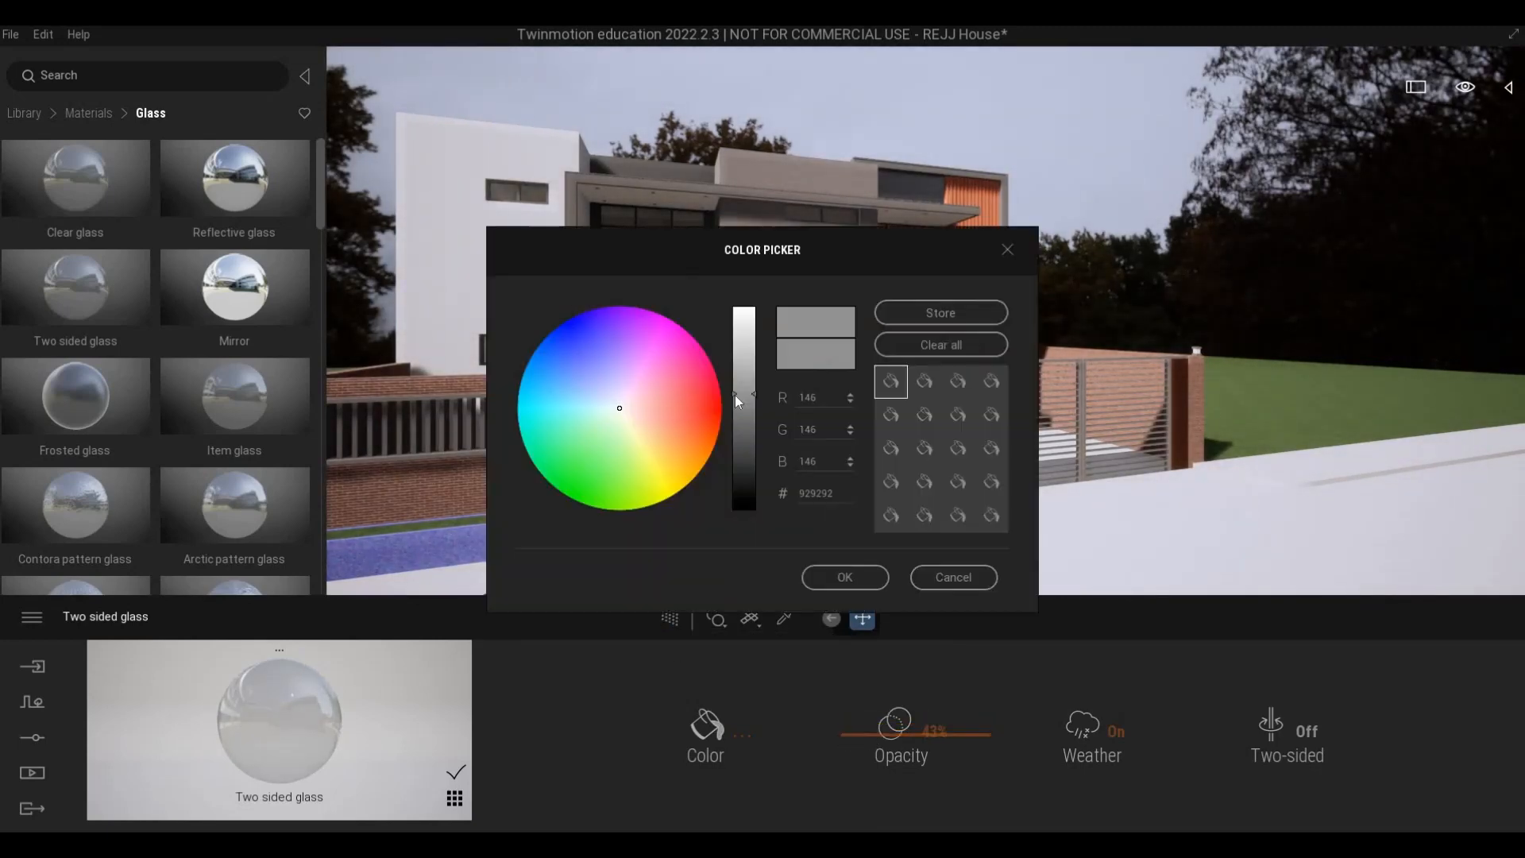
- Set the Two sided glass color to 9A9A9A and turn on the path tracer
left_click(739, 388)
key("Return")
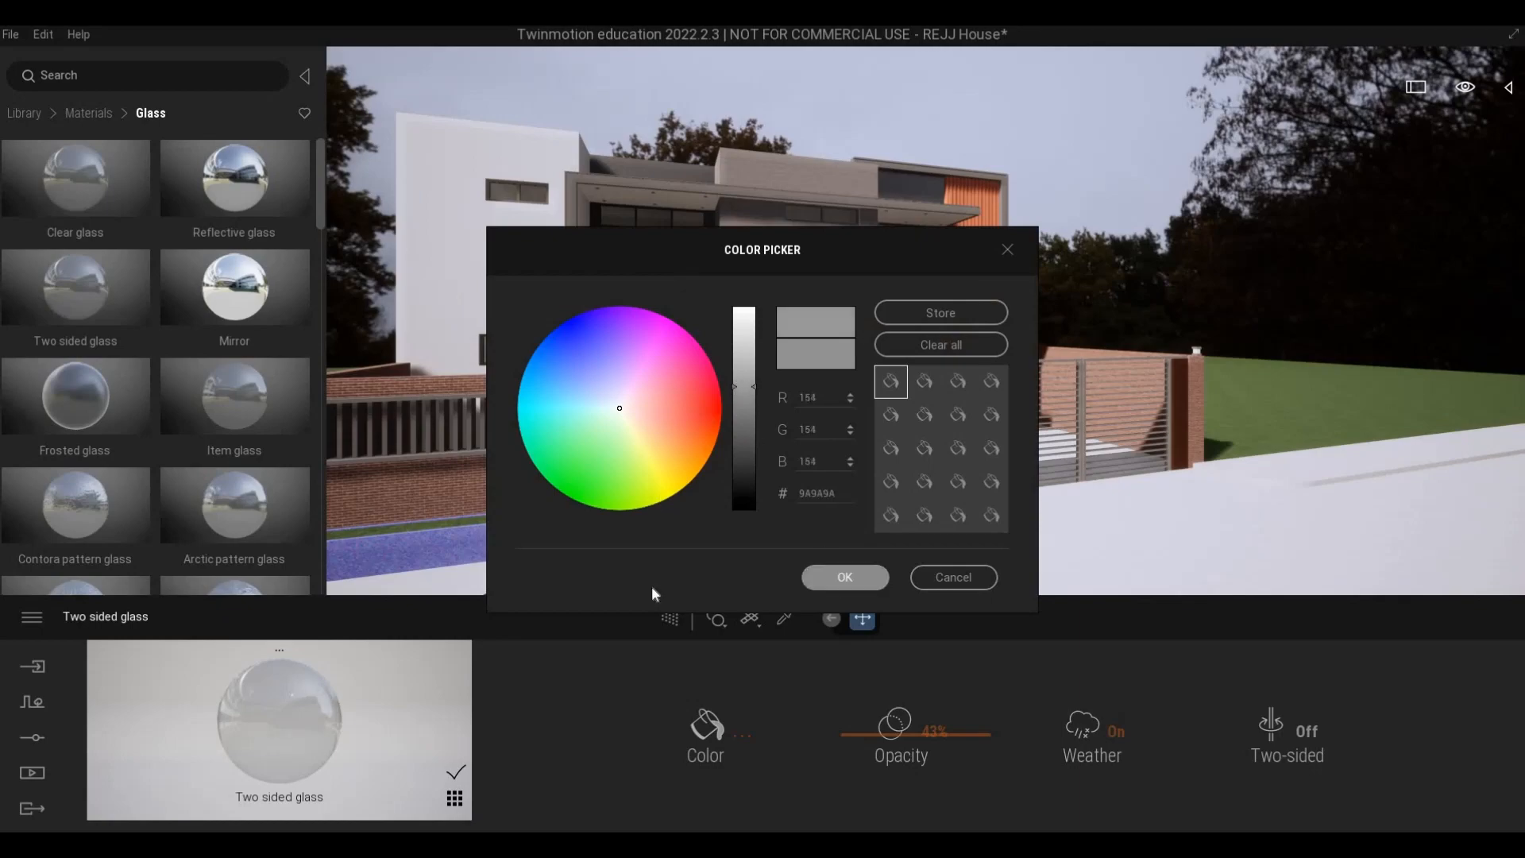
left_click(672, 618)
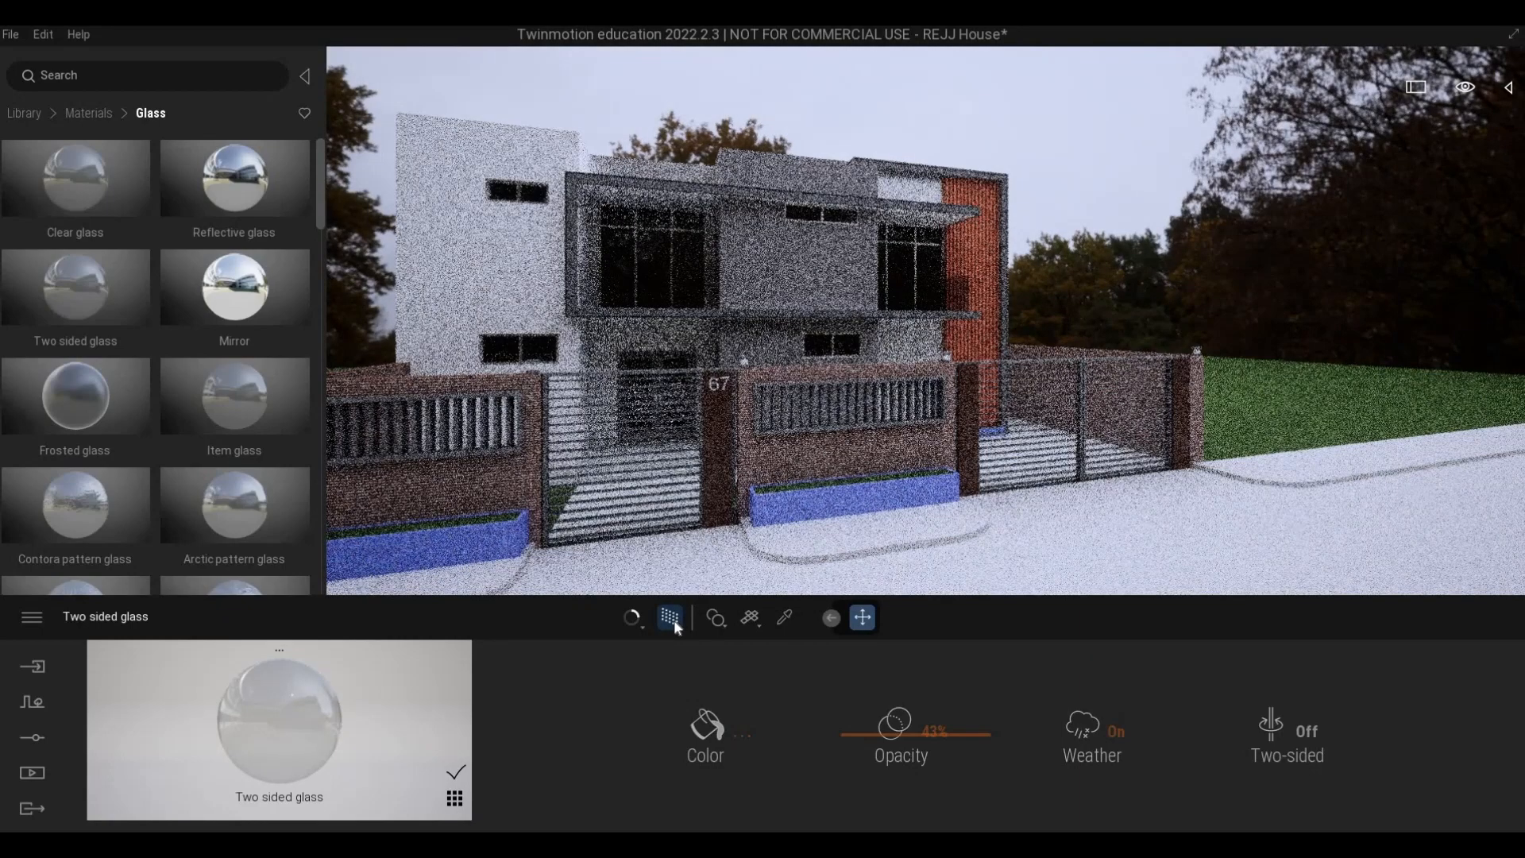
- Turn off the path tracer and reopen the Two sided glass color settings, accepting 9A9A9A
key("r")
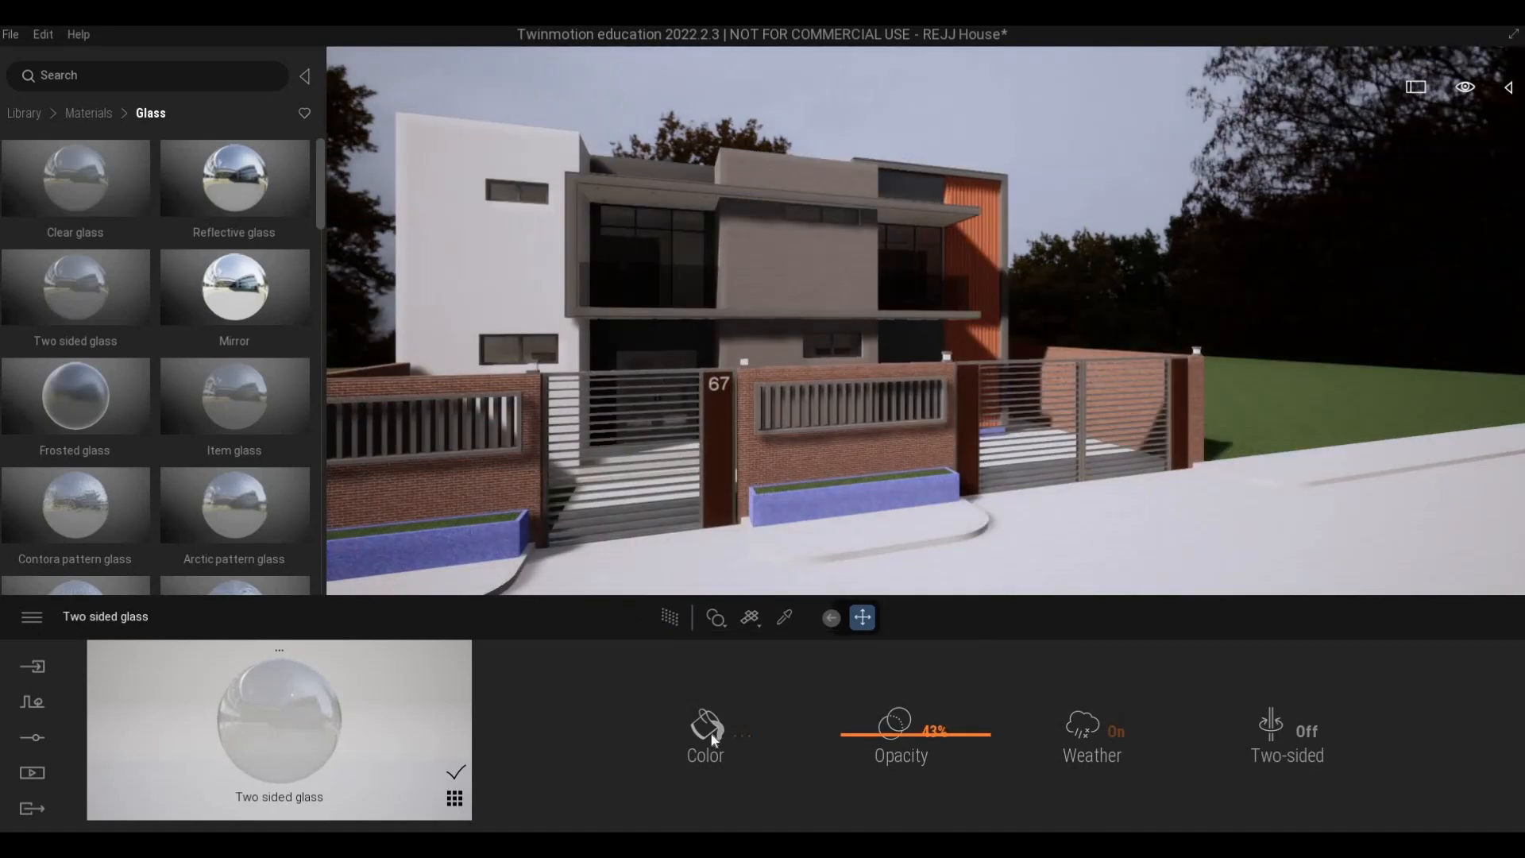
left_click(710, 731)
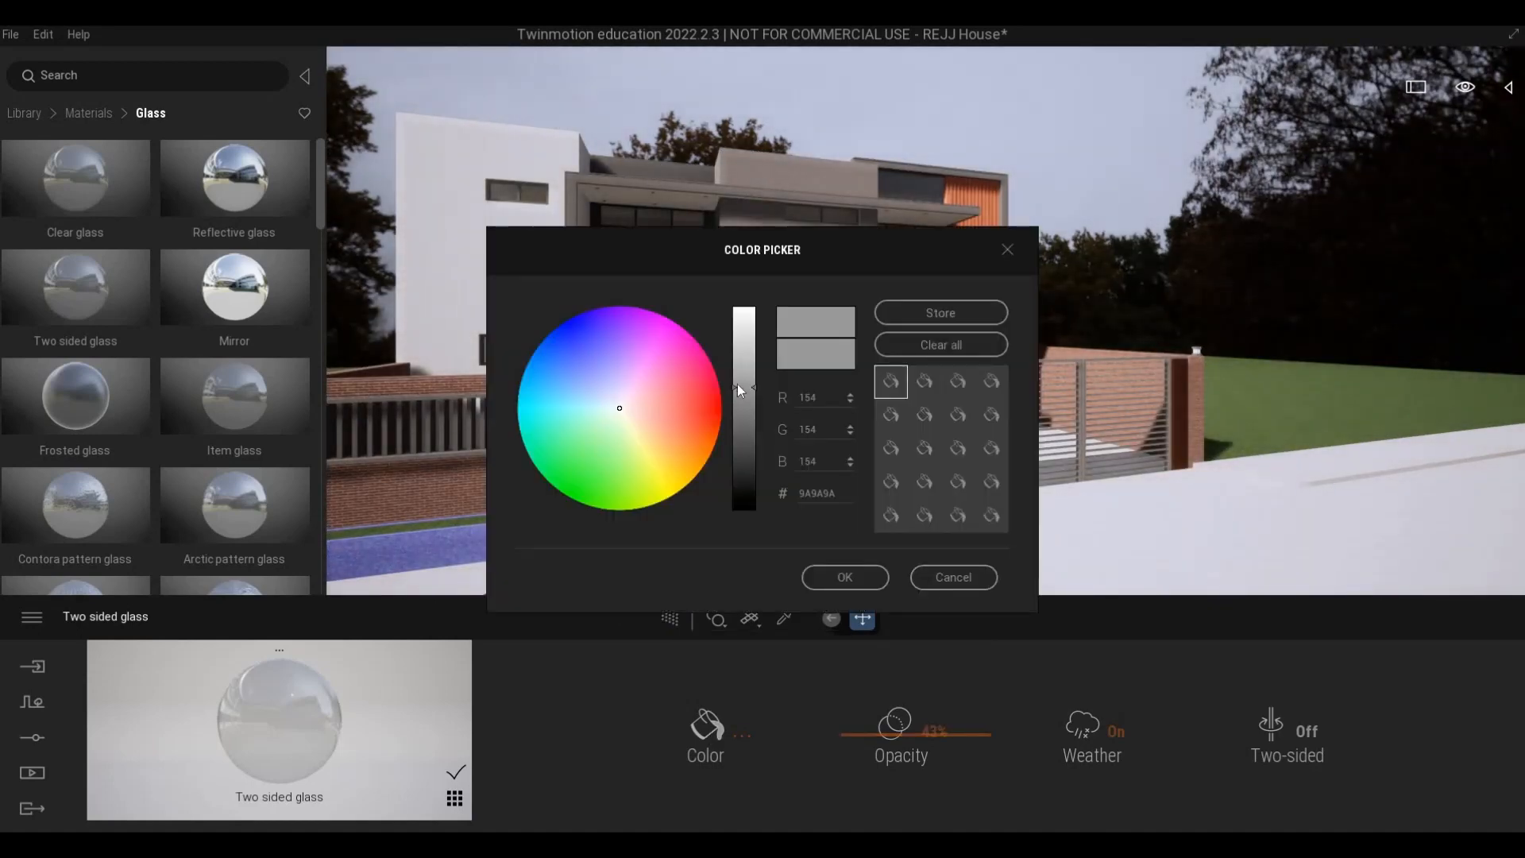
left_click(848, 575)
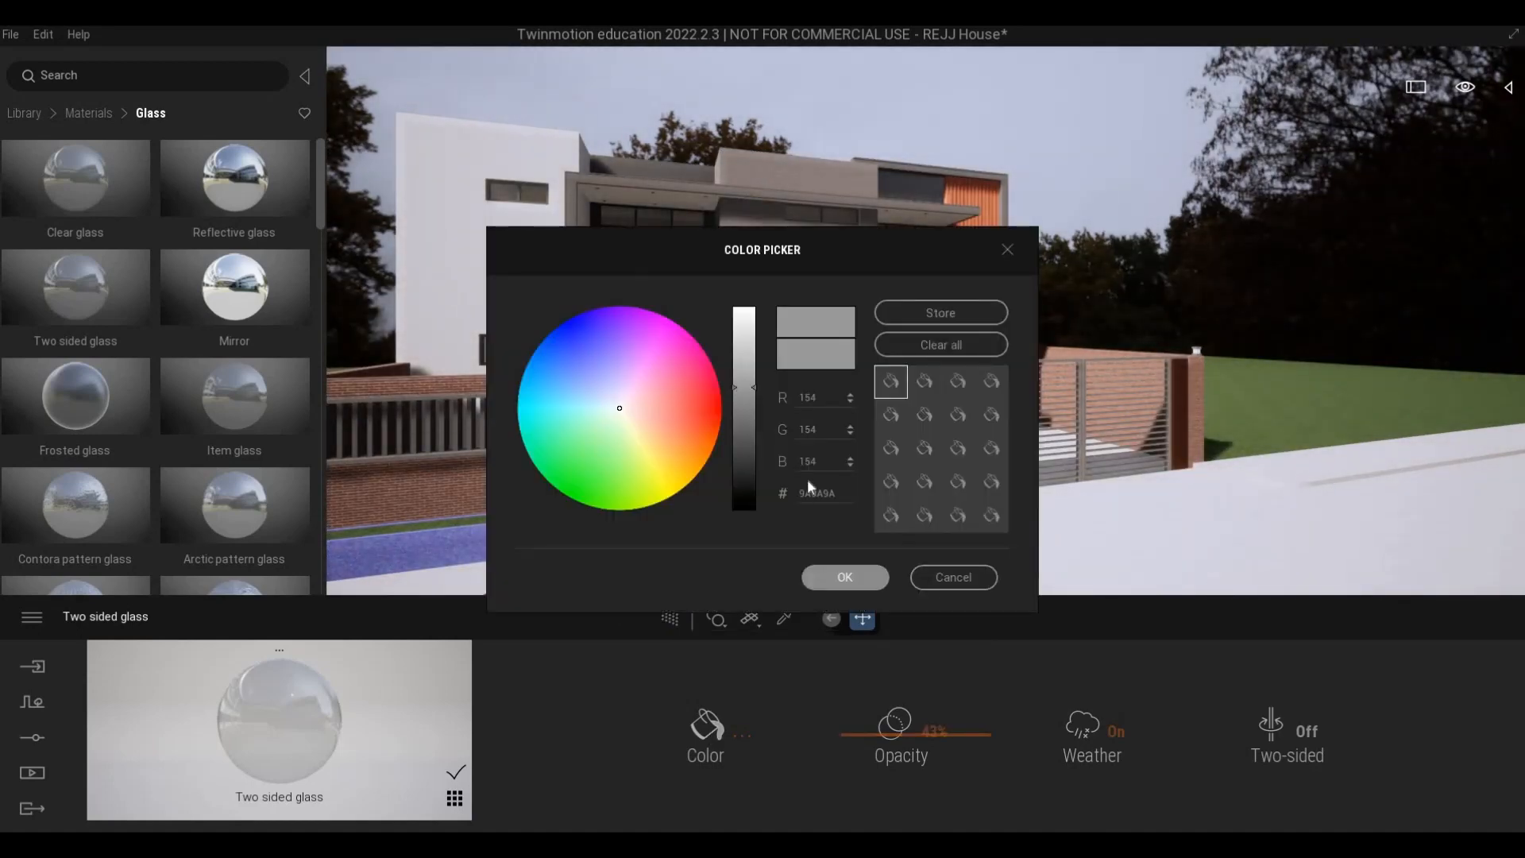
- Examine the window glass, balcony doors and glass railing up close and from several angles along the front facade
key("w")
key("w")
key("q")
key("w")
key("a")
key("w")
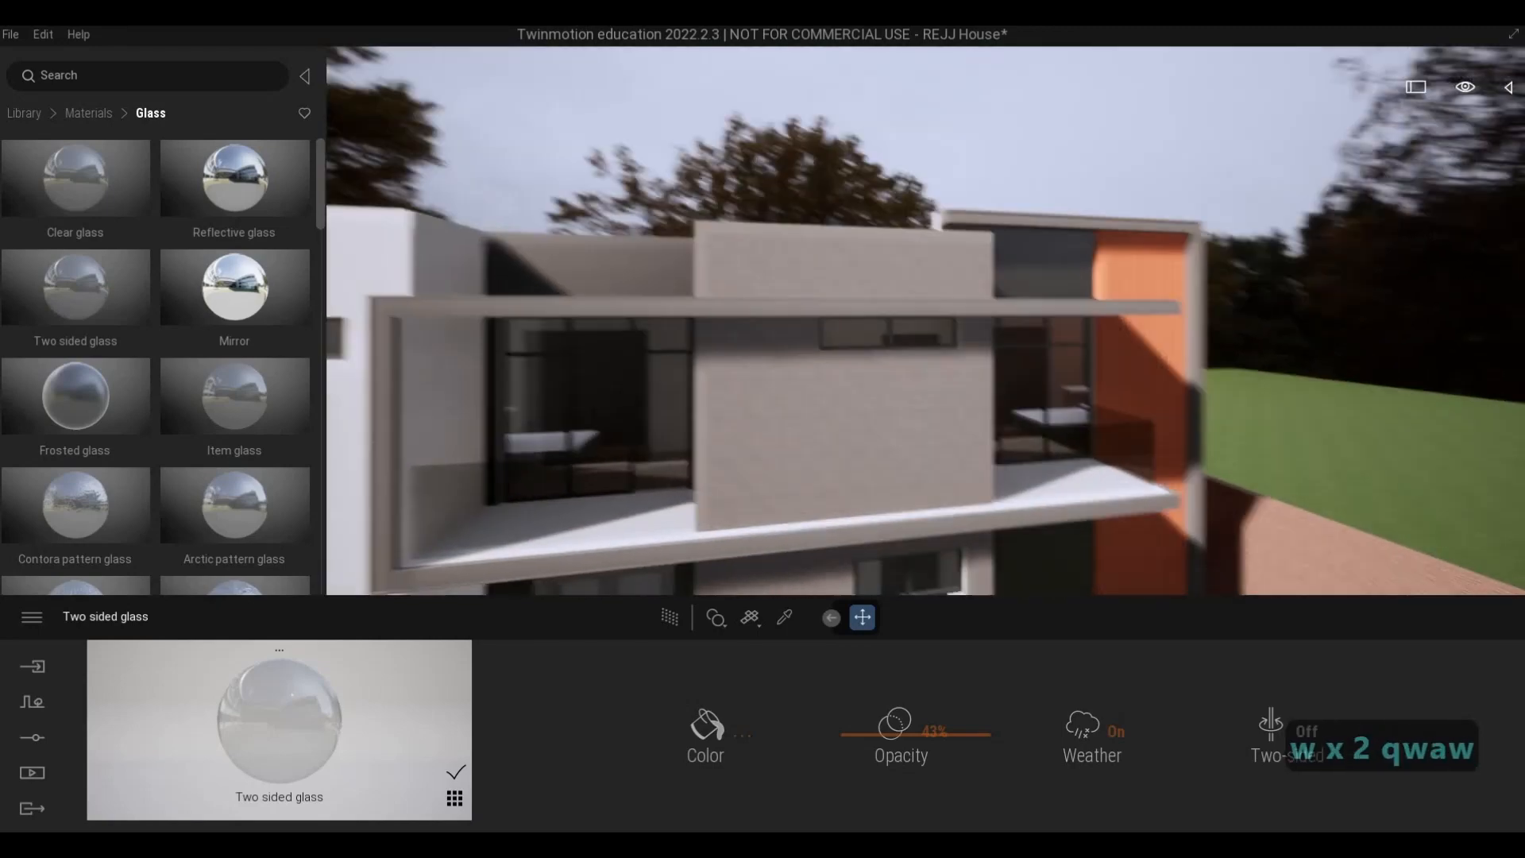
key("a")
key("e")
key("q")
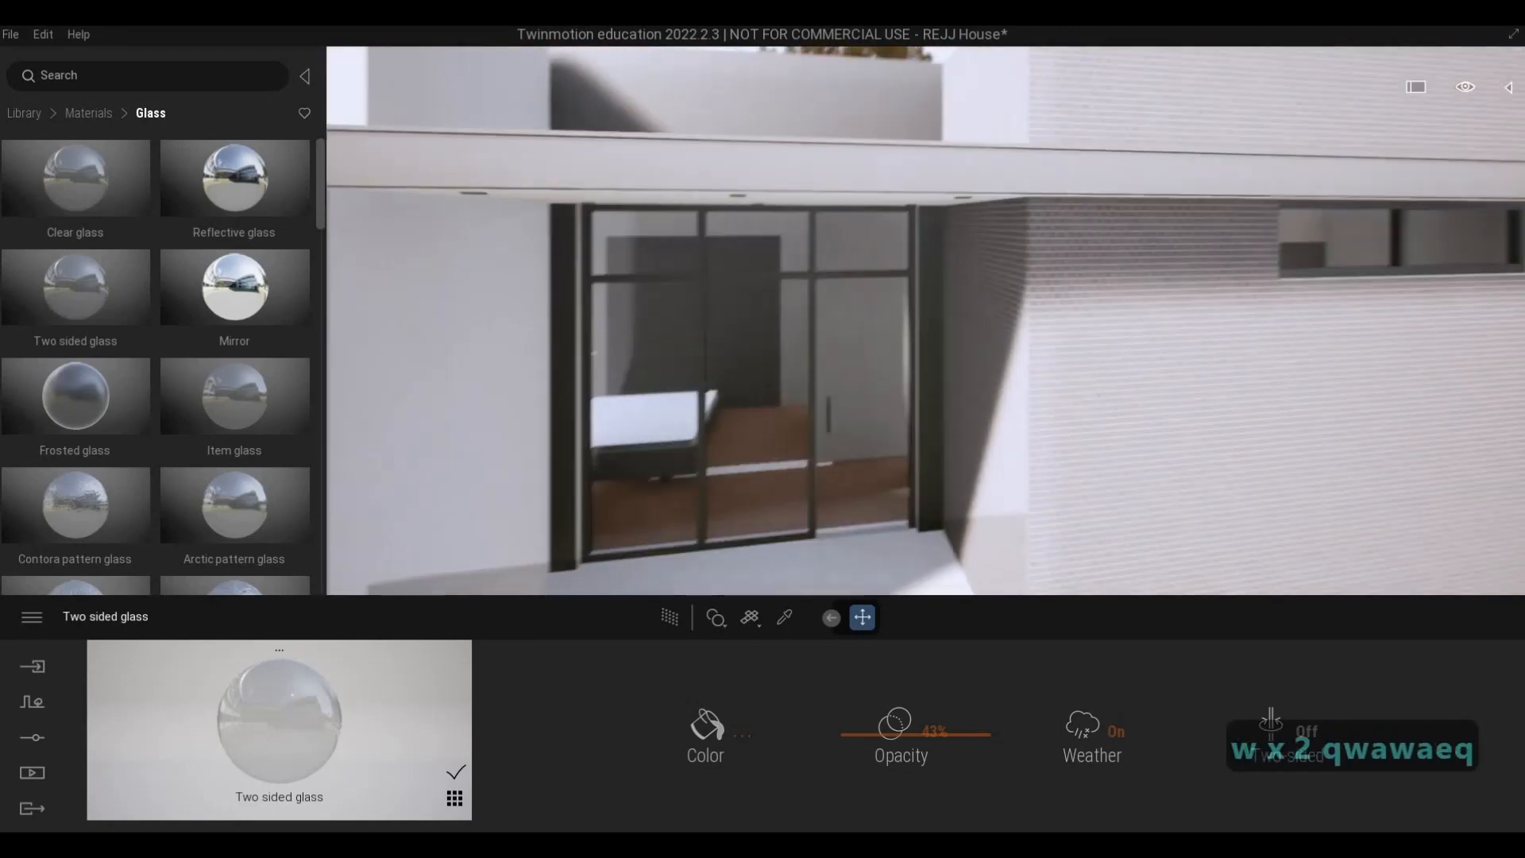
key("s")
key("e")
key("s")
key("a")
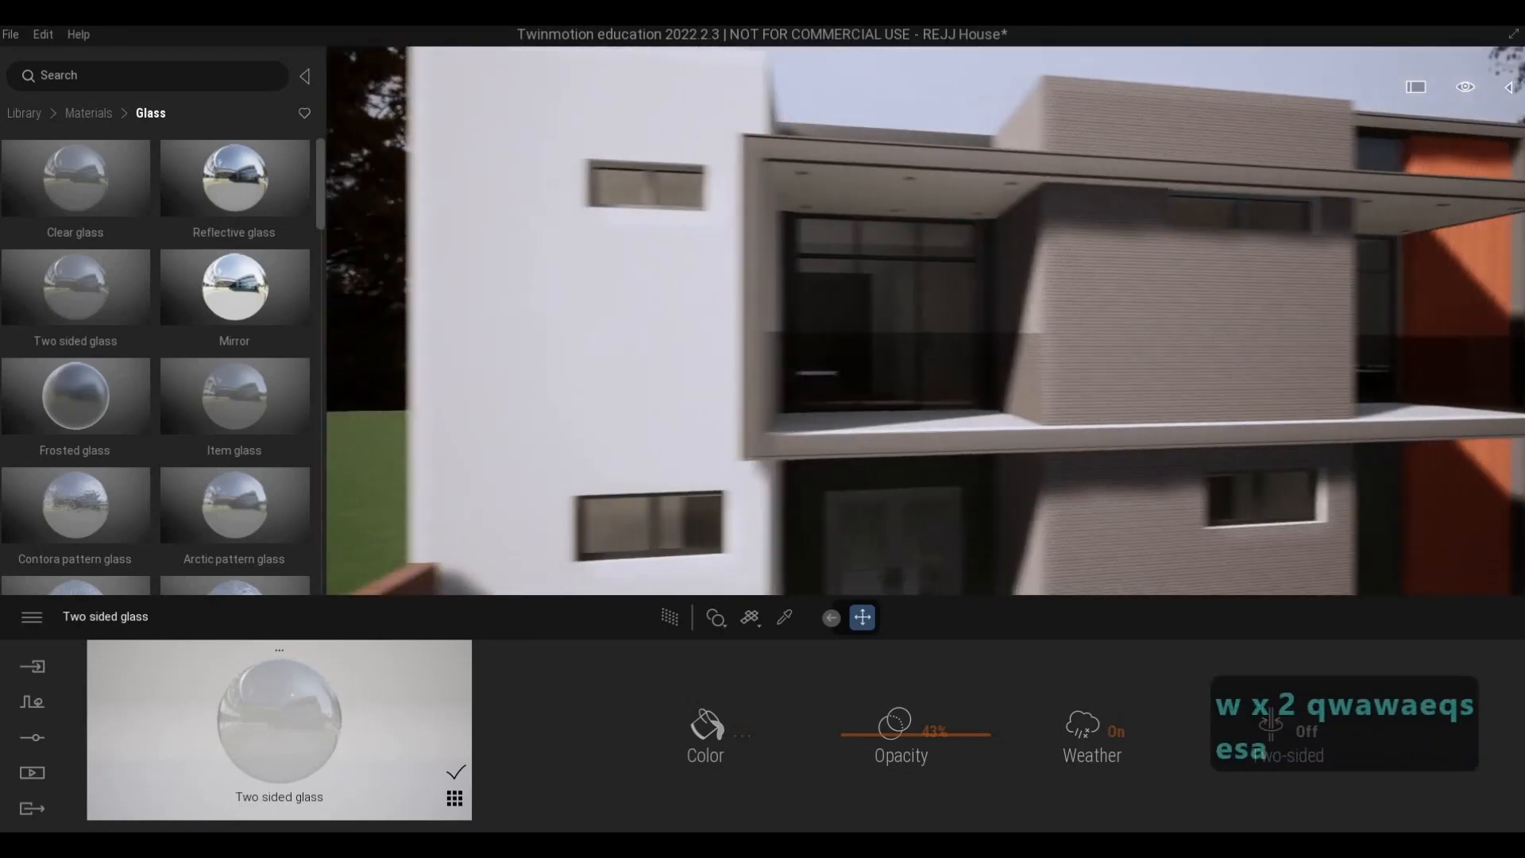
key("w")
key("s")
key("d")
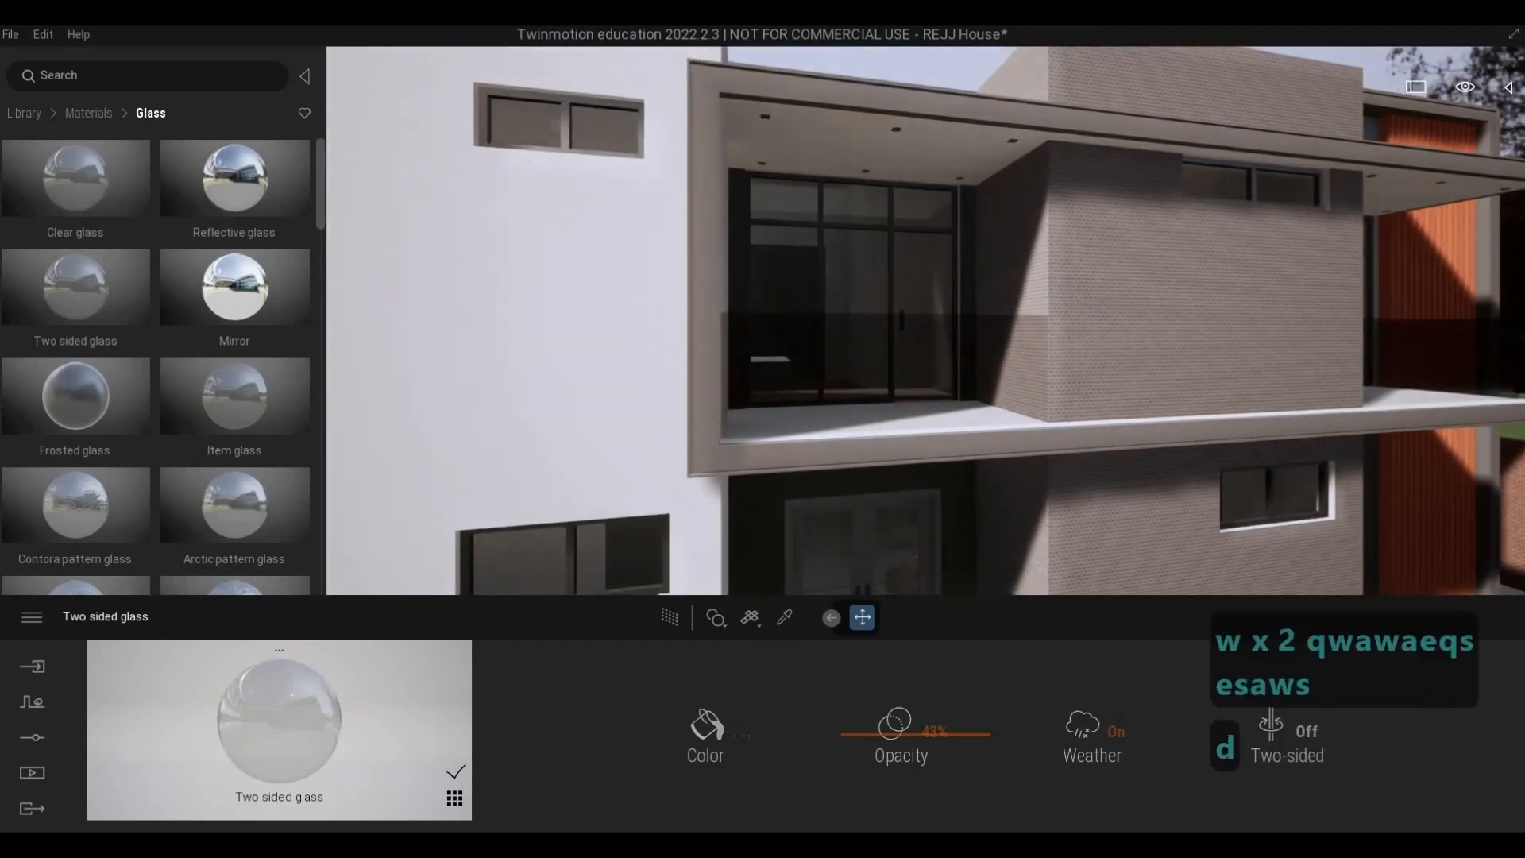
key("d")
key("d")
key("s")
key("a")
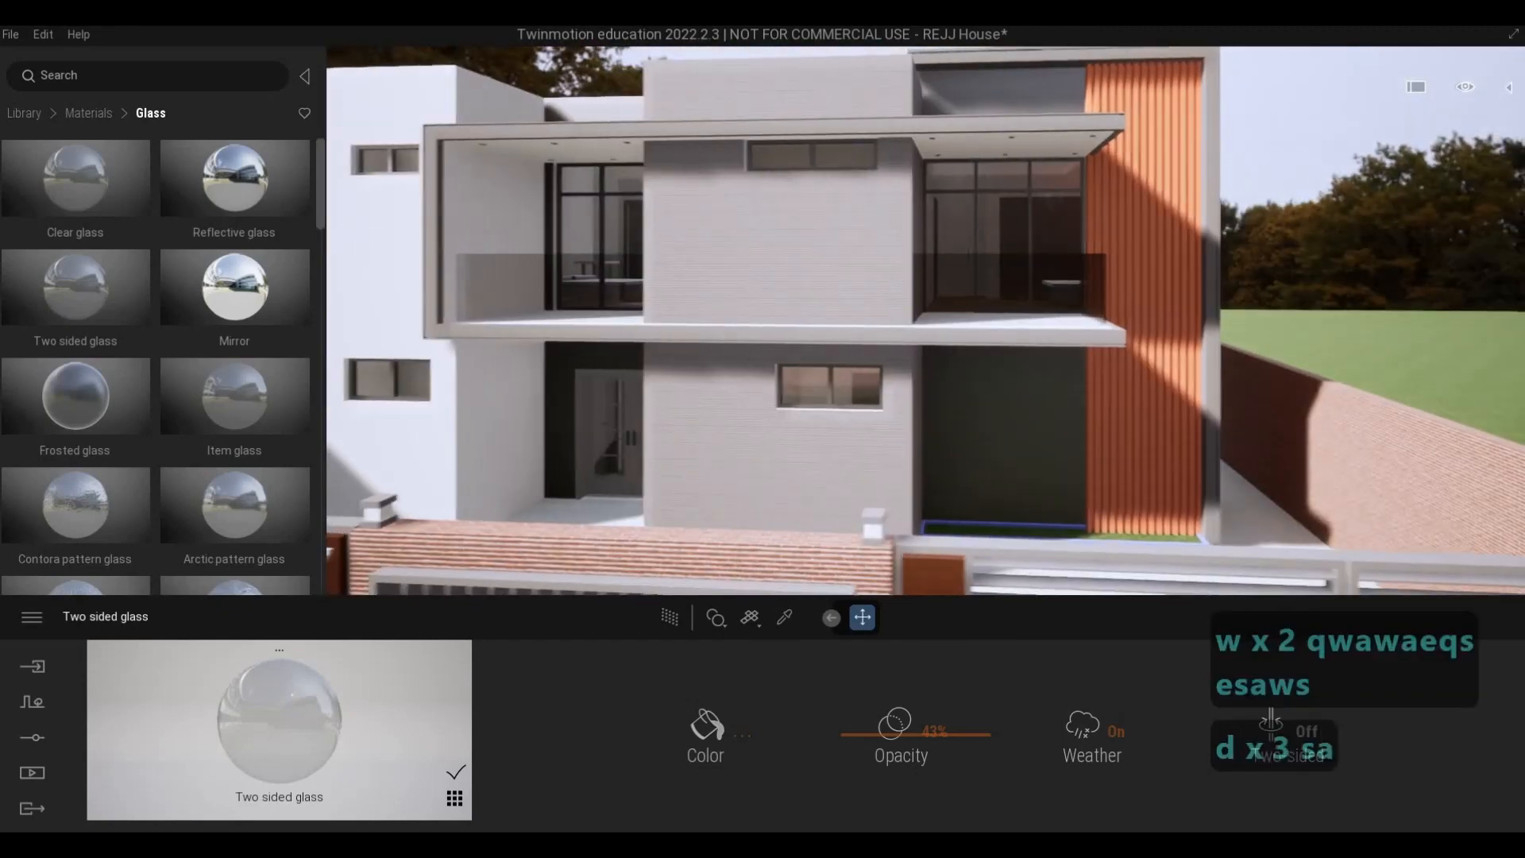
key("s")
key("d")
key("w")
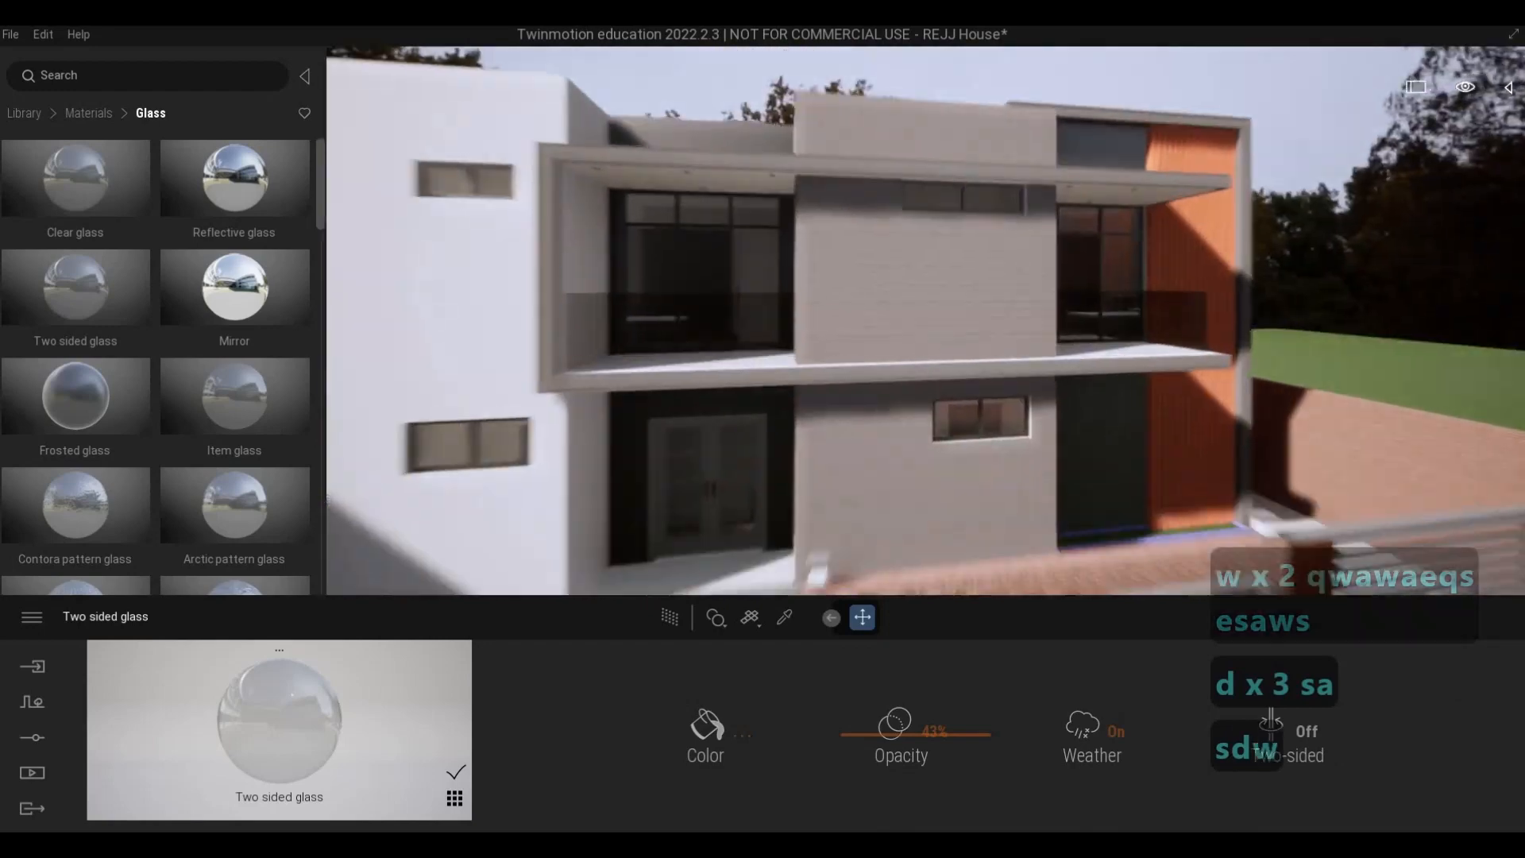
key("w")
key("d")
key("q")
key("d")
key("w")
key("e")
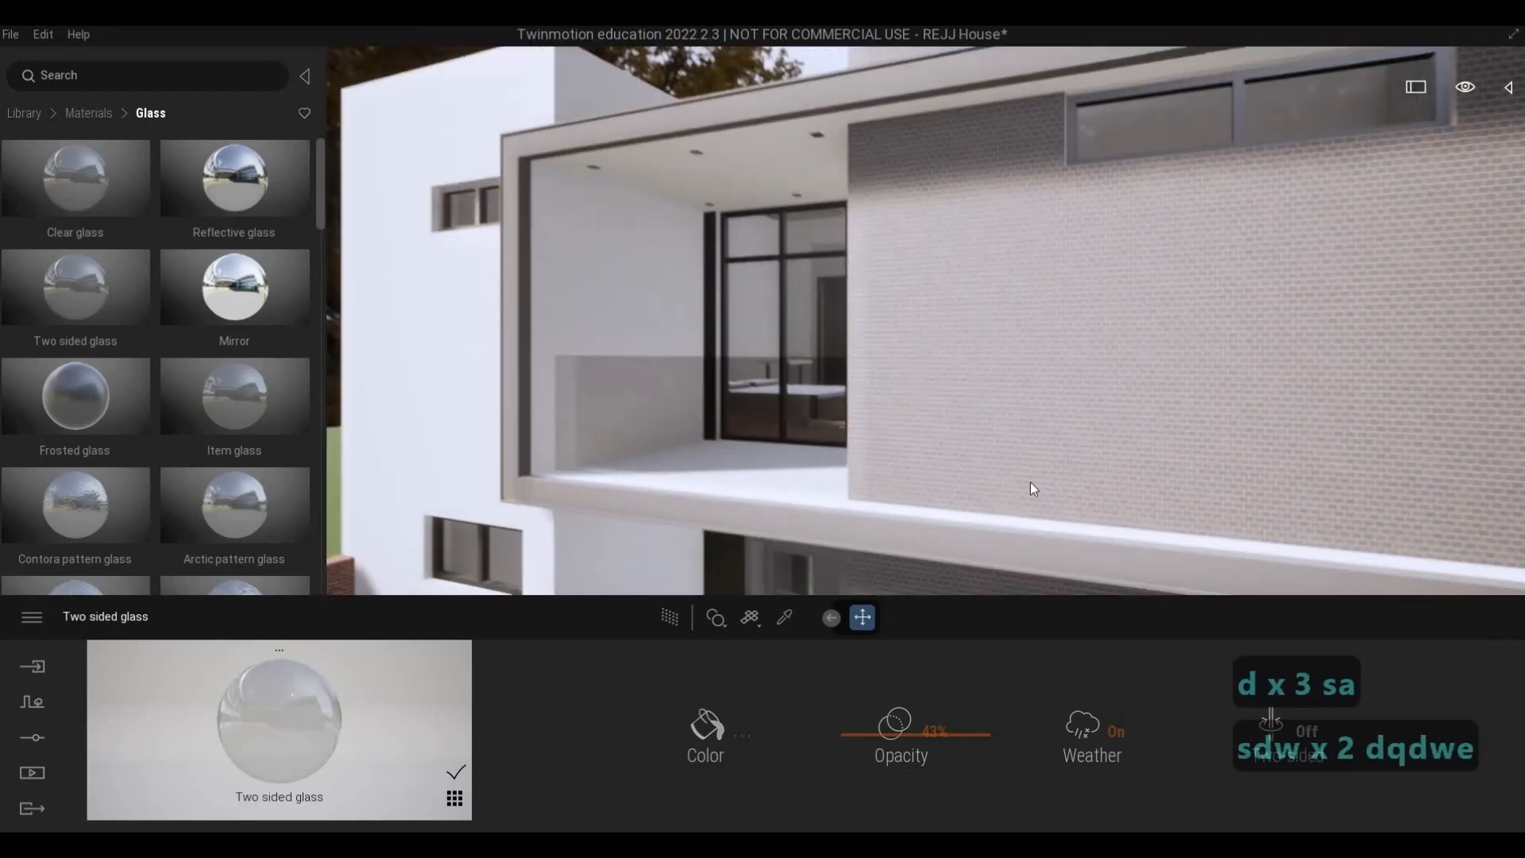
- Sample the balcony ceiling downlight's material and replace it with Neon 01 from the Neons materials
key("w")
key("q")
key("w")
key("q")
key("w")
key("e")
key("a")
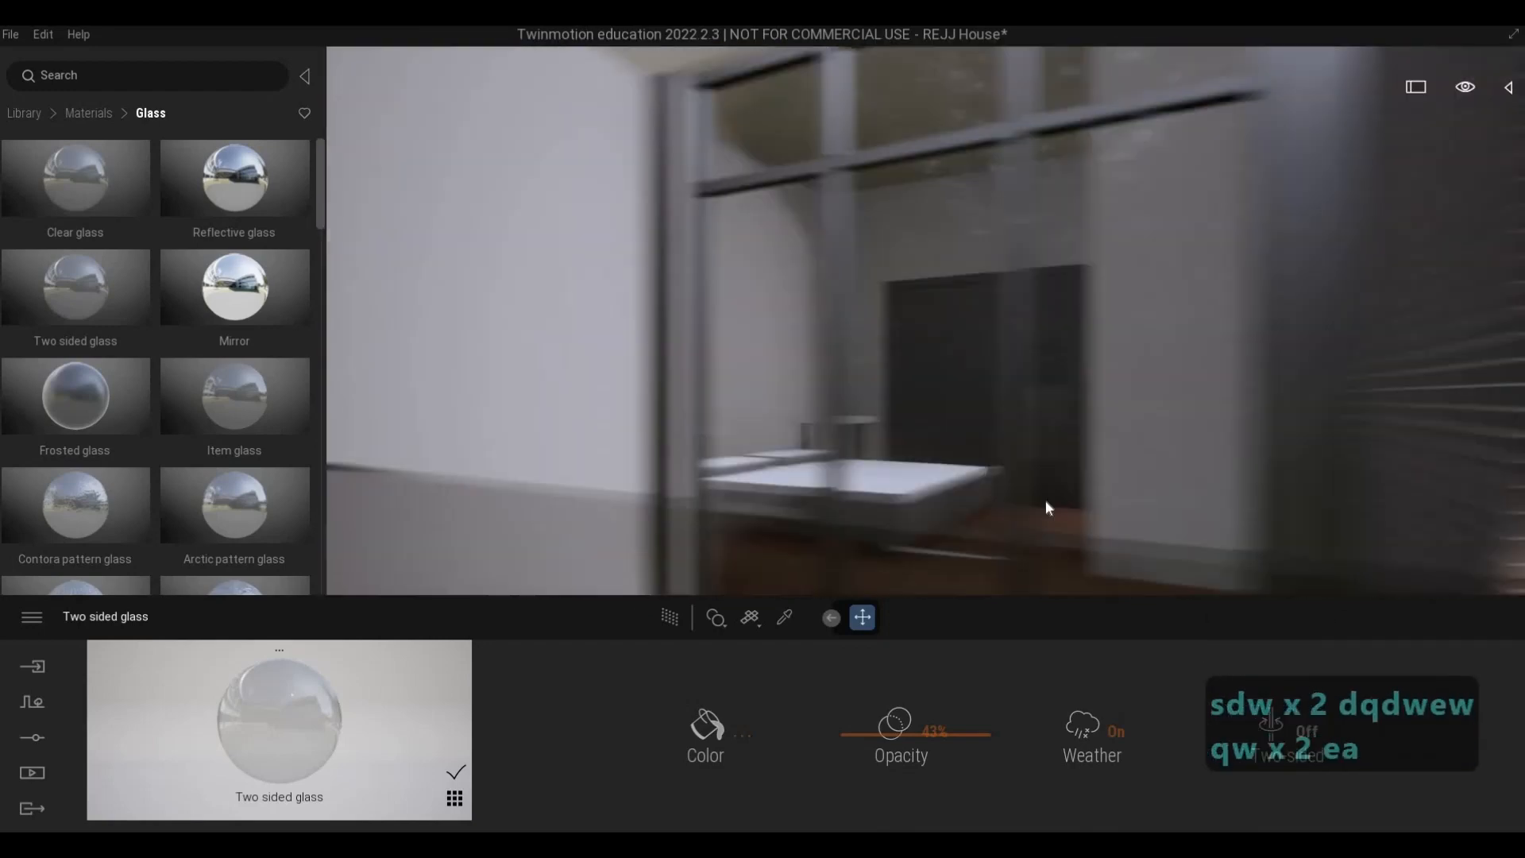
key("q")
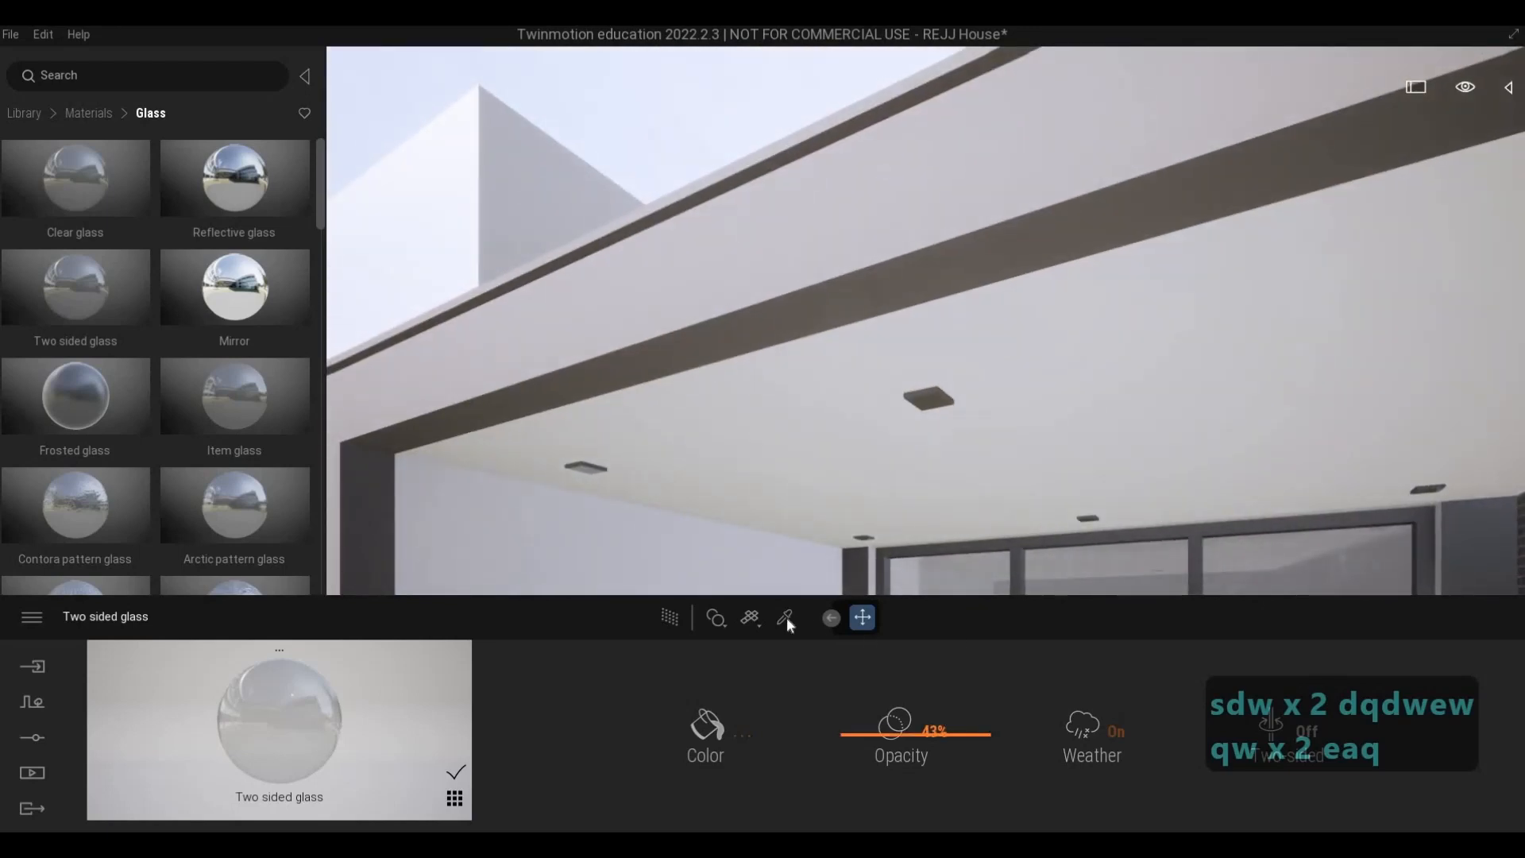
left_click(932, 403)
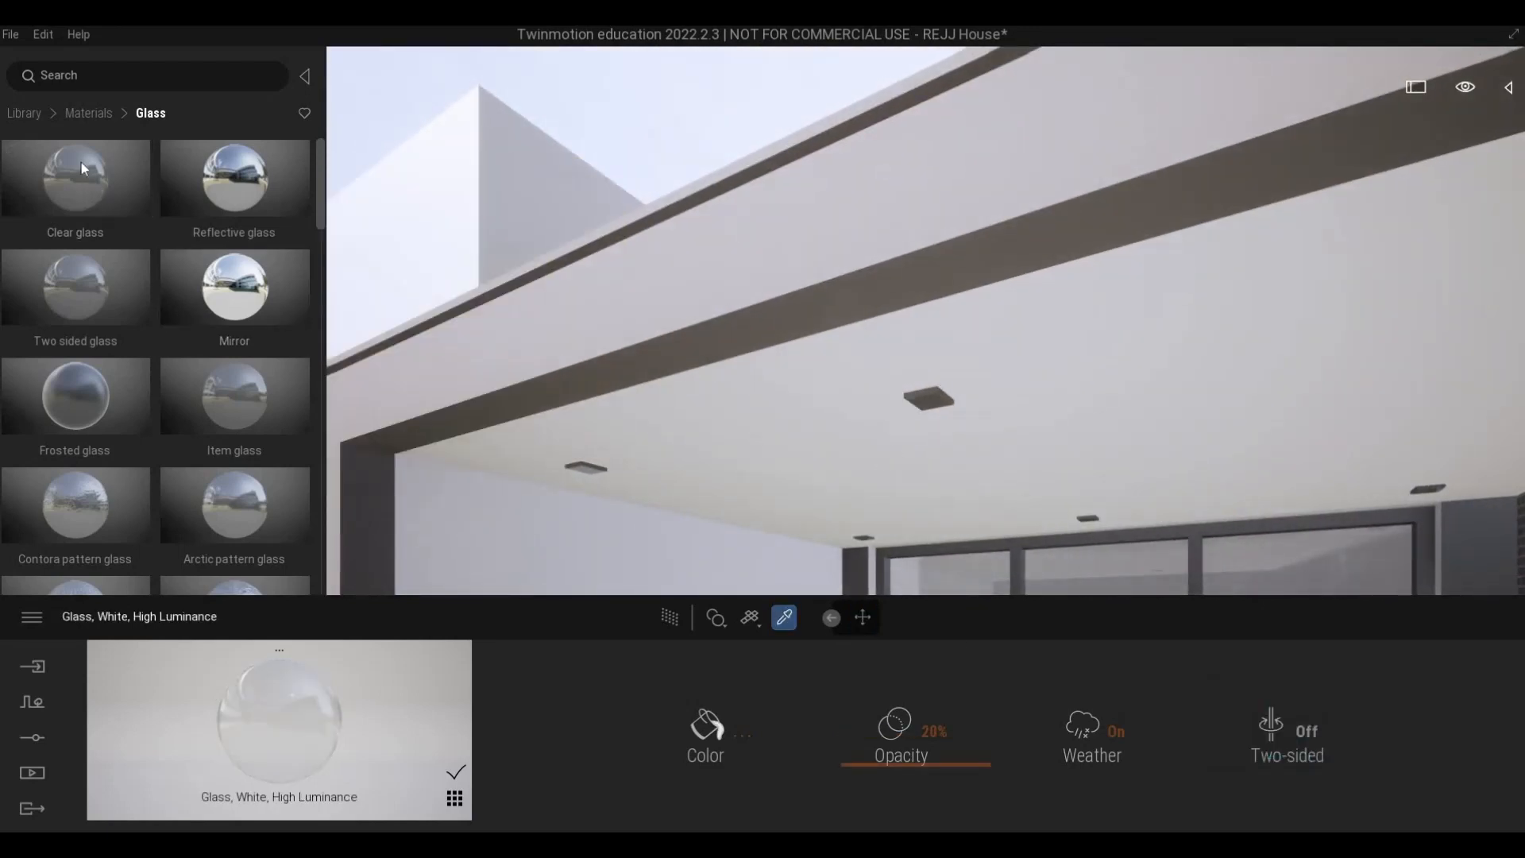
left_click(24, 113)
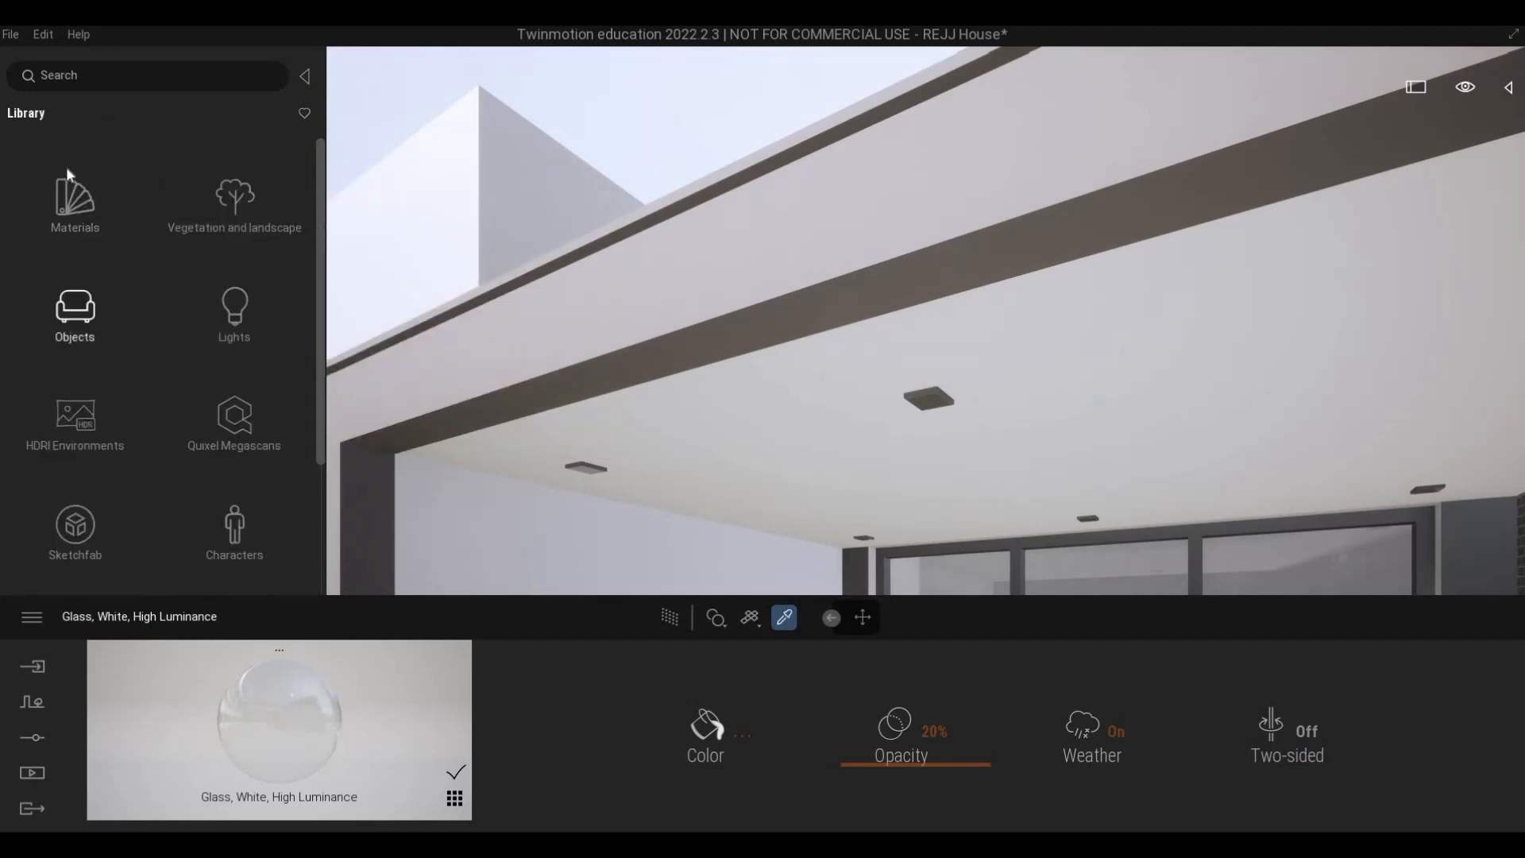
left_click(67, 173)
scroll(106, 423, "down", 5)
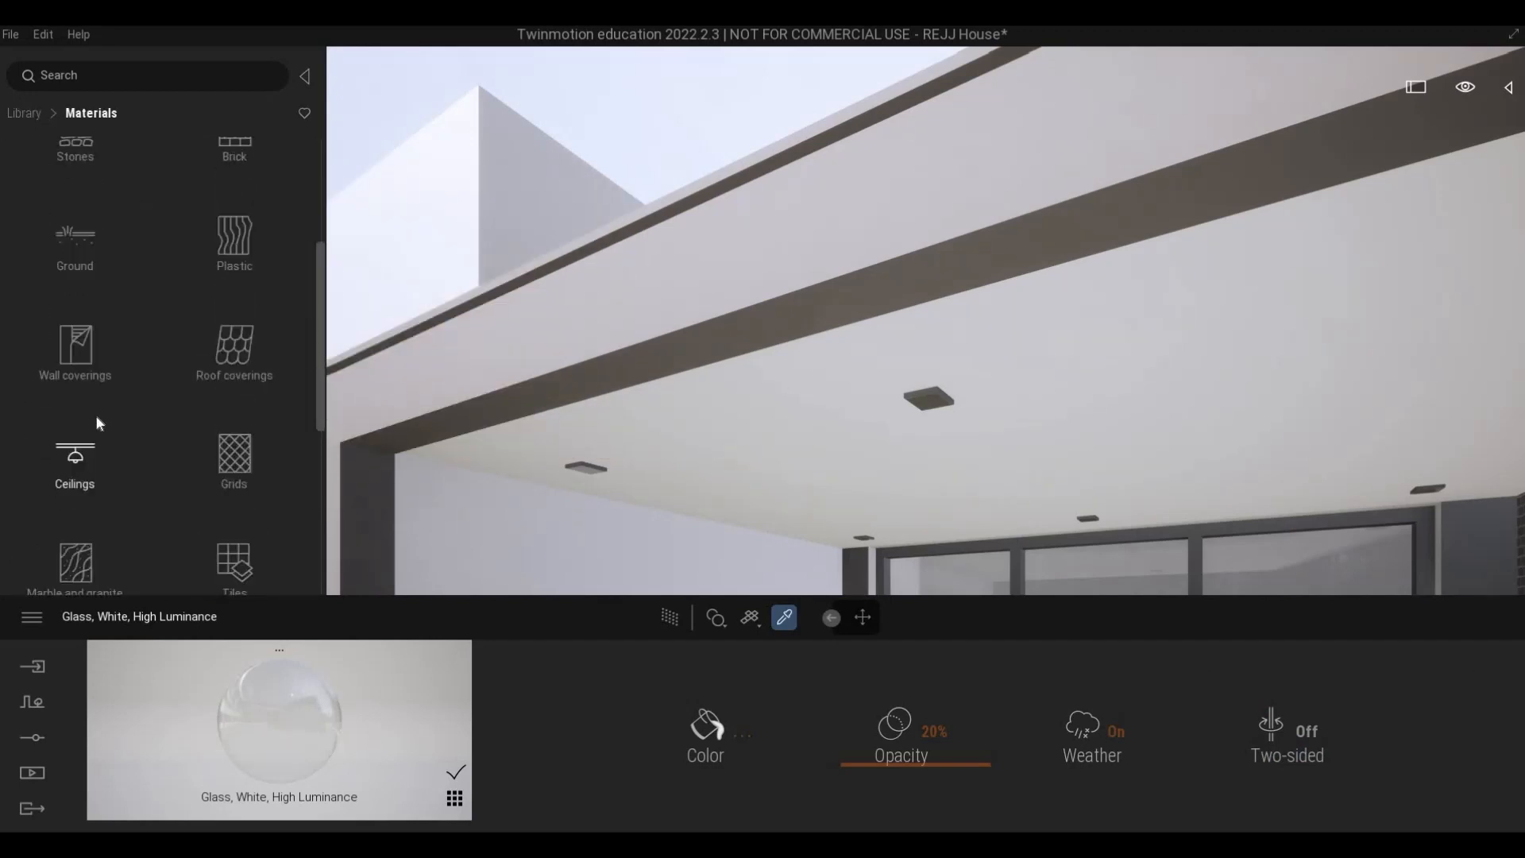
scroll(98, 422, "down", 8)
left_click(75, 326)
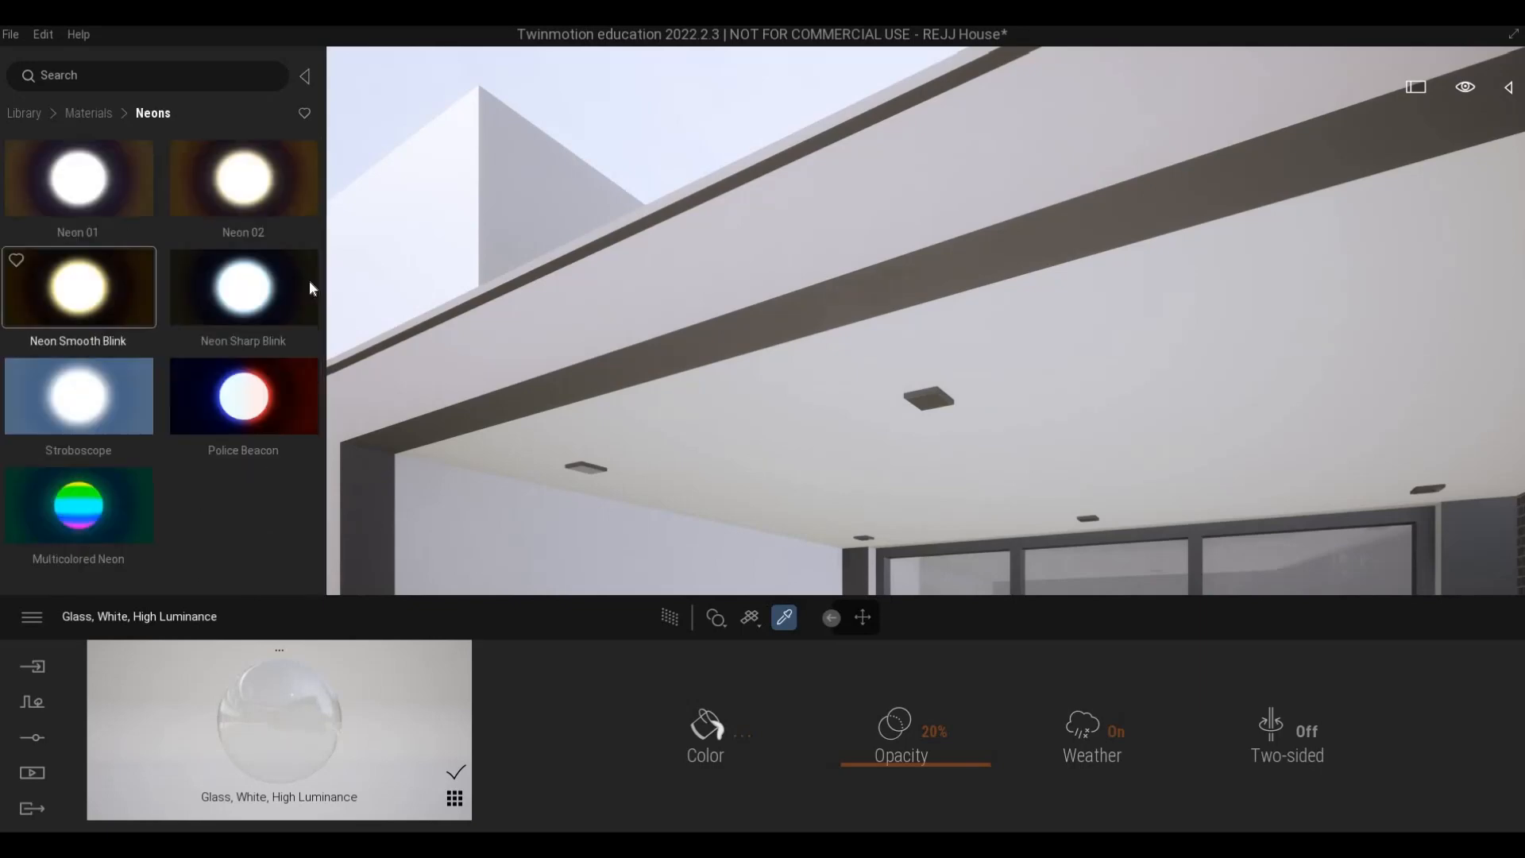
left_click_drag(952, 436, 927, 413)
- Apply the Neon 01 material to the lamp on the boundary wall pillar beside the gate
key("s")
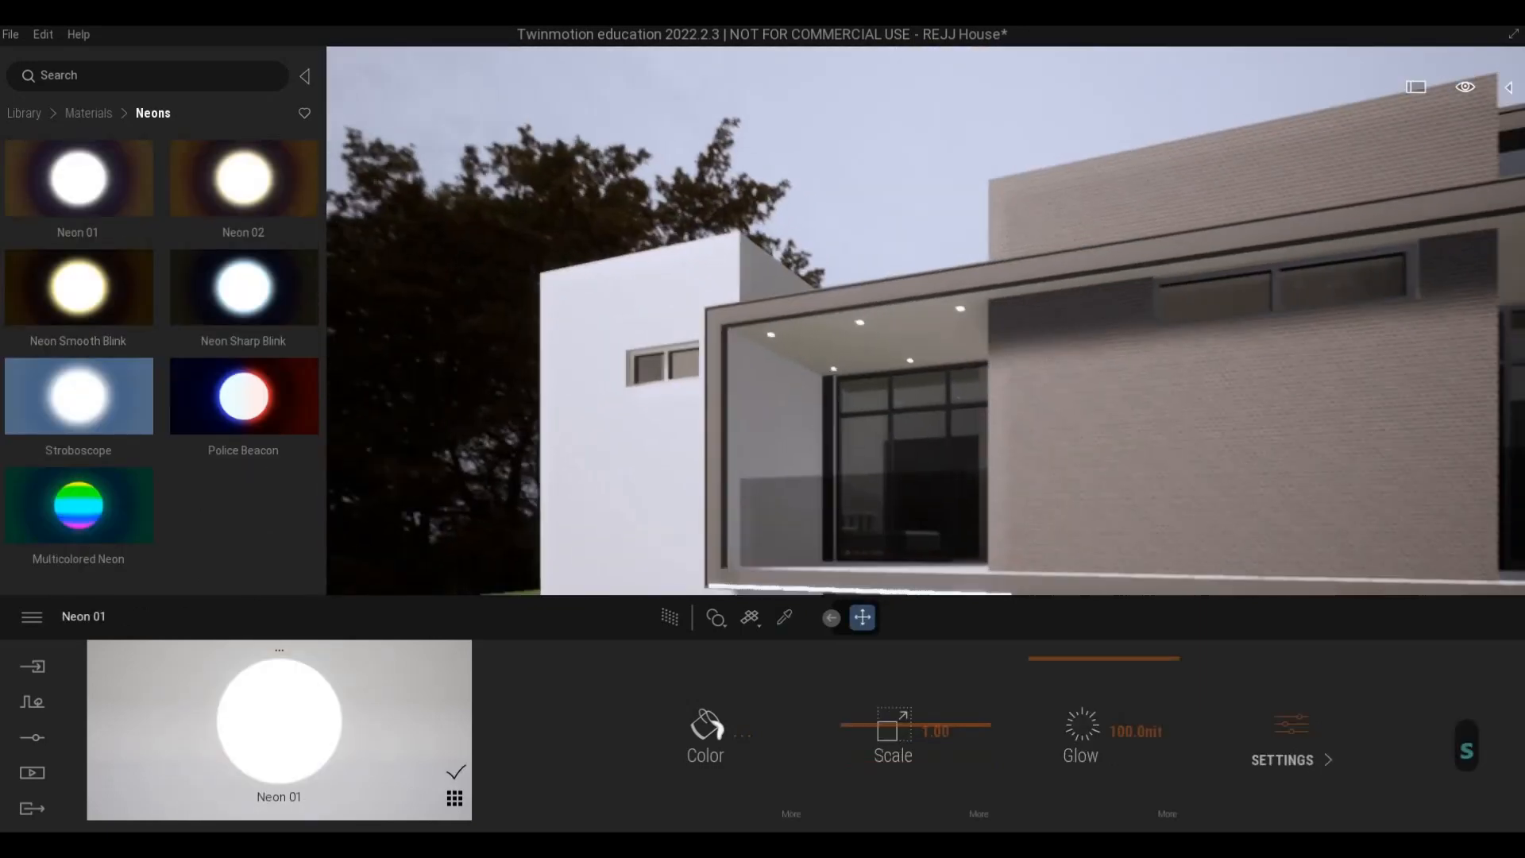
key("e")
key("a")
key("s")
key("w")
key("w")
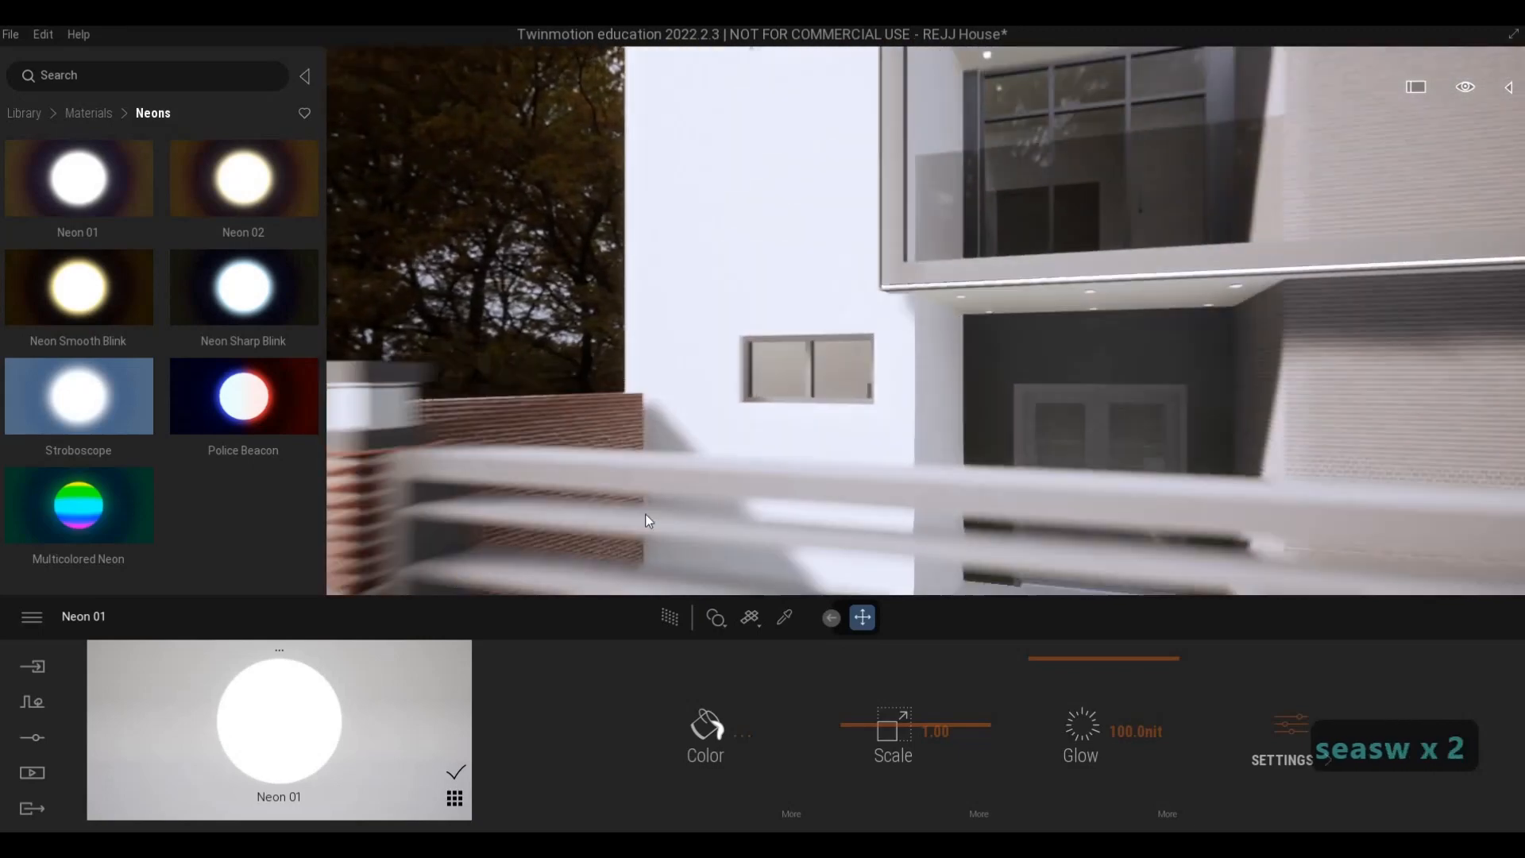
key("a")
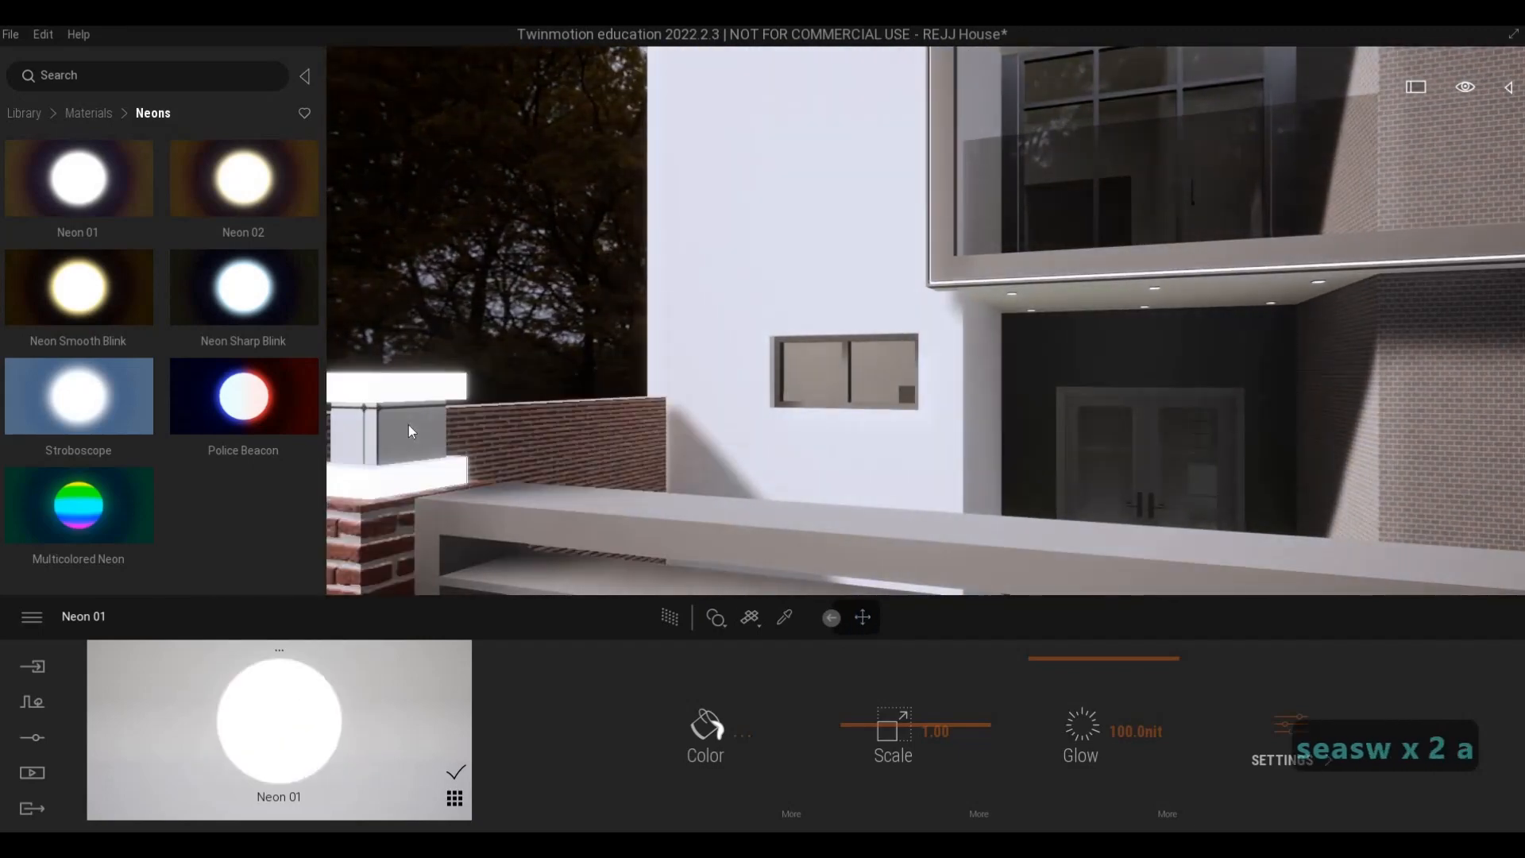
- Inspect the lit downlights and pillar lamps along the front of the house
key("d")
key("w")
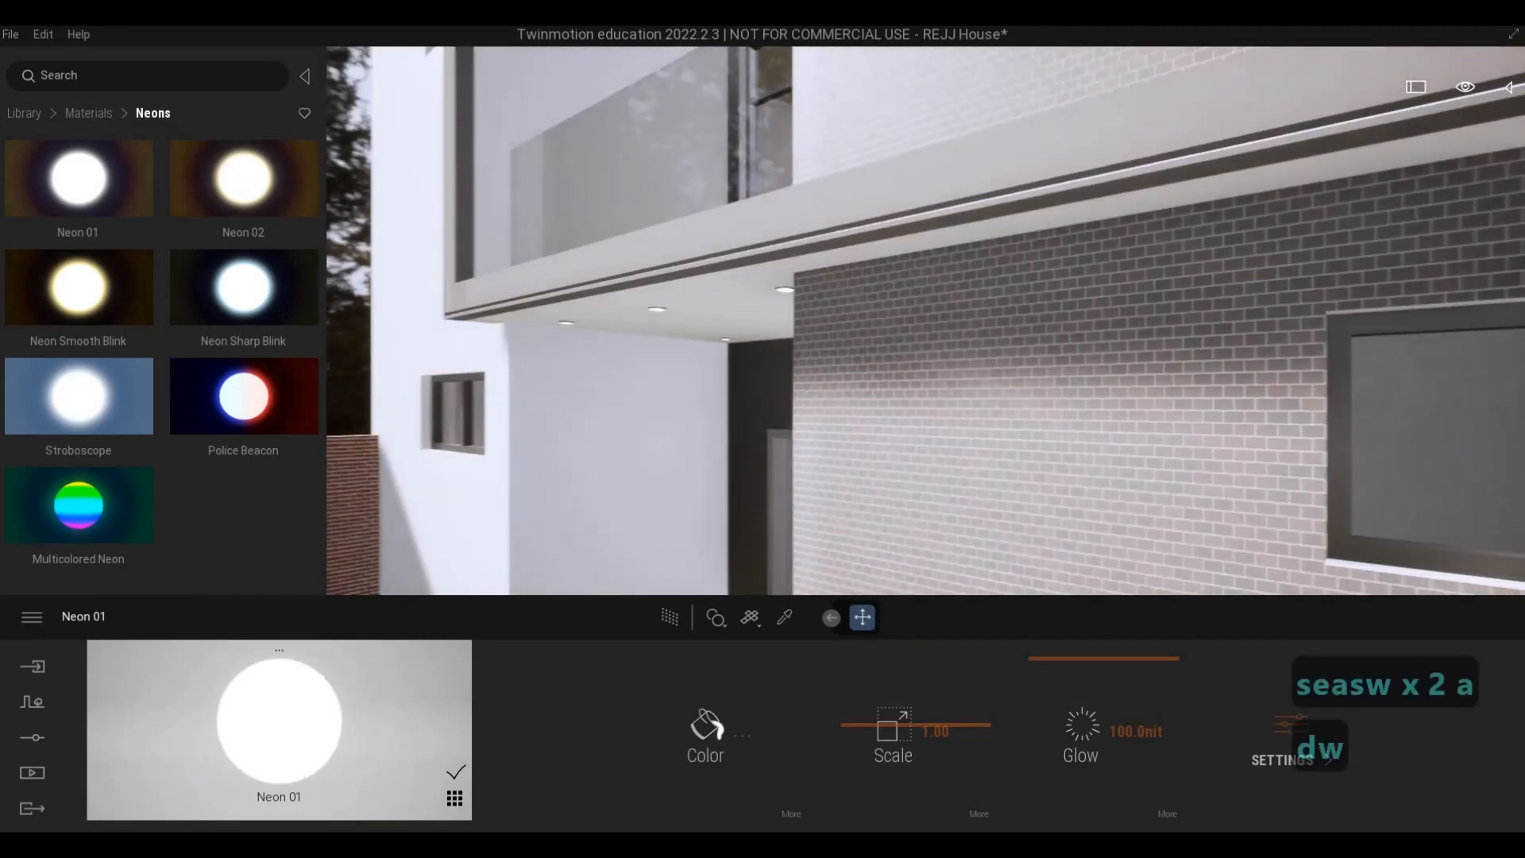
key("a")
key("q")
key("w")
key("s")
key("d")
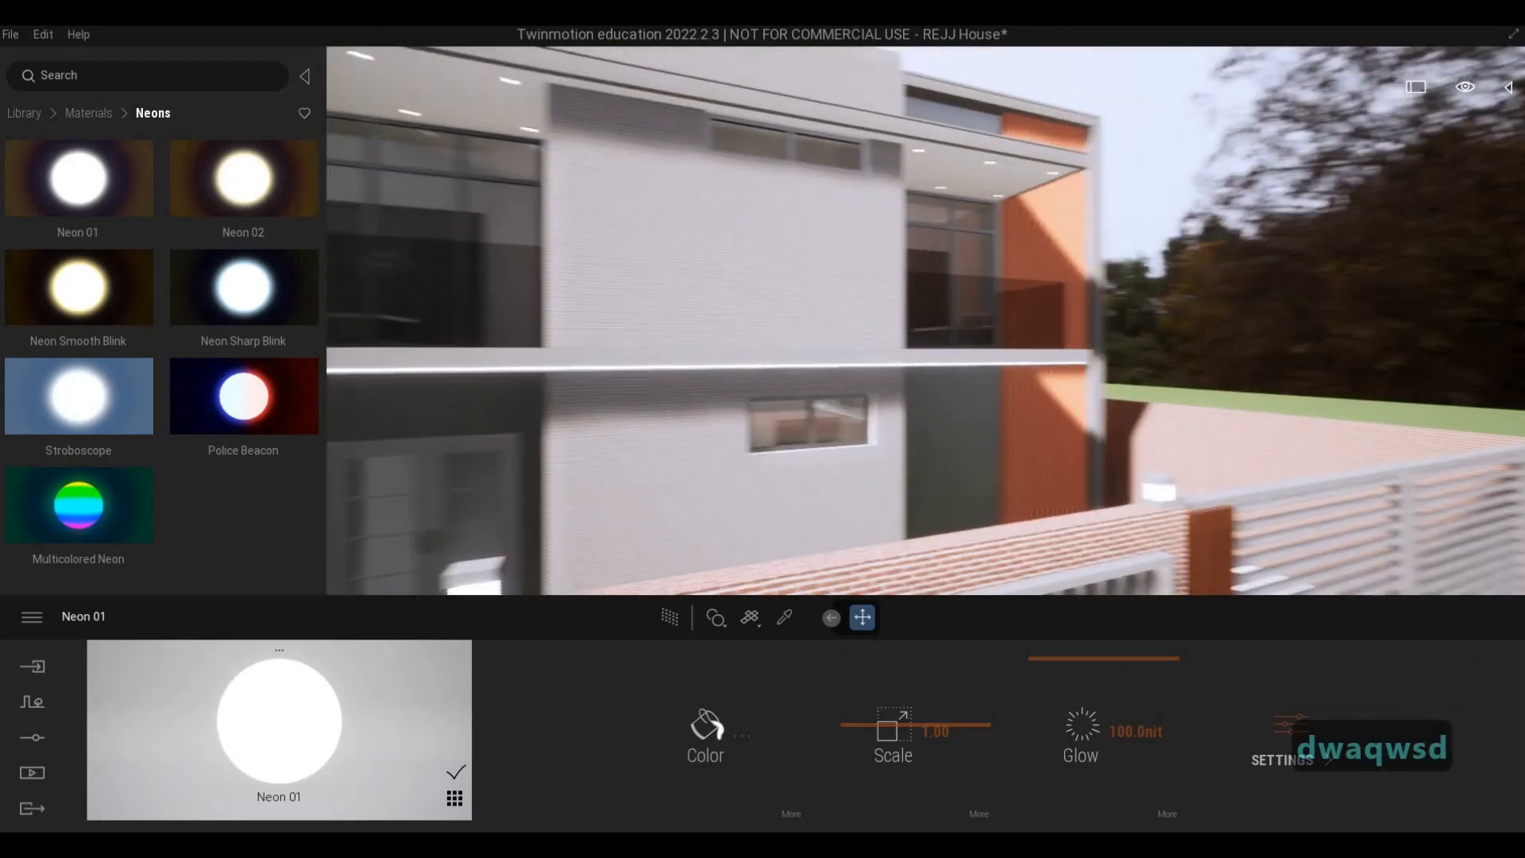
- Sample the balcony downlight's frame material, Polyethylene, Low Density, and turn on its metalness
key("w")
key("w")
key("w")
key("w")
key("q")
key("w")
key("w")
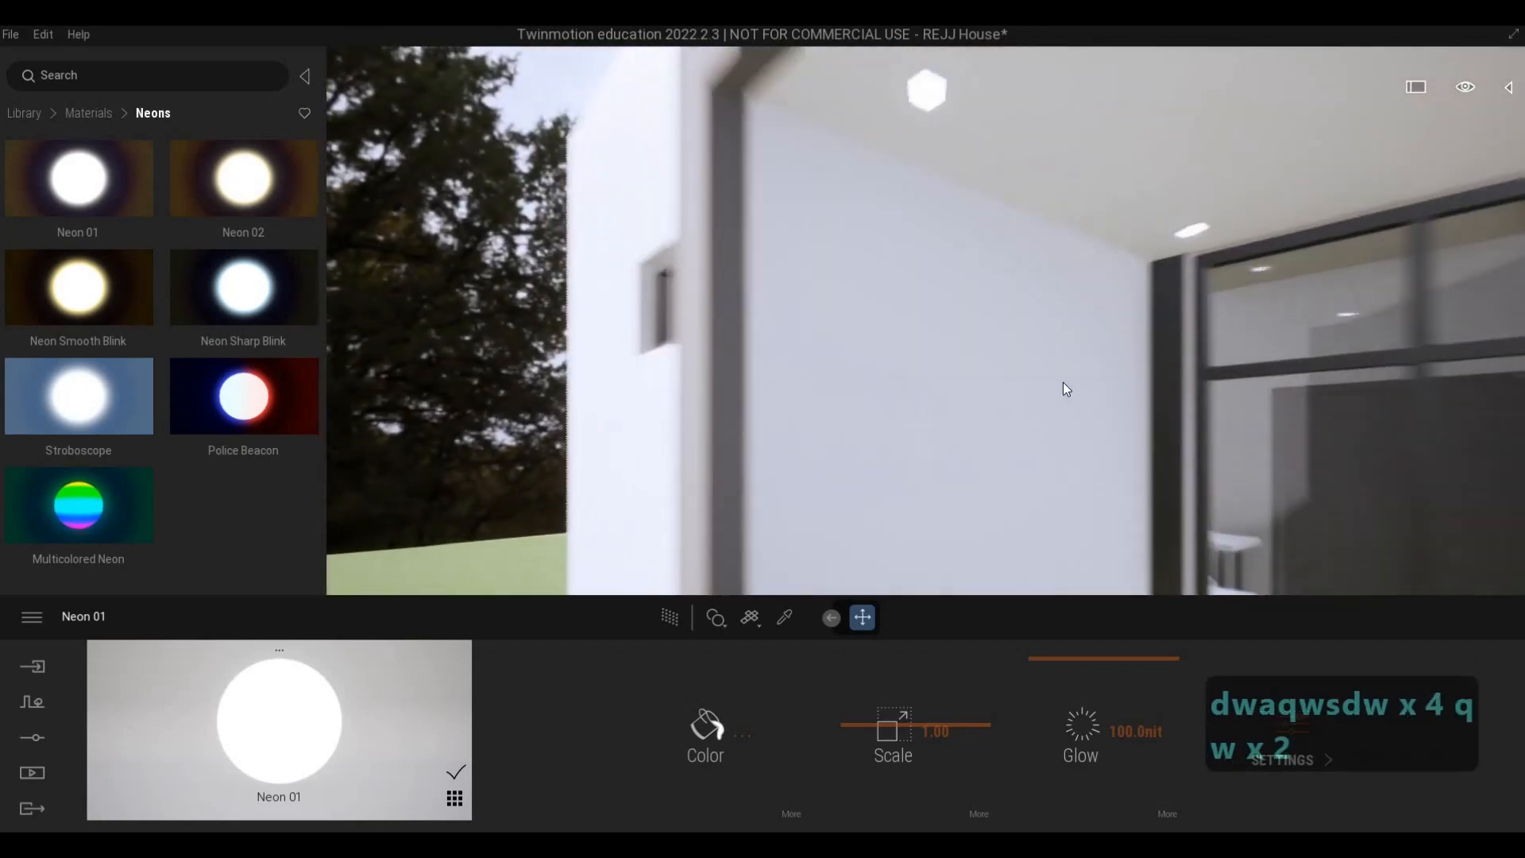
key("q")
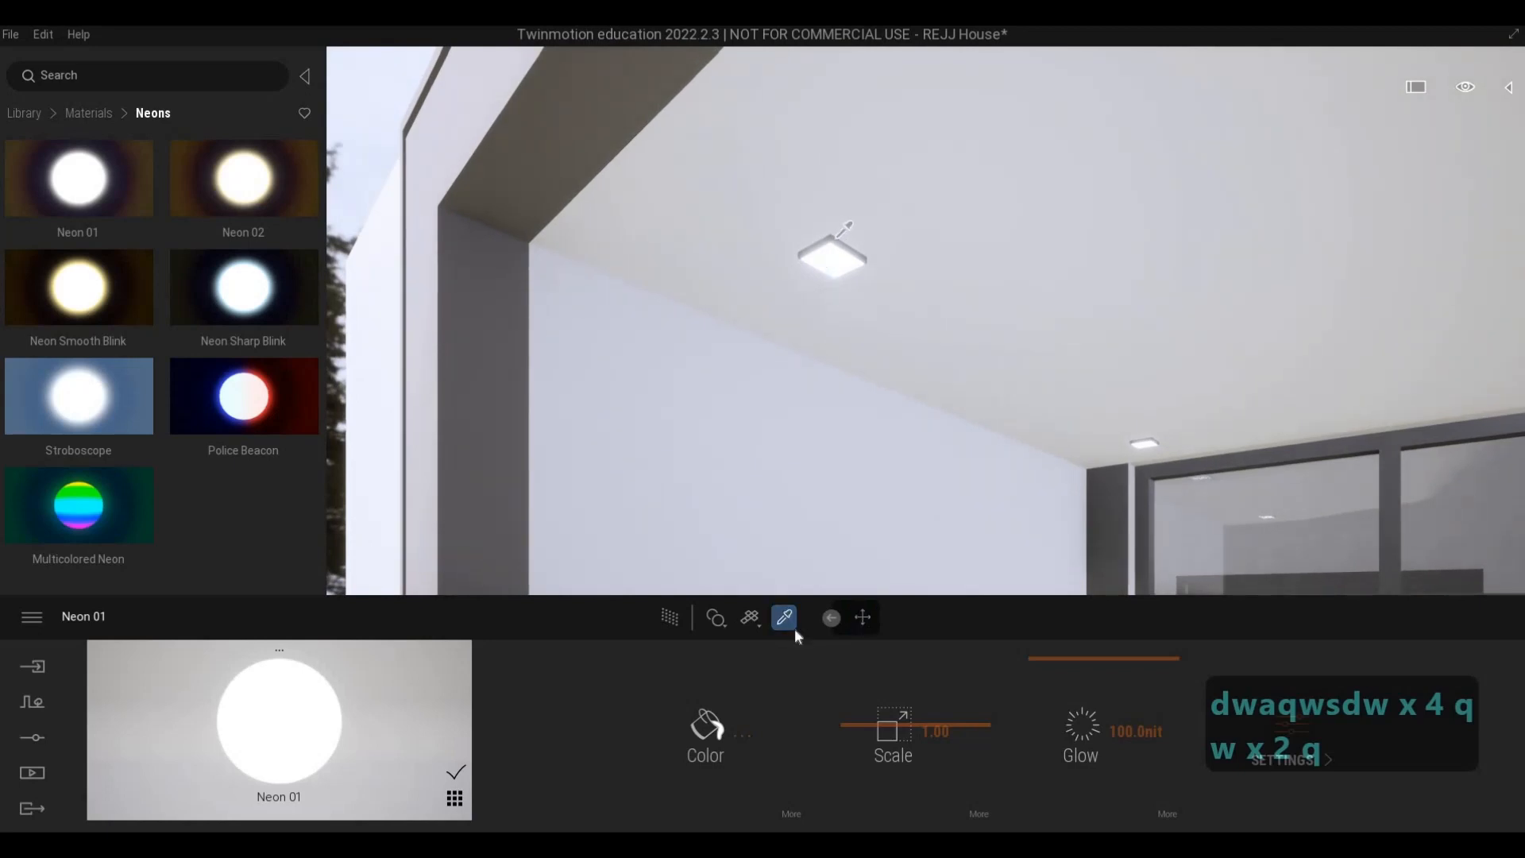
left_click(1381, 744)
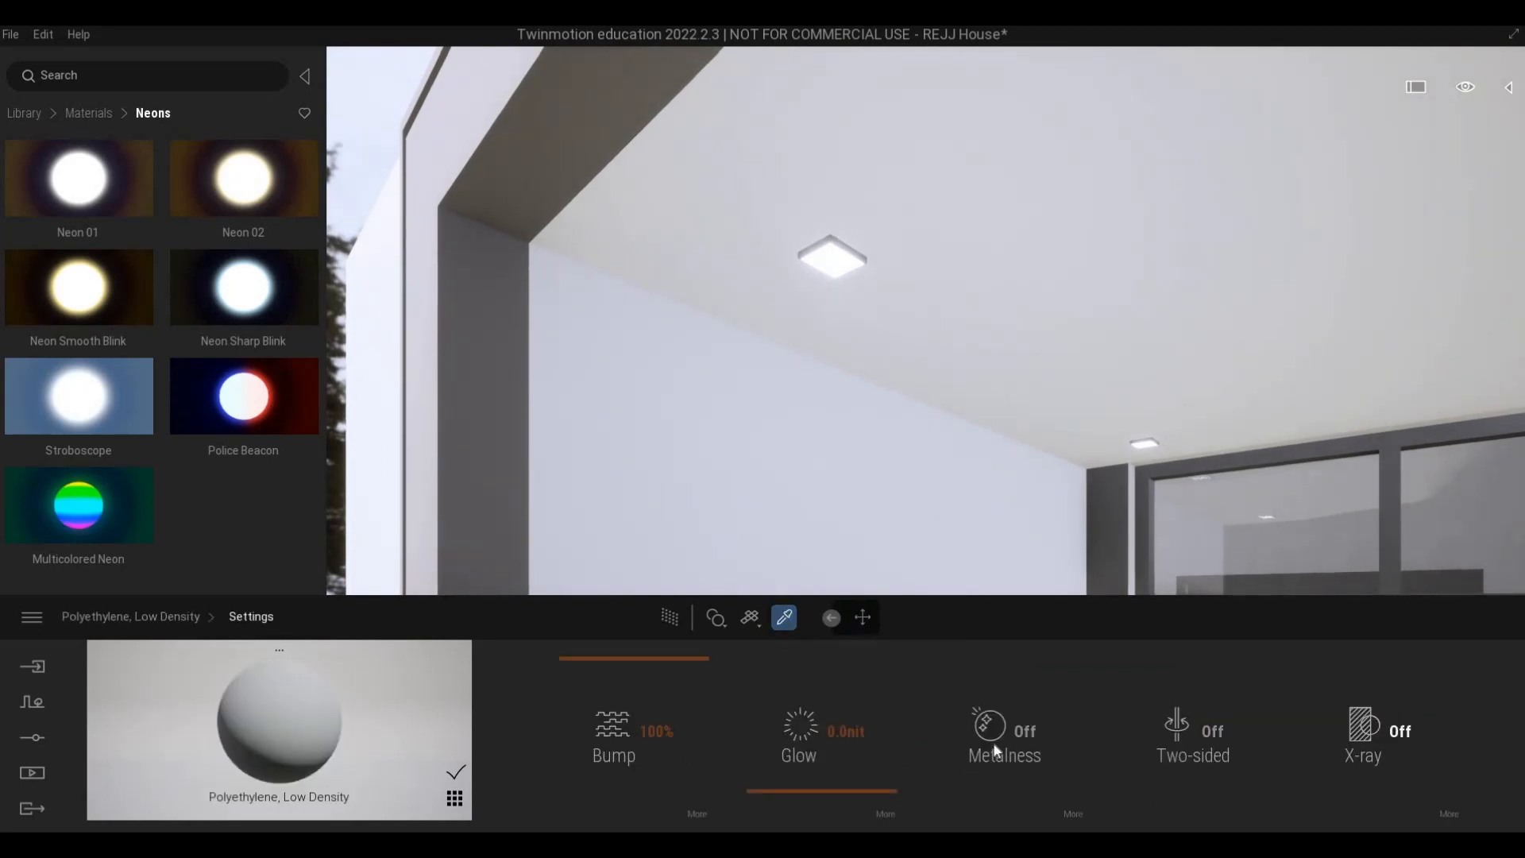
left_click(1025, 732)
- Sample the Aluminum 7075 material on the pillar lamp's cap and turn on its metalness
key("s")
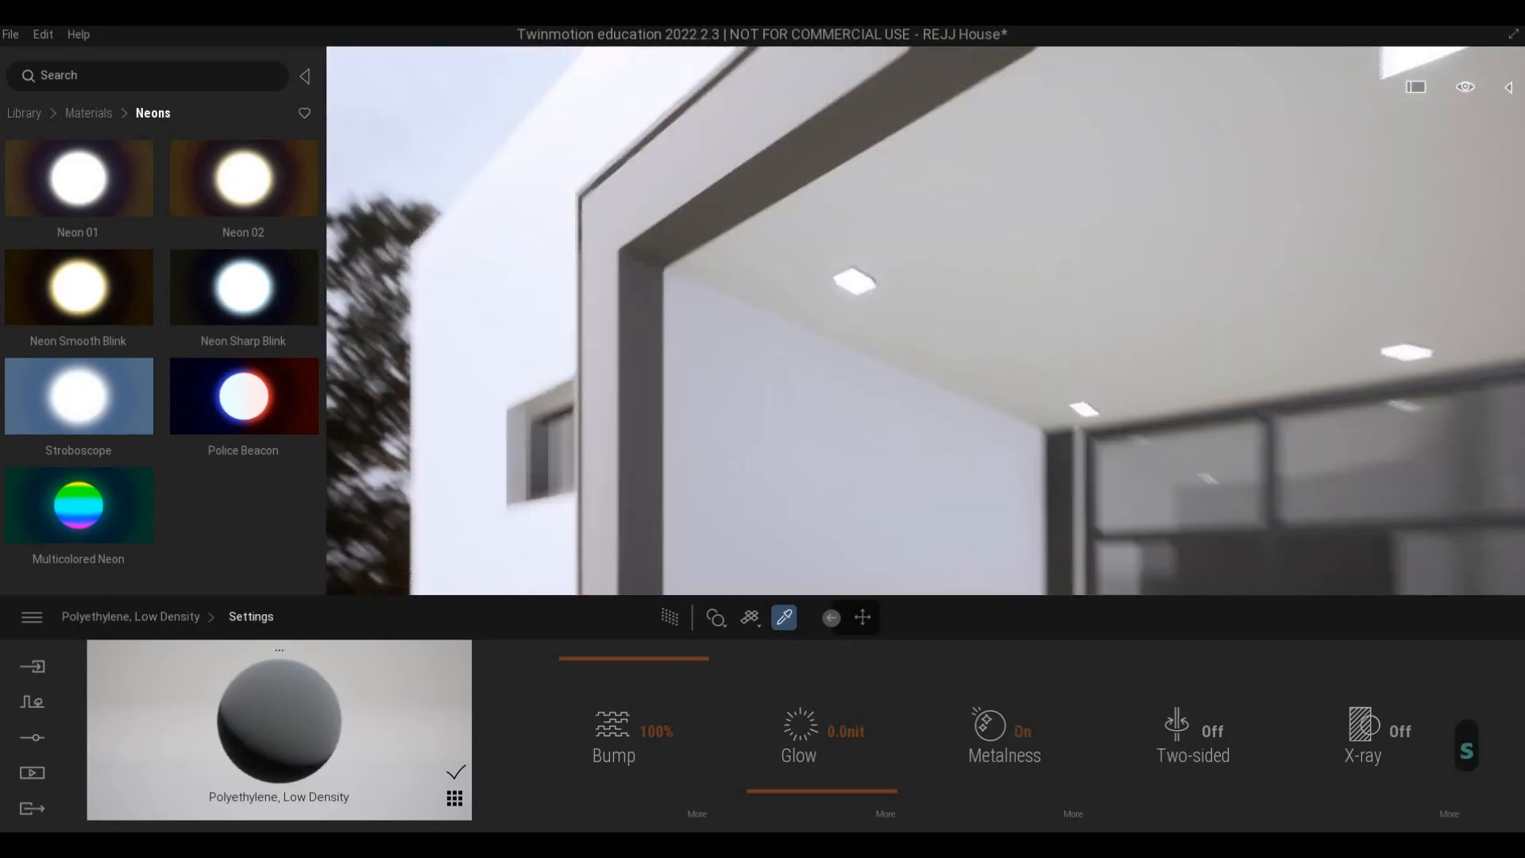
key("a")
right_click_drag(978, 318, 887, 324)
key("d")
key("s")
key("s")
key("s")
key("s")
key("s")
key("e")
key("w")
key("w")
key("w")
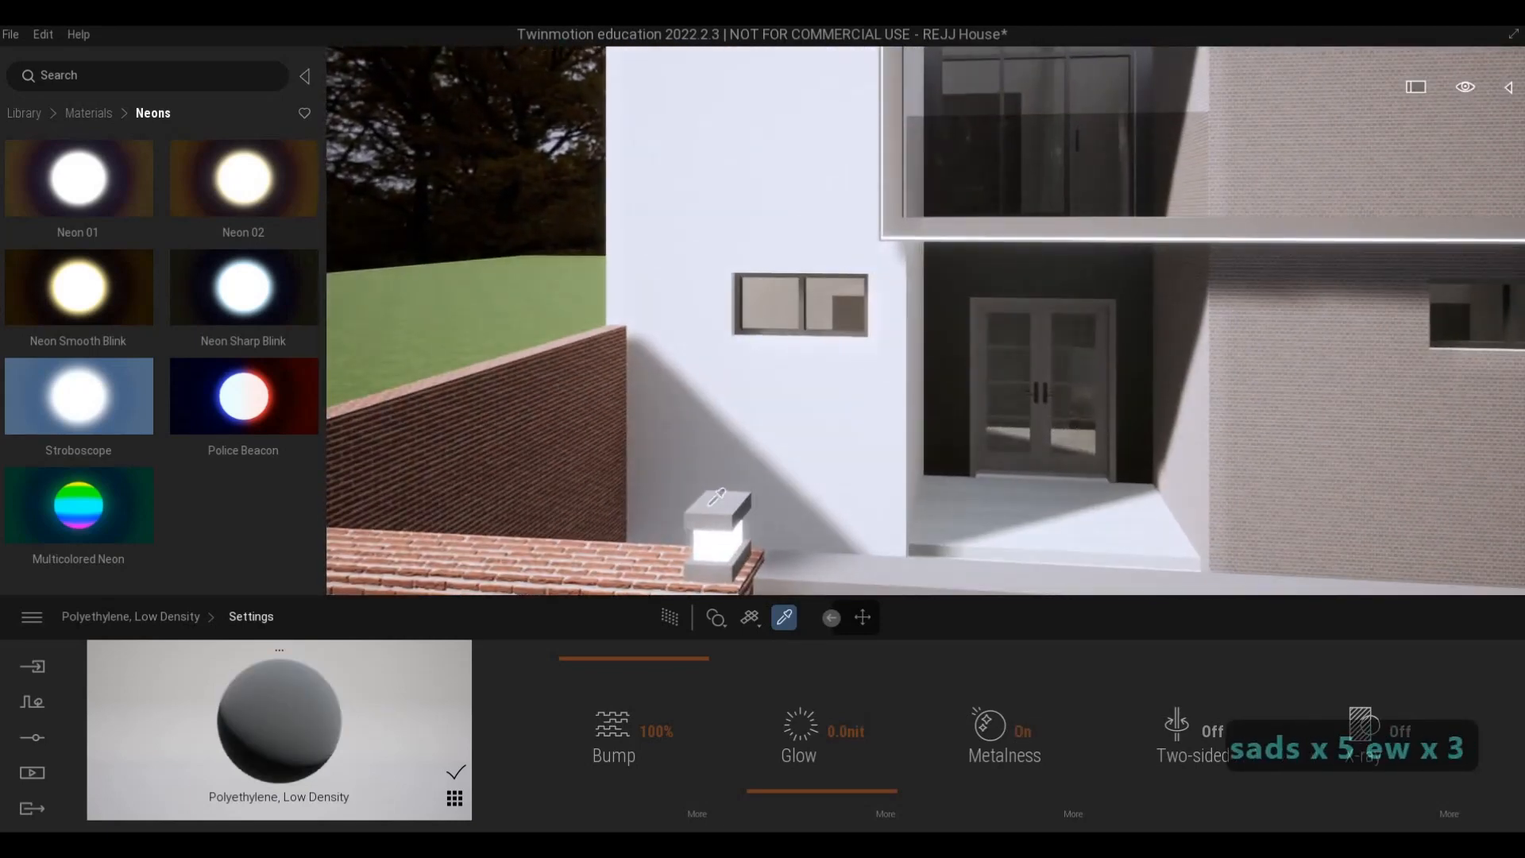
left_click(718, 497)
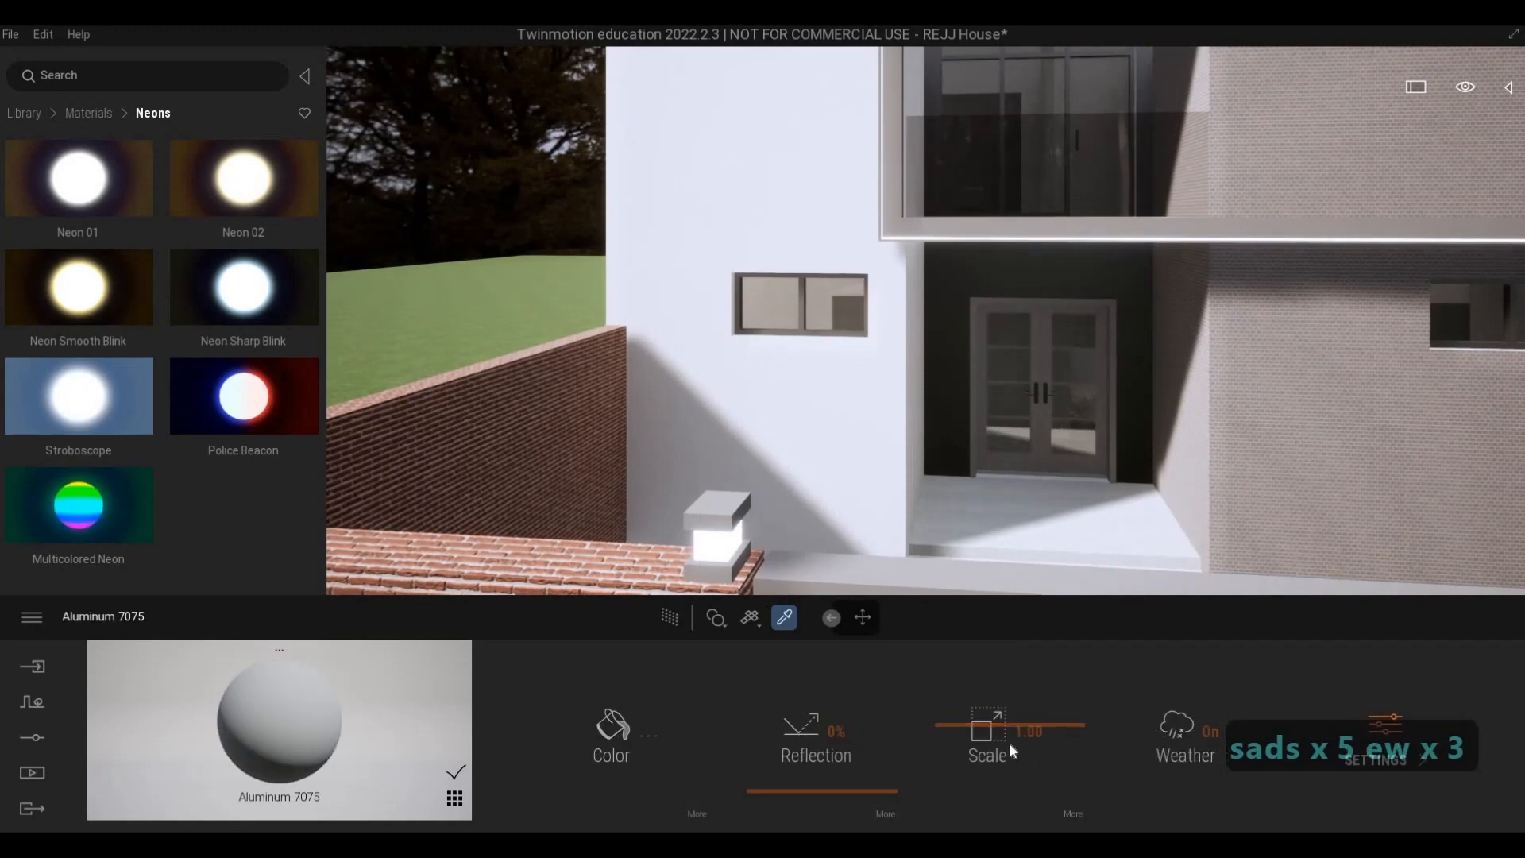
- Sample the Aluminum 3003-H12 material on the front gate and turn on its metalness
key("d")
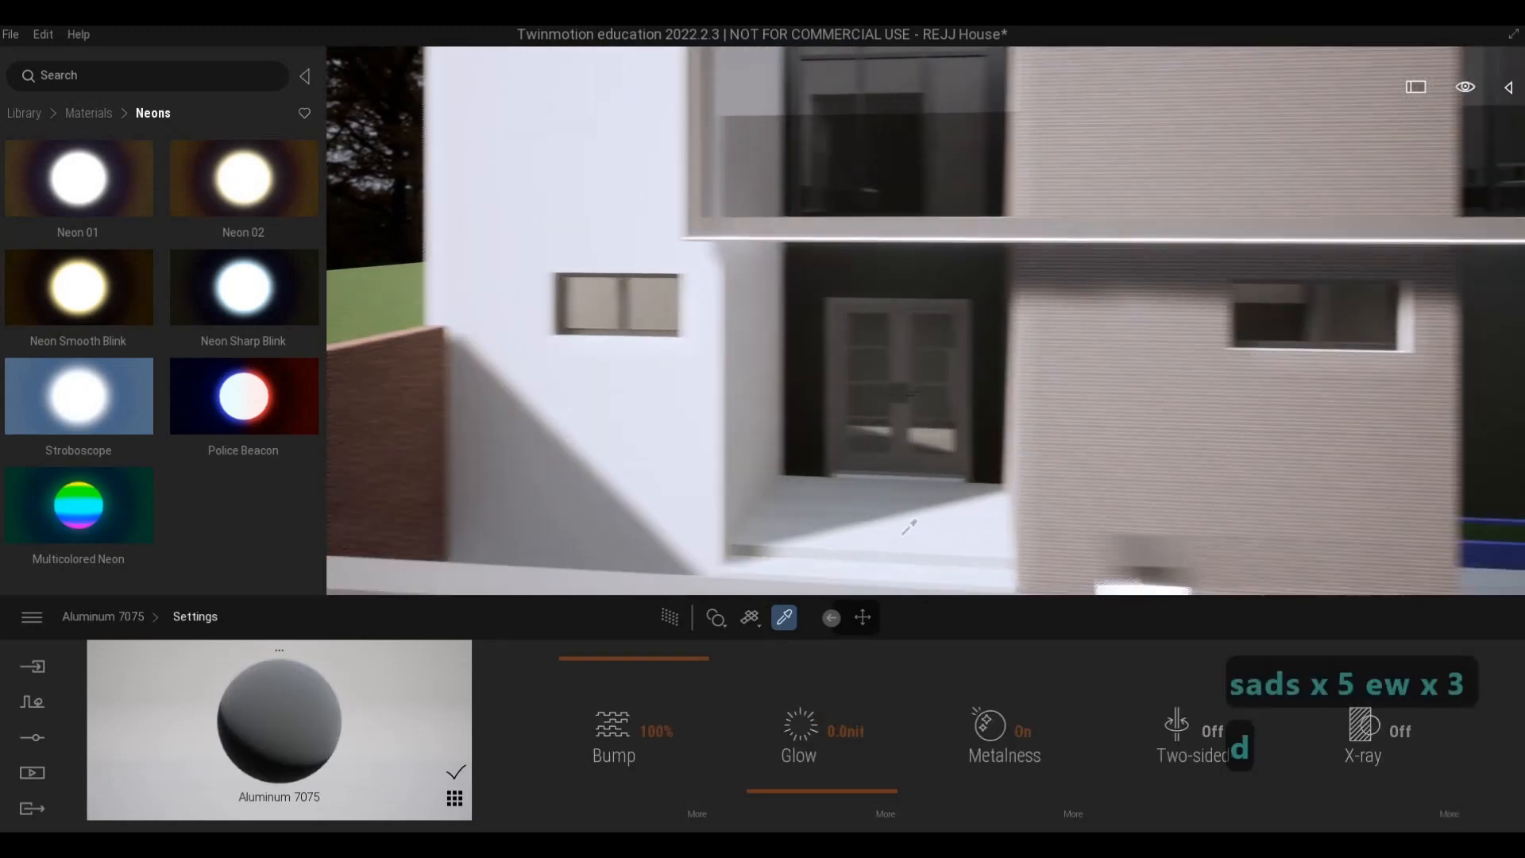
key("e")
left_click(711, 469)
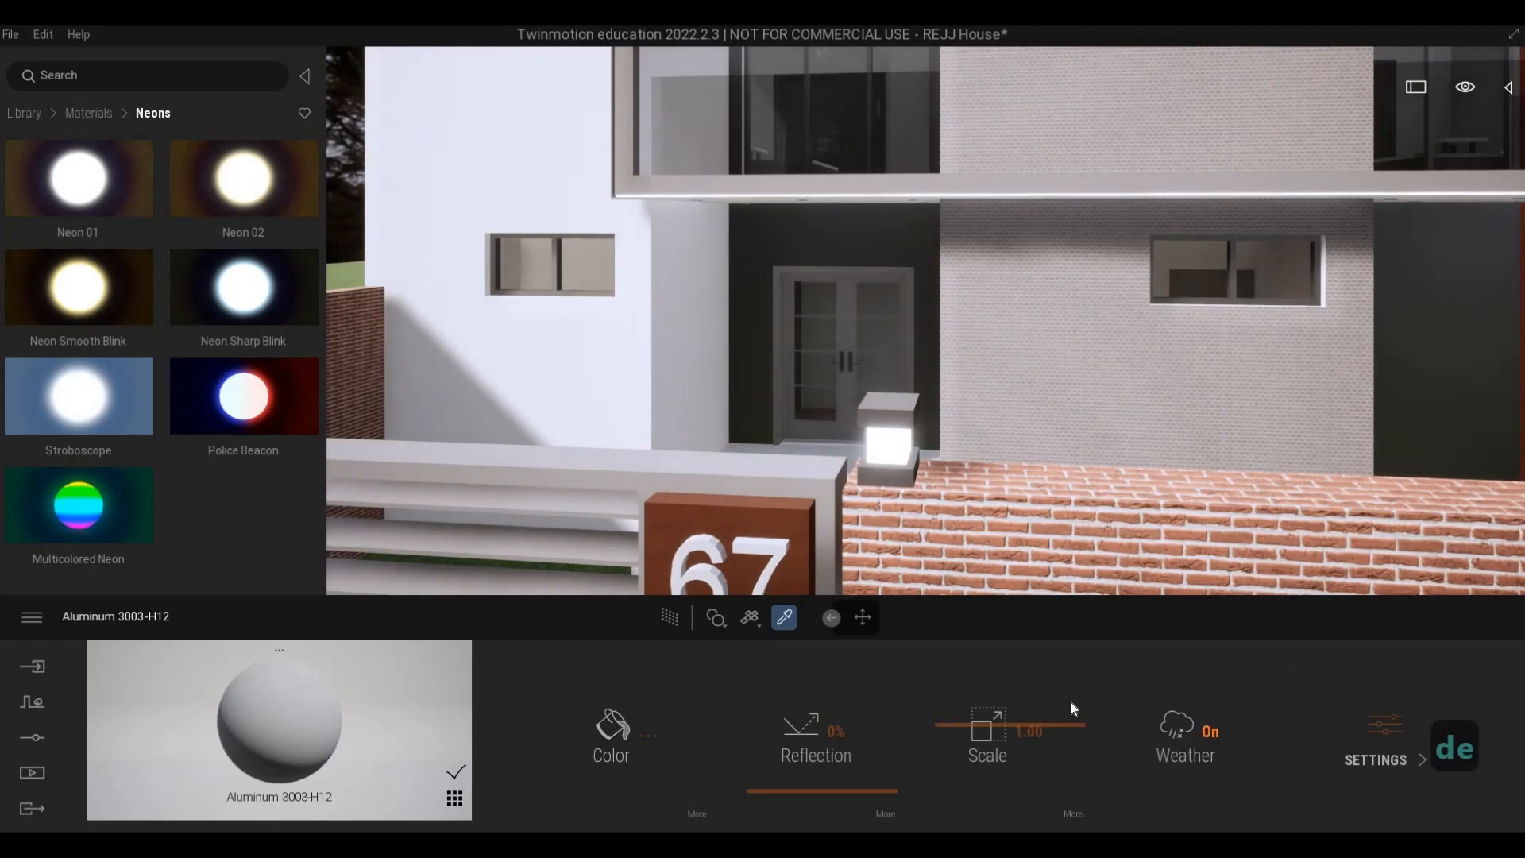
left_click(1376, 754)
- Apply the Neon 01 material to the vertical light strip in the frame beside the orange cladding
key("s")
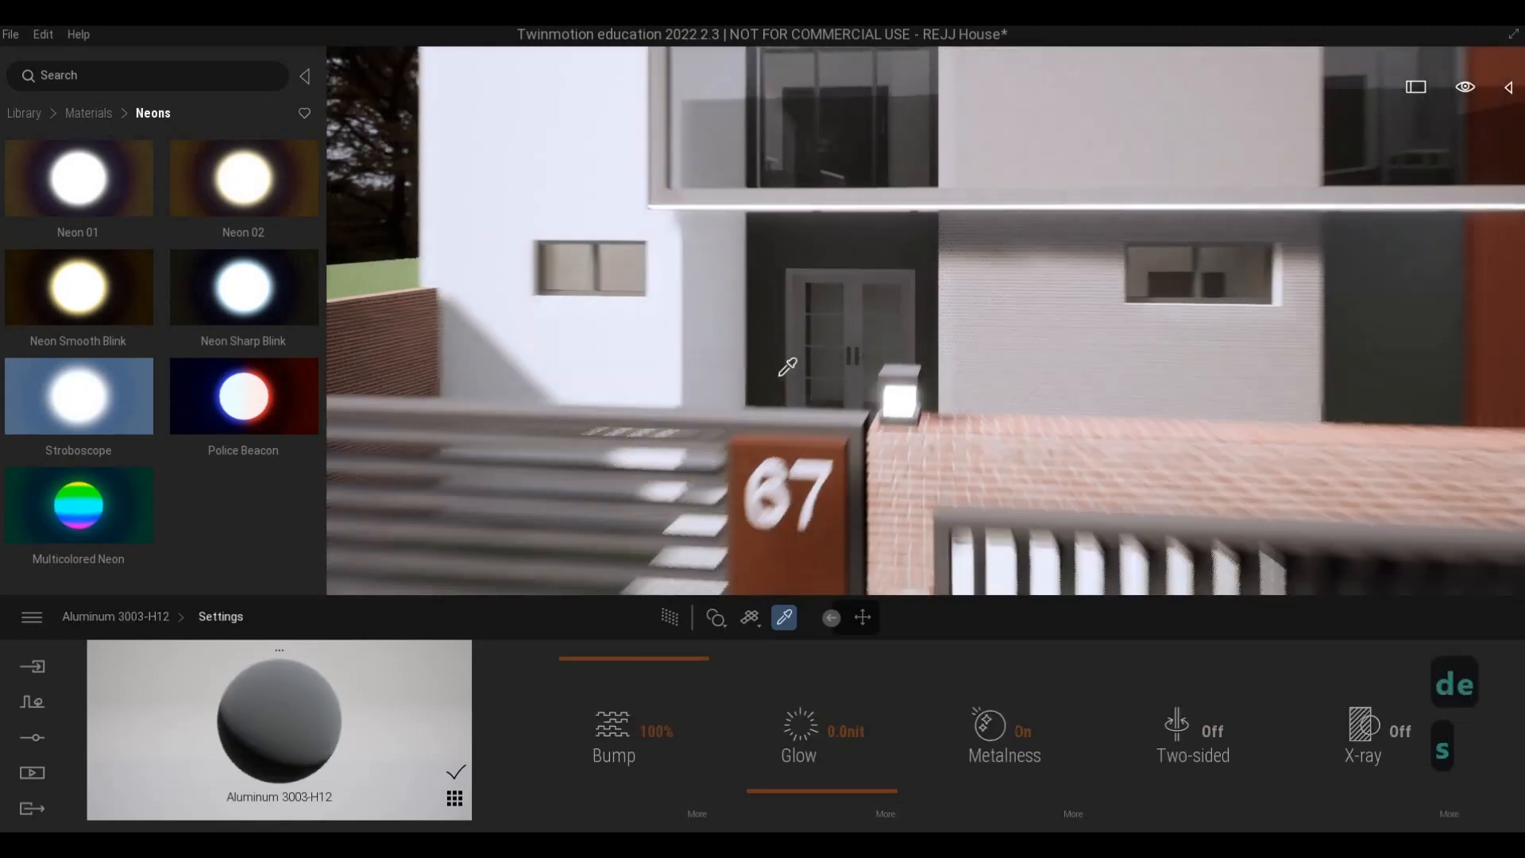
key("d")
key("w")
key("s")
key("d")
key("w")
key("d")
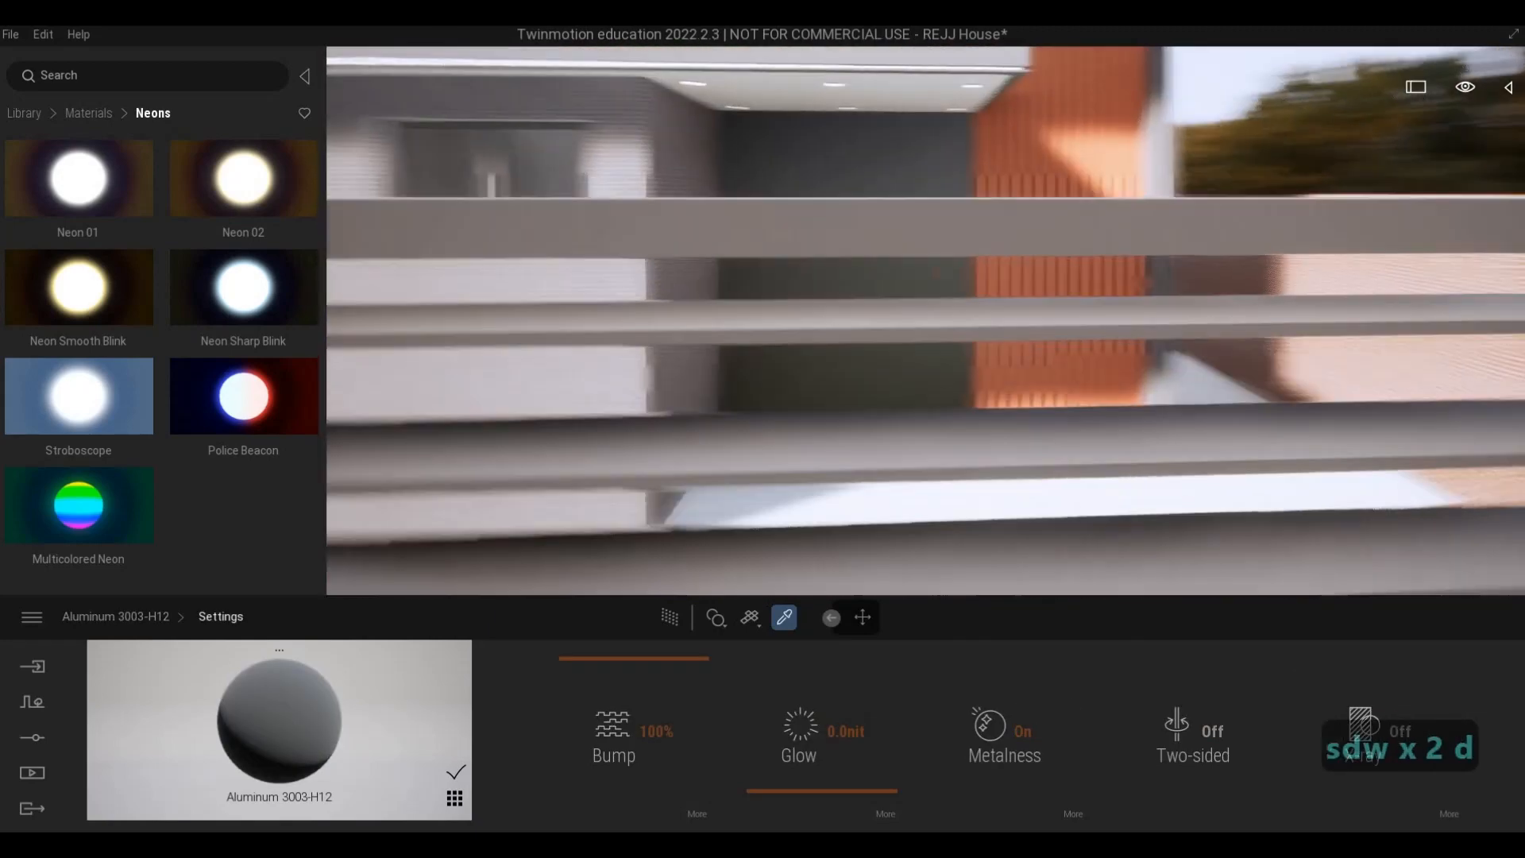
key("a")
key("q")
key("d")
key("w")
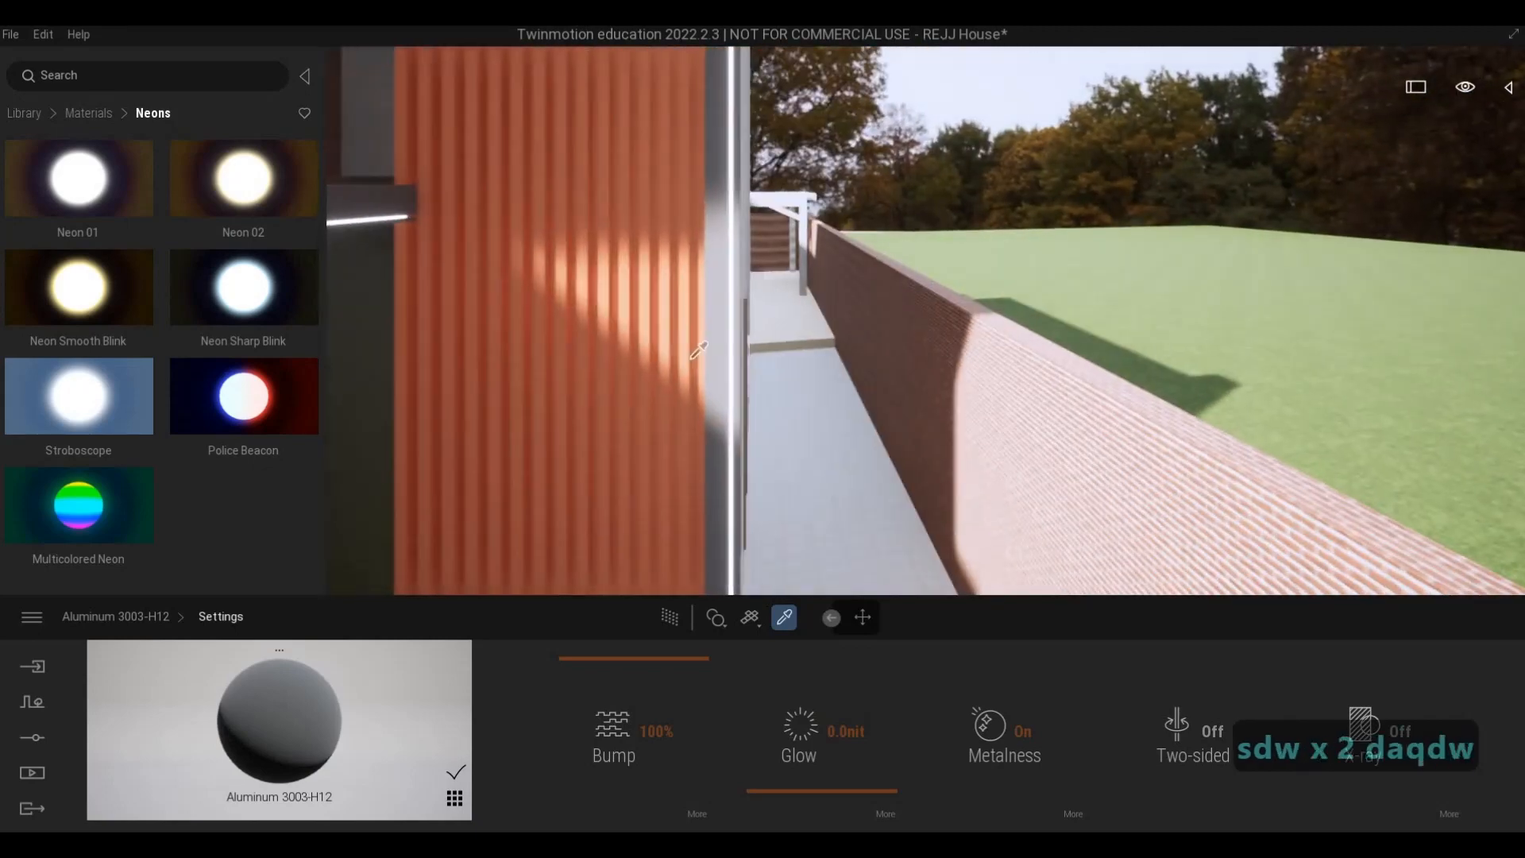
key("a")
key("w")
key("a")
key("w")
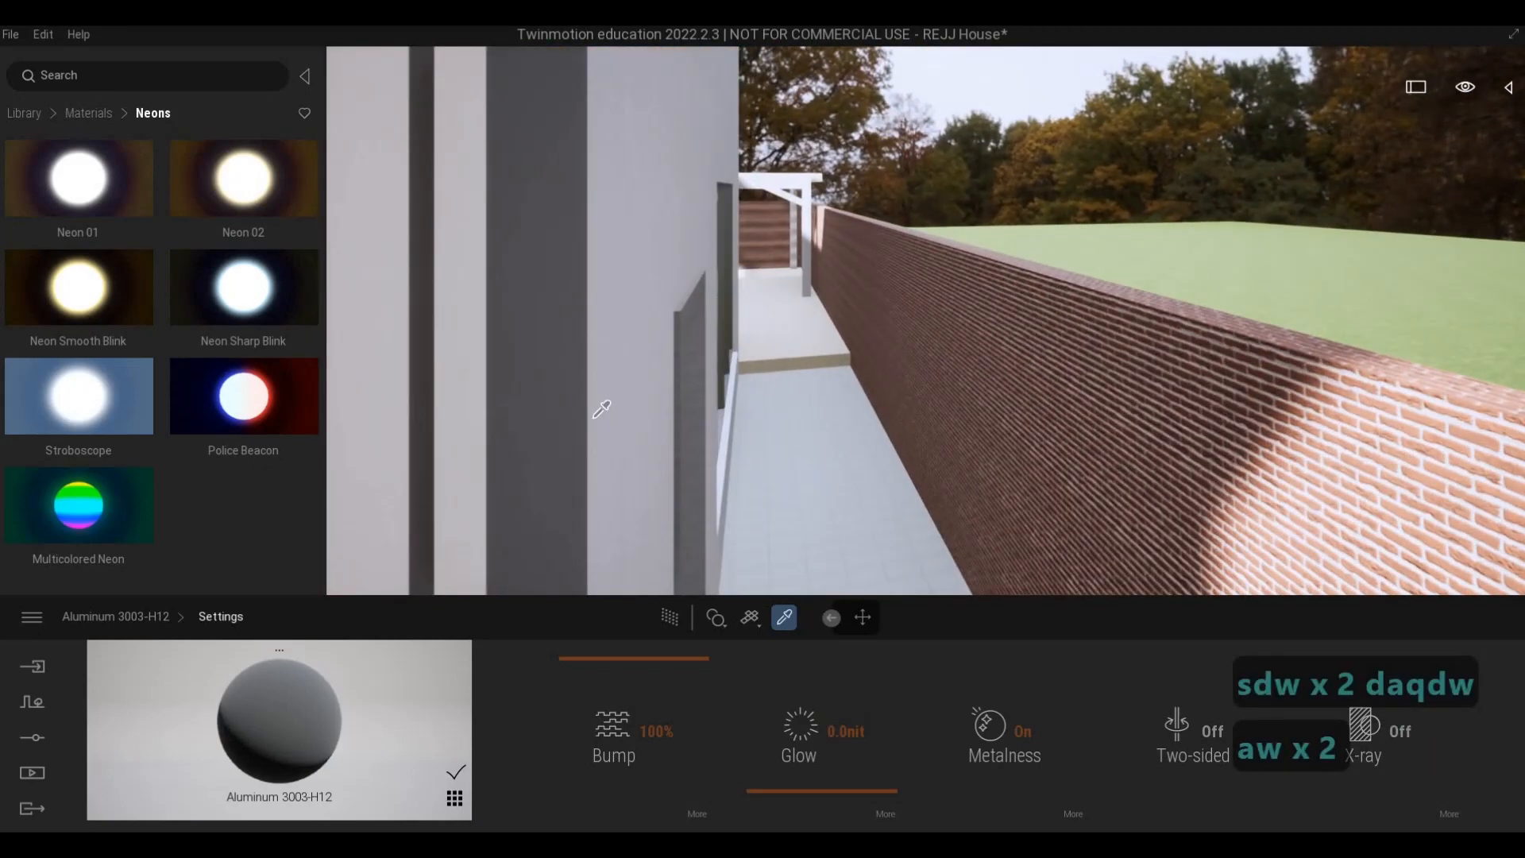
key("a")
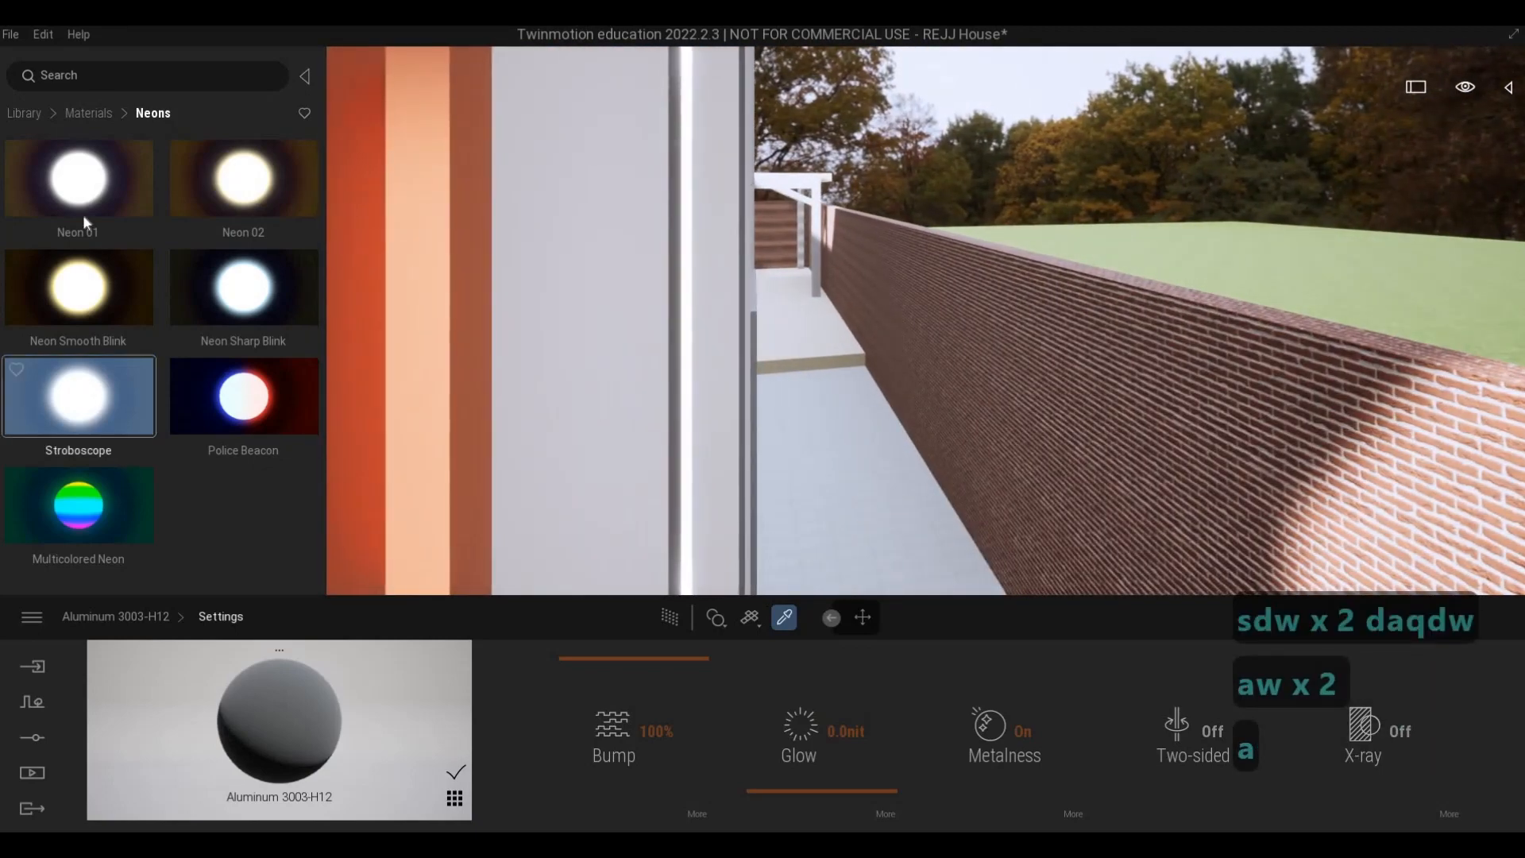
left_click_drag(79, 179, 687, 377)
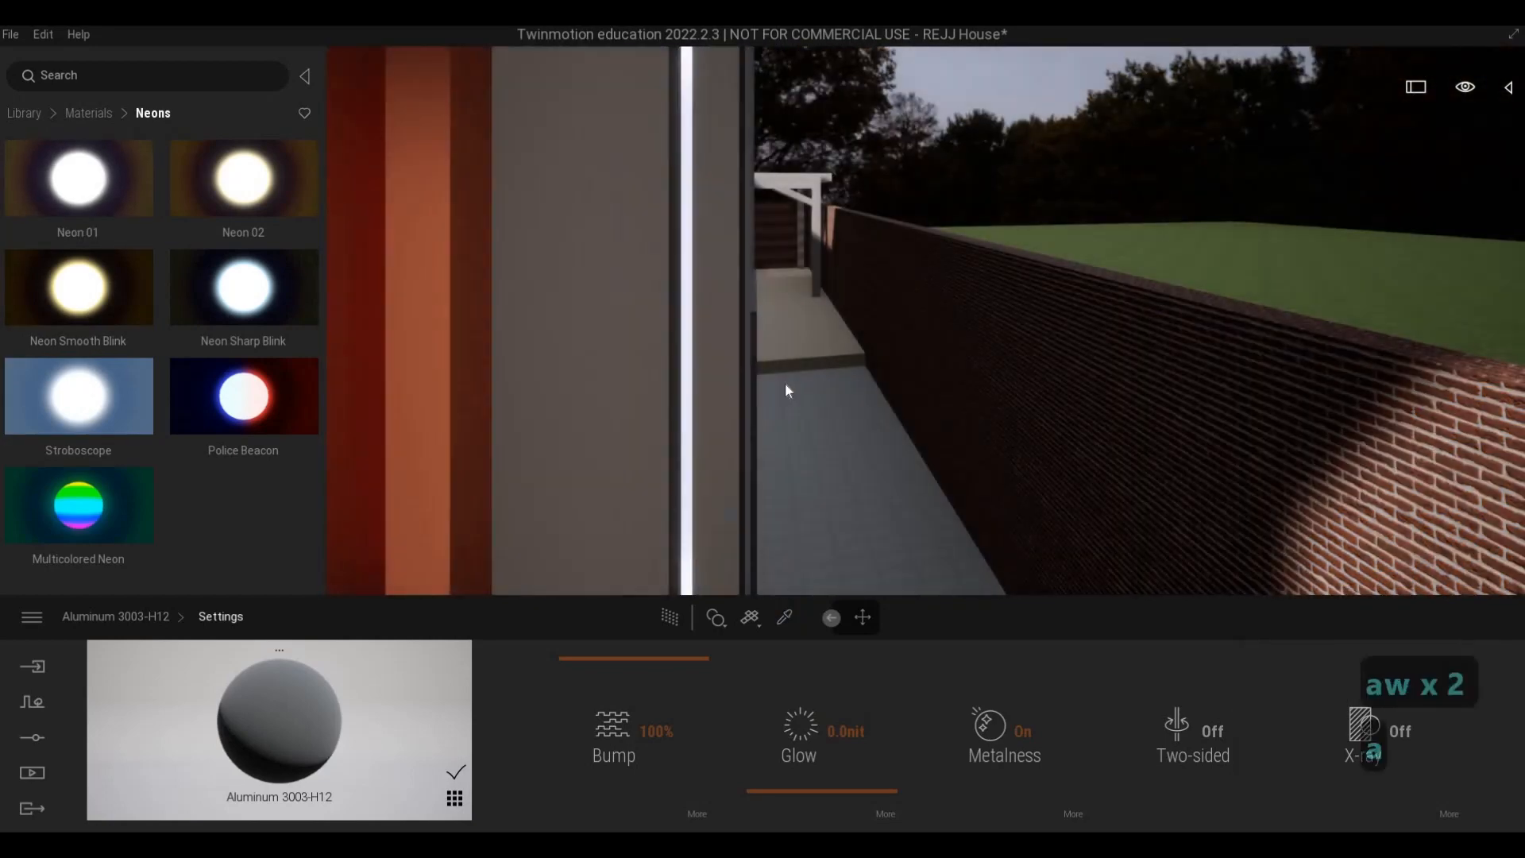
- Examine the neon strip beside the orange cladding and the lighting along the balconies from the front of the house
key("s")
key("q")
key("s")
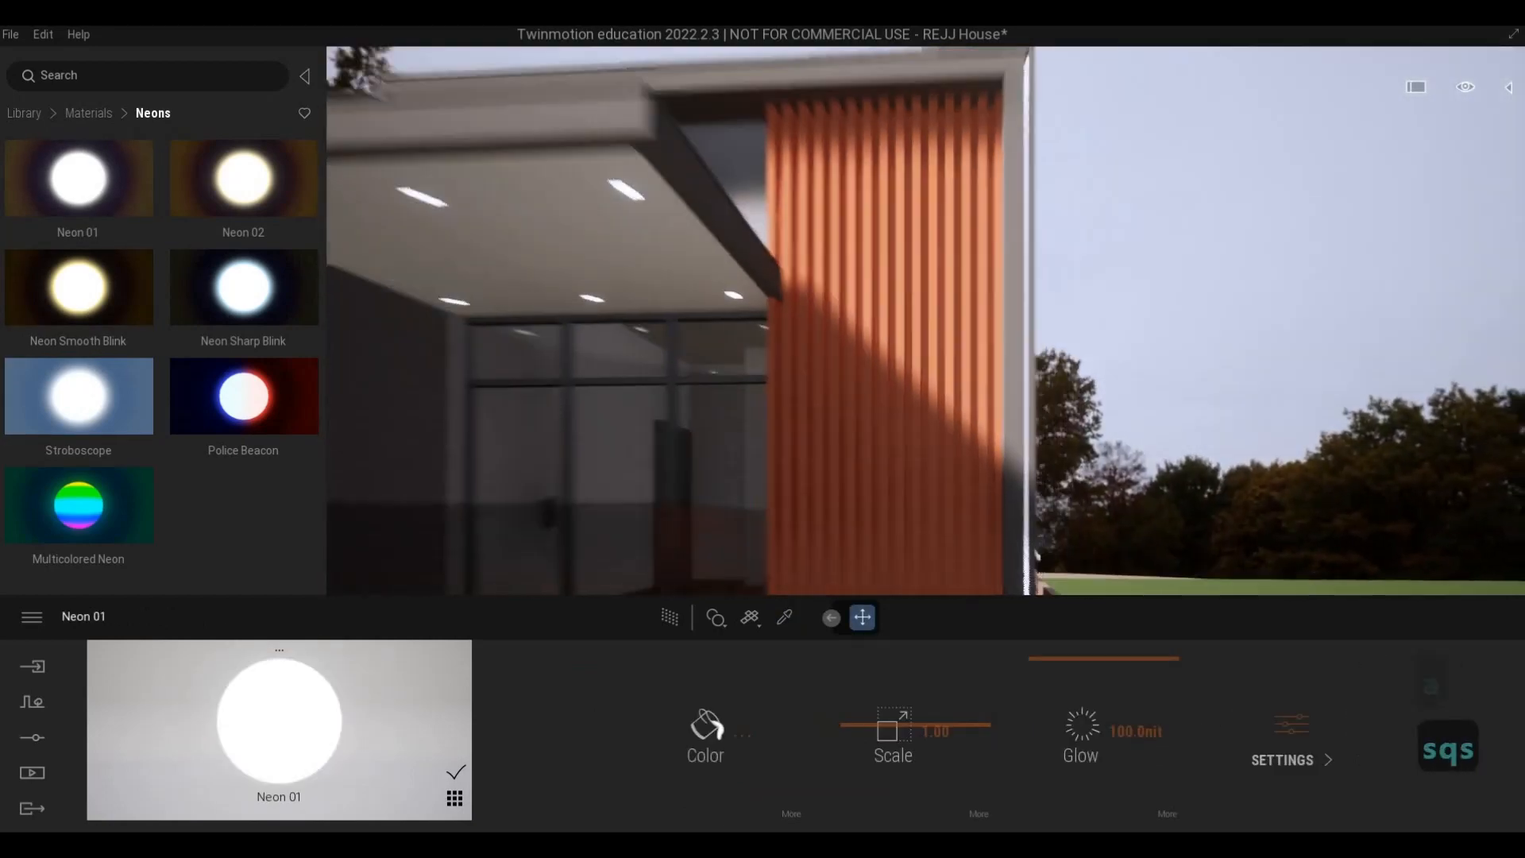
key("a")
key("d")
key("s")
key("e")
key("d")
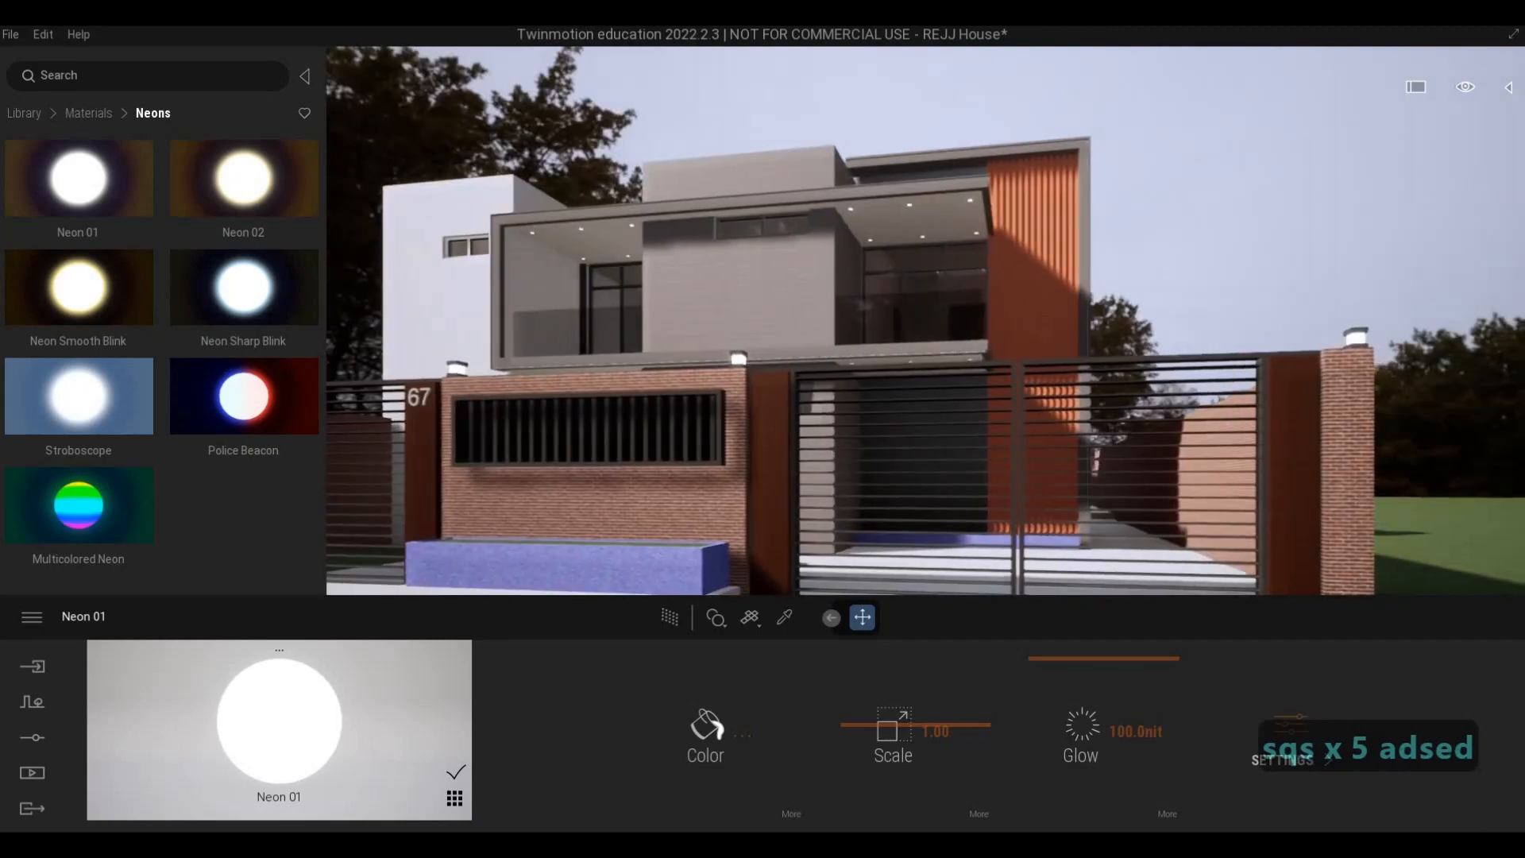
key("a")
key("d")
key("w")
key("q")
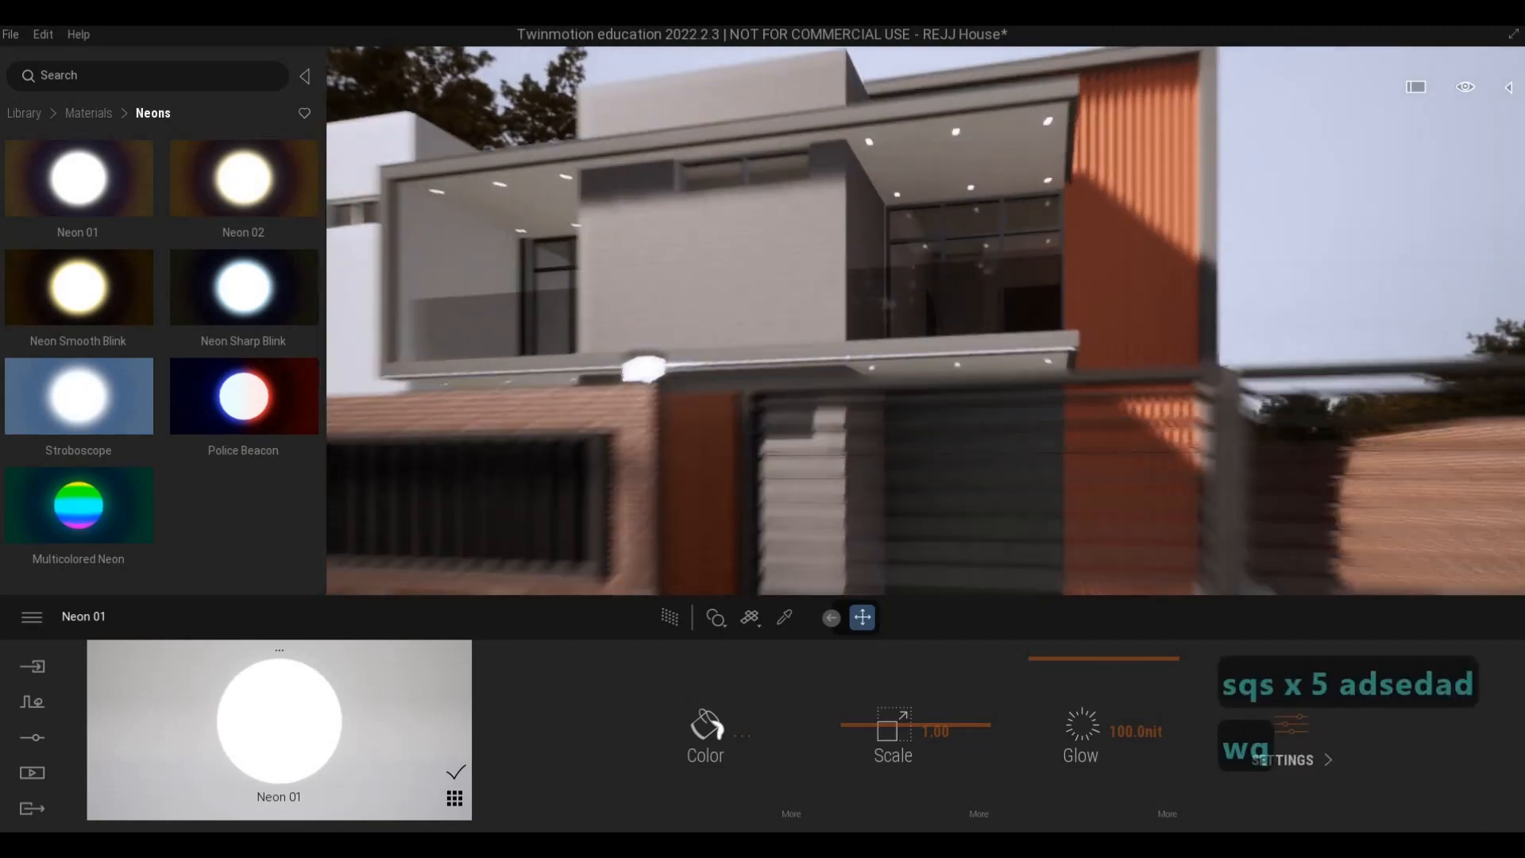
key("w")
key("q")
key("w")
key("s")
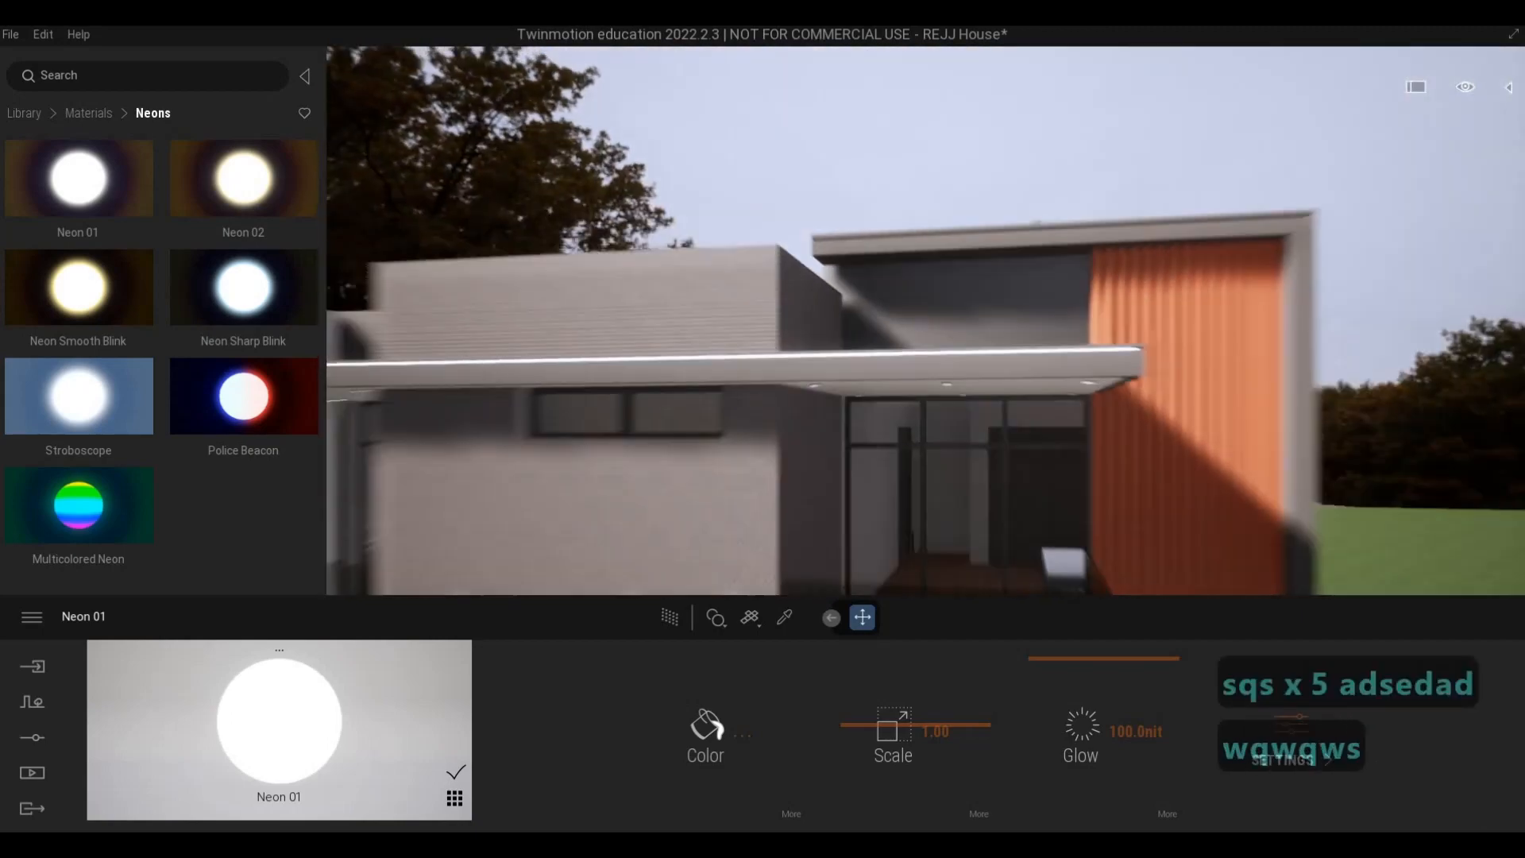
- Preview the whole front facade and gate with the Path Tracer, leave the Neon 01 colour as it is, and switch the Path Tracer off
key("s")
key("e")
key("d")
key("s")
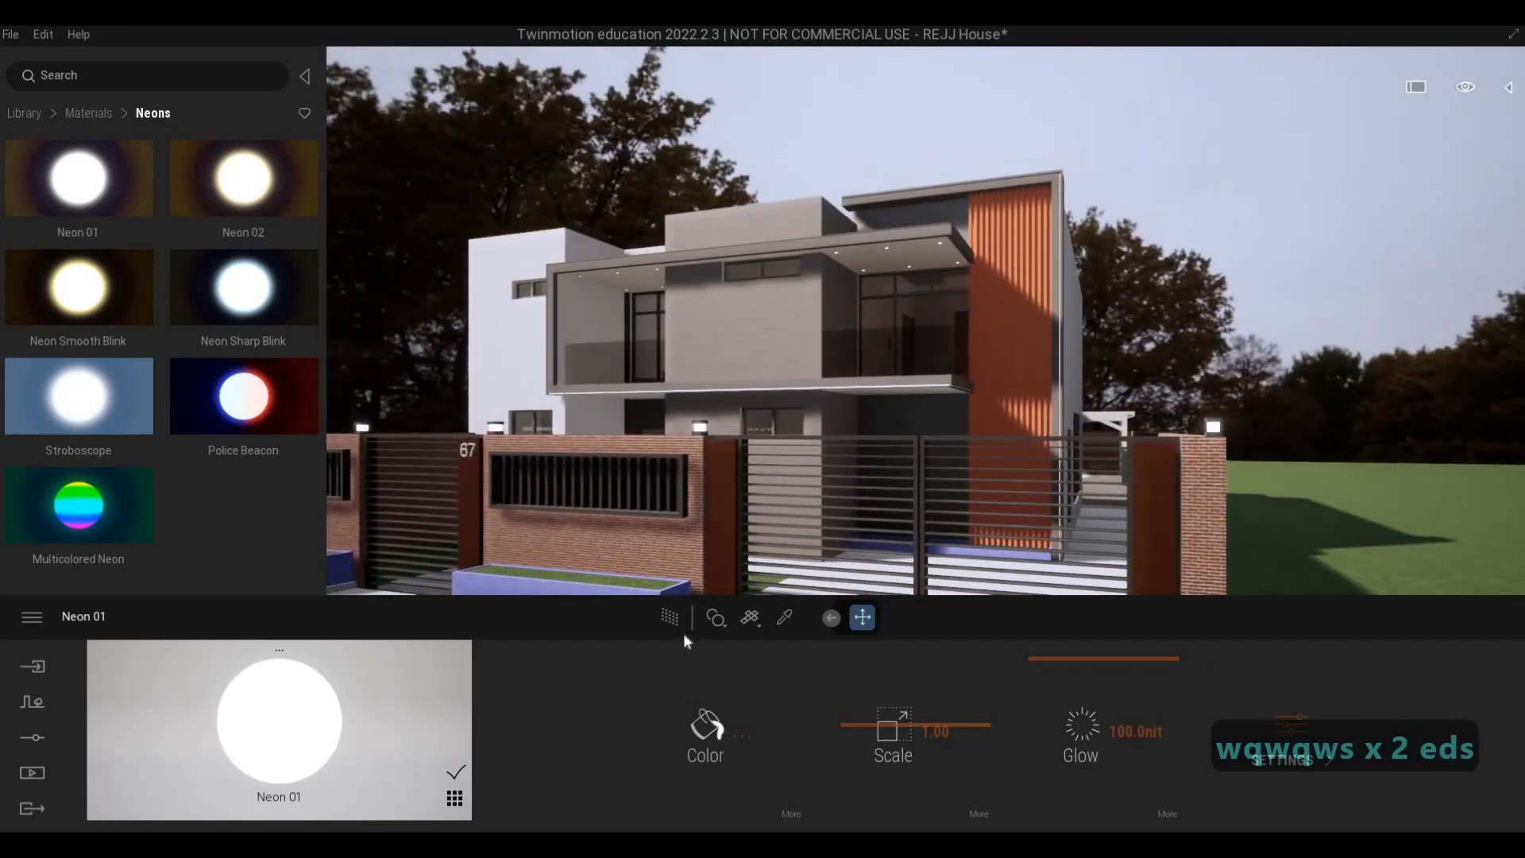
left_click(672, 619)
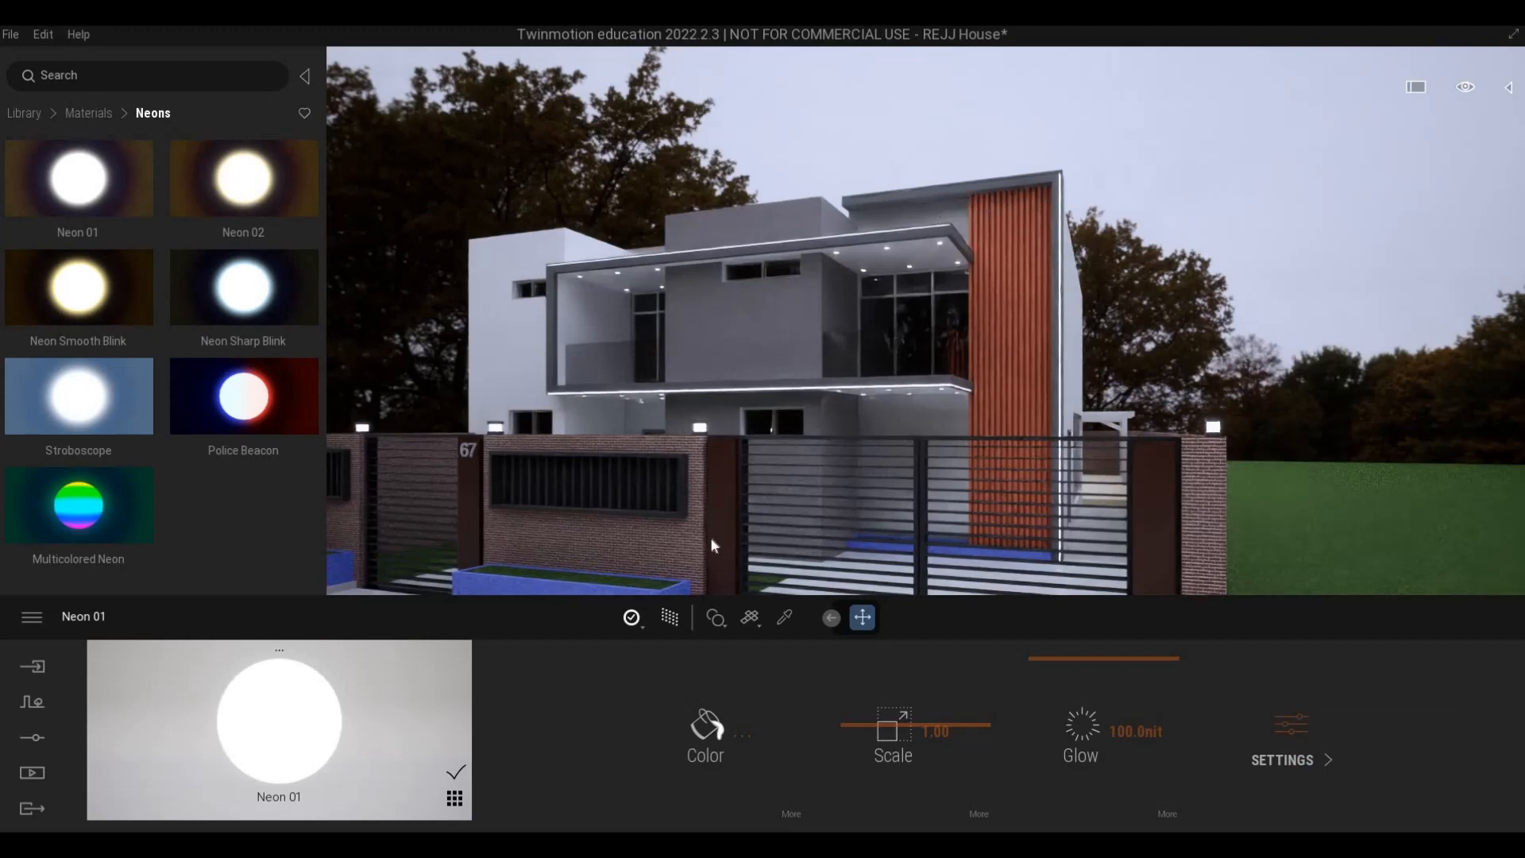
left_click(731, 727)
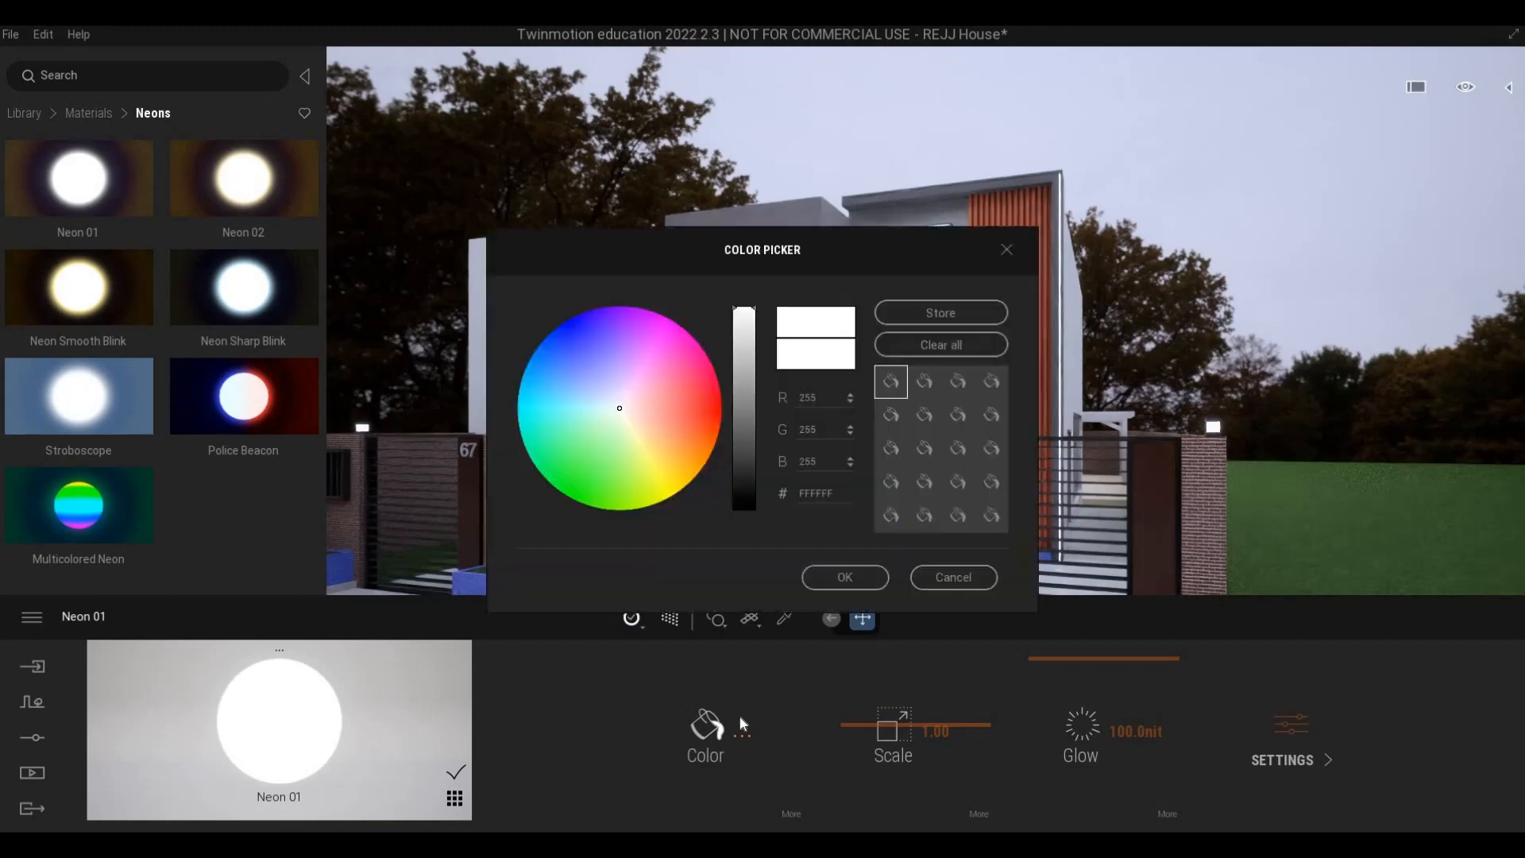
left_click(947, 576)
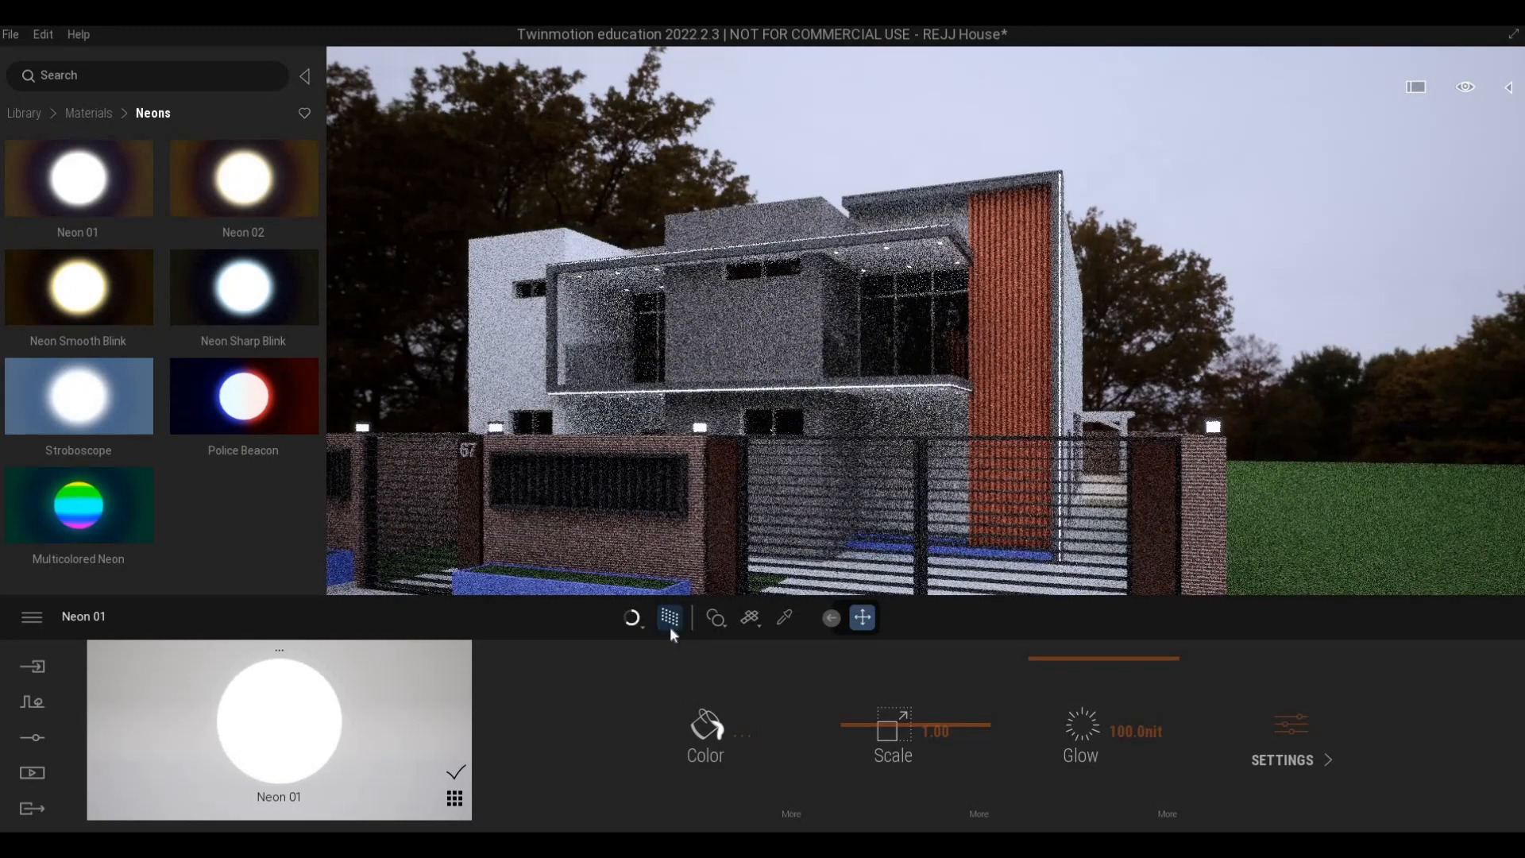
left_click(671, 618)
- Preview the brick wall and balcony windows on the upper floor at close range with the Path Tracer, and switch it off
key("w")
key("q")
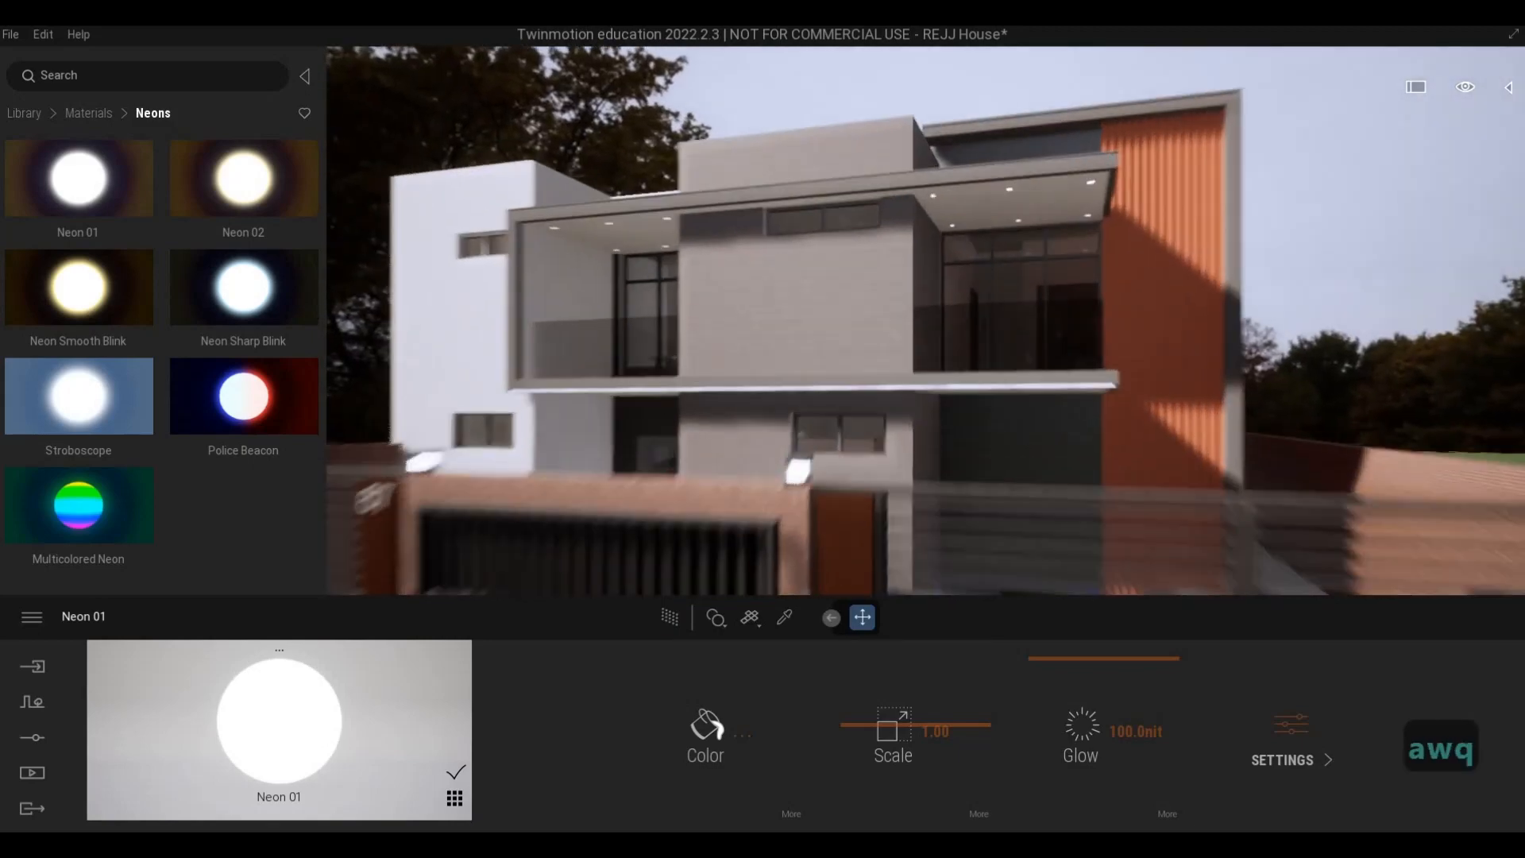
key("a")
key("w")
key("s")
key("d")
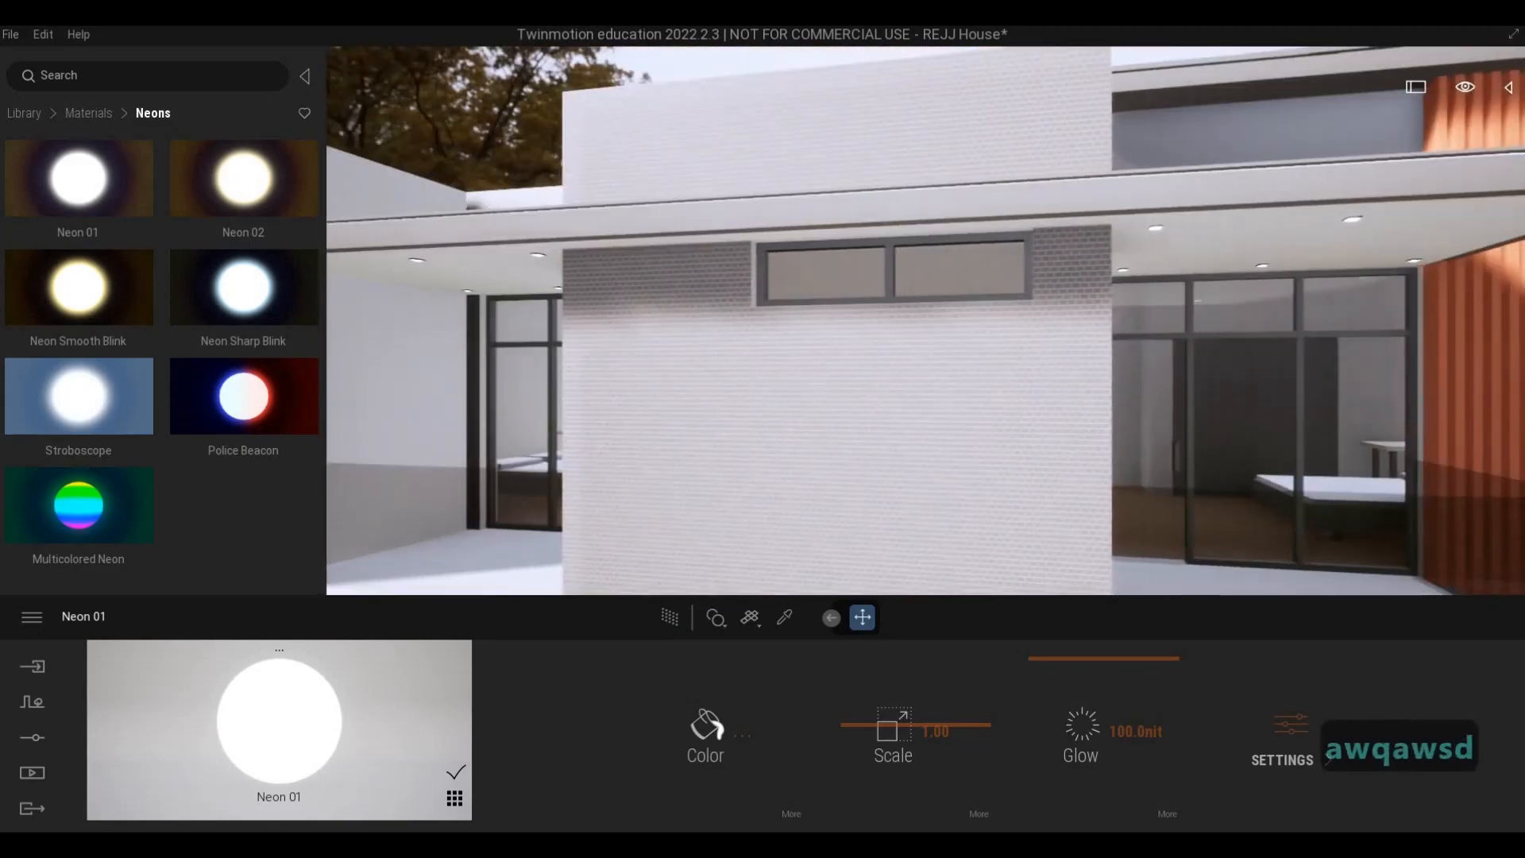
key("s")
key("w")
left_click(670, 617)
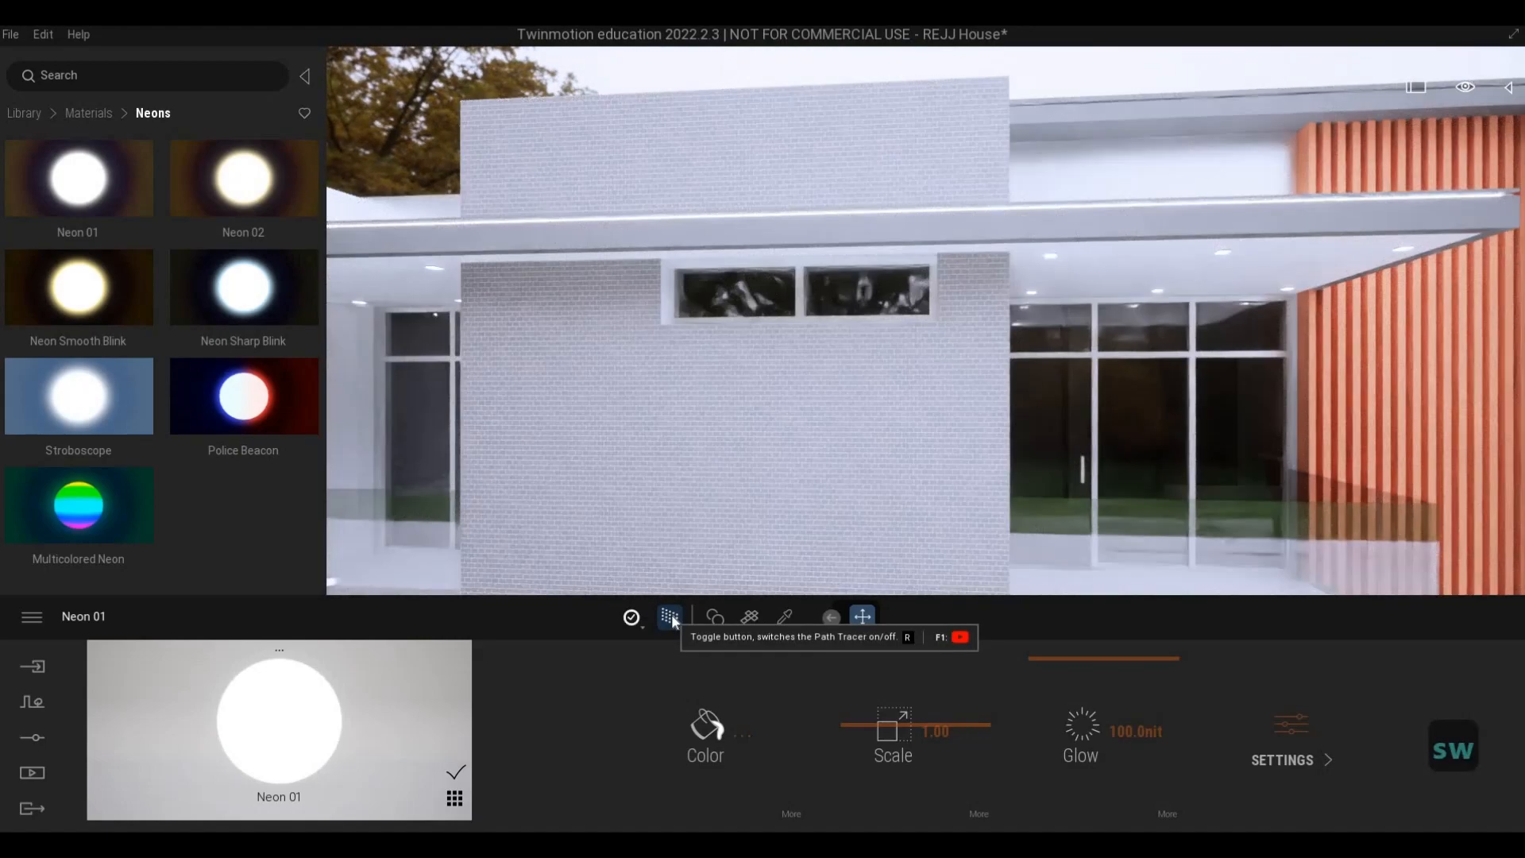
left_click(670, 616)
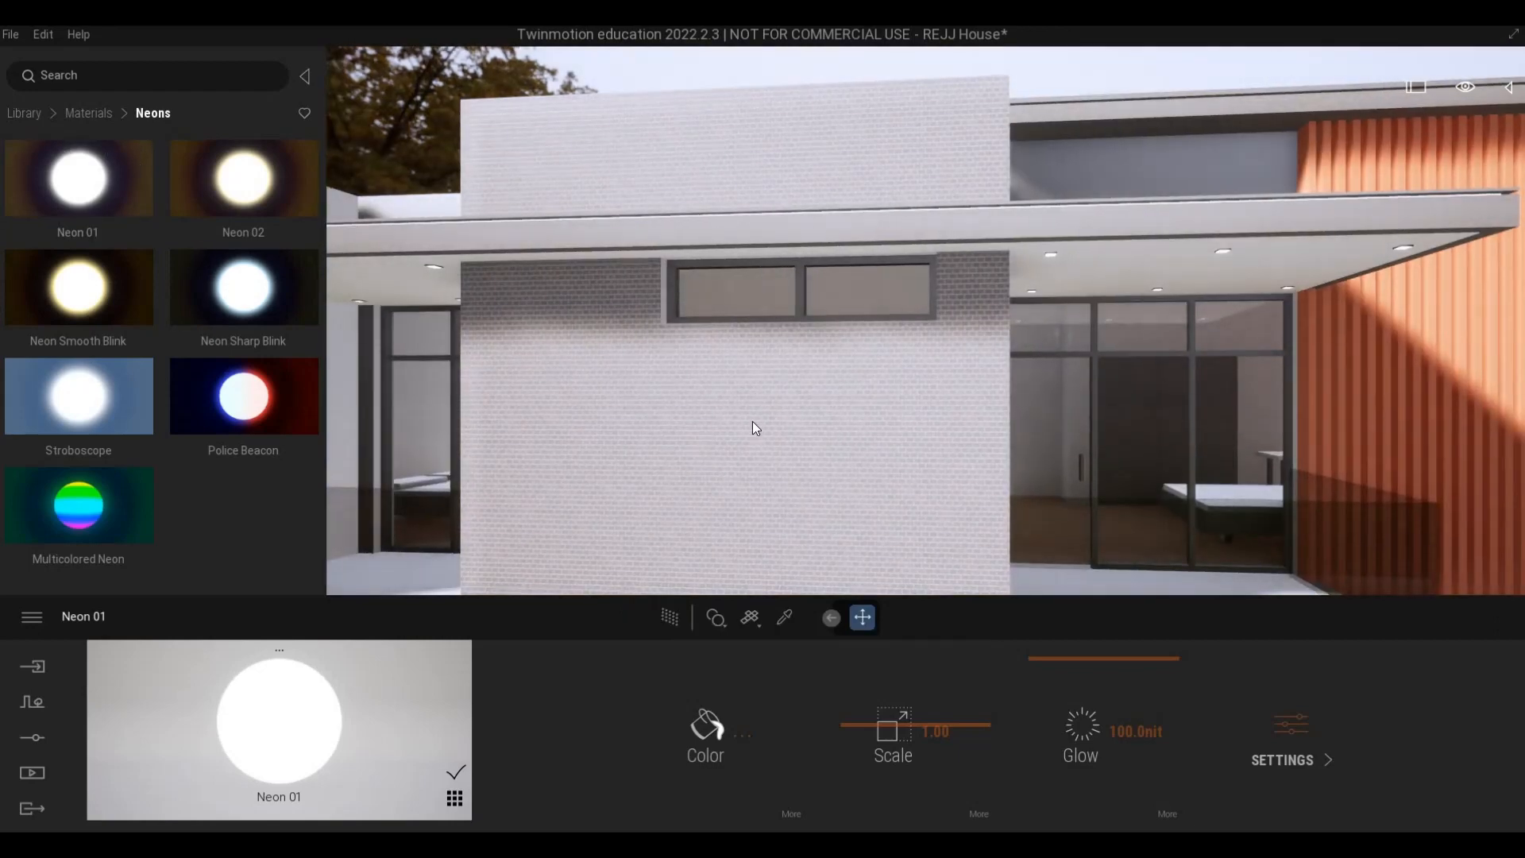
- Apply the wood material Oak 03 G to the orange slatted cladding and rotate its texture so the grain runs vertically
right_click_drag(751, 421, 16, 191)
key("w")
key("d")
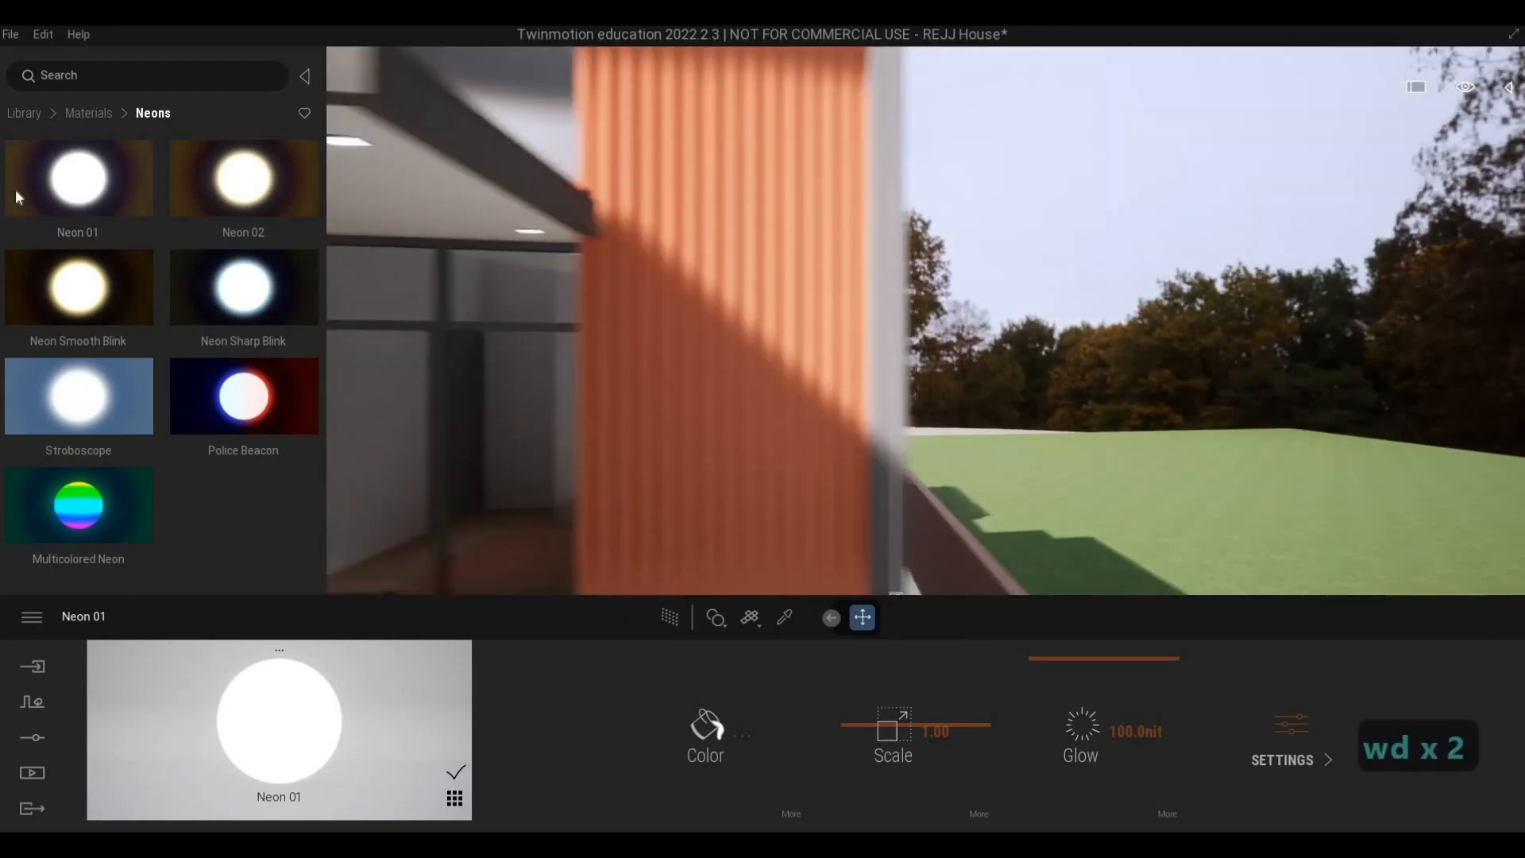
key("w")
left_click(23, 112)
left_click(67, 204)
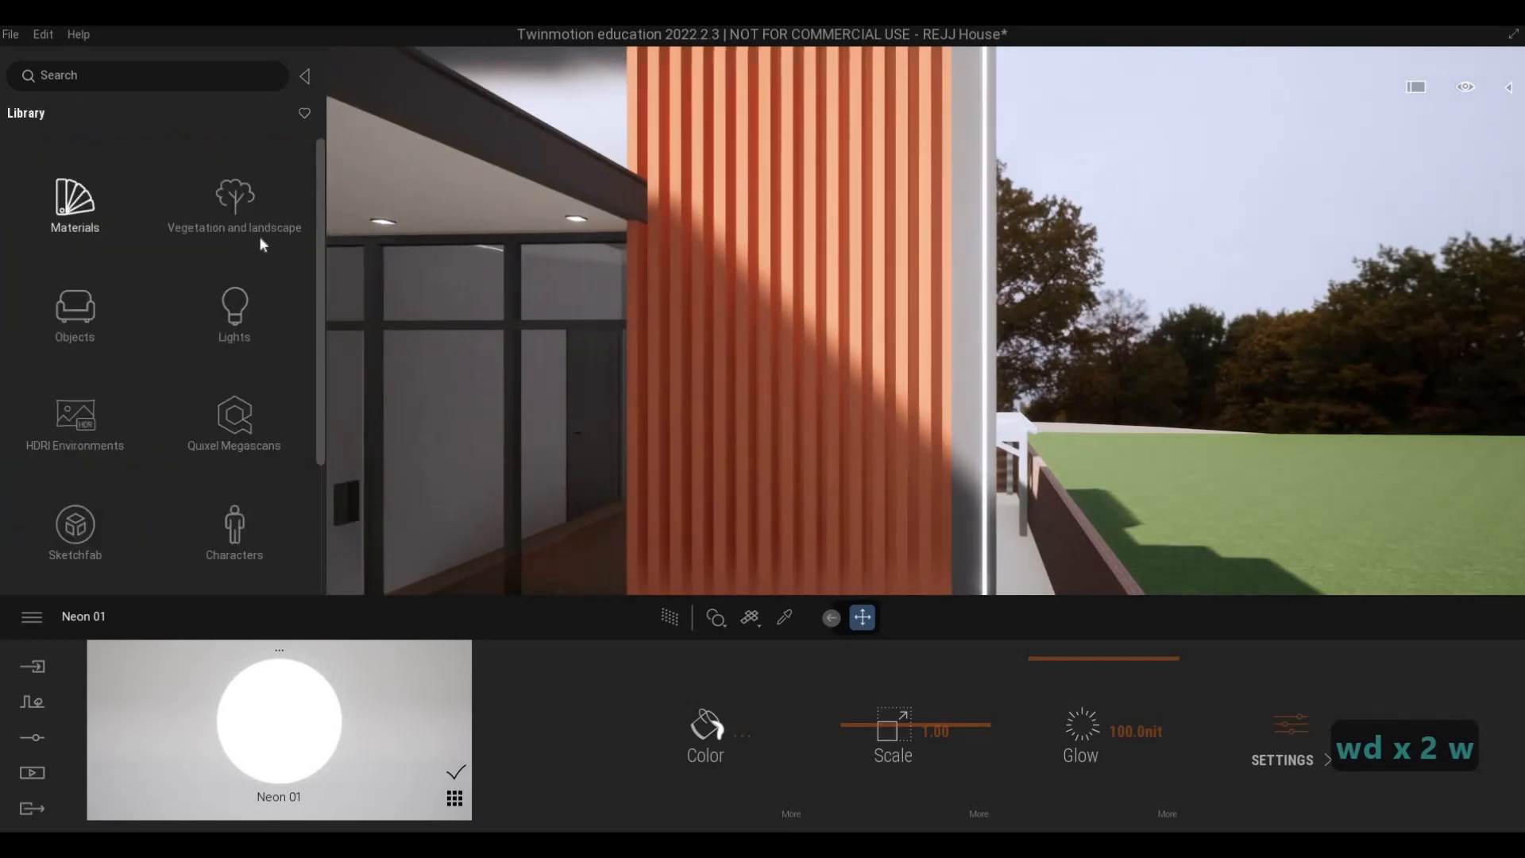
left_click(268, 341)
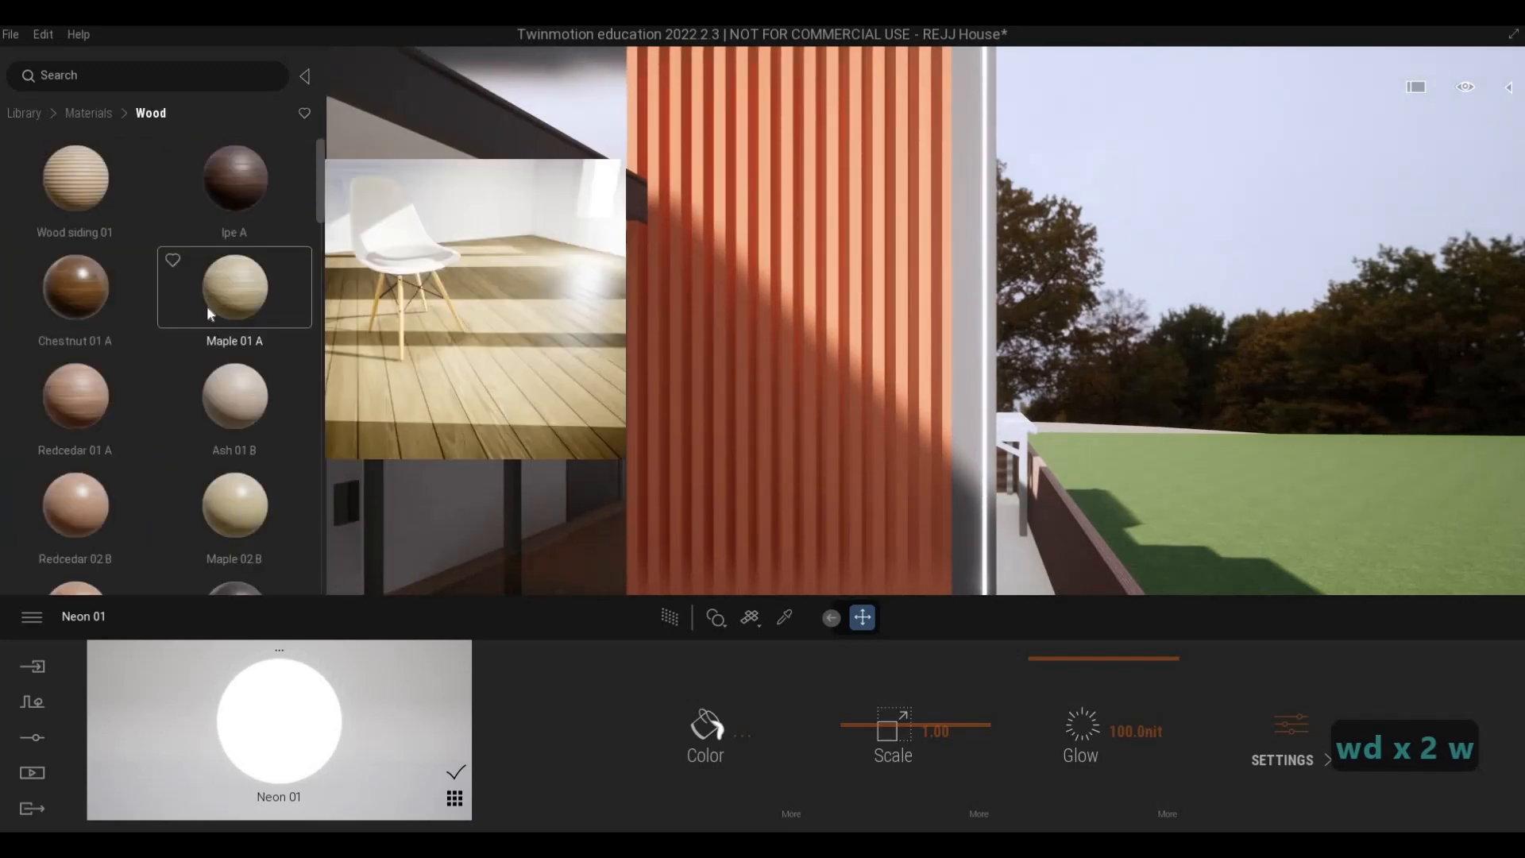
scroll(164, 413, "down", 8)
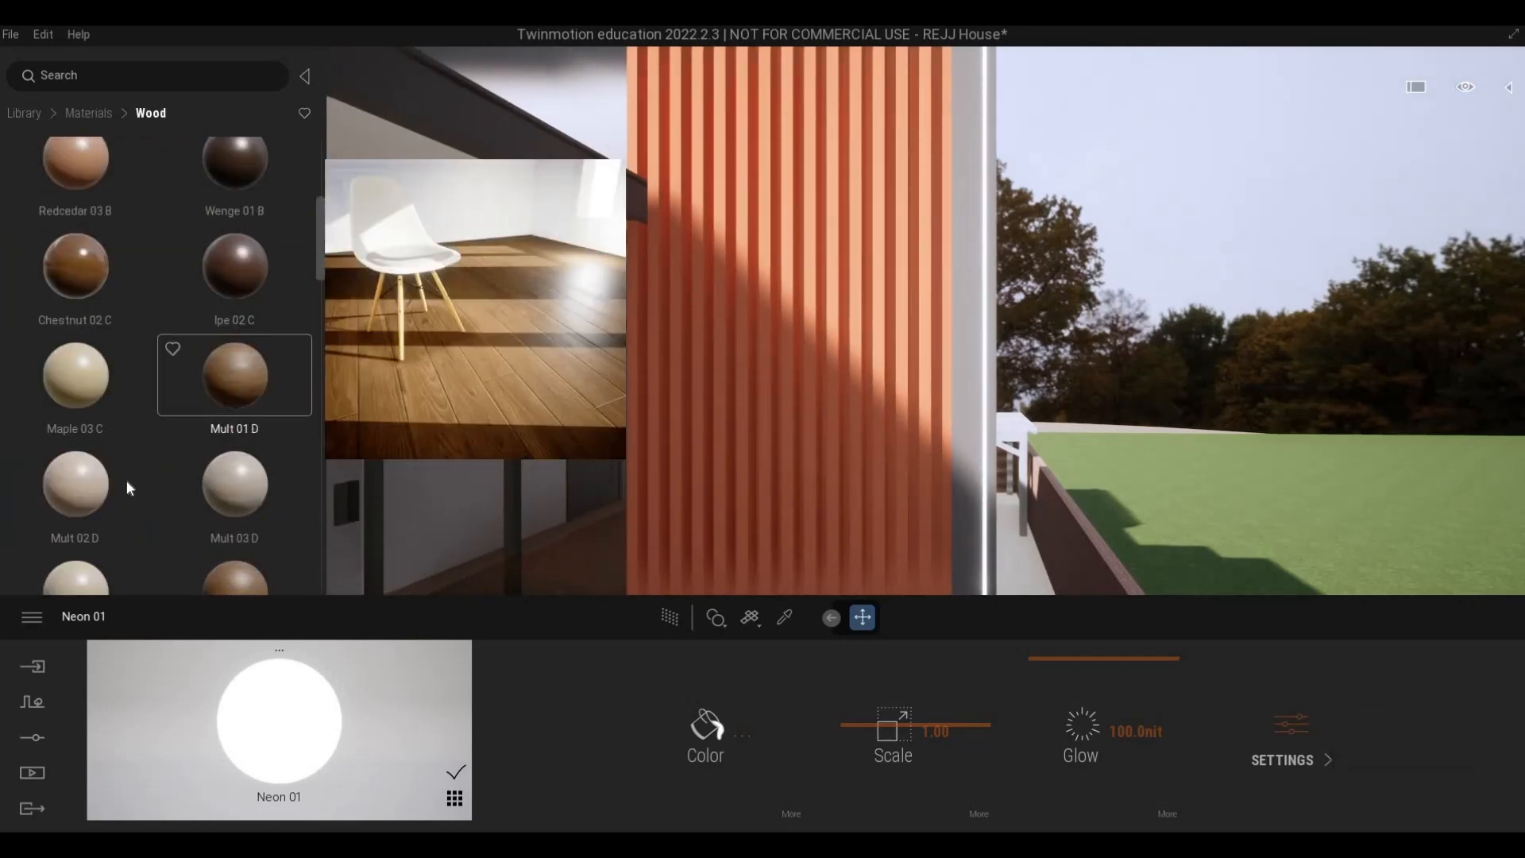
scroll(135, 475, "down", 5)
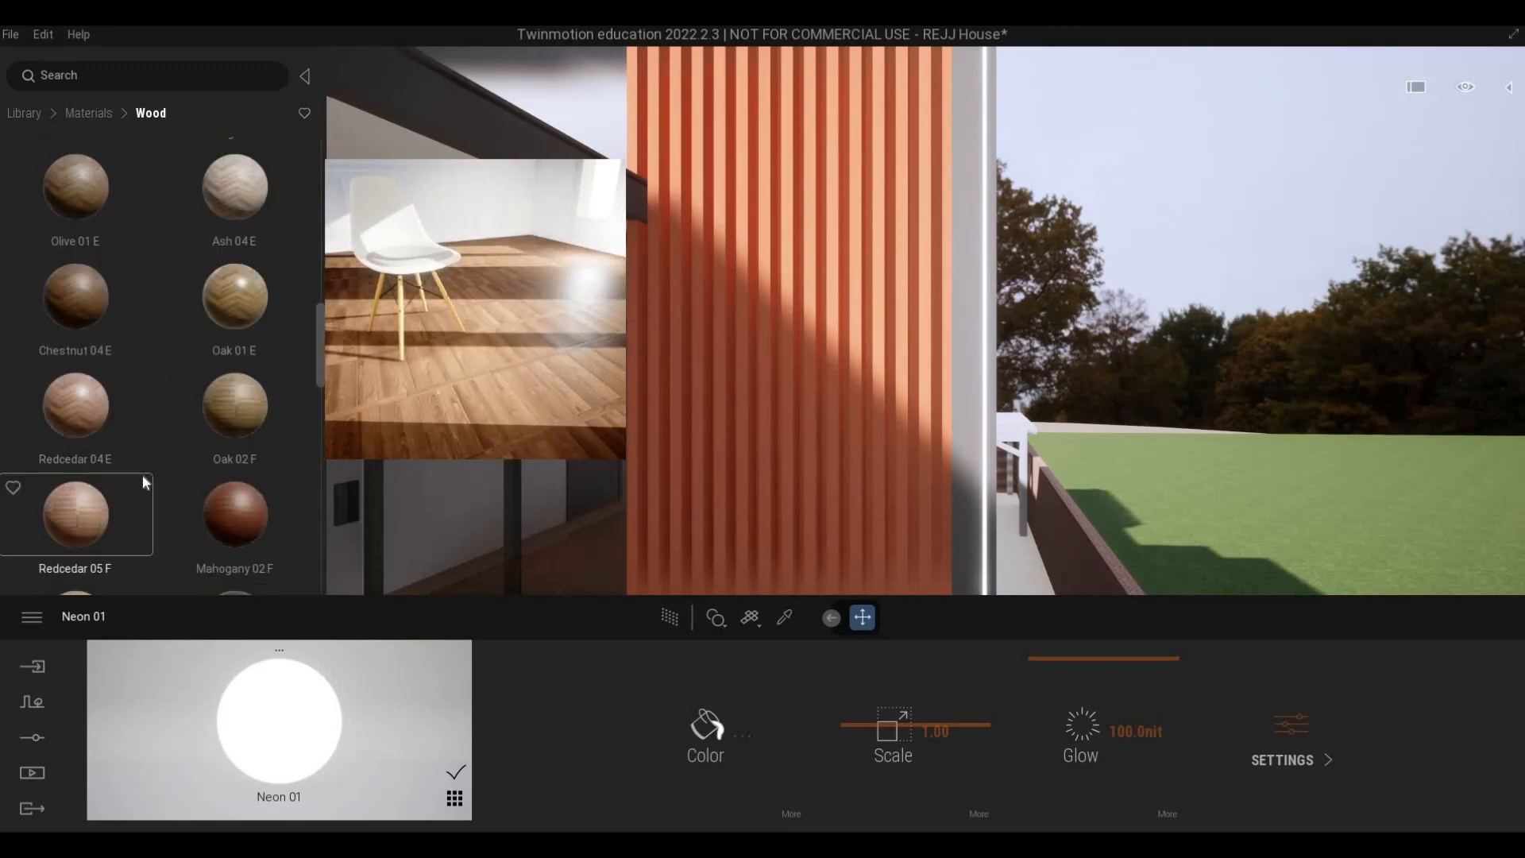
scroll(237, 318, "up", 2)
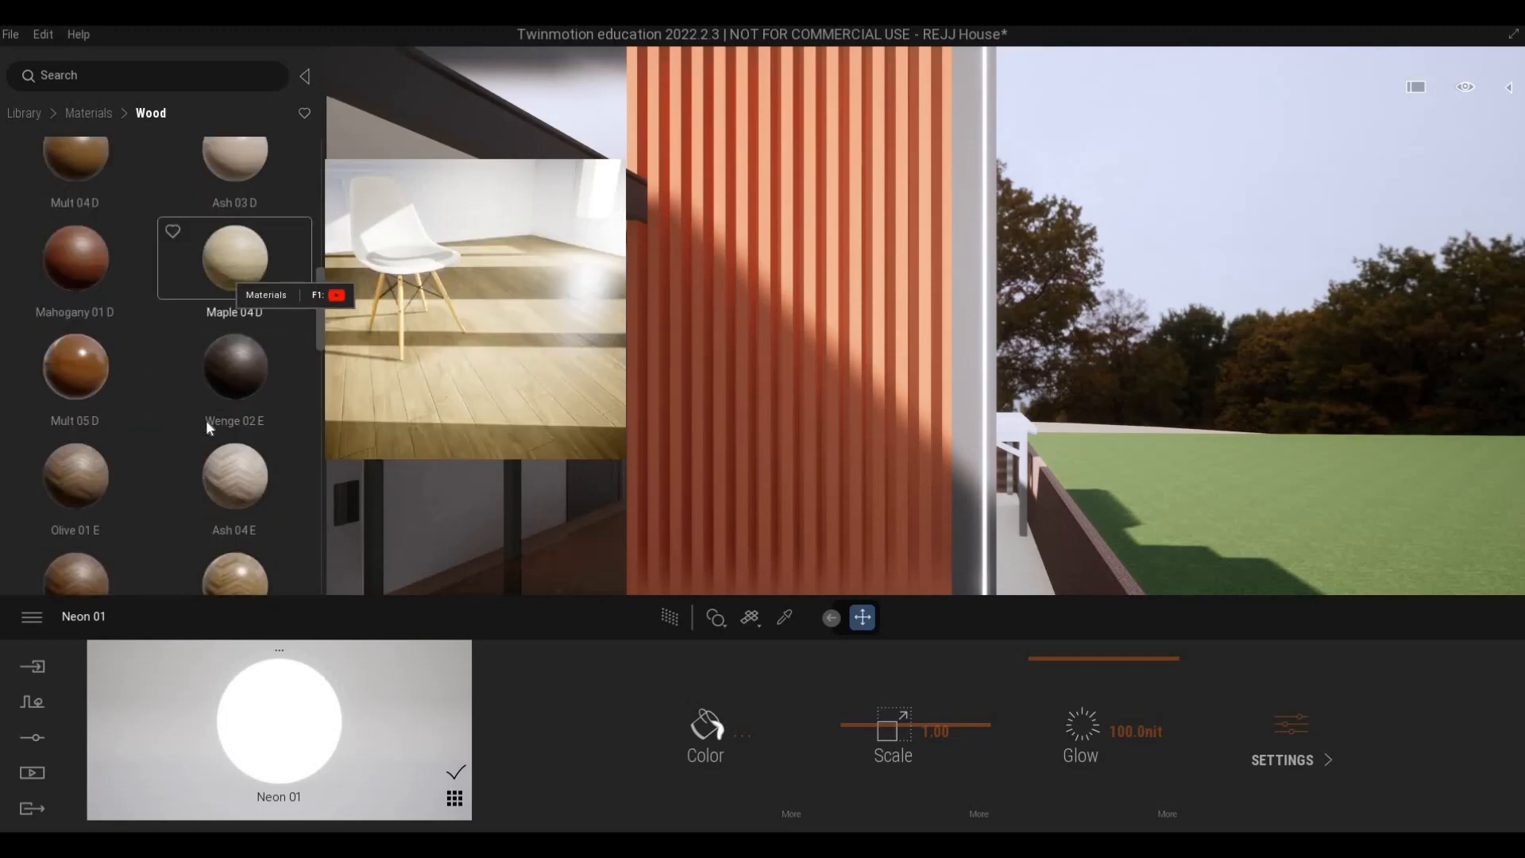
scroll(206, 423, "down", 6)
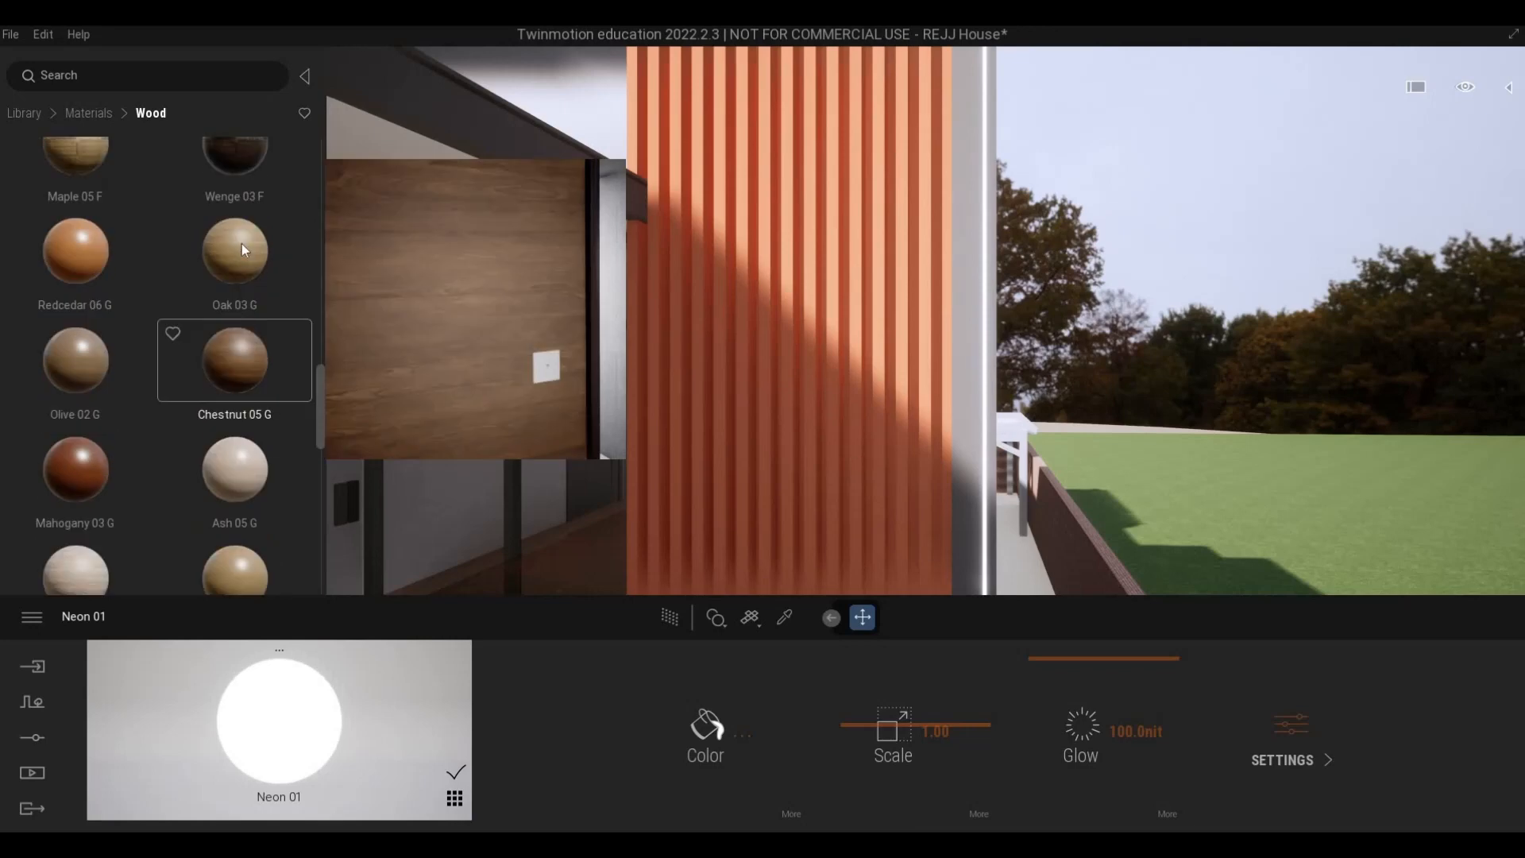
left_click_drag(764, 317, 764, 318)
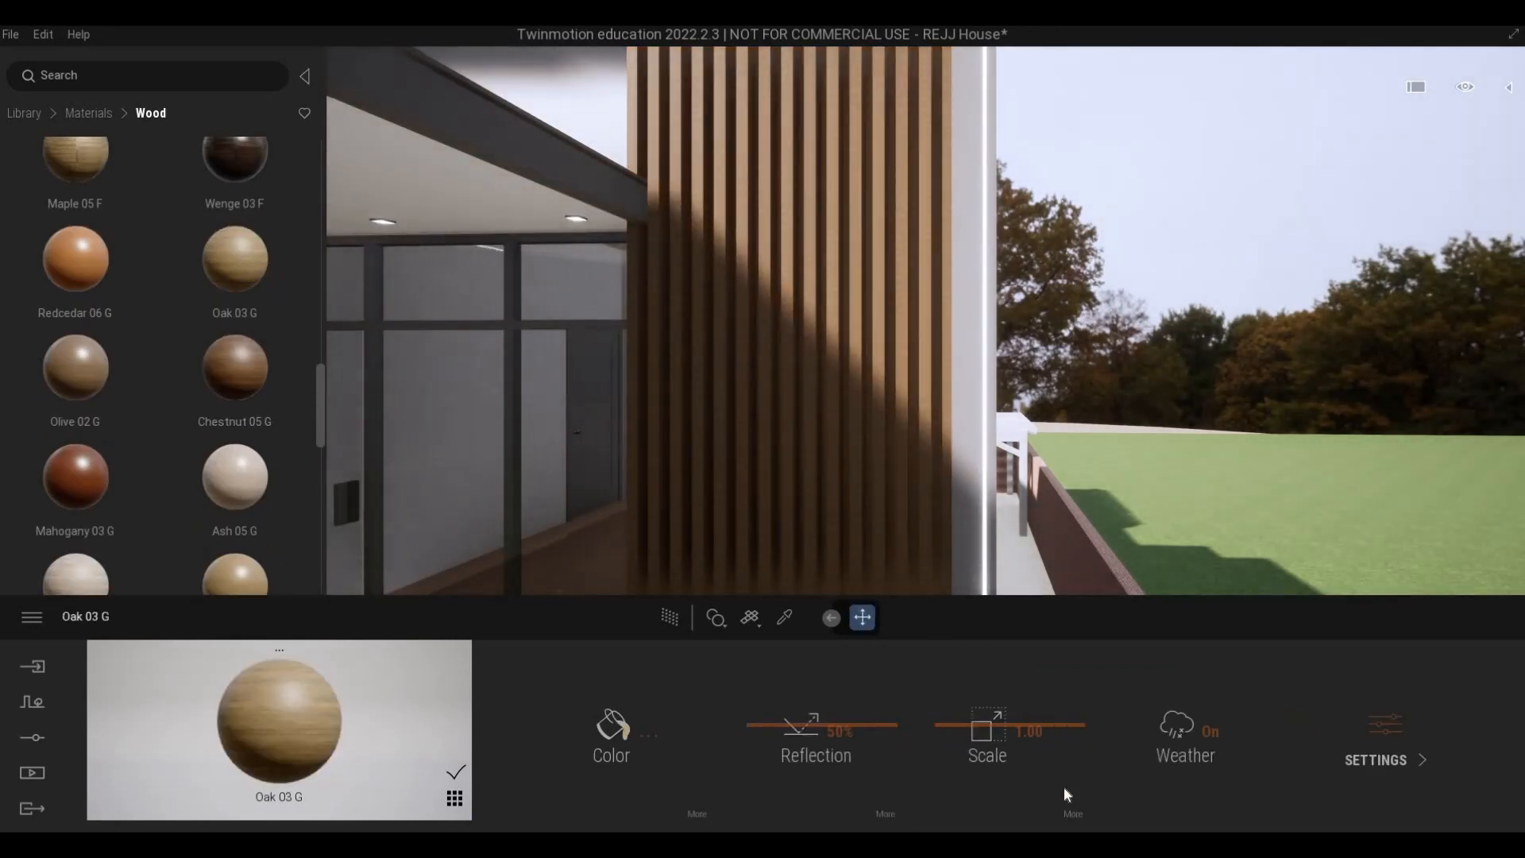
left_click(1072, 814)
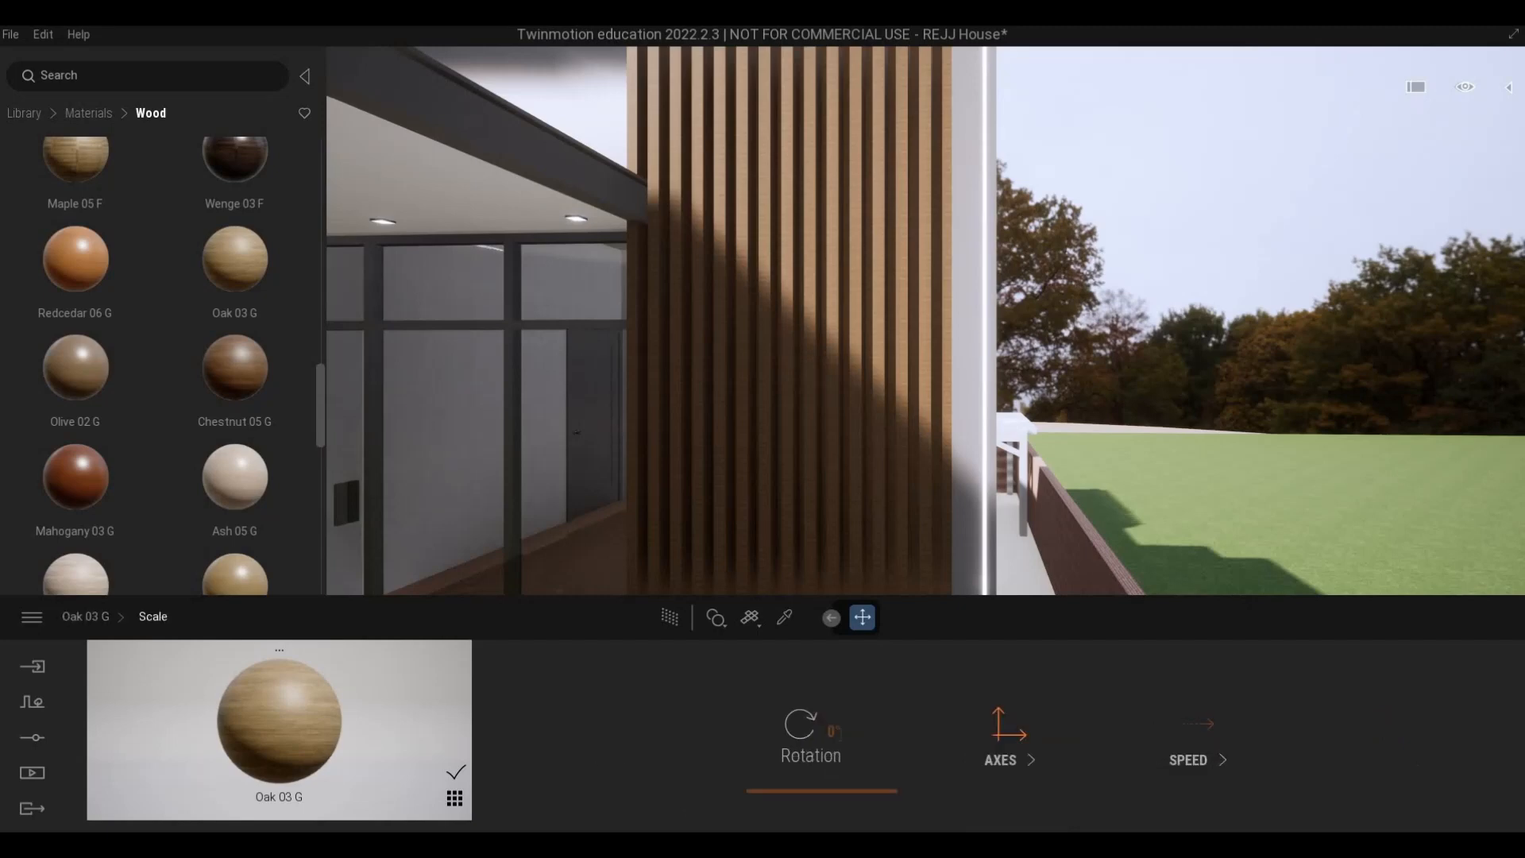
left_click(820, 732)
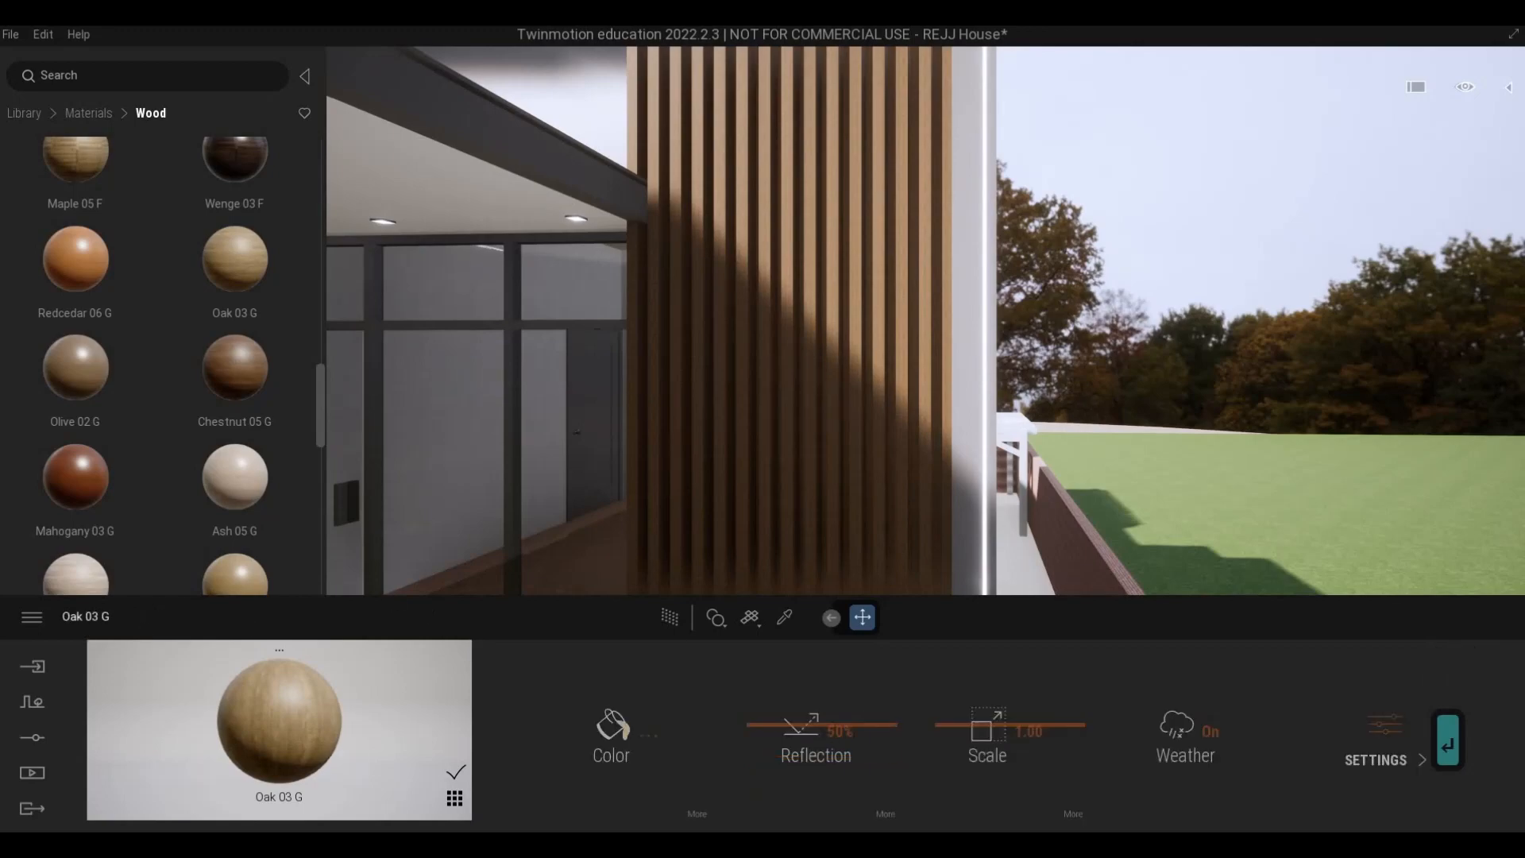
- Try the Redcedar 06 G wood material on the reddish pillar between the brick fence wall and the front gate
key("d")
key("a")
key("a")
key("e")
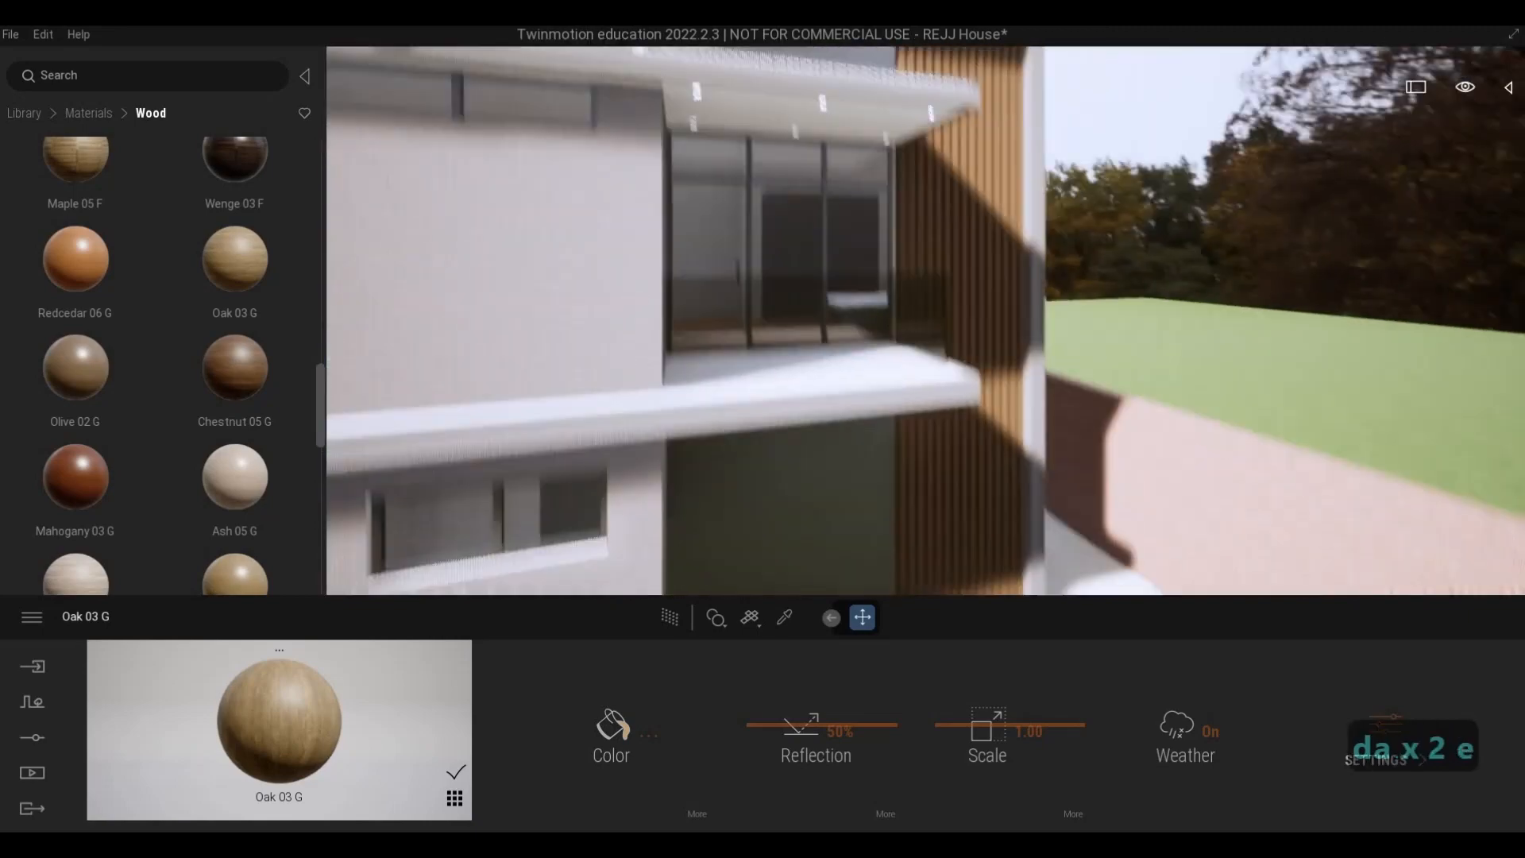
key("s")
key("d")
key("e")
key("w")
key("w")
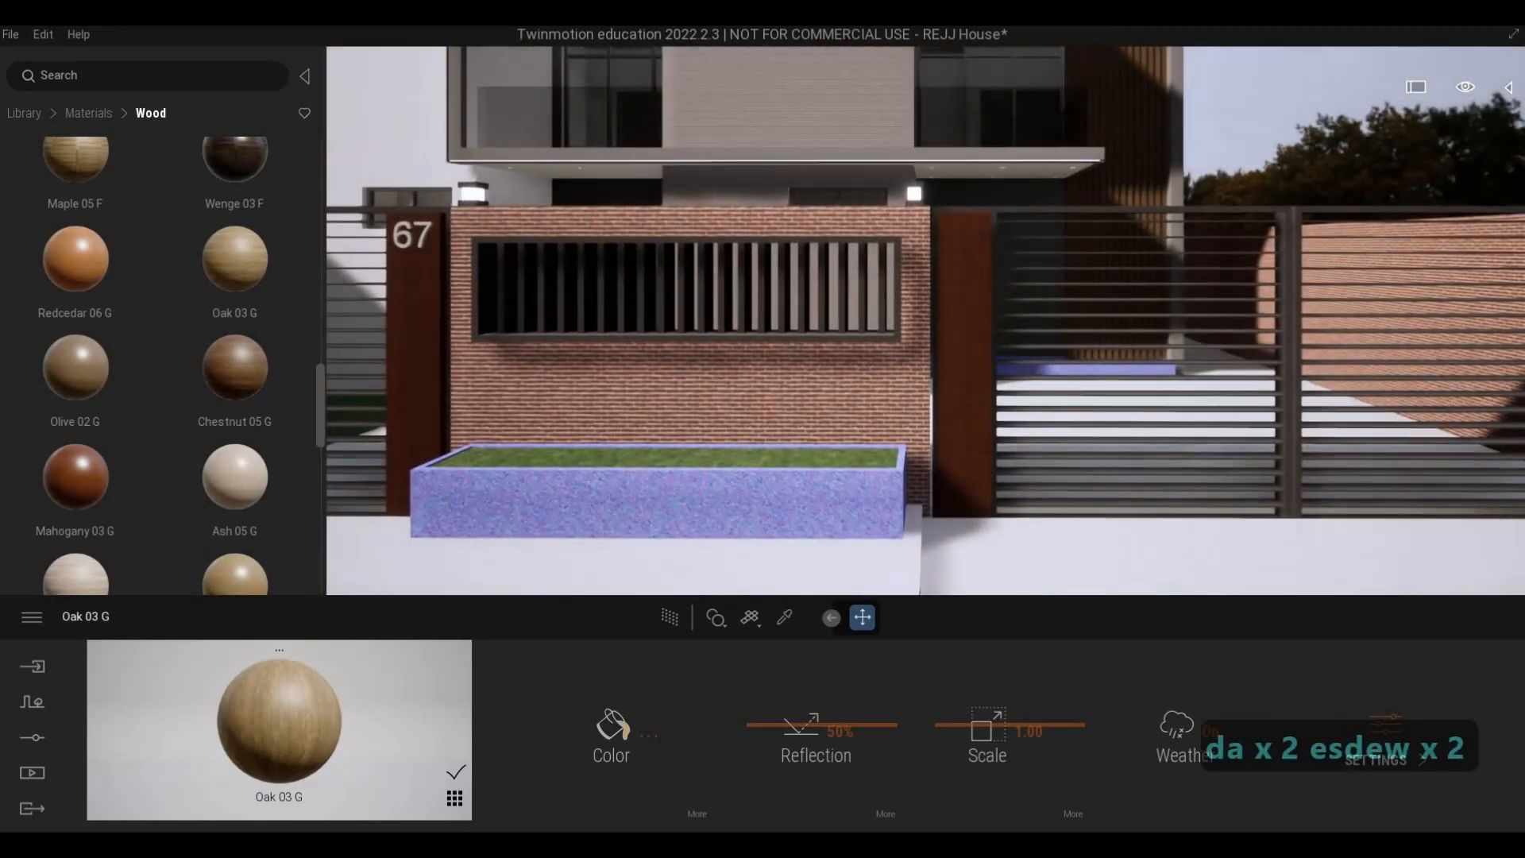
key("d")
key("w")
key("q")
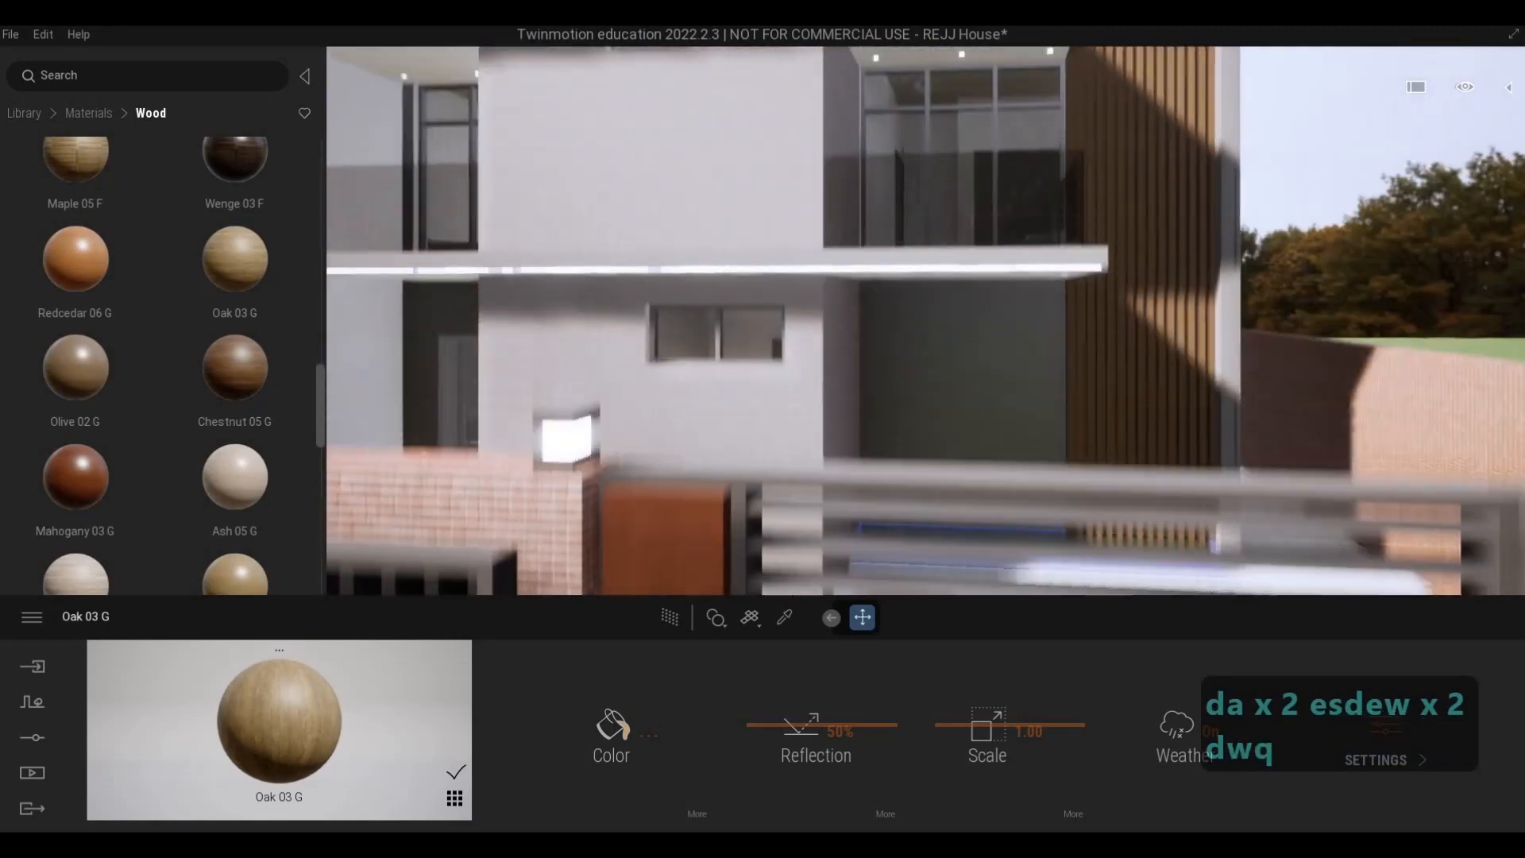
key("s")
key("e")
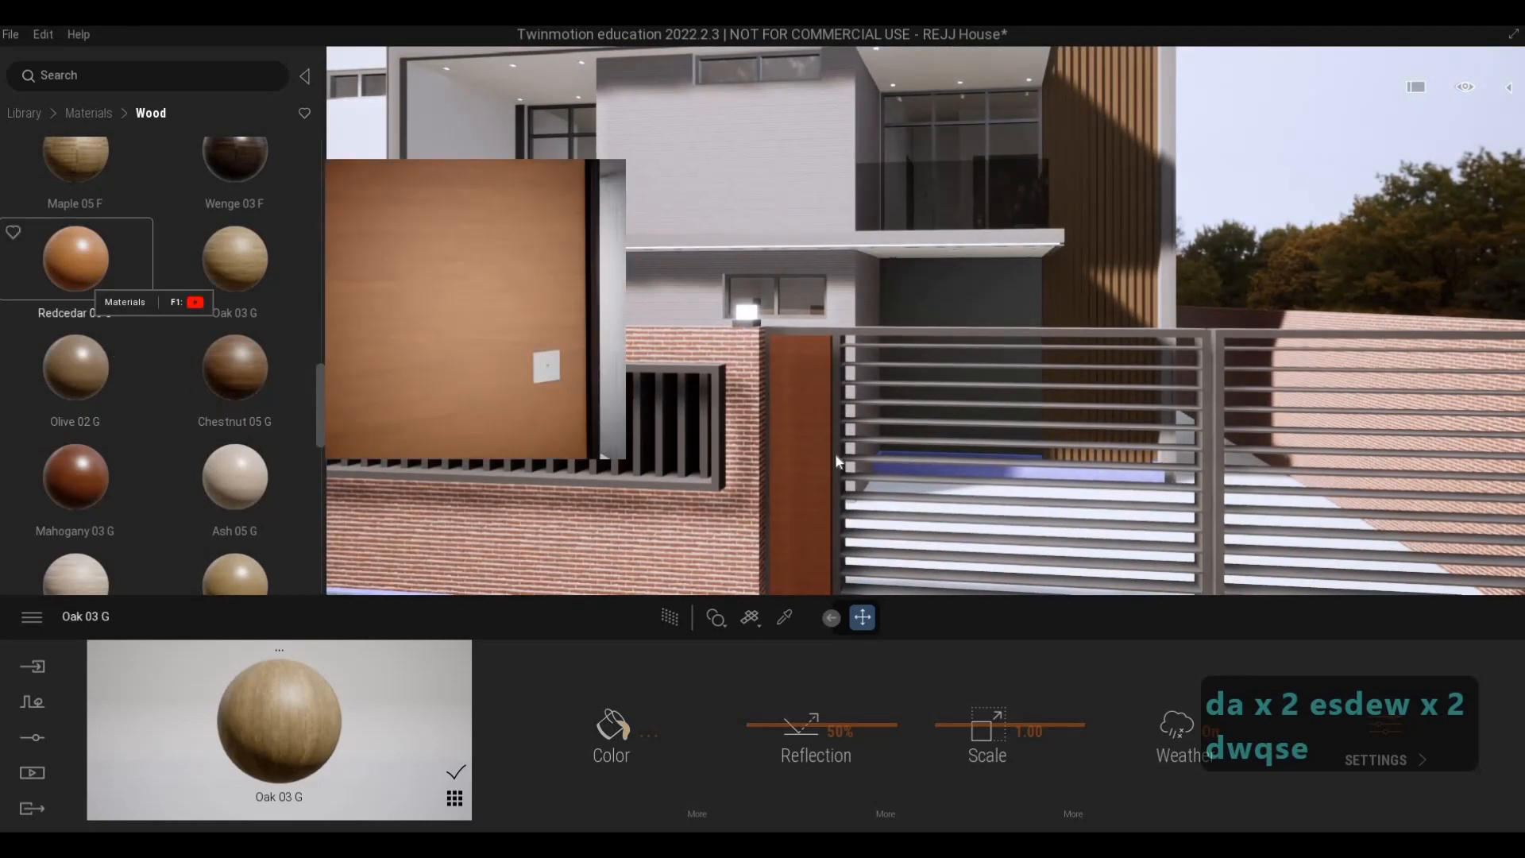
left_click_drag(86, 281, 813, 447)
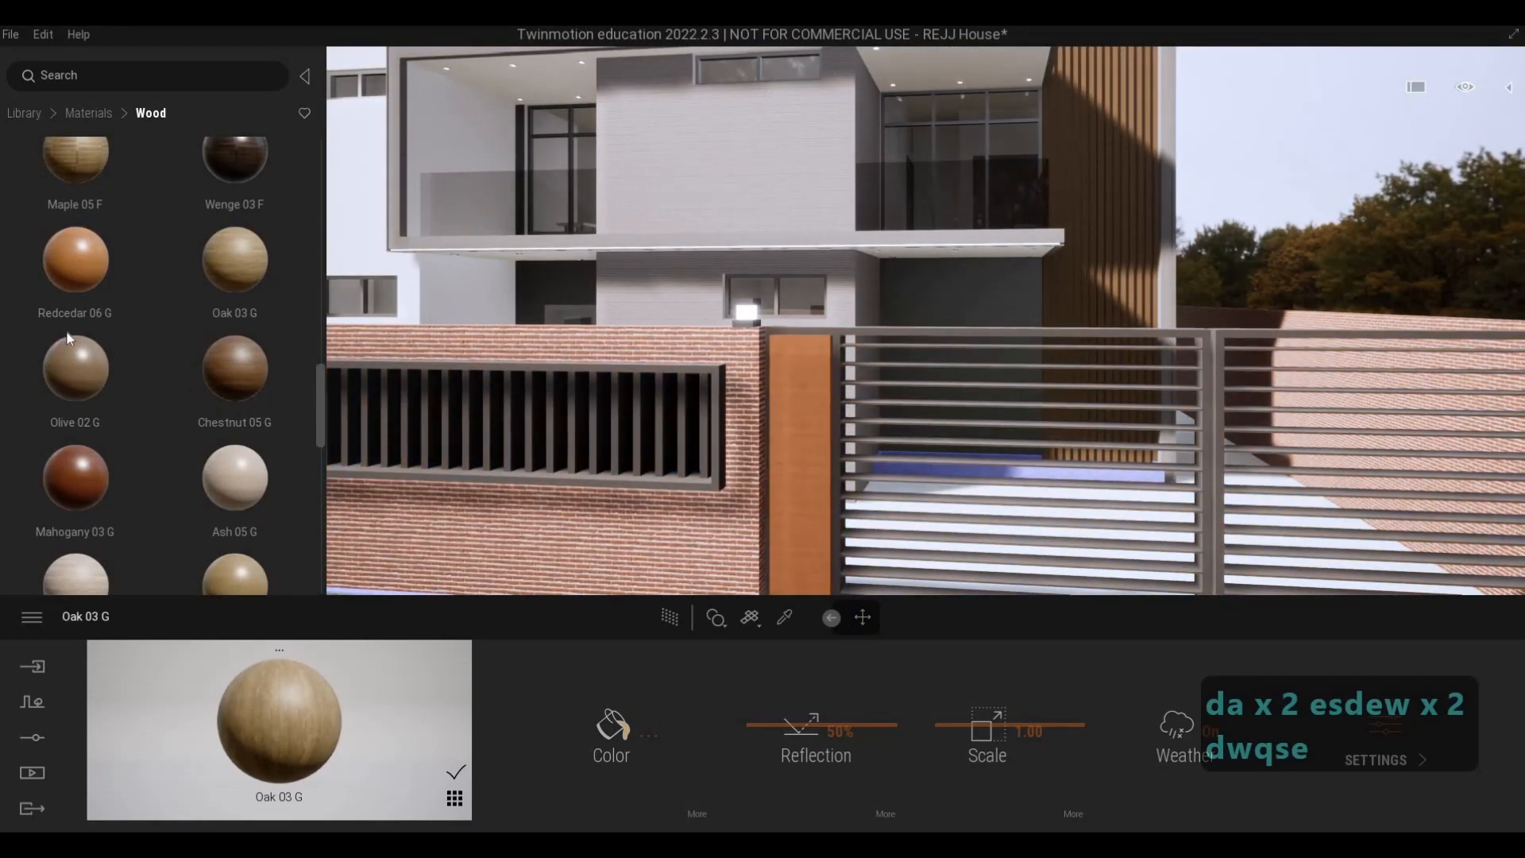
- Try Redcedar 08 G on the same gate pillar and browse the remaining wood materials for alternatives
scroll(76, 357, "down", 4)
scroll(94, 336, "down", 1)
left_click_drag(93, 336, 794, 445)
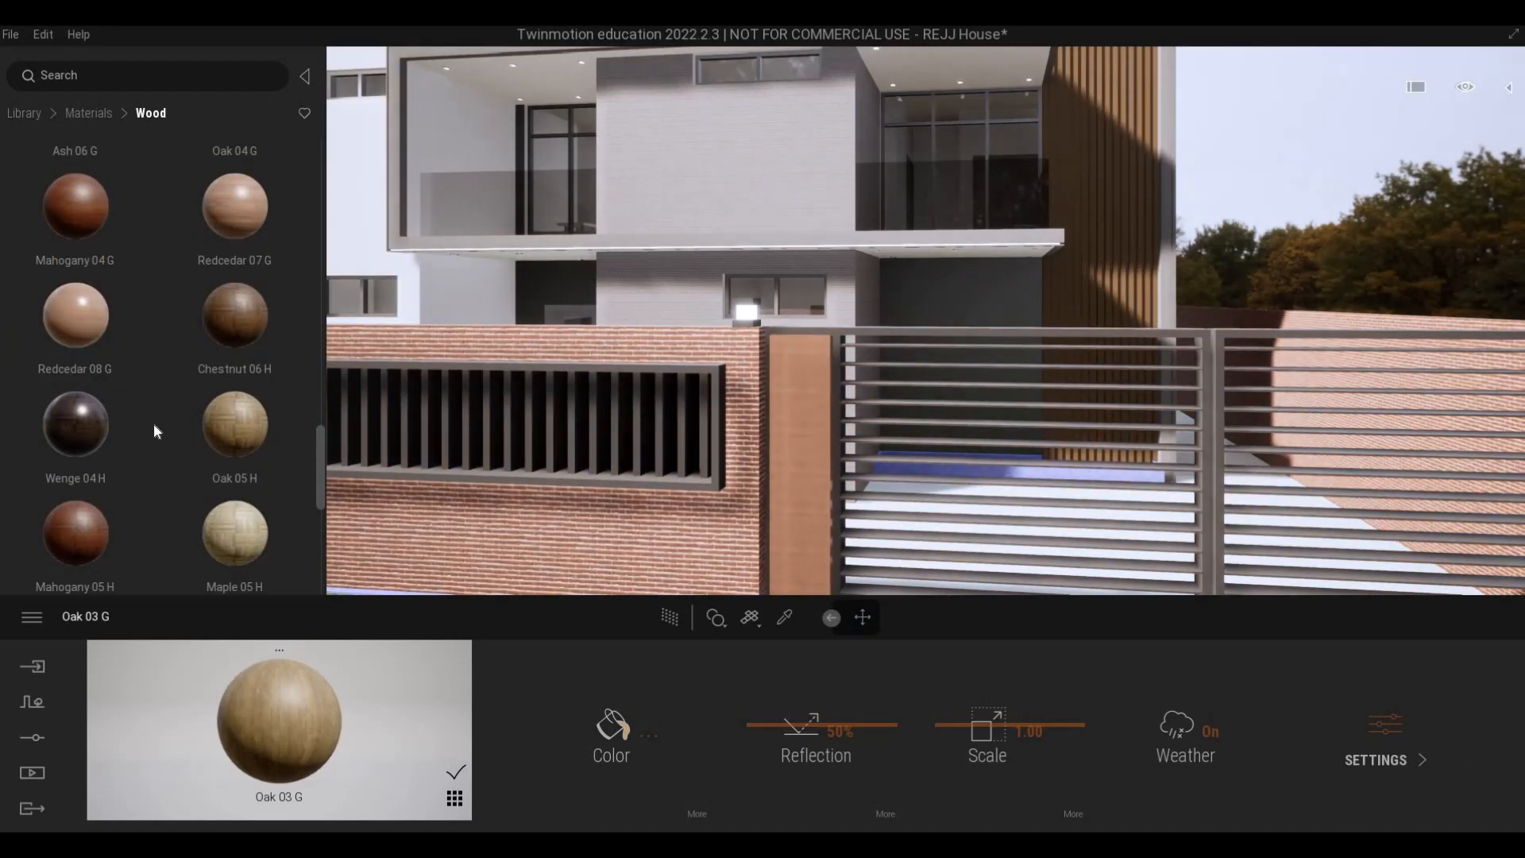
scroll(146, 429, "down", 2)
scroll(167, 437, "down", 1)
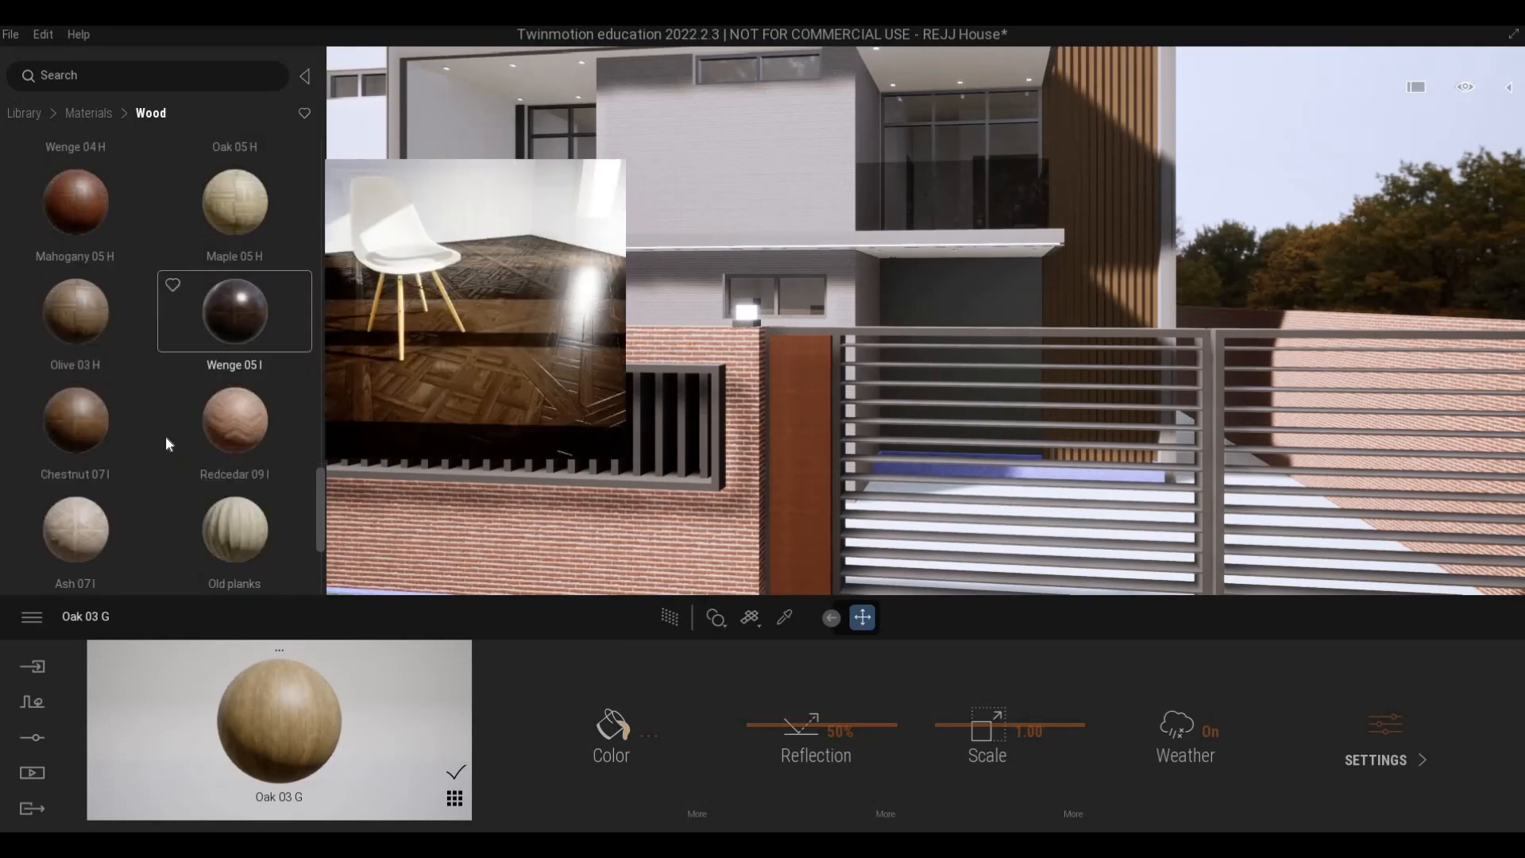
scroll(165, 435, "up", 5)
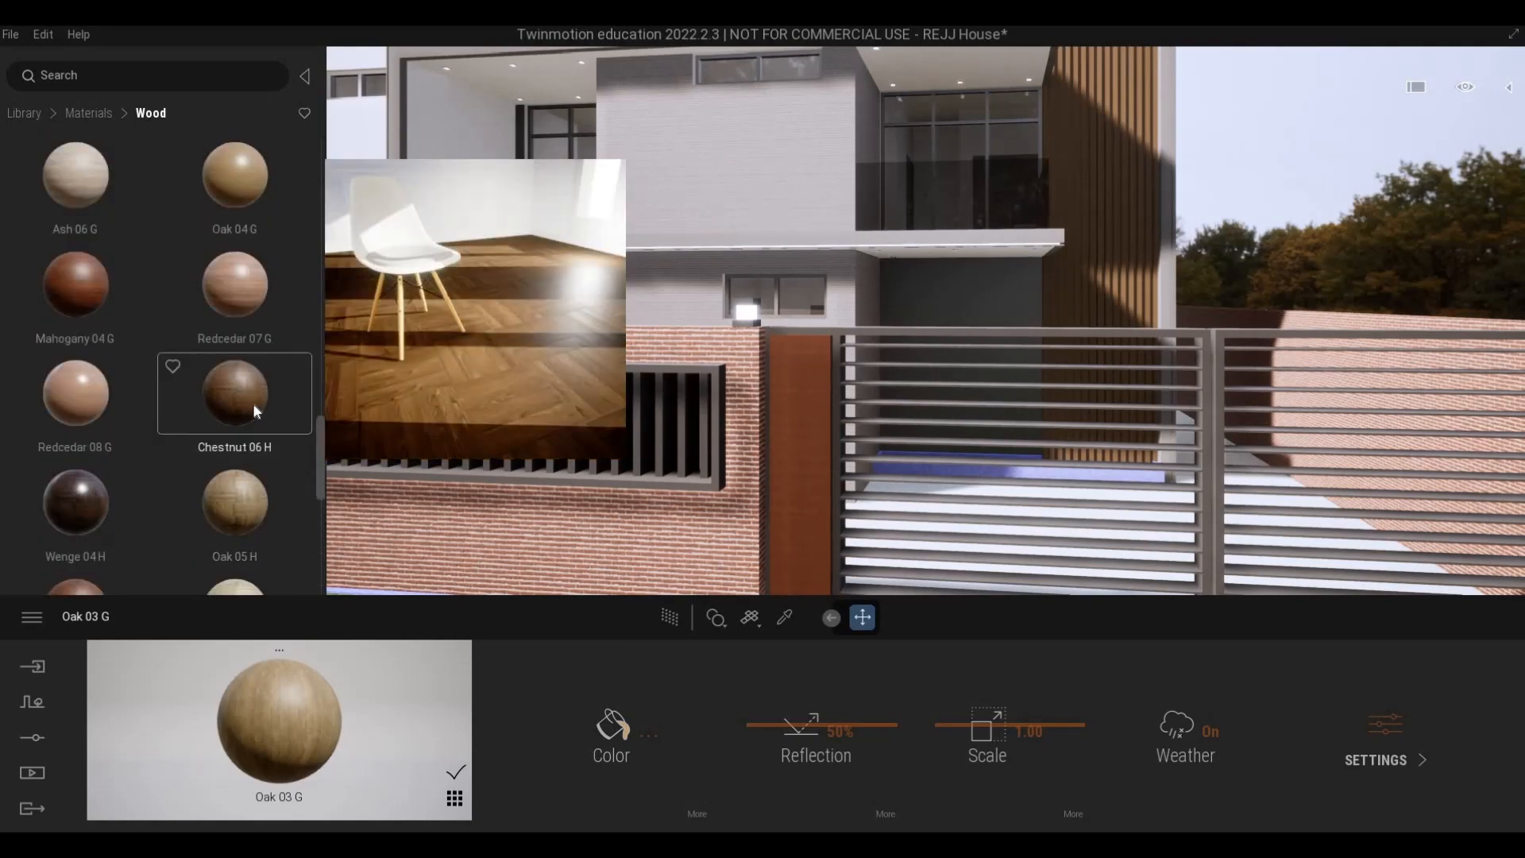
- Try the Chestnut 02 C wood material on the white ceiling and side wall of the upper-floor balcony
key("w")
key("w")
key("a")
key("w")
key("q")
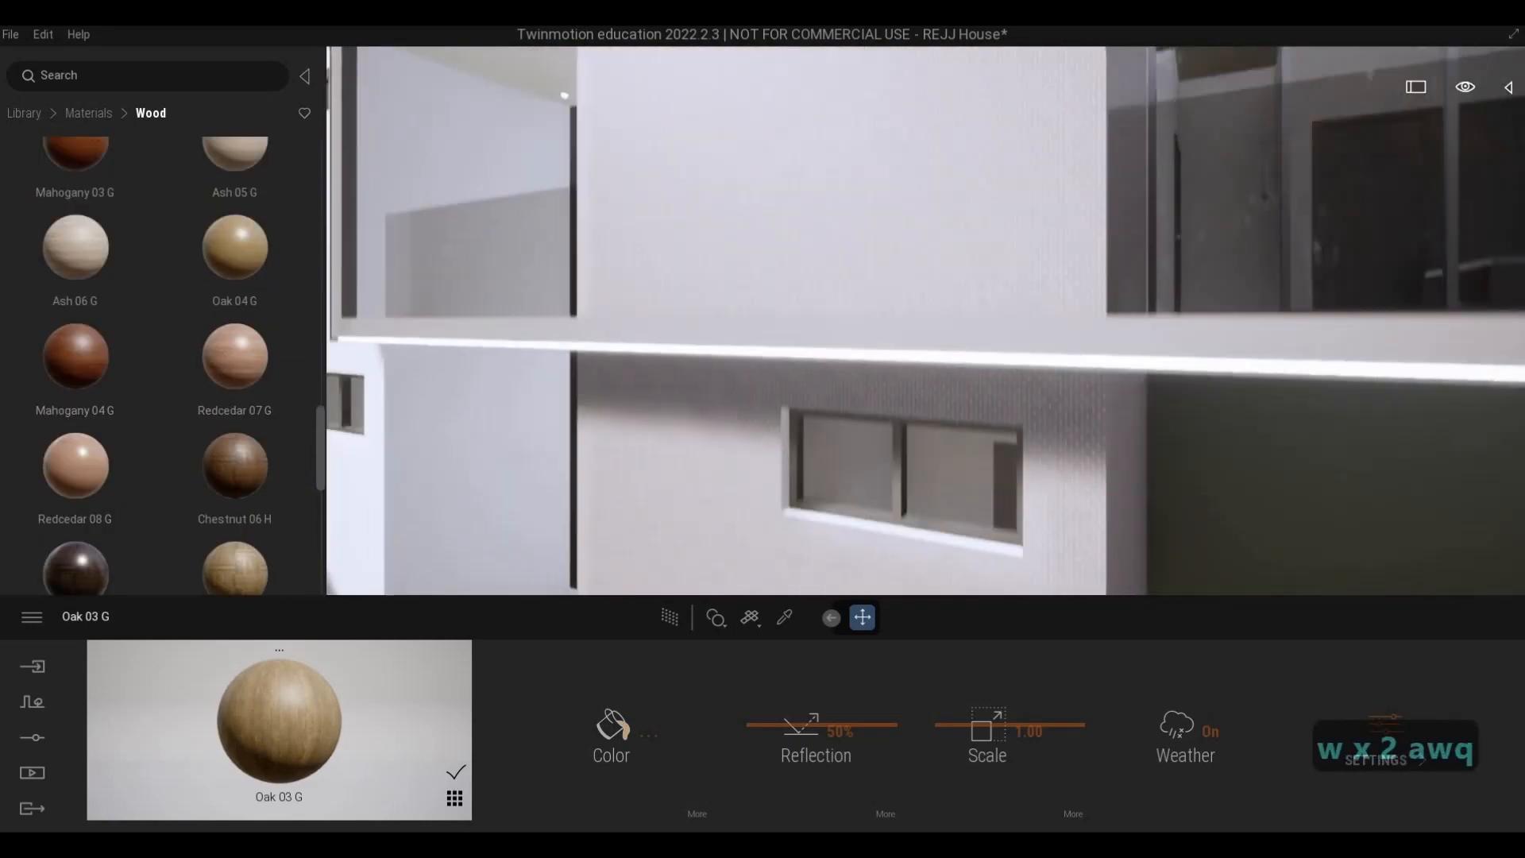
key("w")
key("a")
key("w")
key("q")
key("a")
key("w")
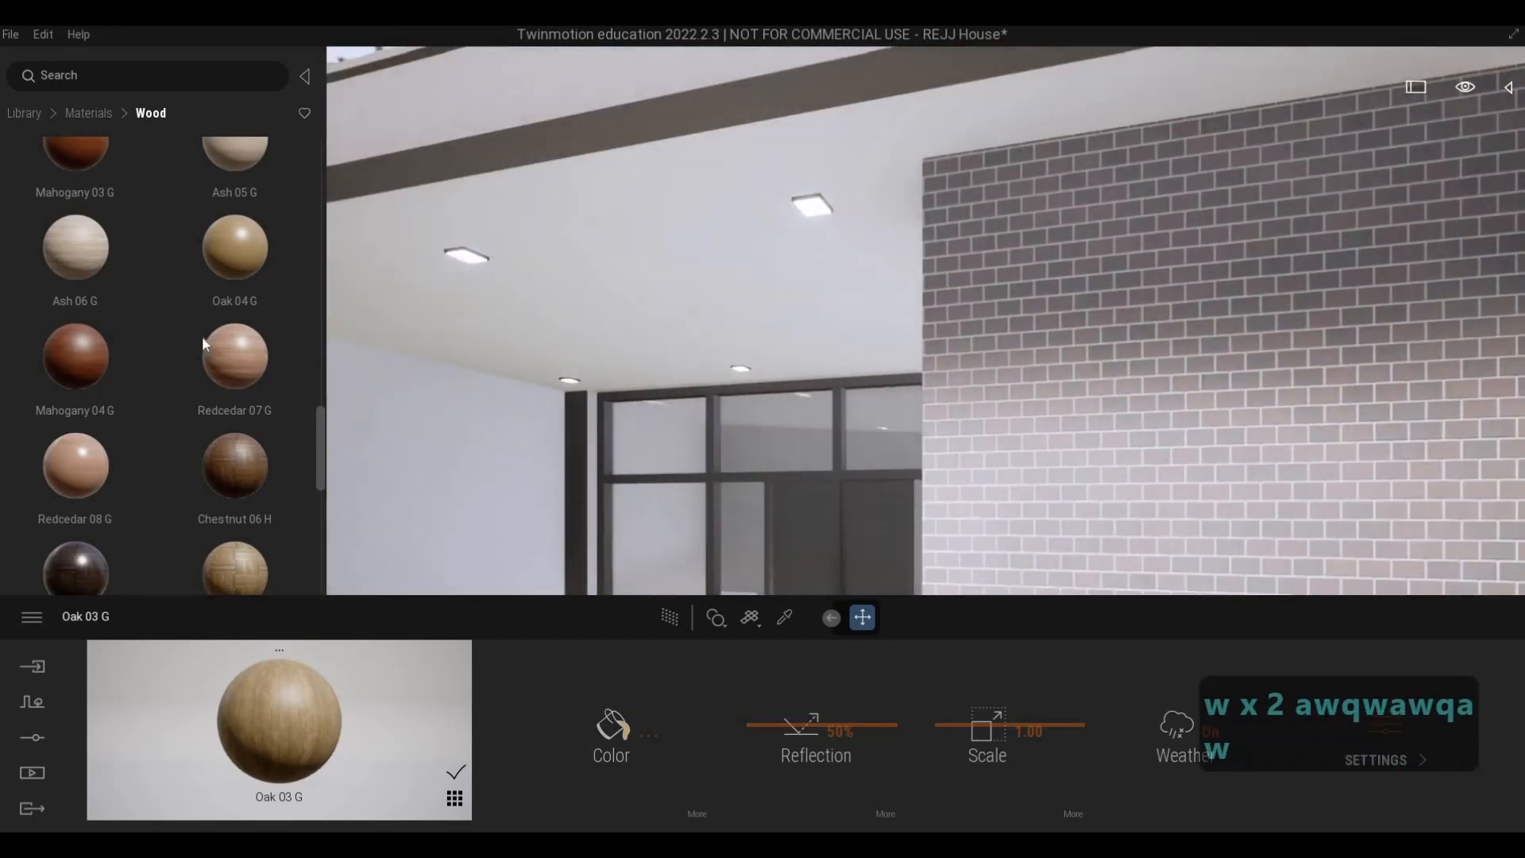
scroll(126, 336, "up", 3)
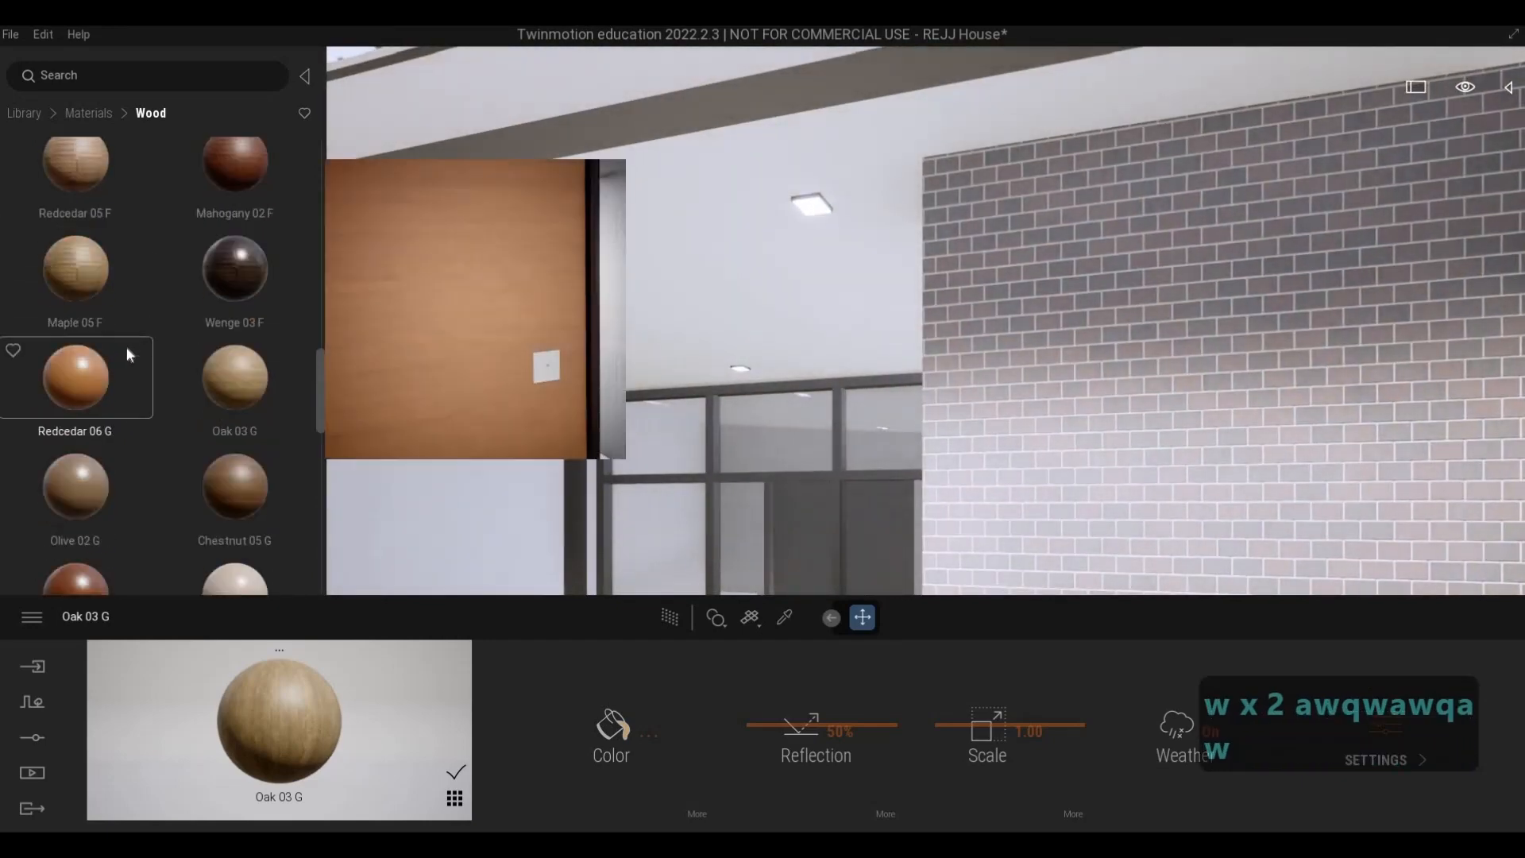
scroll(127, 349, "up", 6)
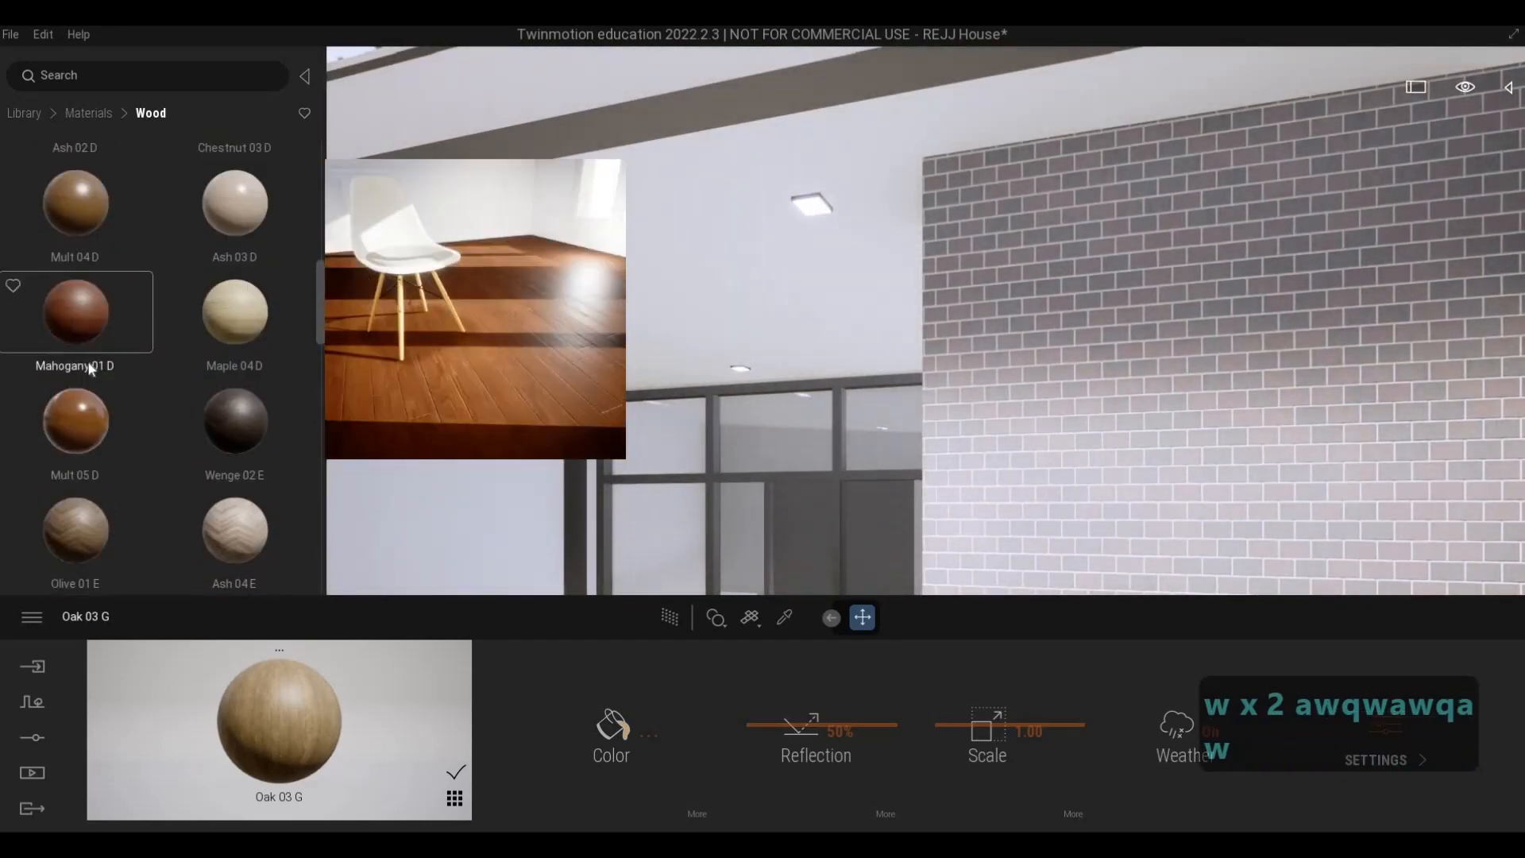
scroll(86, 349, "up", 2)
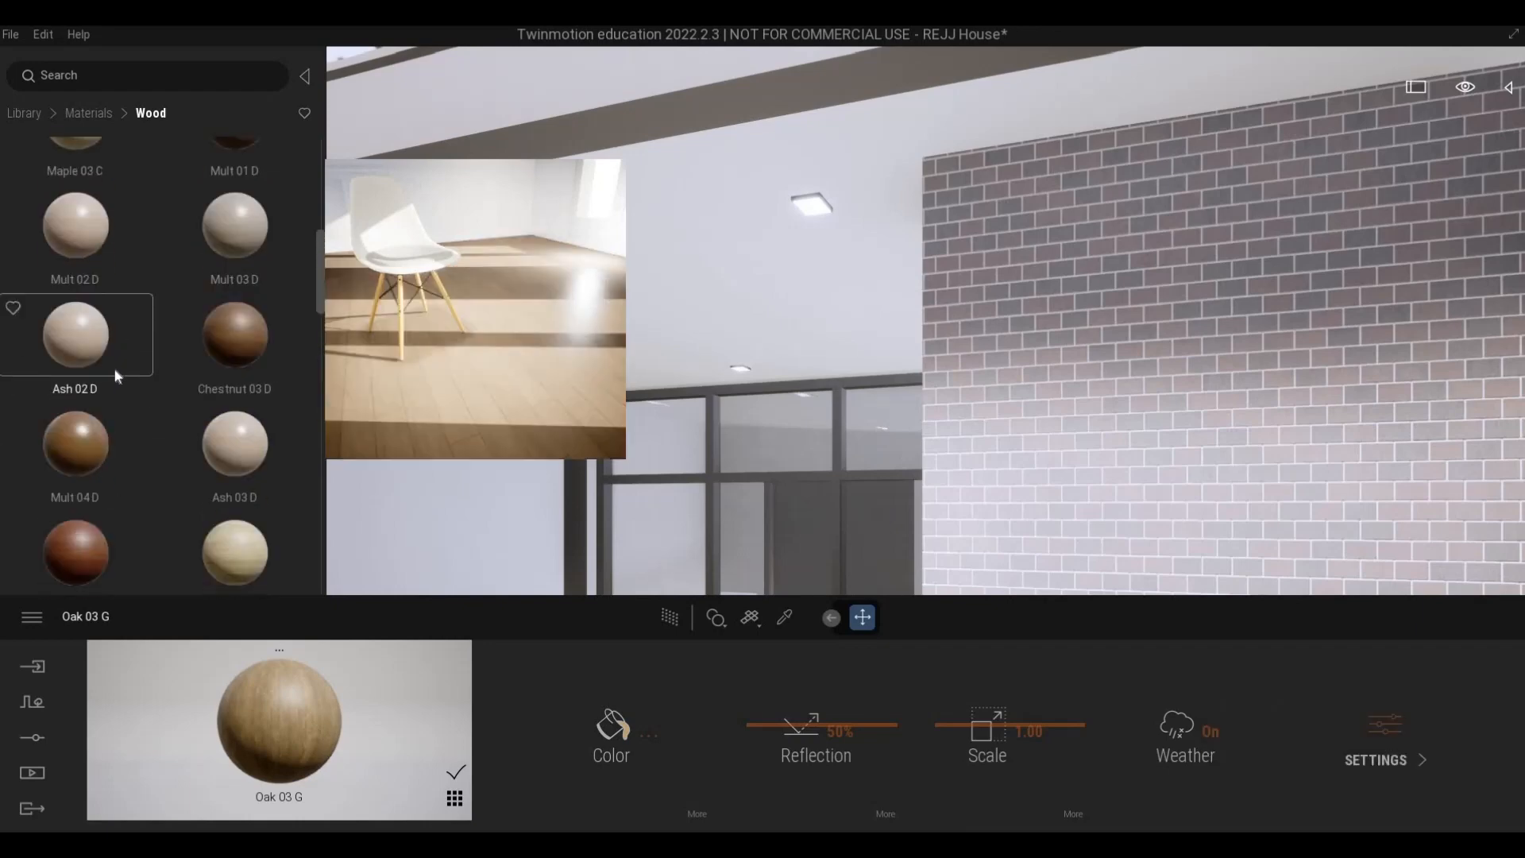
scroll(111, 374, "up", 3)
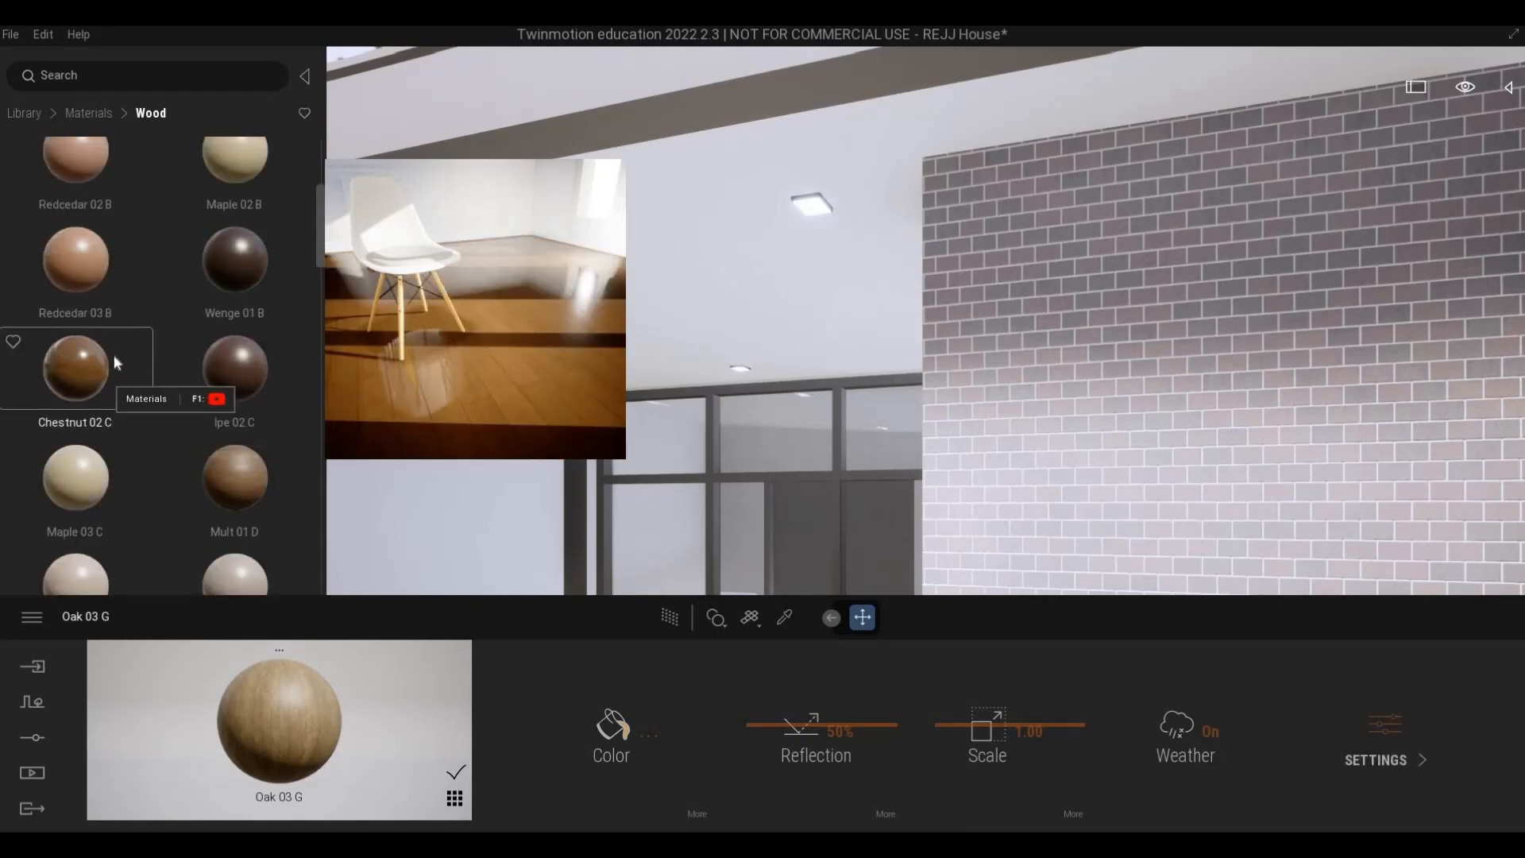
left_click_drag(83, 421, 619, 185)
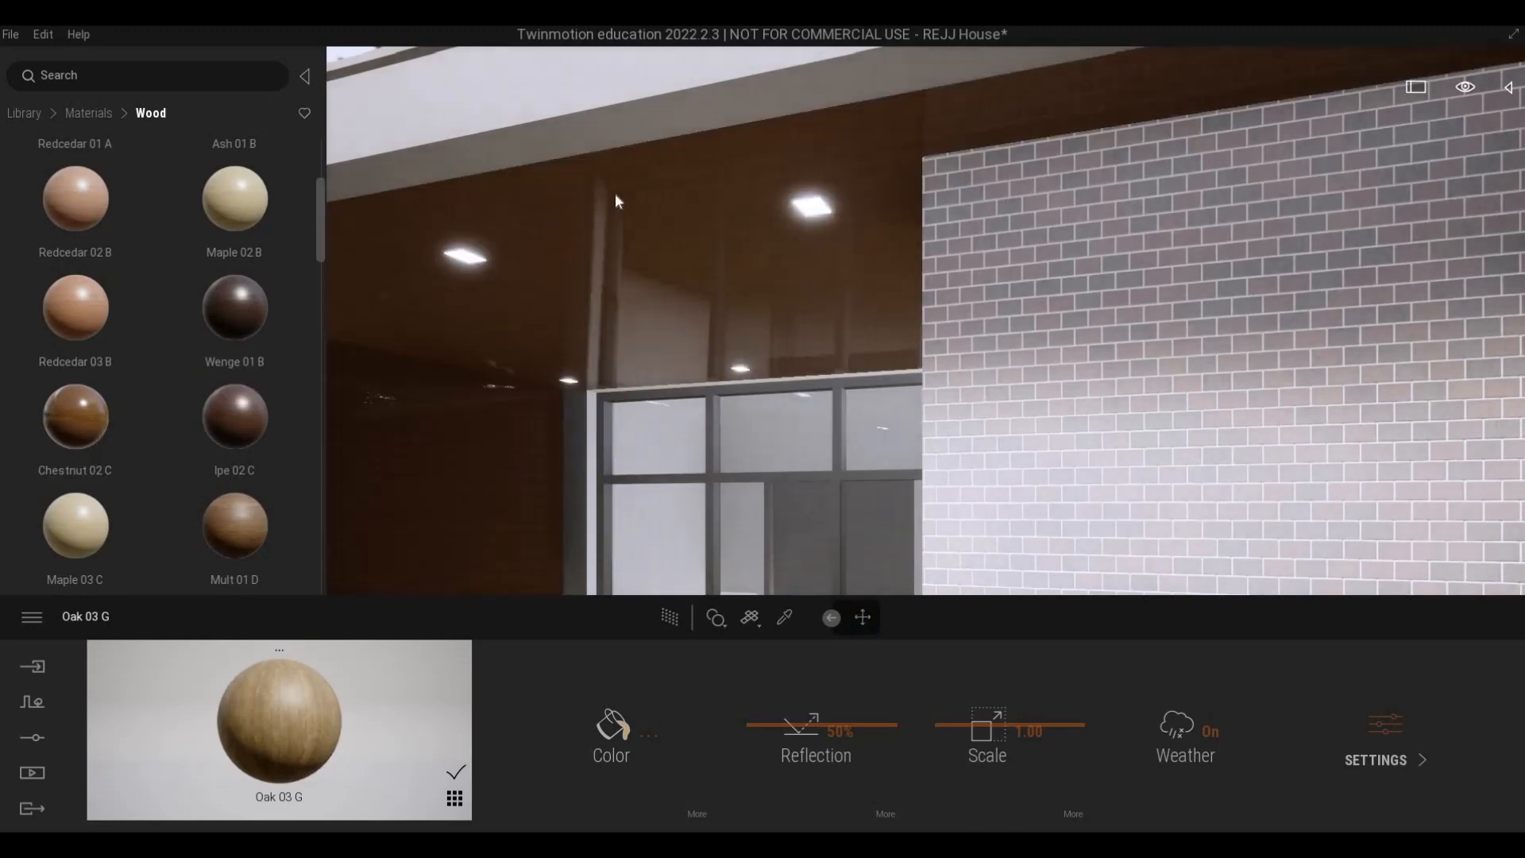
- Set the balcony ceiling's Chestnut 02 C material to 52% reflection and a scale of 1.06
left_click(814, 722)
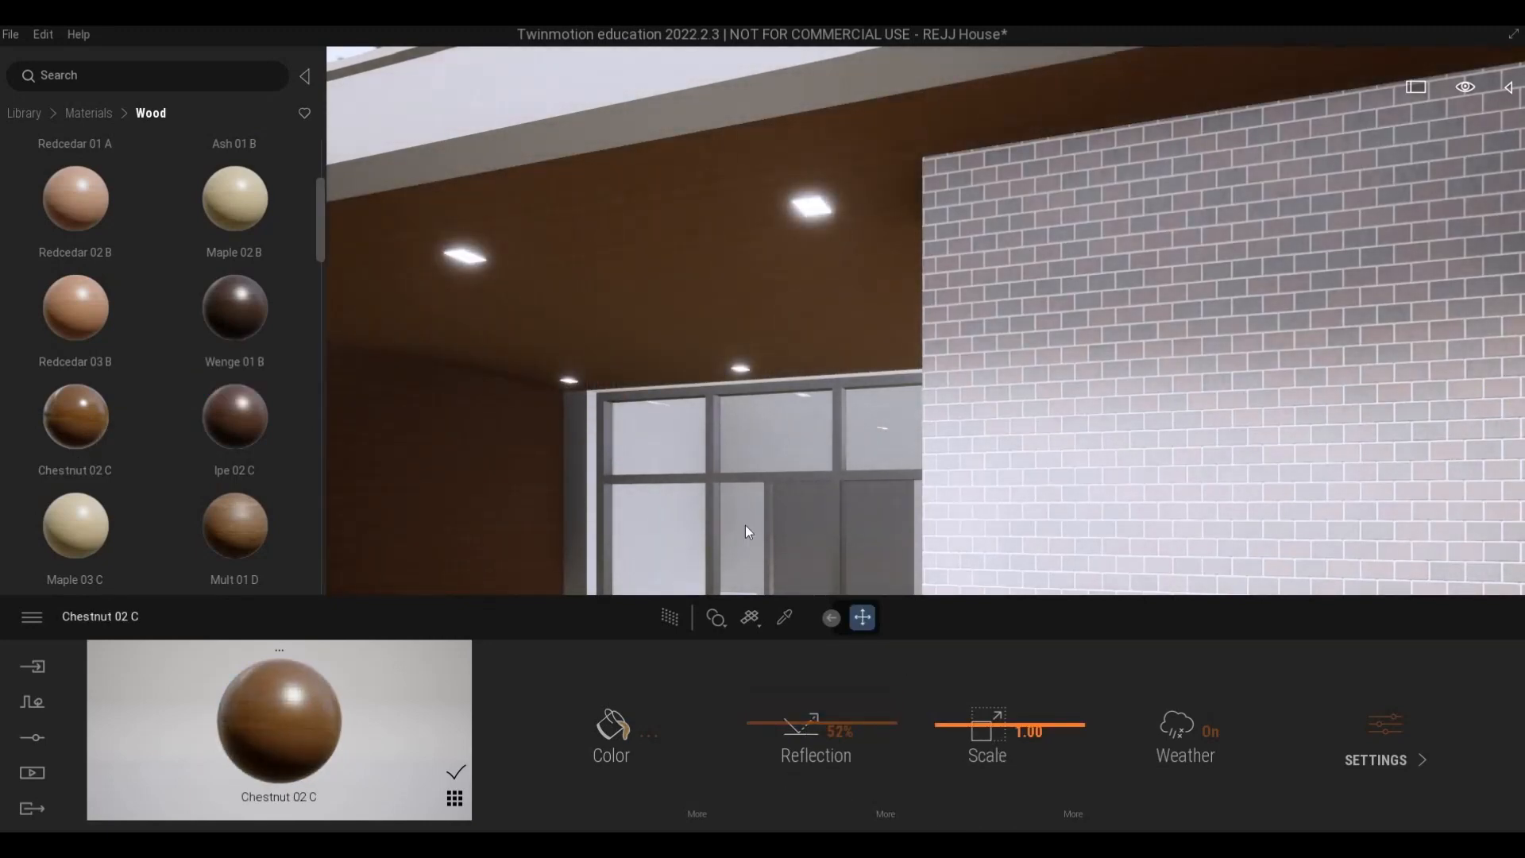
left_click(989, 725)
key("w")
right_click_drag(613, 504, 217, 374)
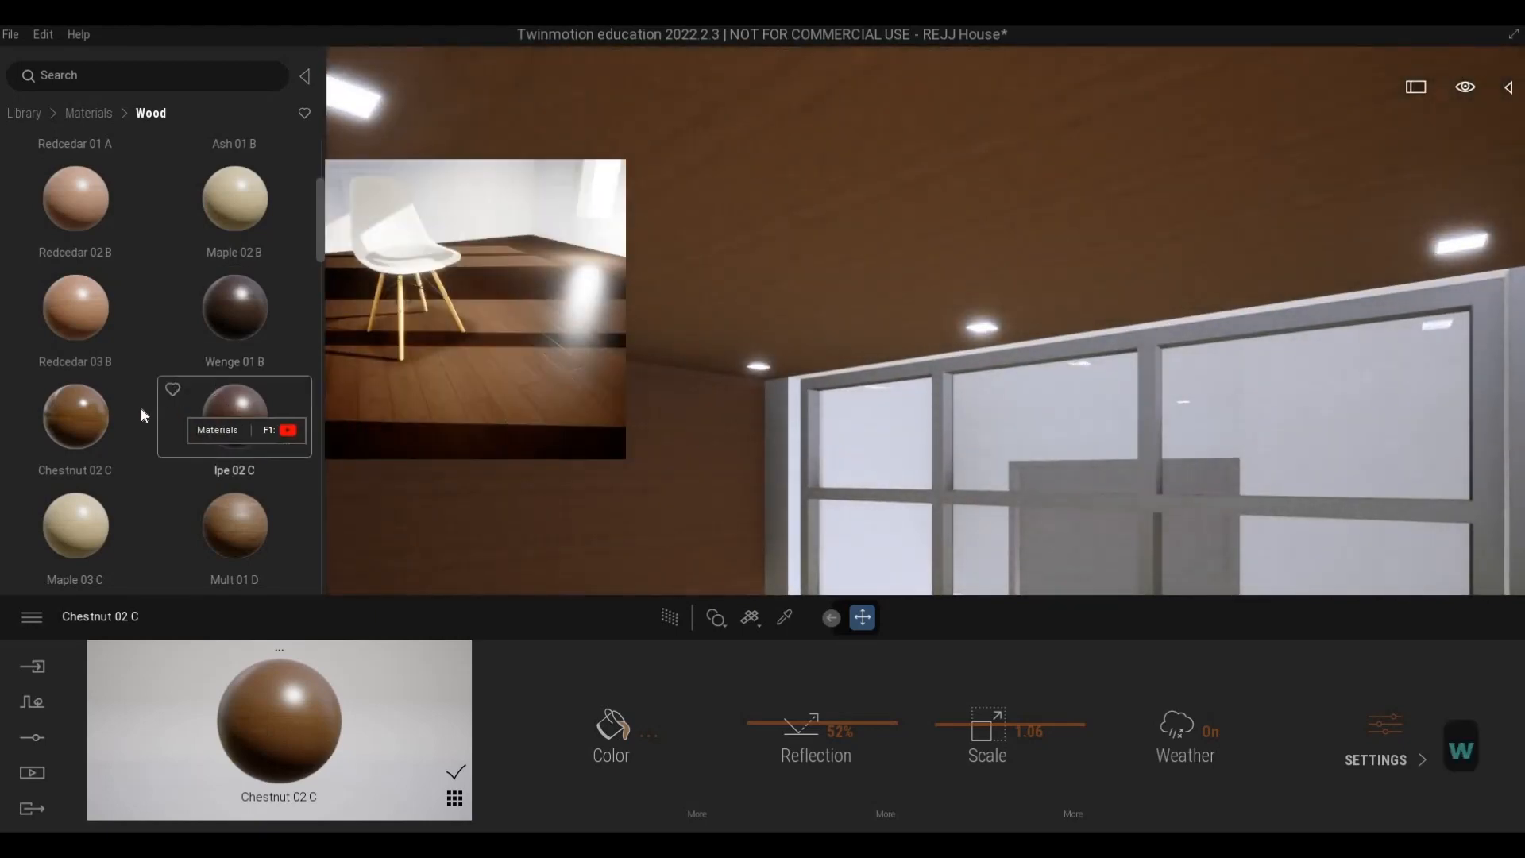
- Replace the balcony ceiling and side wall material with Mahogany 01 D and set its scale to 4.43
scroll(141, 409, "down", 5)
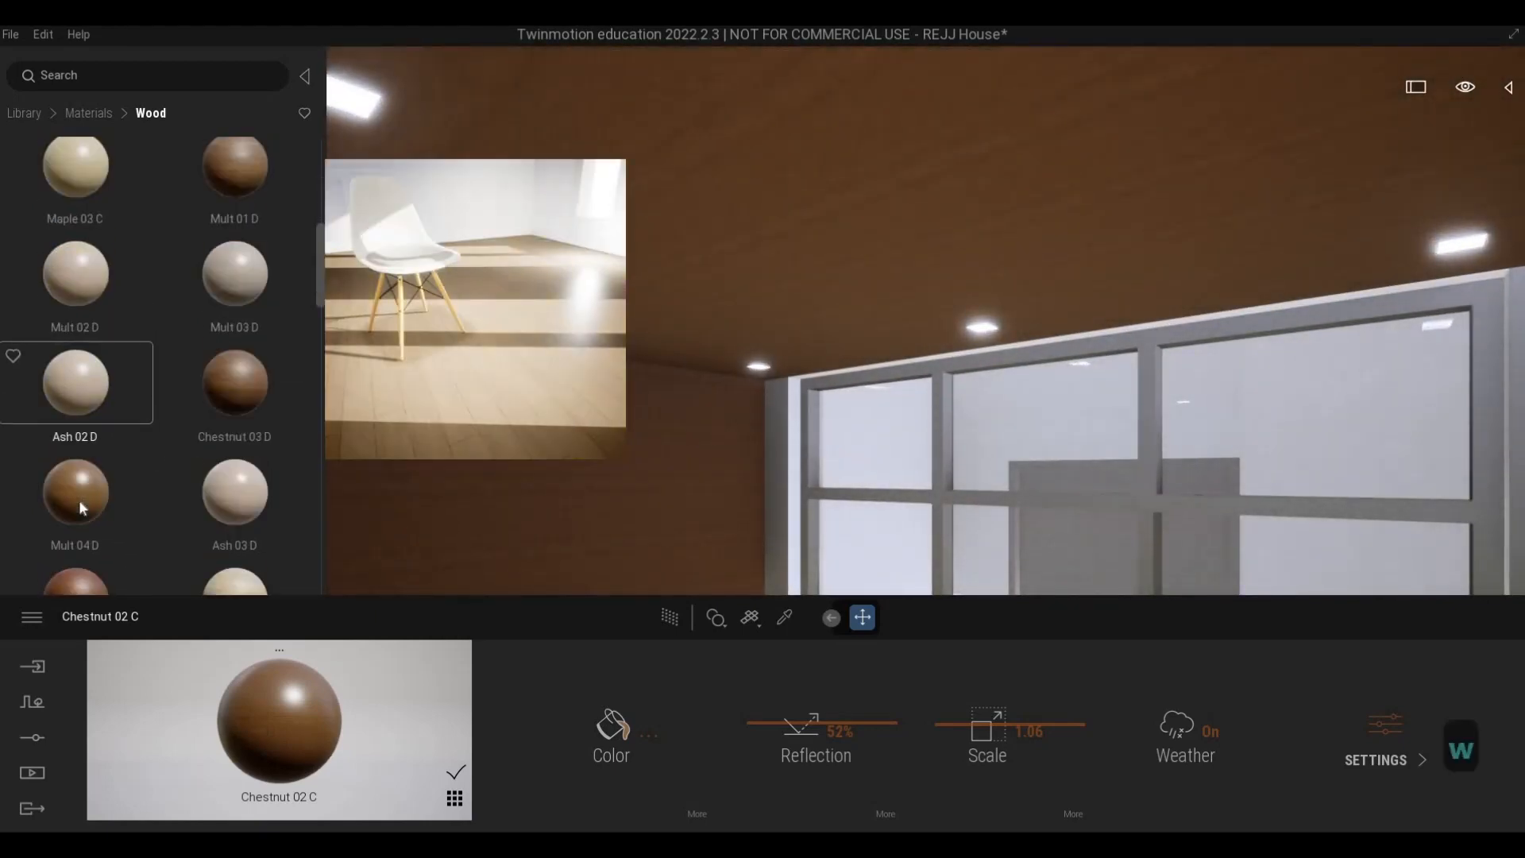
scroll(78, 499, "down", 2)
left_click_drag(78, 499, 744, 415)
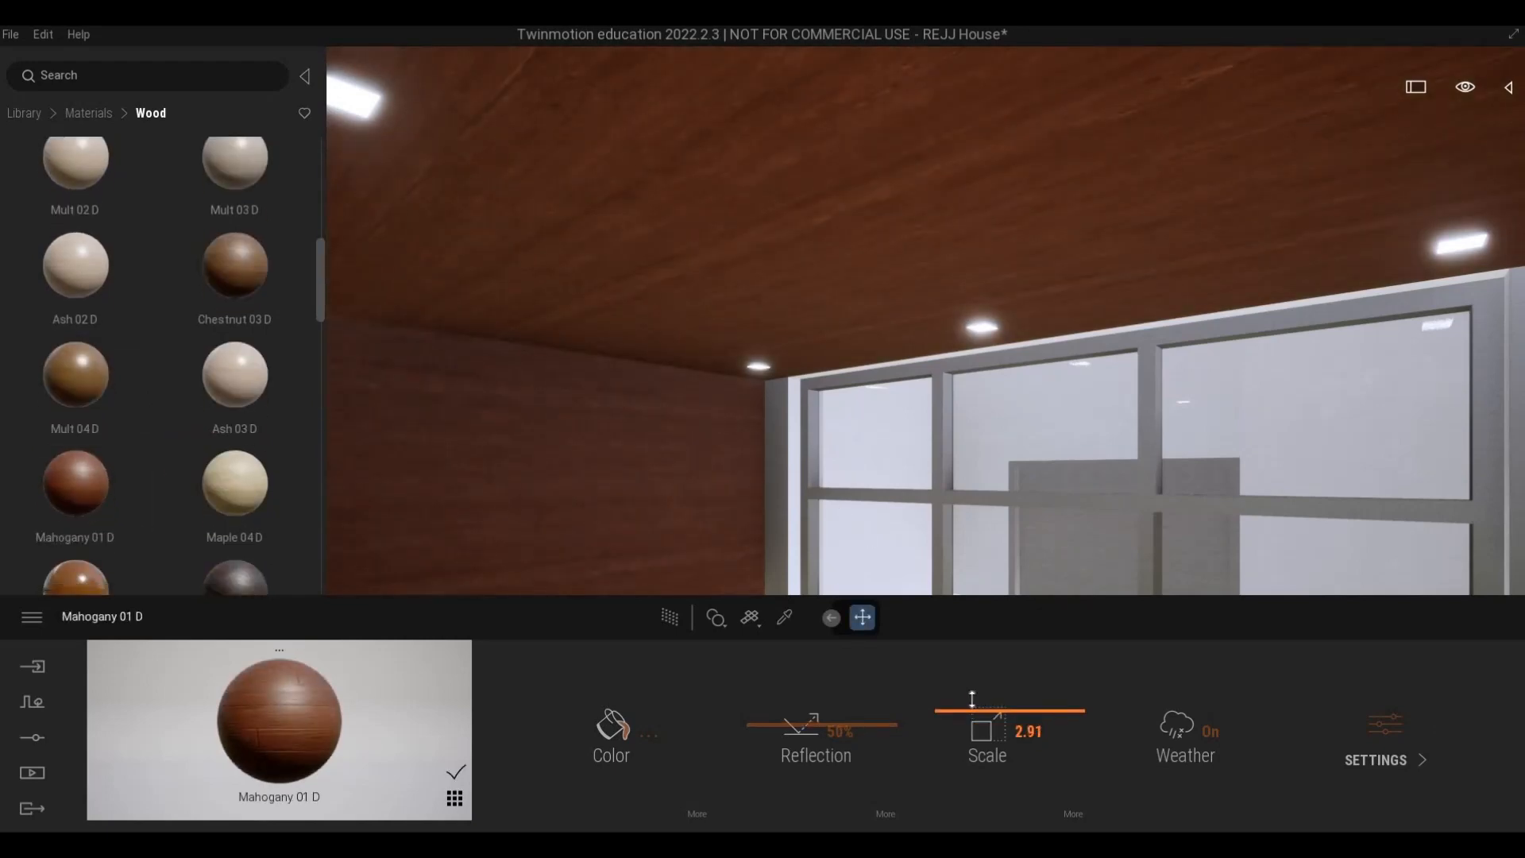
key("a")
right_click_drag(758, 205, 715, 250)
- Examine the mahogany grain up close and the look of both upper-floor balconies from outside
key("w")
key("w")
key("a")
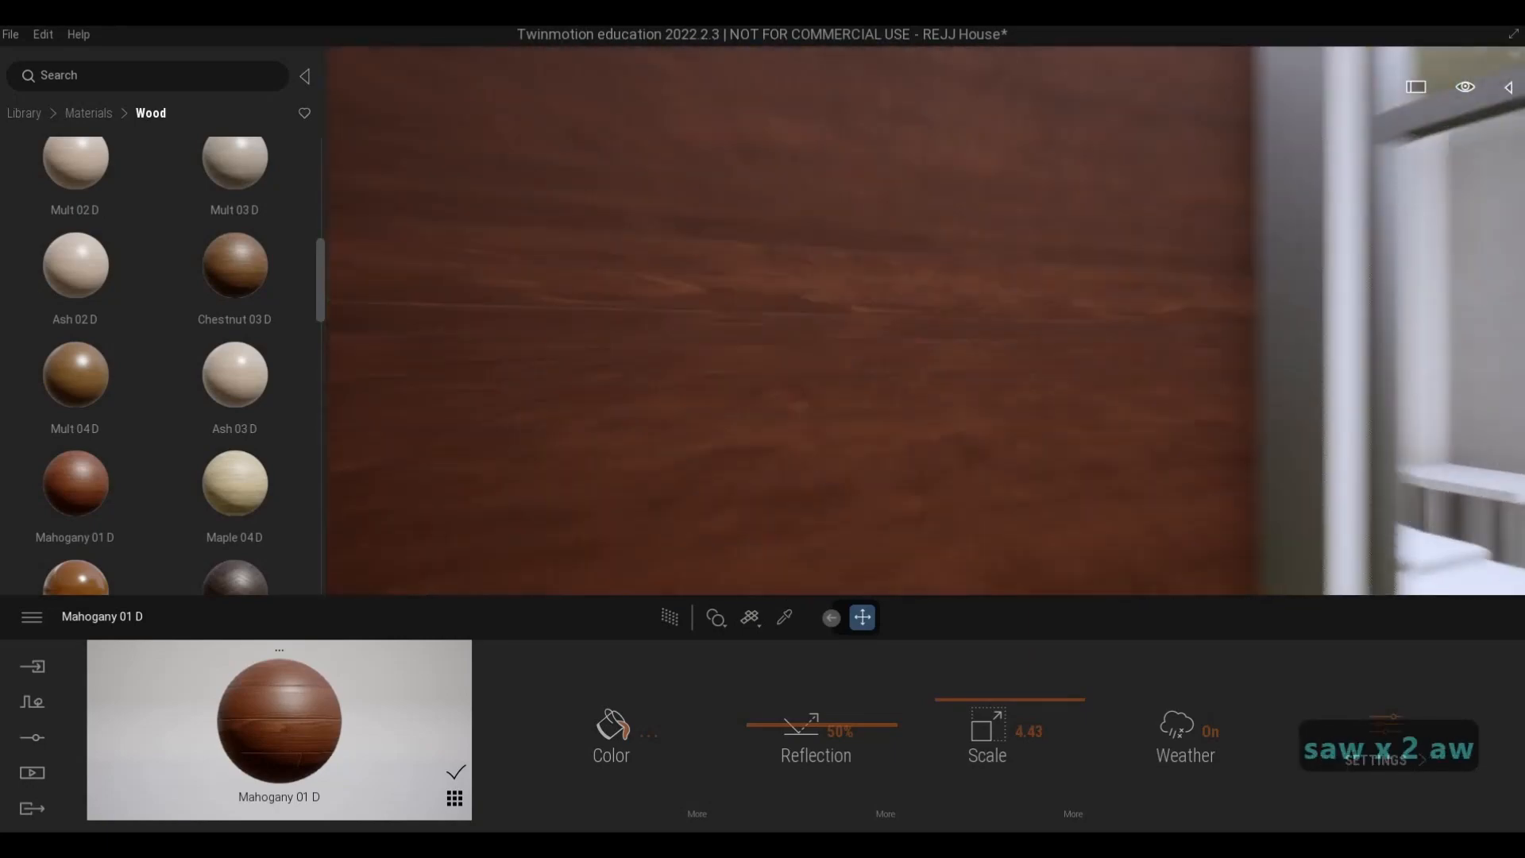
key("s")
key("s")
key("d")
key("d")
key("s")
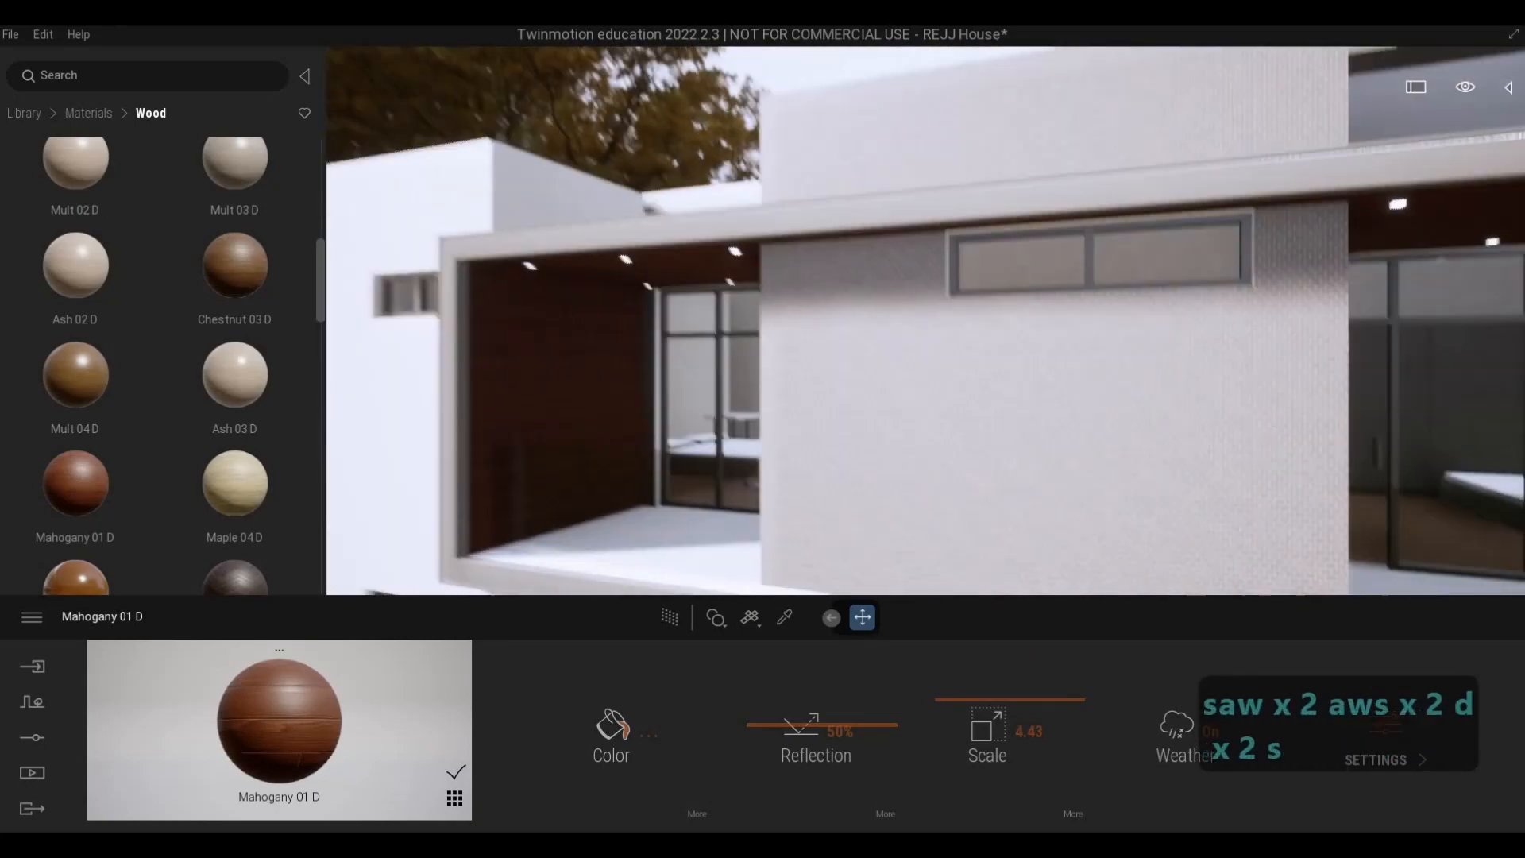
key("w")
key("w")
key("s")
key("e")
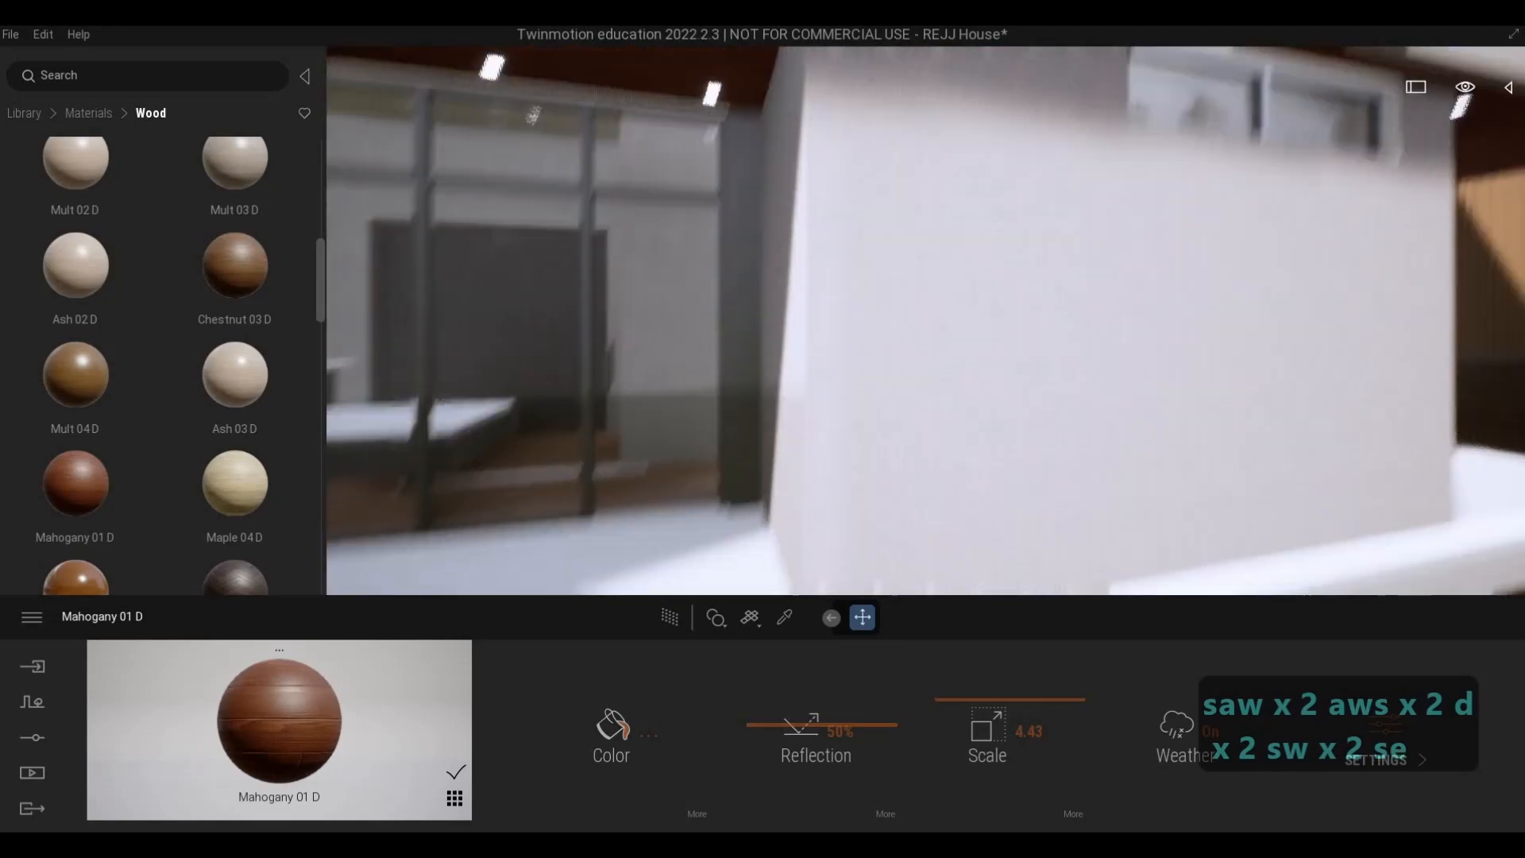
key("d")
key("d")
key("w")
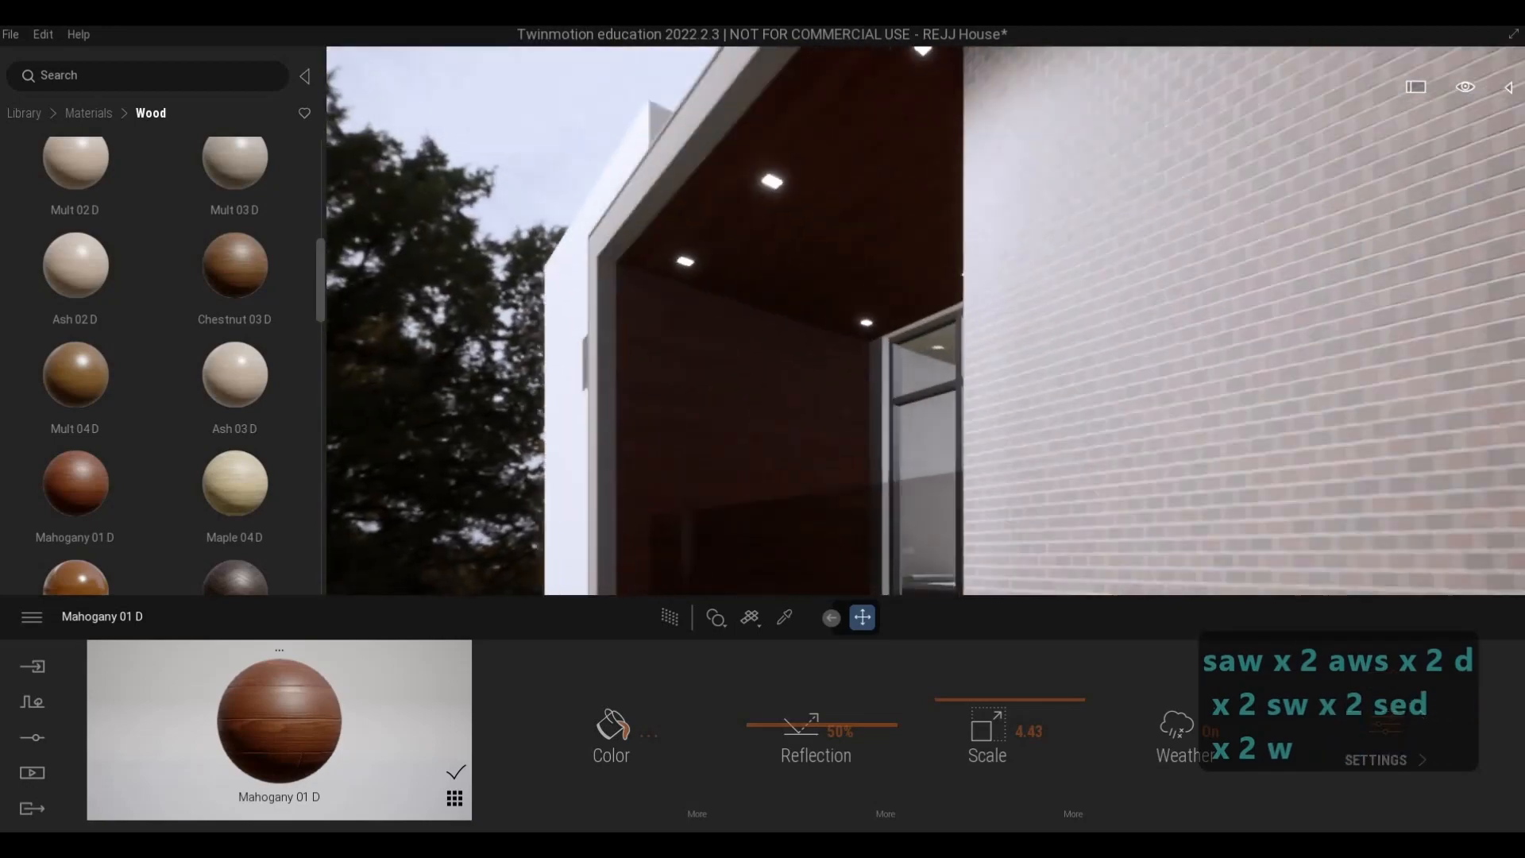
- Examine the mahogany ceiling over the front entrance and beside the slatted cladding against the pale brick wall
key("w")
key("s")
key("a")
key("s")
key("e")
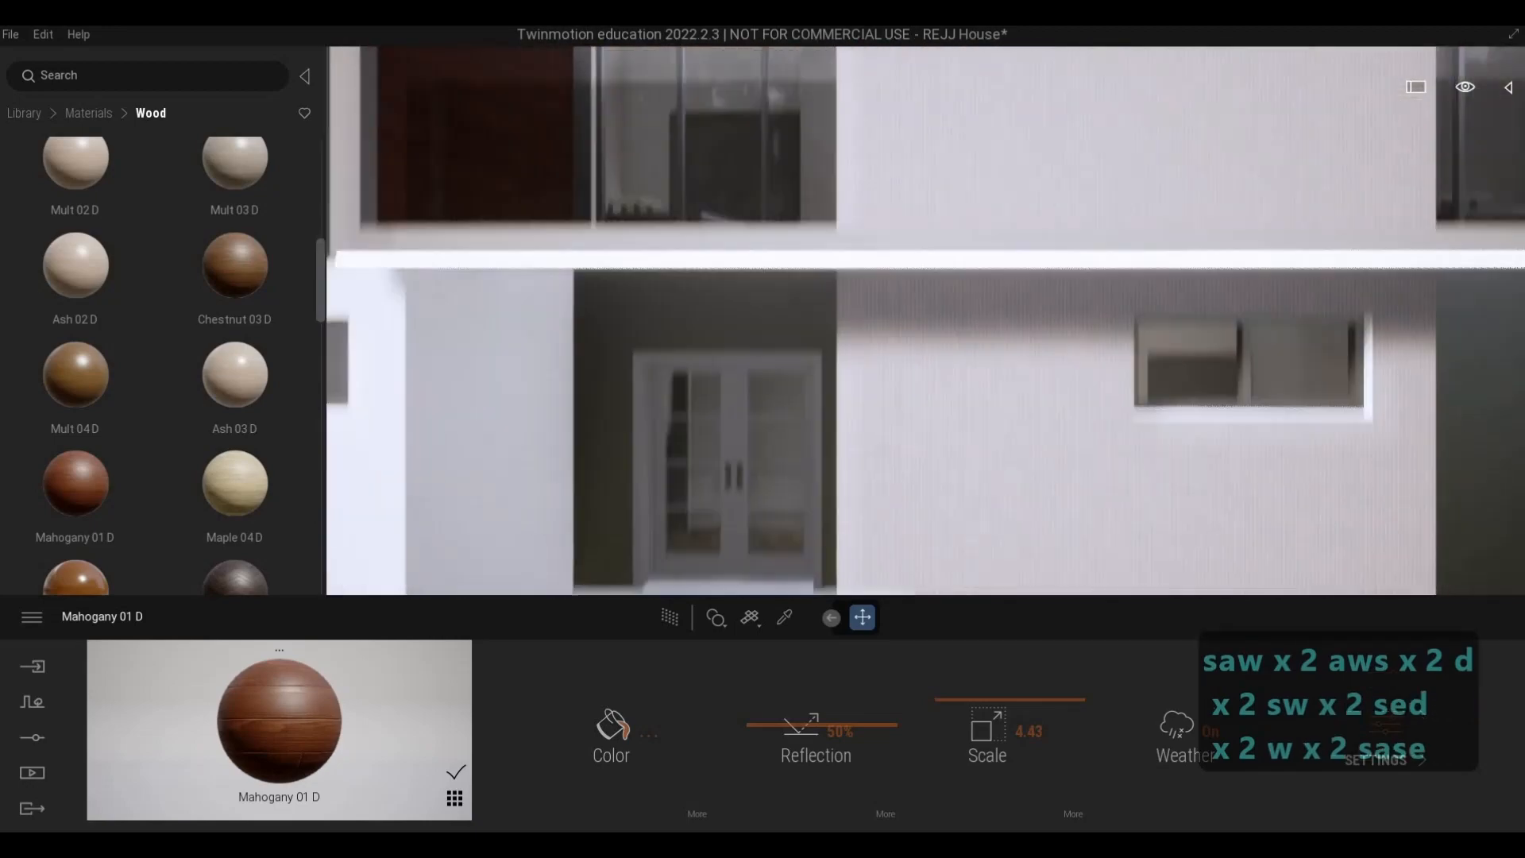
key("w")
key("a")
key("d")
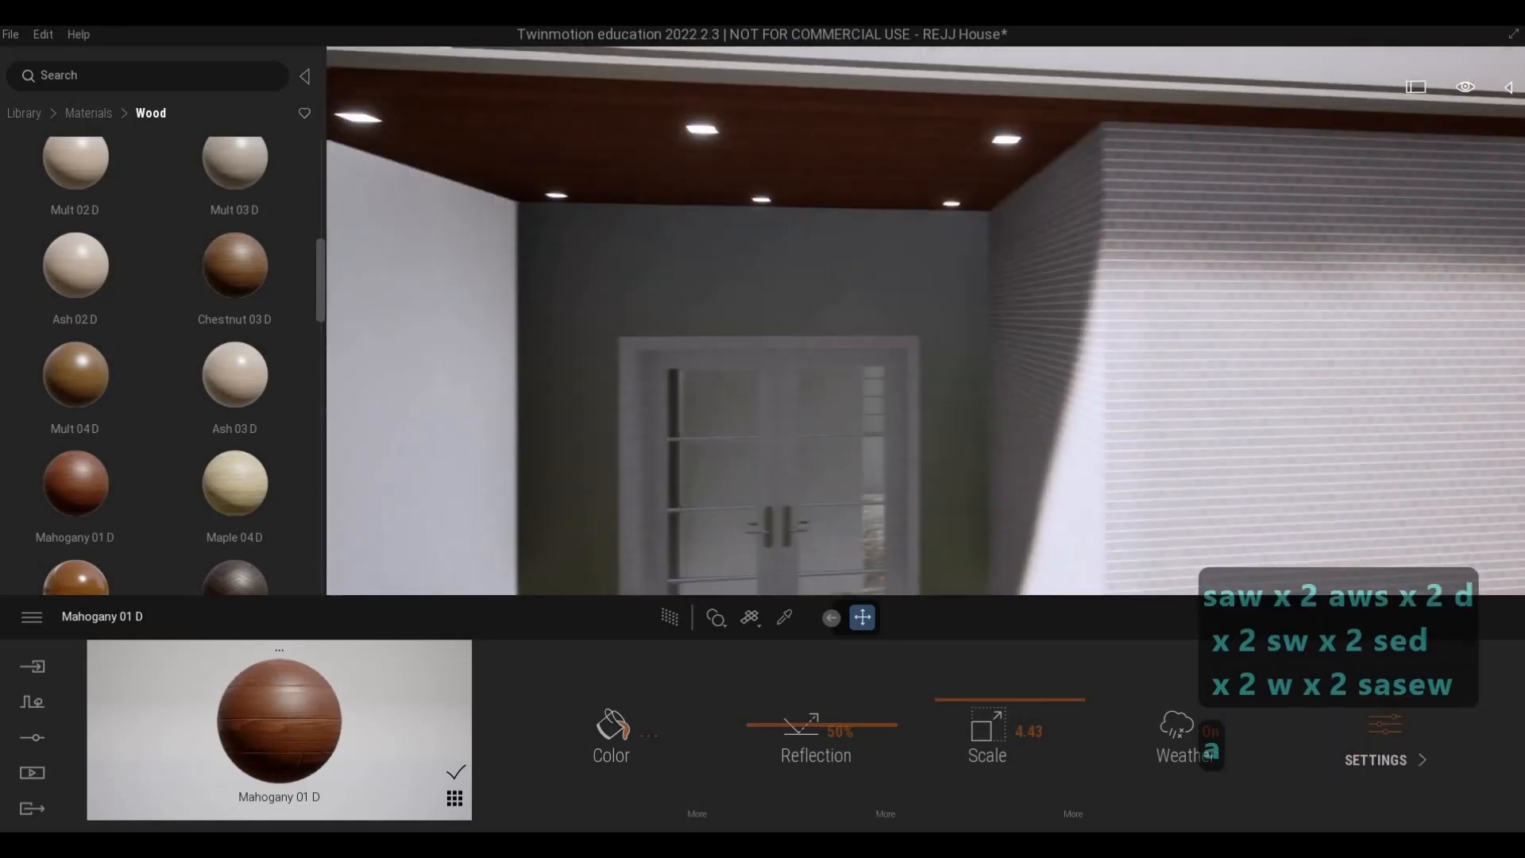
key("d")
key("d")
key("q")
key("w")
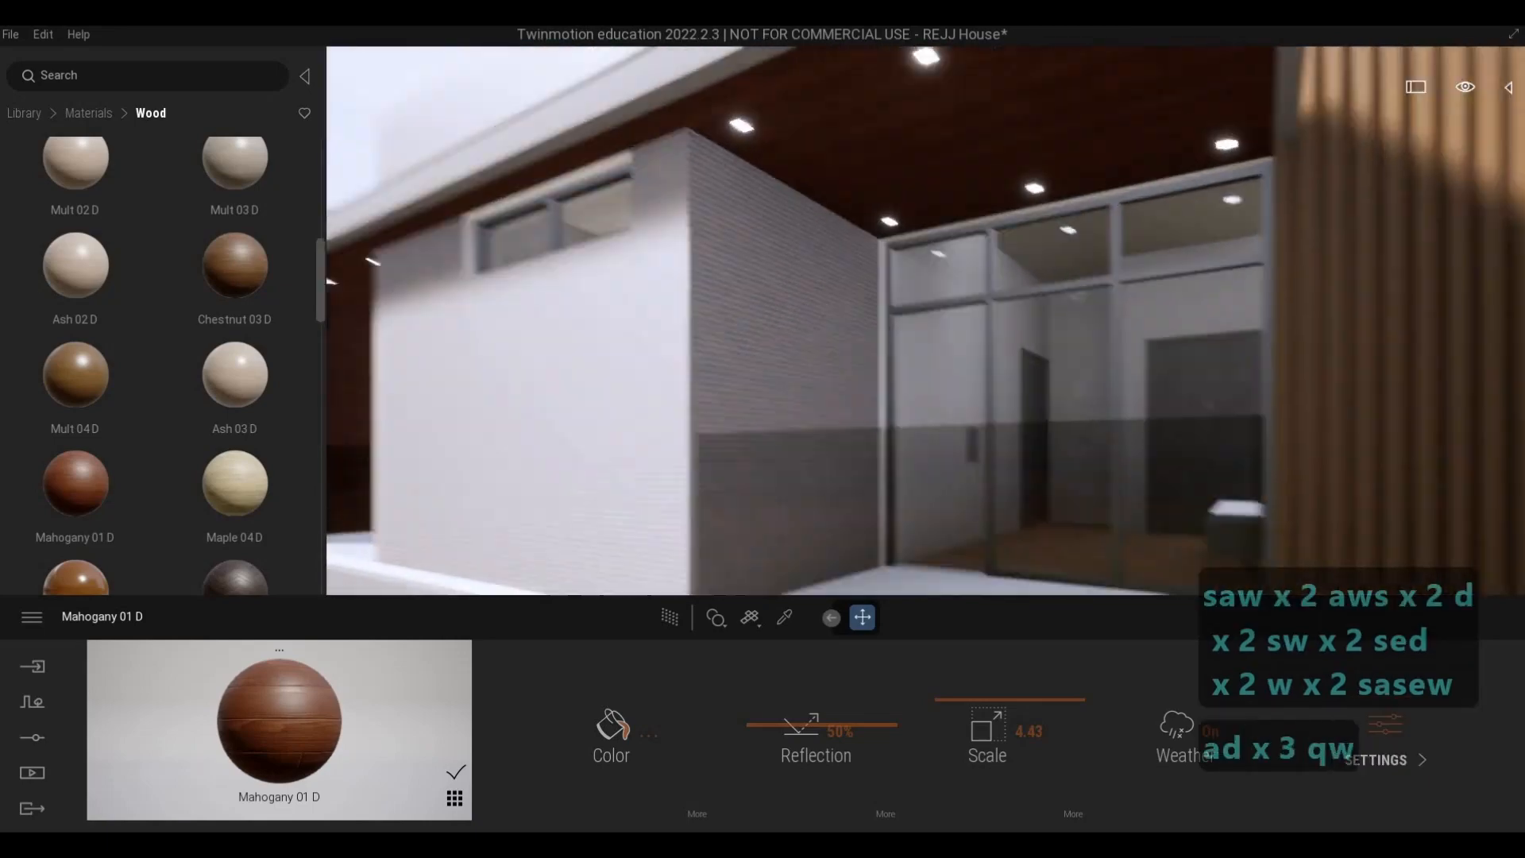
key("w")
key("a")
key("s")
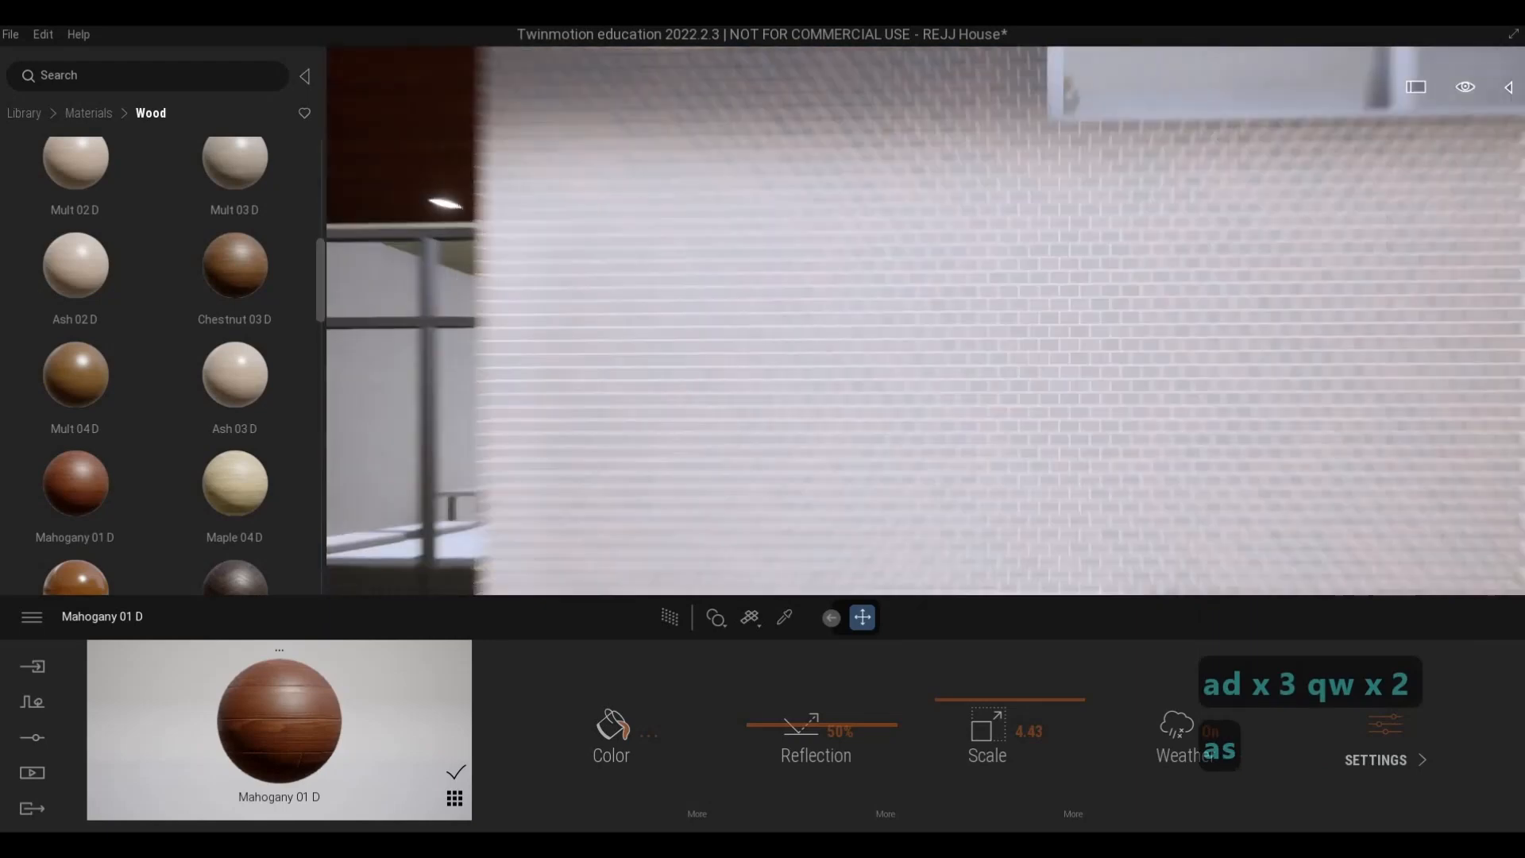
key("a")
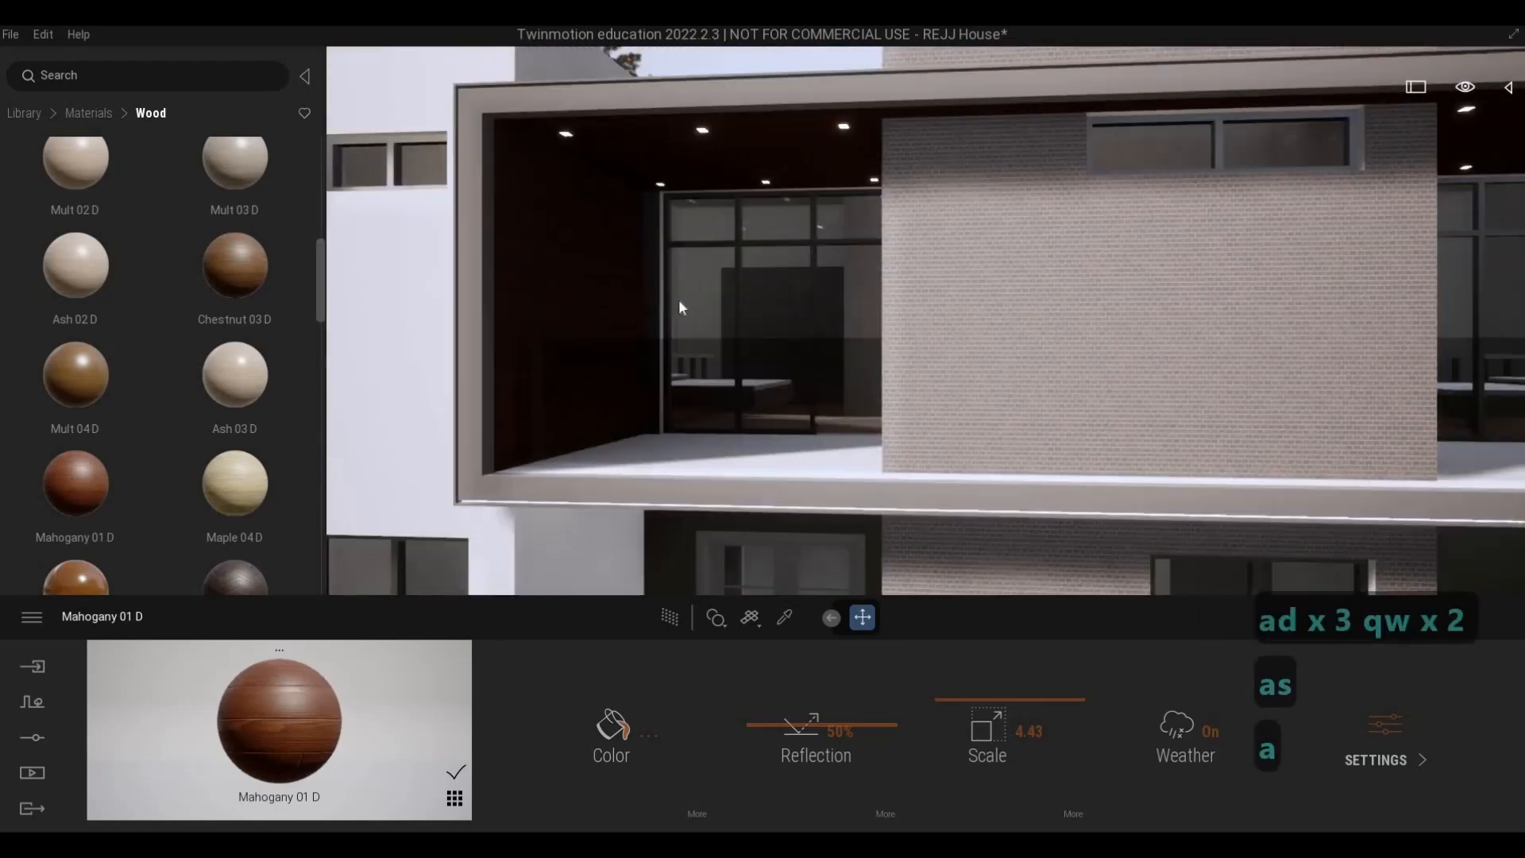
- Try Mahogany 01 D on the pale brick wall between the balconies, check it up close, and undo it
key("w")
left_click_drag(78, 478, 1114, 312)
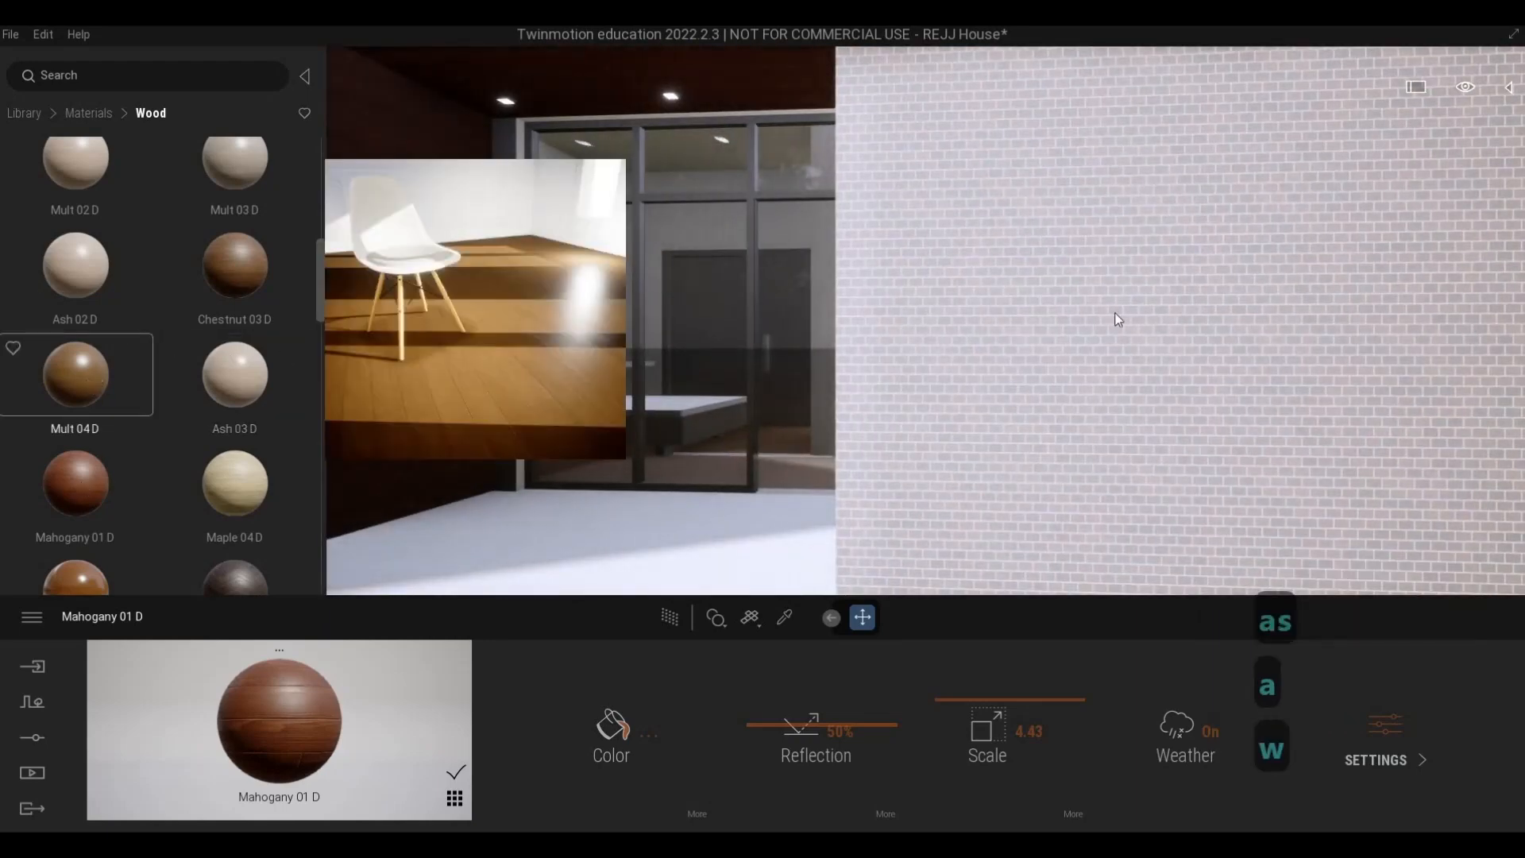
key("s")
key("d")
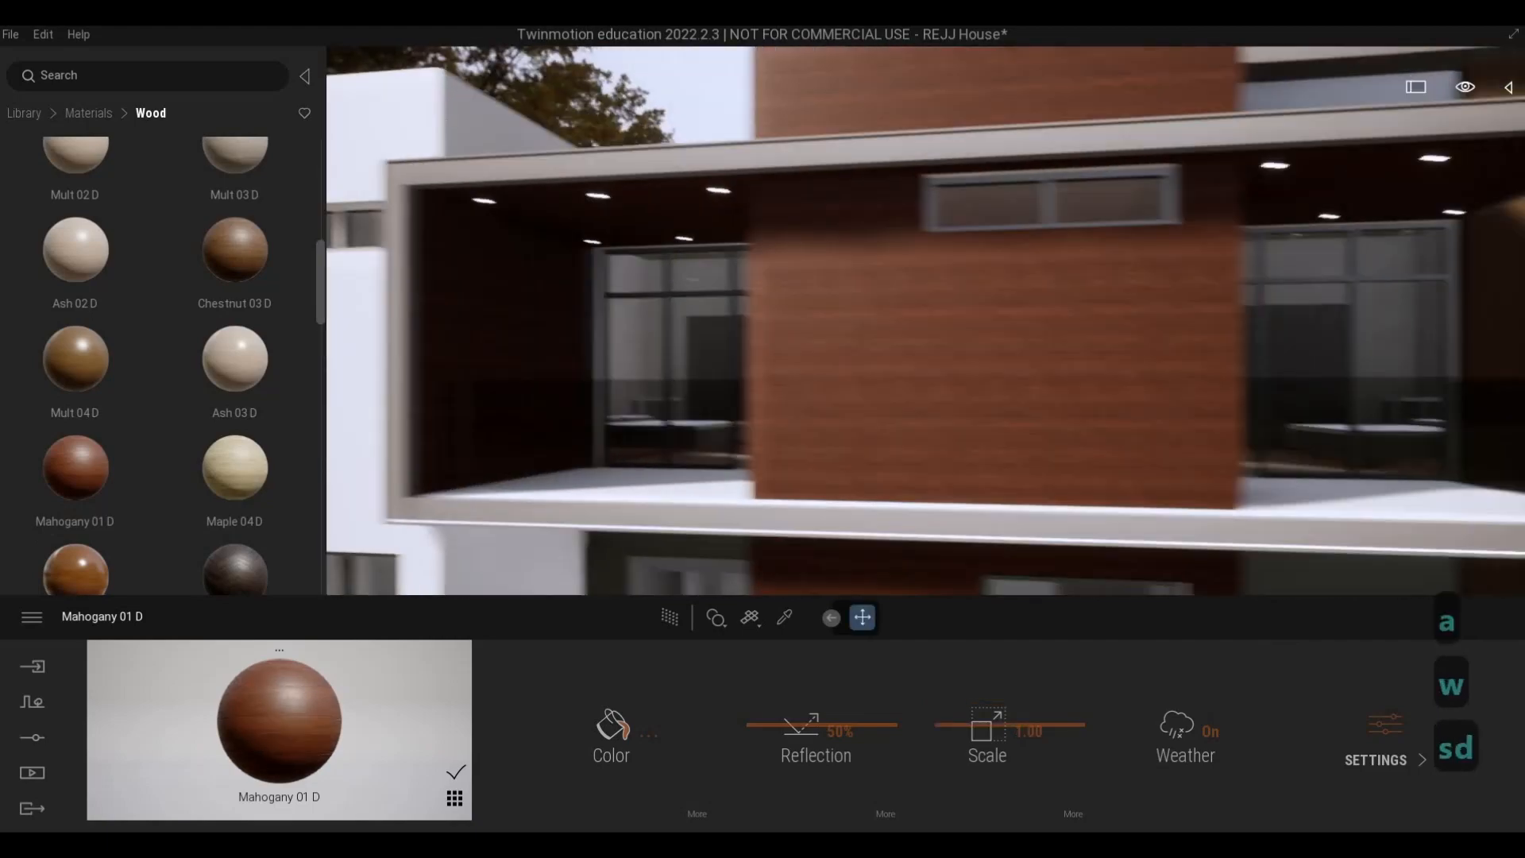
key("w")
key("s")
key("s")
key("w")
key("e")
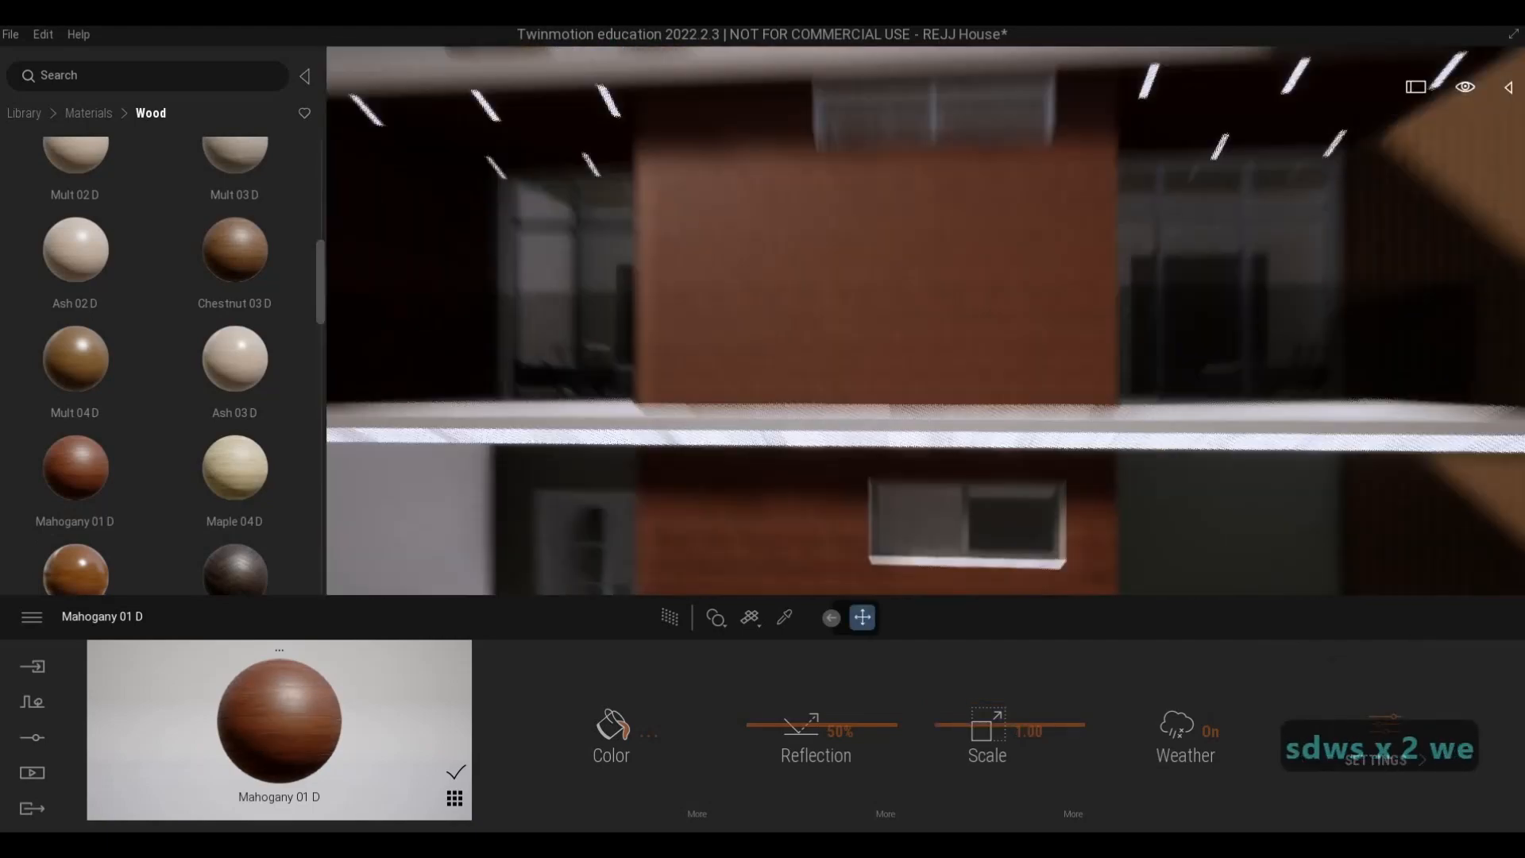
key("q")
key("w")
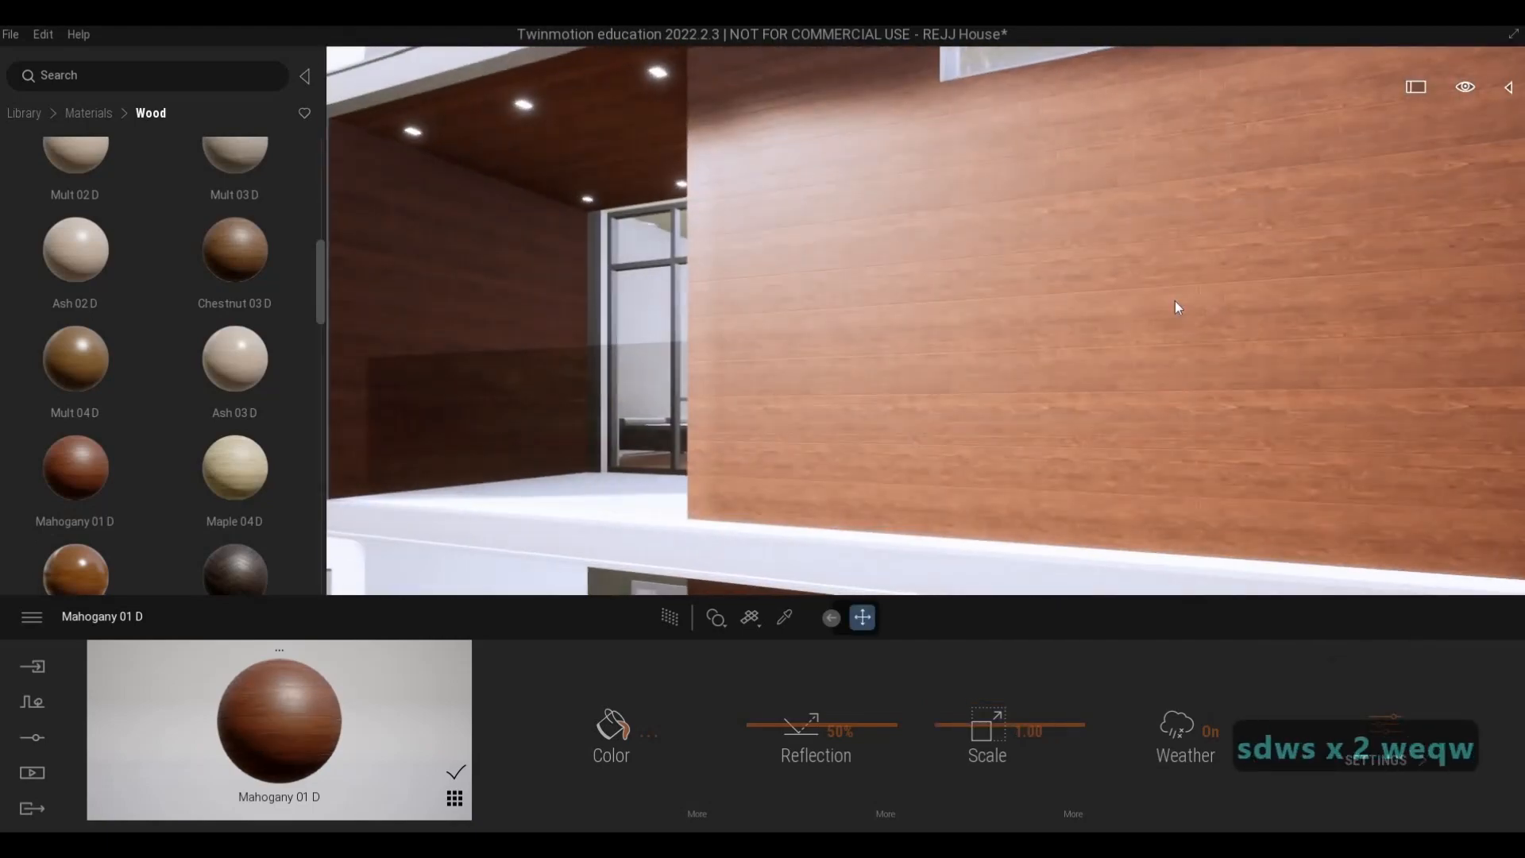
key("ctrl+z")
- Sample the reddish front gate pillar's material and replace it with Mahogany 01 D
key("w")
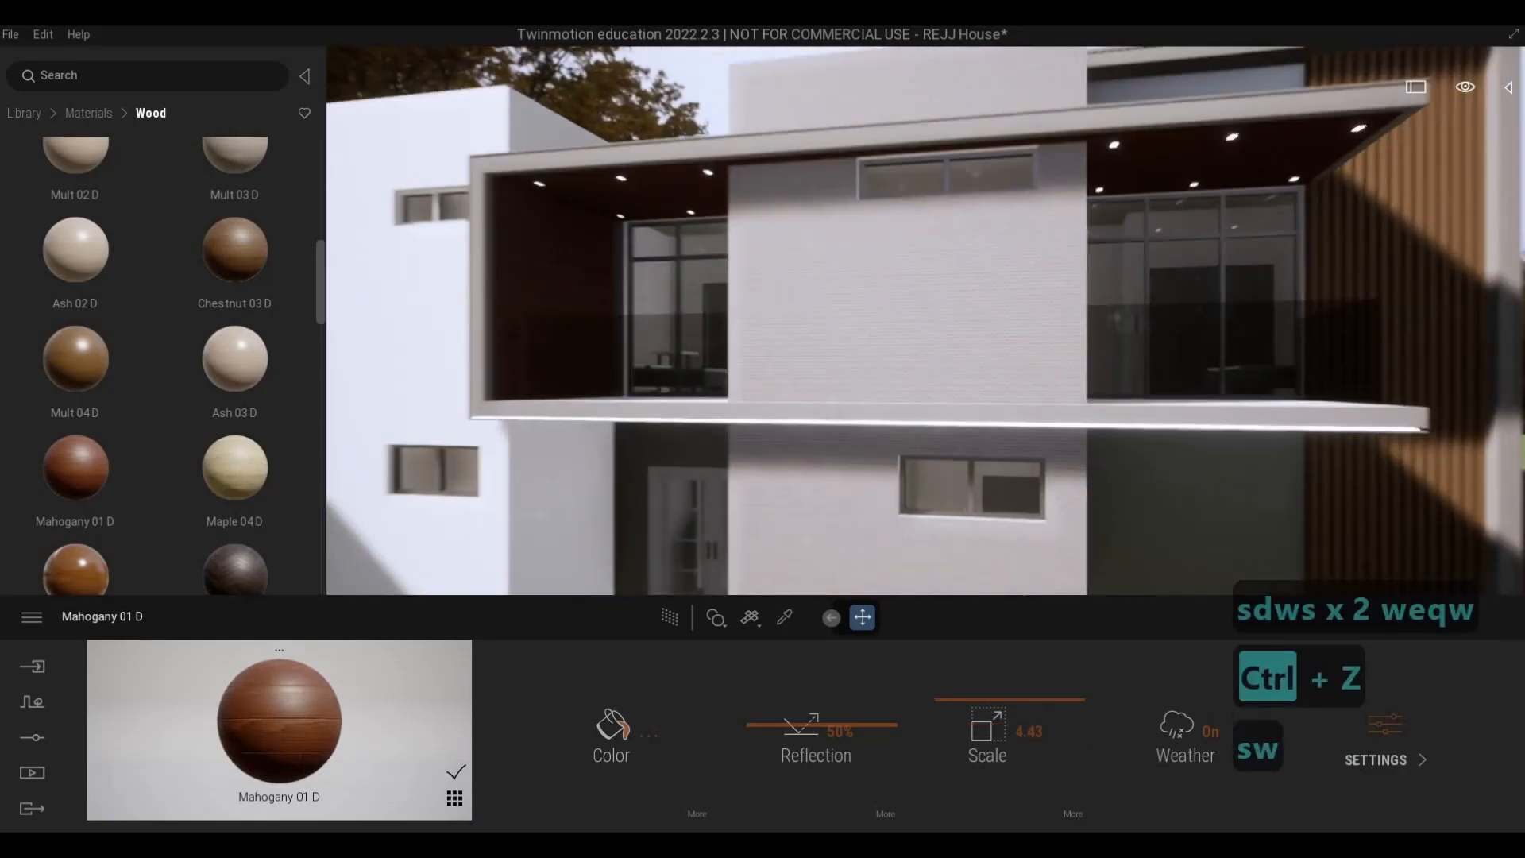
key("s")
key("w")
key("e")
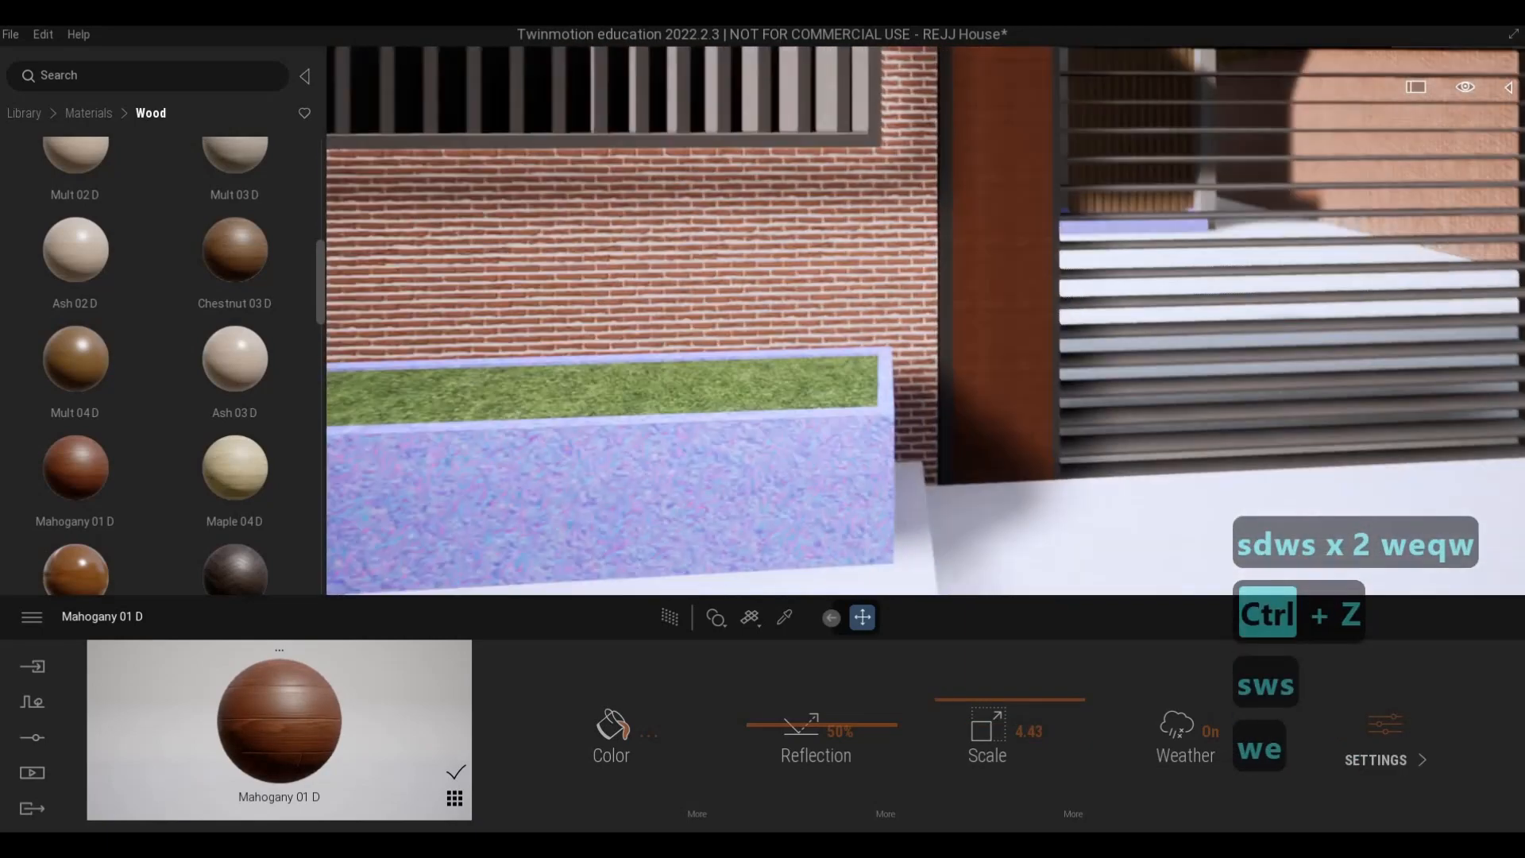
key("e")
key("q")
key("w")
key("d")
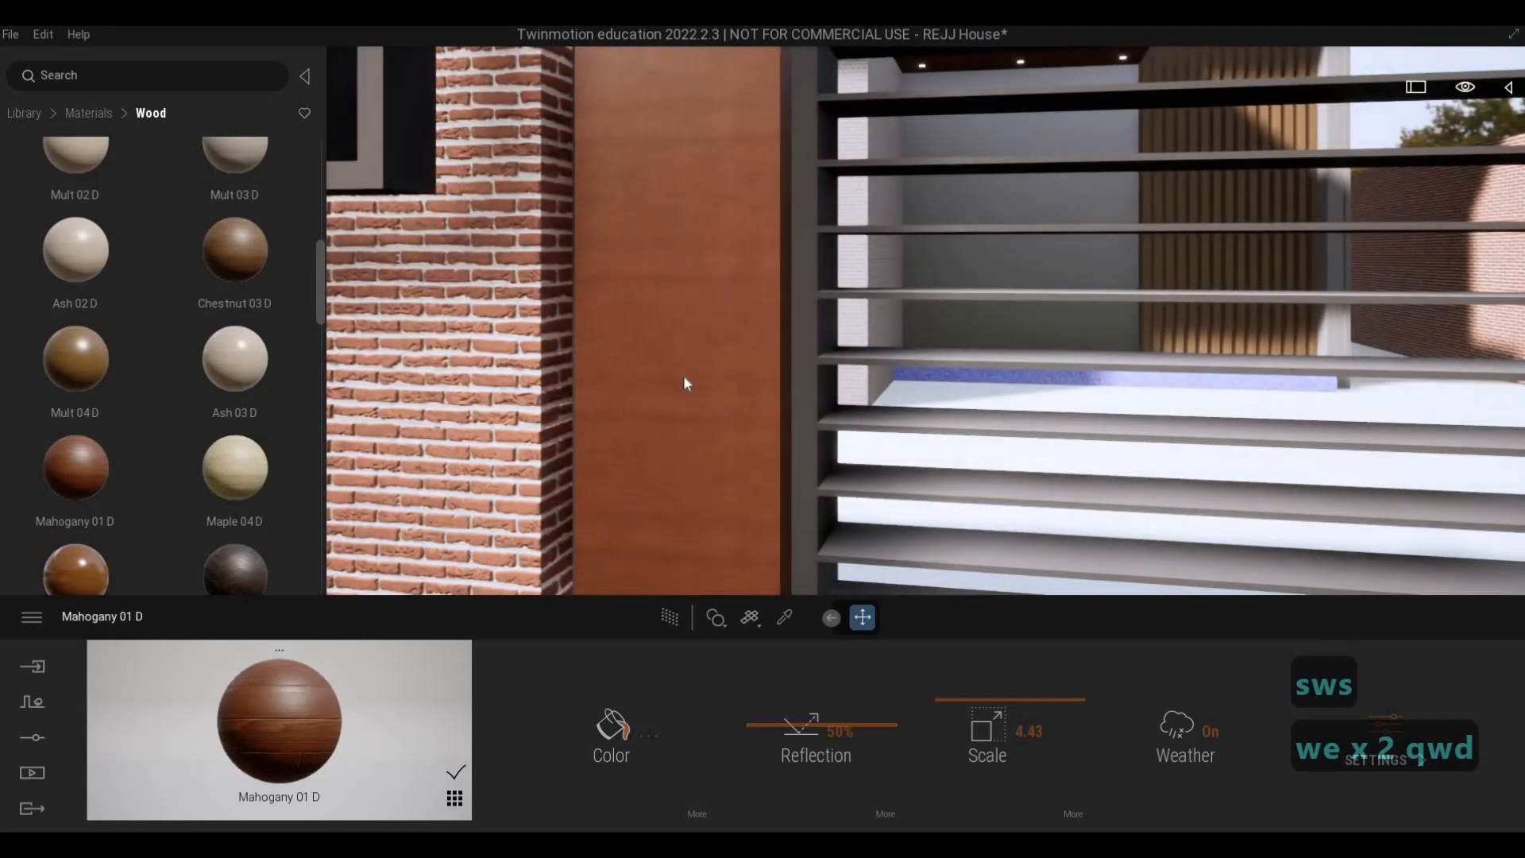
key("w")
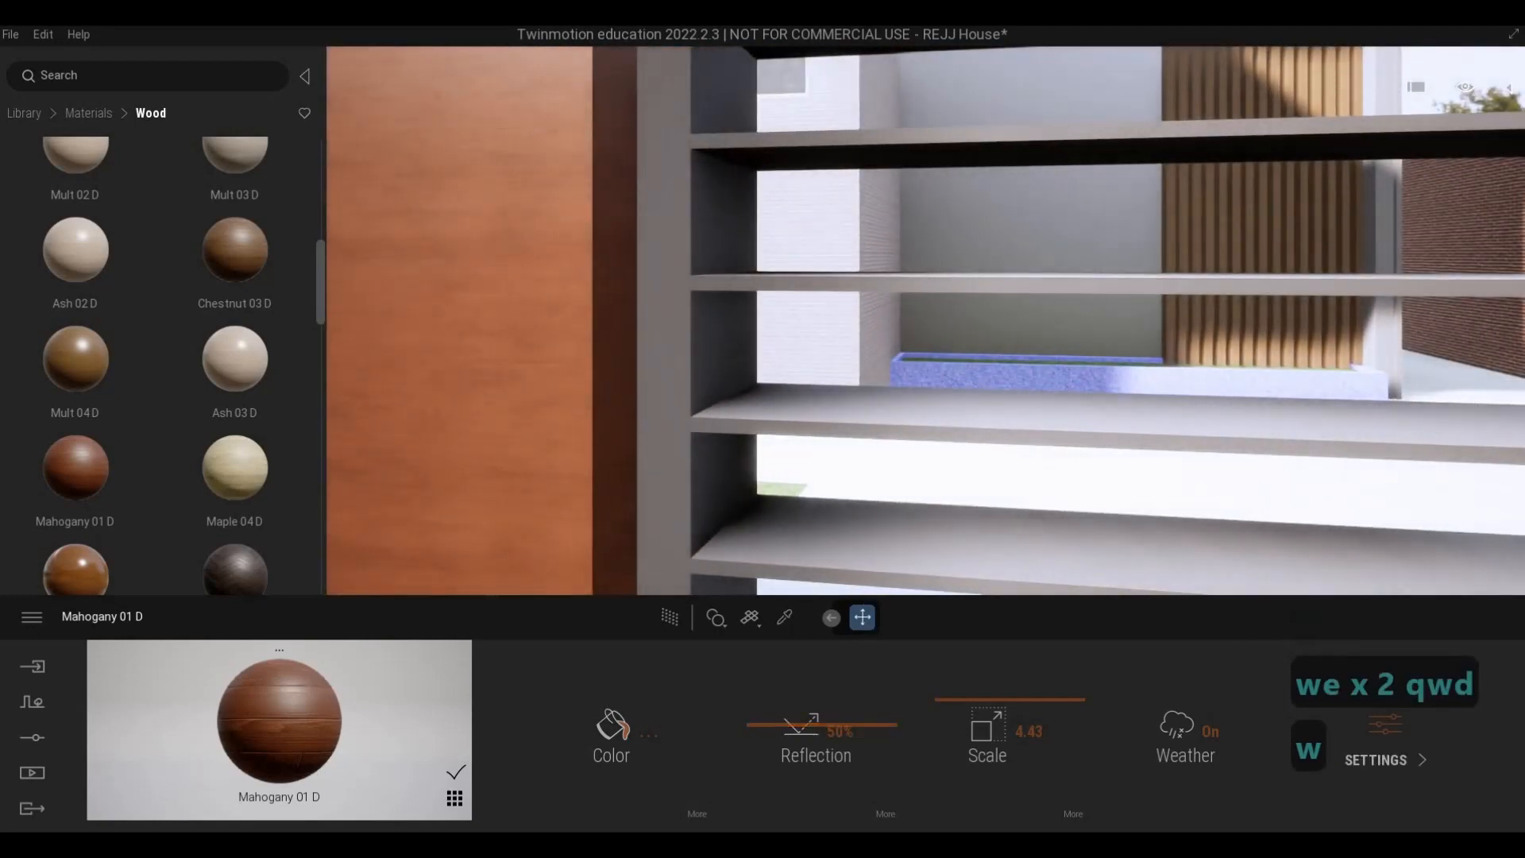
key("s")
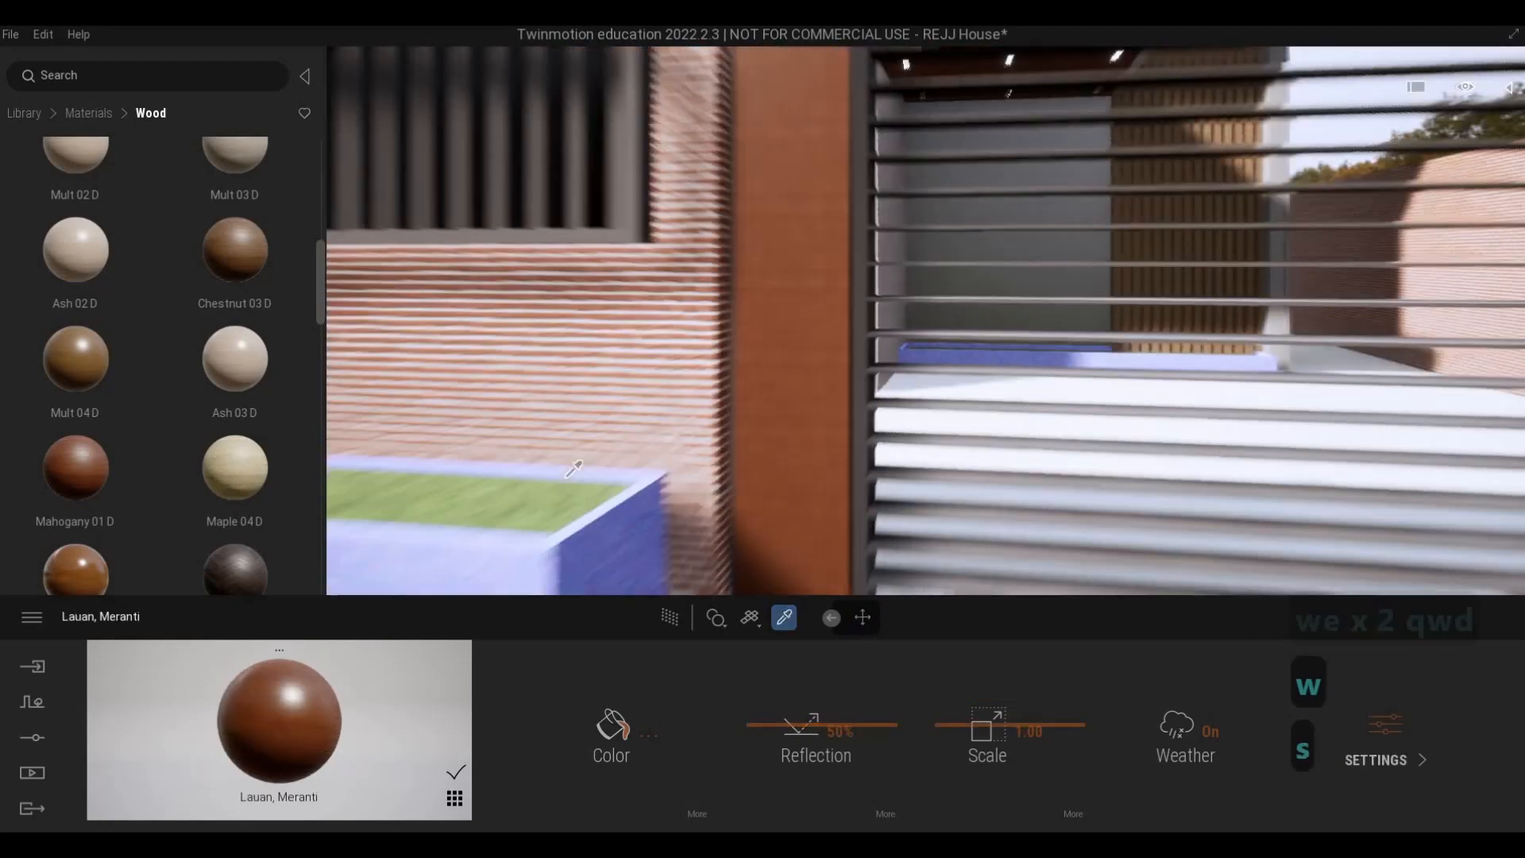
left_click_drag(76, 568, 843, 303)
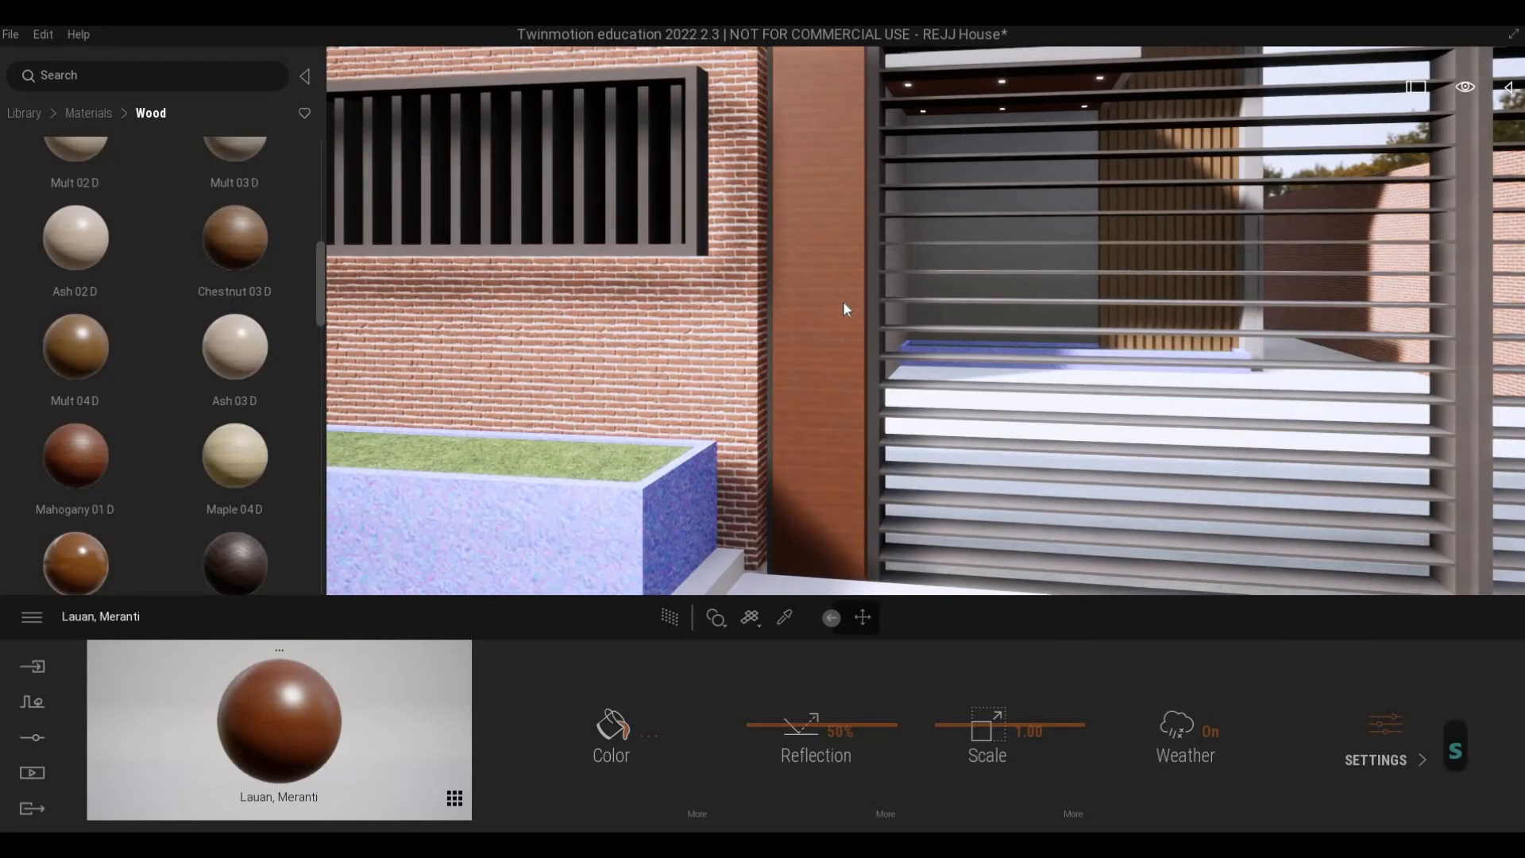
- Examine the mahogany on the gate pillars, including the one with the house number, up close and from the street
key("w")
key("w")
key("s")
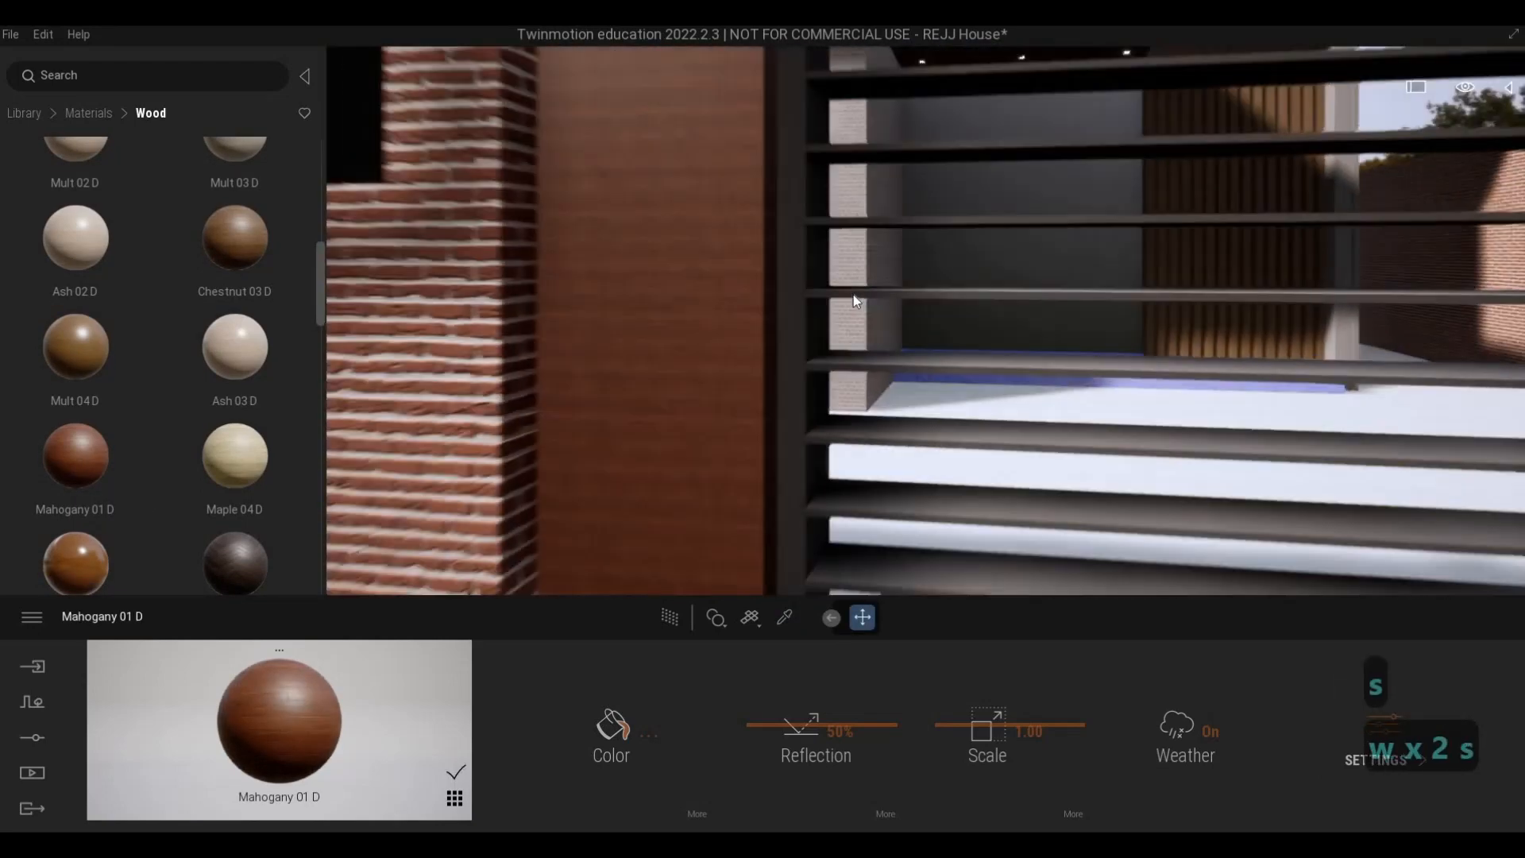
key("a")
key("w")
key("s")
key("q")
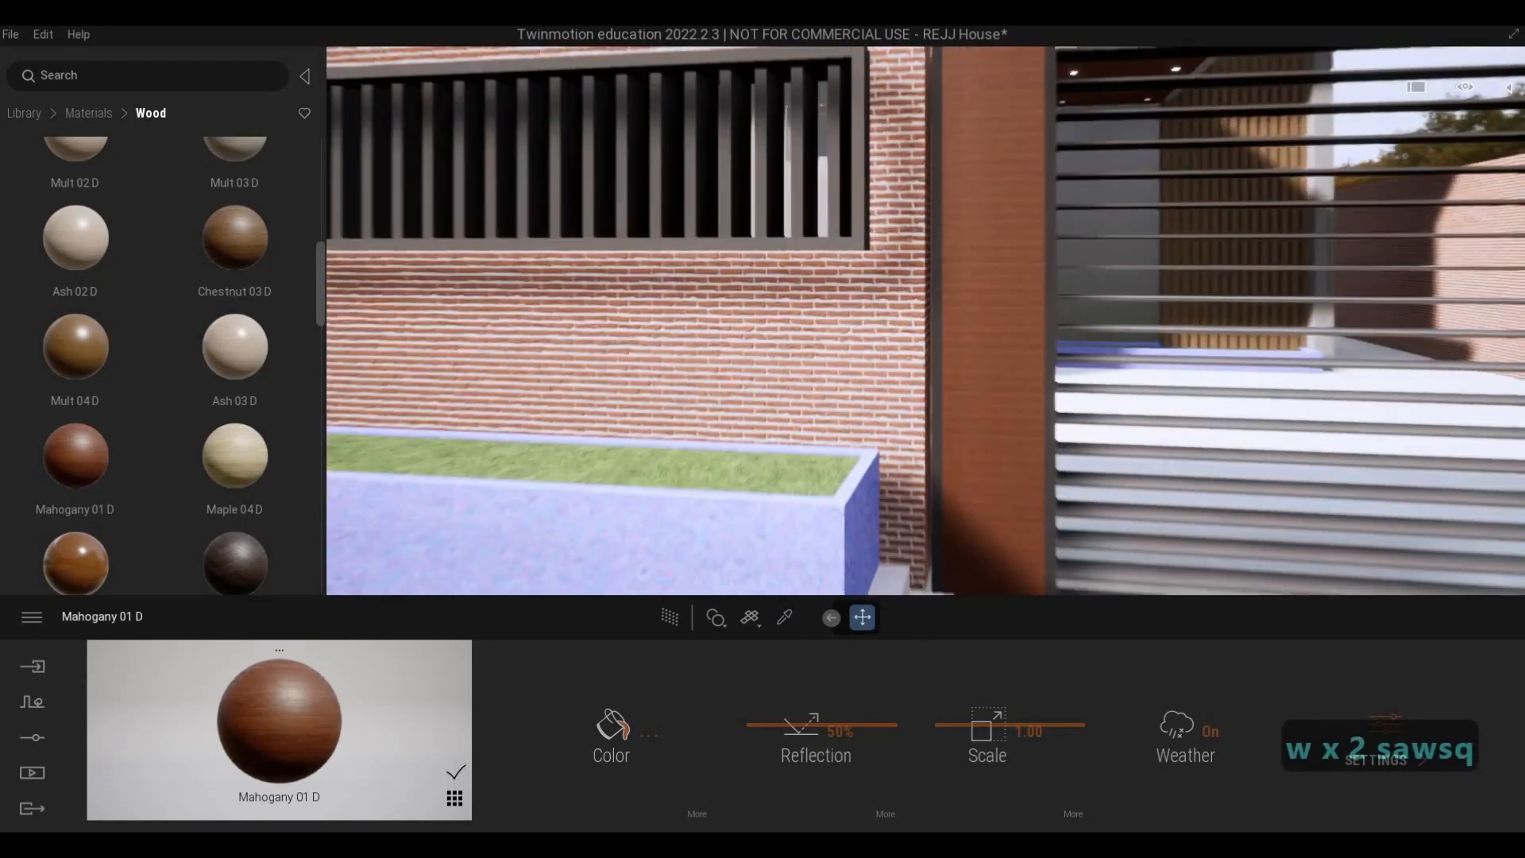
key("s")
key("w")
key("a")
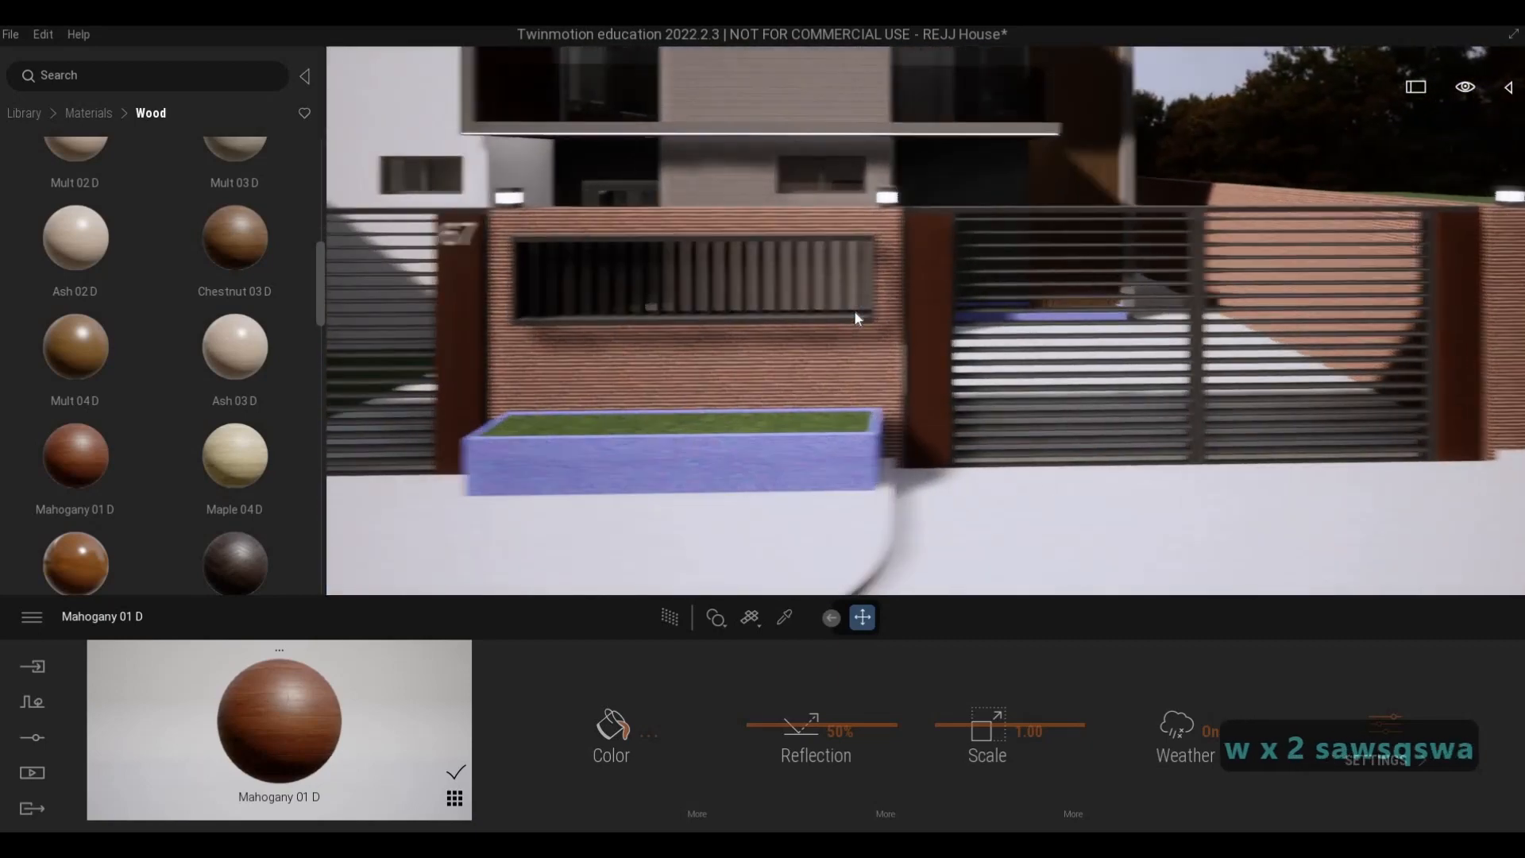
key("w")
key("a")
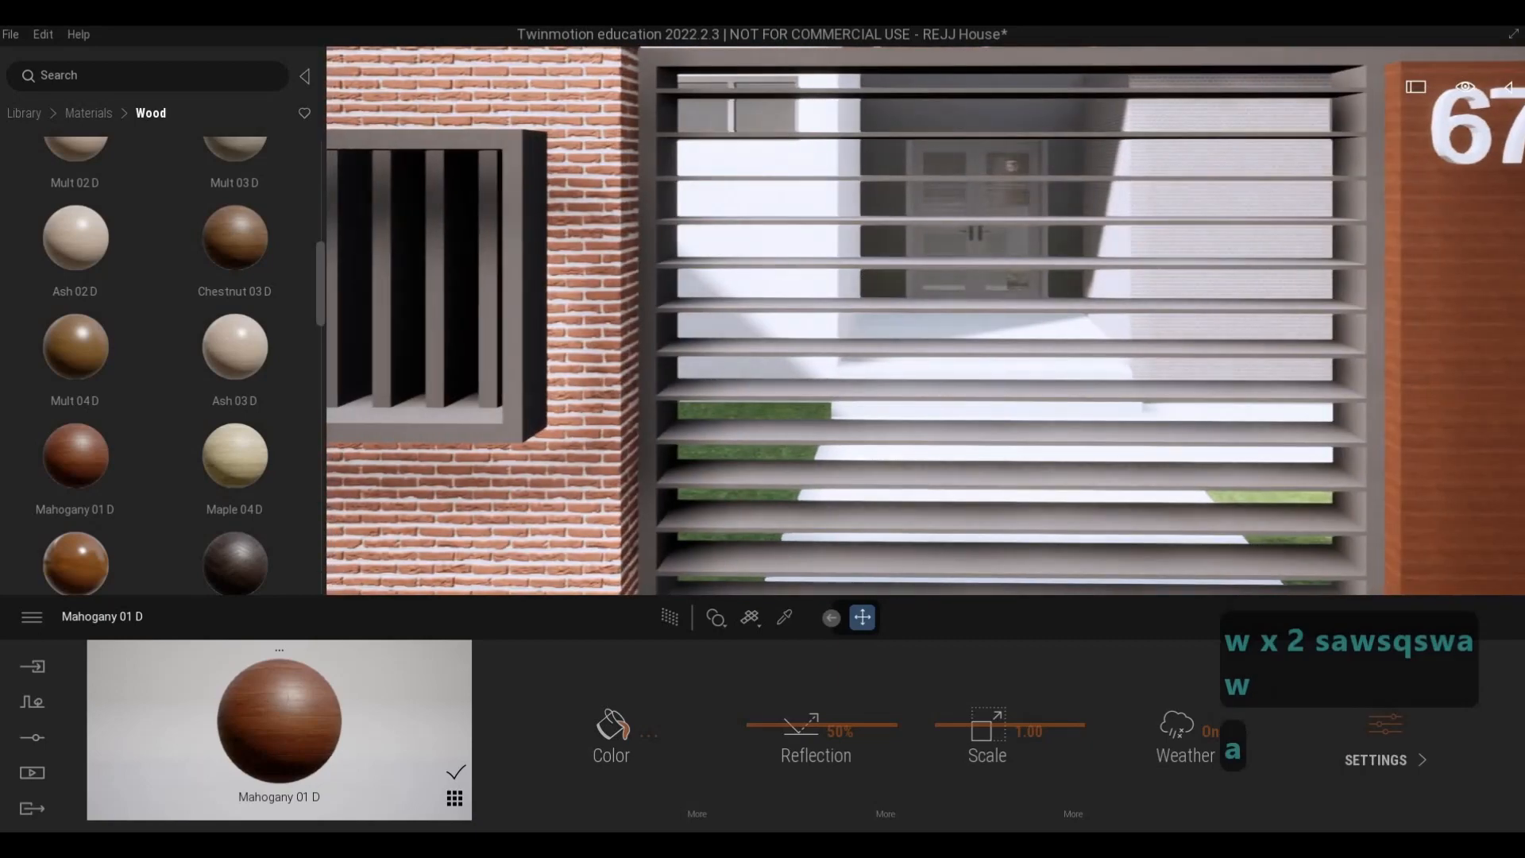
key("d")
key("d")
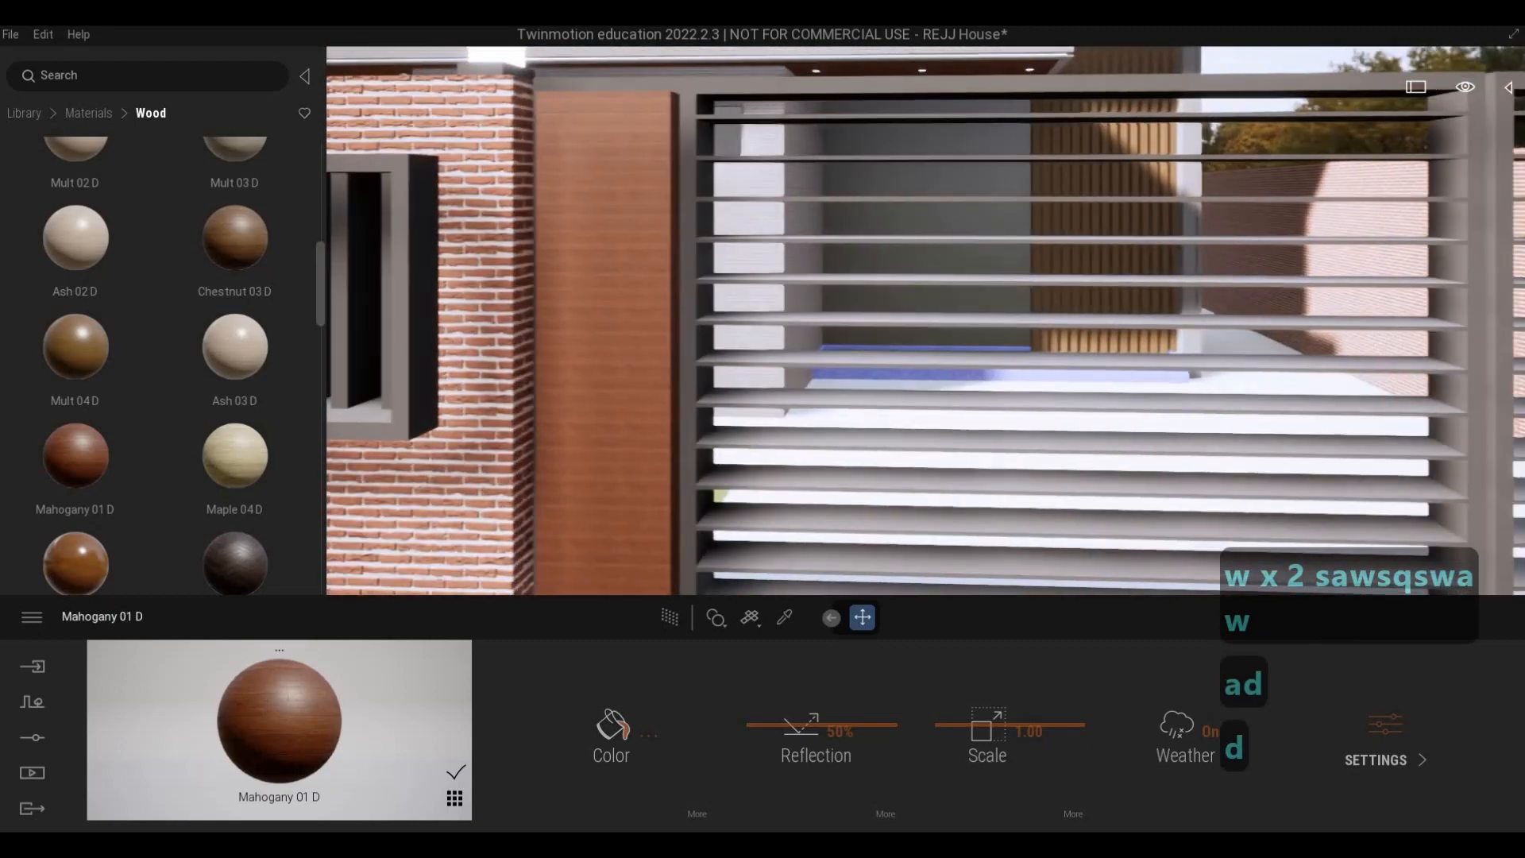
- Examine the dark wood wall inside the upper balcony and the front brick fence with its grey slats
key("q")
key("w")
key("w")
key("w")
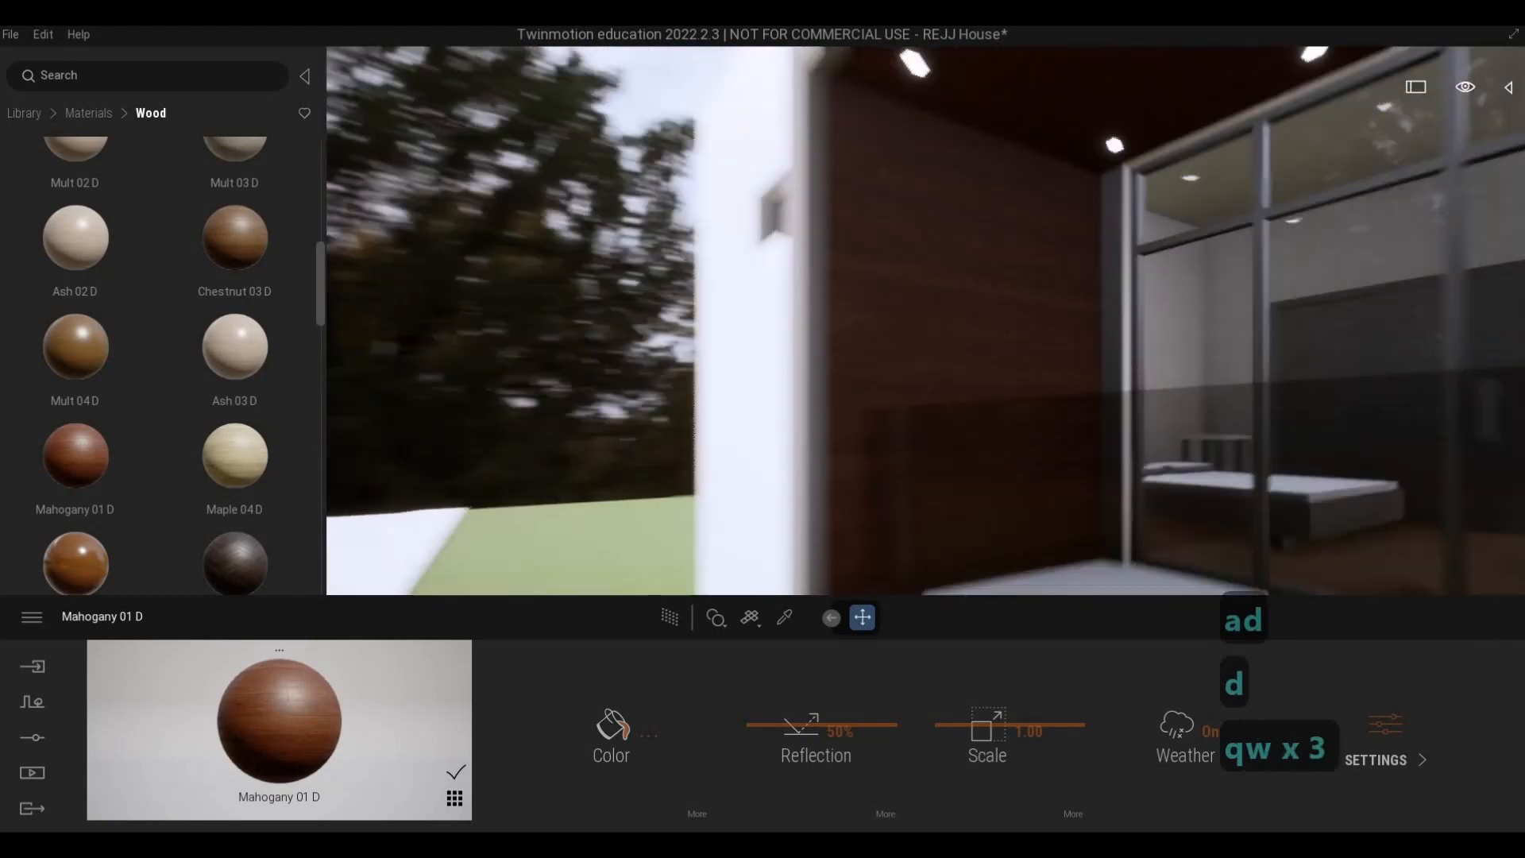
key("s")
key("e")
key("e")
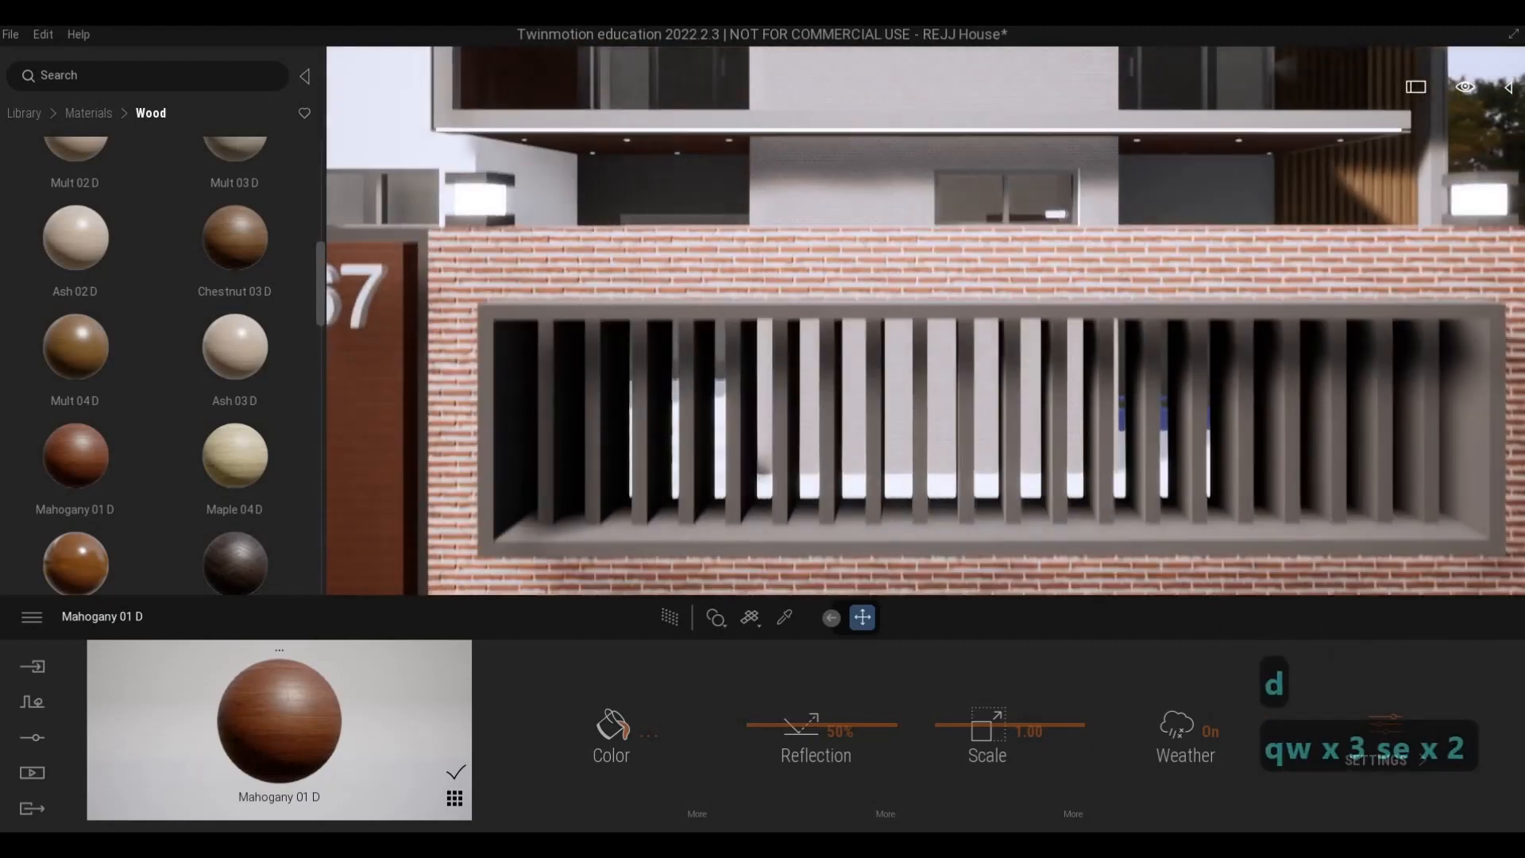
- Sample the grey metal frame of the front brick fence and open its material's advanced settings
key("d")
key("q")
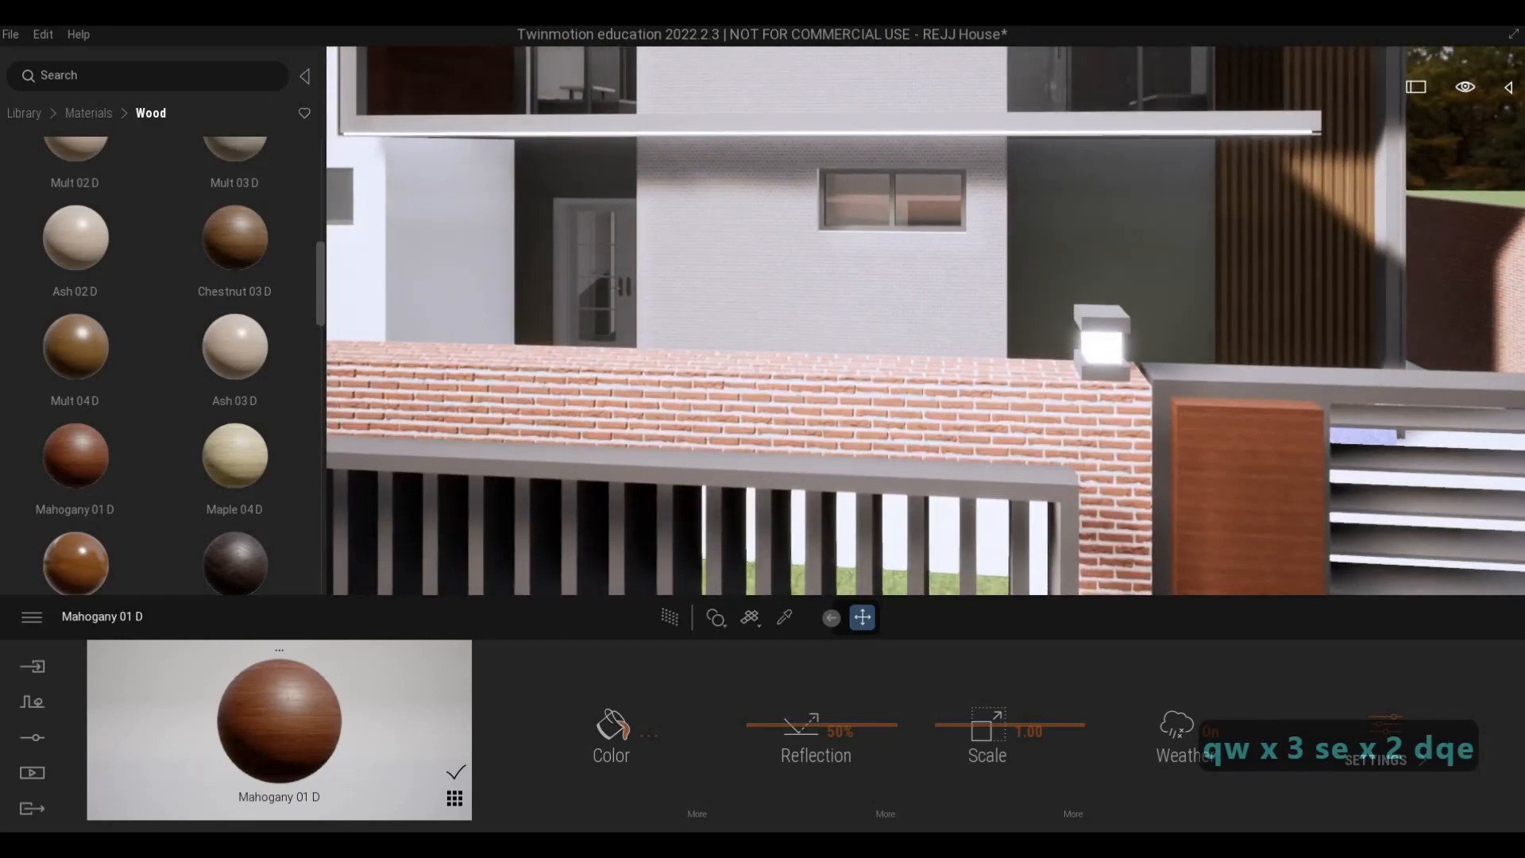
left_click(1385, 718)
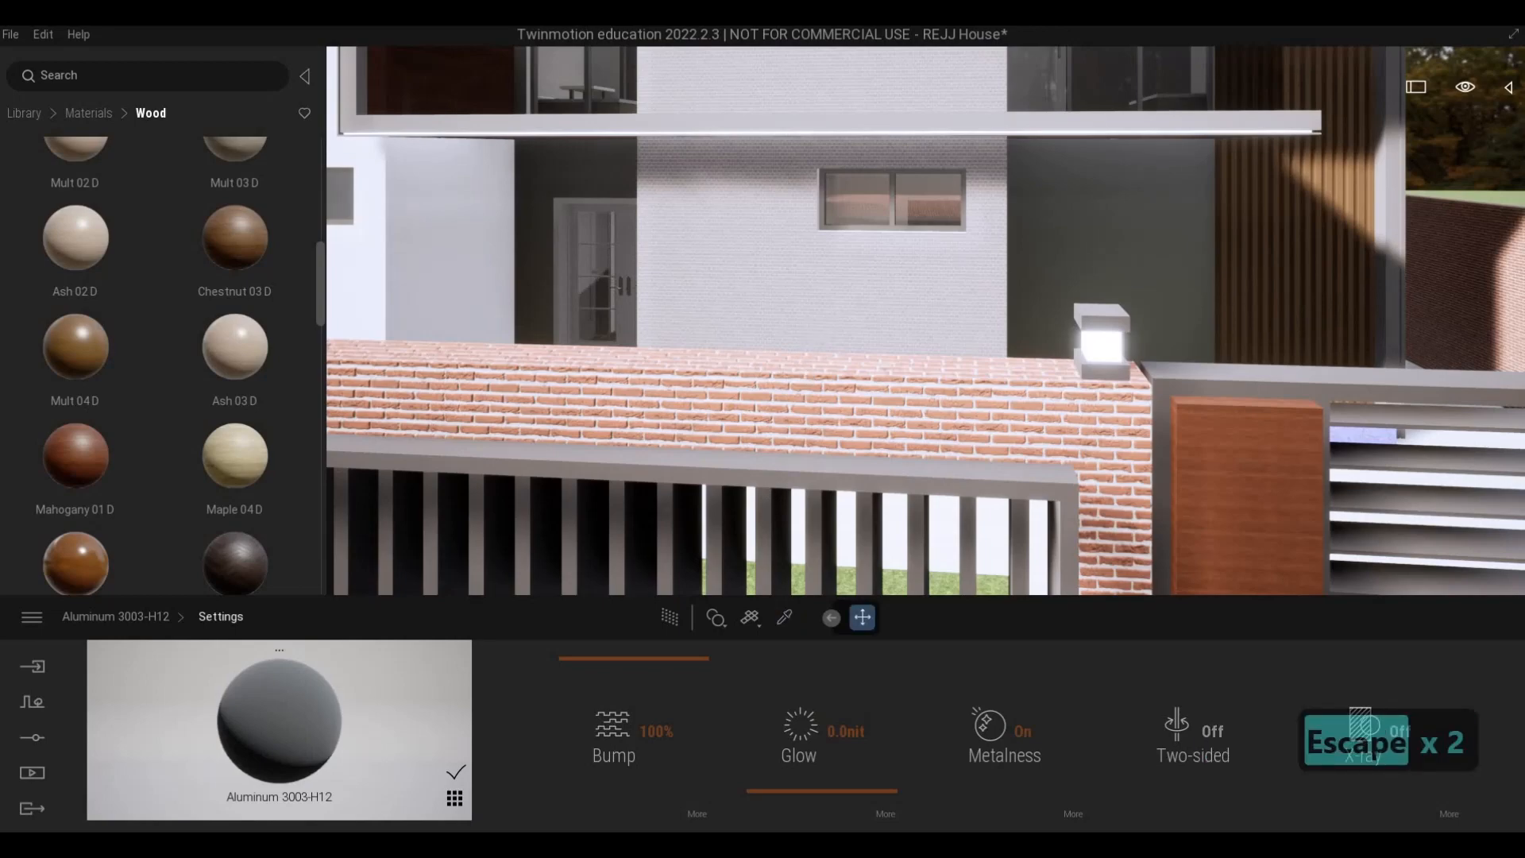
- Apply the wood material Olive 02 G to the grey double front door under the balcony
key("s")
key("a")
key("w")
key("q")
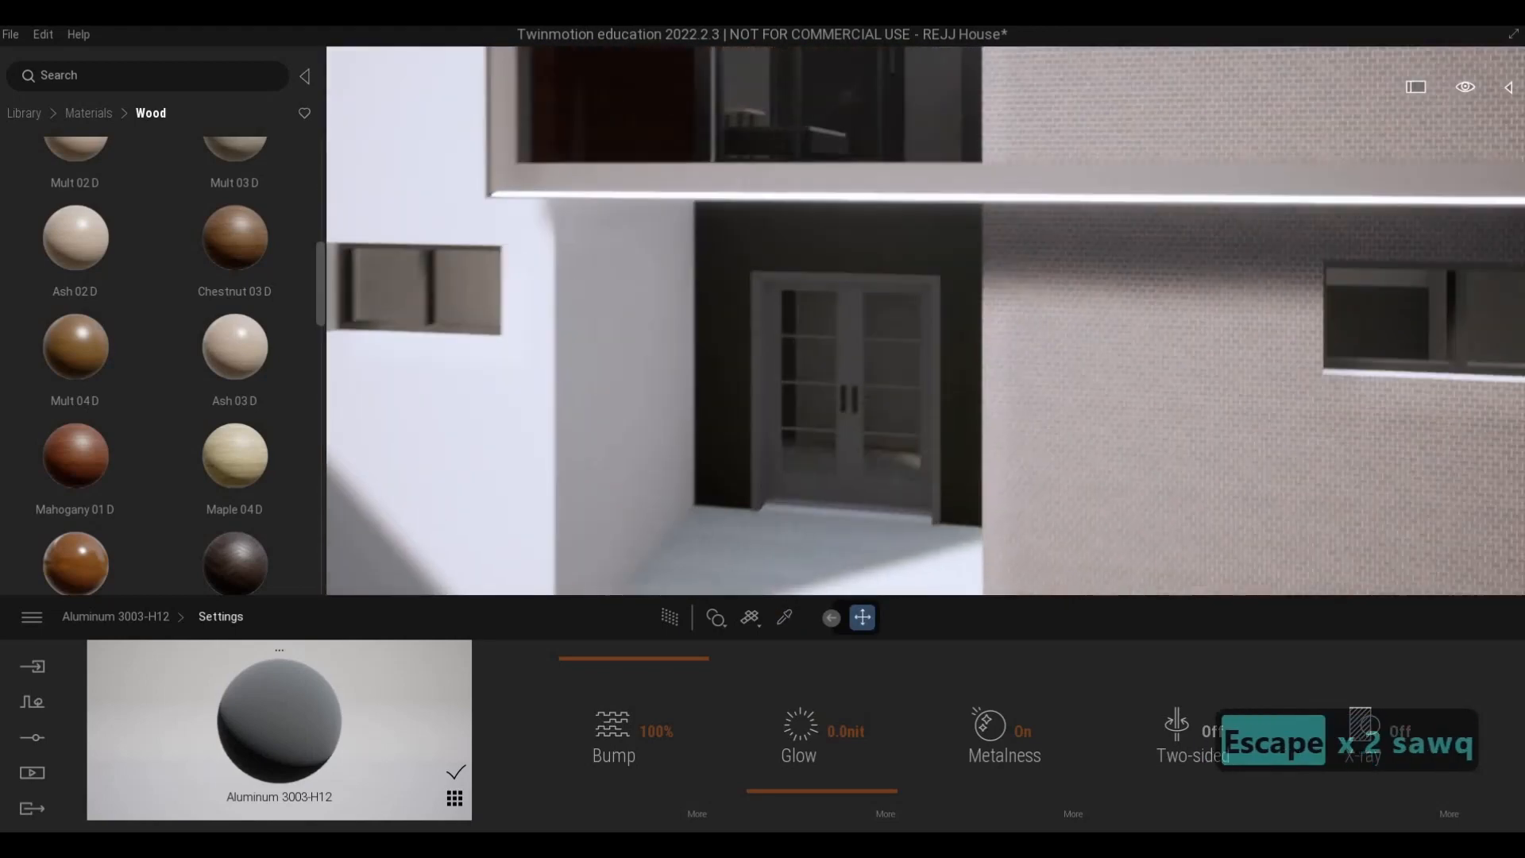
key("a")
key("w")
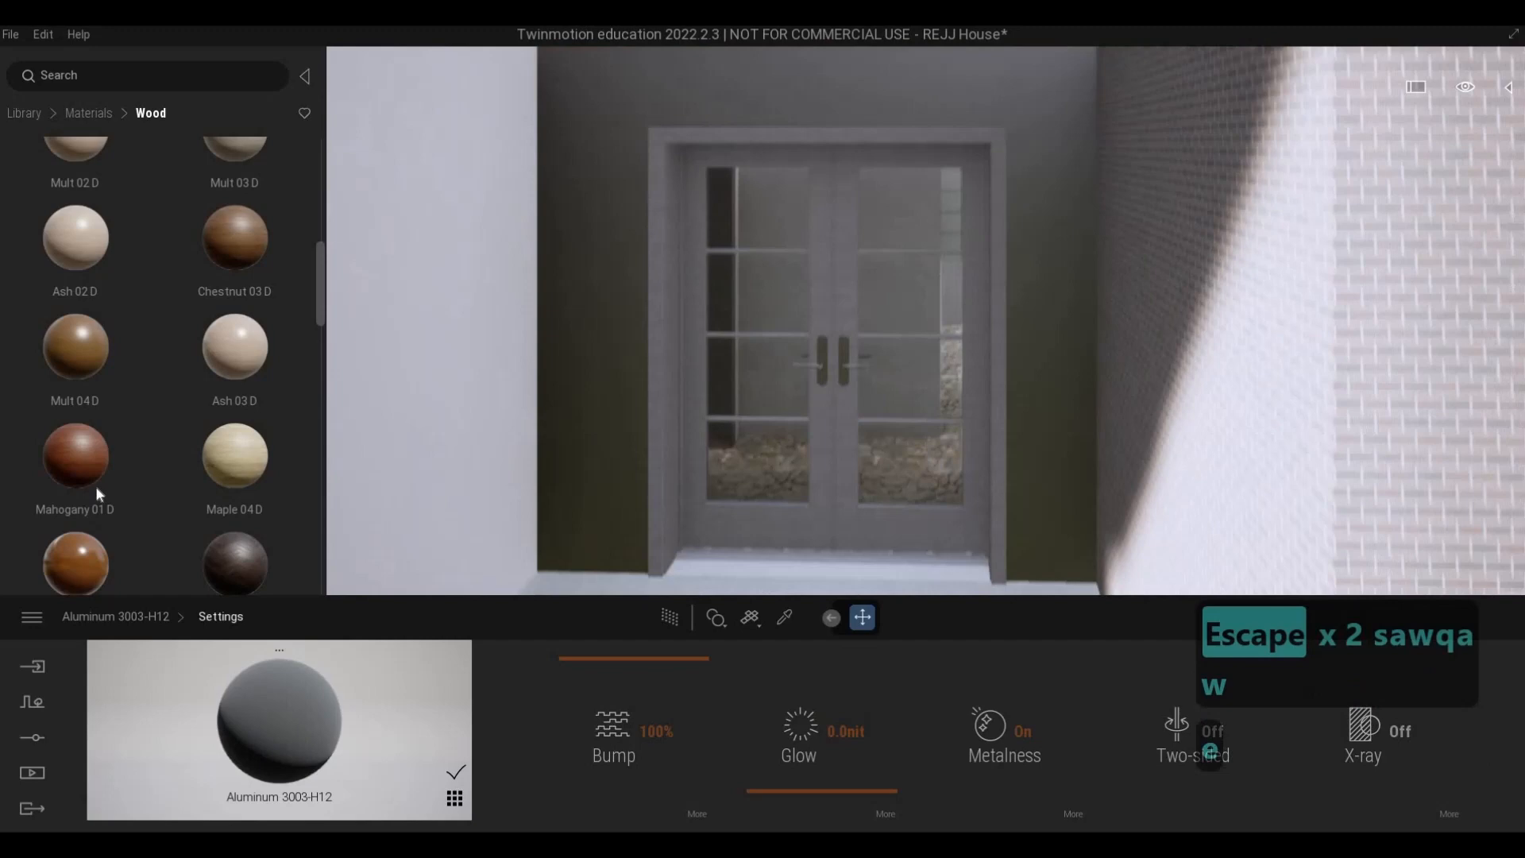
mouse_move(98, 494)
key("e")
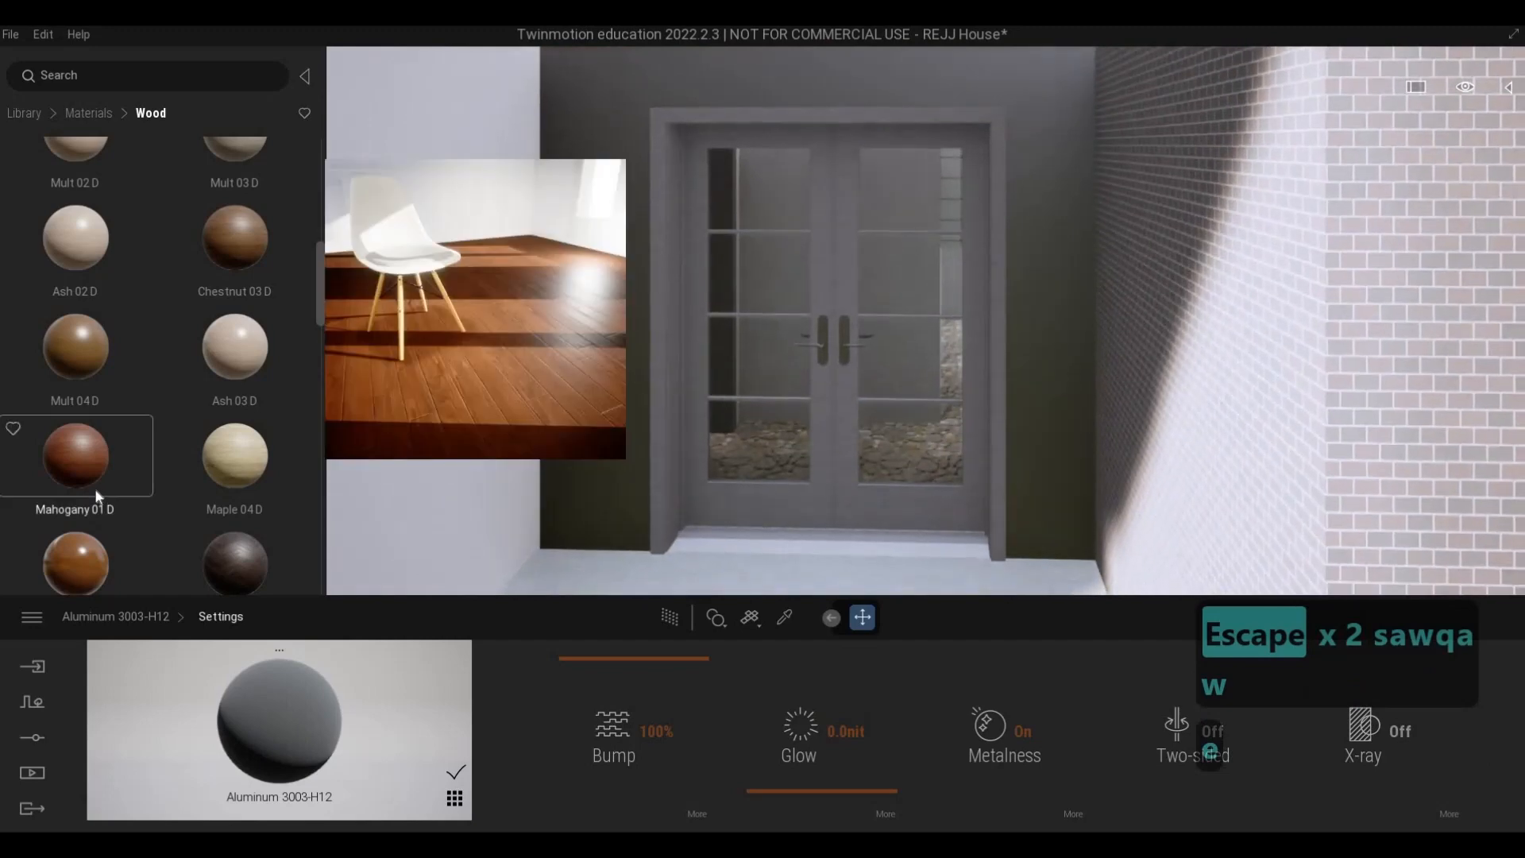
scroll(96, 493, "down", 10)
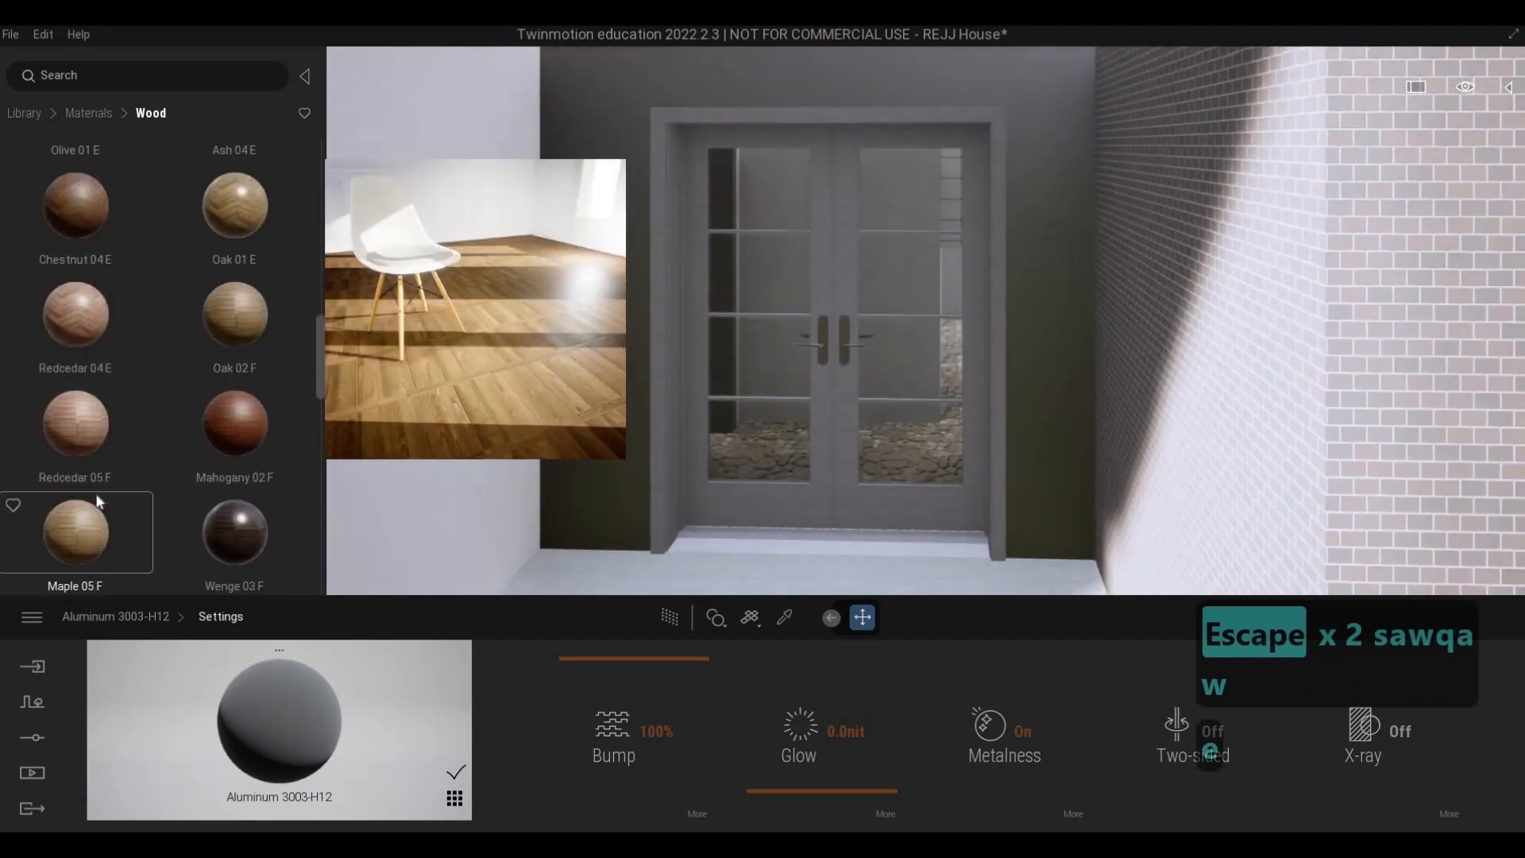
scroll(97, 501, "down", 5)
left_click_drag(844, 386, 846, 388)
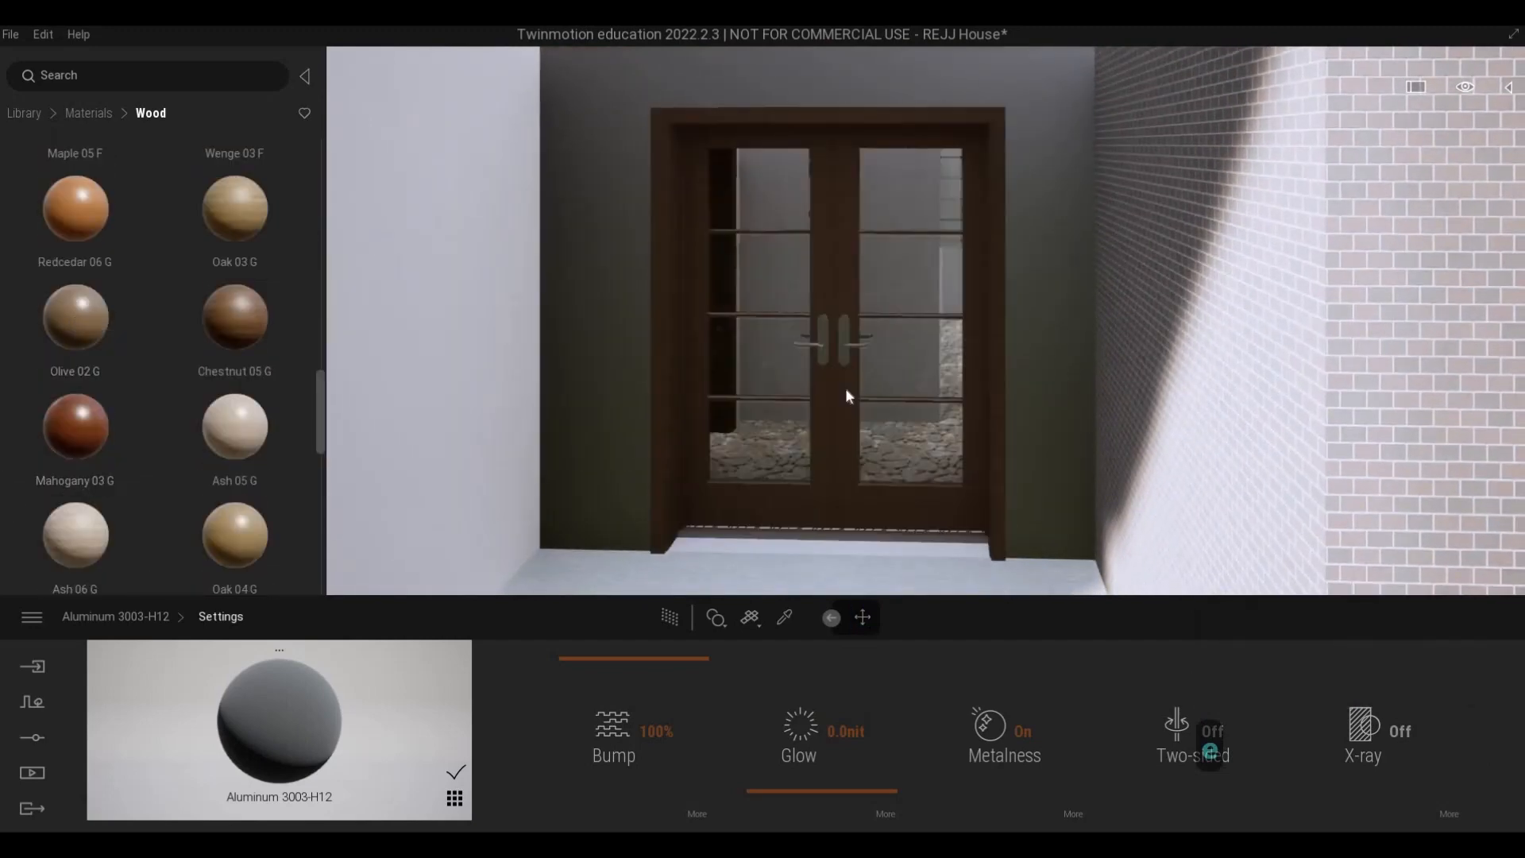
- Examine the wooden front door together with the rest of the facade from the street and from above the fence
key("s")
key("s")
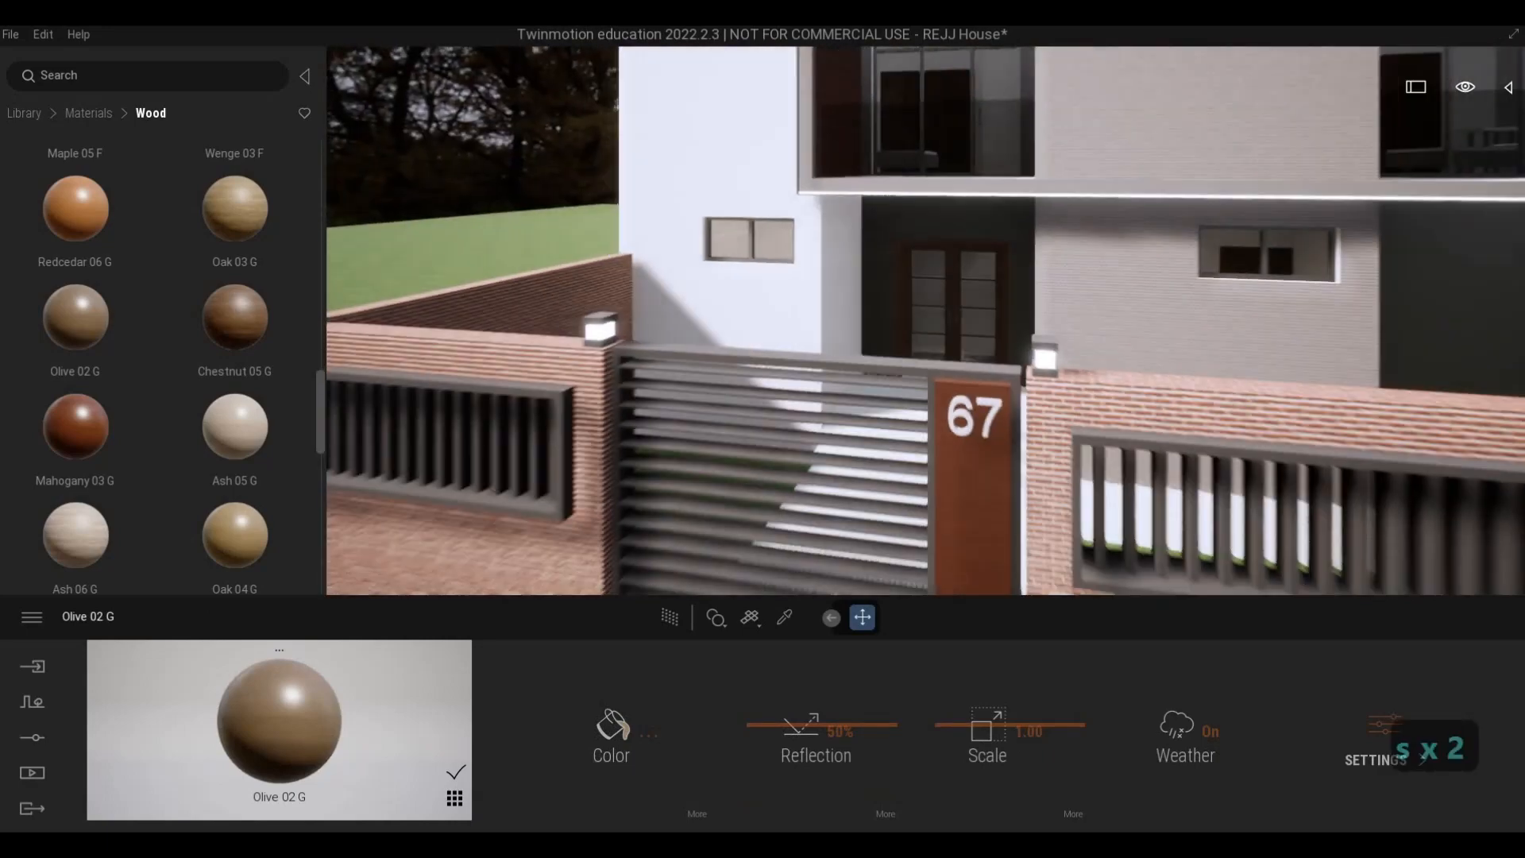
key("w")
key("d")
key("w")
key("d")
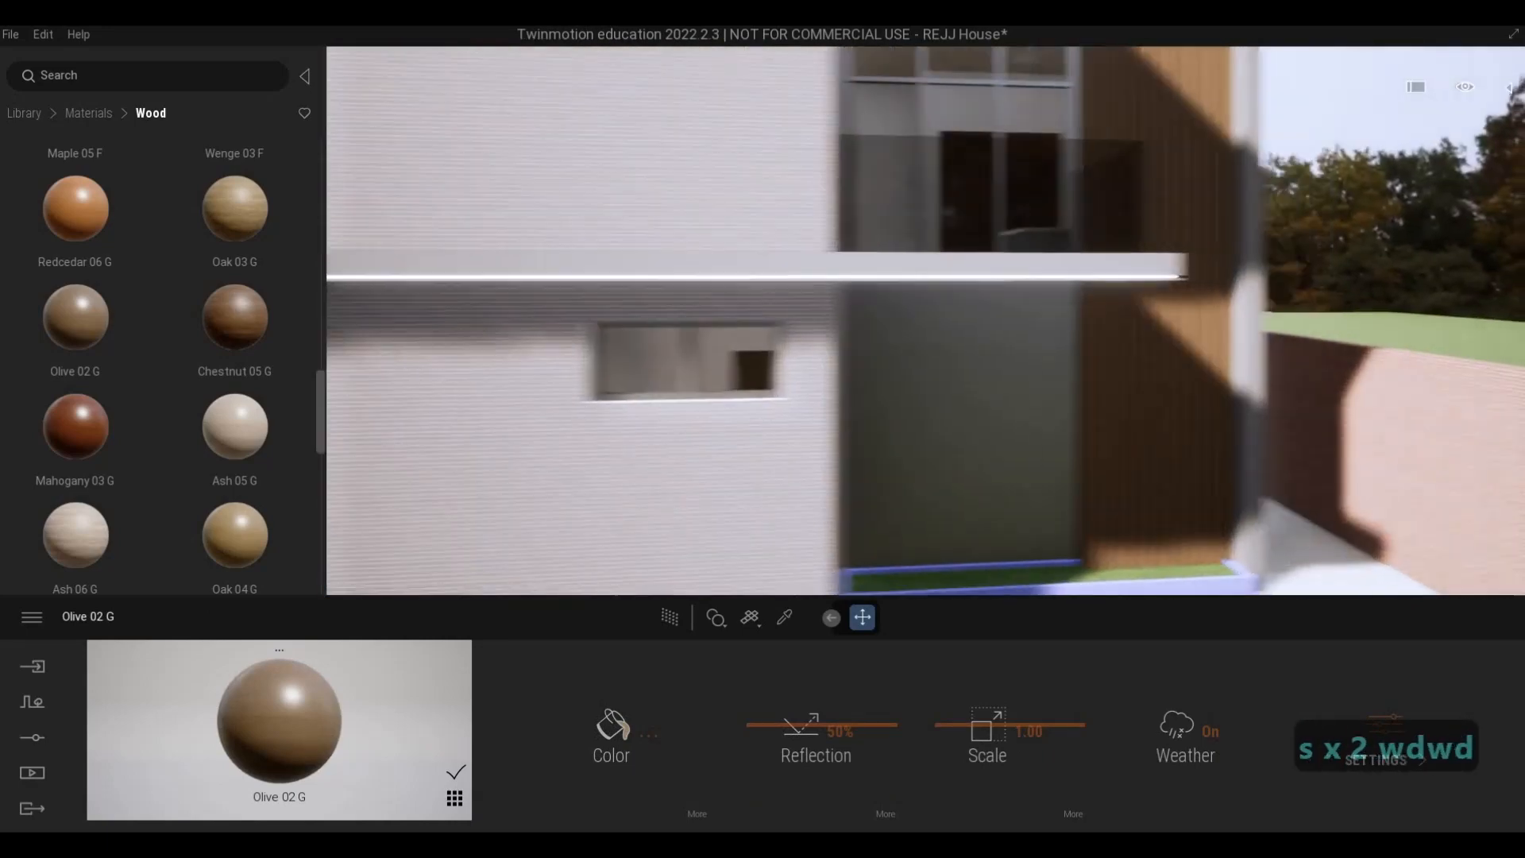
key("a")
key("a")
key("a")
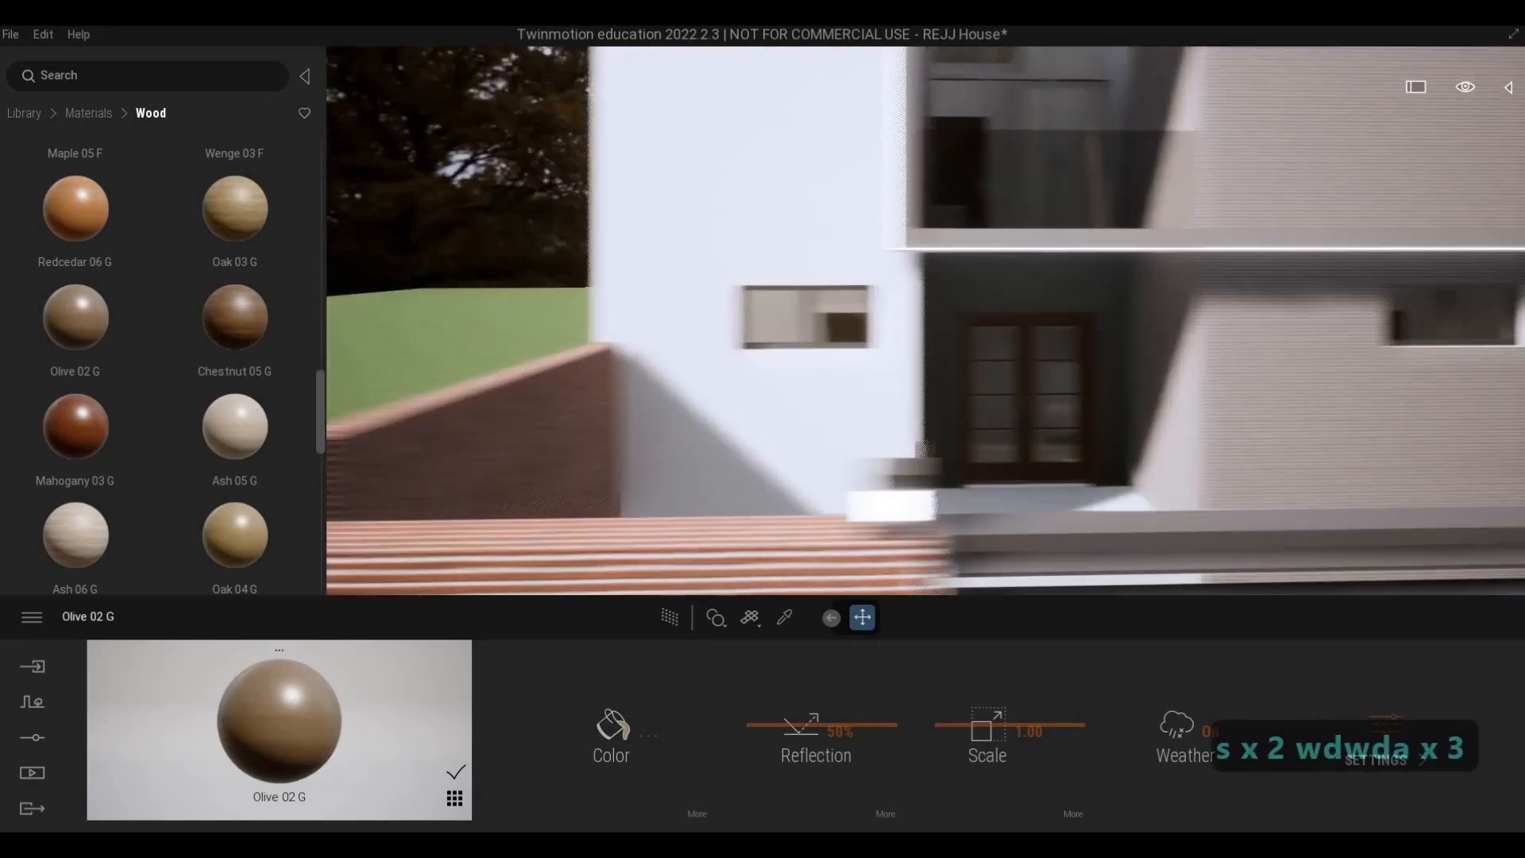
key("w")
key("q")
key("s")
key("d")
key("w")
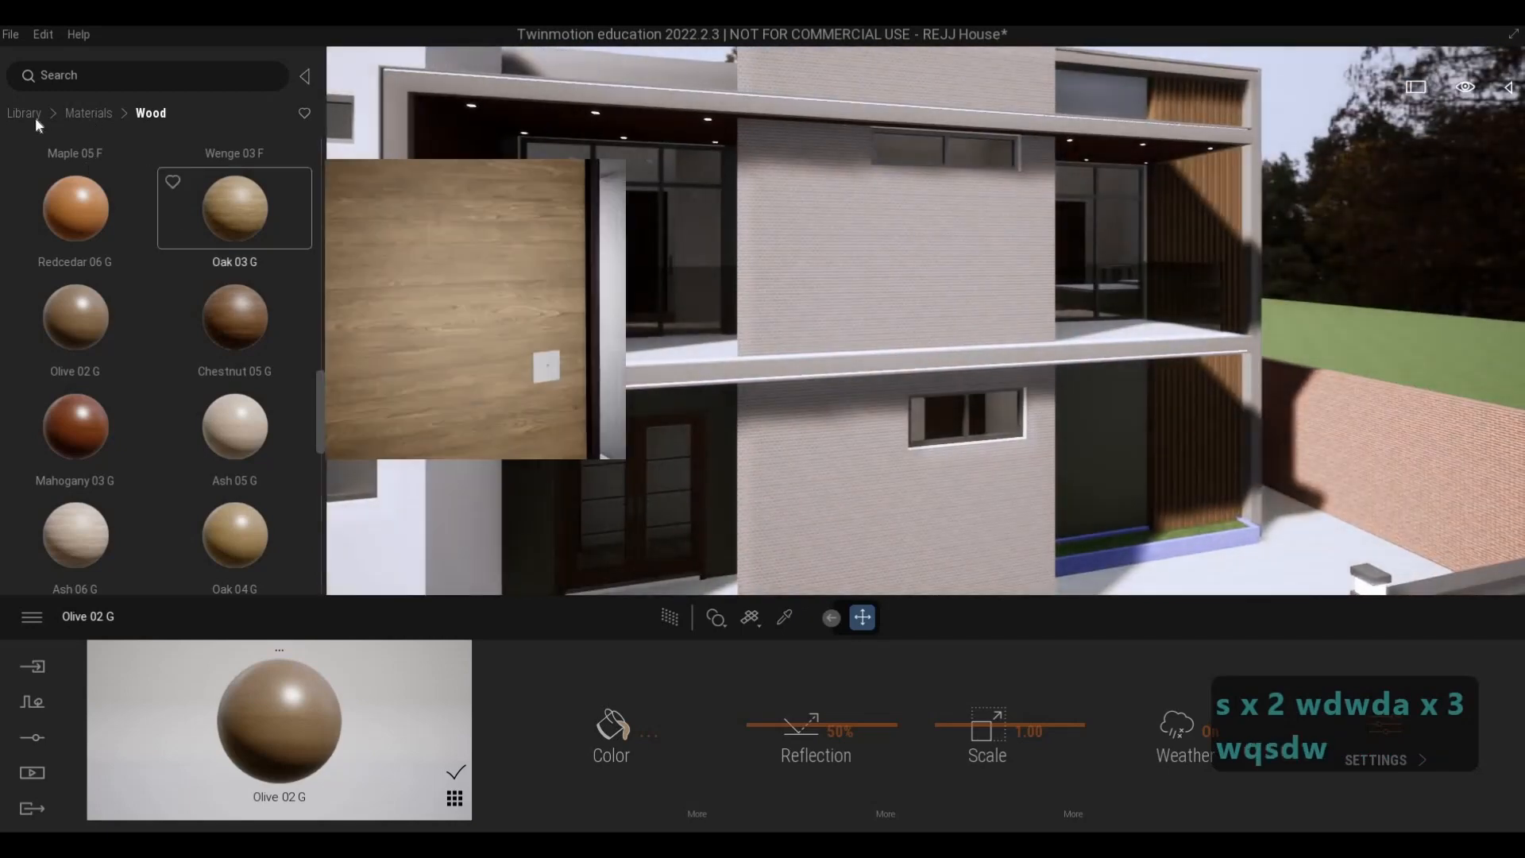
- Browse the Quixel Megascans wood surfaces, including the Plank category, and return to the main library
left_click(22, 113)
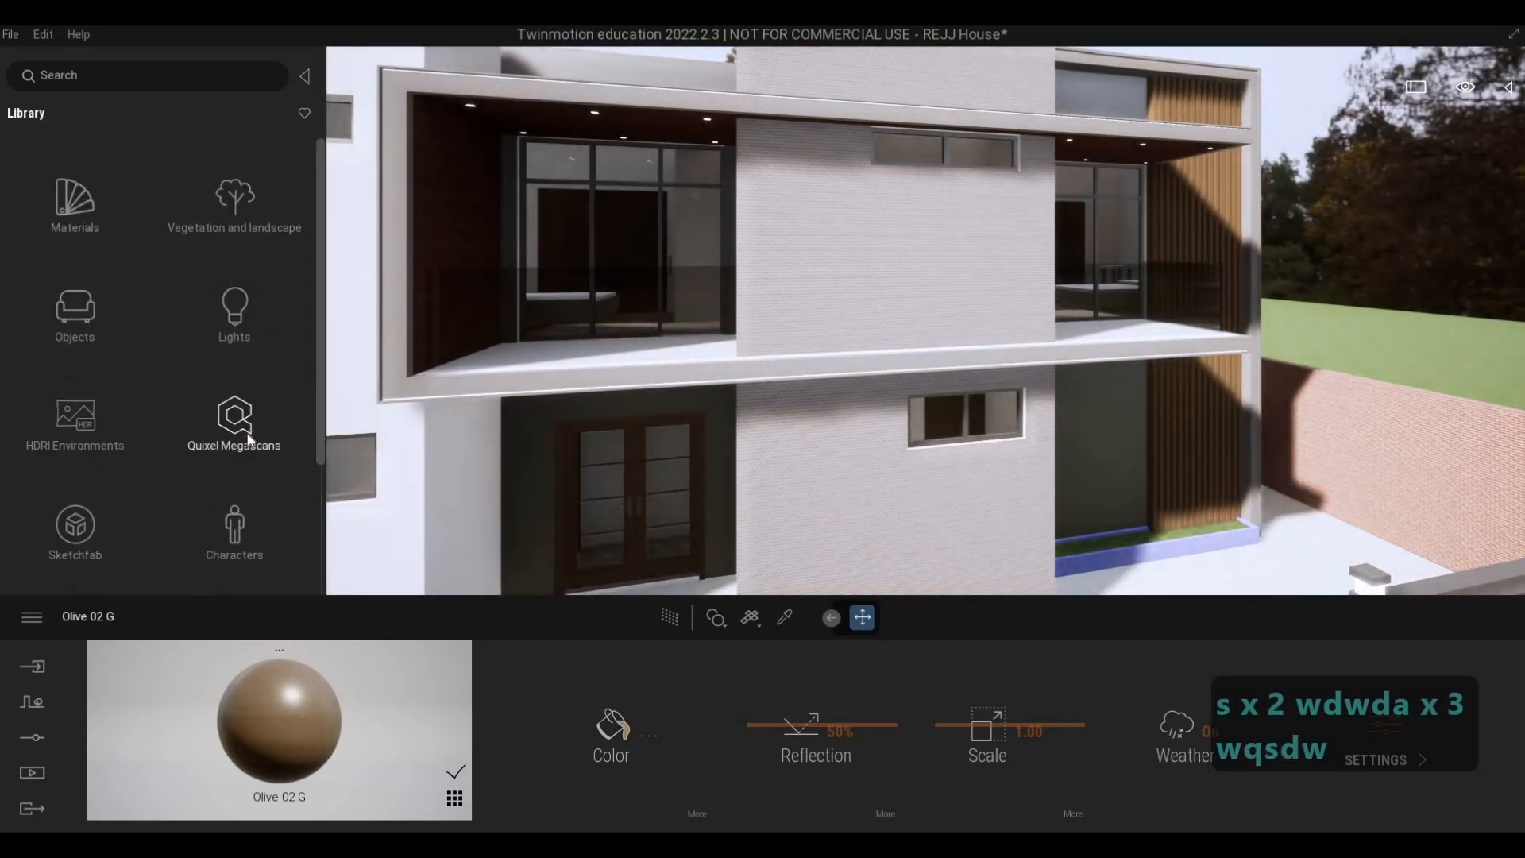
left_click(84, 321)
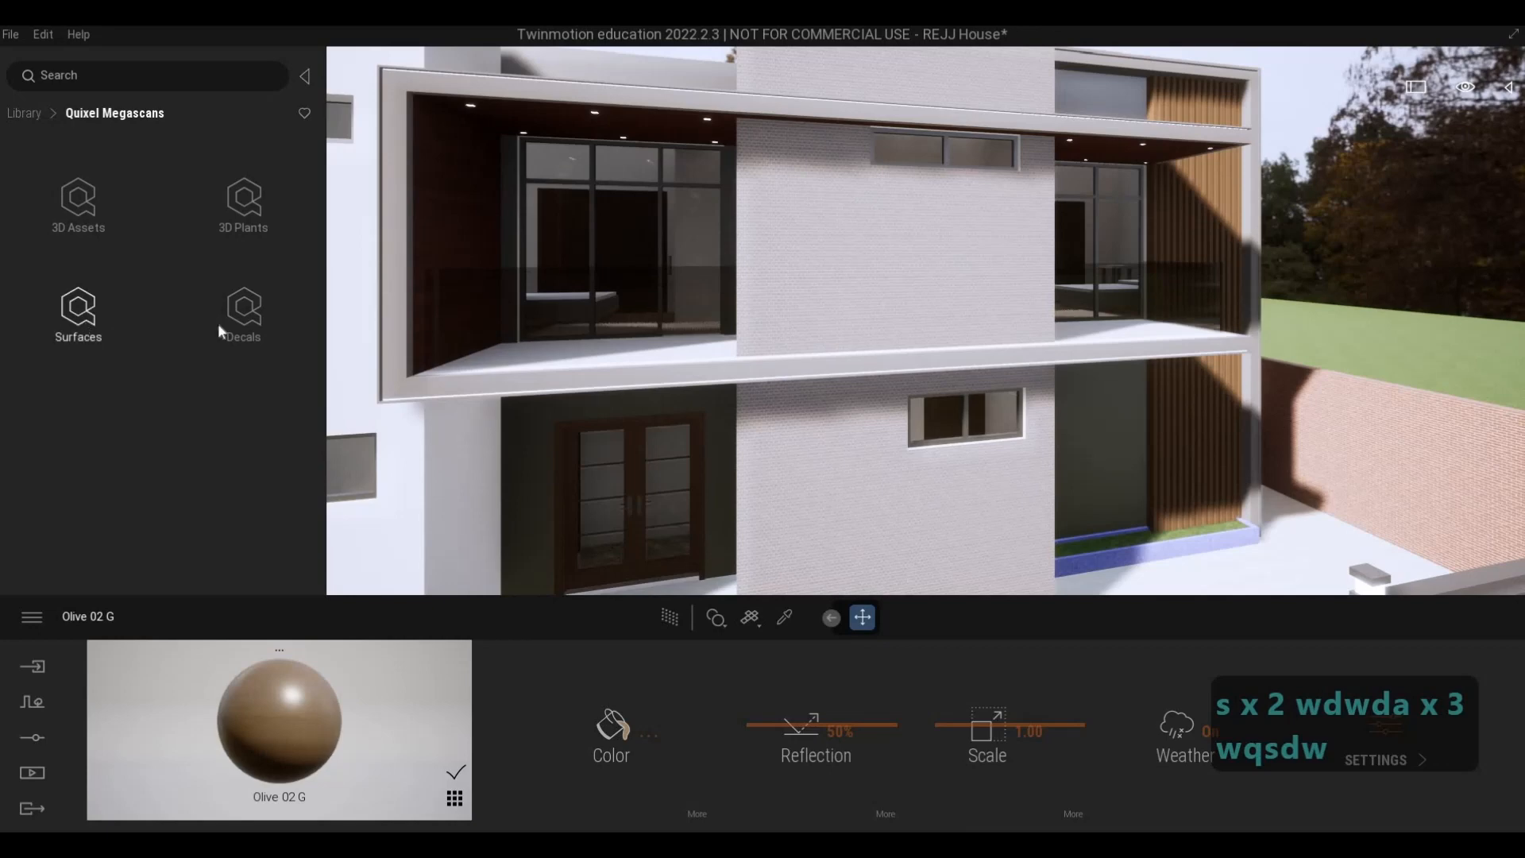
left_click(228, 204)
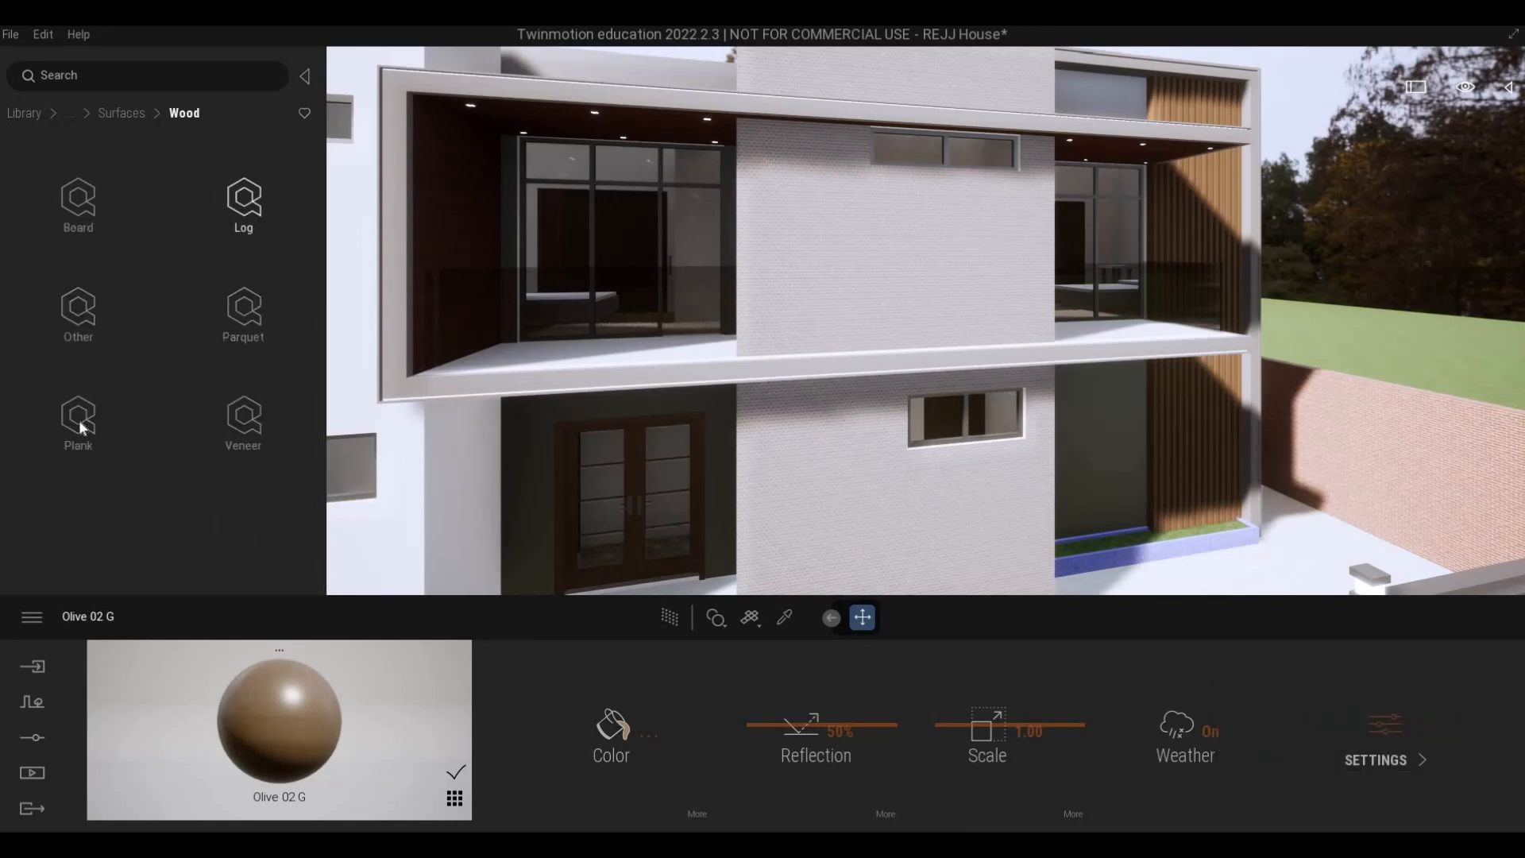
left_click(77, 417)
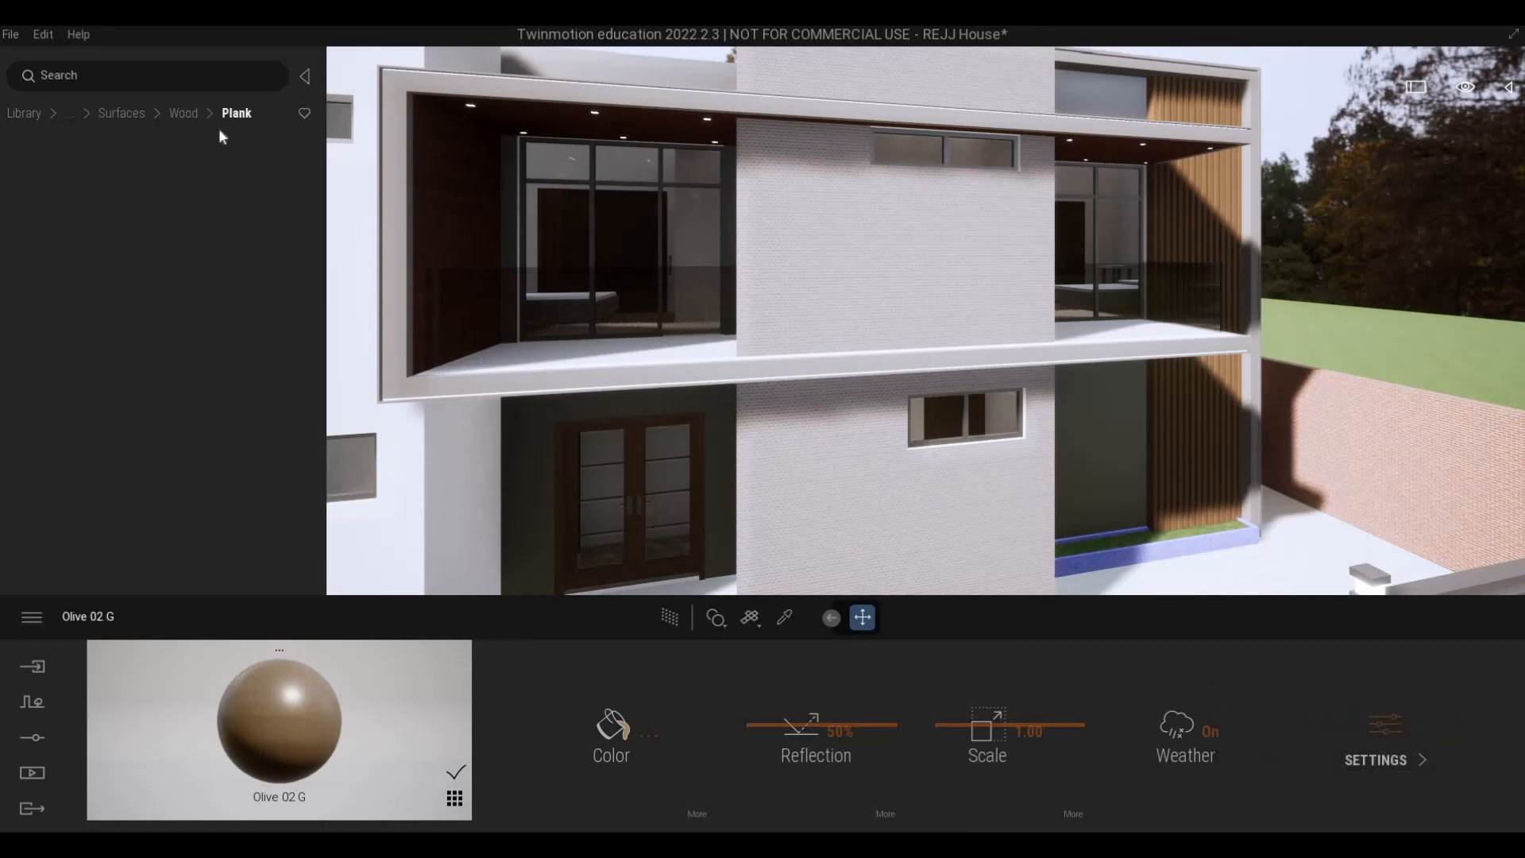
left_click(179, 112)
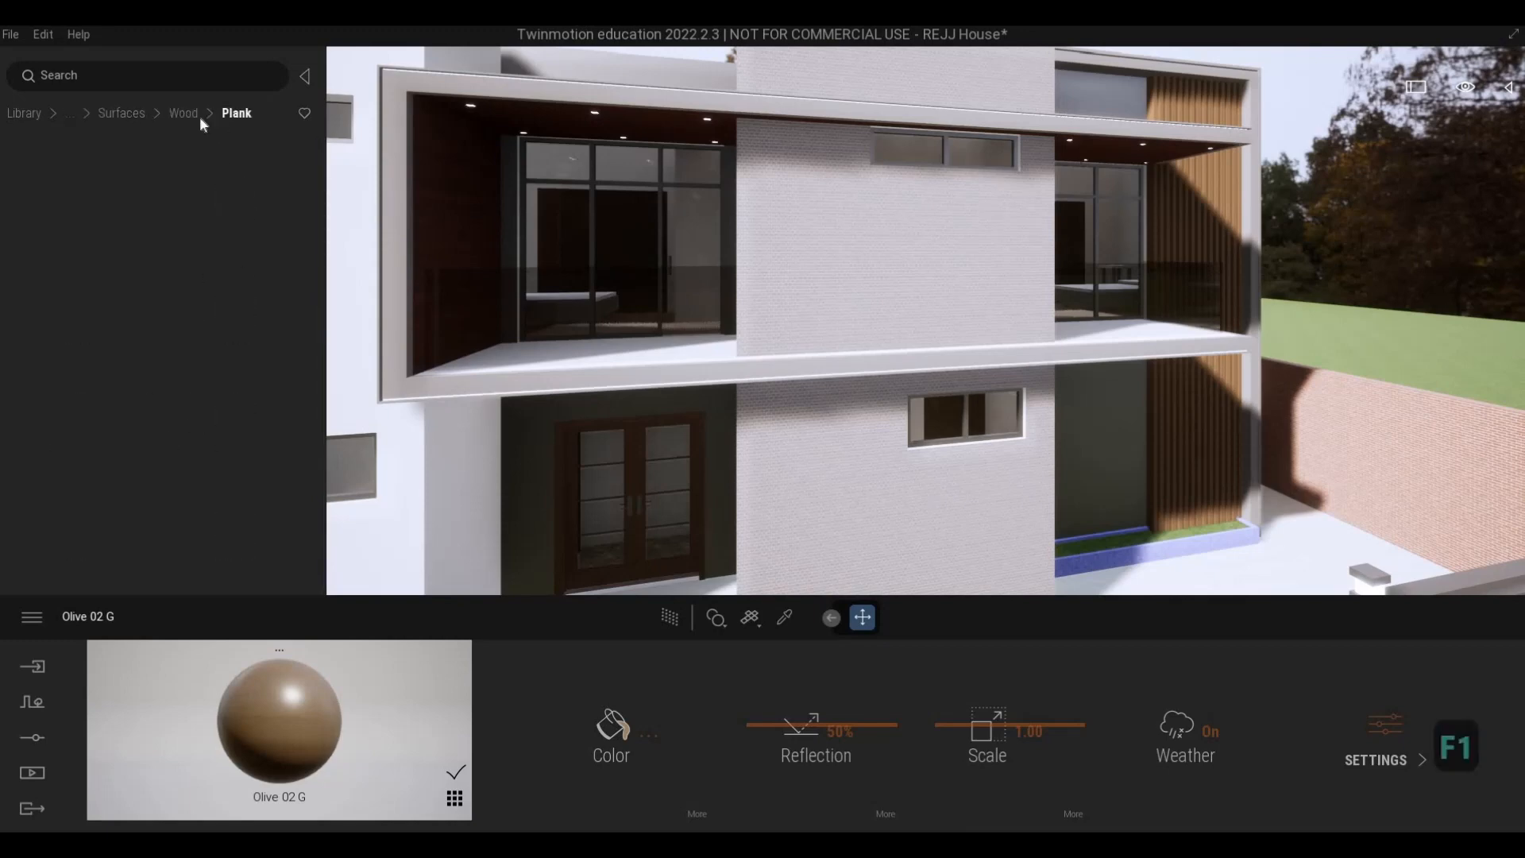
left_click(194, 116)
left_click(130, 113)
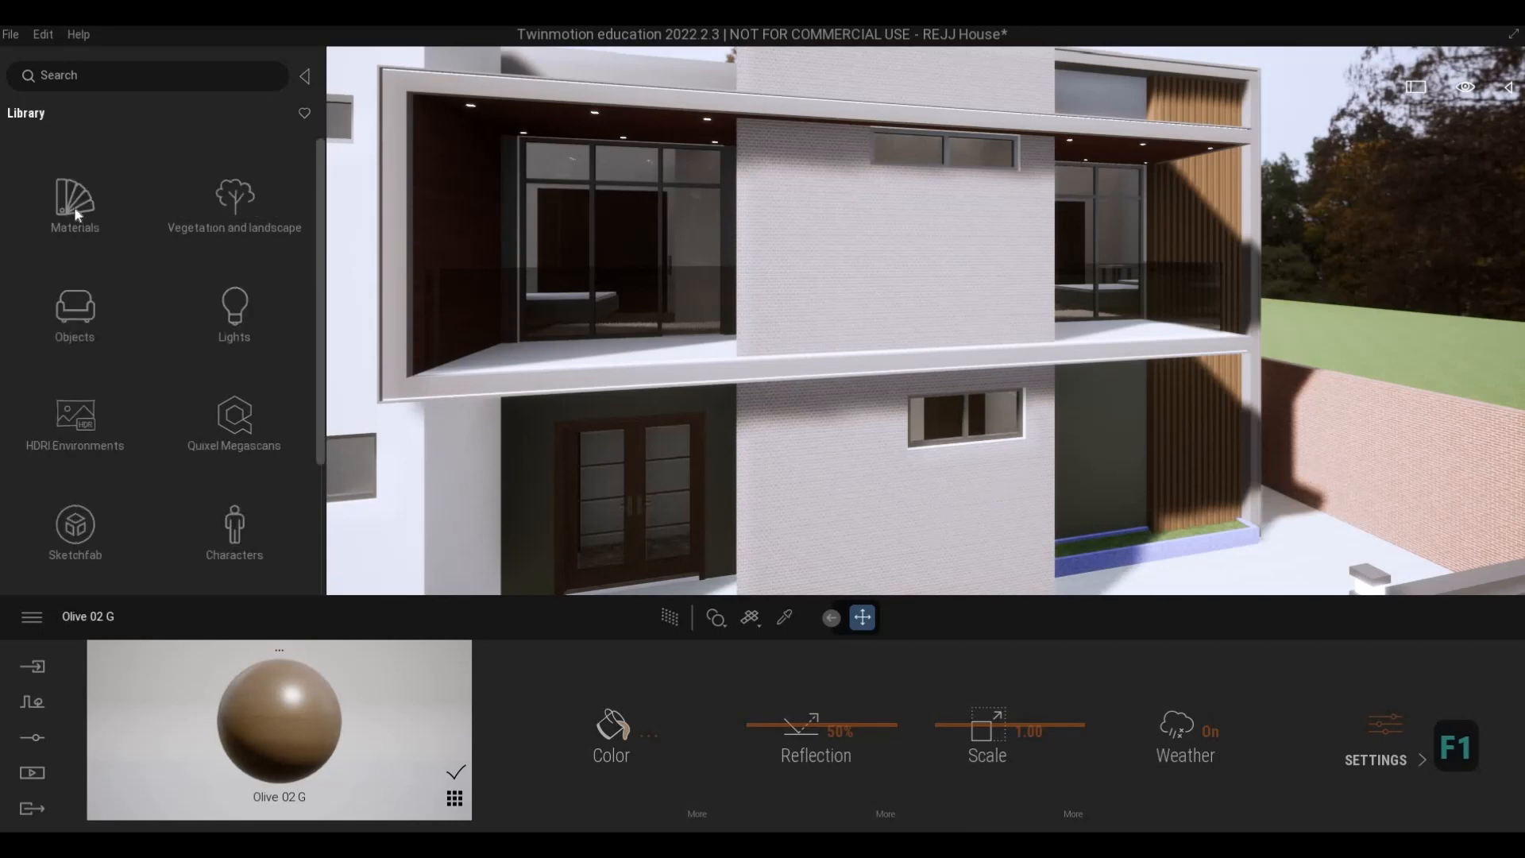
- Apply Ipe A from the standard wood materials to the pale brick wall between the balconies
left_click(125, 251)
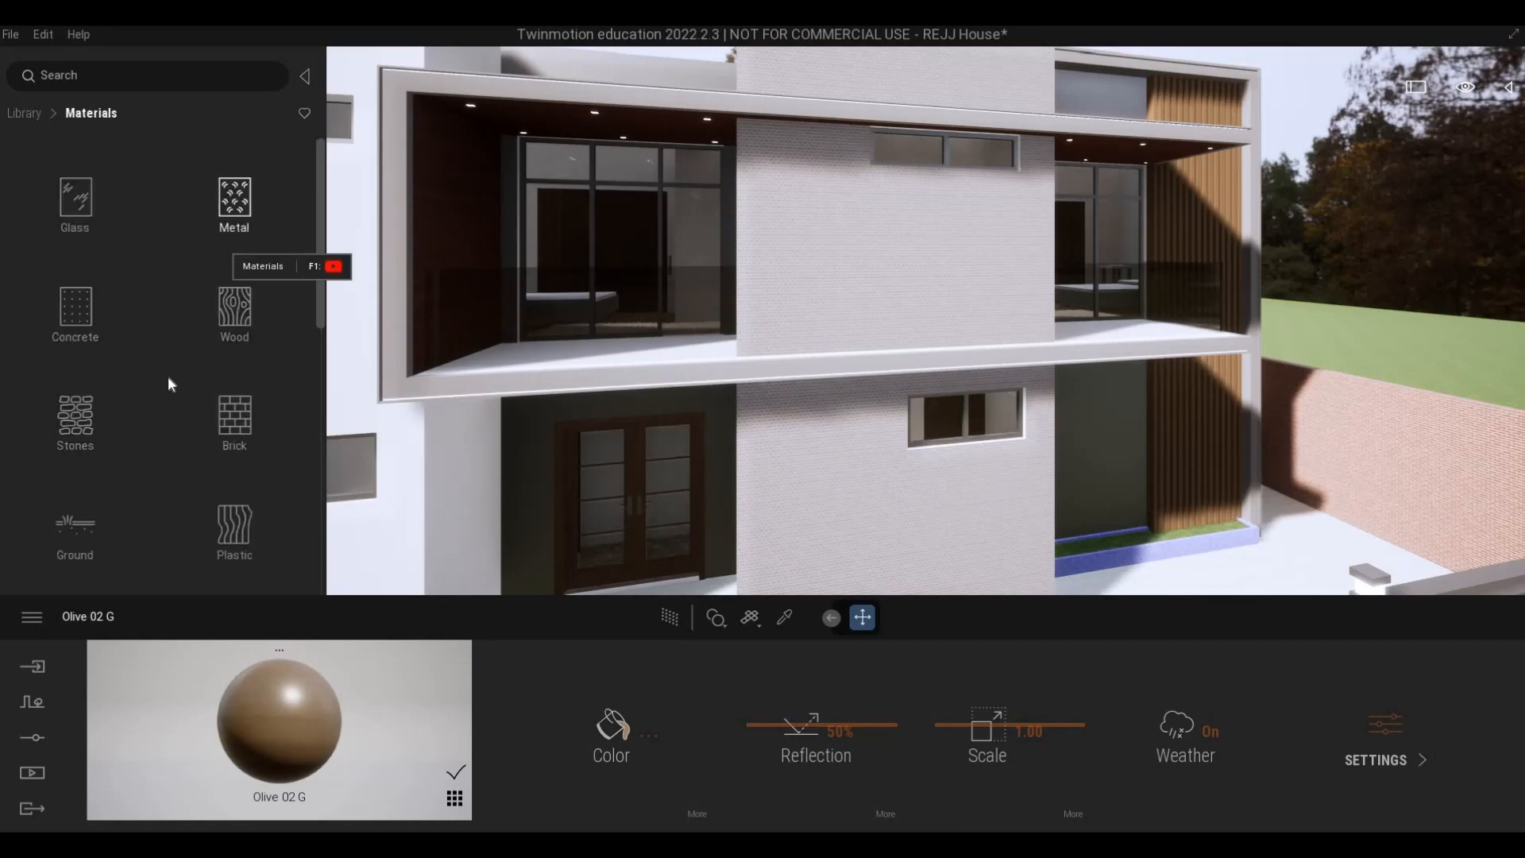
scroll(153, 445, "down", 5)
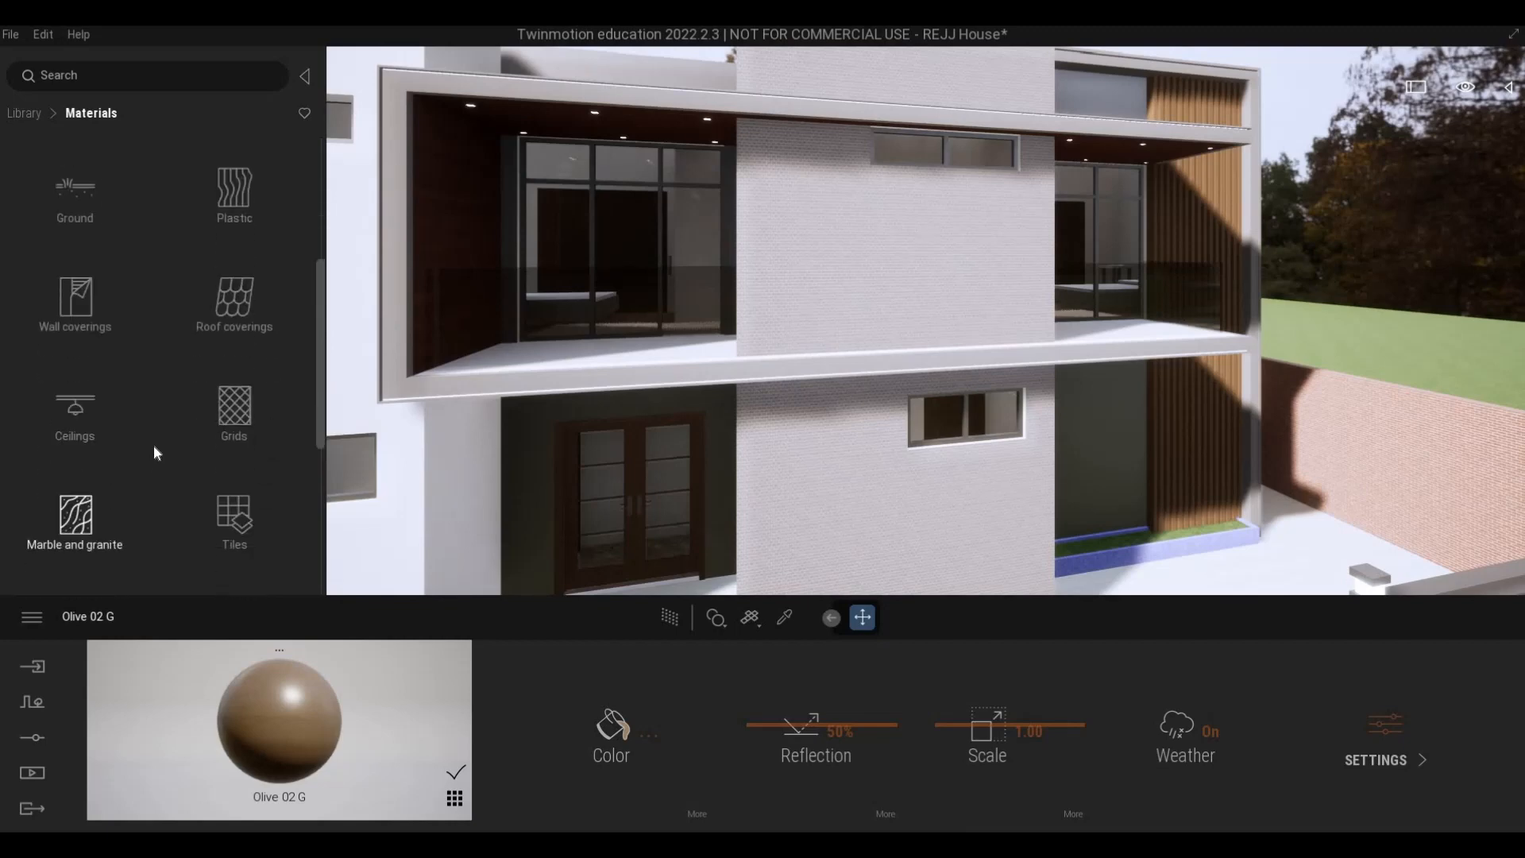
scroll(155, 405, "up", 3)
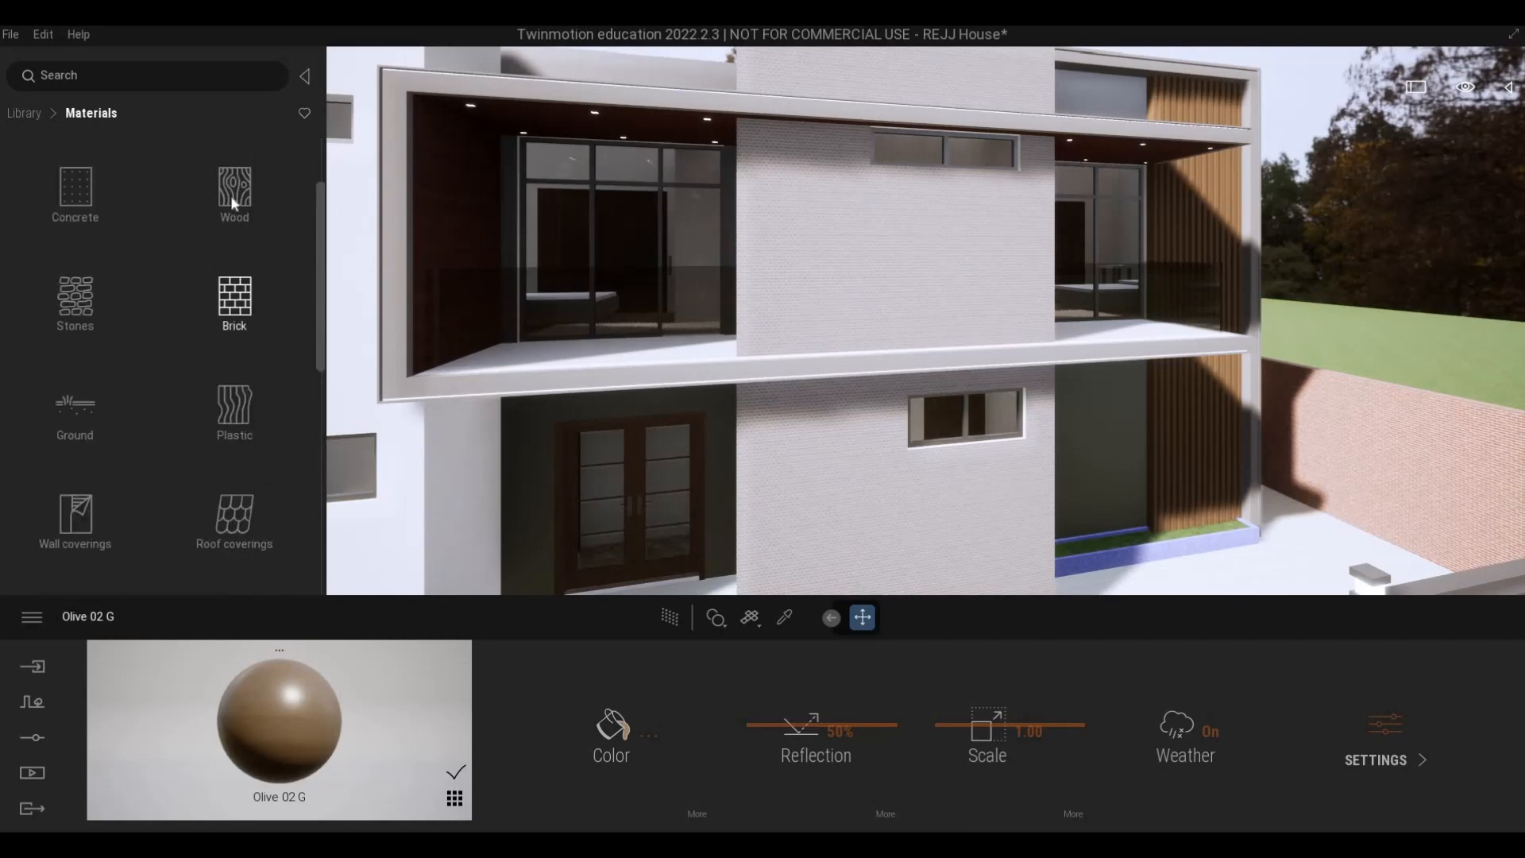
left_click(224, 207)
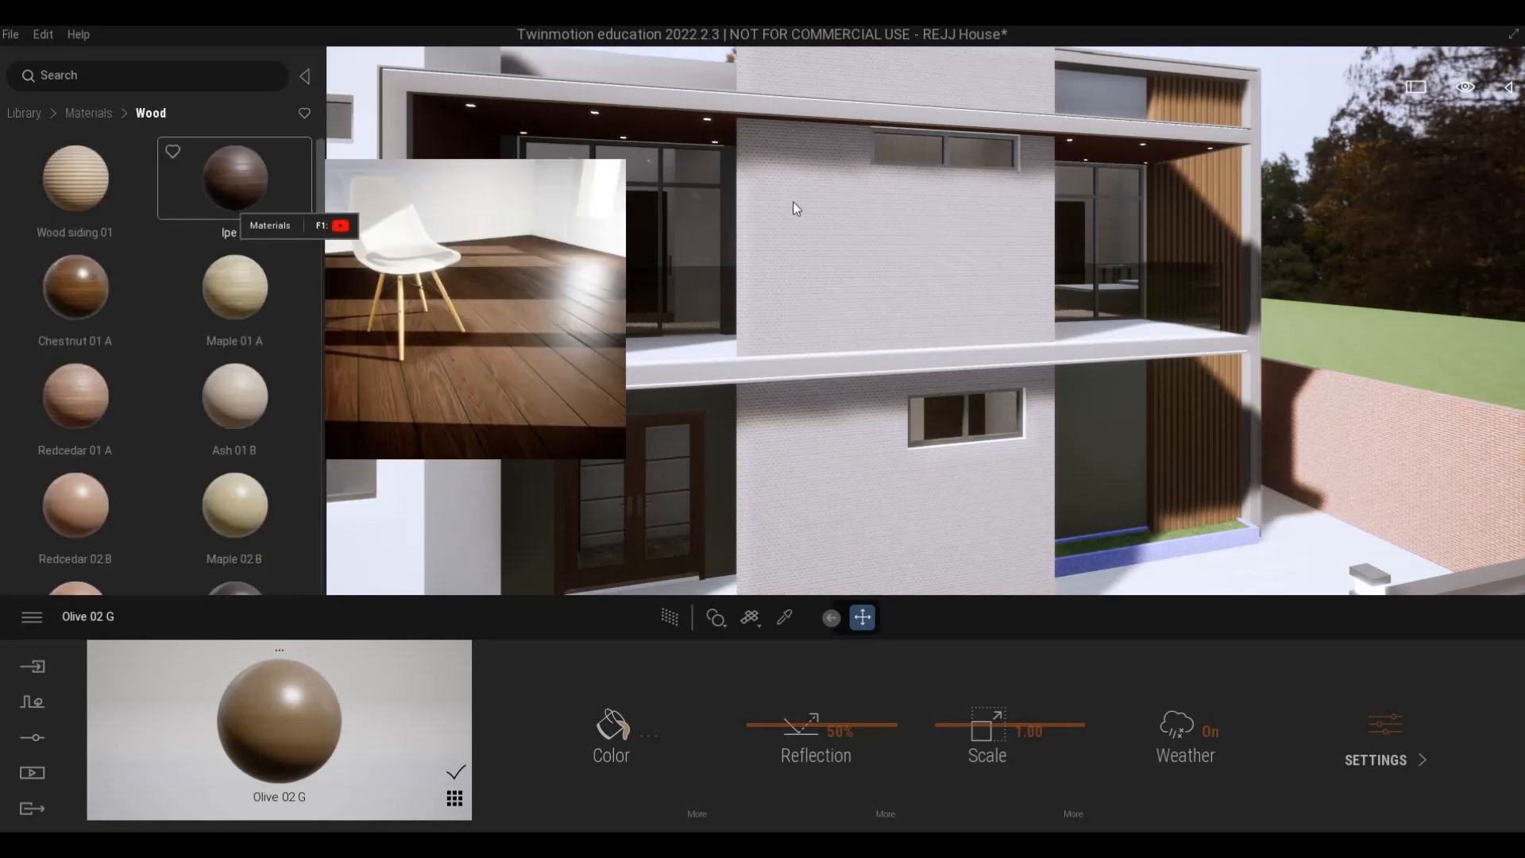
left_click_drag(240, 196, 904, 227)
- Examine the Ipe A planks on the central wall from a distance, up close and from the balcony
key("s")
key("q")
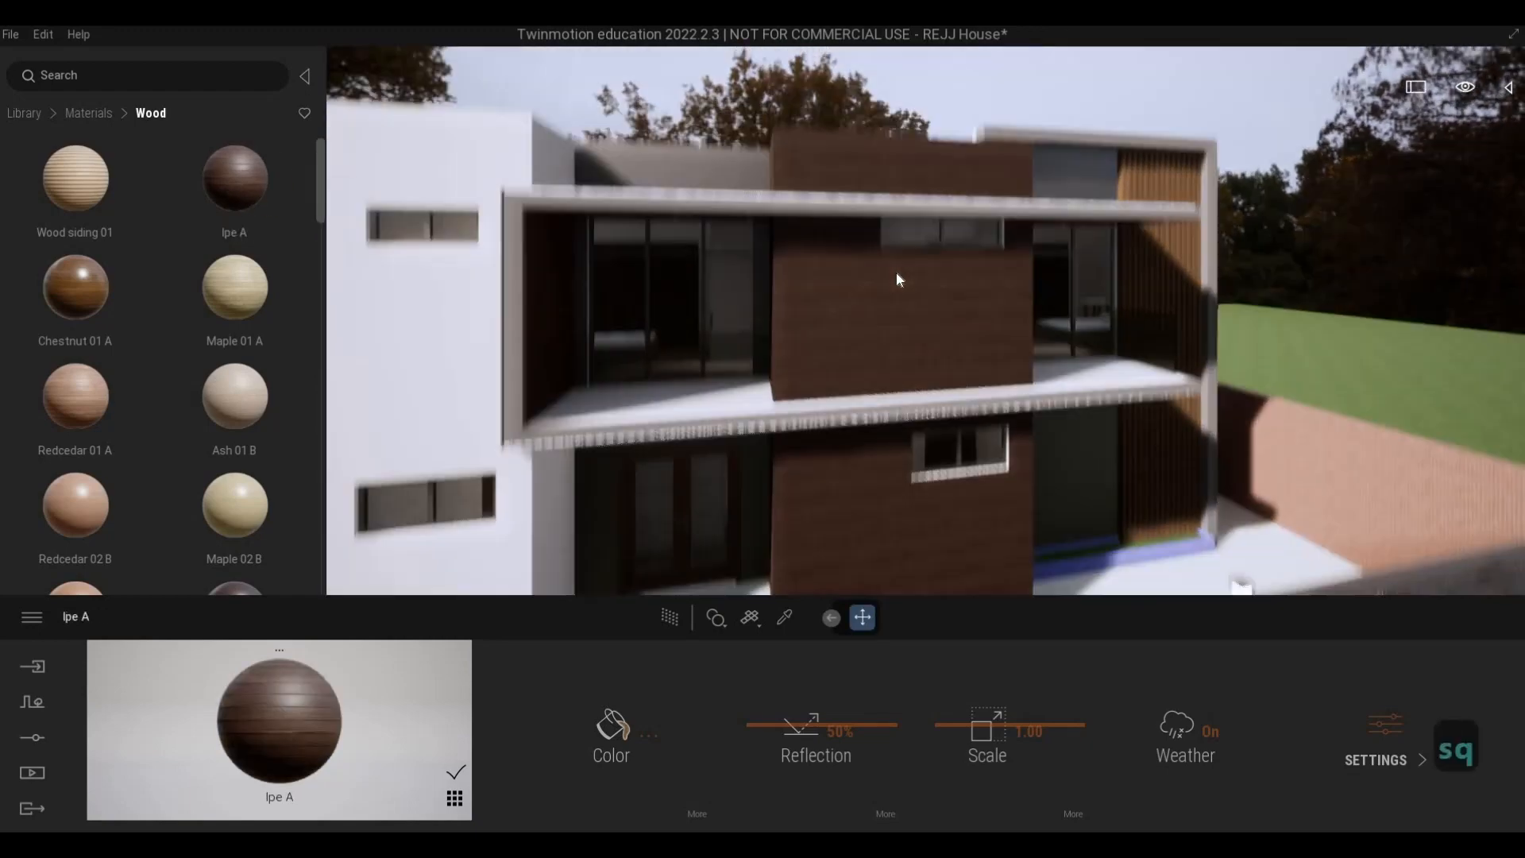
key("d")
key("w")
key("e")
key("w")
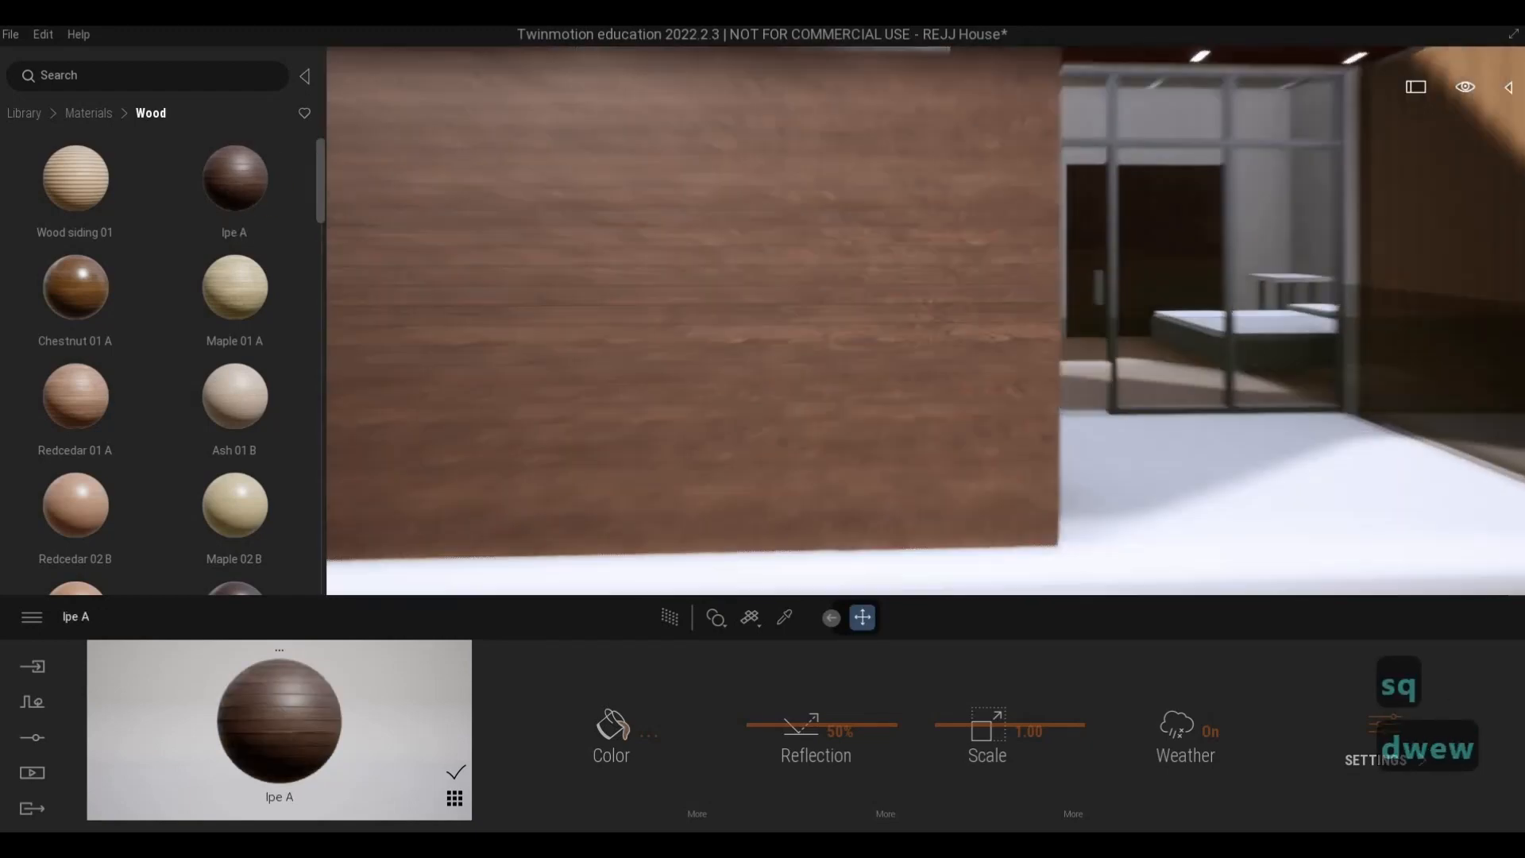
key("a")
key("w")
key("w")
key("s")
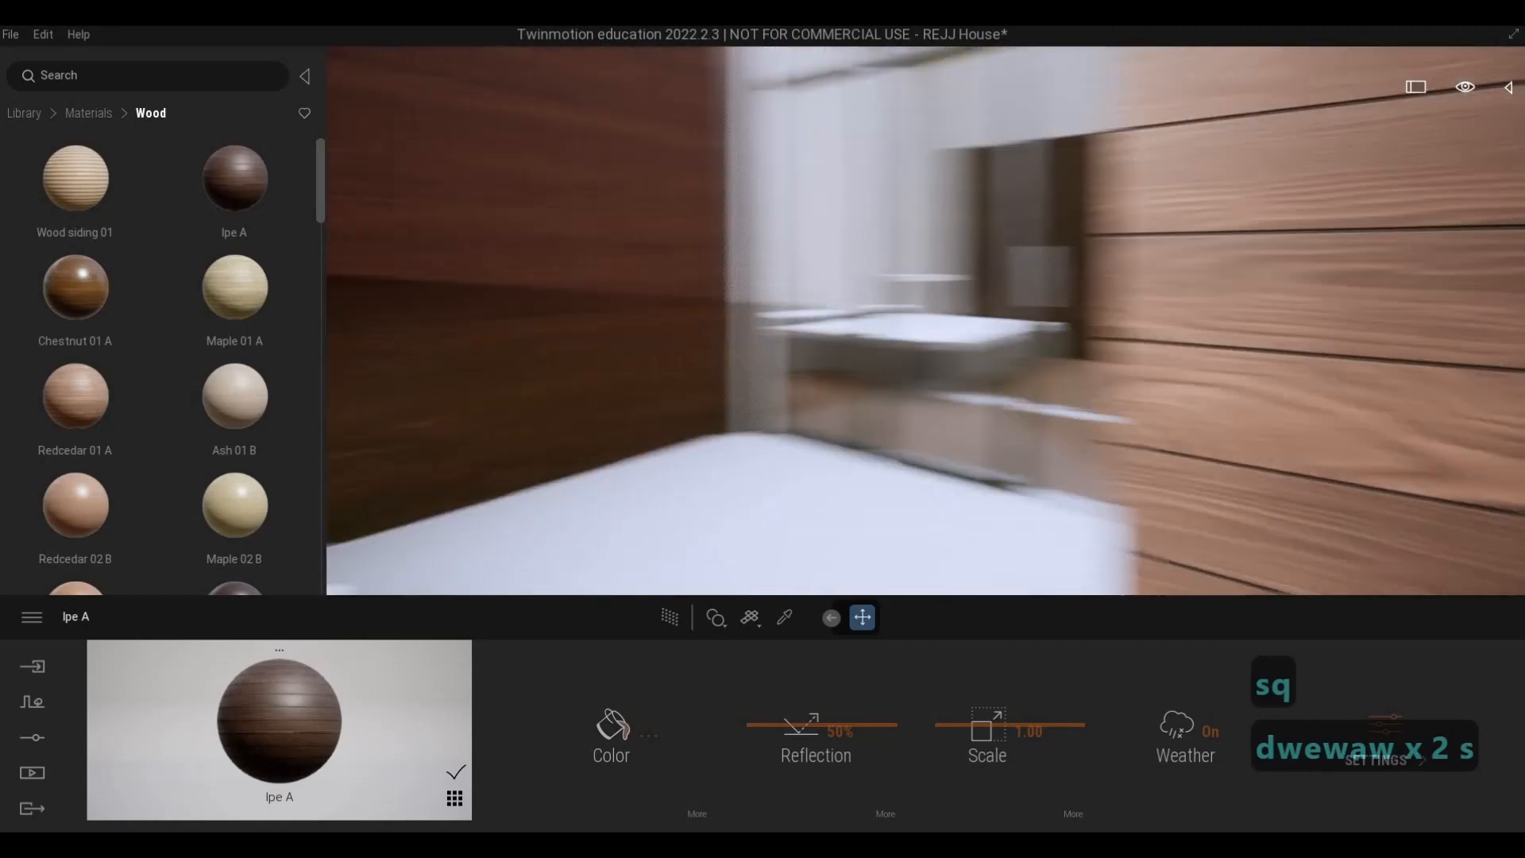
key("d")
key("d")
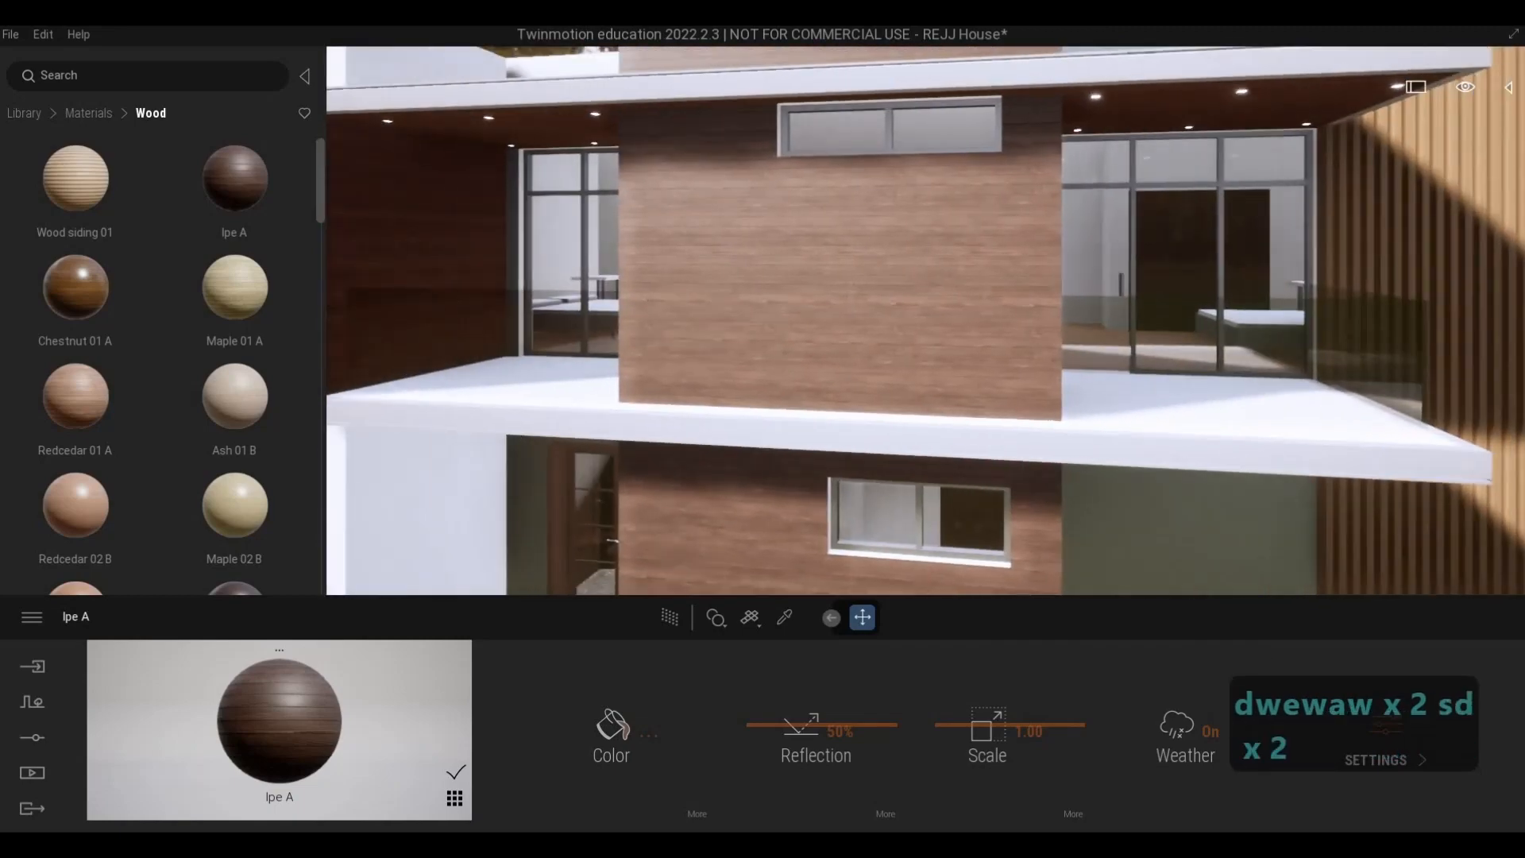
key("w")
key("s")
key("d")
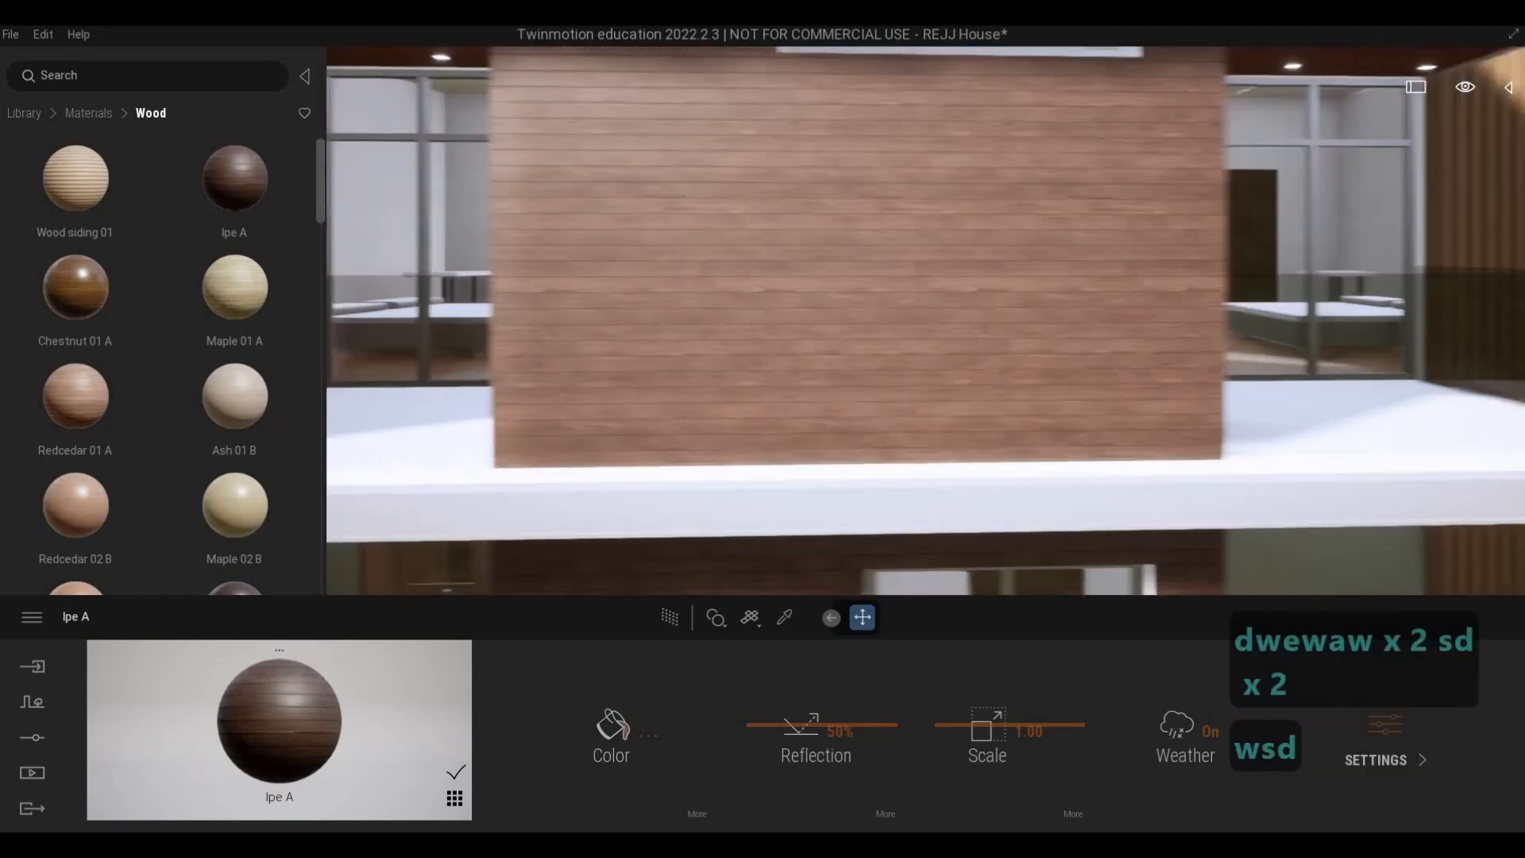
key("s")
key("w")
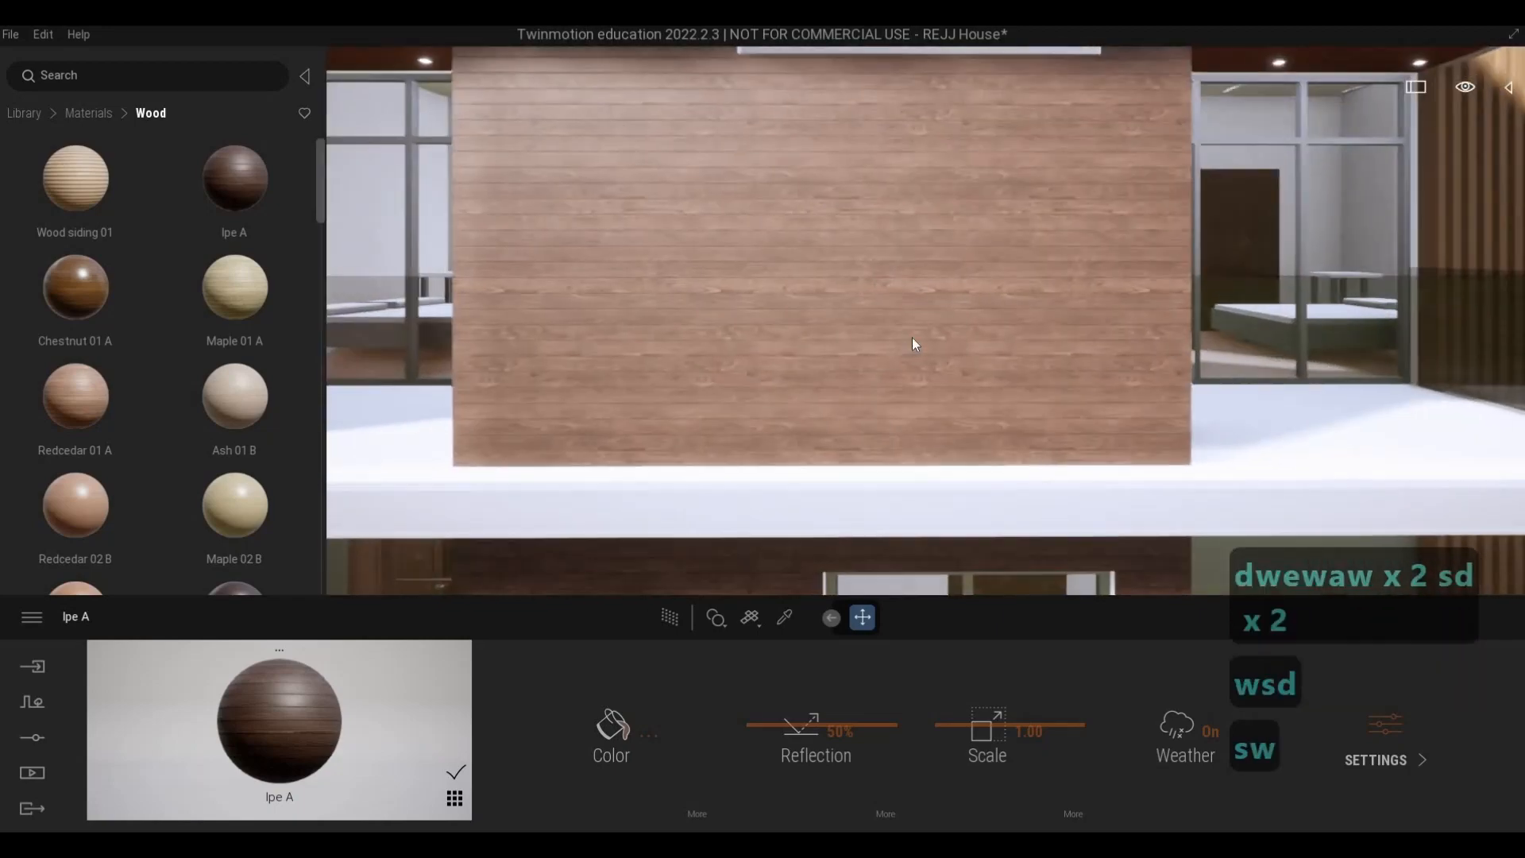
- Set the scale of the Ipe A material on the central wall to 2.37 and check the planks
key("w")
left_click_drag(978, 715, 941, 500)
key("s")
key("s")
key("s")
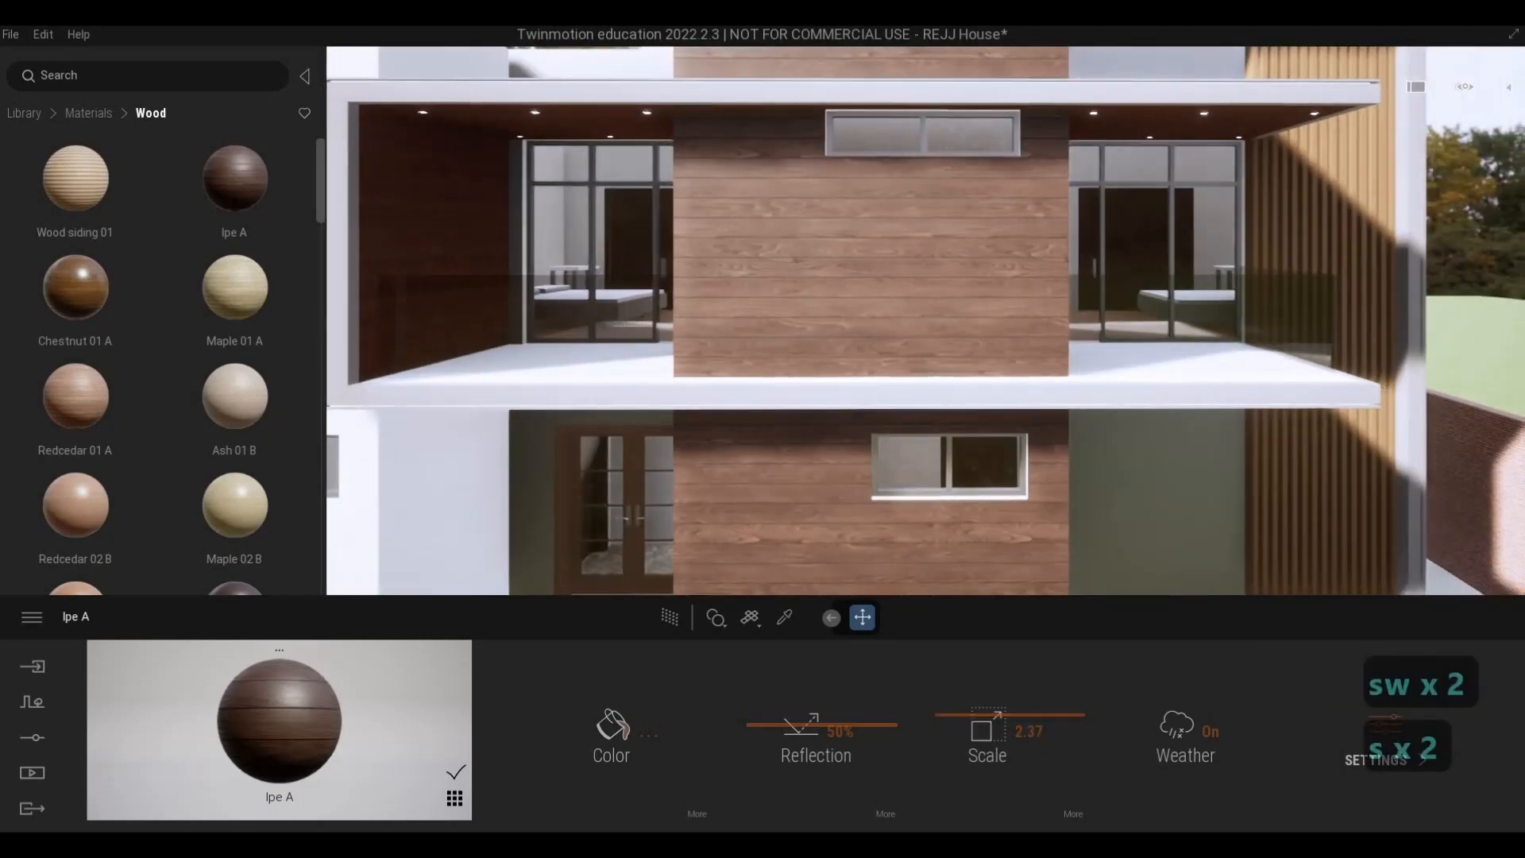
key("w")
key("w")
key("e")
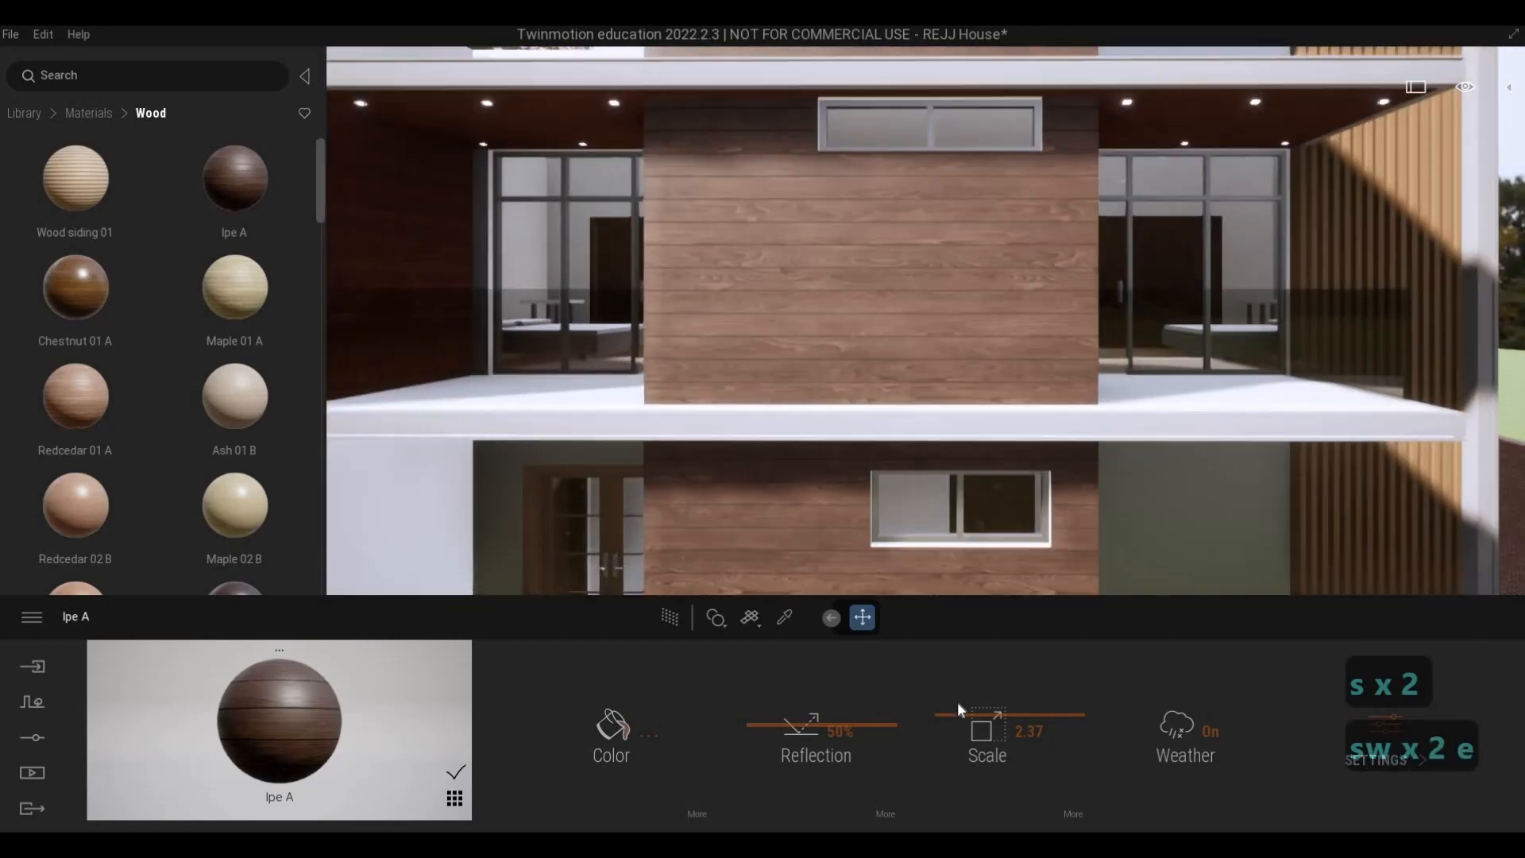
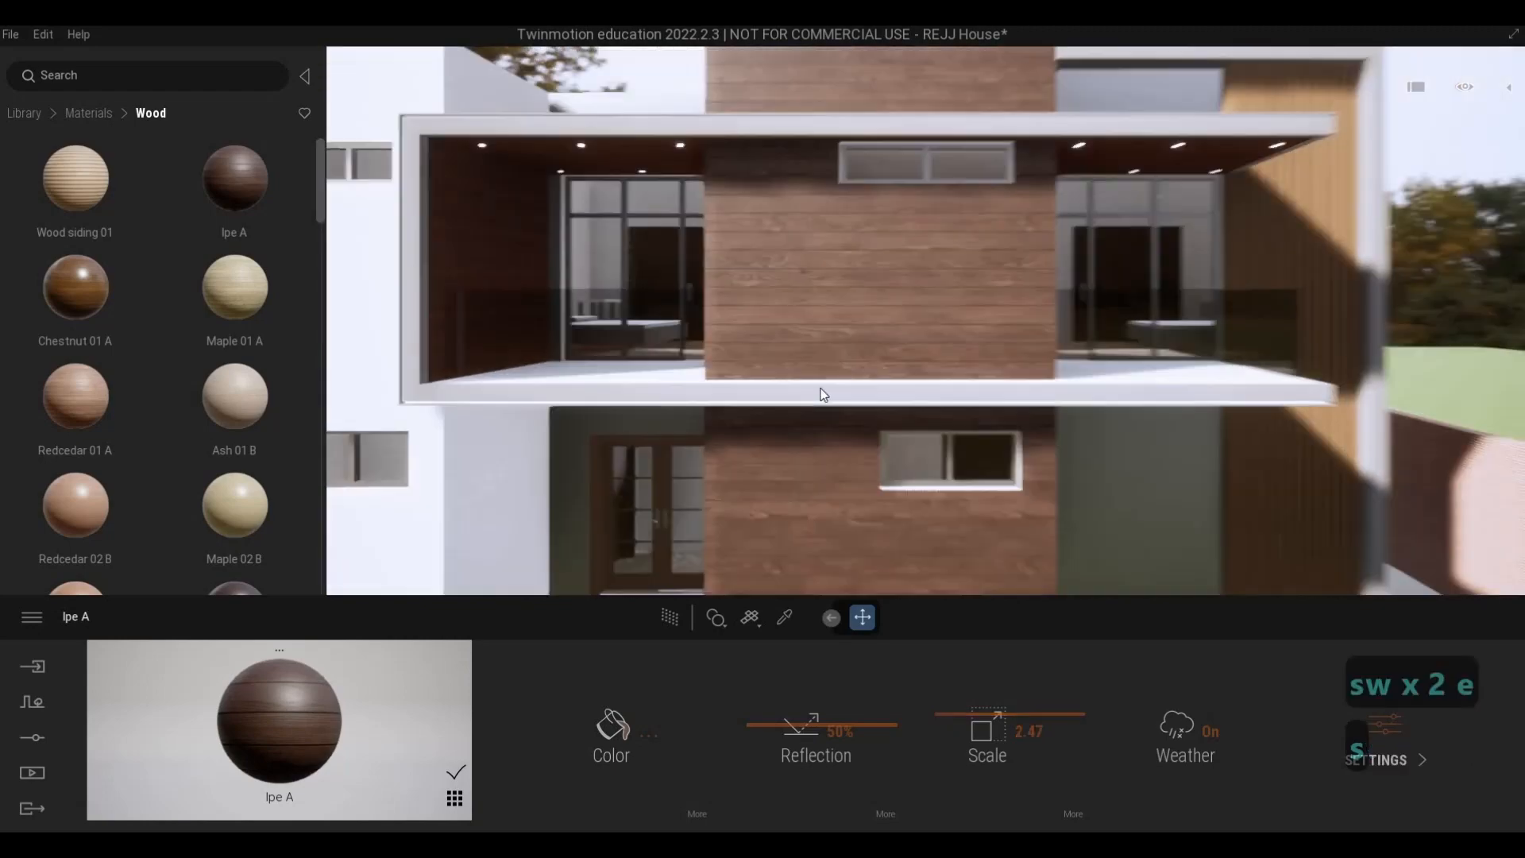
- Examine the Ipe A planks on the central wall from beyond the front fence and up close beside the entrance
key("s")
key("a")
key("w")
key("e")
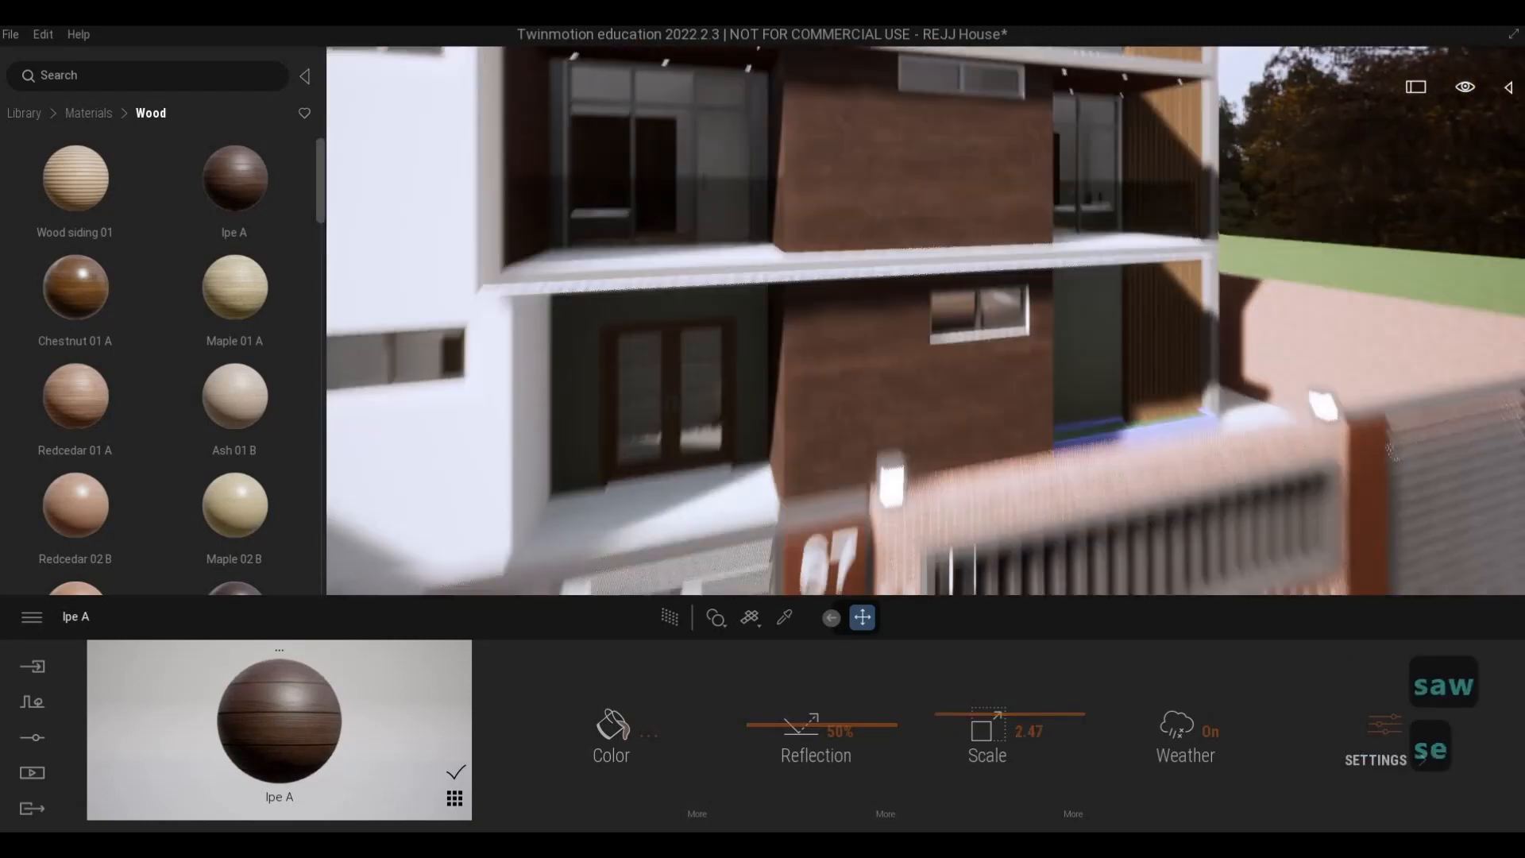
key("d")
key("d")
key("d")
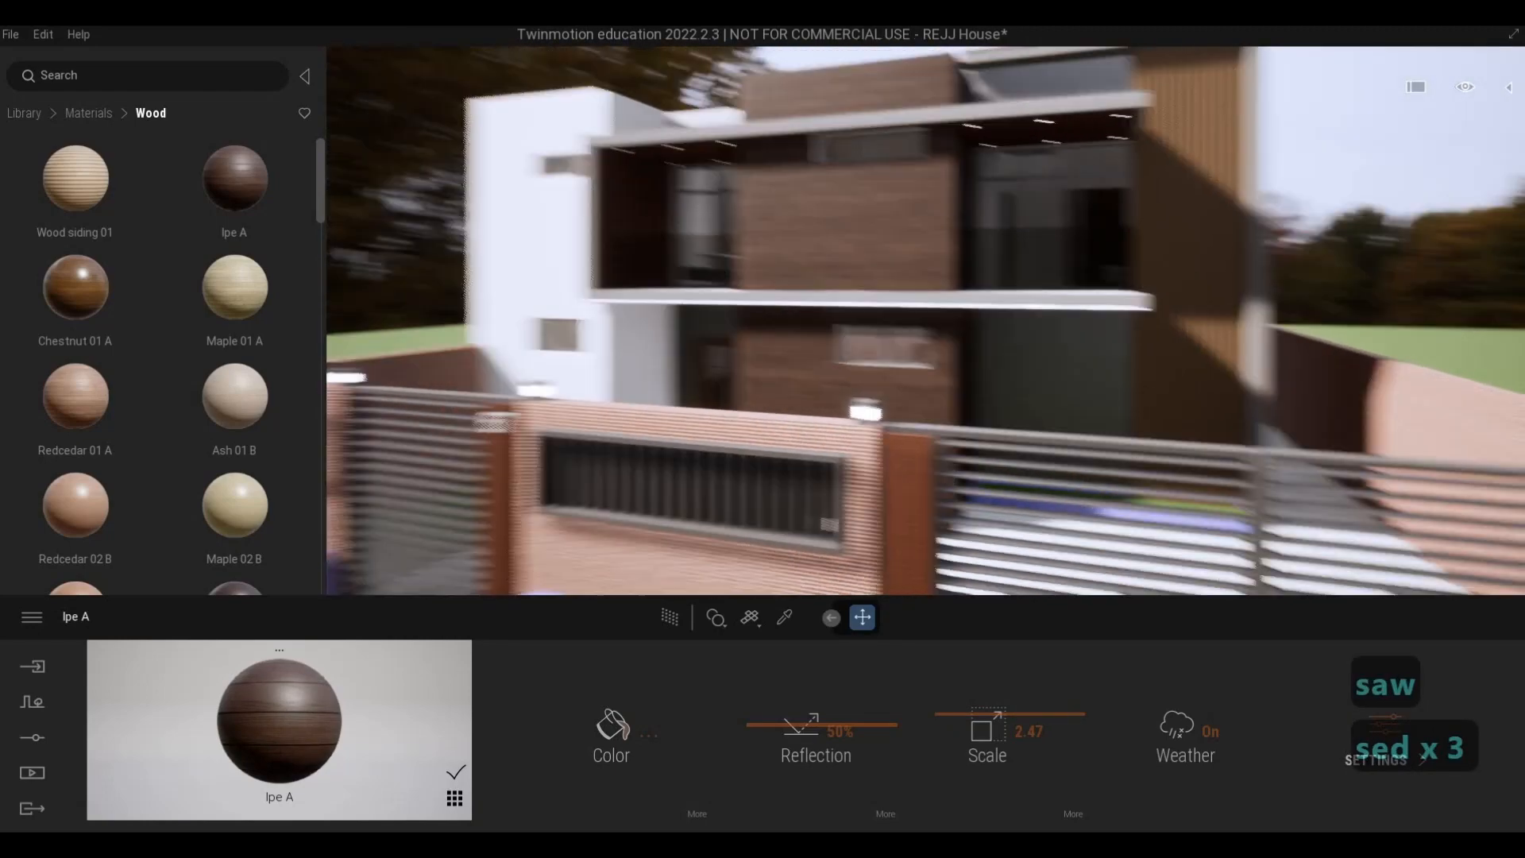
key("w")
key("w")
key("a")
key("w")
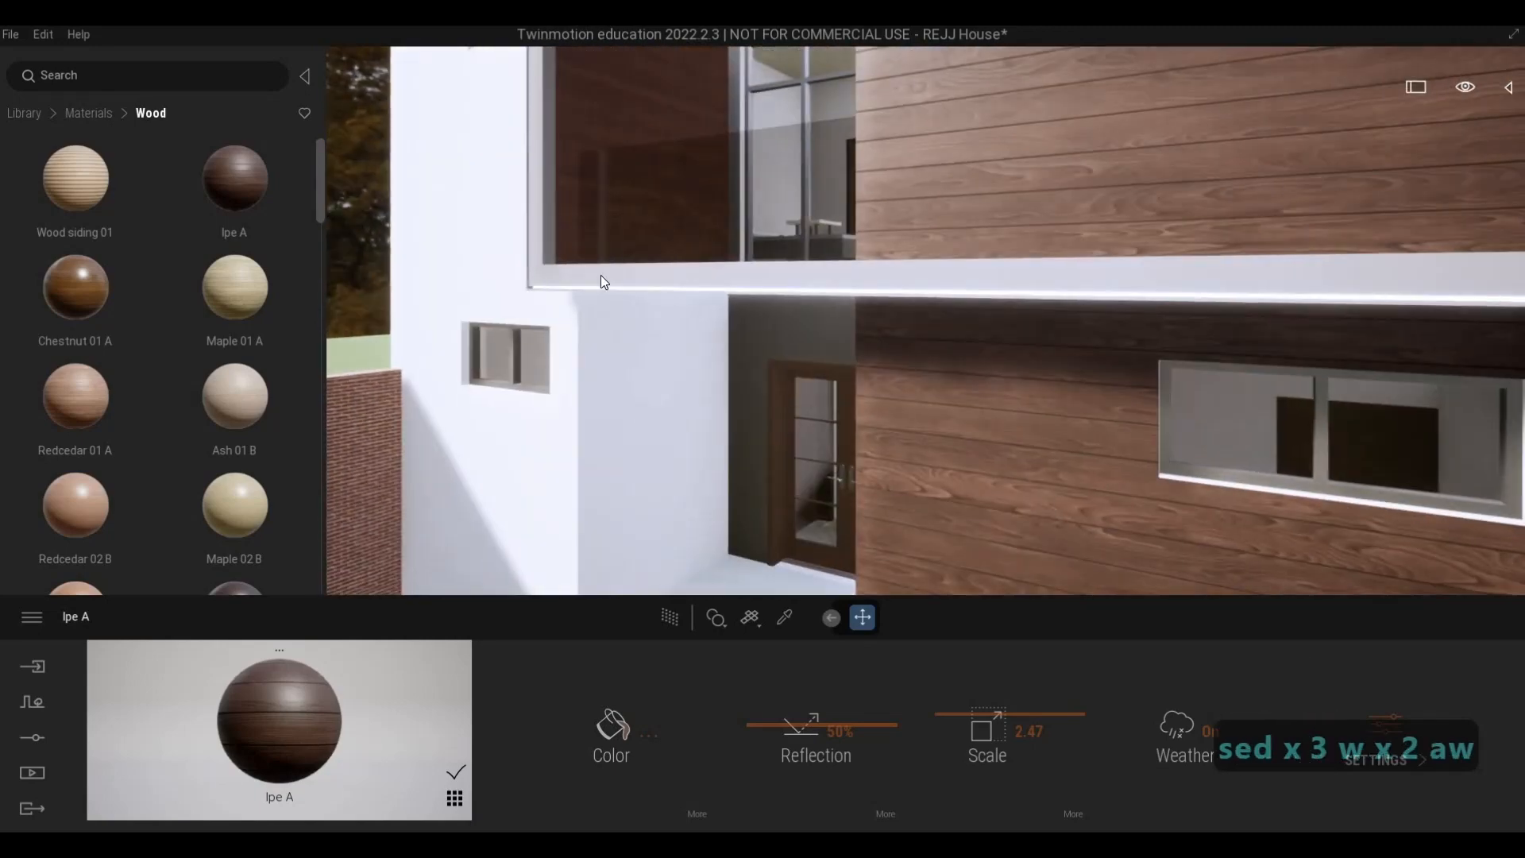
- Apply Redcedar 06 G from the wood materials to the upper balcony's side wall and set its scale to 2.69
key("q")
key("w")
scroll(239, 397, "down", 5)
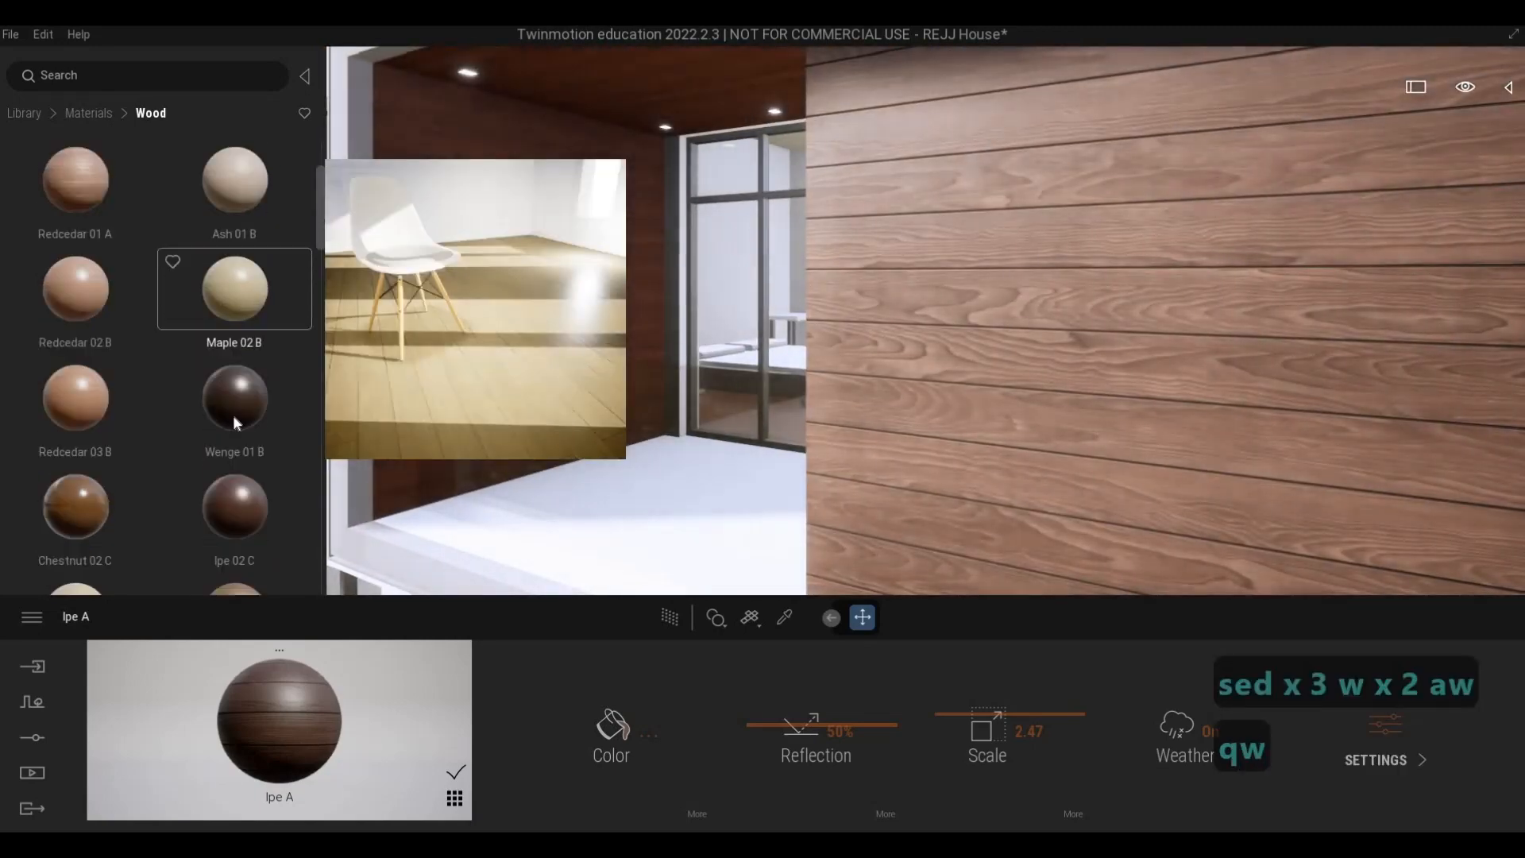
scroll(213, 429, "down", 10)
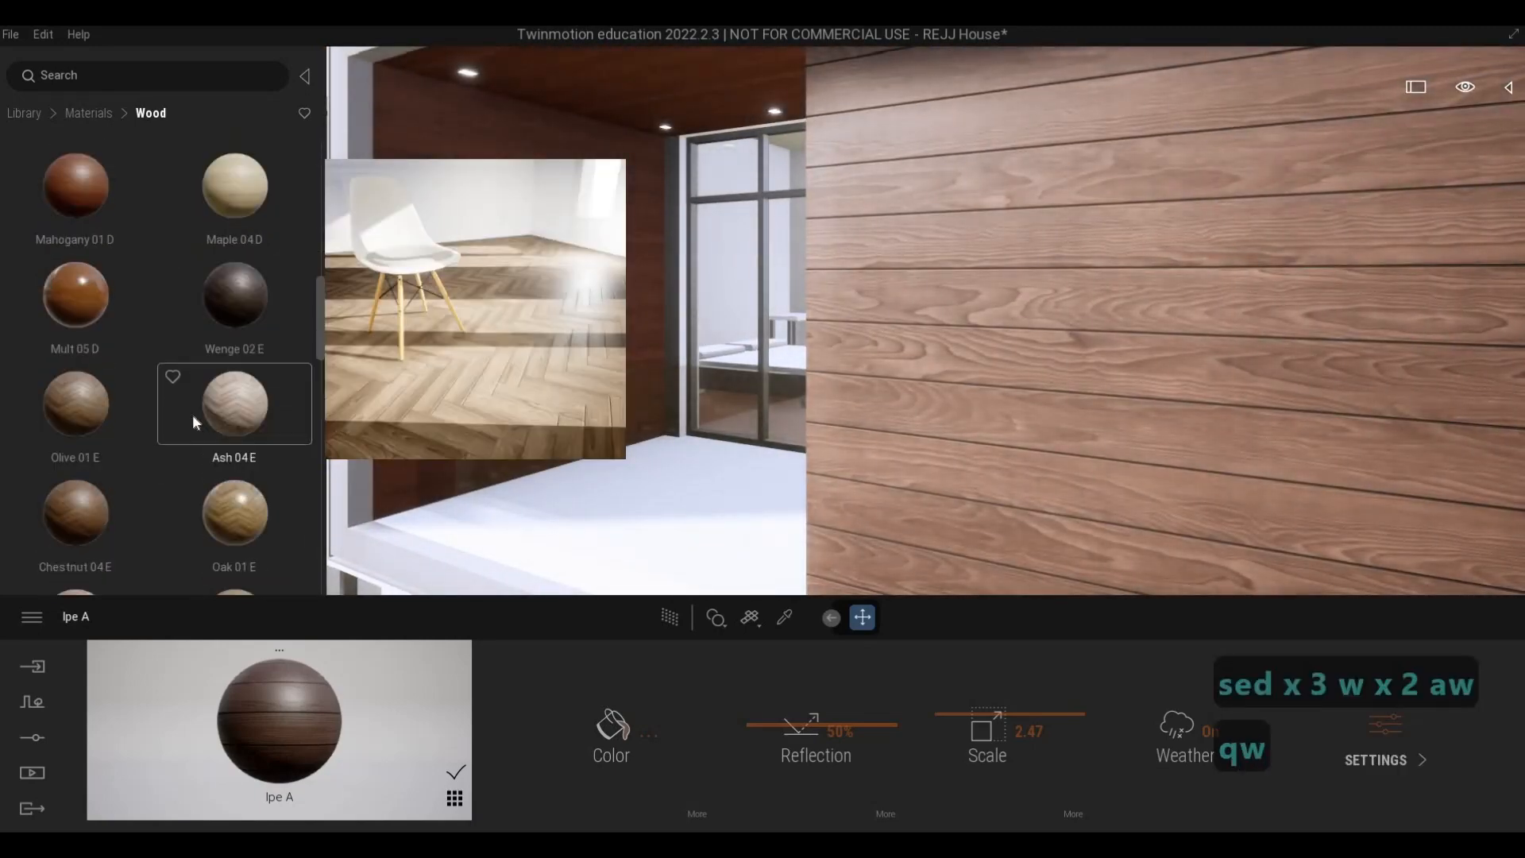
scroll(192, 413, "up", 5)
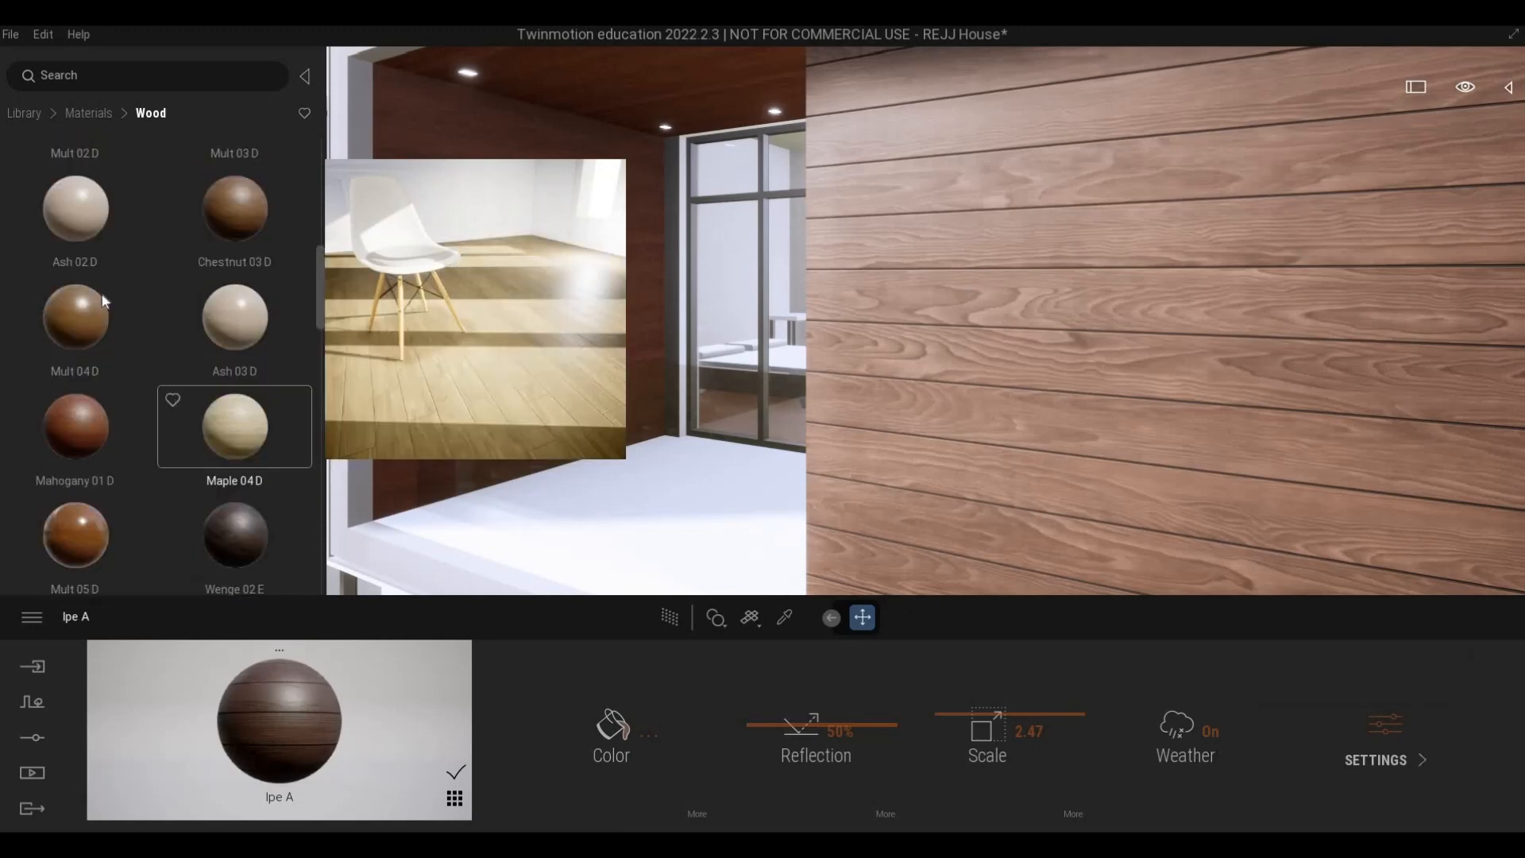
scroll(205, 381, "down", 1)
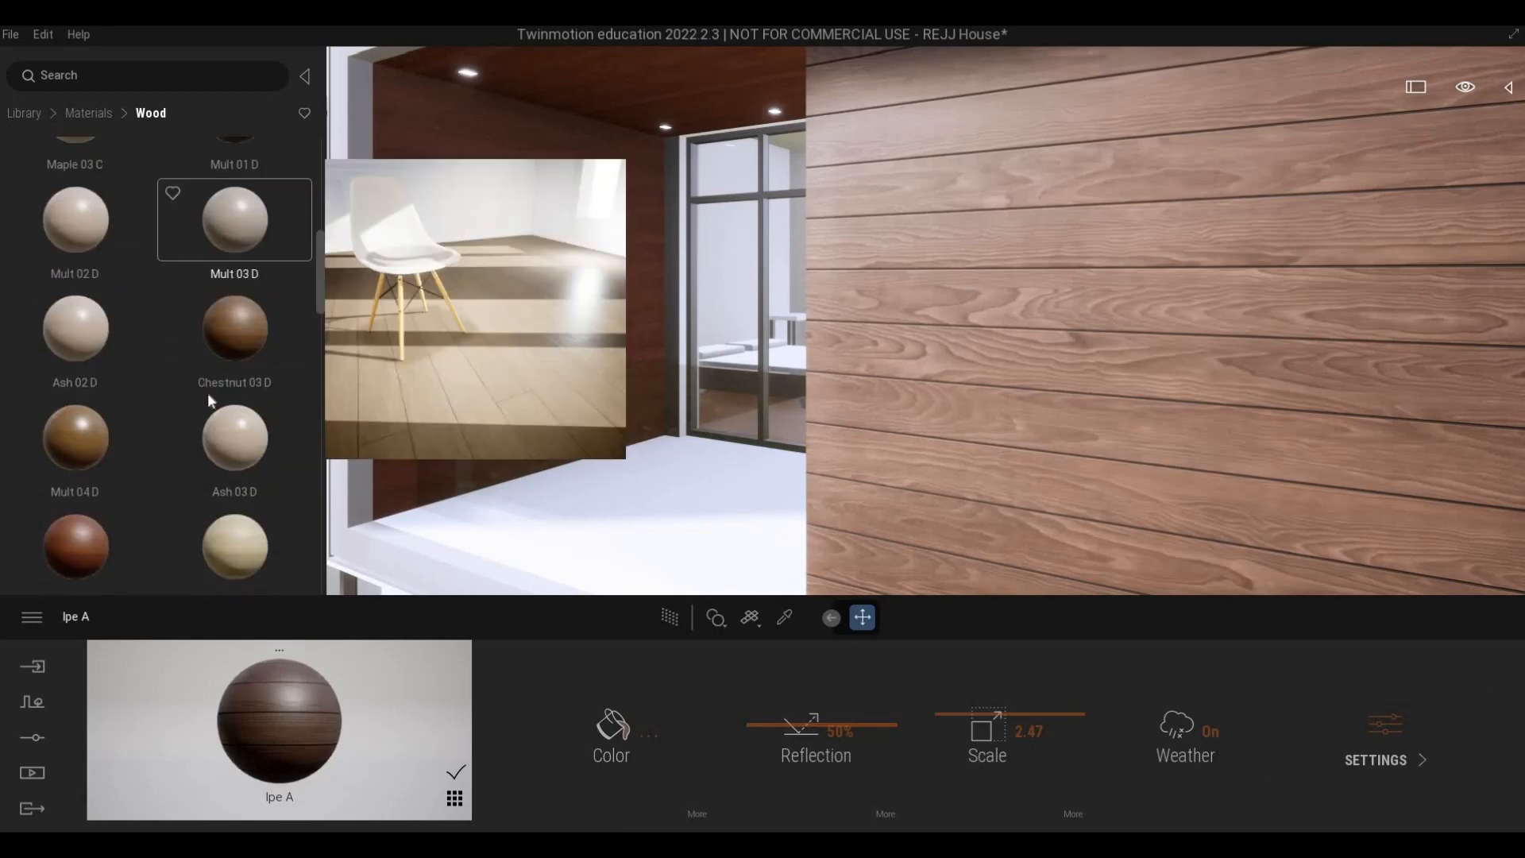
scroll(205, 395, "down", 8)
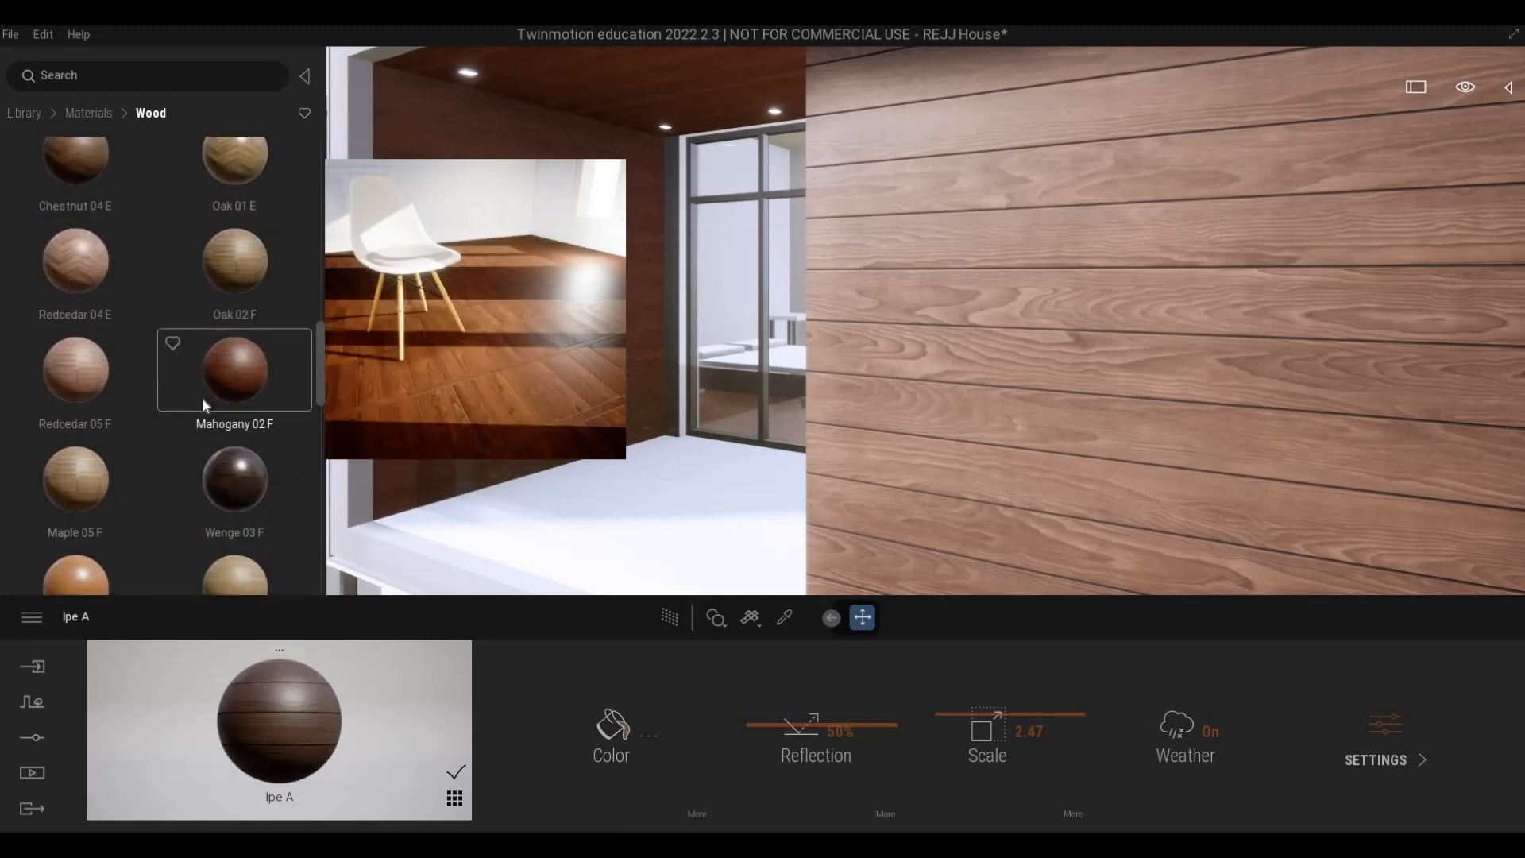
scroll(69, 365, "down", 2)
left_click_drag(80, 347, 533, 267)
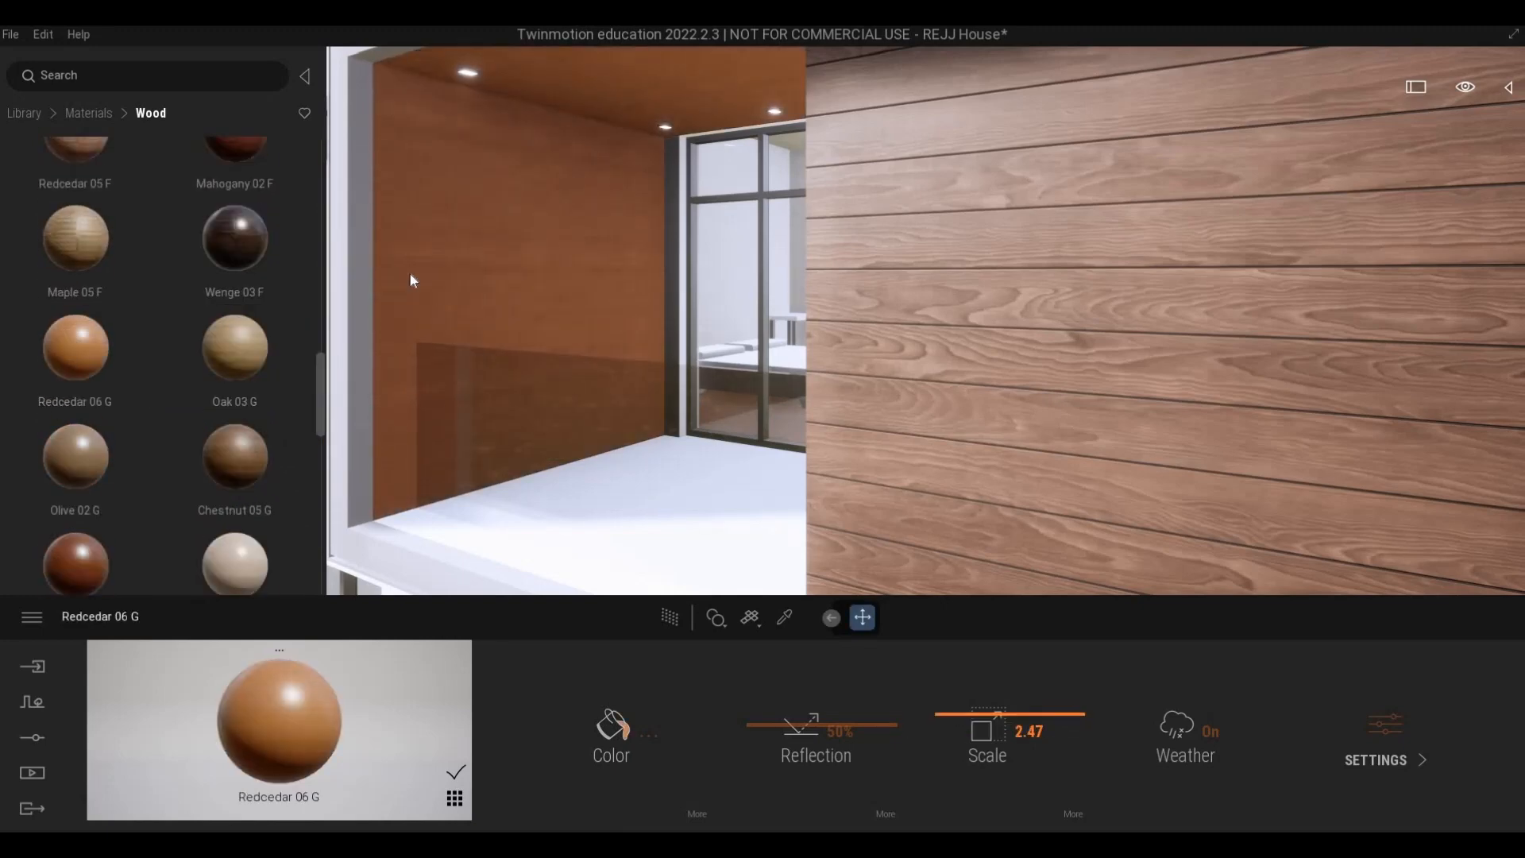
right_click_drag(407, 269, 341, 274)
- Examine the Redcedar 06 G finish up close on the balcony side wall and on the wood panels beside the front gates
key("w")
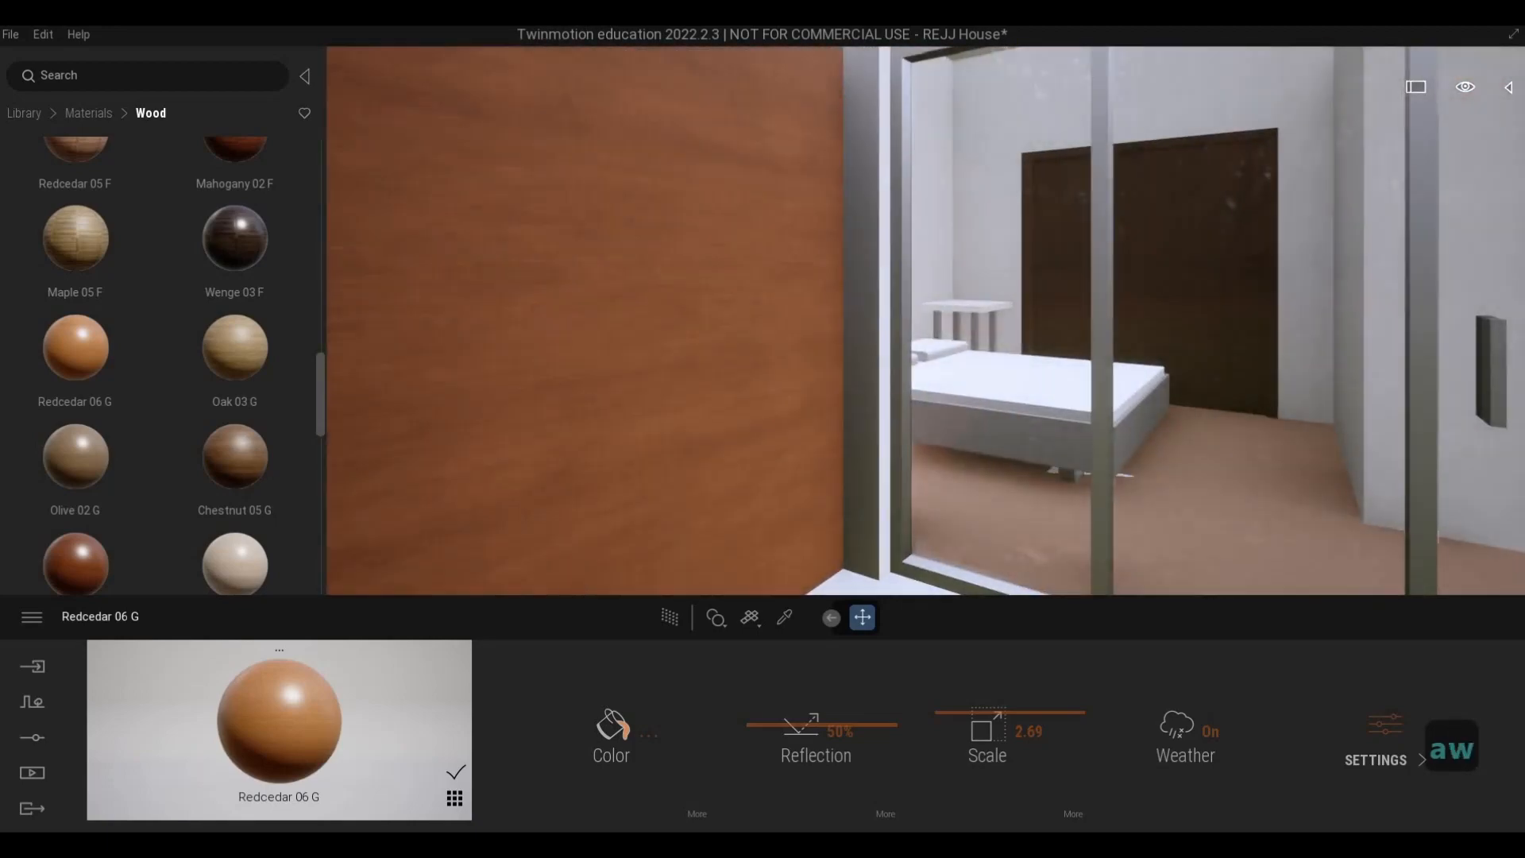
key("s")
key("s")
key("s")
key("s")
key("e")
key("e")
key("w")
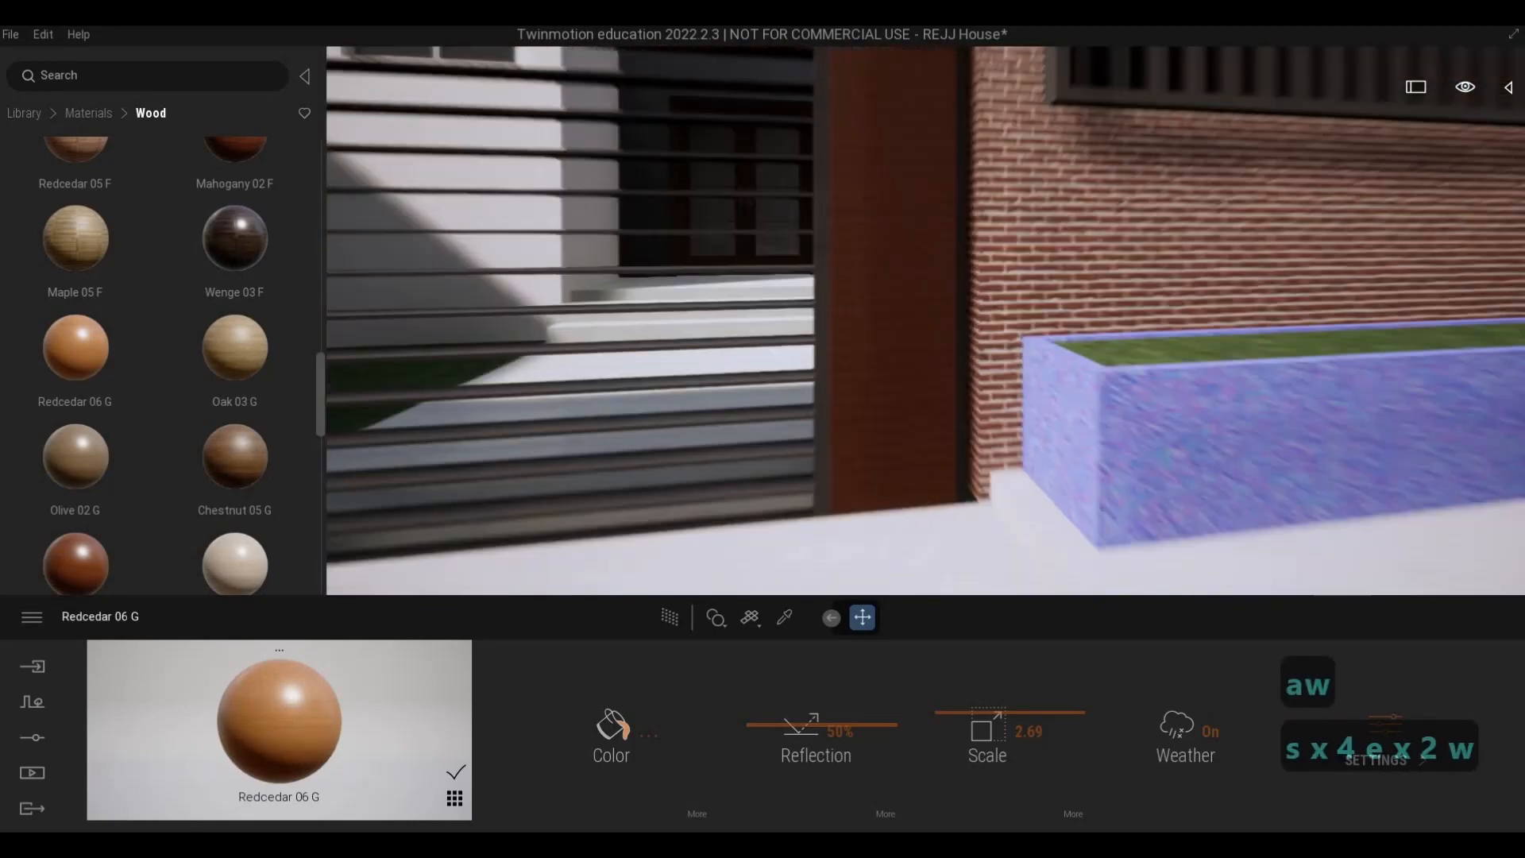
key("d")
key("w")
key("a")
key("s")
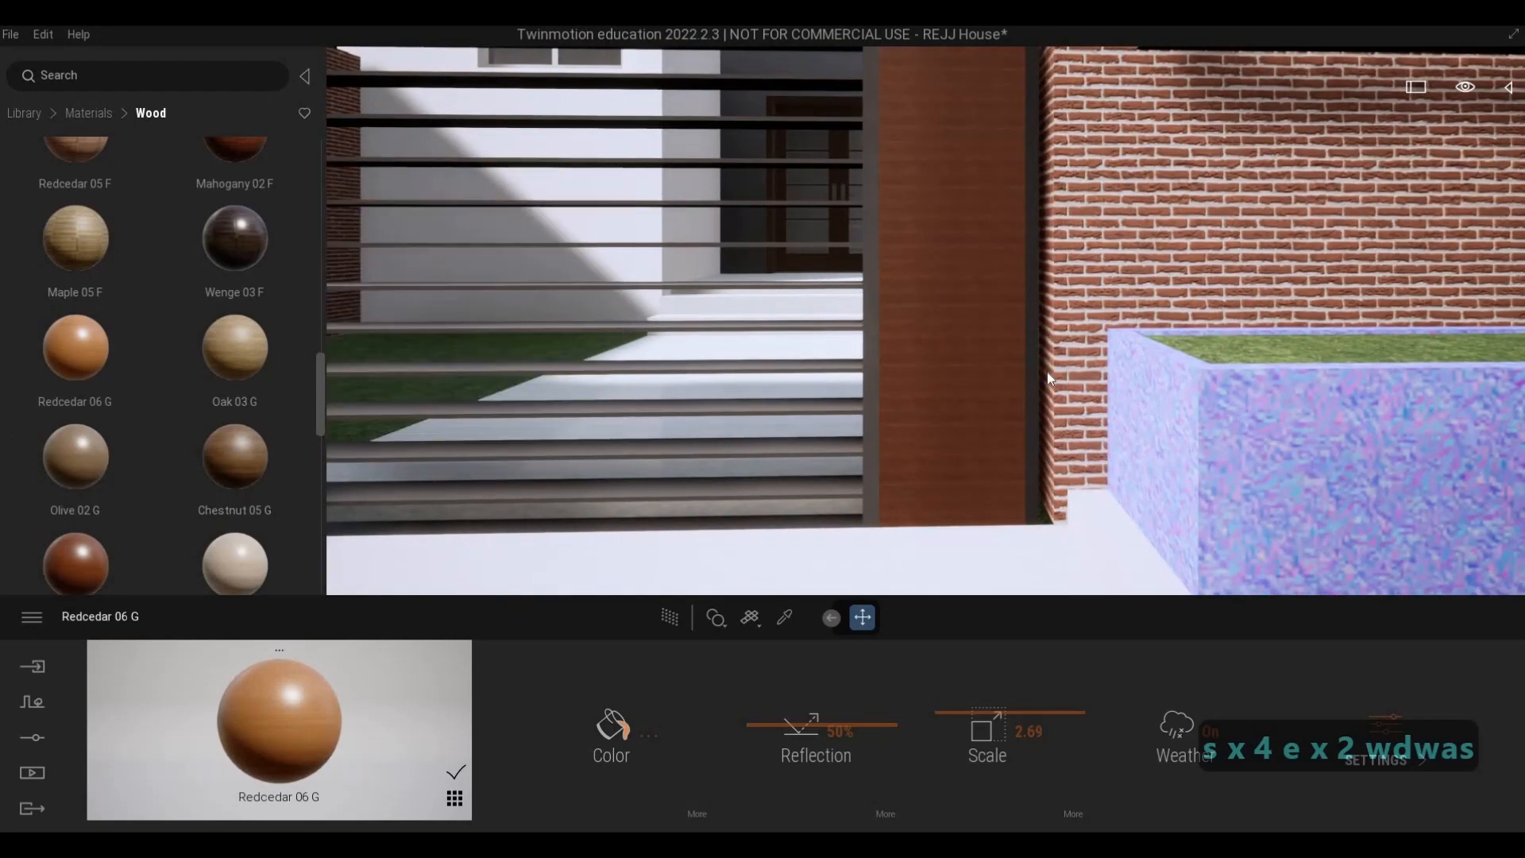
key("d")
key("q")
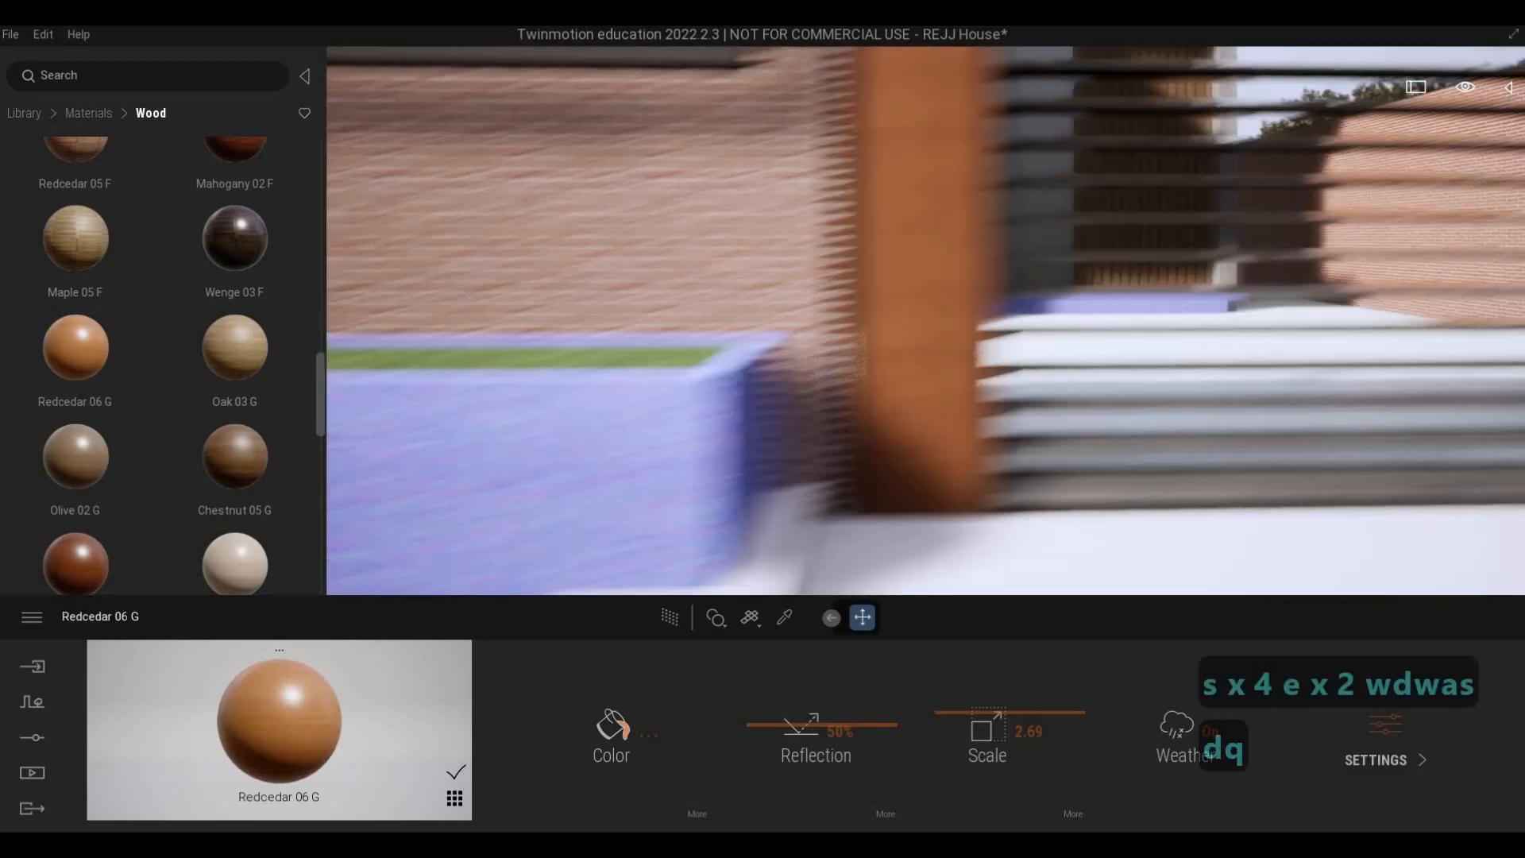
key("d")
key("d")
key("d")
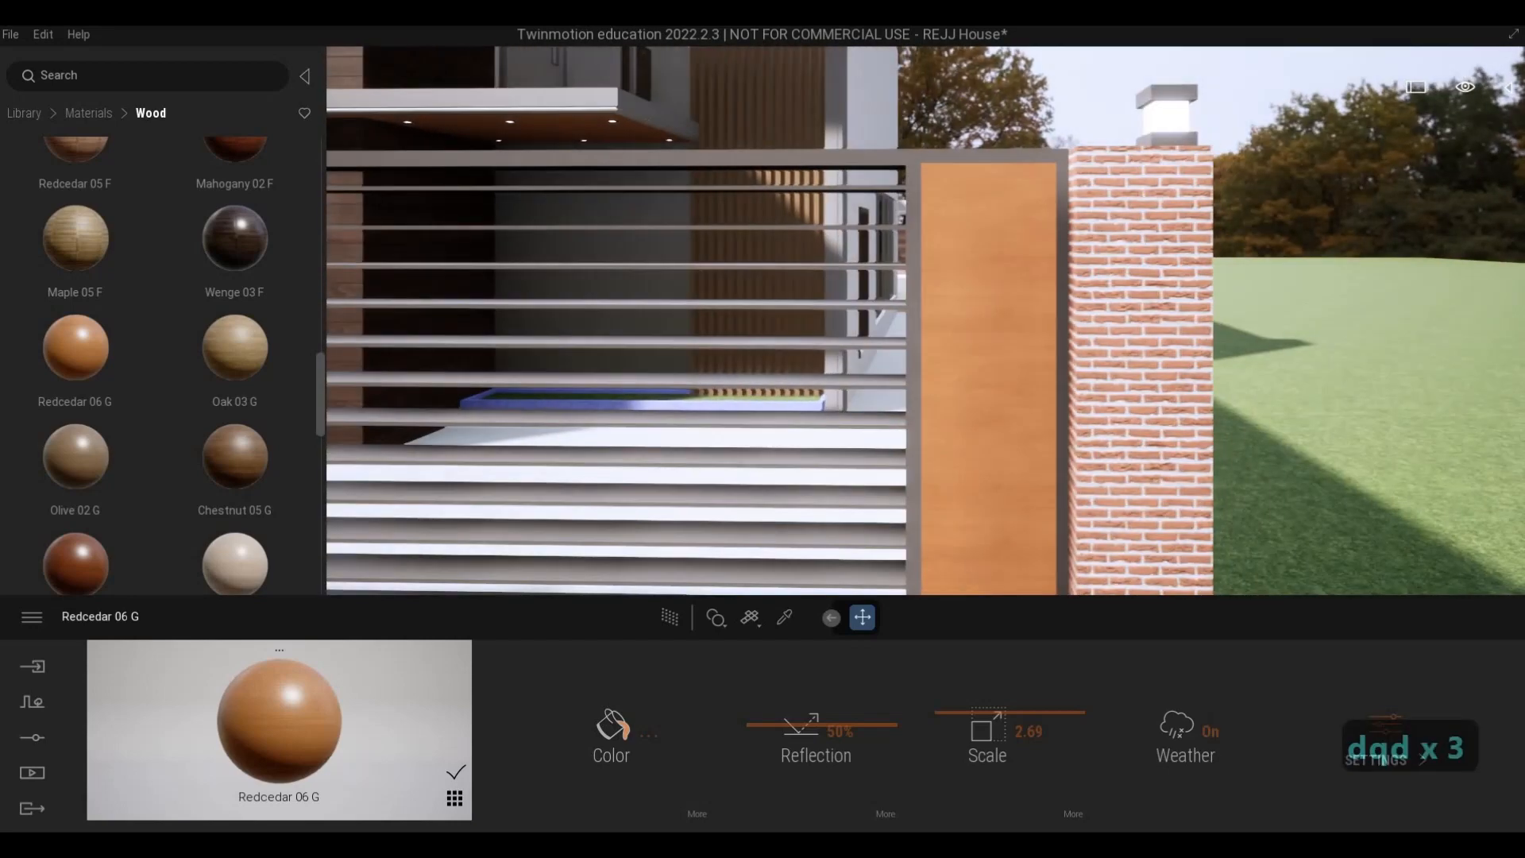
- Compare the Redcedar 06 G balcony wall with the Ipe A central wall, up close and from the street
key("q")
key("w")
key("a")
key("w")
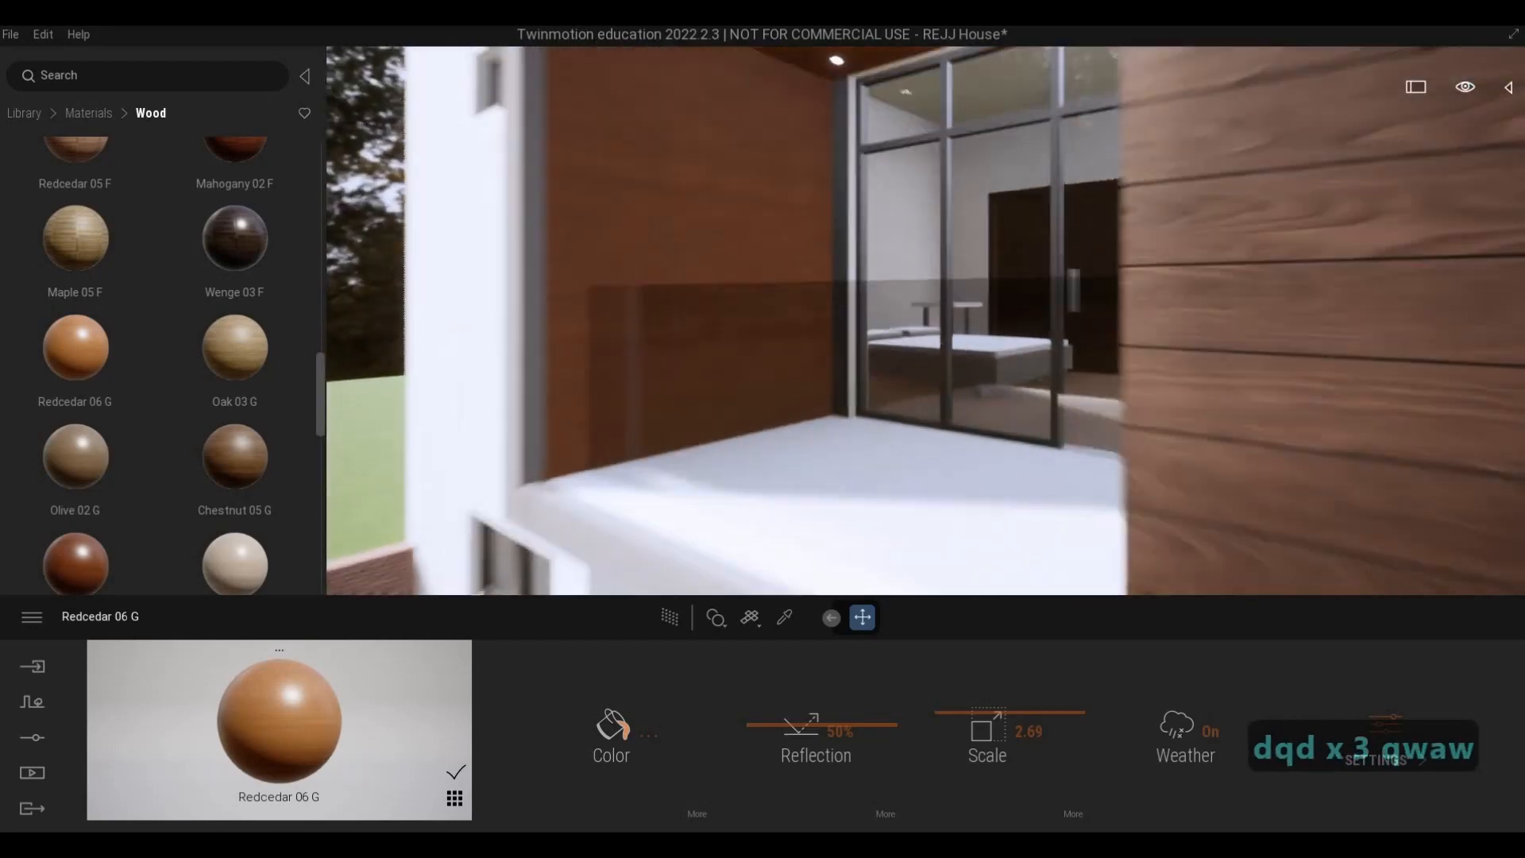
key("s")
key("d")
key("w")
key("e")
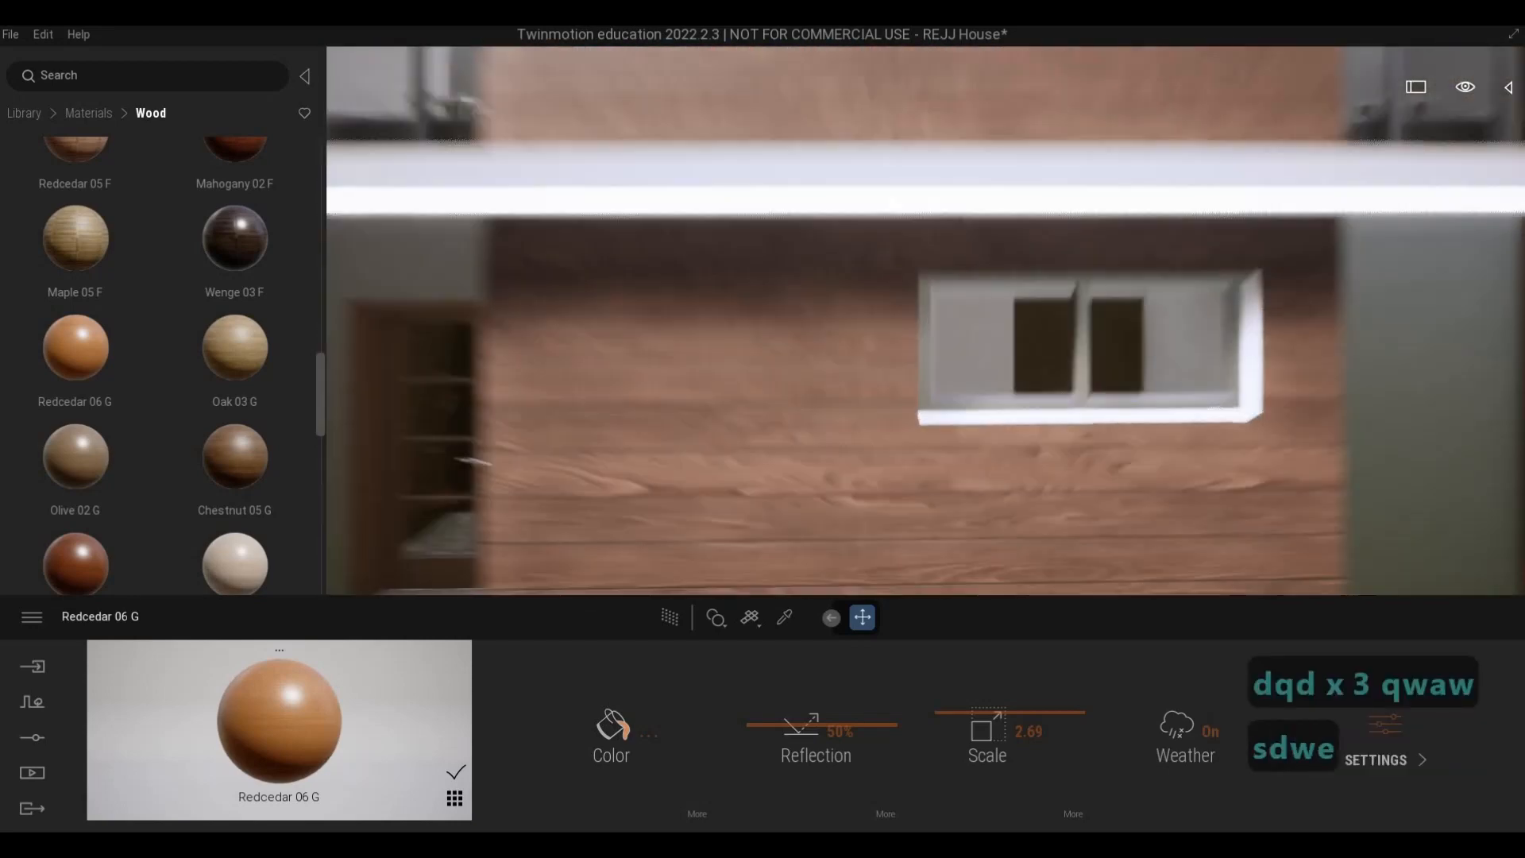
key("q")
key("s")
key("s")
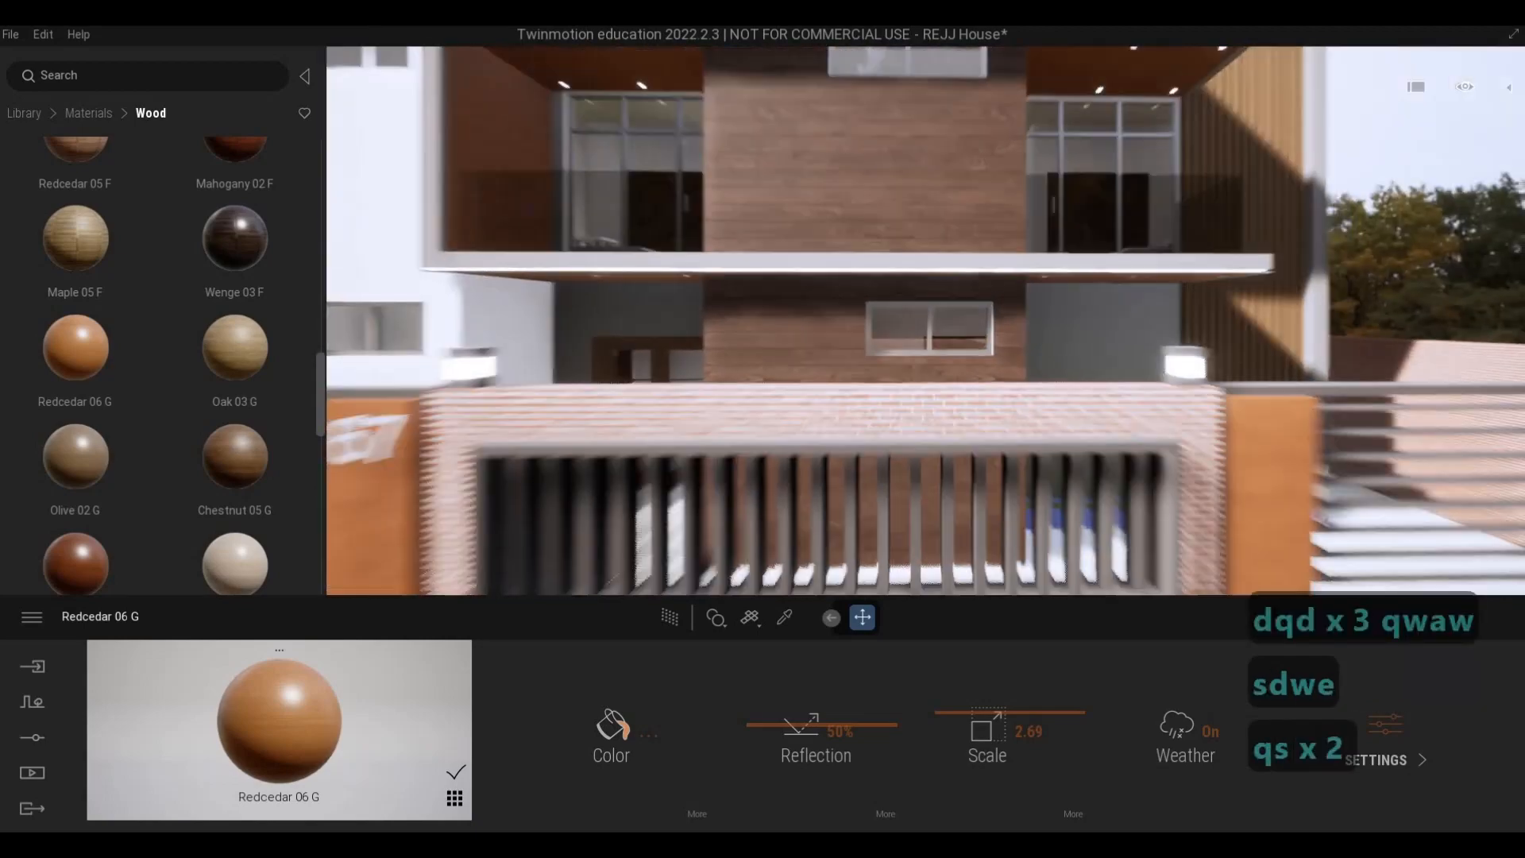
key("d")
key("e")
key("d")
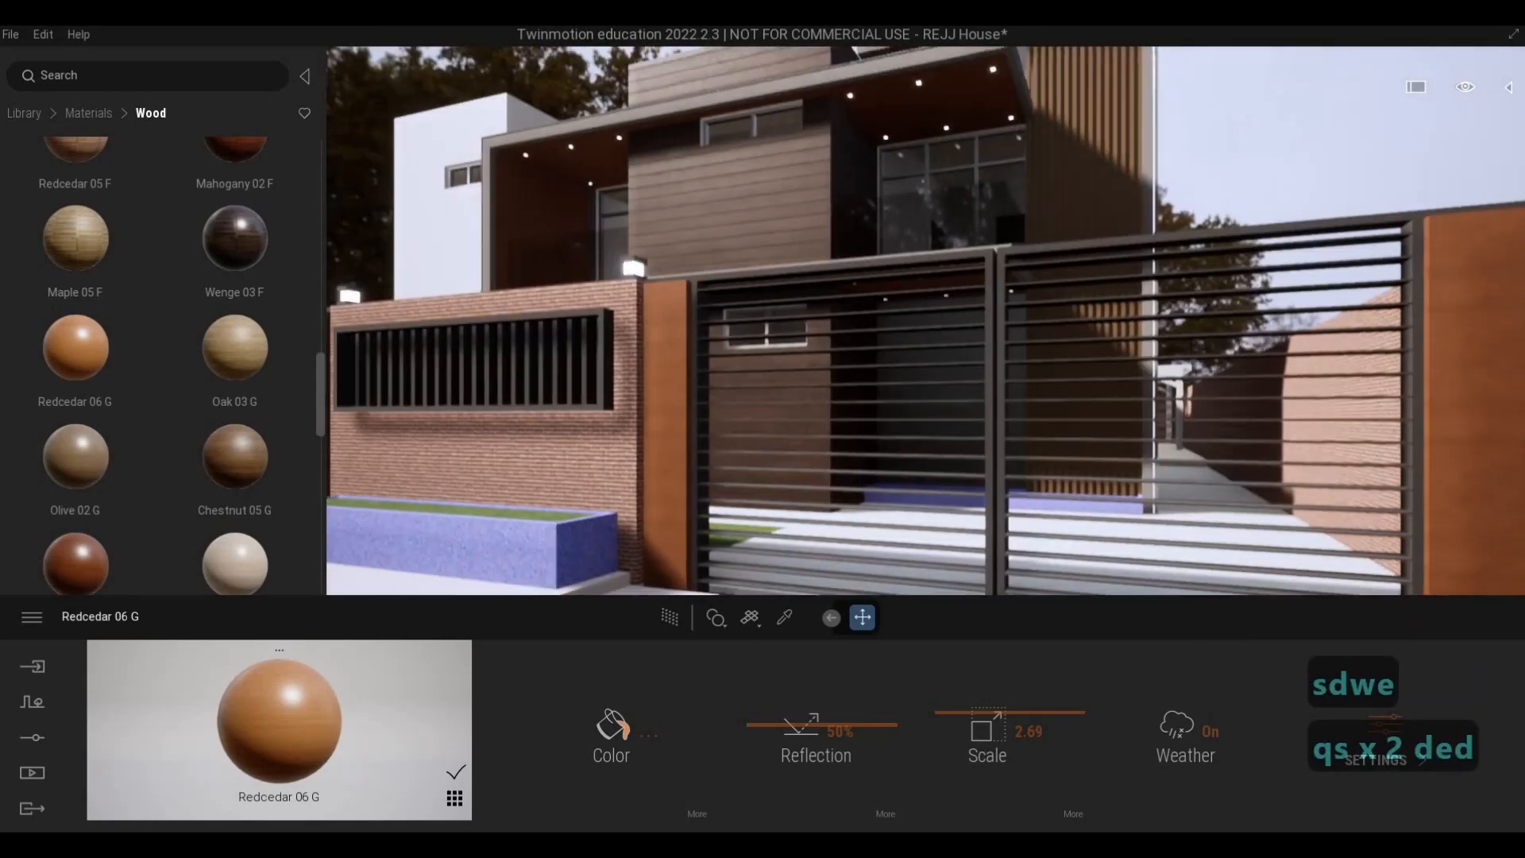
- Inspect the central wall planks and the vertical wood slats at the far end of the facade
key("w")
key("q")
key("a")
key("s")
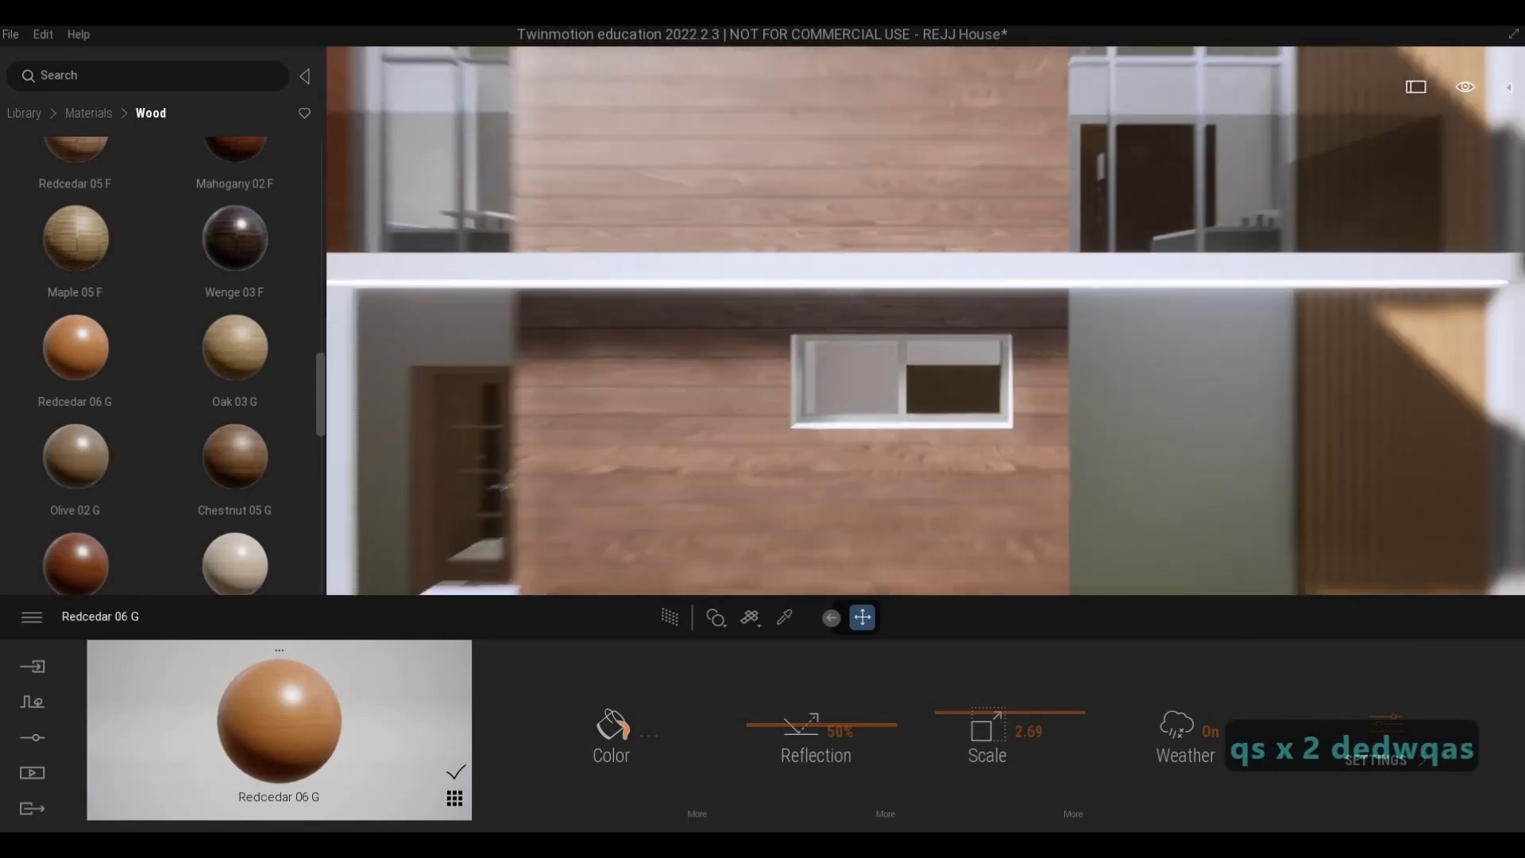
key("d")
key("d")
key("d")
key("w")
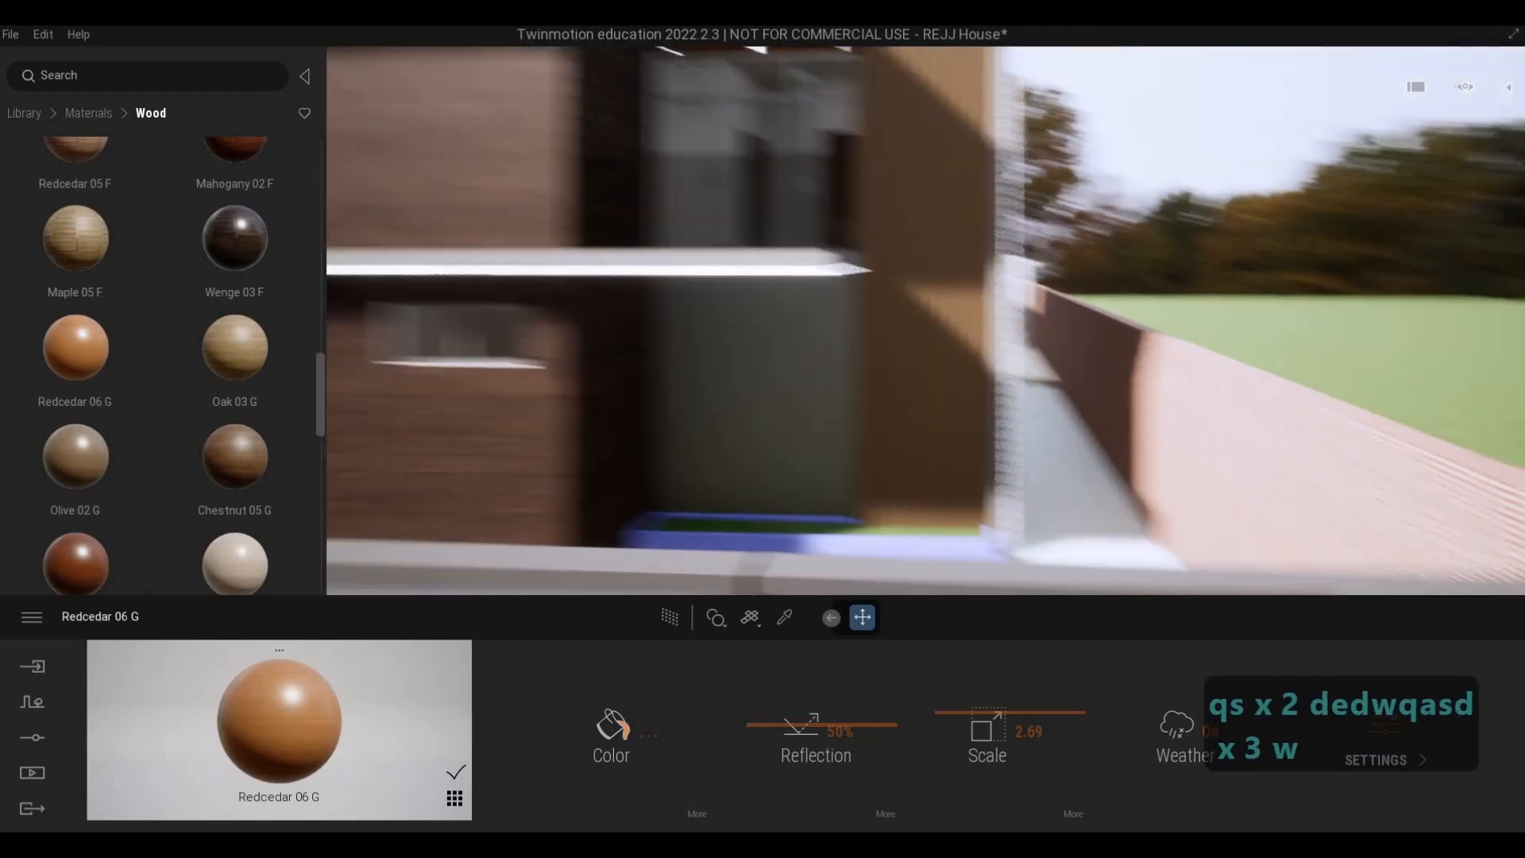
key("q")
key("q")
key("w")
key("w")
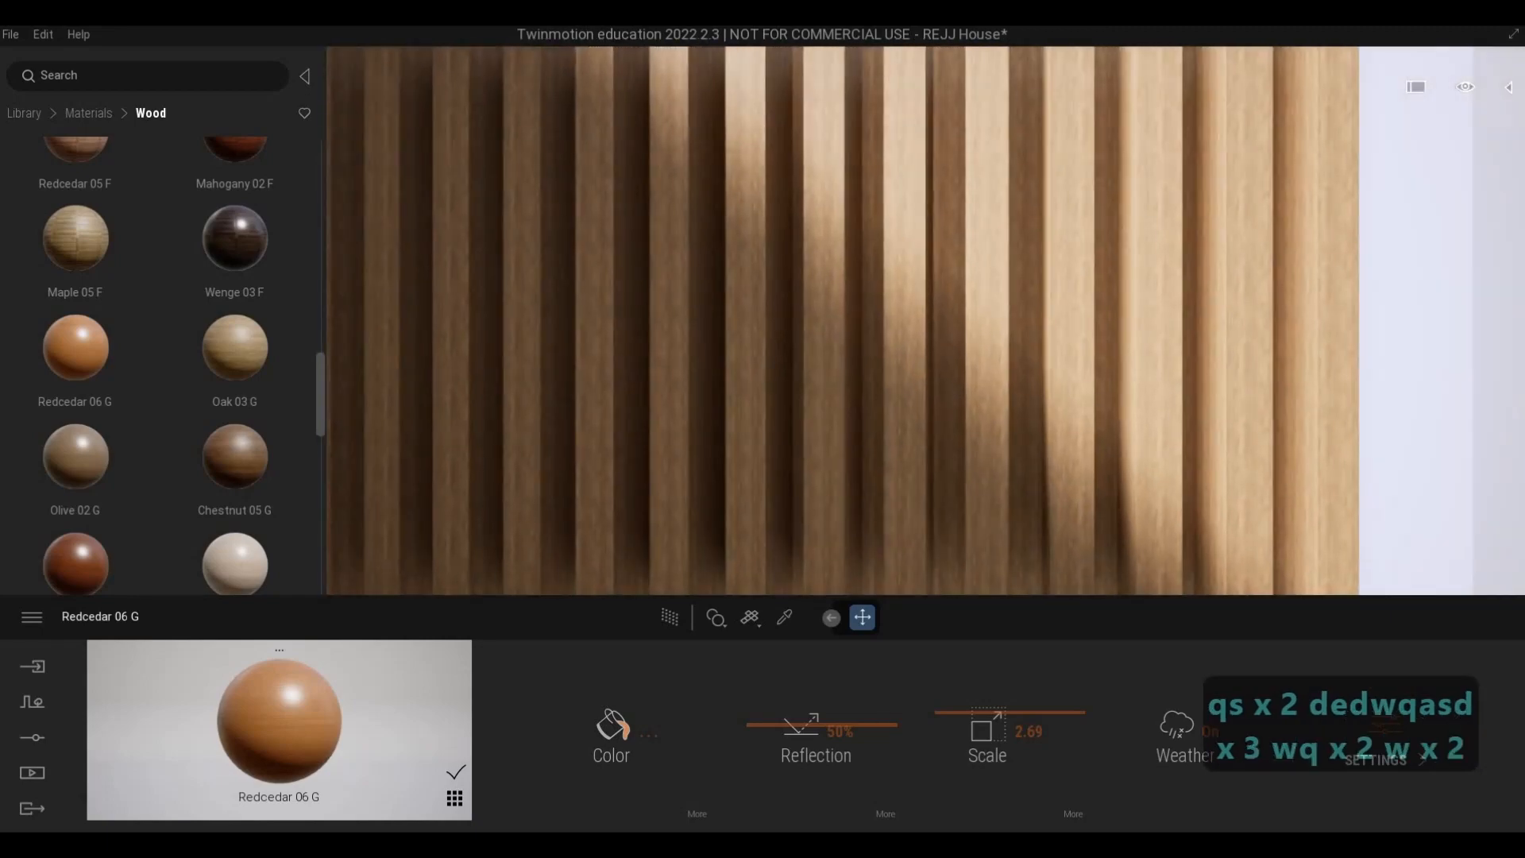
key("s")
key("a")
- Apply Stacked stone 05 from the stone materials to the wall around the entrance door and set its scale to 7.14
key("a")
key("a")
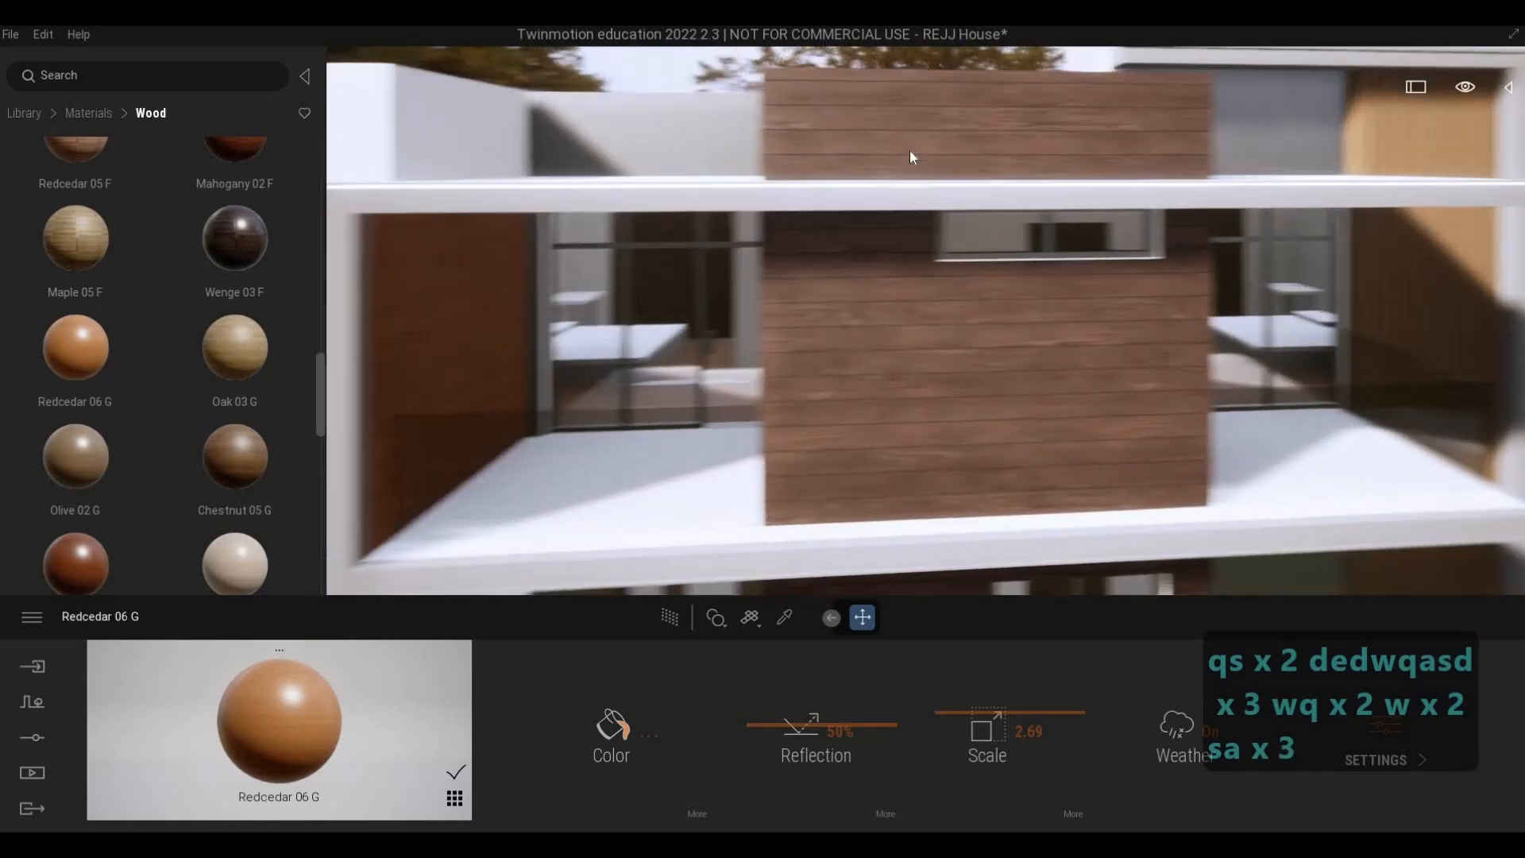
key("a")
key("e")
left_click(70, 113)
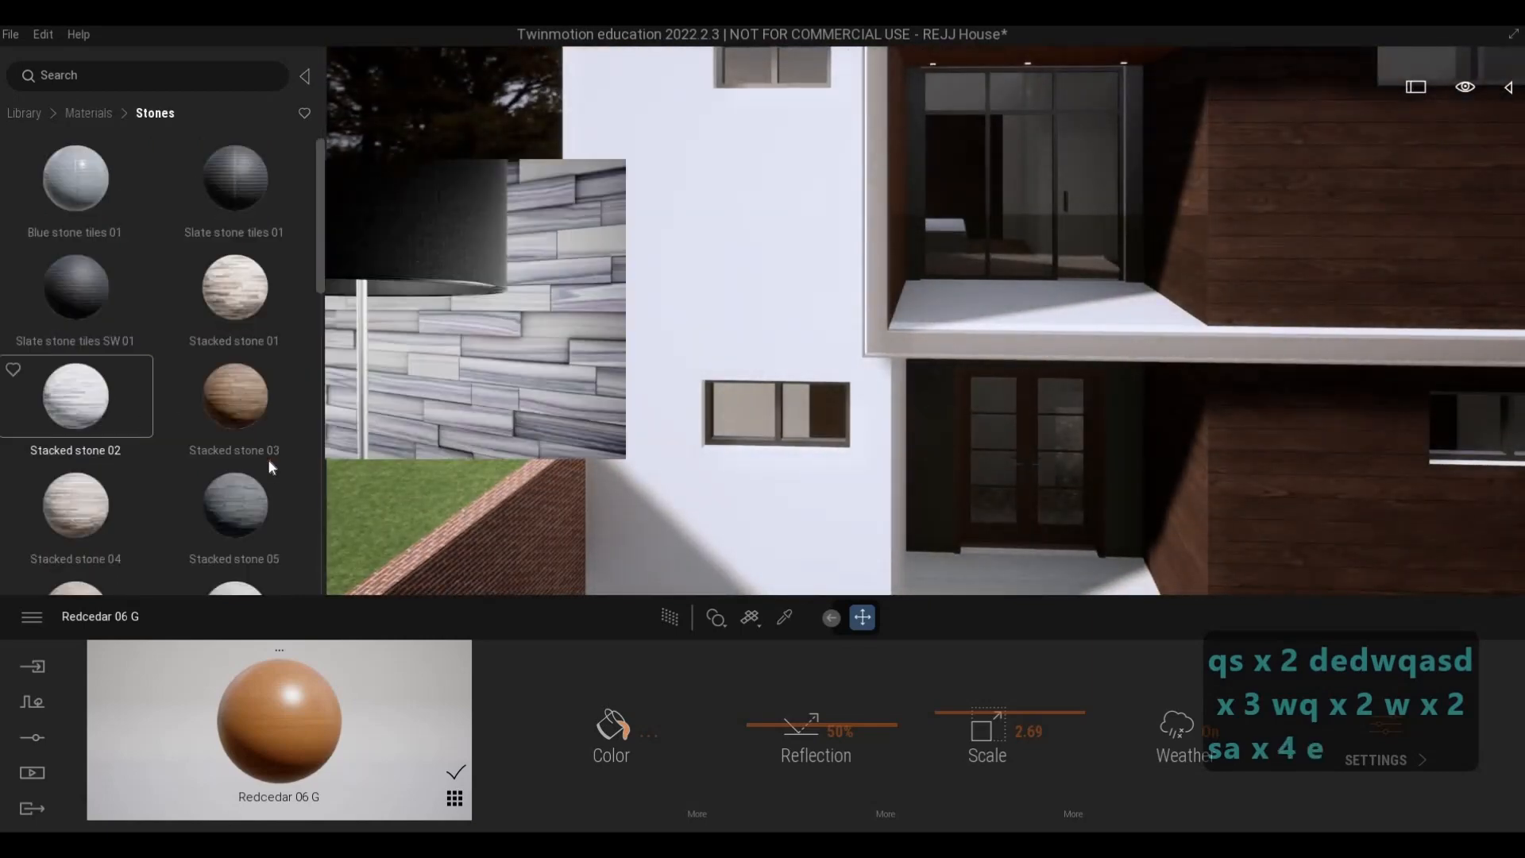
key("w")
key("e")
key("w")
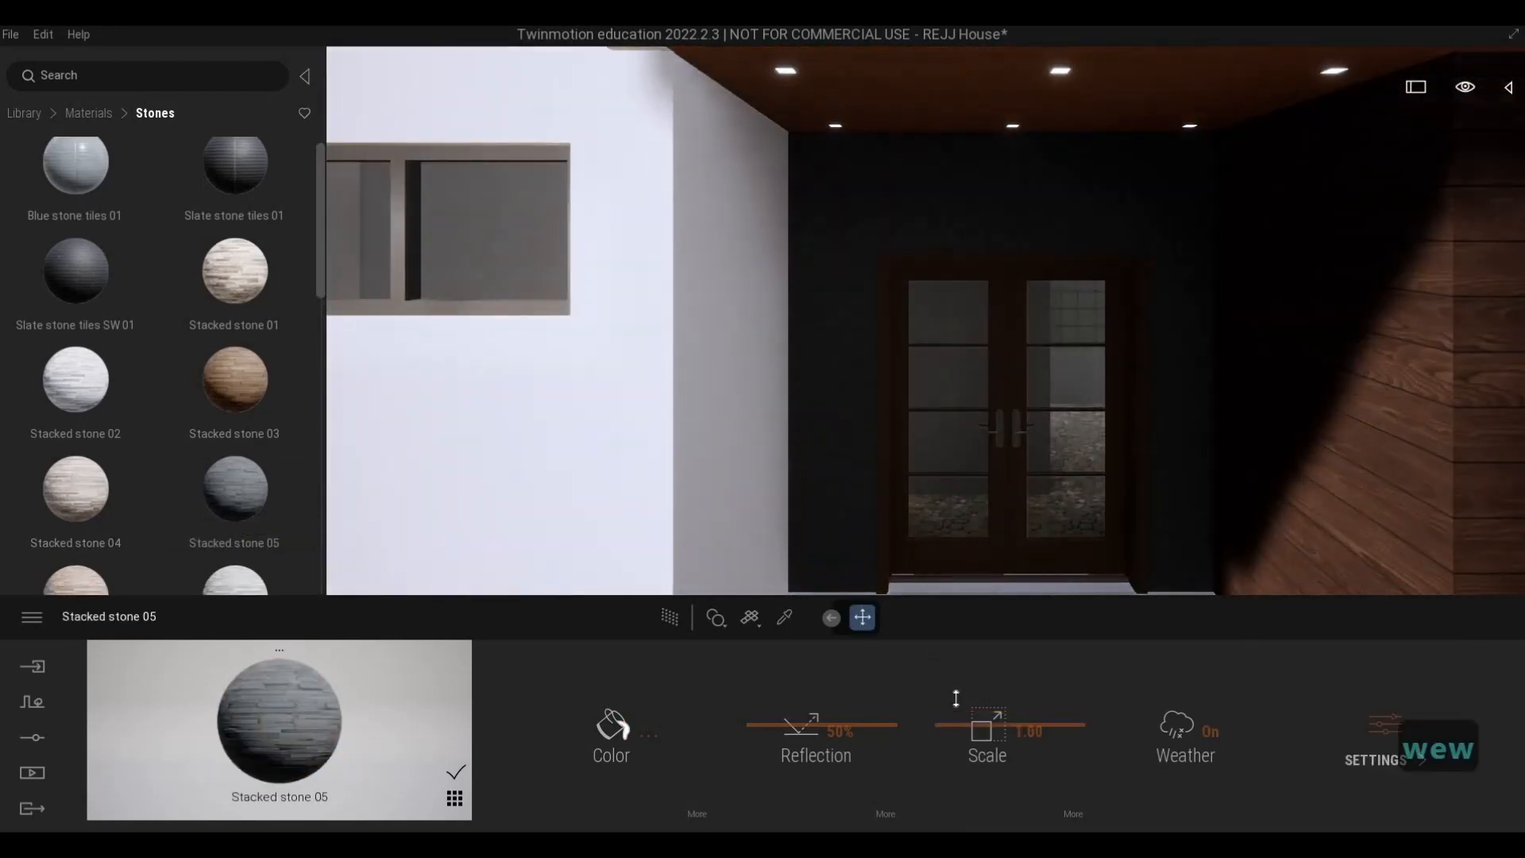
key("s")
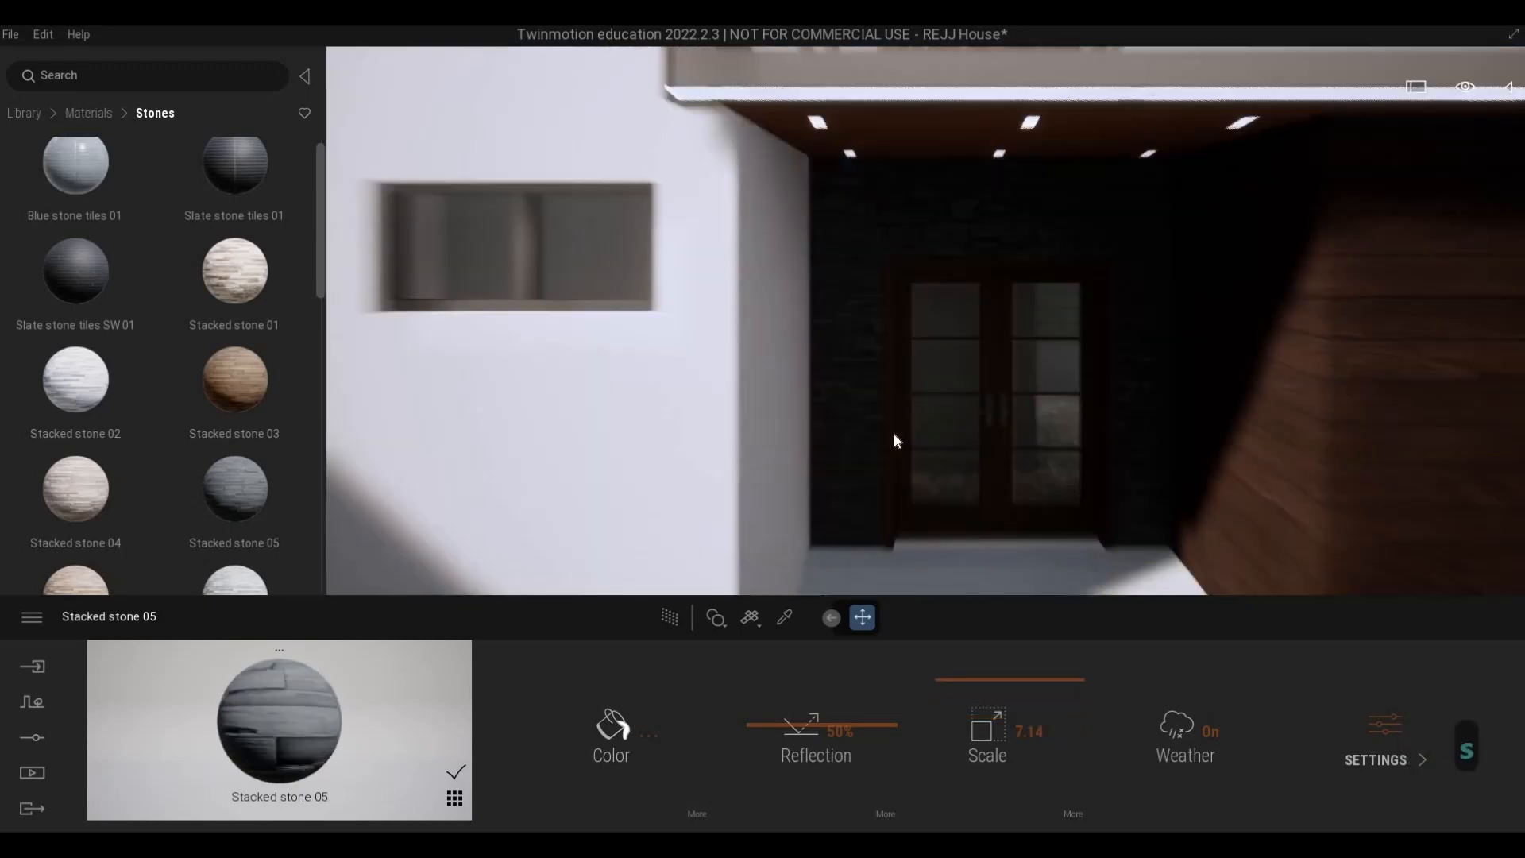
- Examine the Stacked stone 05 walls around the balconies and beside the wood slats, up close and across the whole facade
key("q")
key("d")
key("w")
key("w")
key("s")
key("d")
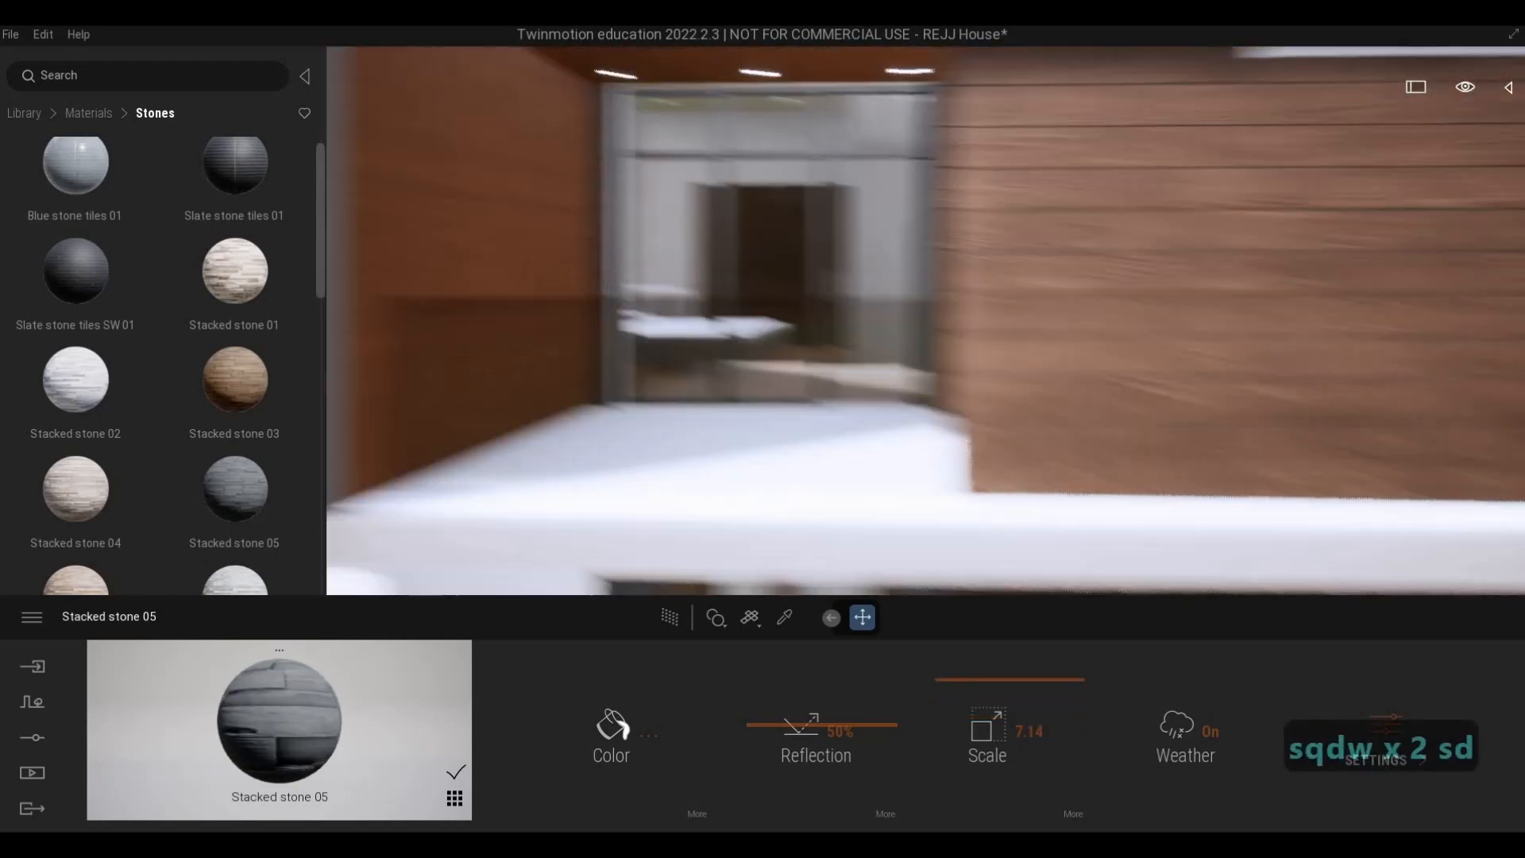
key("s")
key("d")
key("a")
key("e")
key("q")
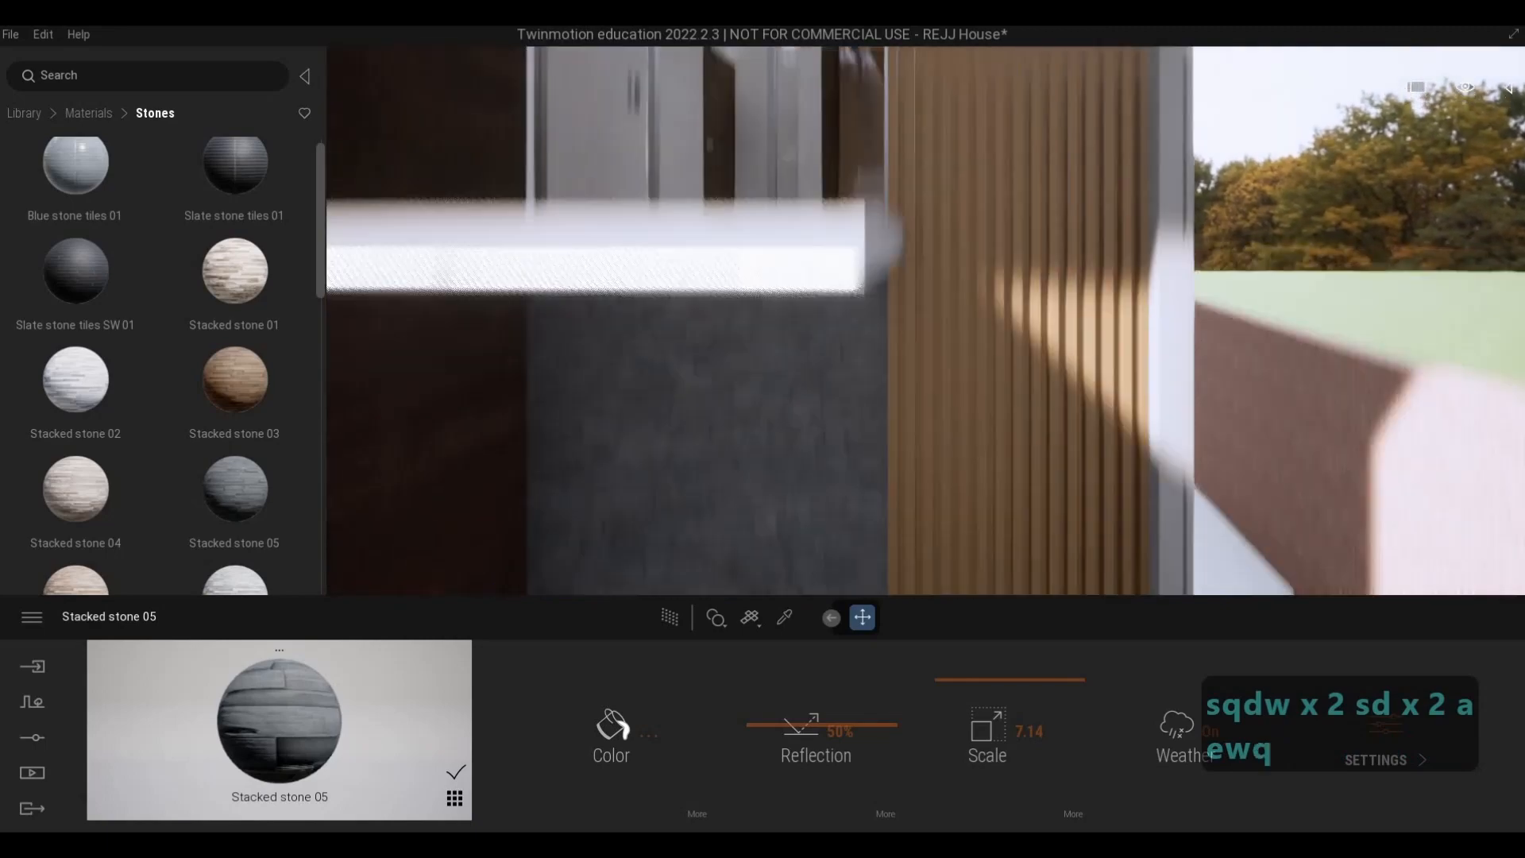
key("a")
key("s")
key("q")
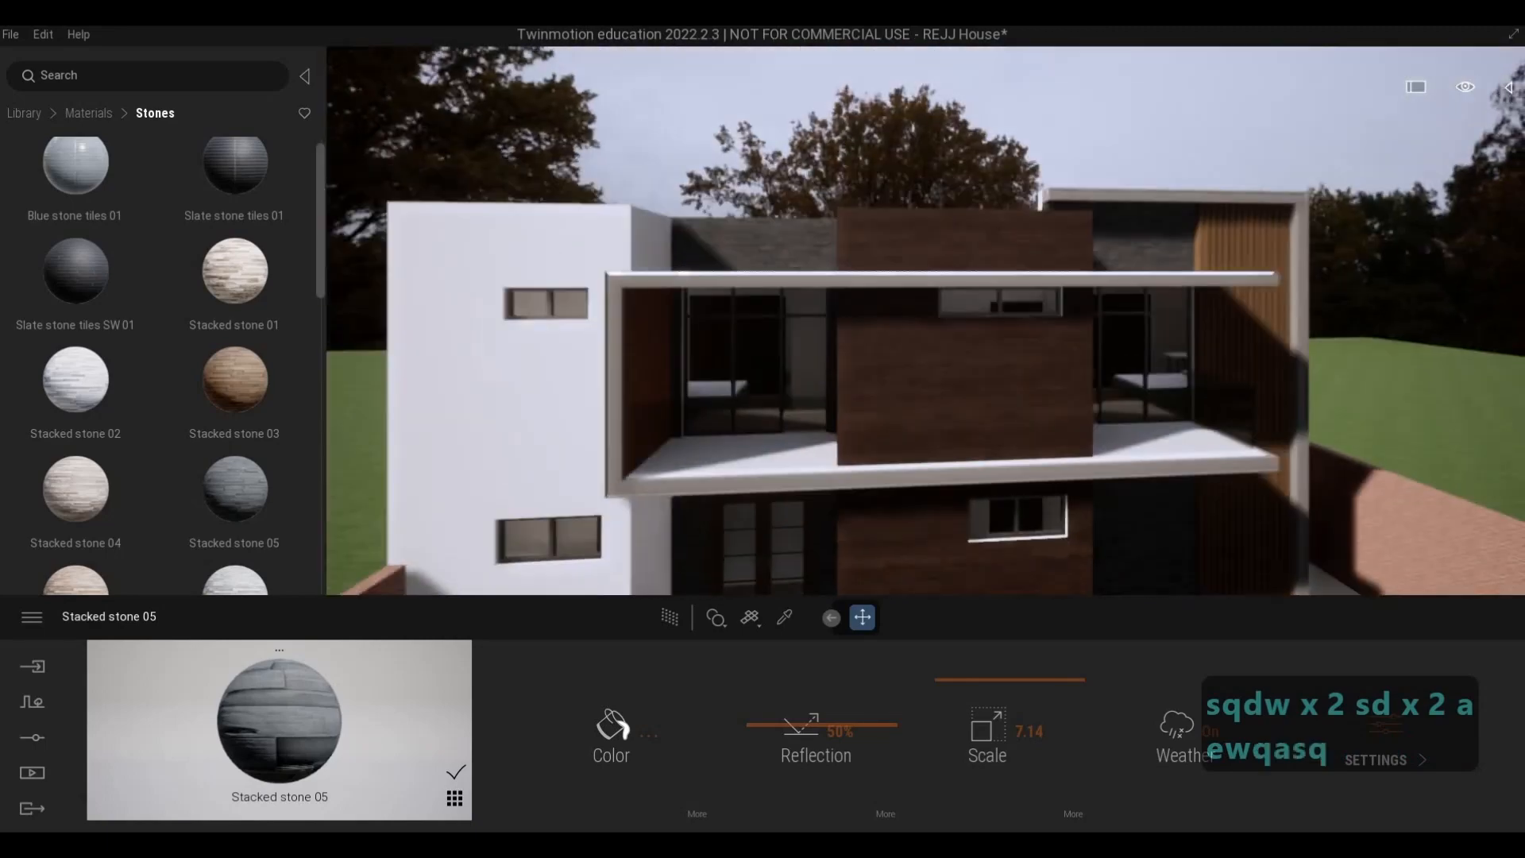
- Apply Stone wall 1 from the stone materials to the white wall beside the entrance and set its scale to 6.71
key("d")
key("w")
key("a")
key("e")
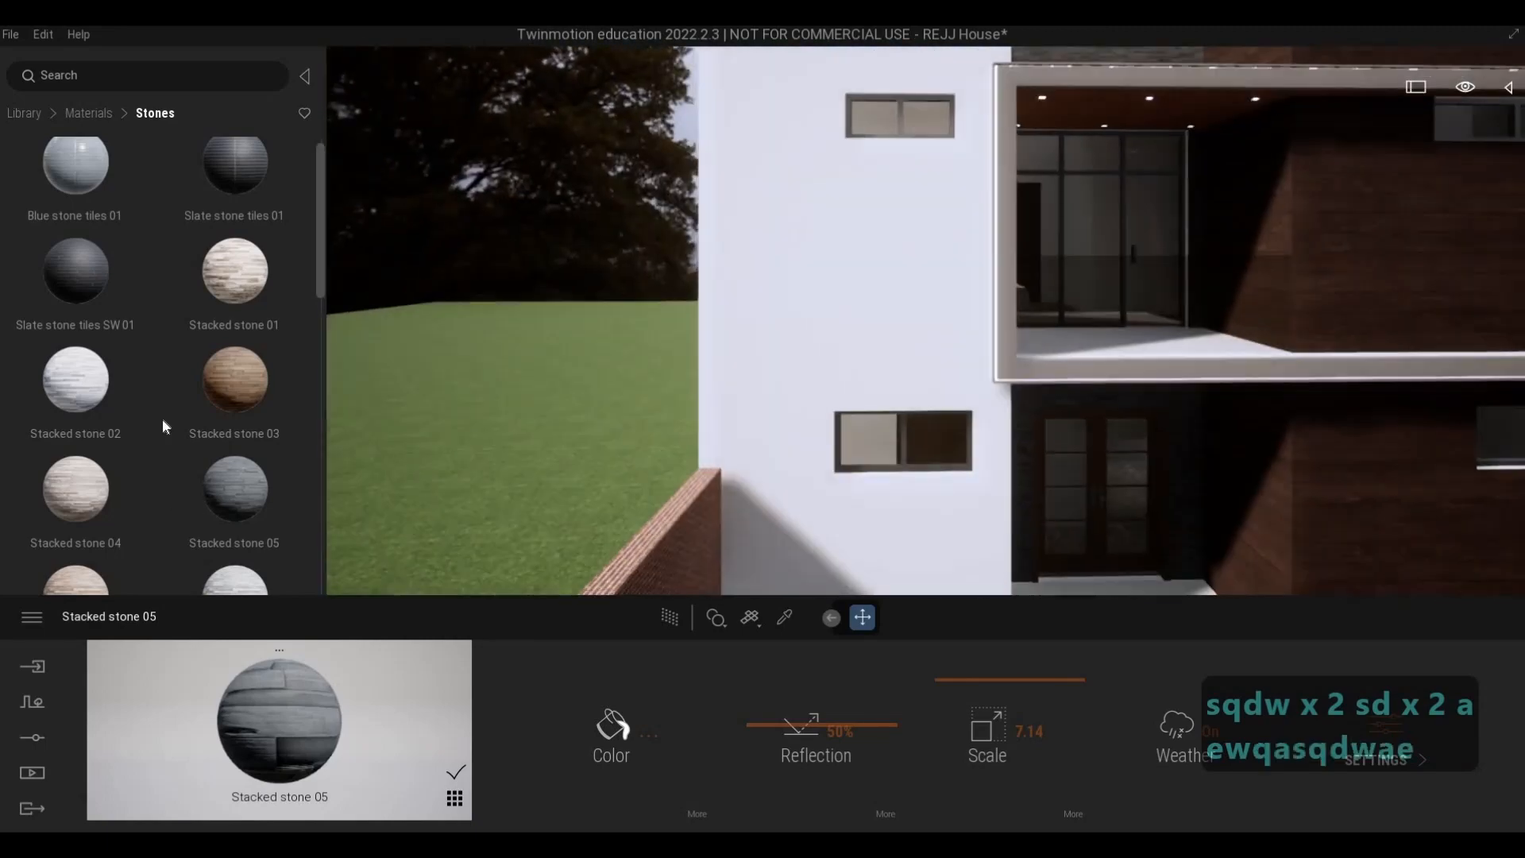
scroll(134, 283, "down", 2)
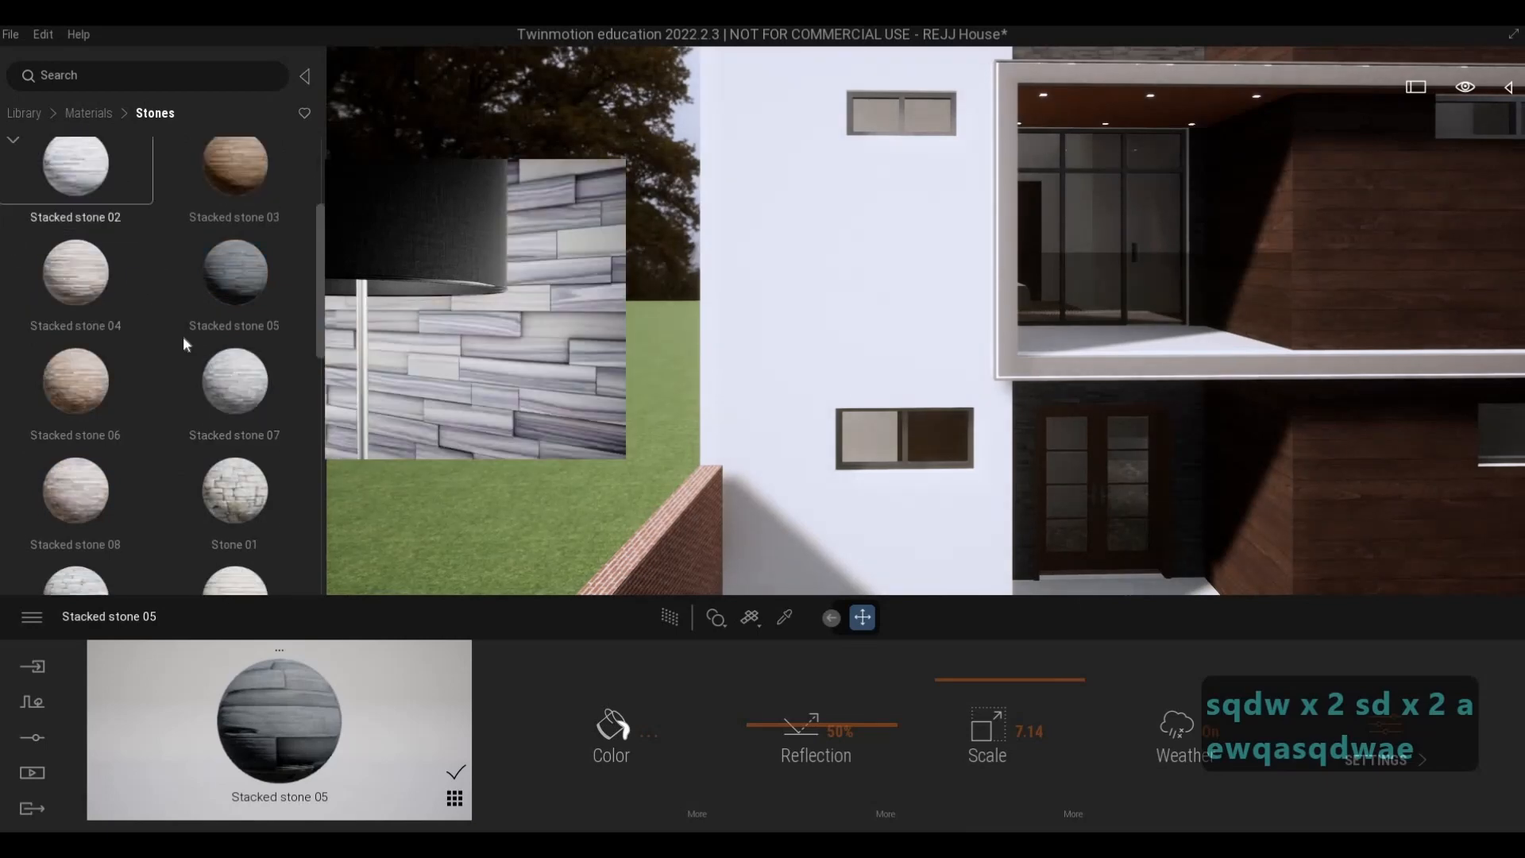
scroll(255, 468, "down", 1)
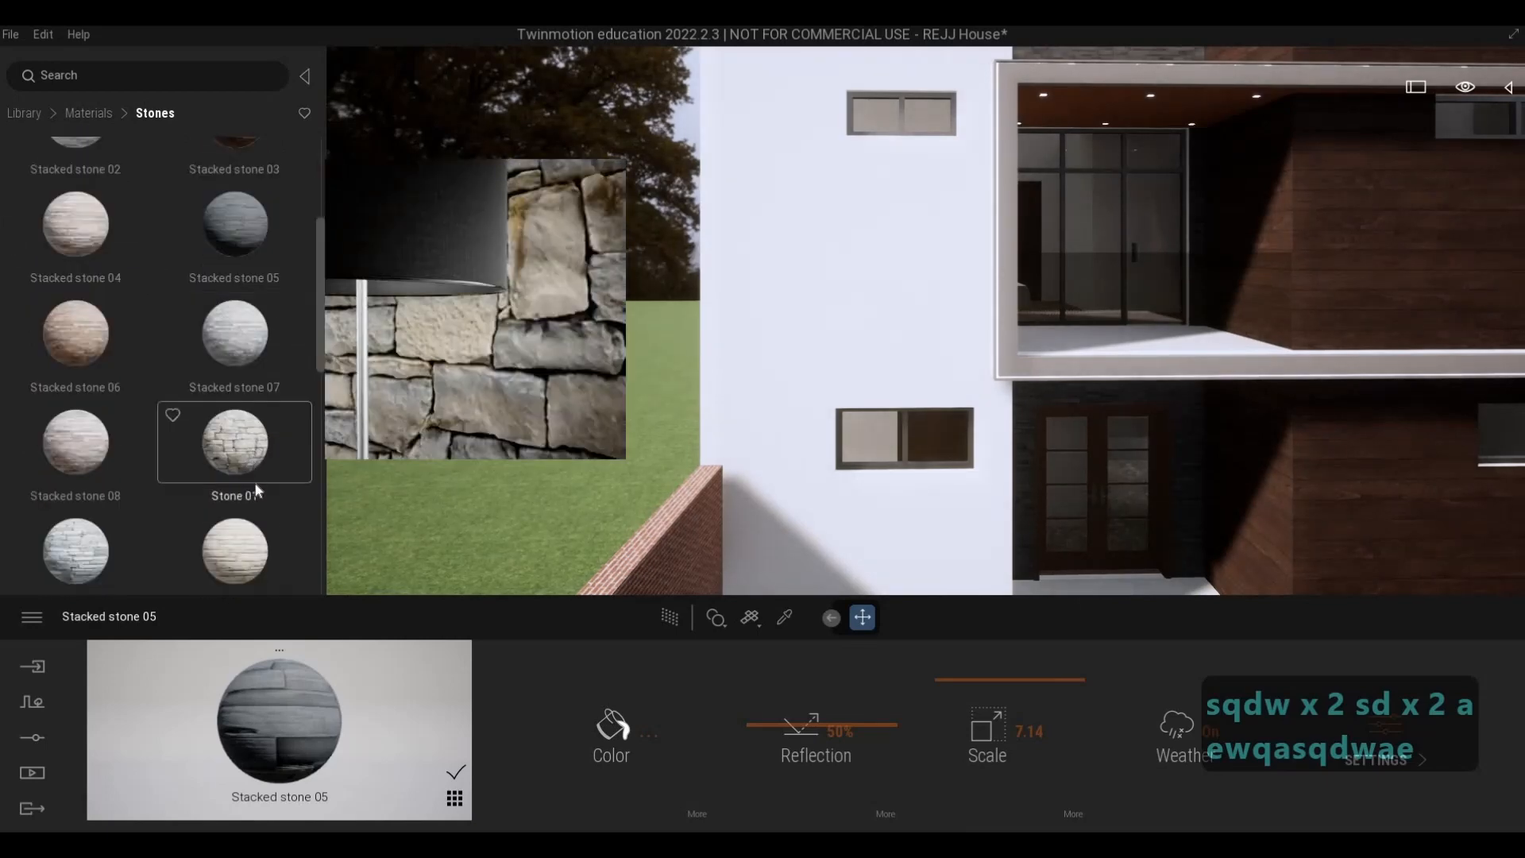
scroll(239, 491, "down", 2)
left_click_drag(273, 330, 843, 410)
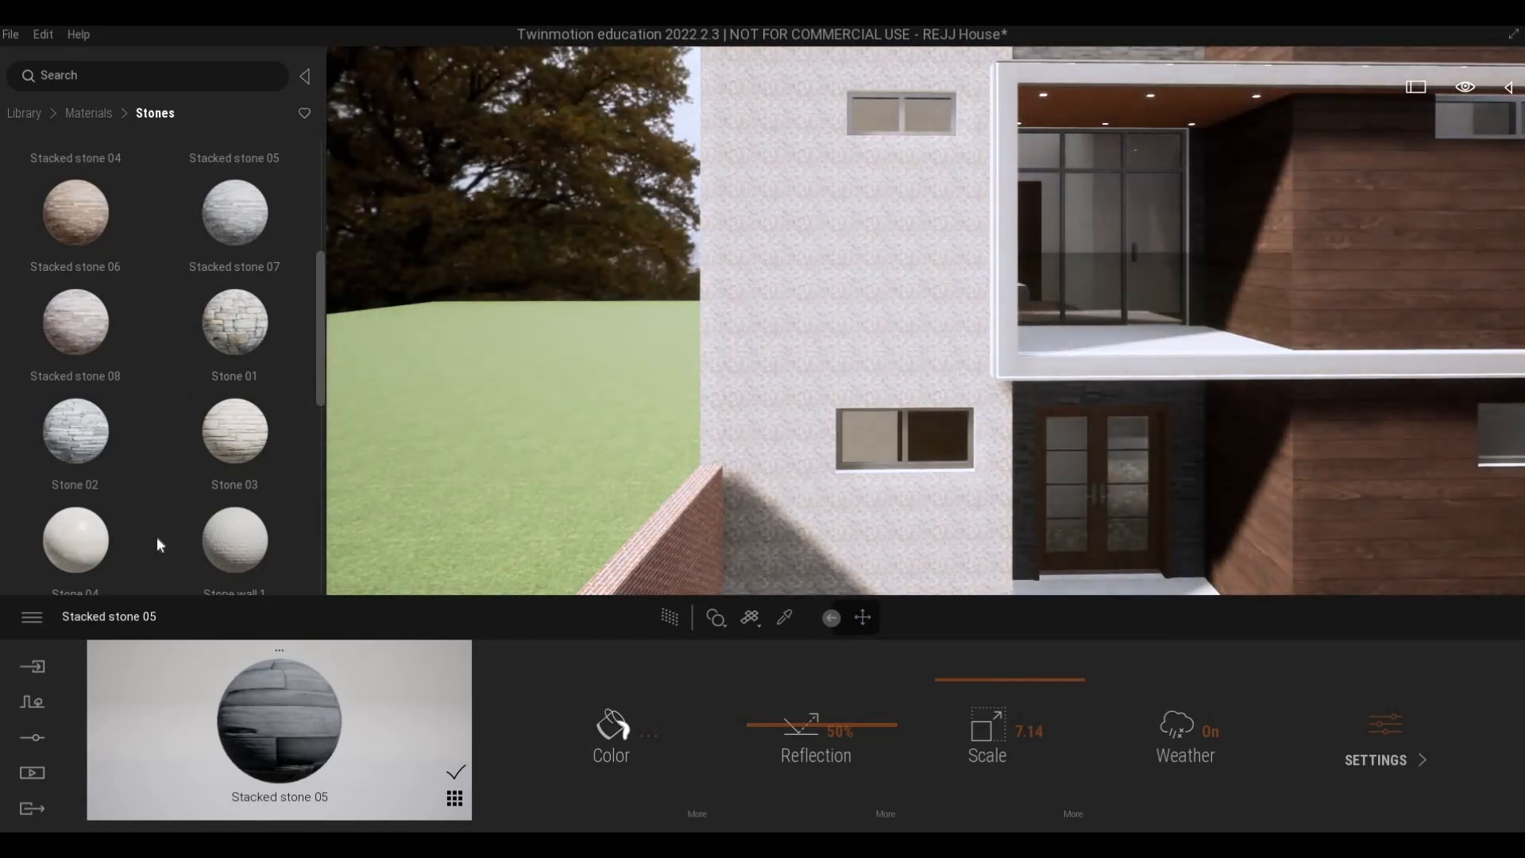
left_click_drag(158, 545, 164, 537)
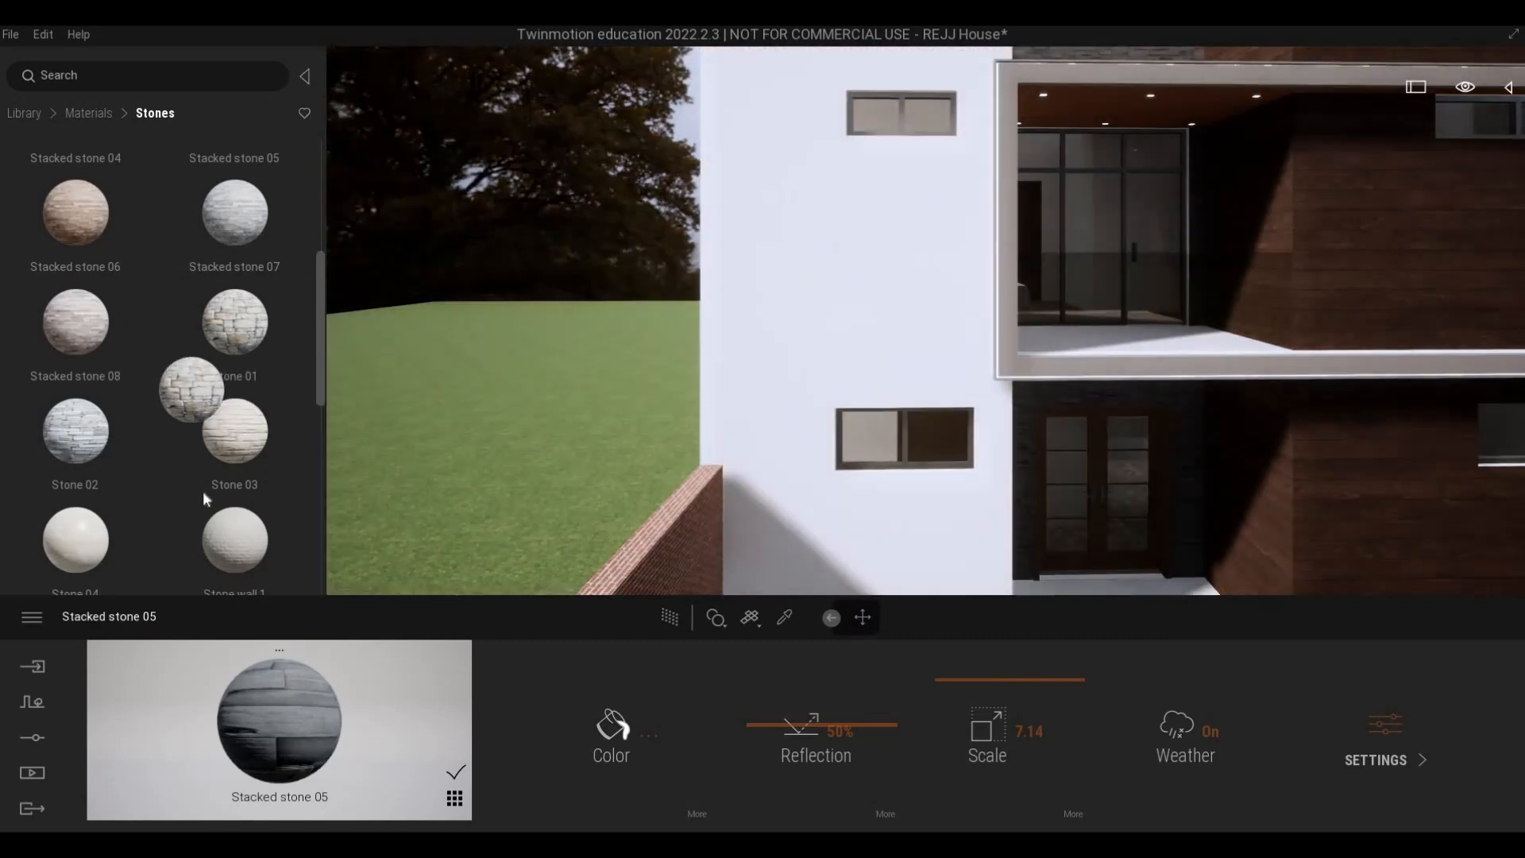
scroll(214, 413, "down", 3)
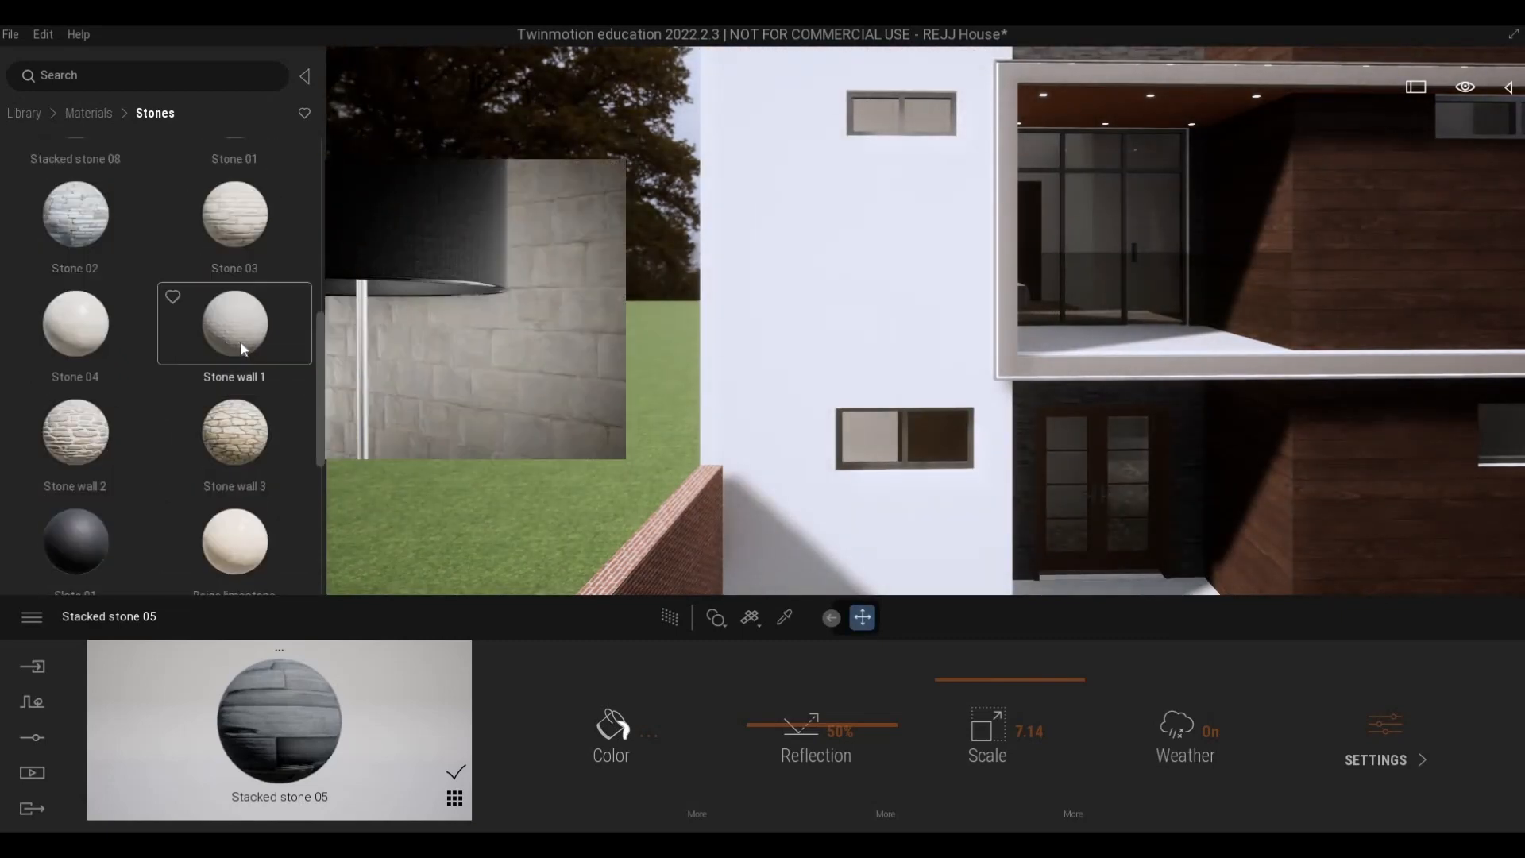
left_click_drag(240, 342, 715, 402)
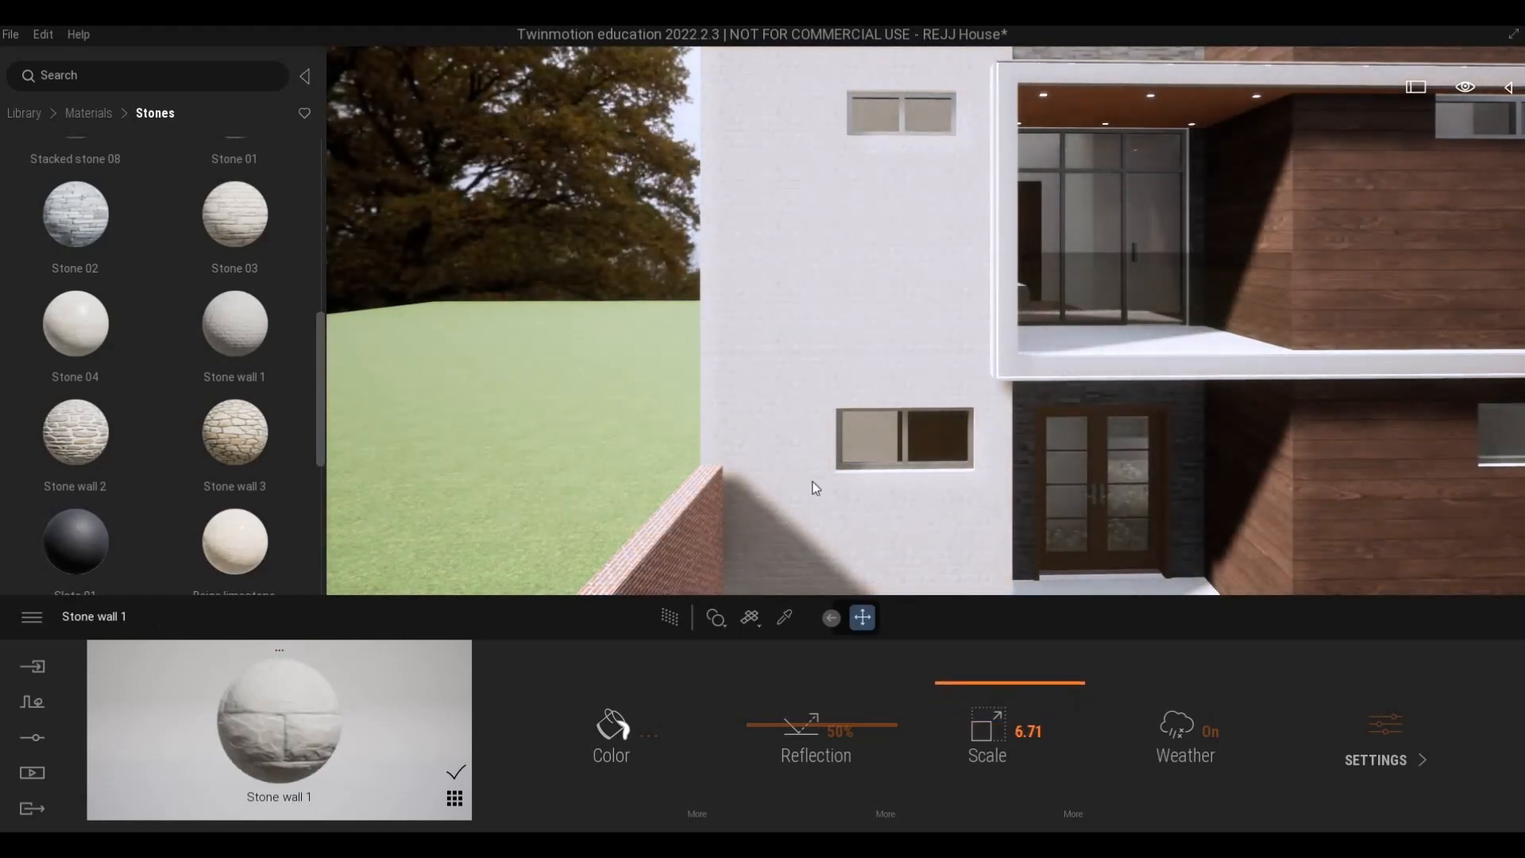
- Examine the Stone wall 1 finish beside the entrance from several angles and up close
key("s")
key("d")
key("s")
key("d")
key("w")
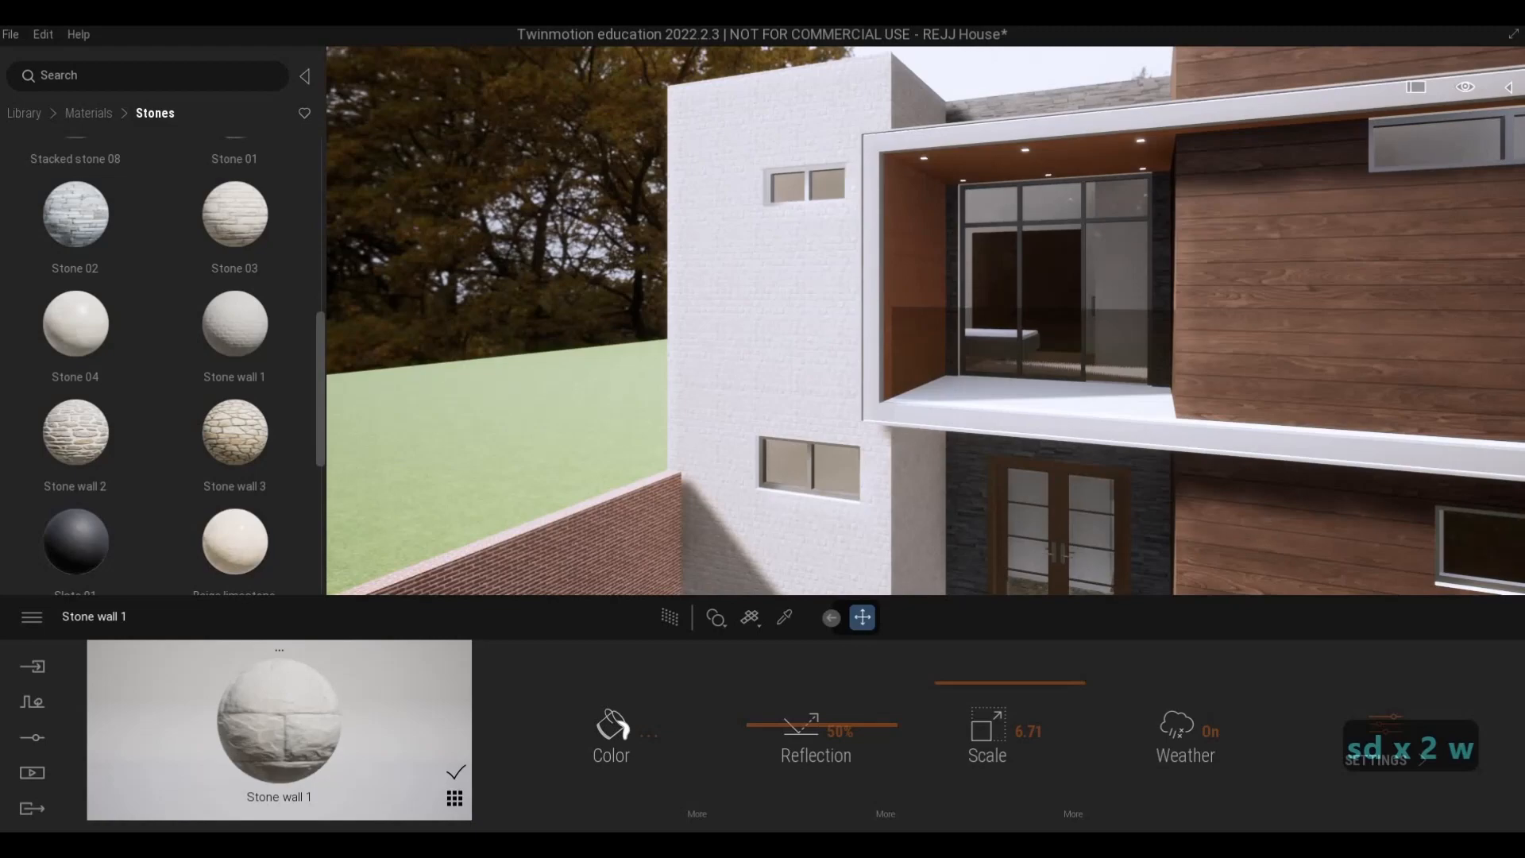
key("a")
key("a")
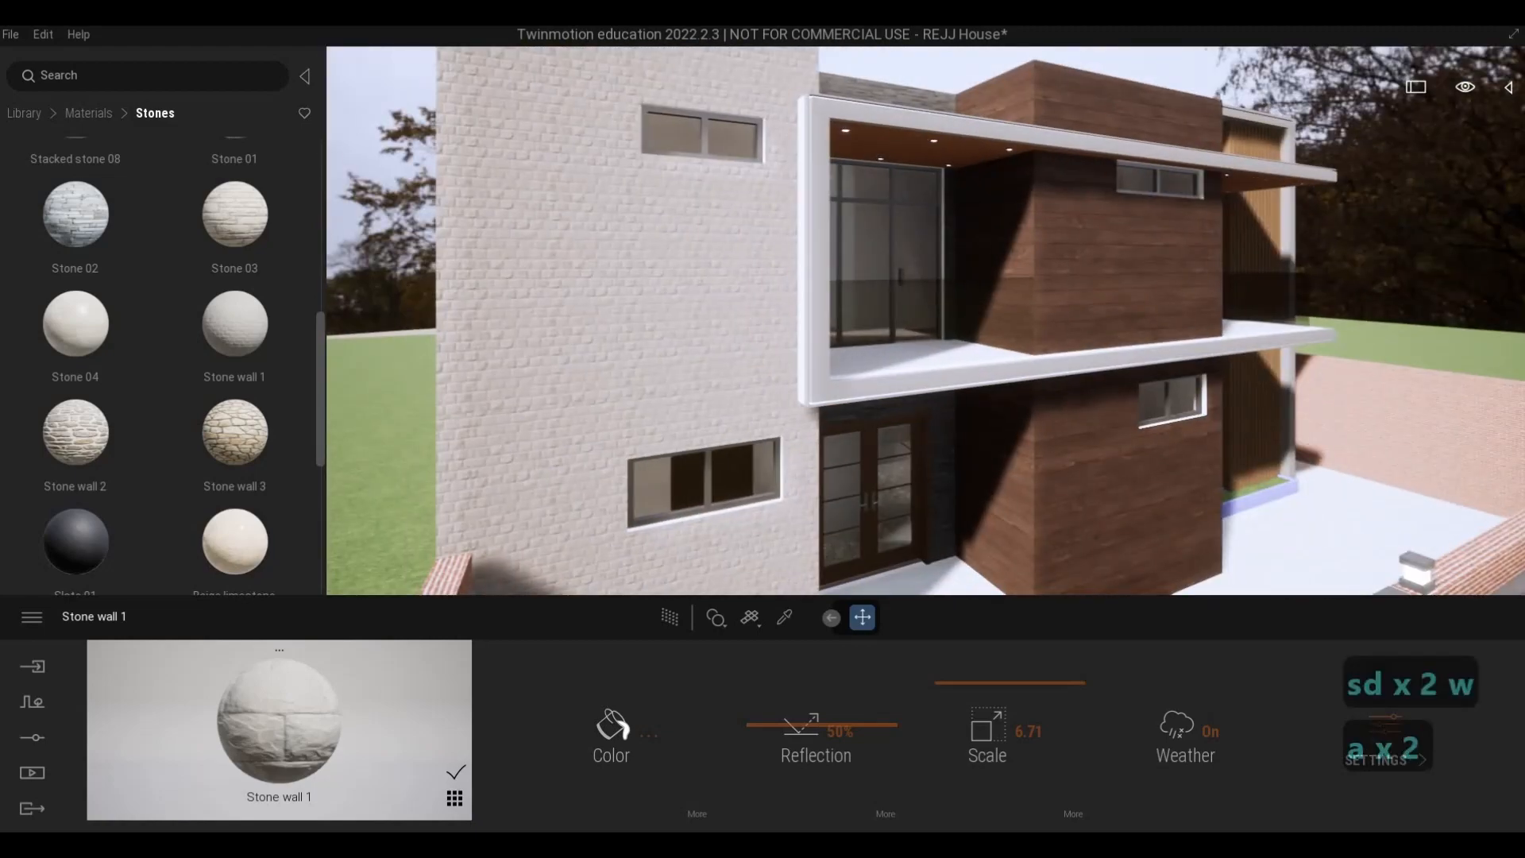
key("w")
key("a")
key("w")
key("a")
key("d")
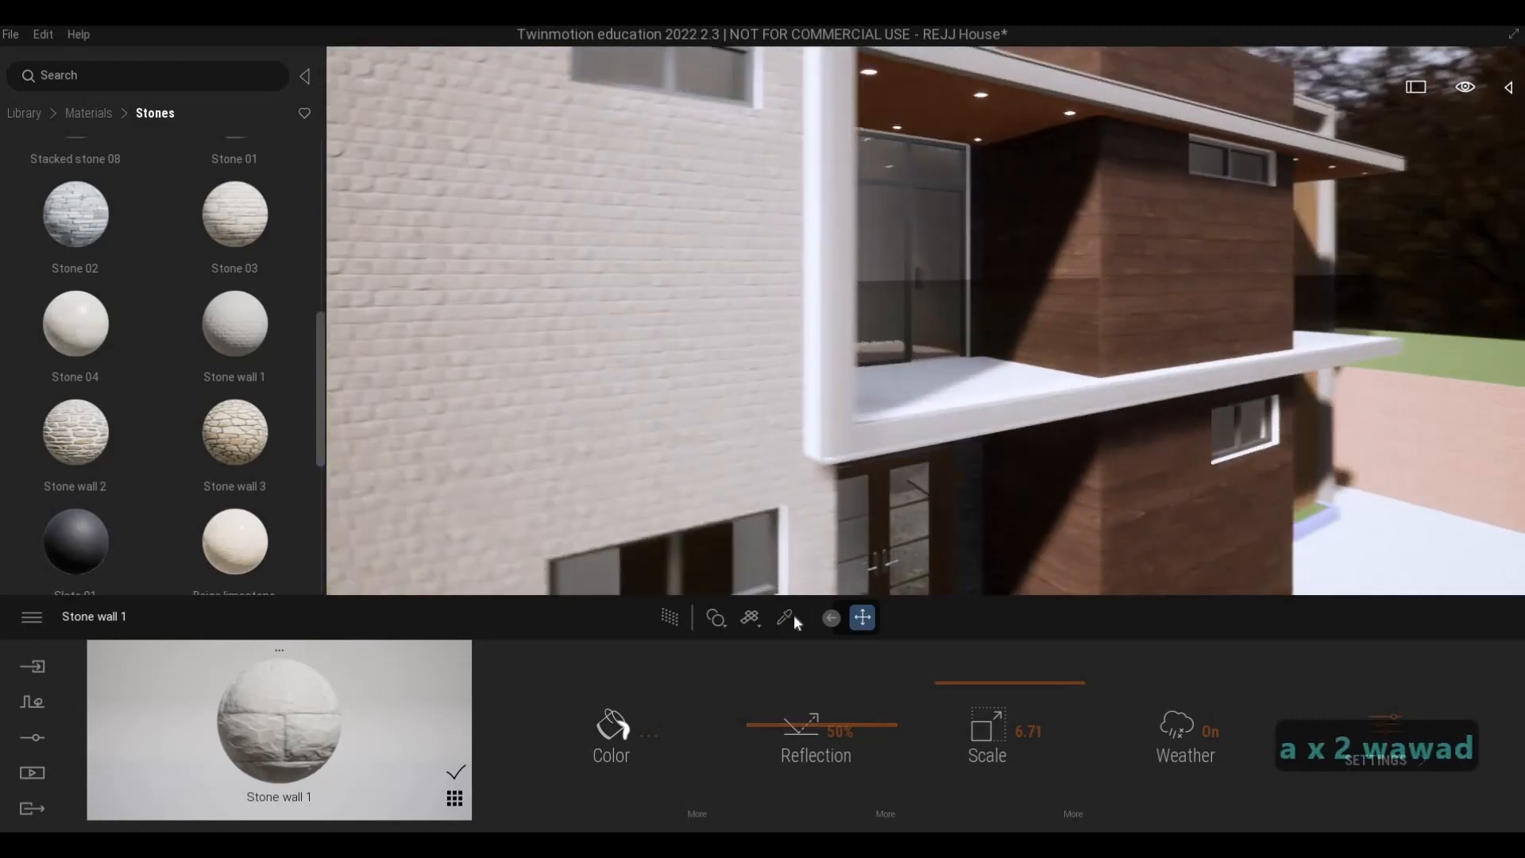
- Pick the Aluminum 5005 material on the white balcony frame and turn on its metalness
left_click(789, 617)
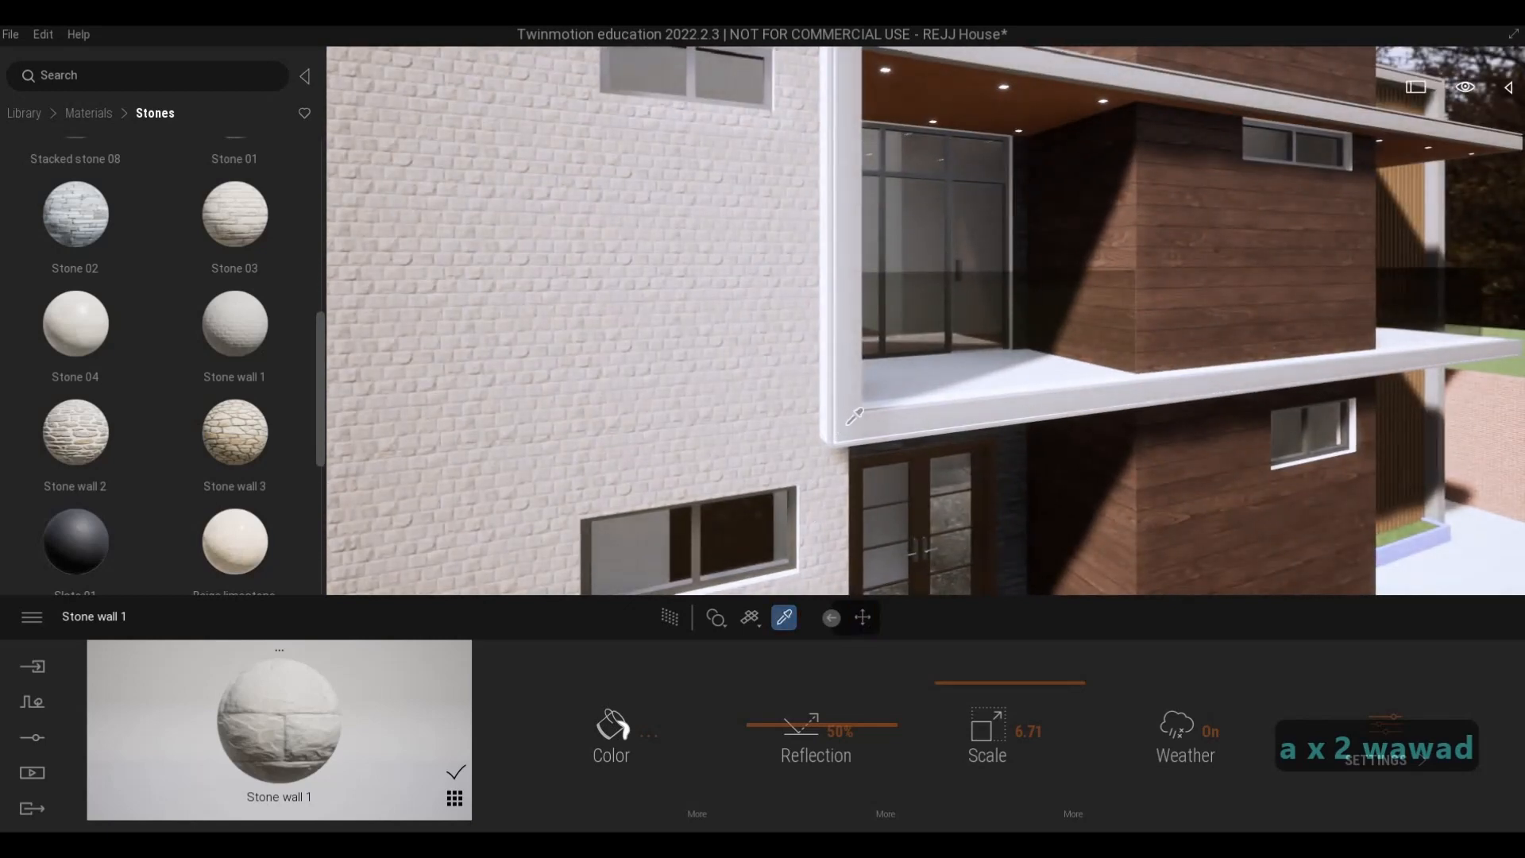
left_click(1373, 708)
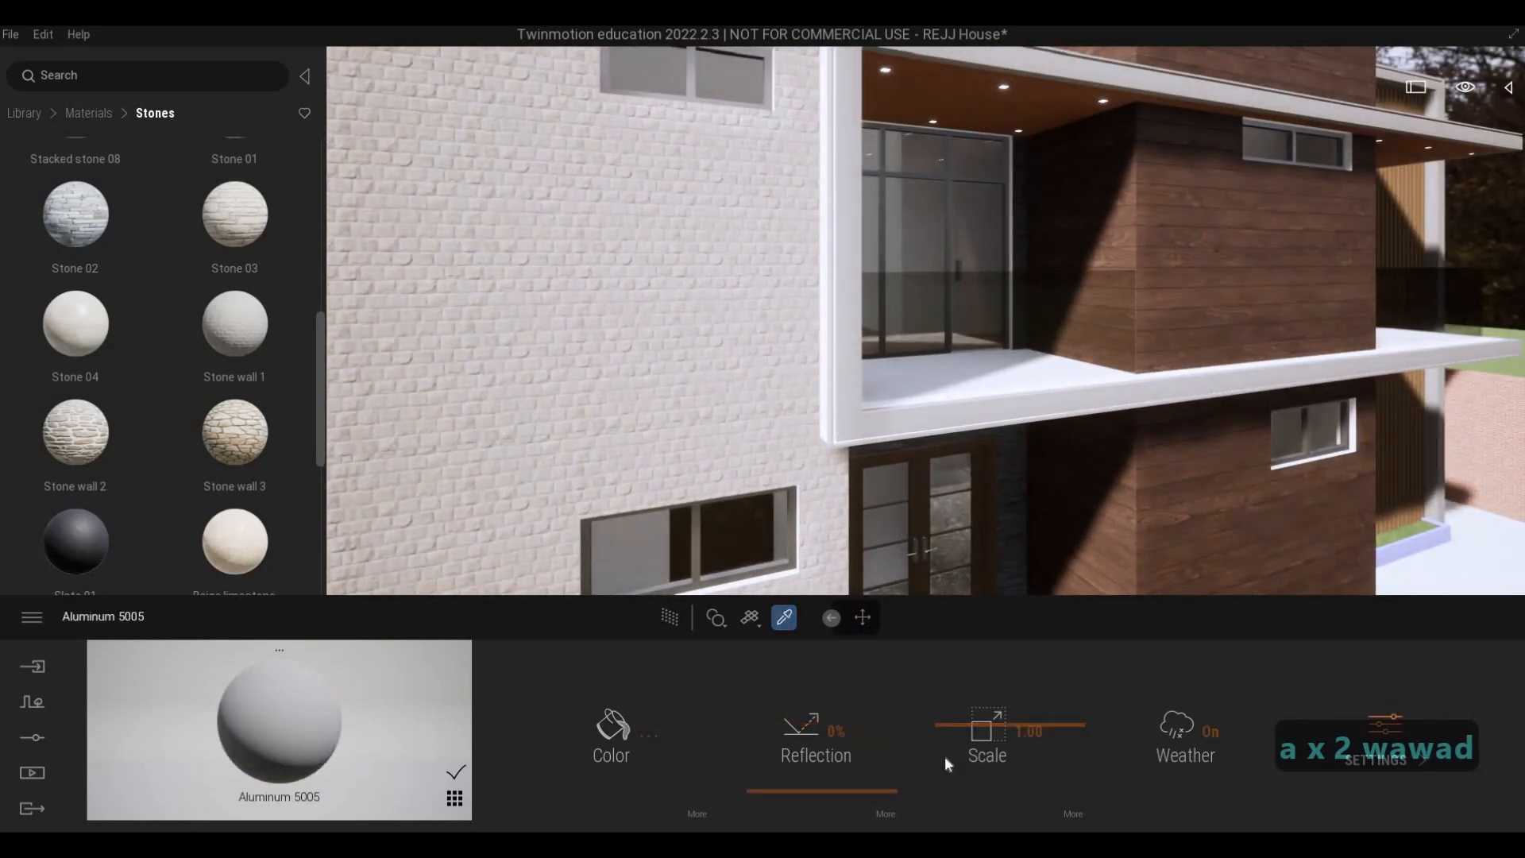
left_click(1025, 729)
- Inspect the metallic frame along the balconies and around the vertical wood slats
key("d")
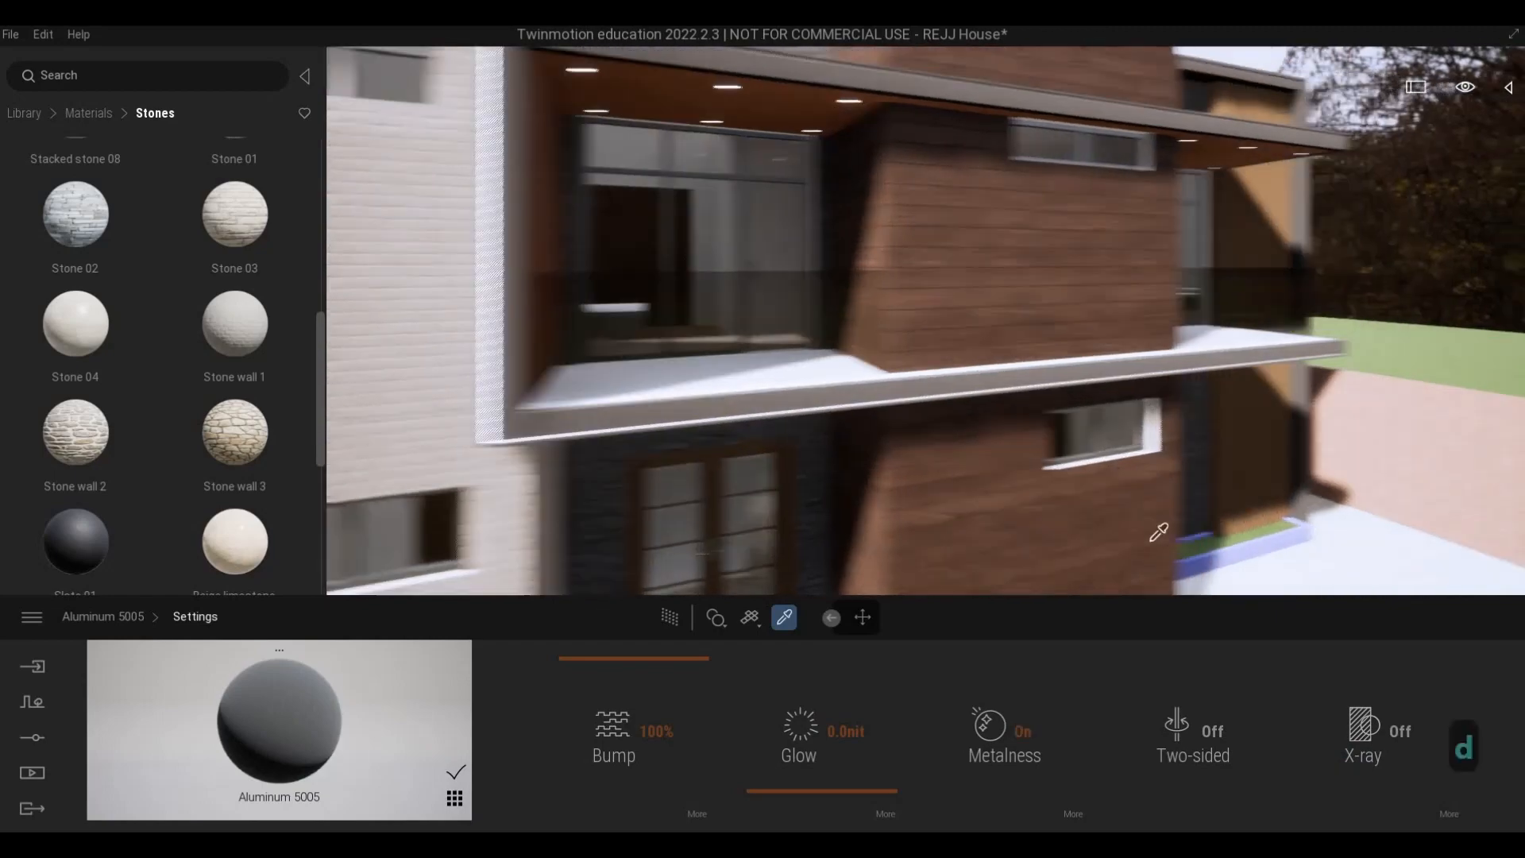
key("q")
key("w")
key("d")
key("s")
key("w")
key("q")
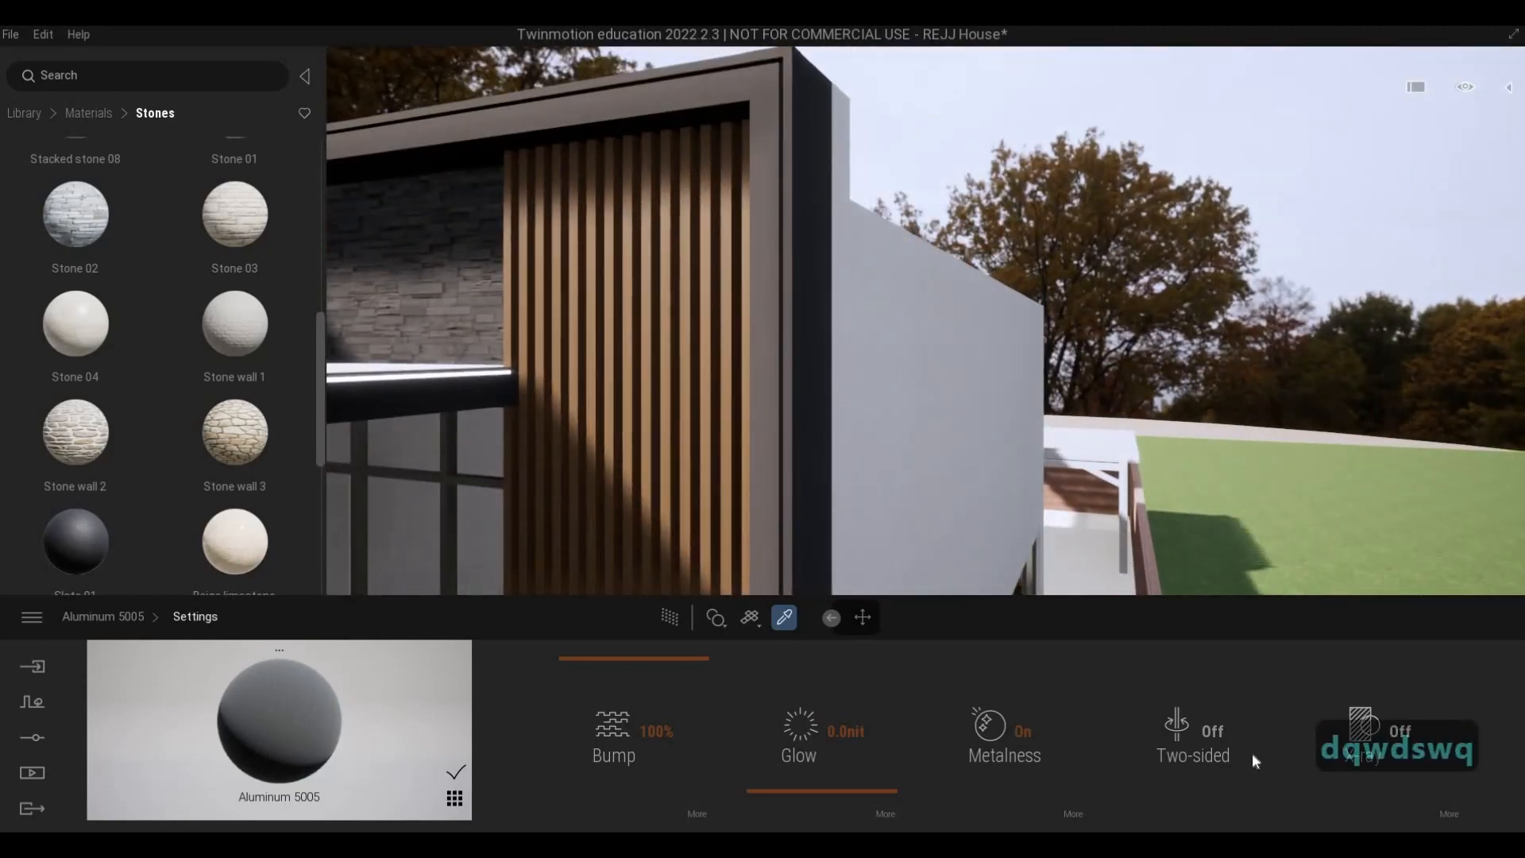
key("s")
key("a")
key("s")
key("e")
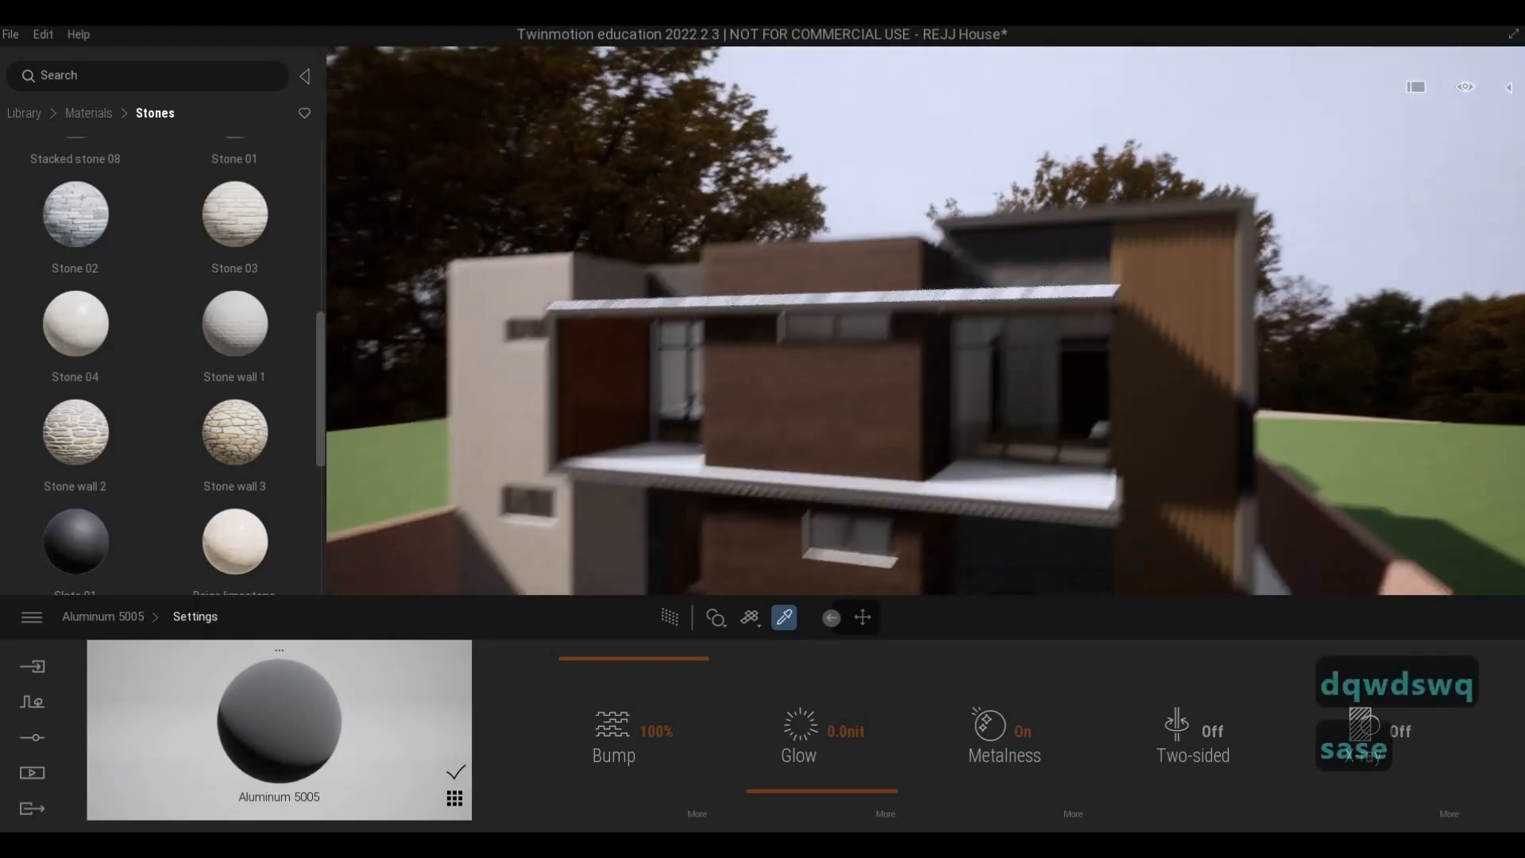
- Leave the material picker and examine the whole facade from the street, including the brick fence and gates
key("Escape")
key("a")
key("e")
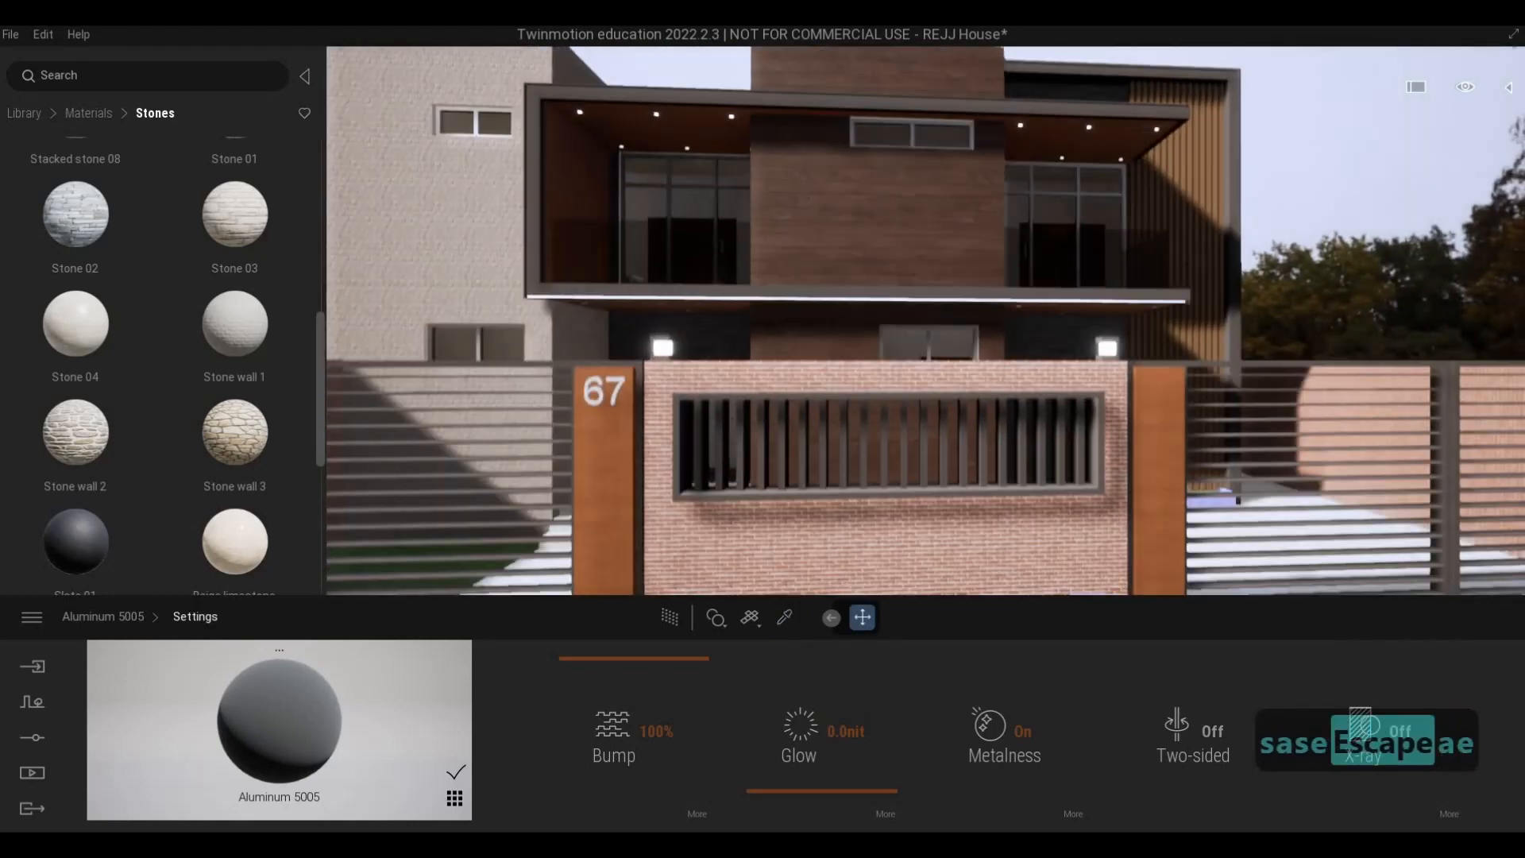
key("s")
key("s")
key("d")
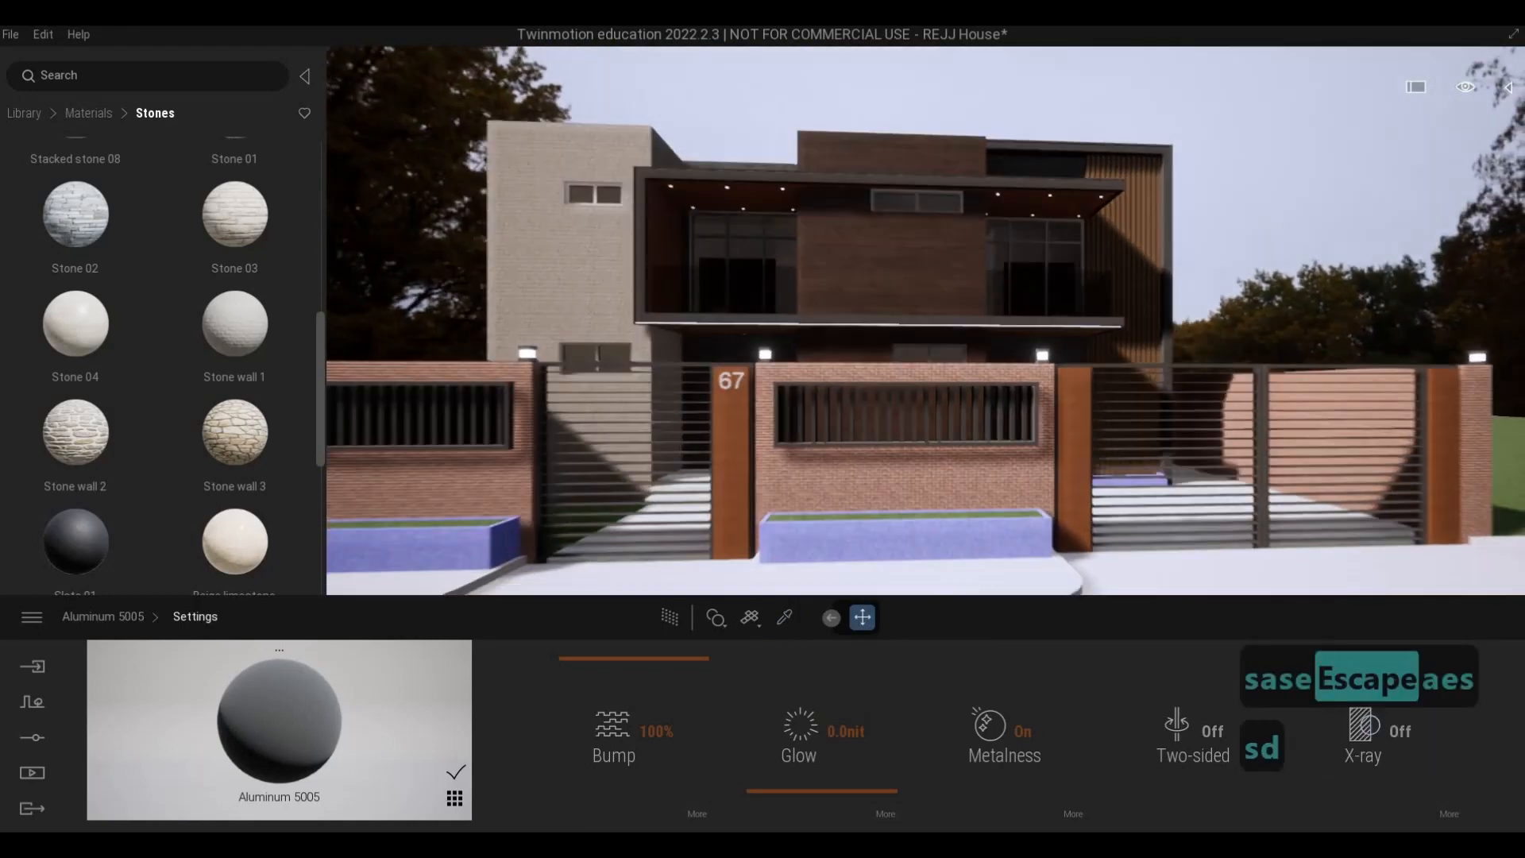
key("a")
- Move close to the front brick fence and browse the stone materials for a new finish
key("a")
key("a")
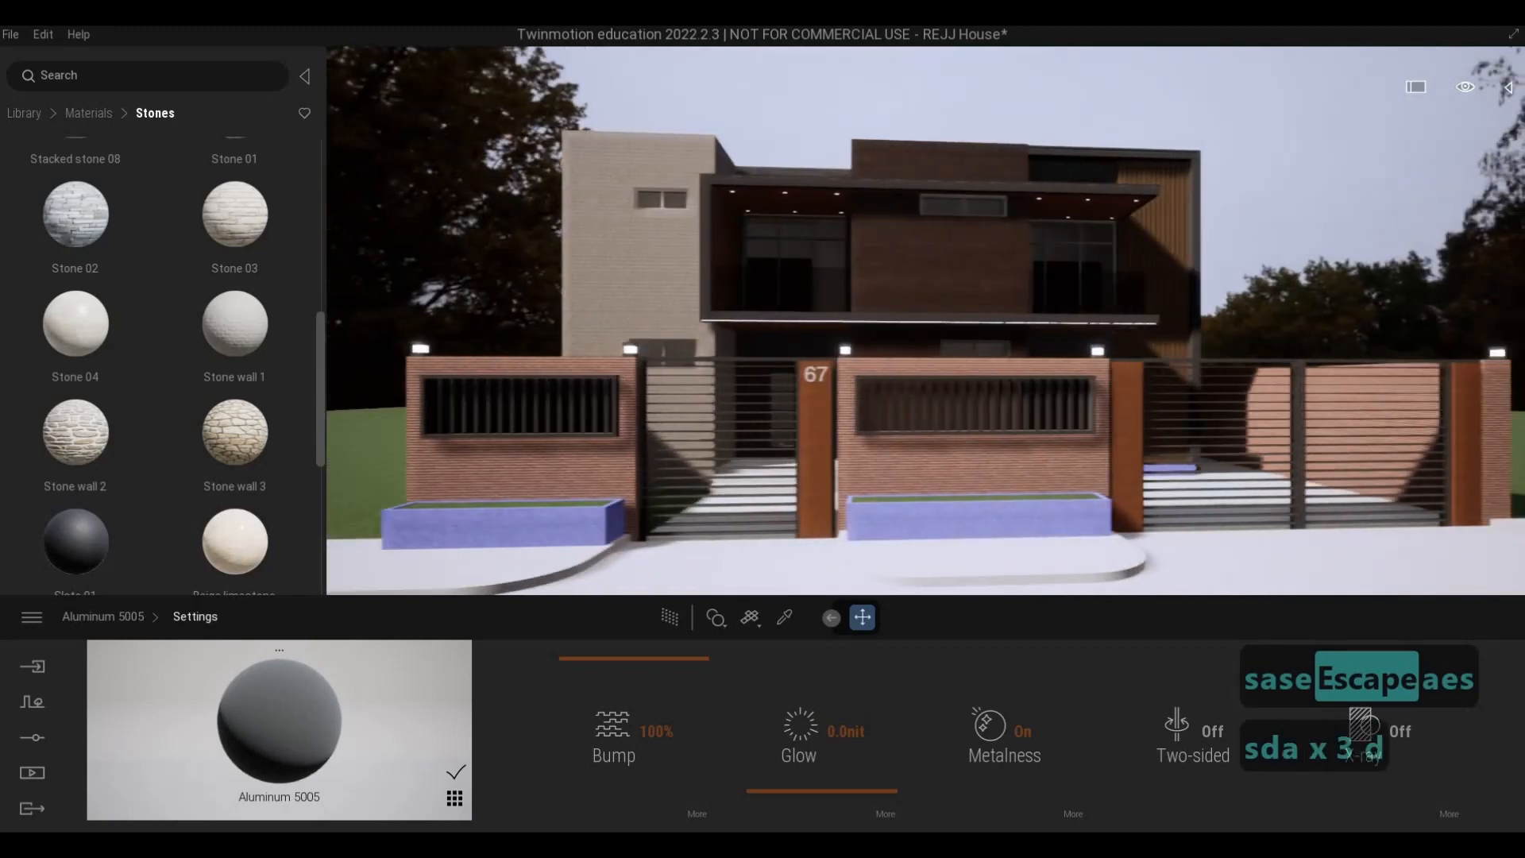
key("d")
key("a")
key("w")
right_click_drag(759, 508, 708, 422)
key("e")
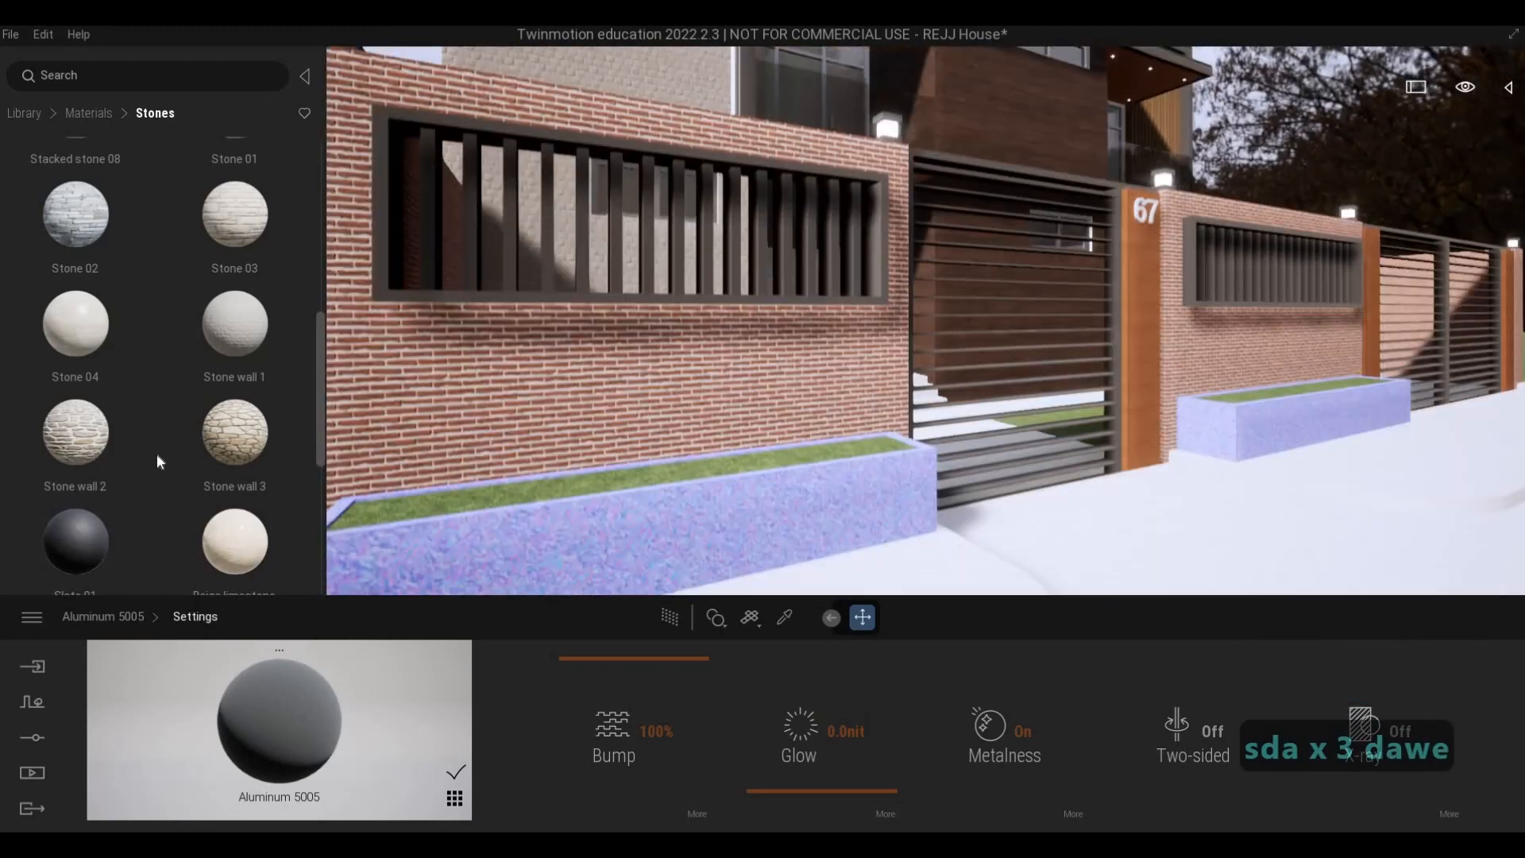
left_click_drag(104, 445, 432, 503)
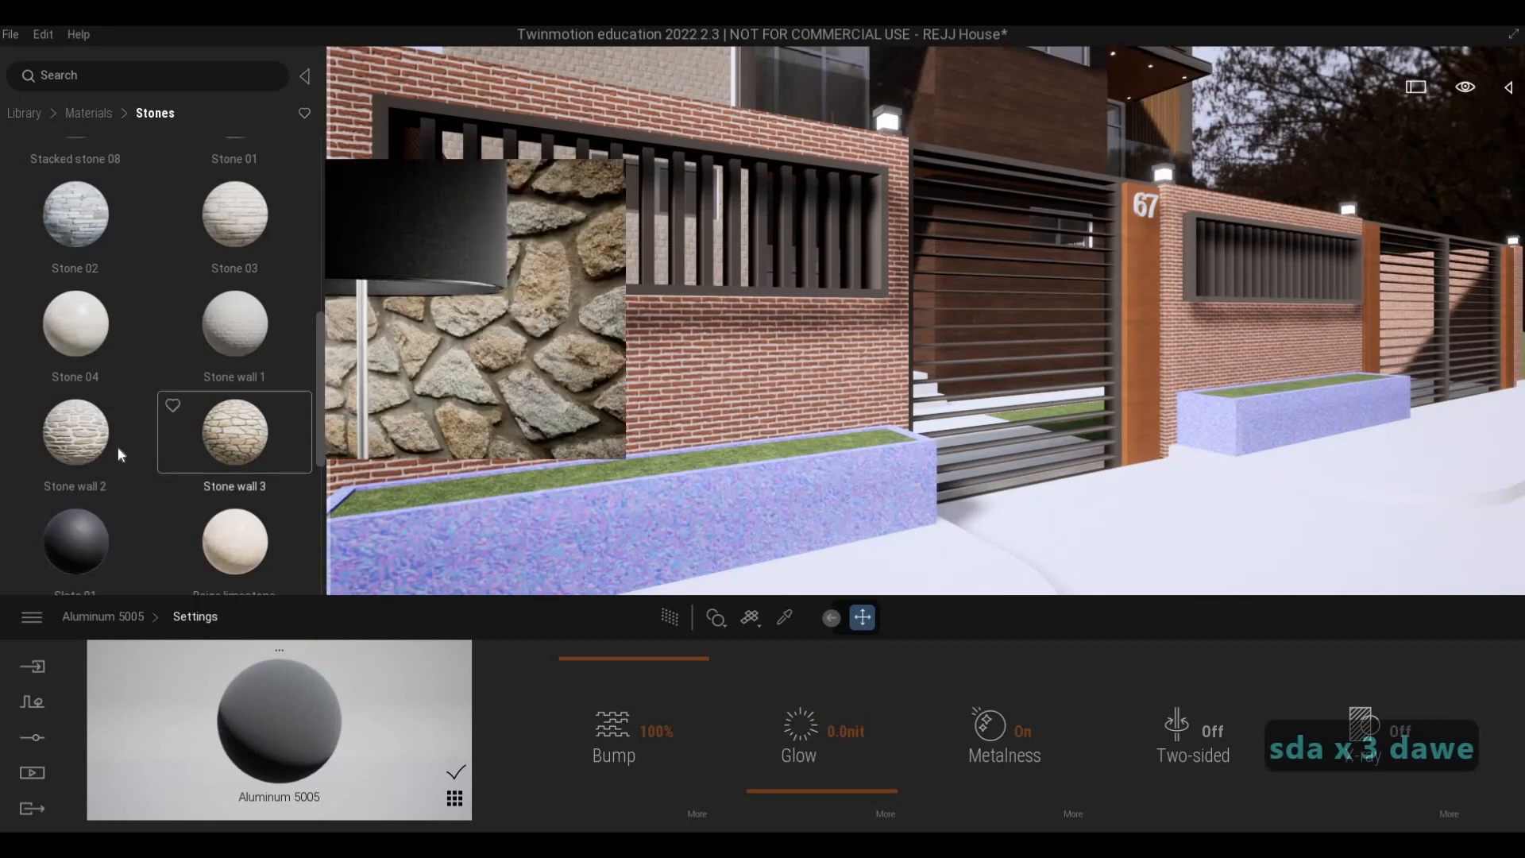
scroll(163, 397, "down", 1)
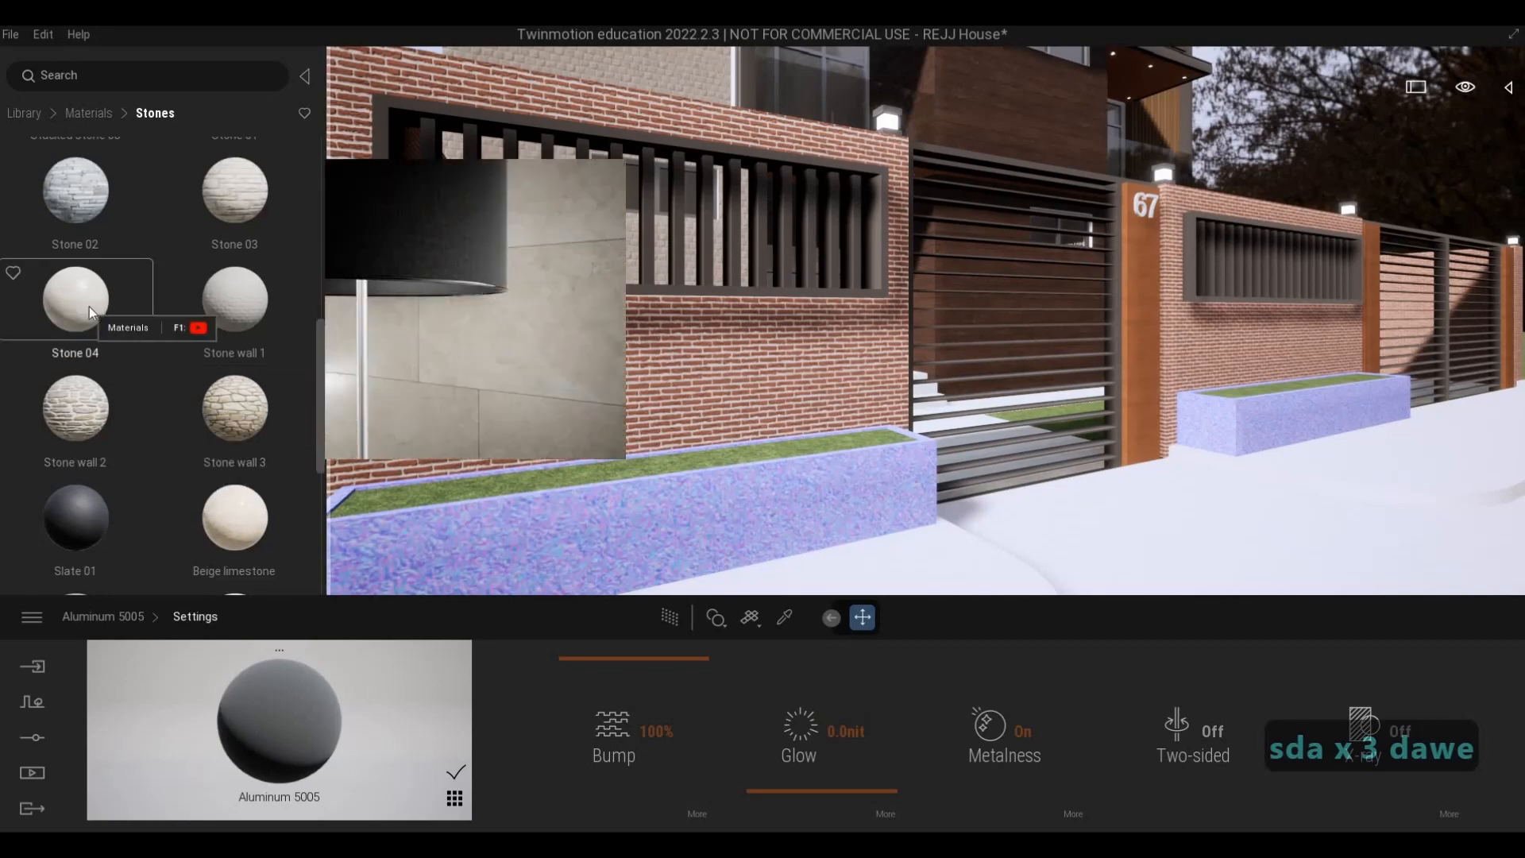
scroll(150, 432, "down", 2)
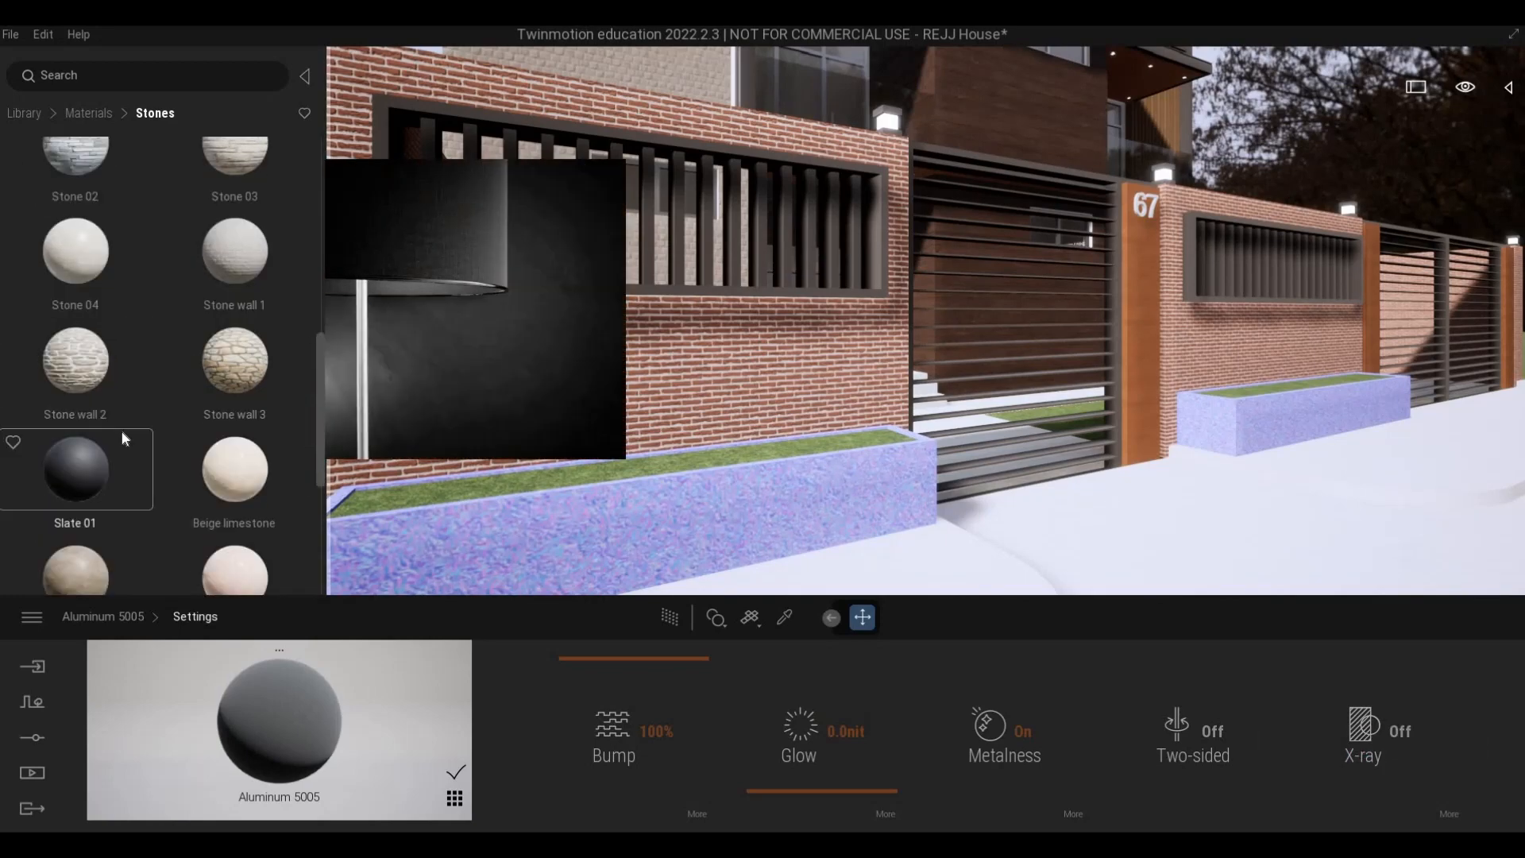
scroll(83, 427, "up", 5)
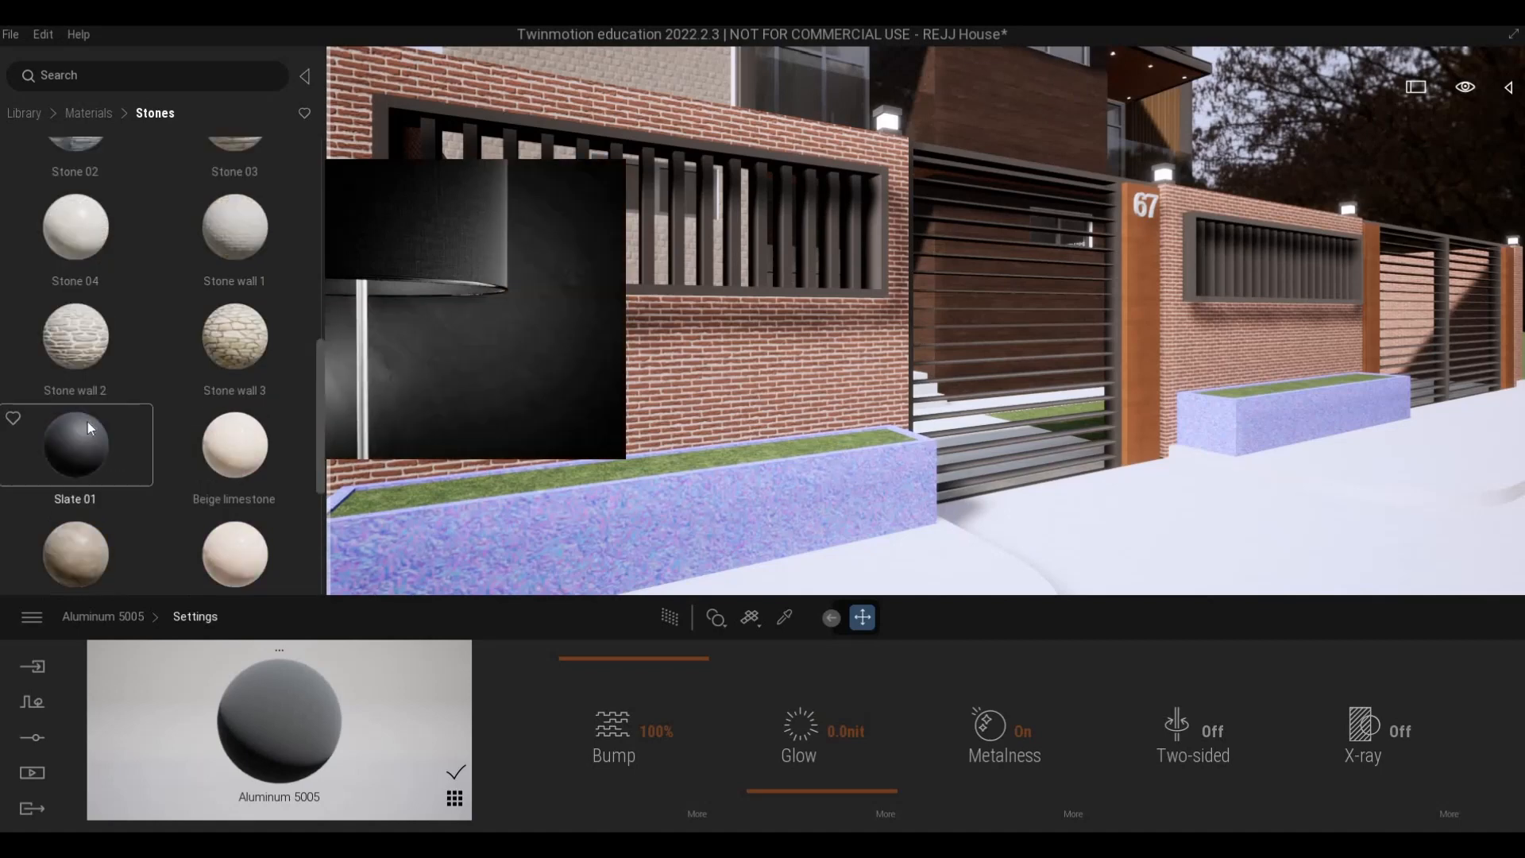
scroll(89, 427, "up", 4)
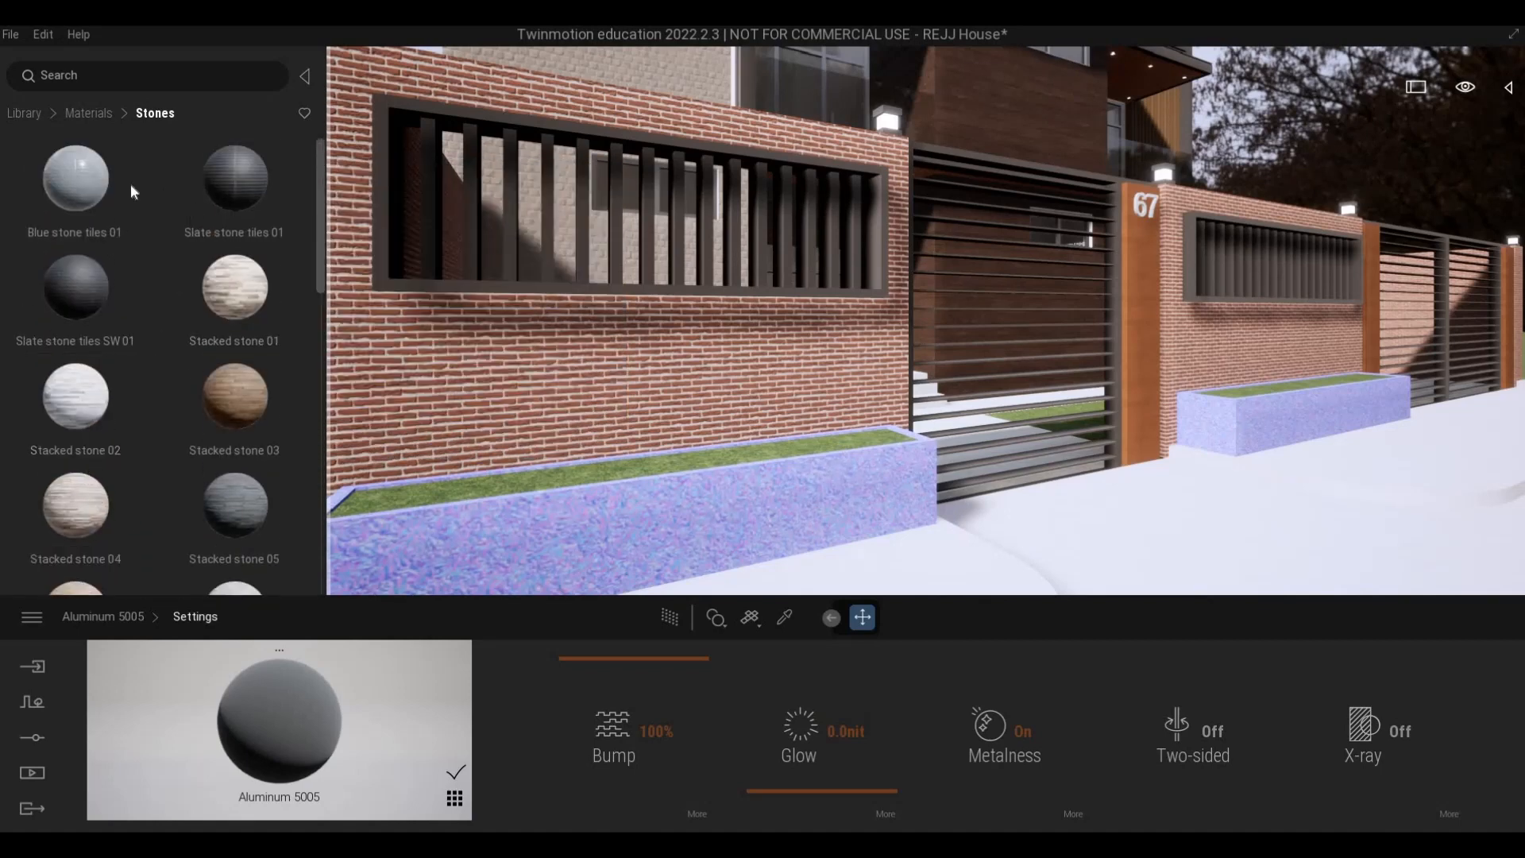
- Apply Clean brick 07 from the brick materials to the front fence wall and set its scale to 2.04
left_click(89, 113)
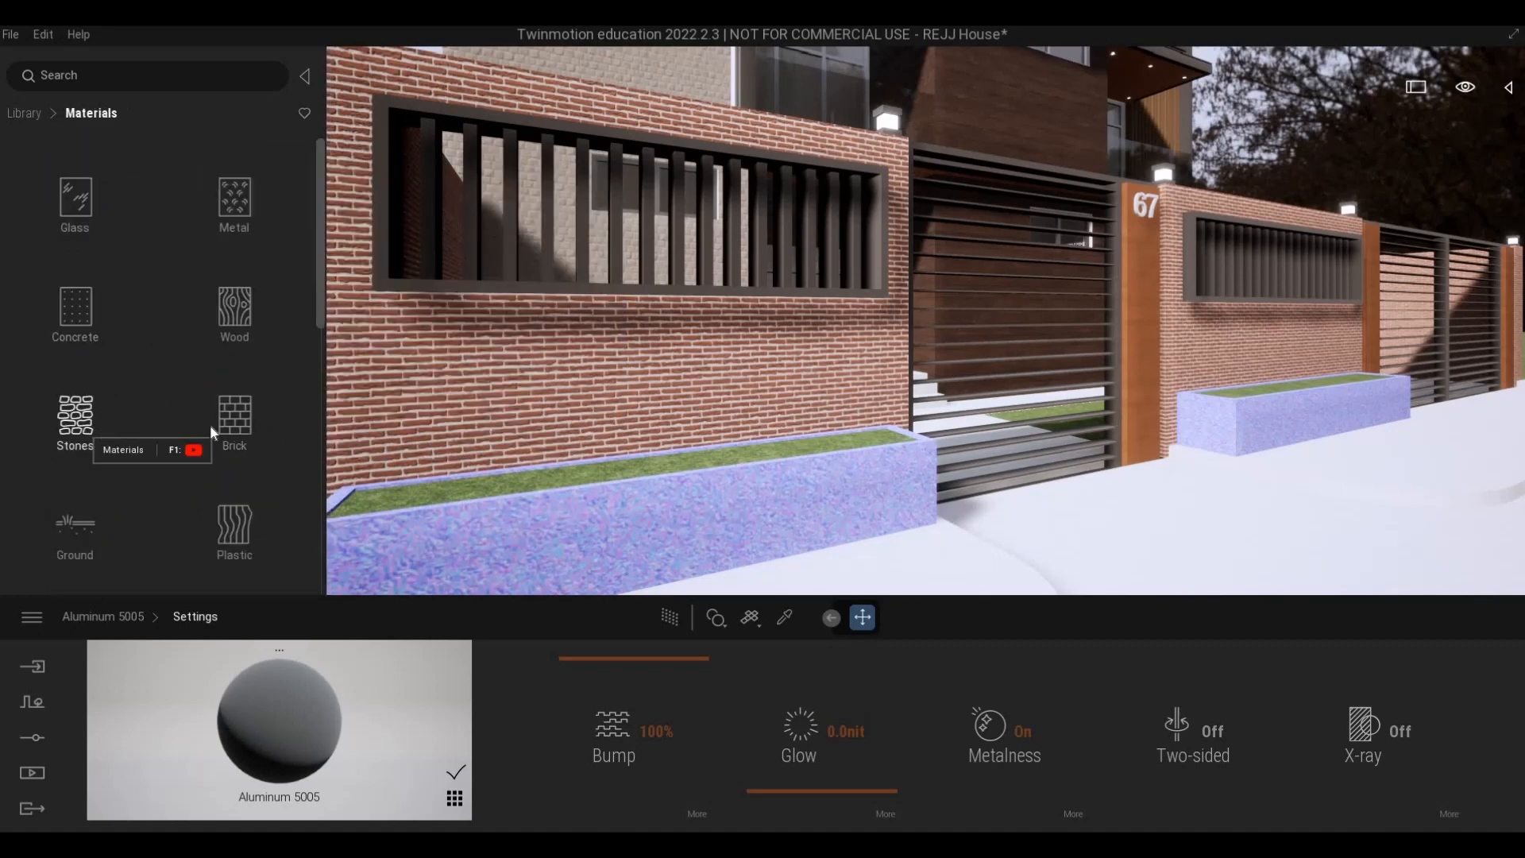
left_click(187, 393)
scroll(75, 392, "down", 1)
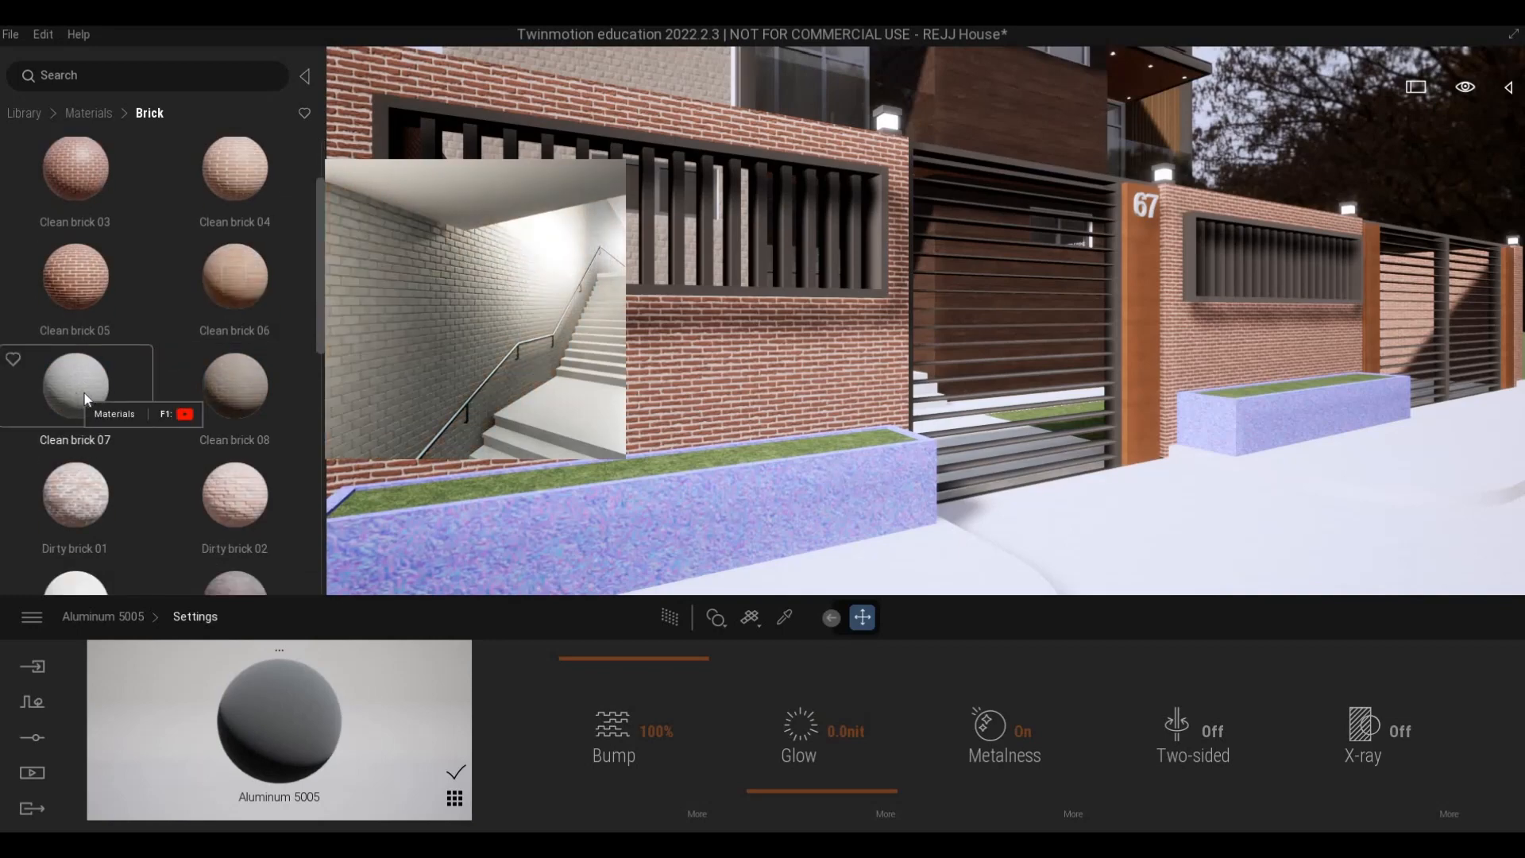
scroll(77, 393, "down", 5)
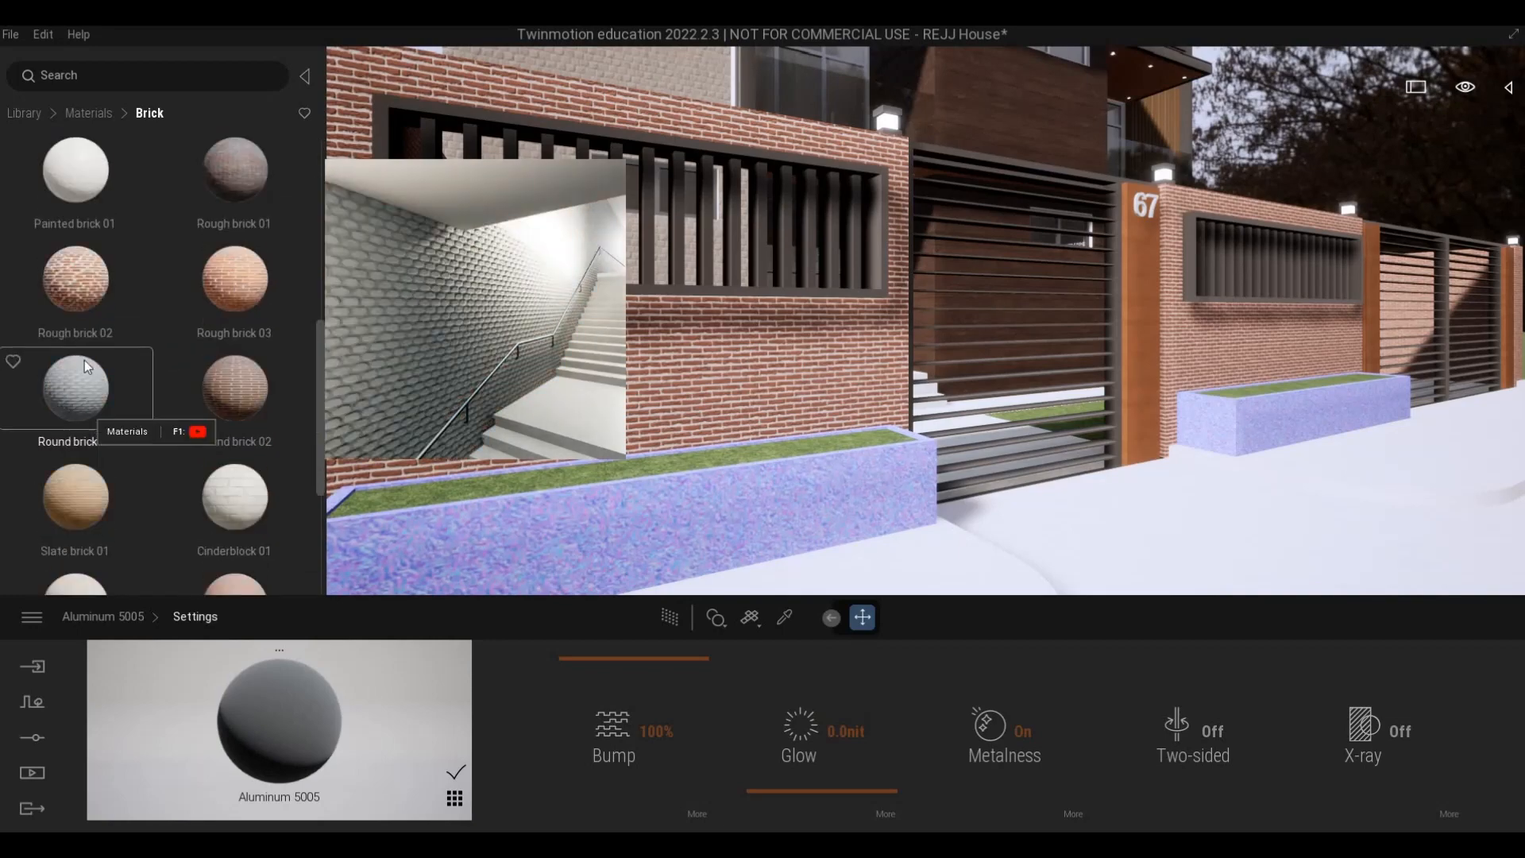
scroll(84, 360, "up", 3)
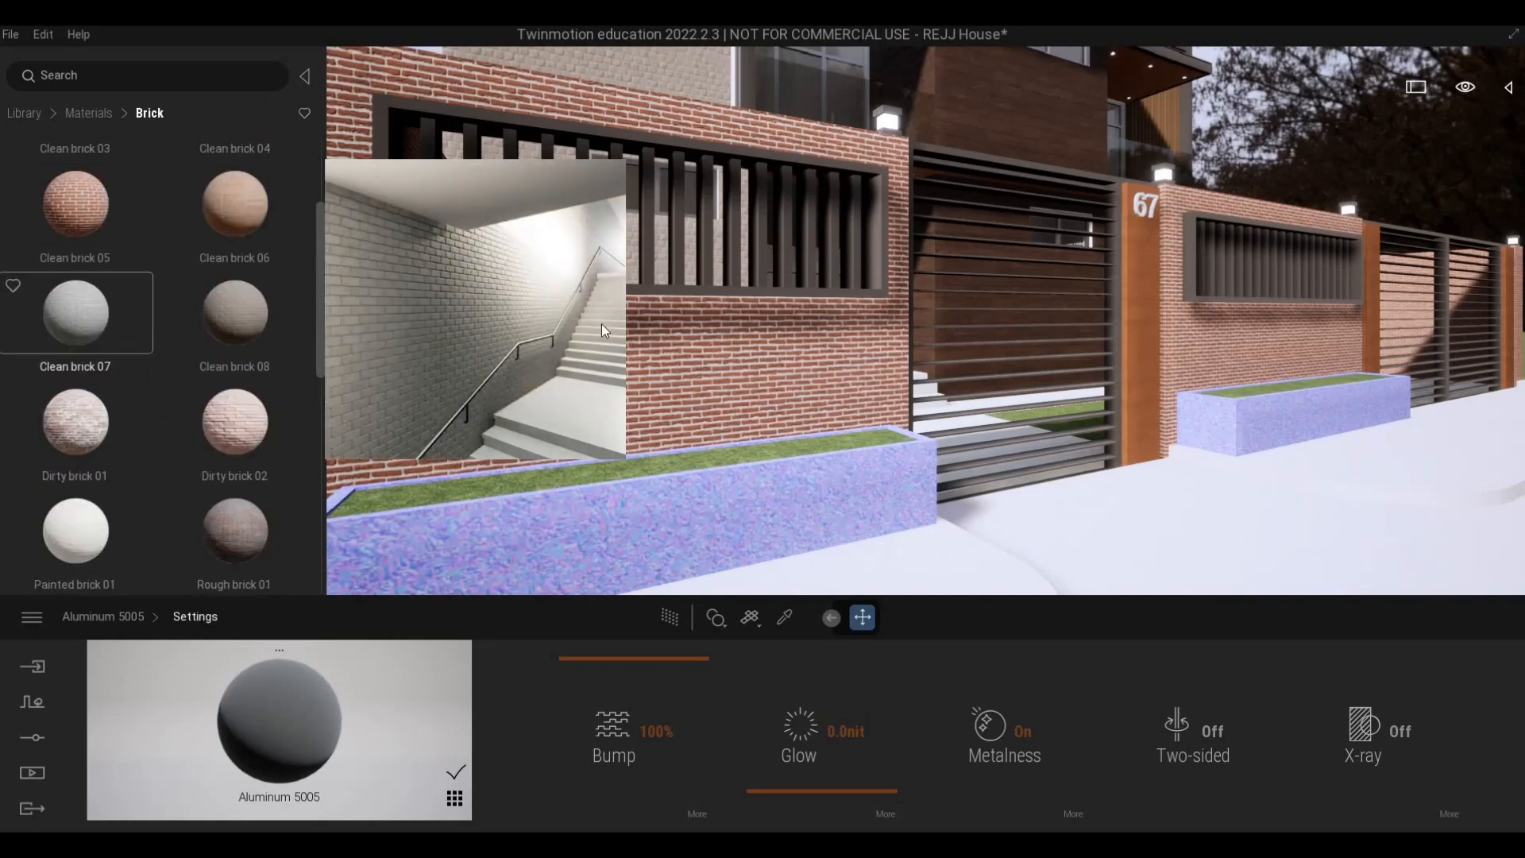
left_click_drag(602, 322, 602, 322)
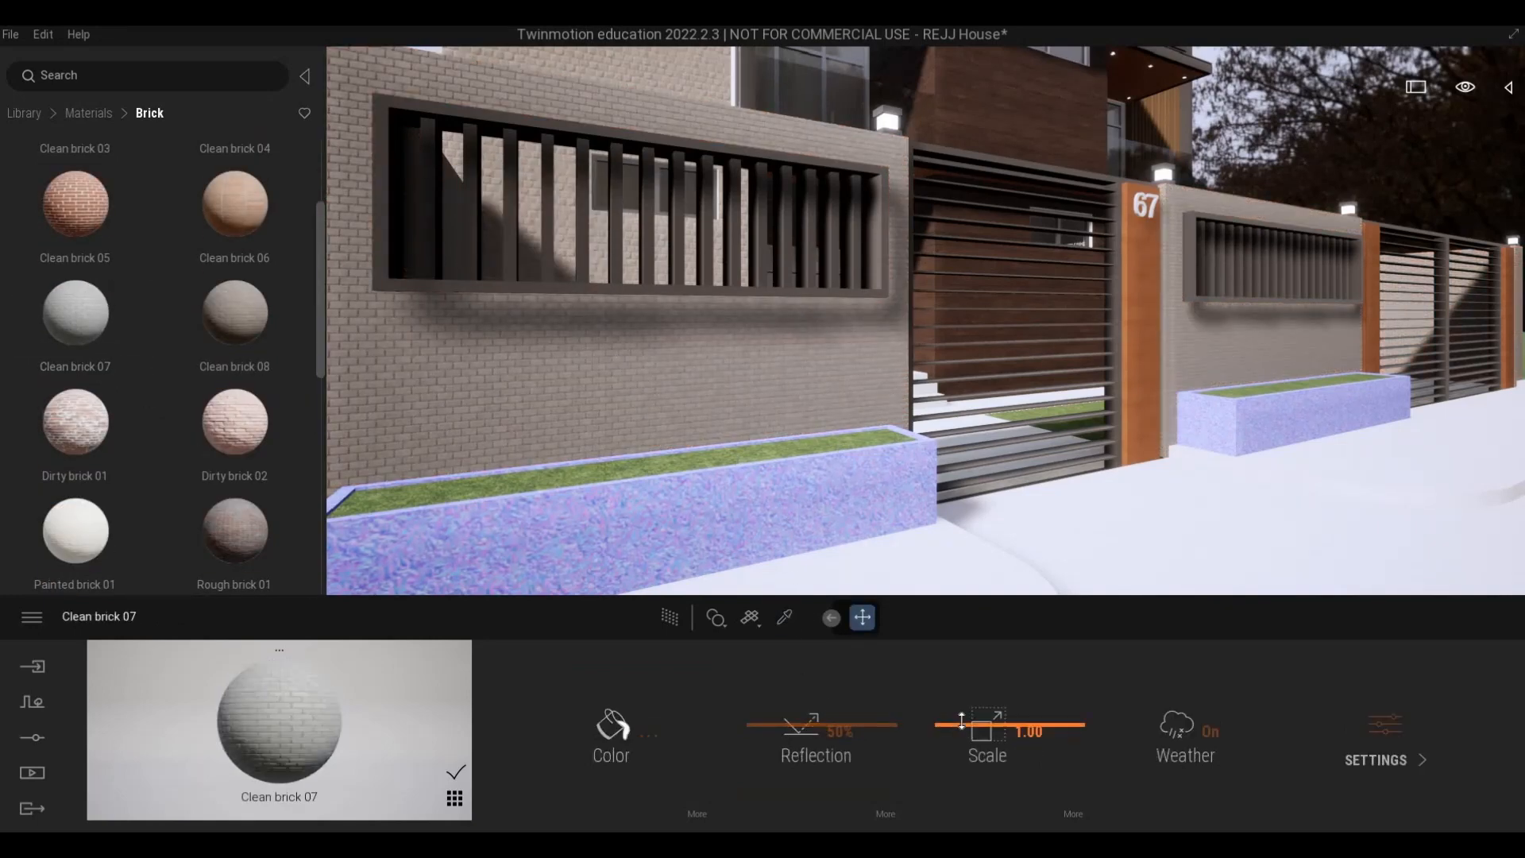
left_click_drag(961, 718, 1007, 334)
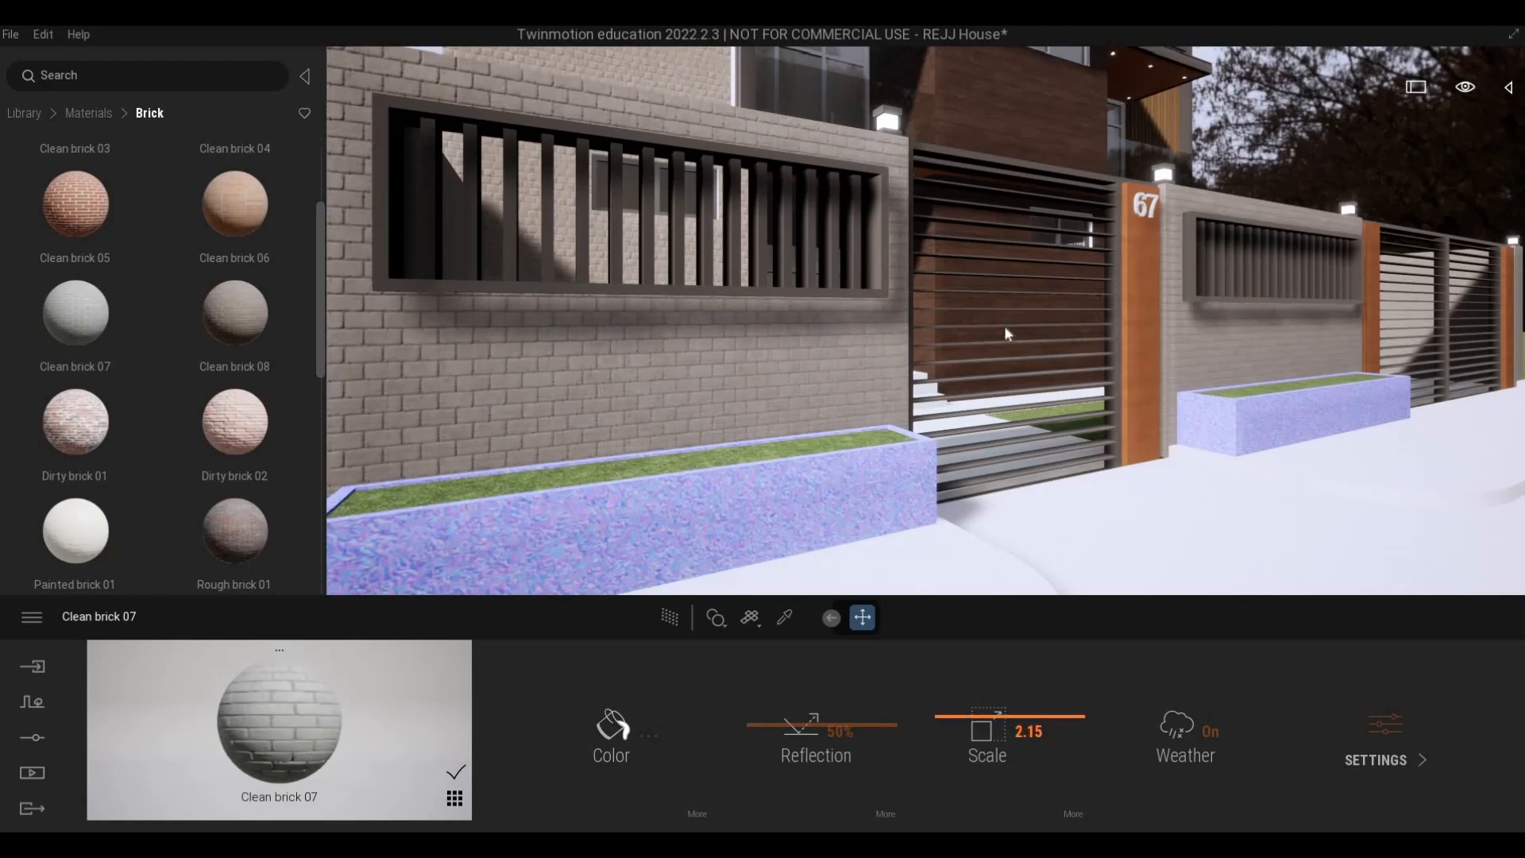
- Examine the Clean brick 07 fence around the gates, up close and from the street
key("d")
key("q")
key("w")
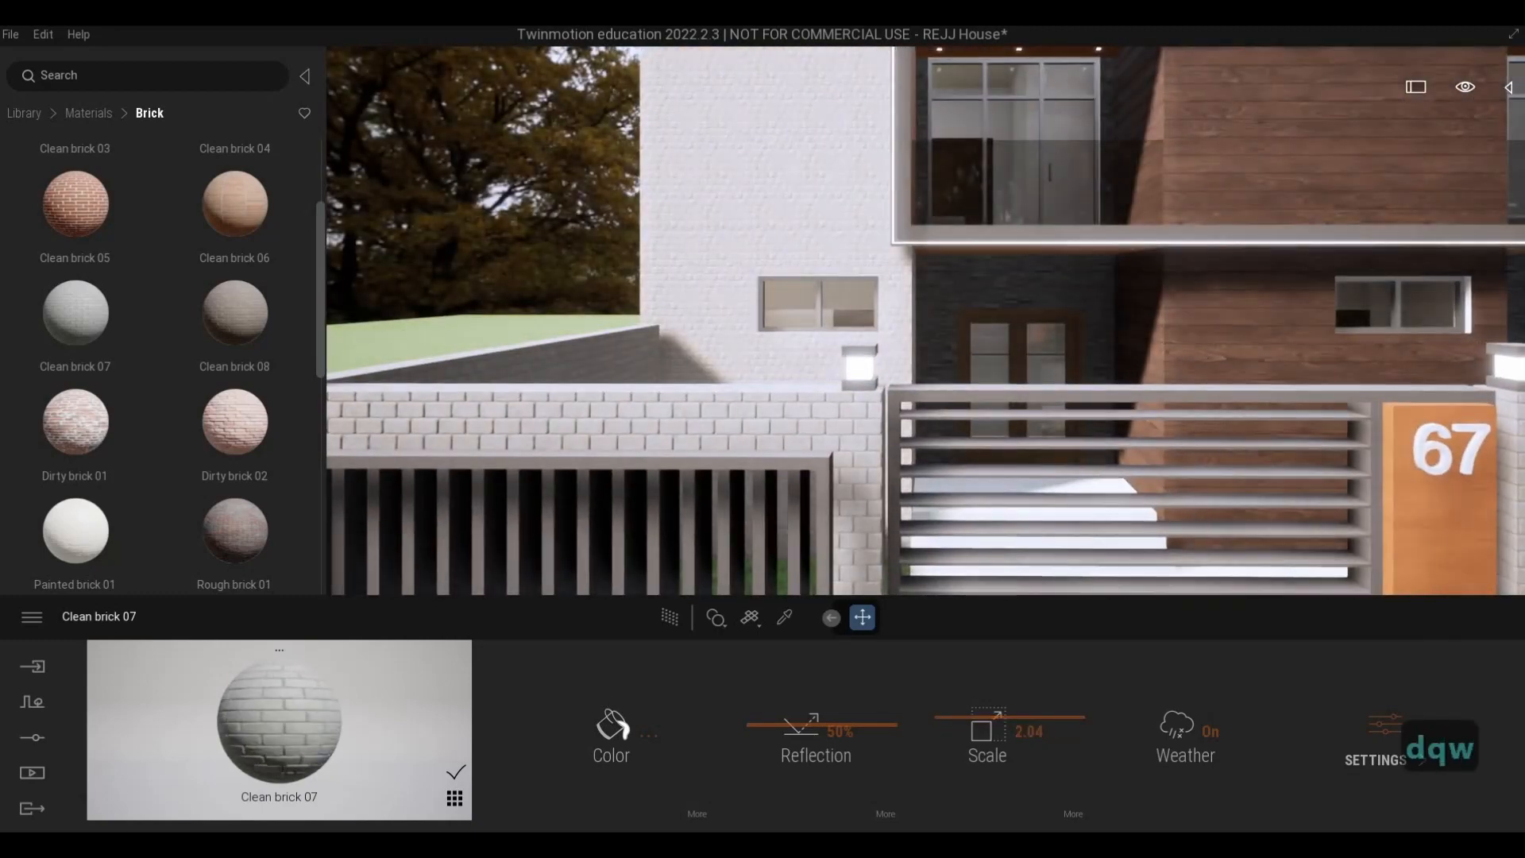
key("a")
key("d")
key("e")
key("d")
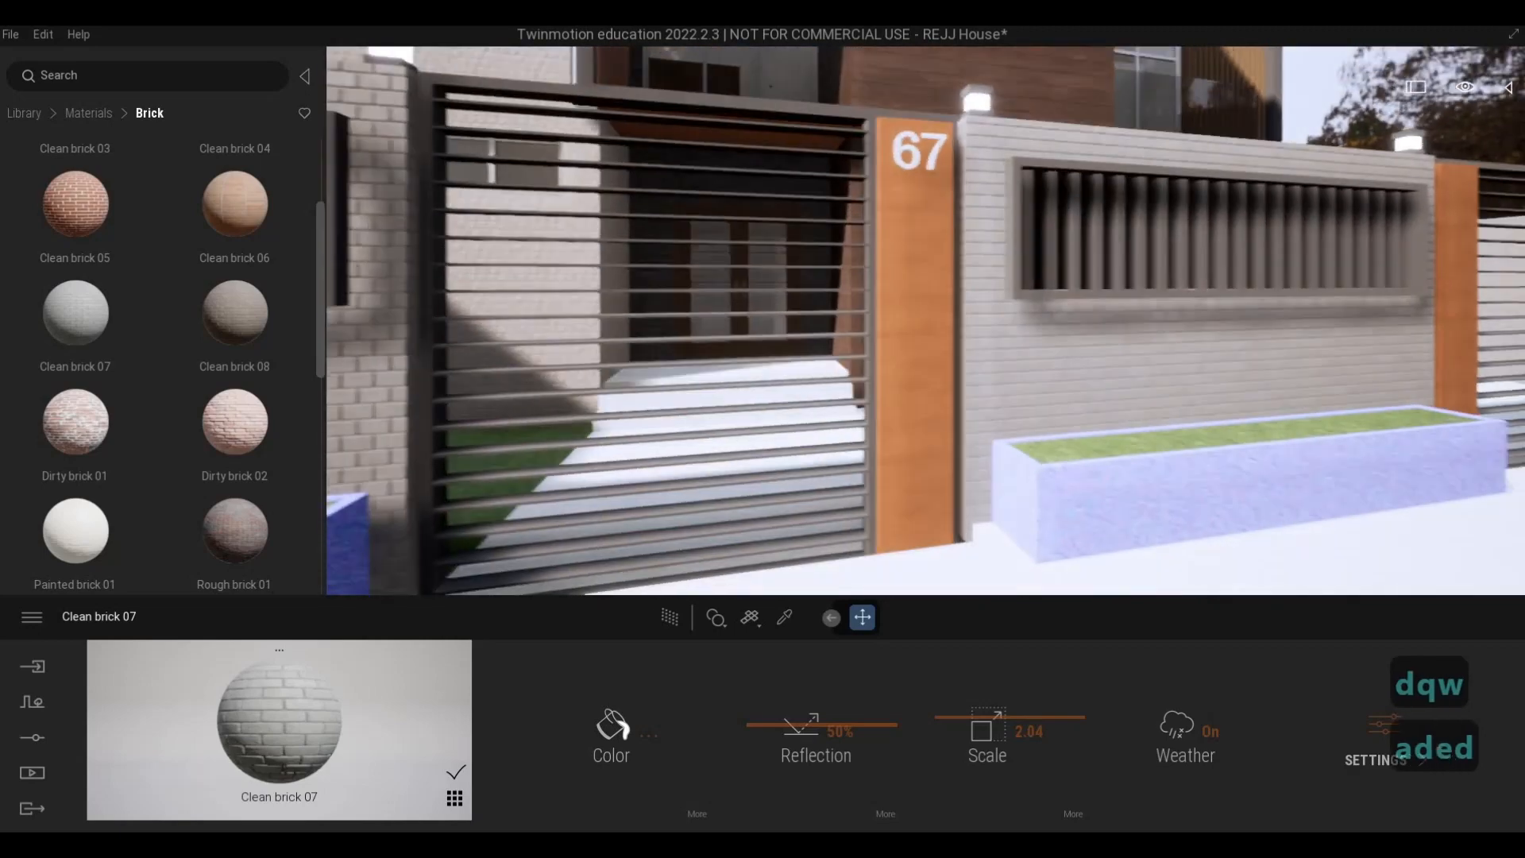
key("s")
key("a")
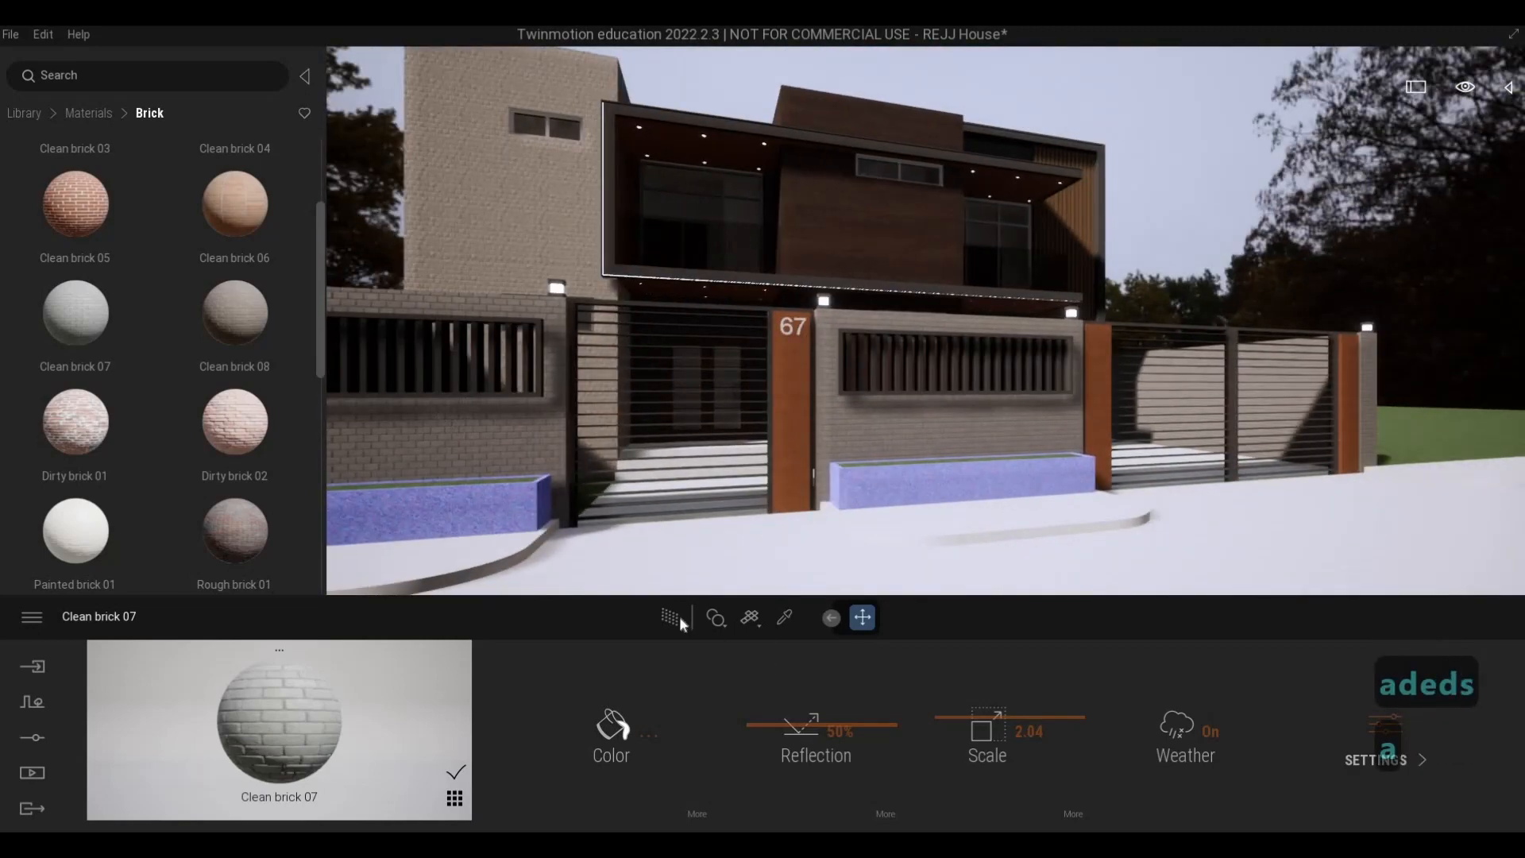
- Preview the street facade with the path tracer, and turn the path tracer off again
left_click(672, 617)
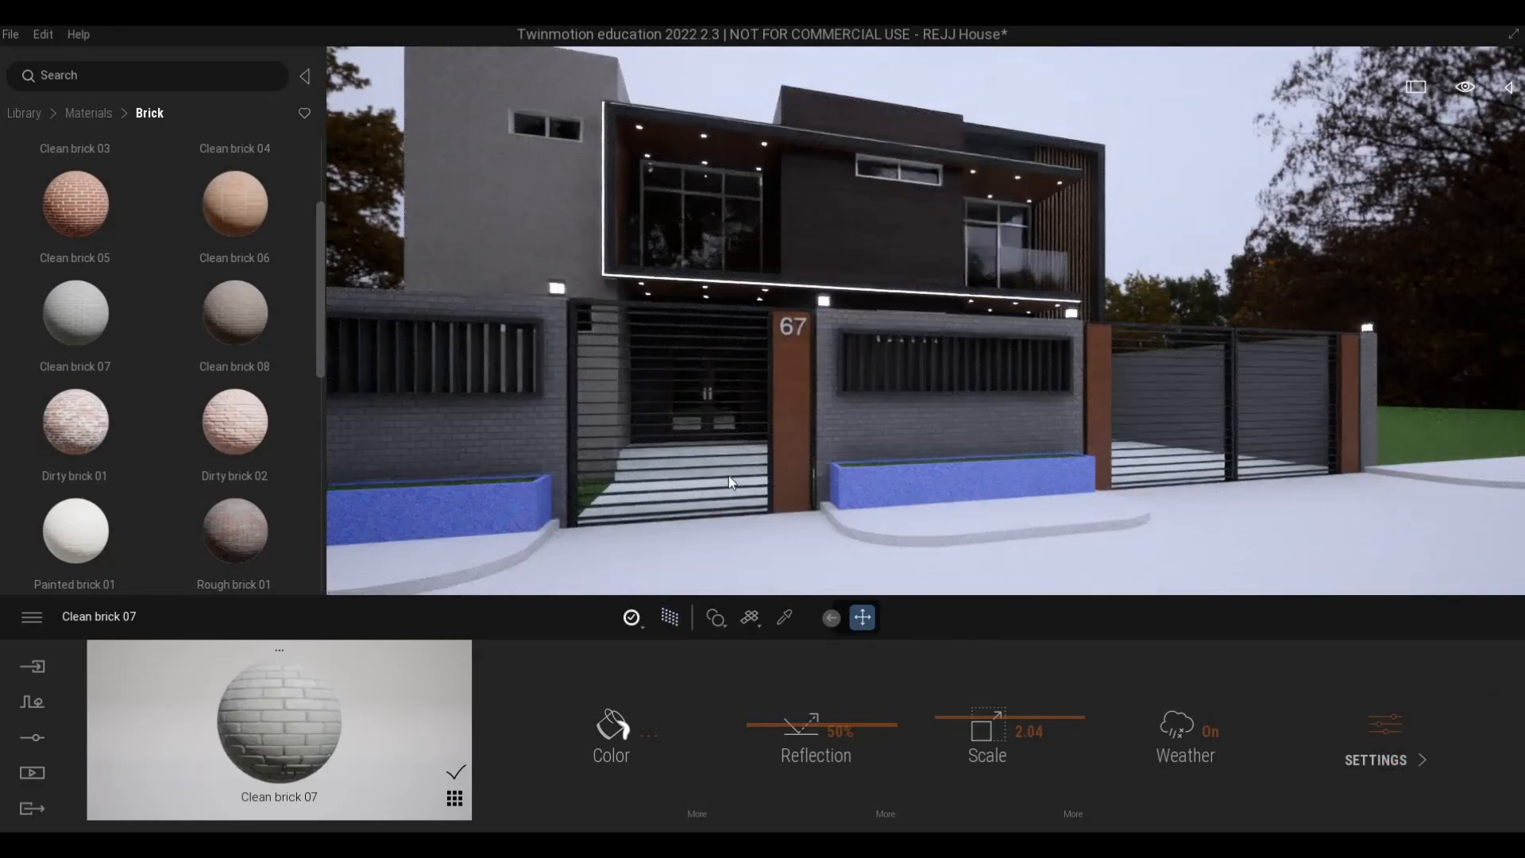
right_click_drag(728, 477, 728, 475)
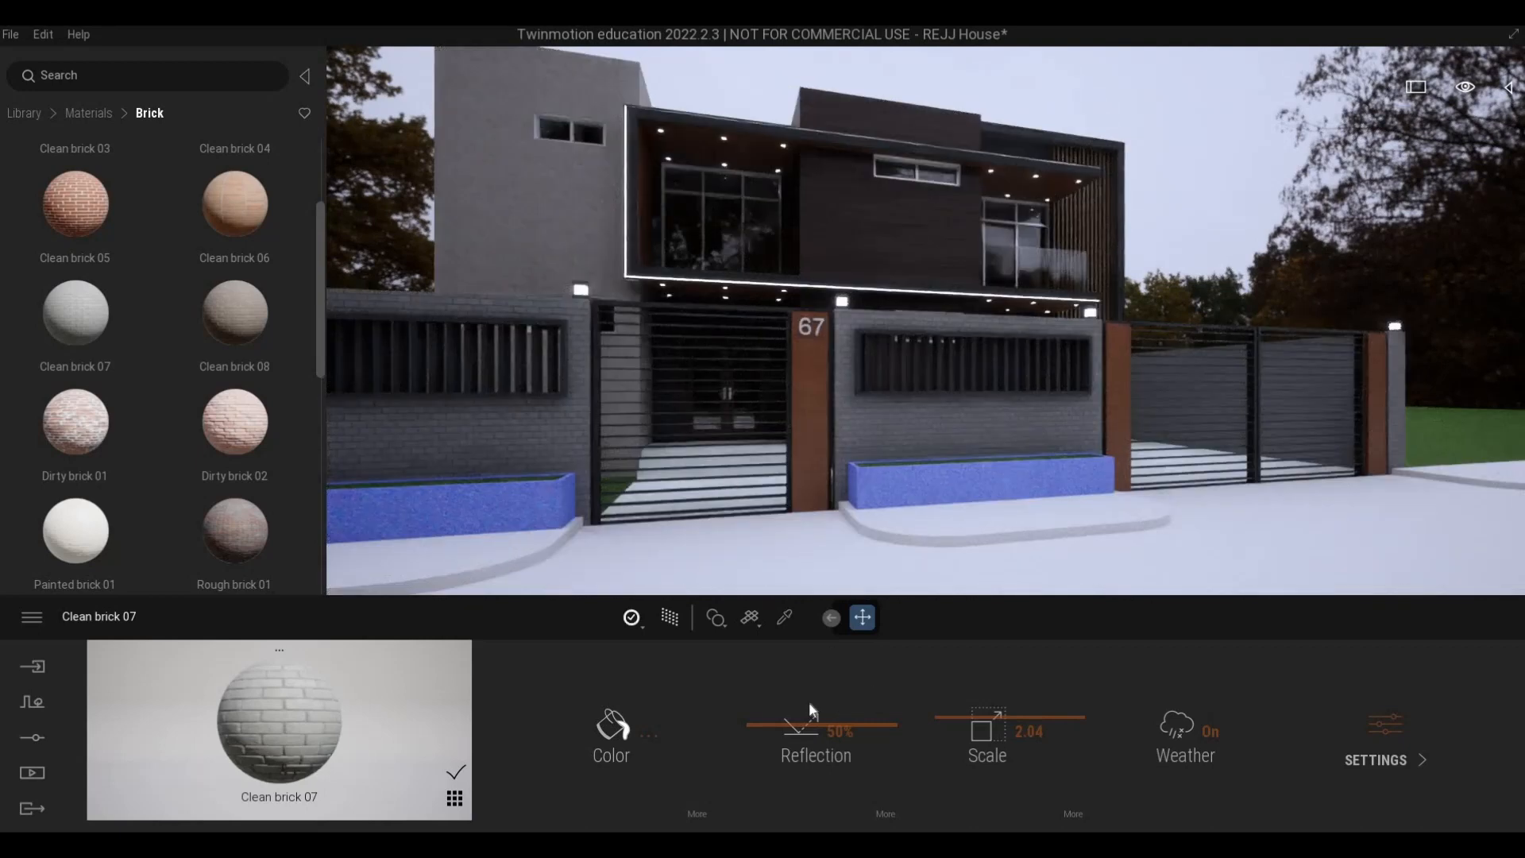
left_click(676, 613)
- Apply the current Clean brick 07 material to the purple planter boxes along the fence
key("a")
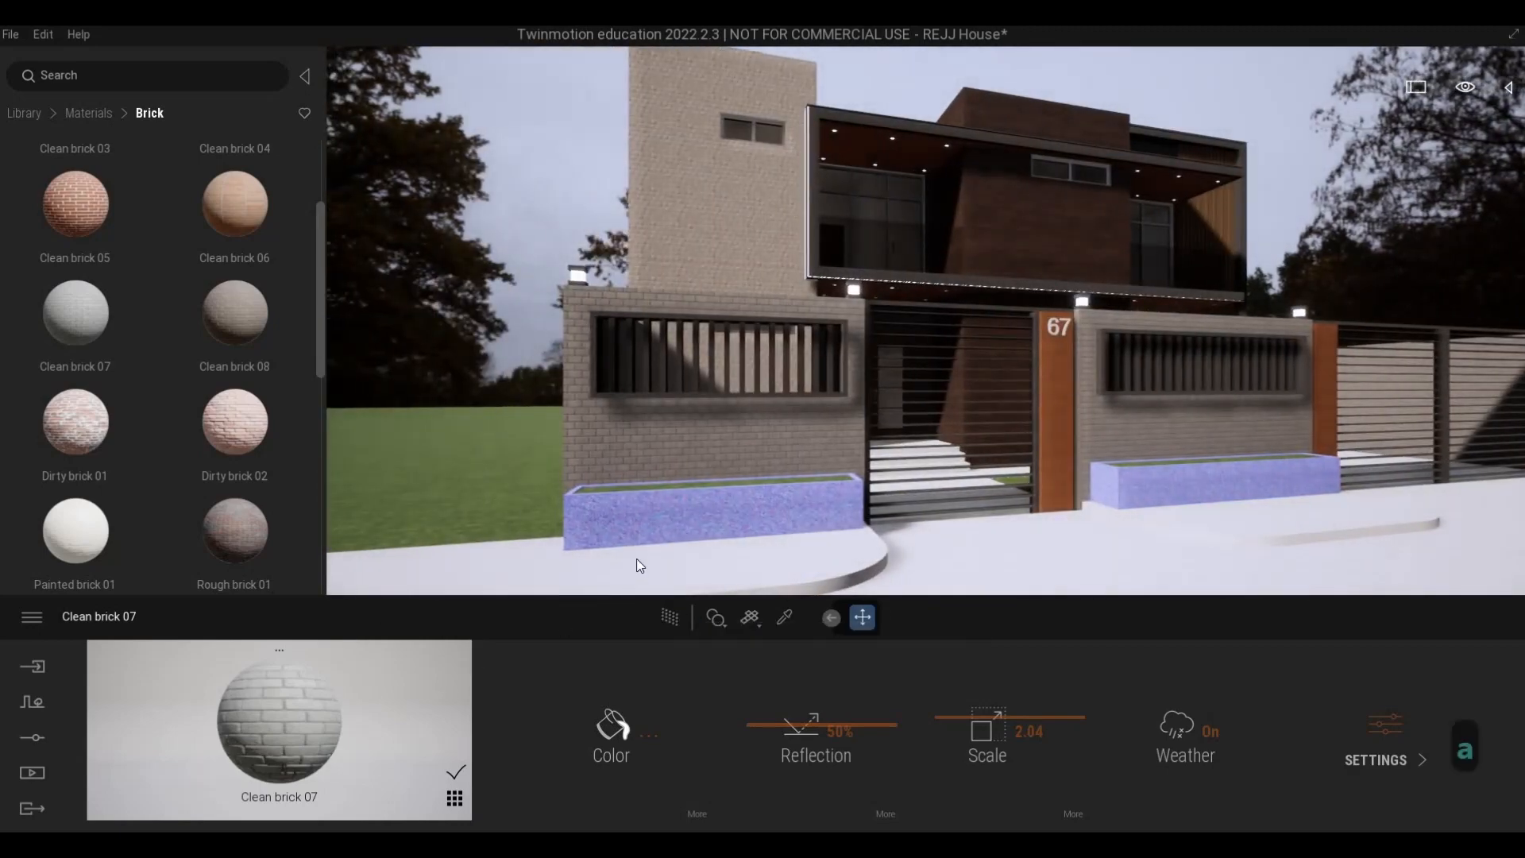
left_click_drag(640, 566, 676, 523)
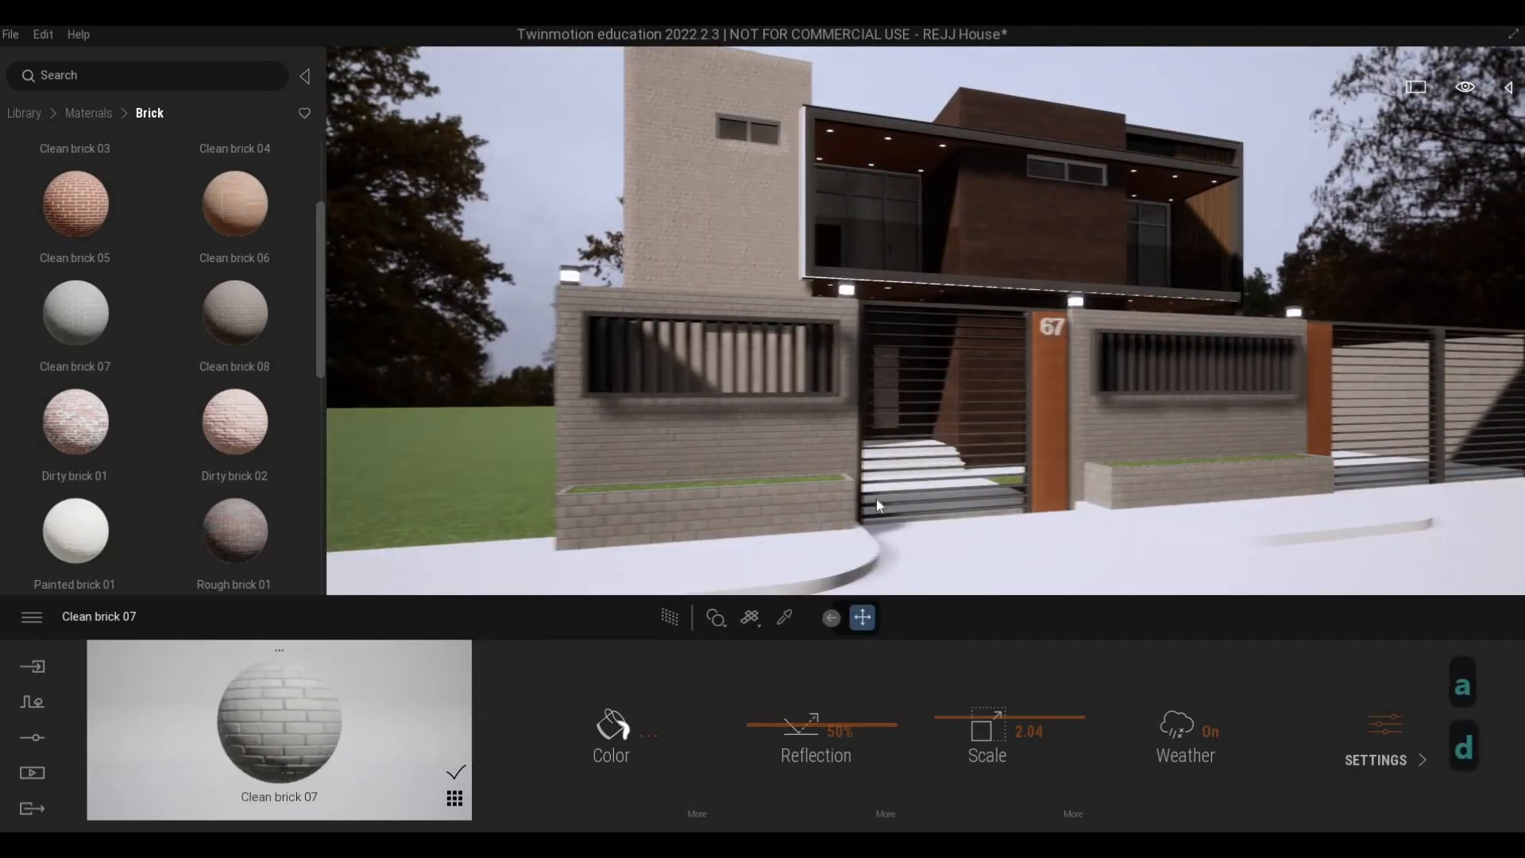
- Inspect the brick planter below the wood slats and the planter in front of the fence
key("w")
key("q")
key("w")
key("a")
key("w")
key("e")
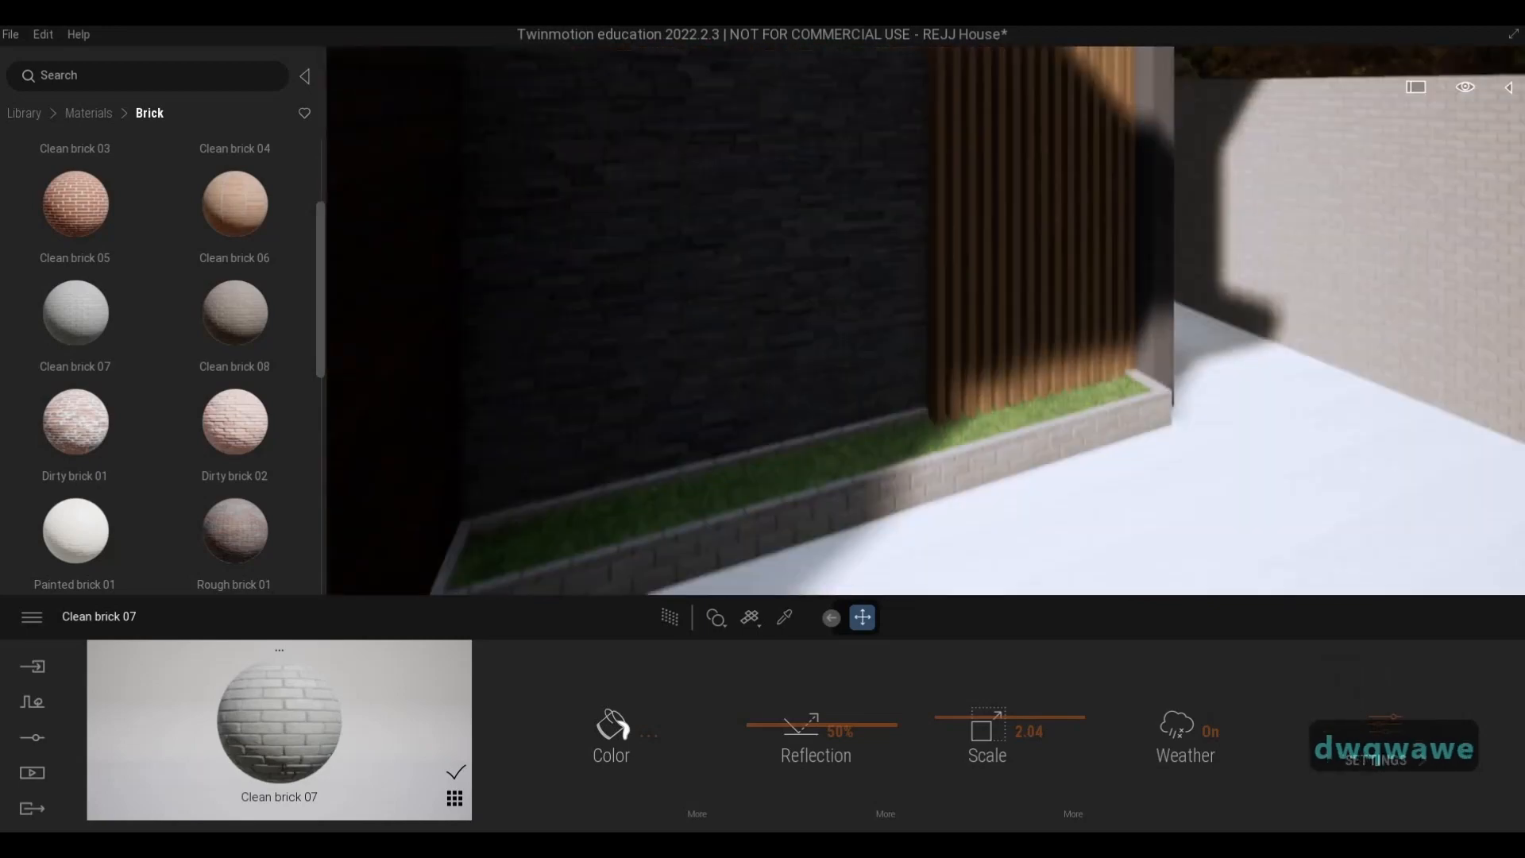
key("w")
key("s")
key("s")
key("e")
key("s")
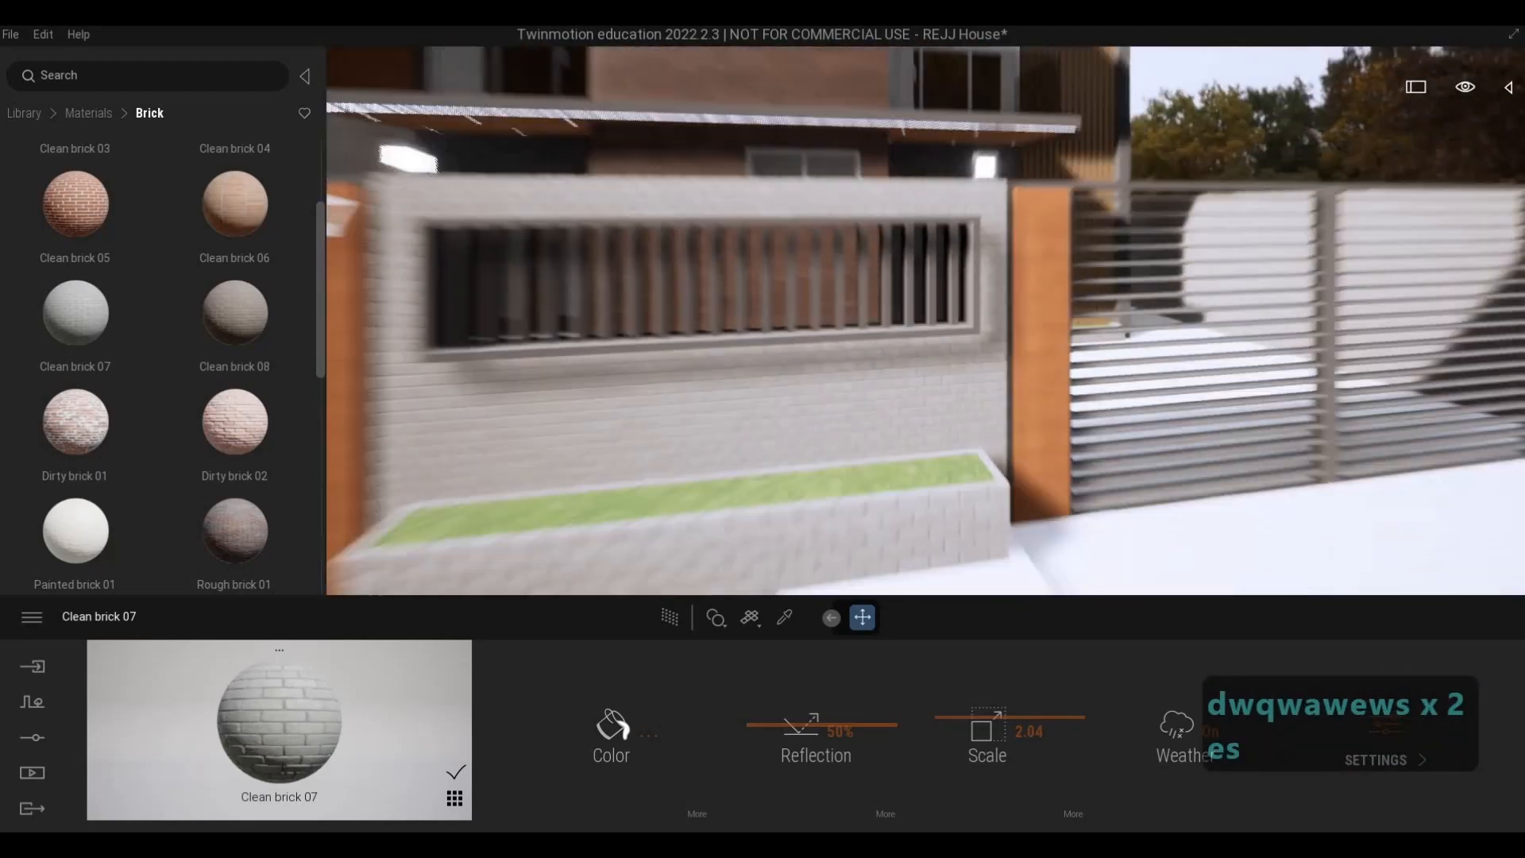
- Examine the brick perimeter wall along the side of the house and the fence corner at the street
key("a")
key("a")
key("w")
key("q")
key("a")
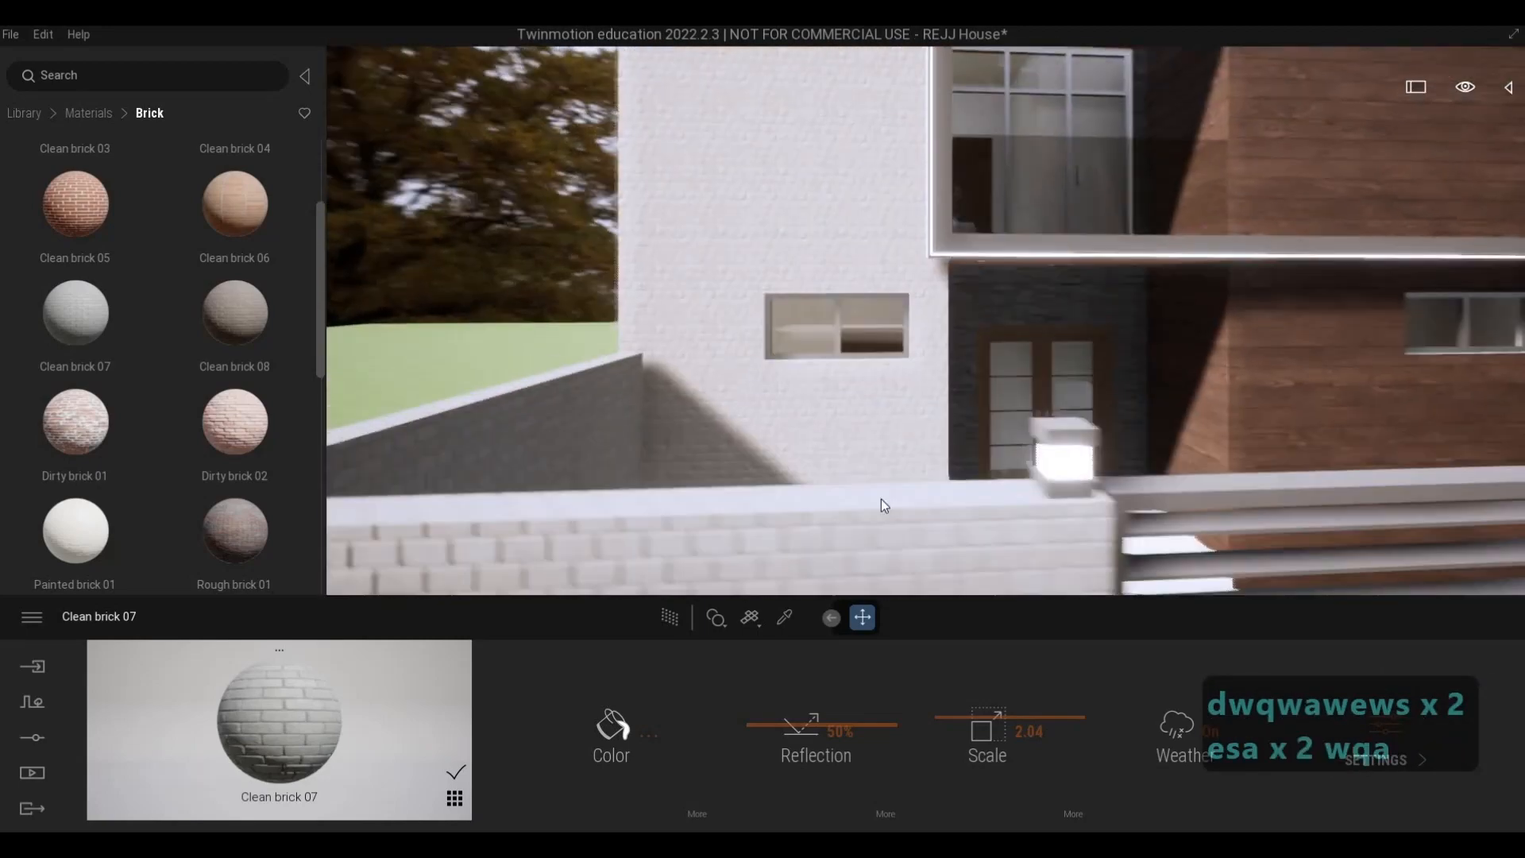
key("w")
key("a")
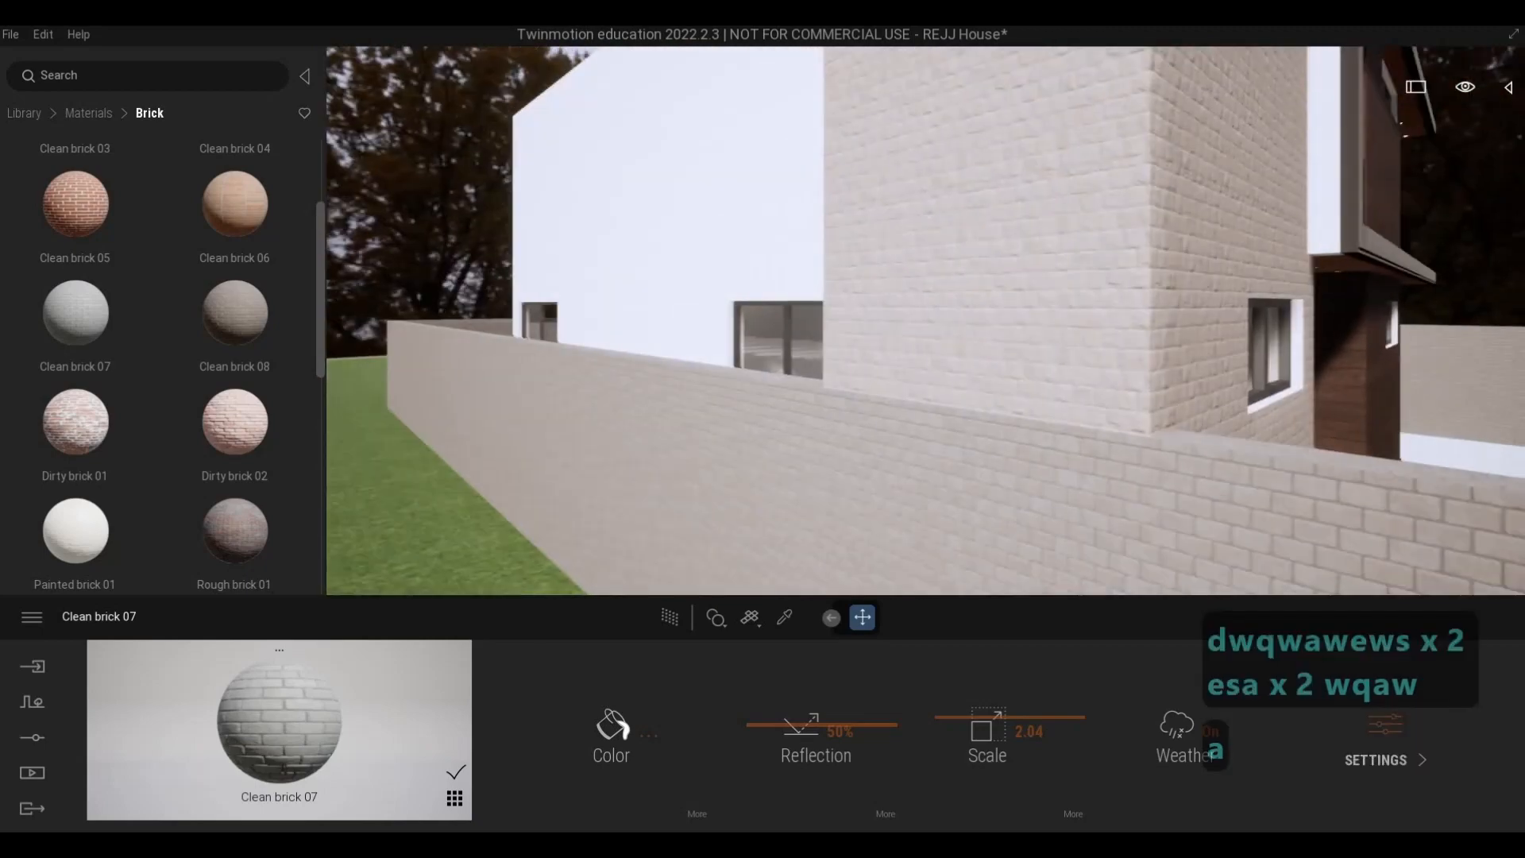
key("d")
key("s")
key("d")
- Examine the street gates and the white side wall of the house behind the perimeter wall
key("a")
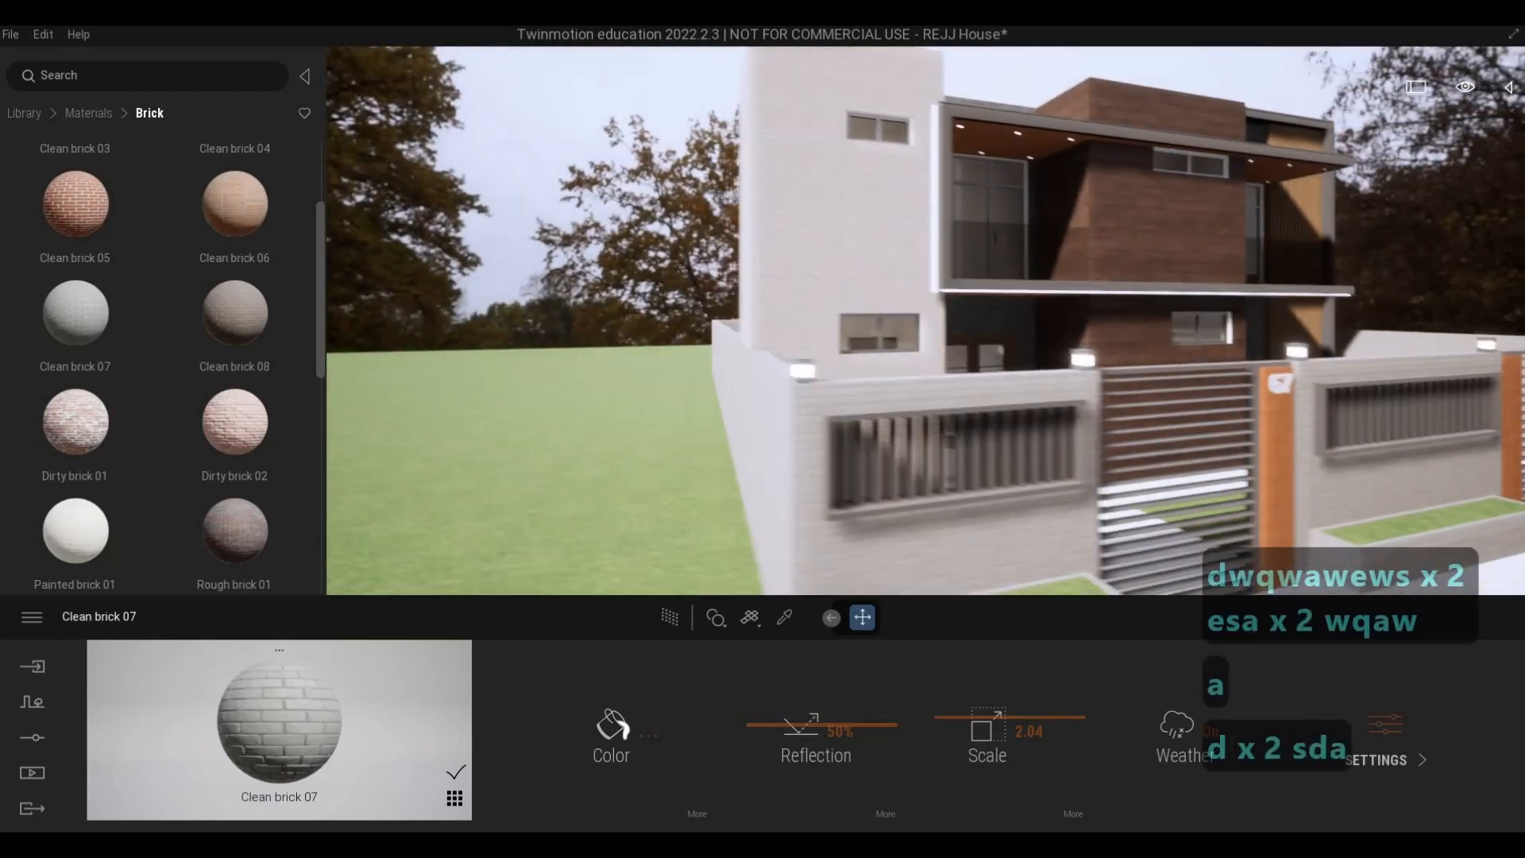
key("a")
key("a")
key("a")
key("d")
key("d")
key("d")
key("d")
key("d")
key("d")
key("d")
key("d")
key("d")
key("d")
key("d")
key("d")
key("d")
key("w")
key("q")
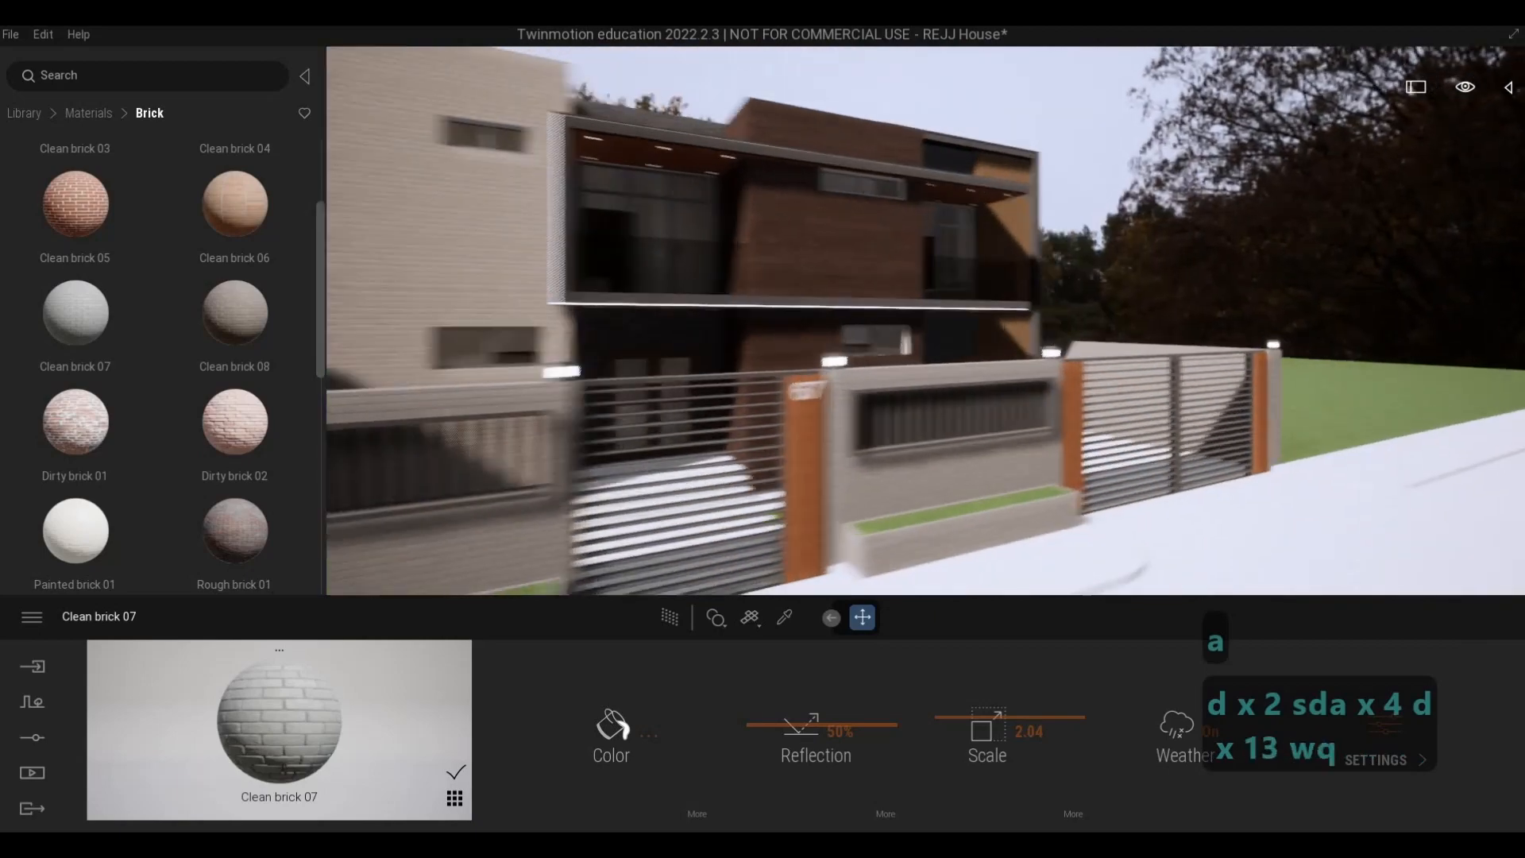
key("s")
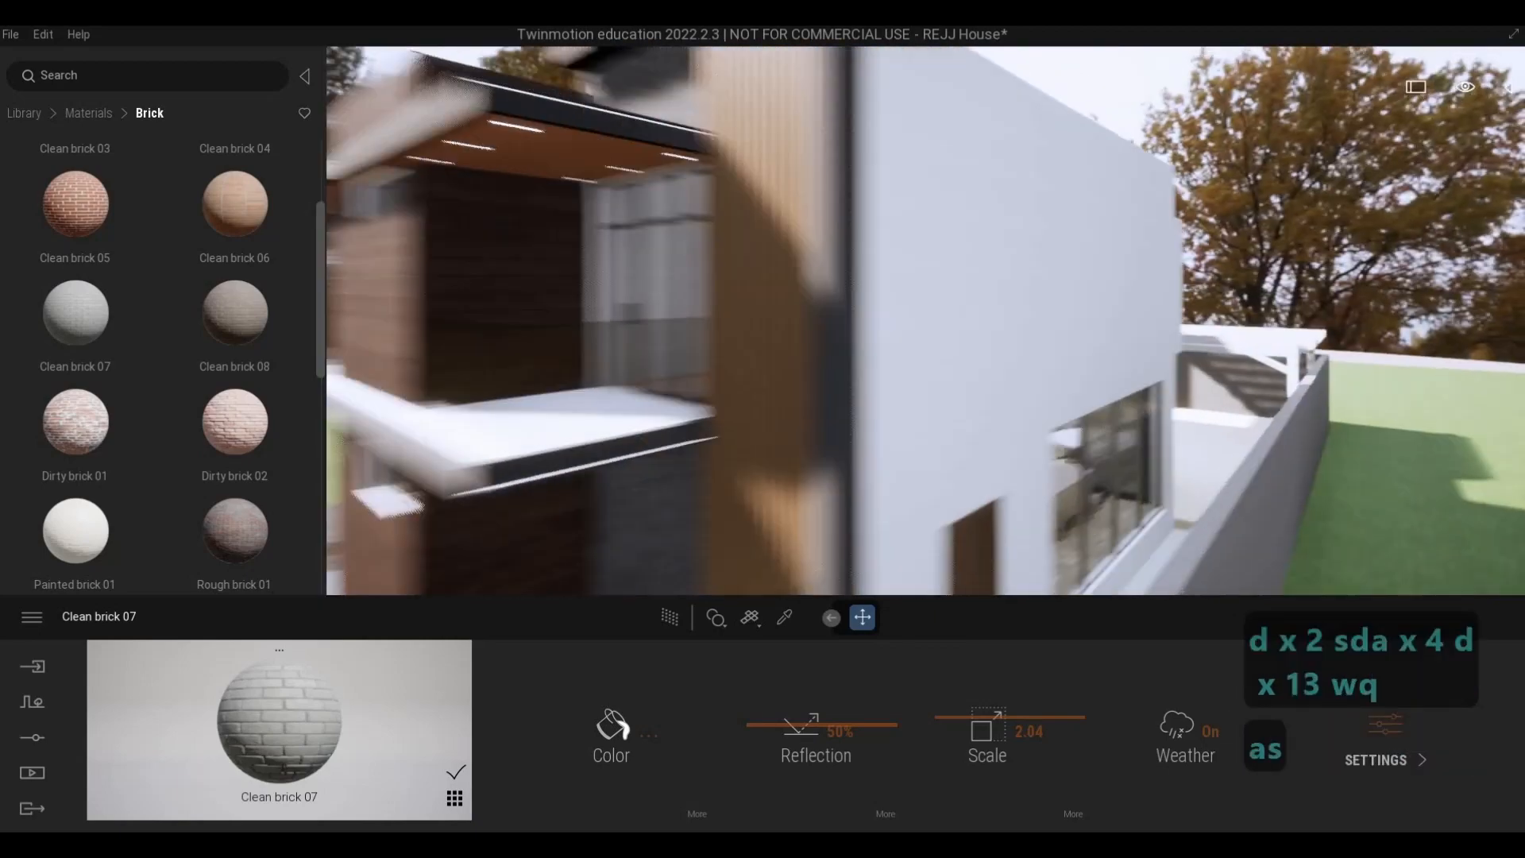
key("d")
key("w")
key("a")
key("a")
key("a")
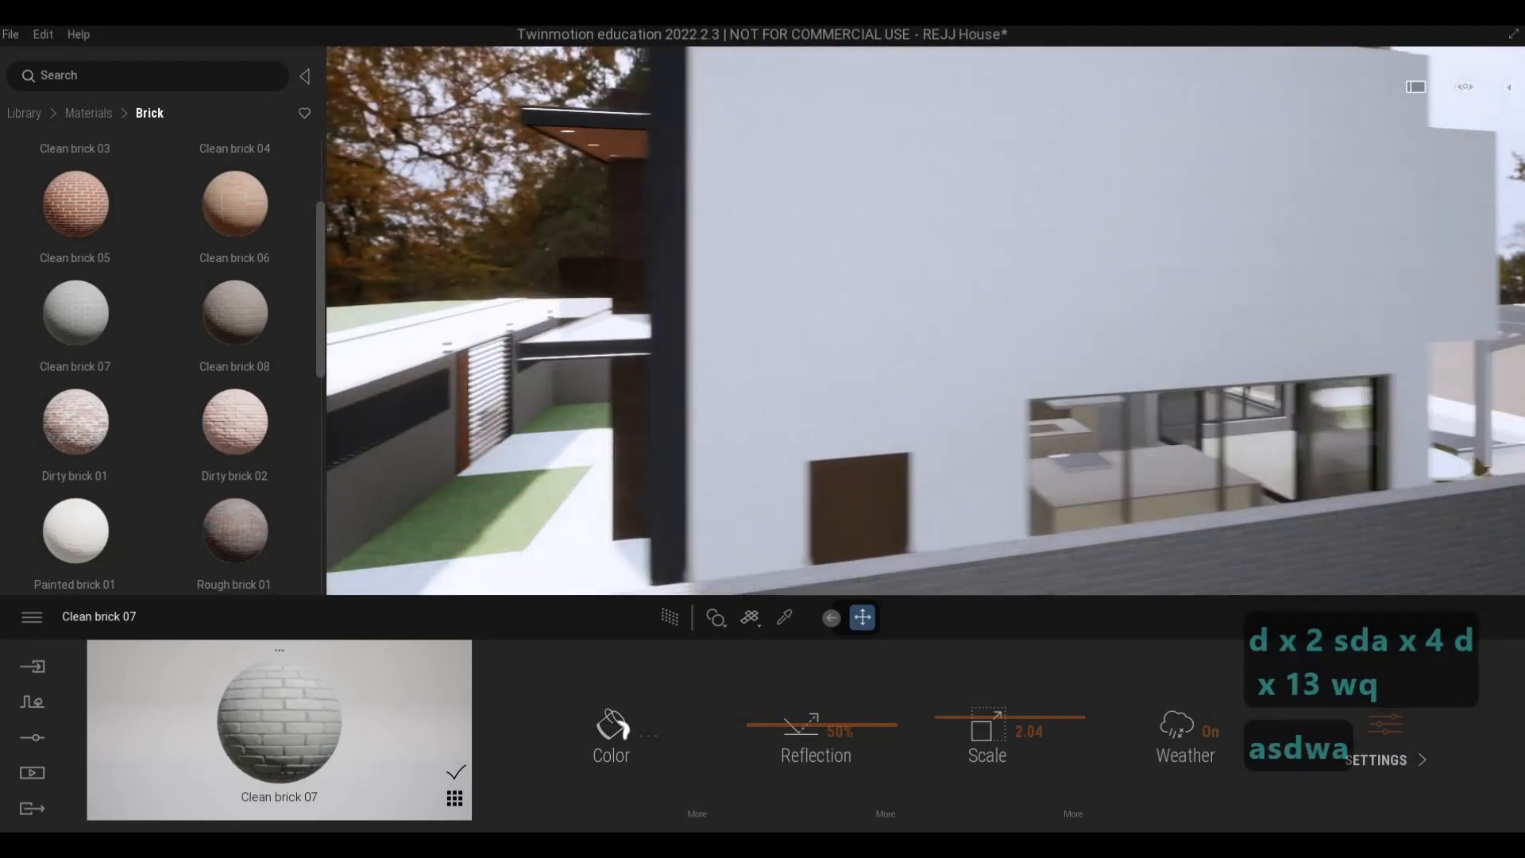
- Inspect the front facade, brick fence and planters from the street
key("a")
key("a")
key("a")
key("s")
key("e")
key("s")
key("s")
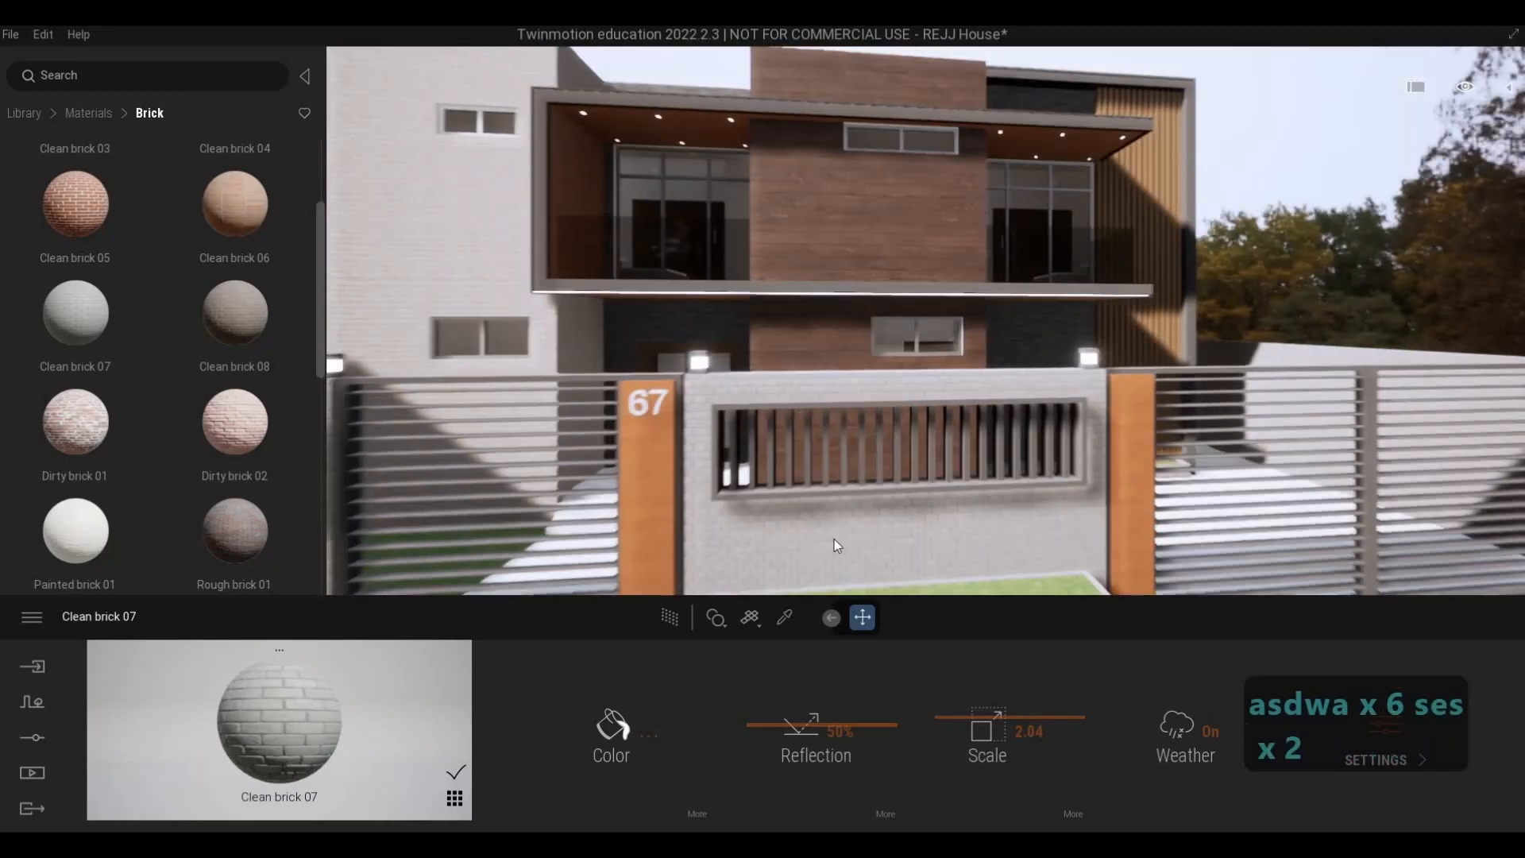
key("d")
key("d")
key("w")
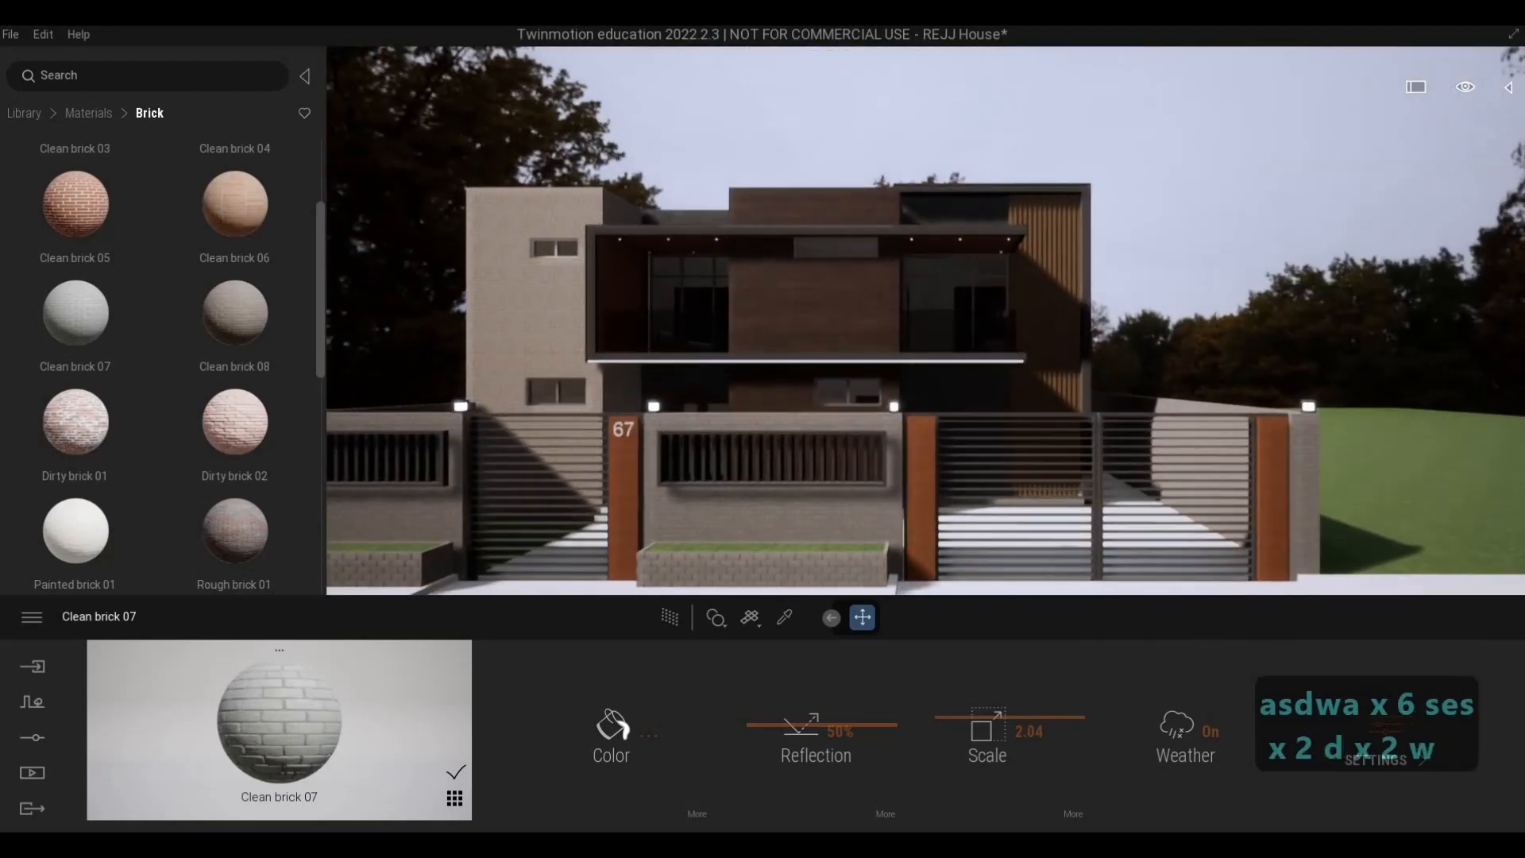
key("e")
key("a")
key("a")
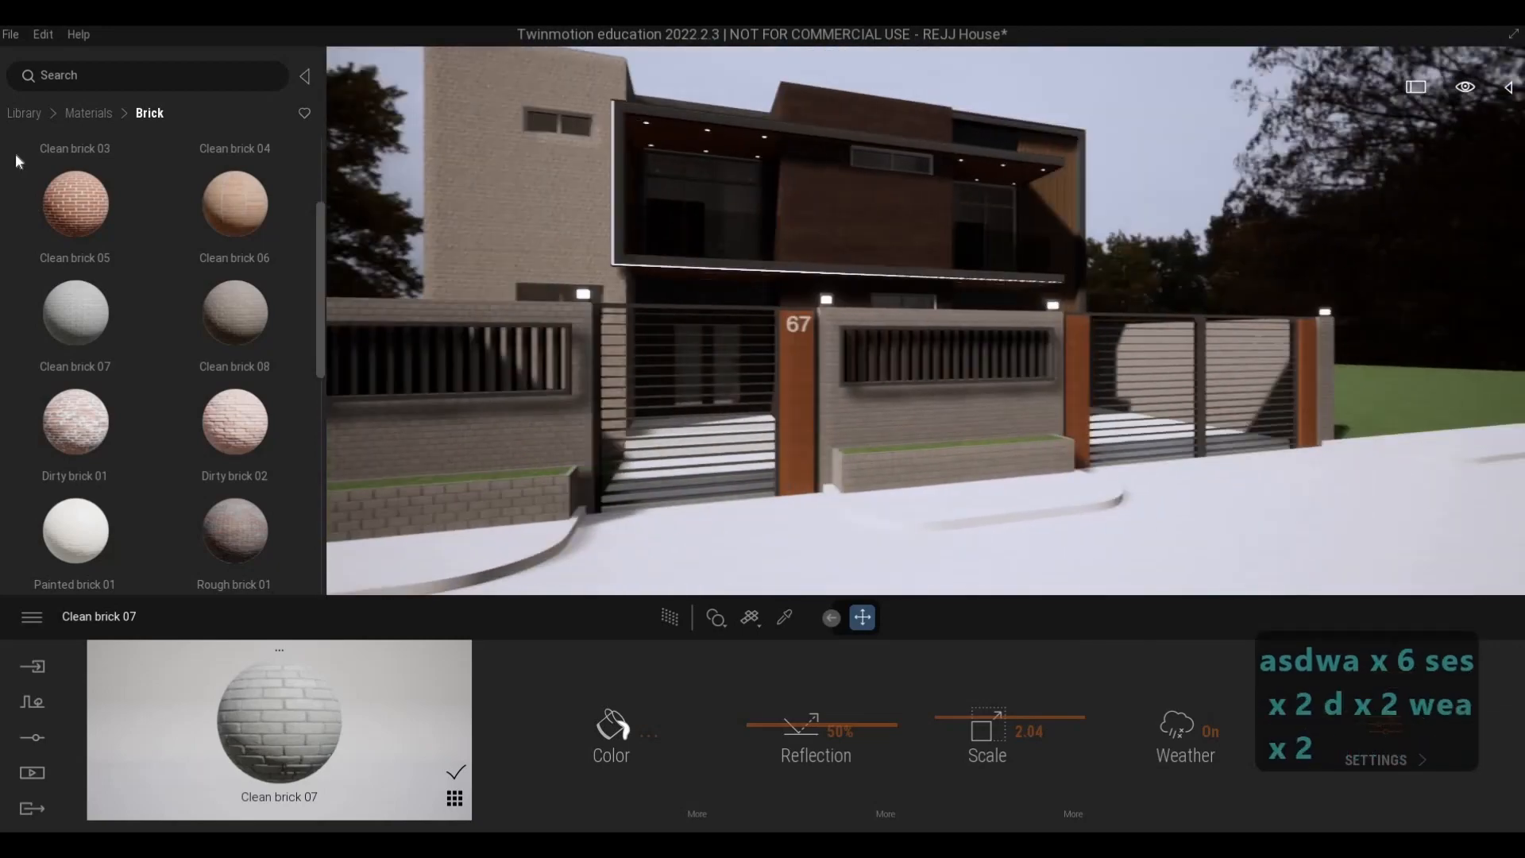
- Save the REJJ House scene
left_click(12, 36)
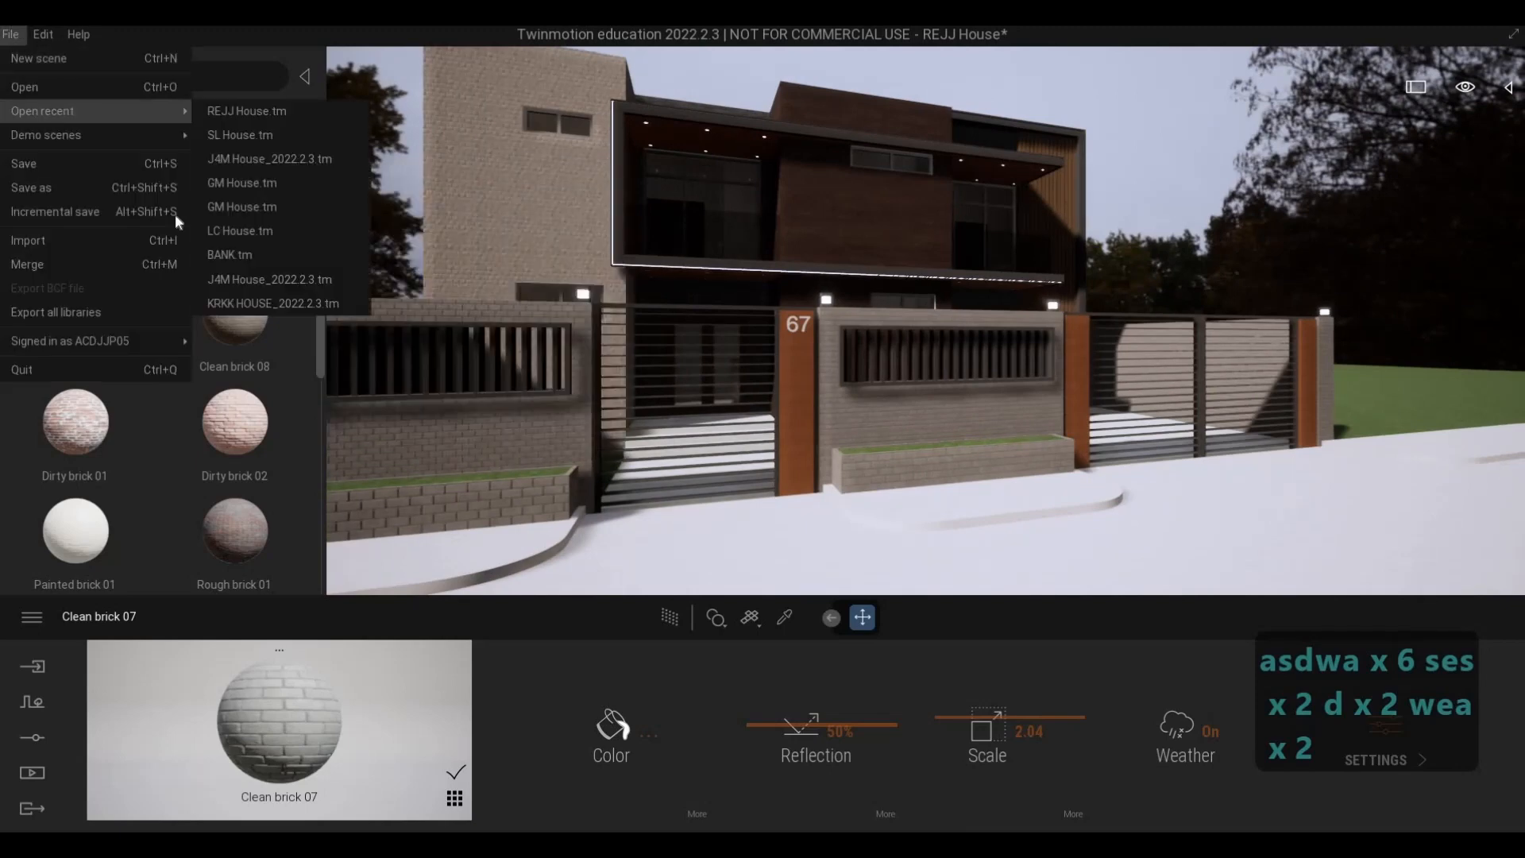
key("ctrl+s")
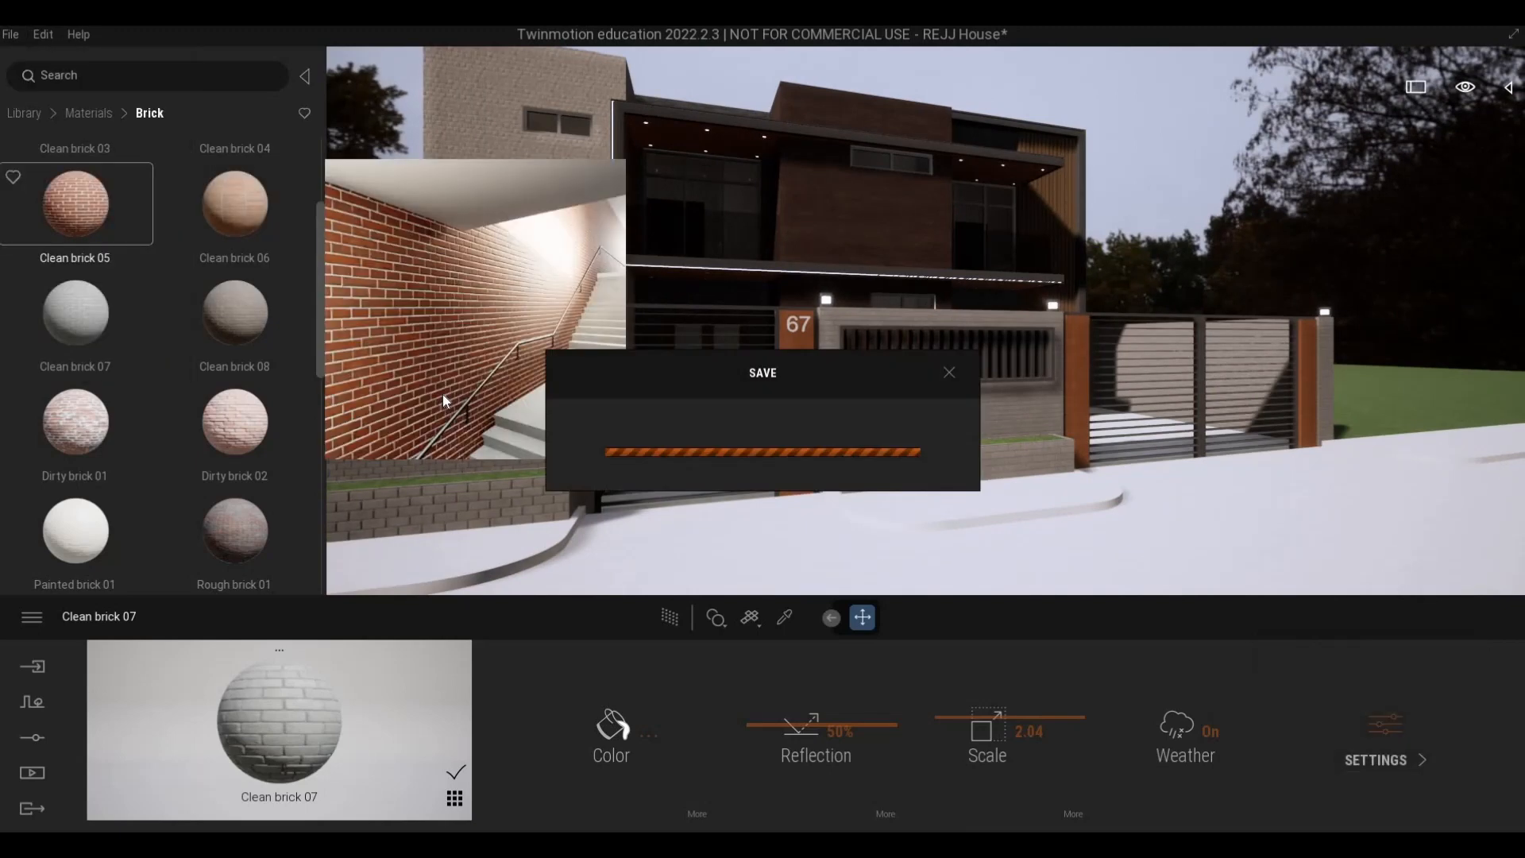
key("F1")
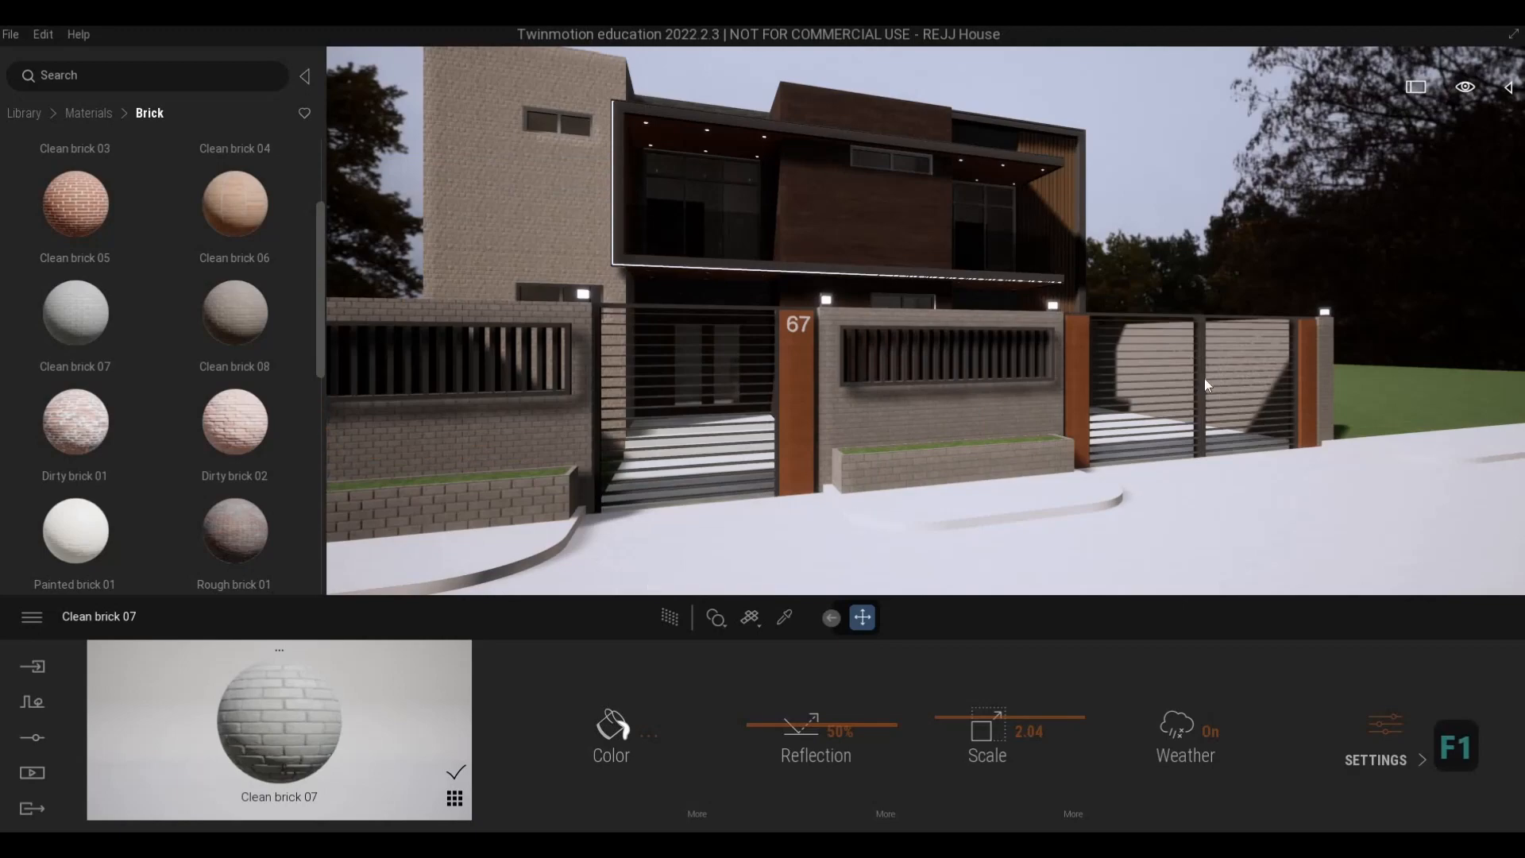
- Apply the Brushed aluminium 01 metal material to the house number 67 on the gate post
key("a")
key("w")
key("w")
key("d")
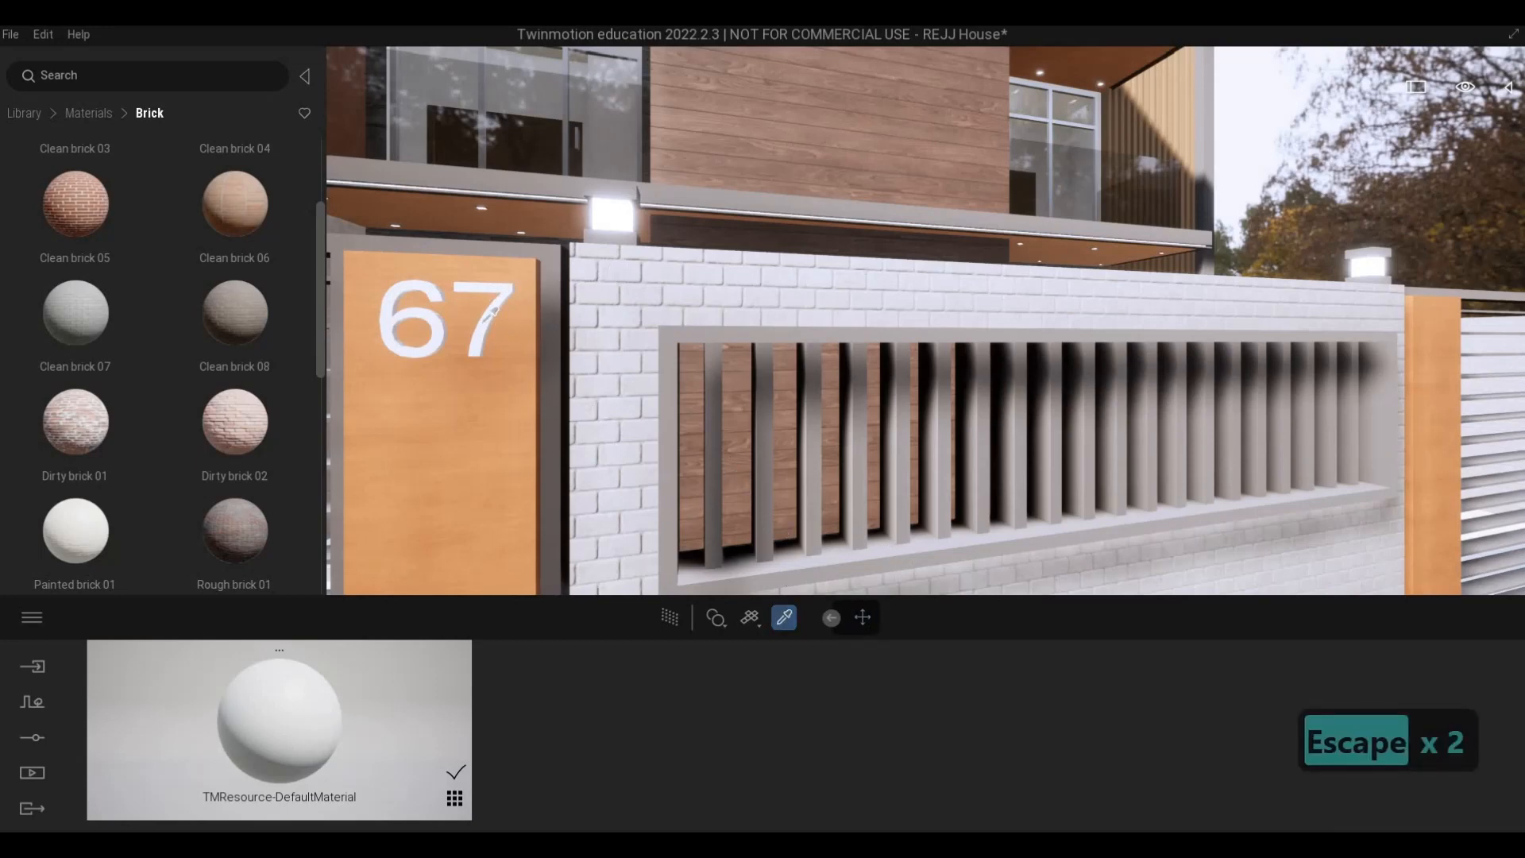
key("a")
key("w")
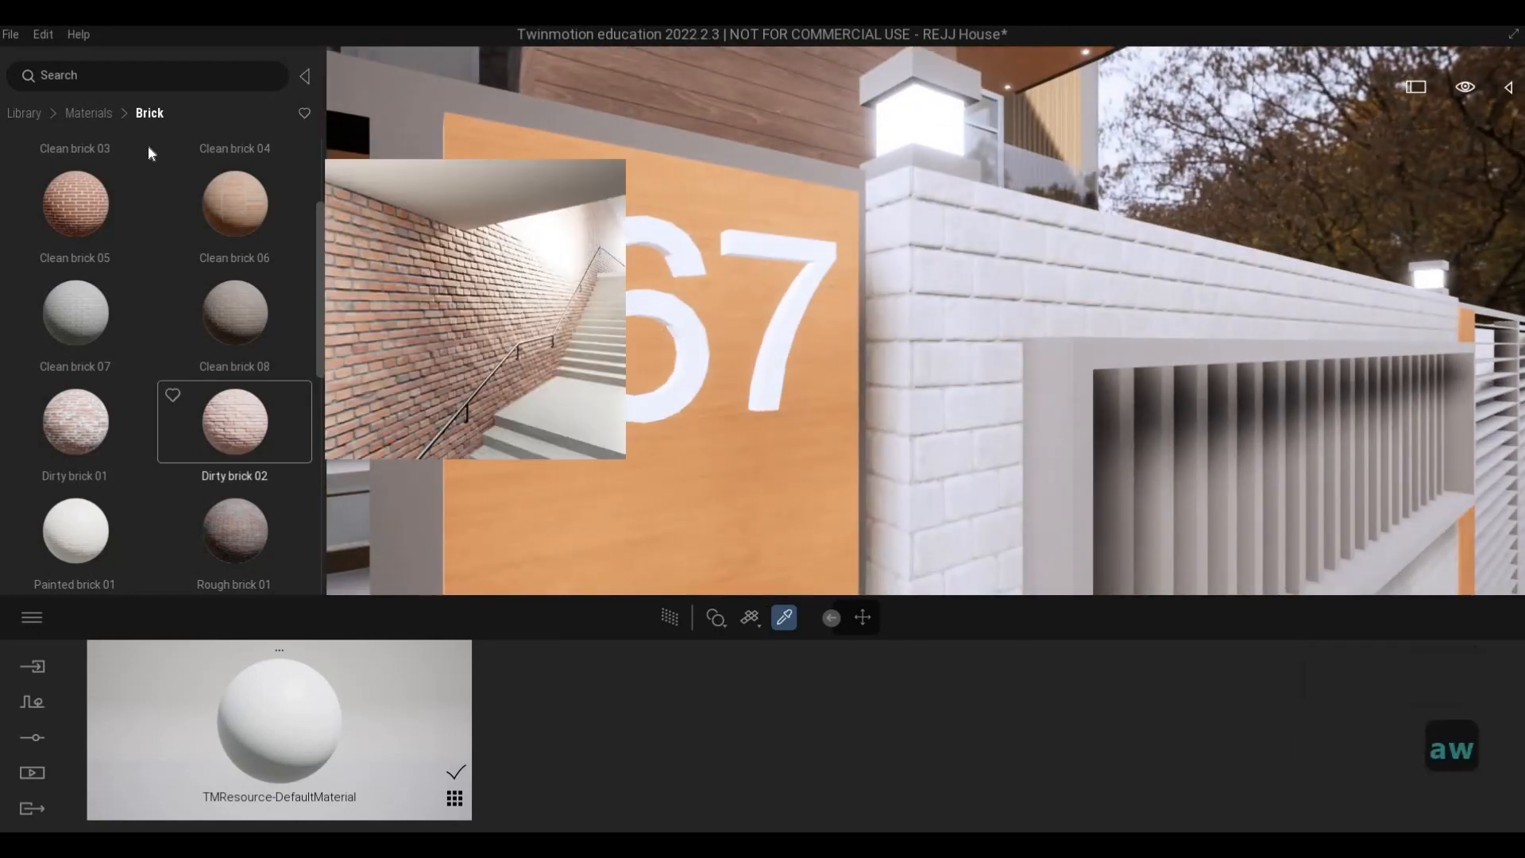
left_click(36, 110)
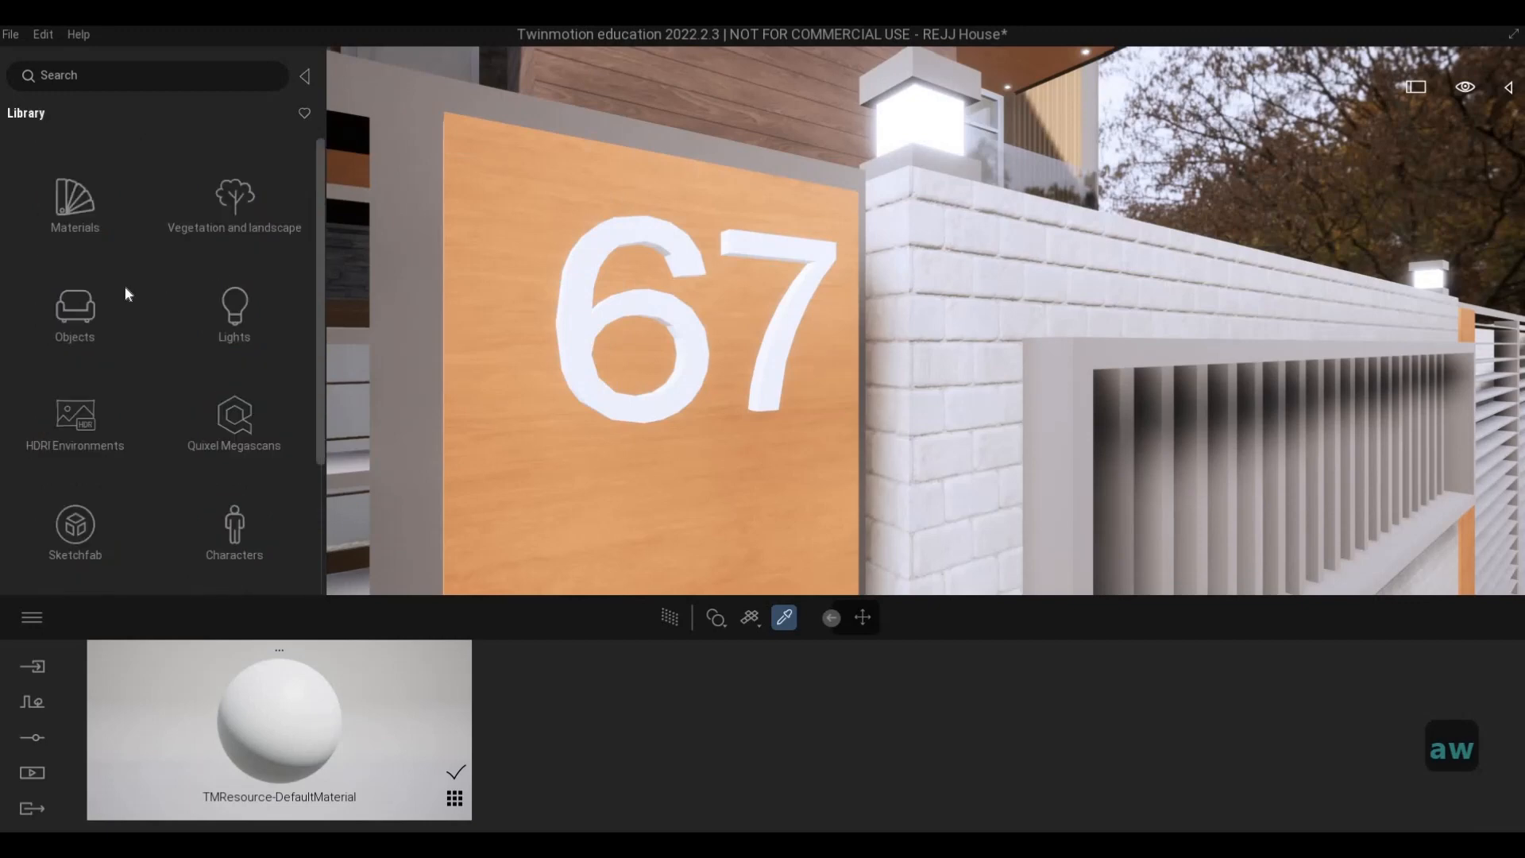
left_click(75, 205)
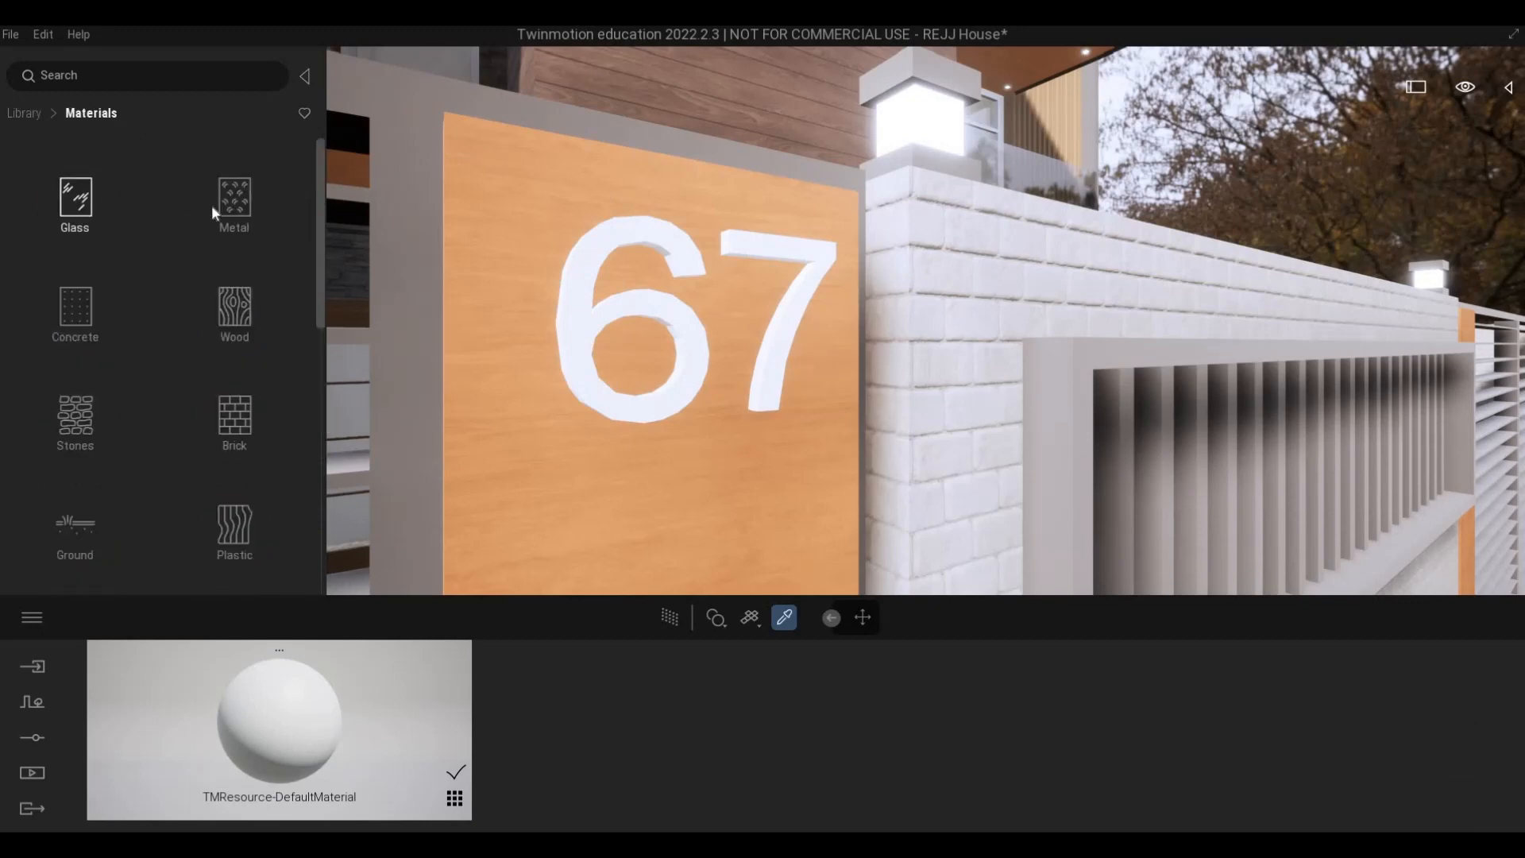
left_click(212, 205)
left_click_drag(637, 291, 623, 310)
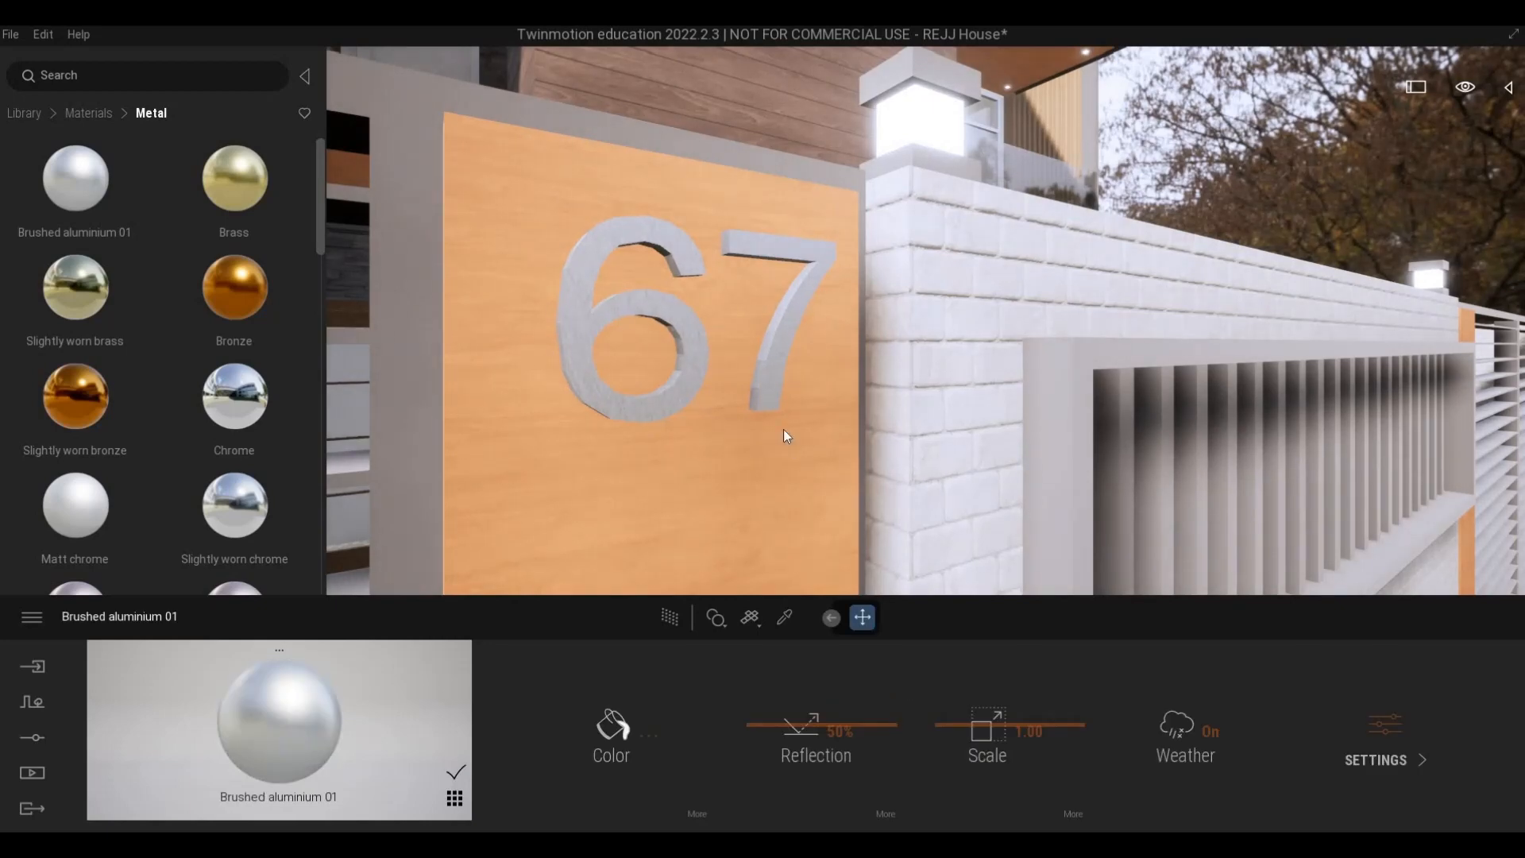
- Set the house number's Brushed aluminium 01 color to dark grey 363636
key("s")
left_click(641, 741)
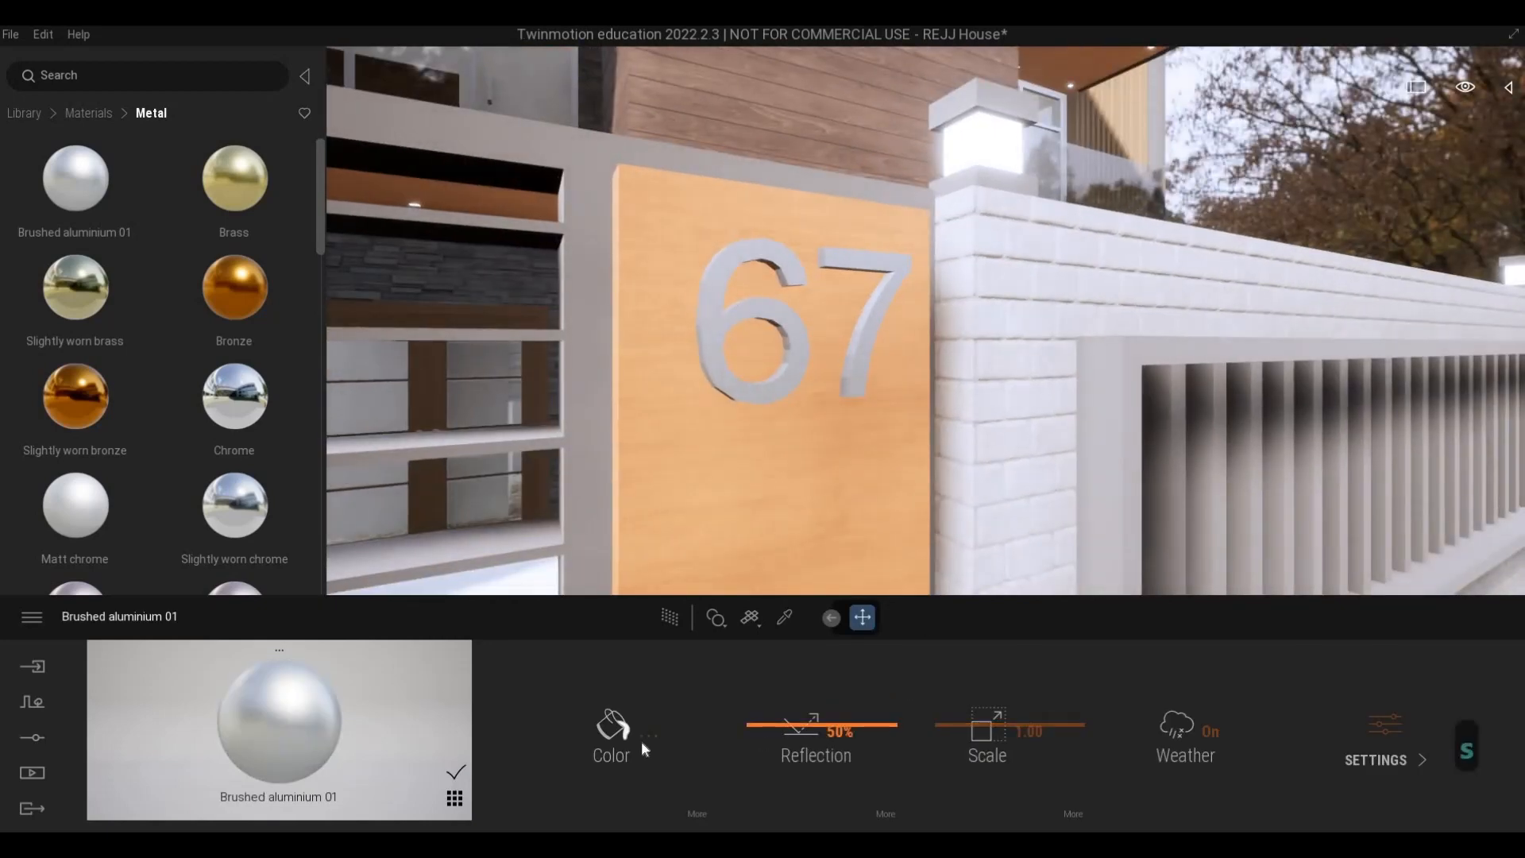
left_click_drag(731, 479, 731, 508)
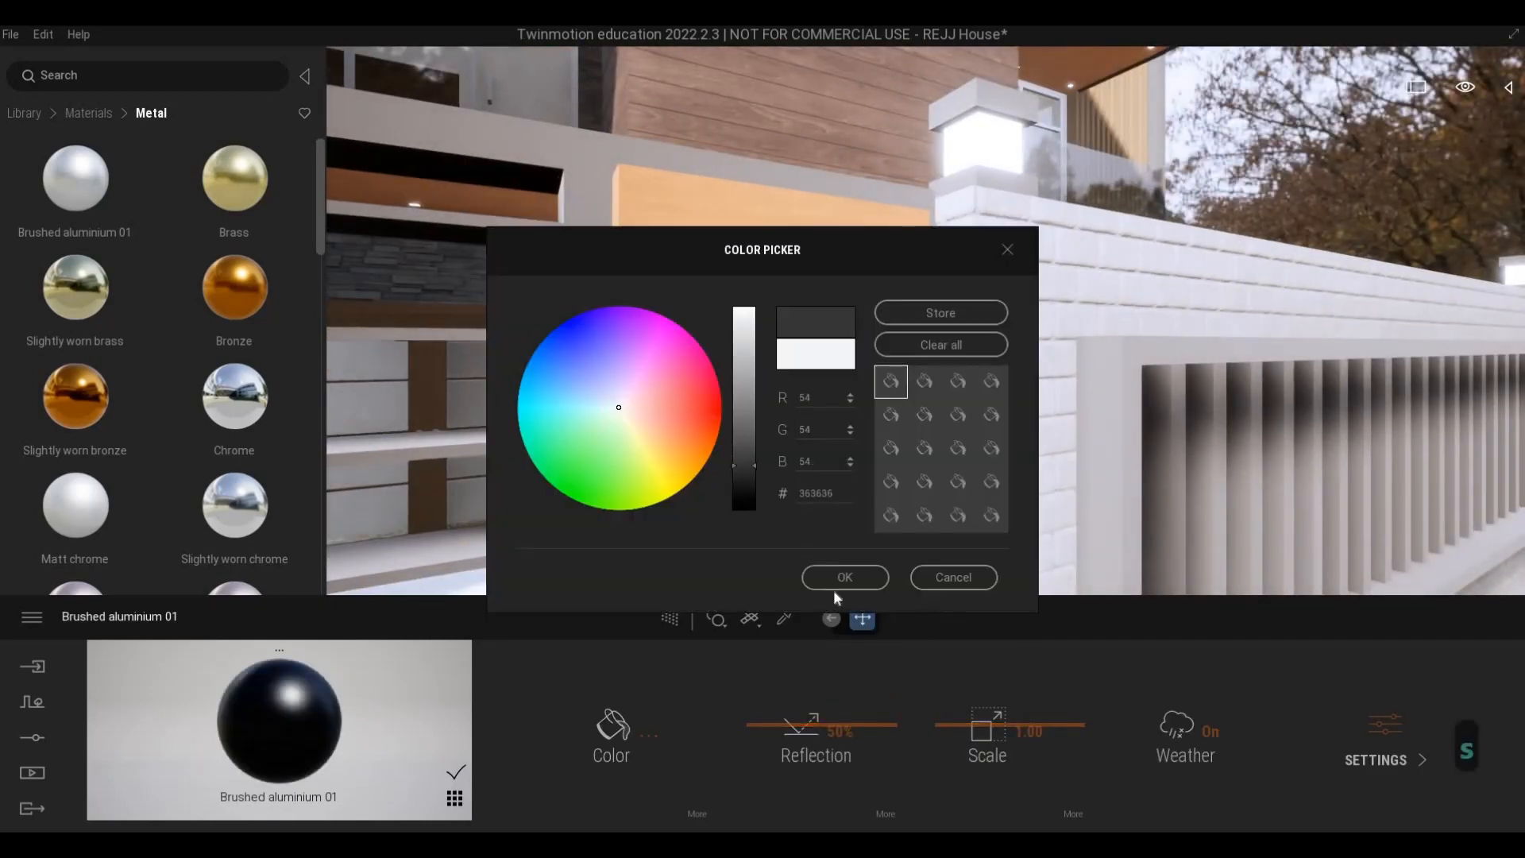
left_click(845, 578)
- Examine the house number and front fence from across the street
key("q")
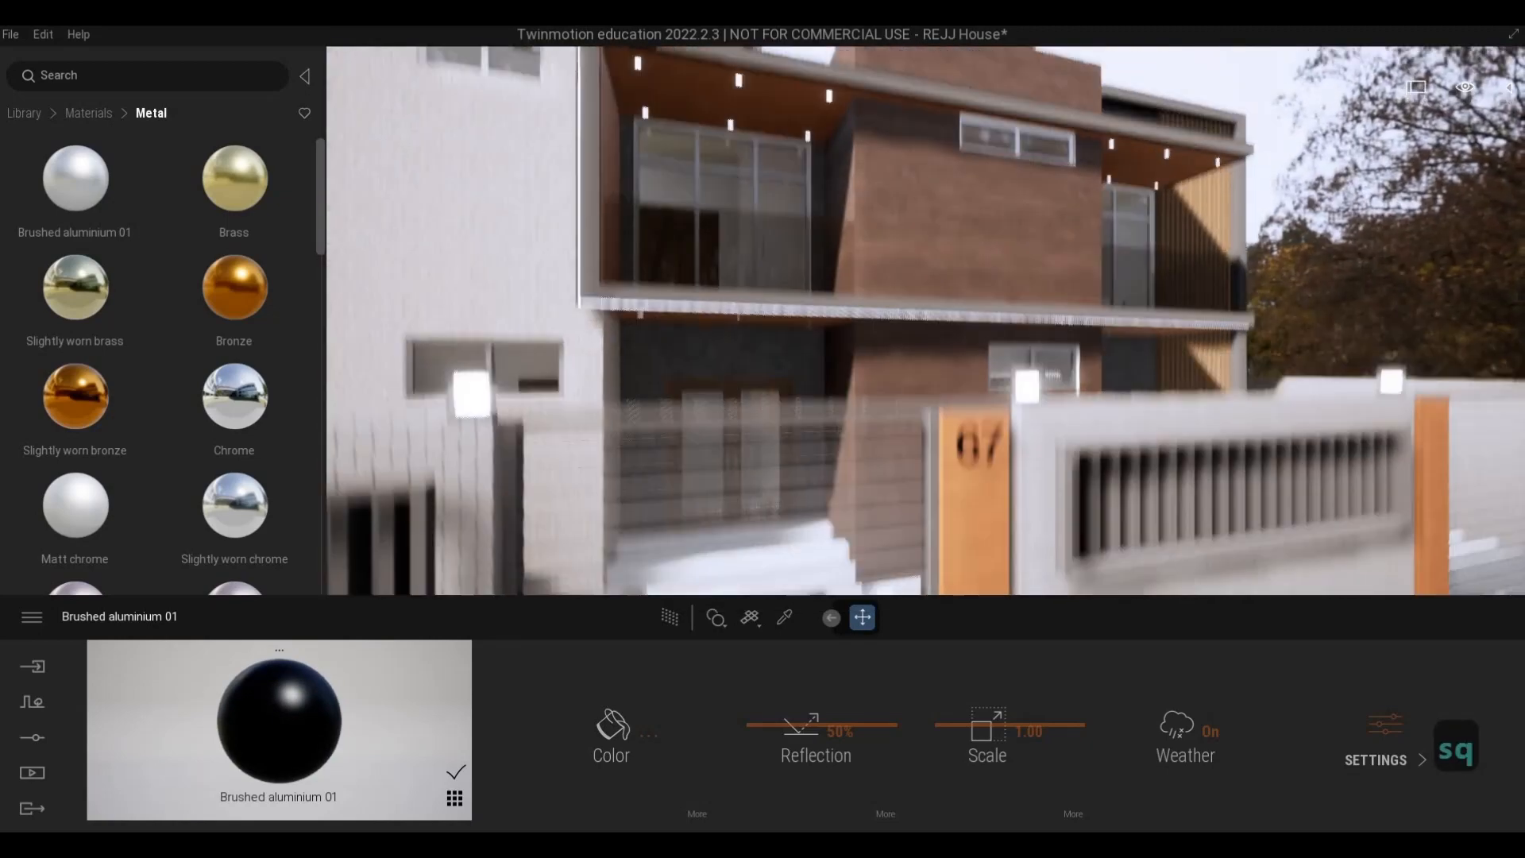
key("s")
key("e")
key("s")
key("d")
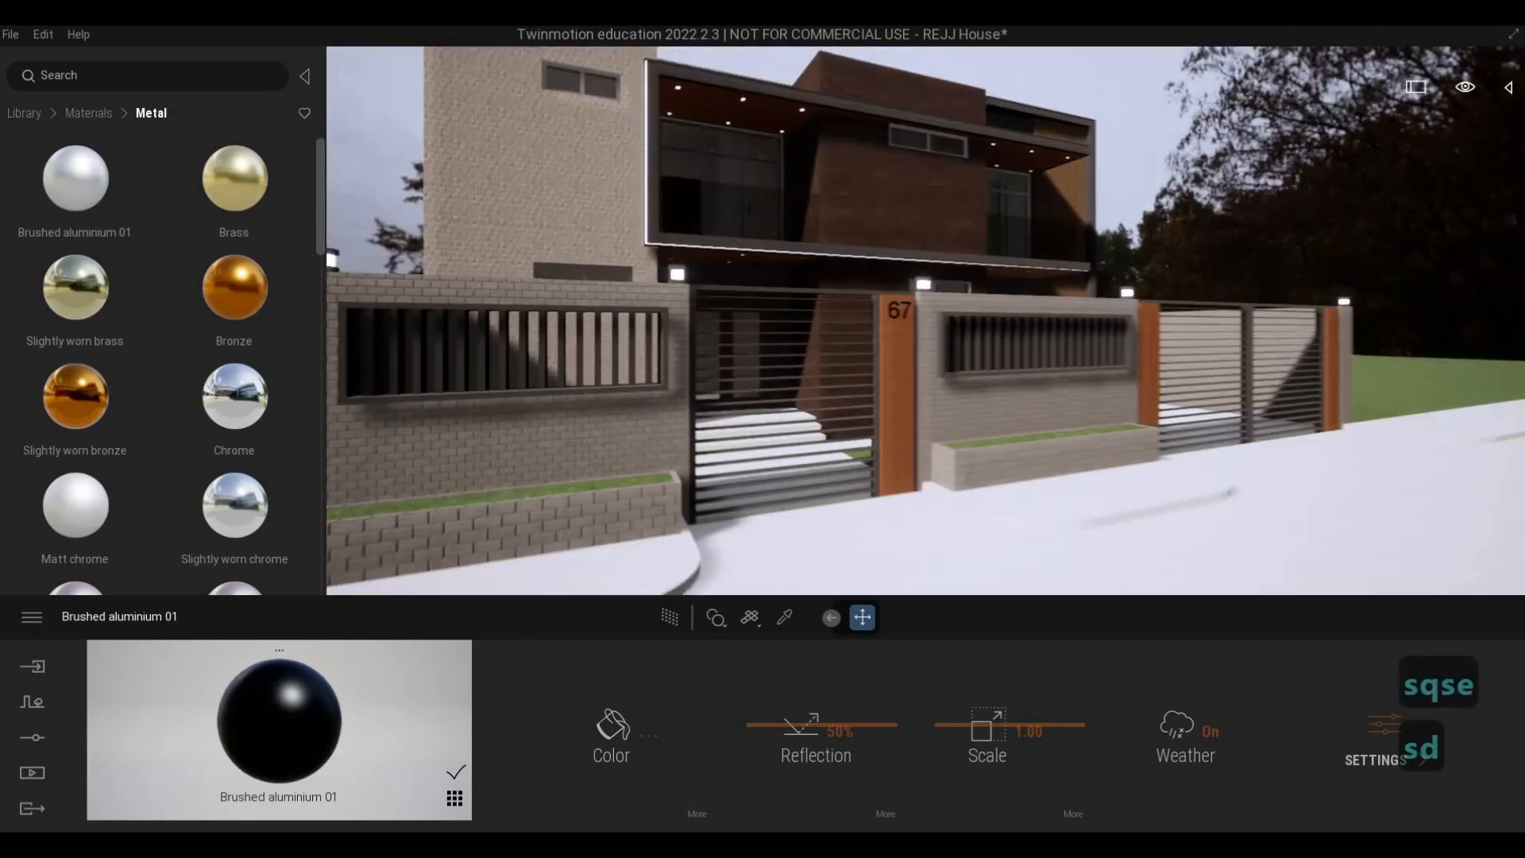
key("e")
key("s")
key("q")
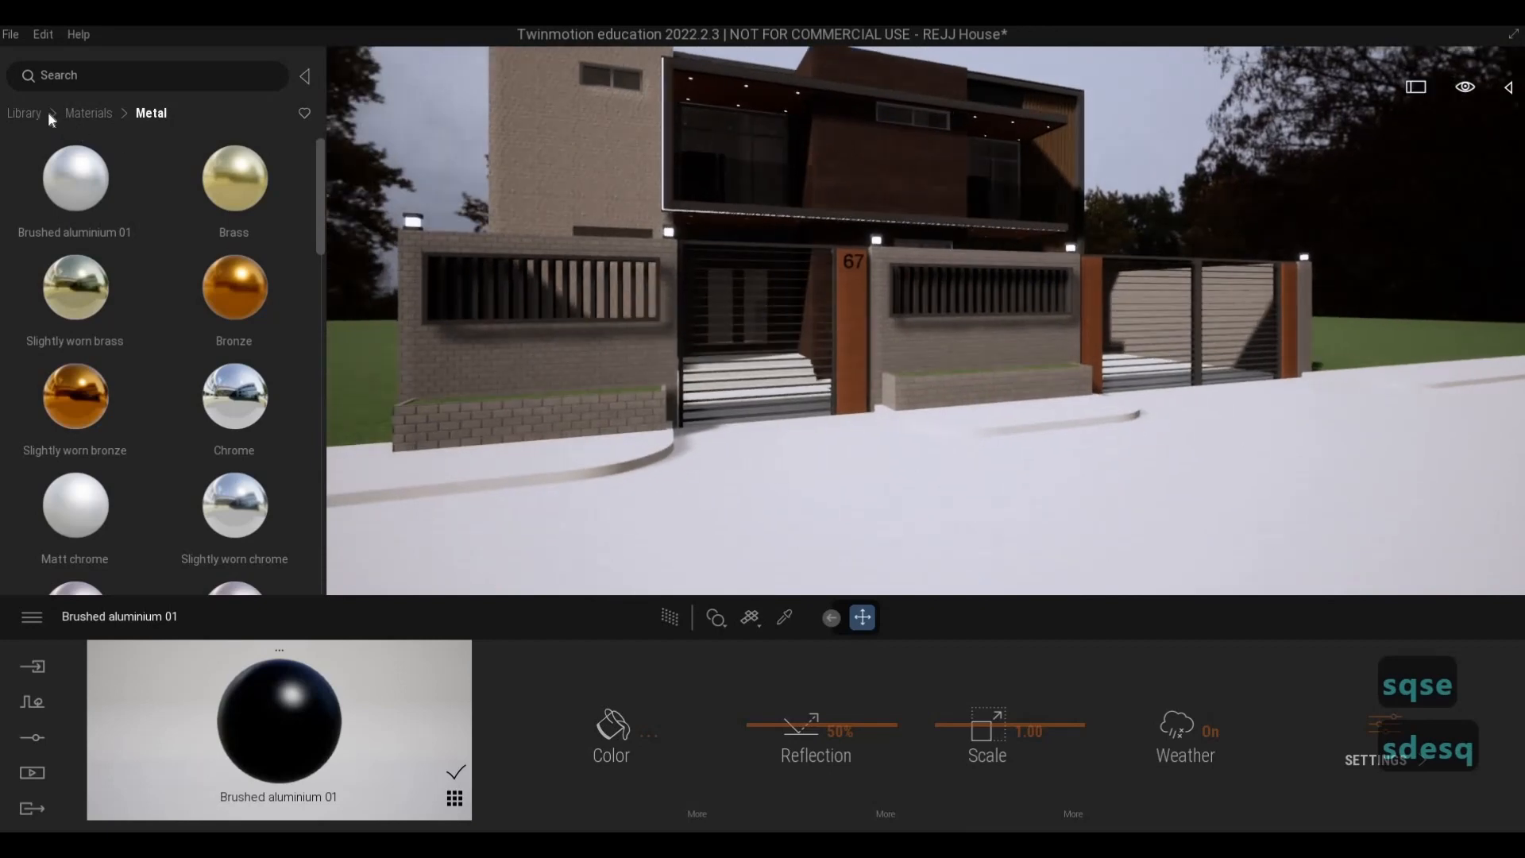
- Apply the man-made ground material Asphalt 6 to the street in front of the house
left_click(77, 115)
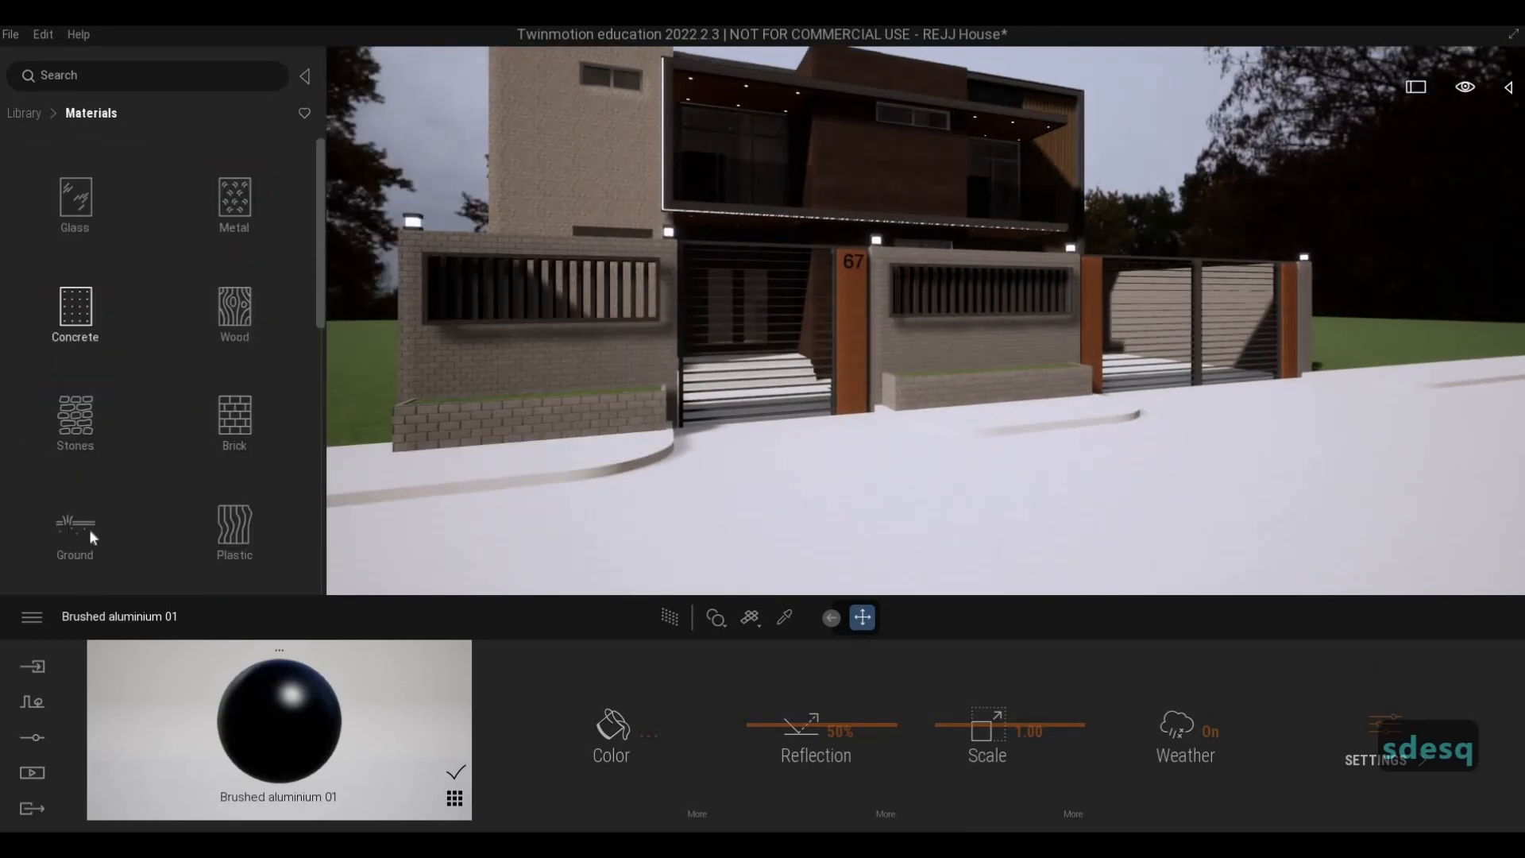
left_click(75, 203)
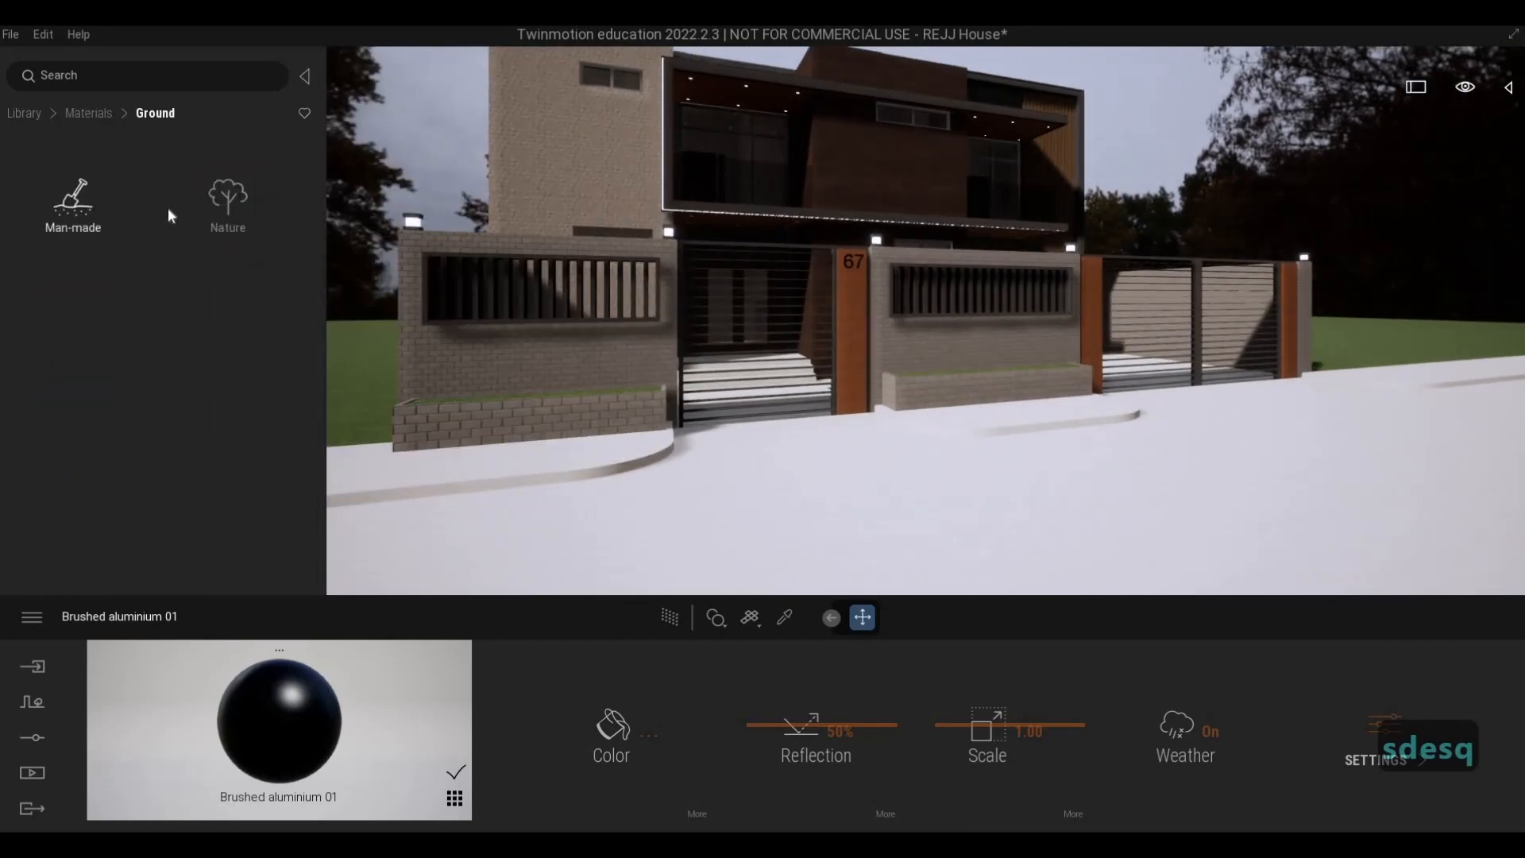
scroll(177, 317, "down", 1)
scroll(177, 330, "down", 5)
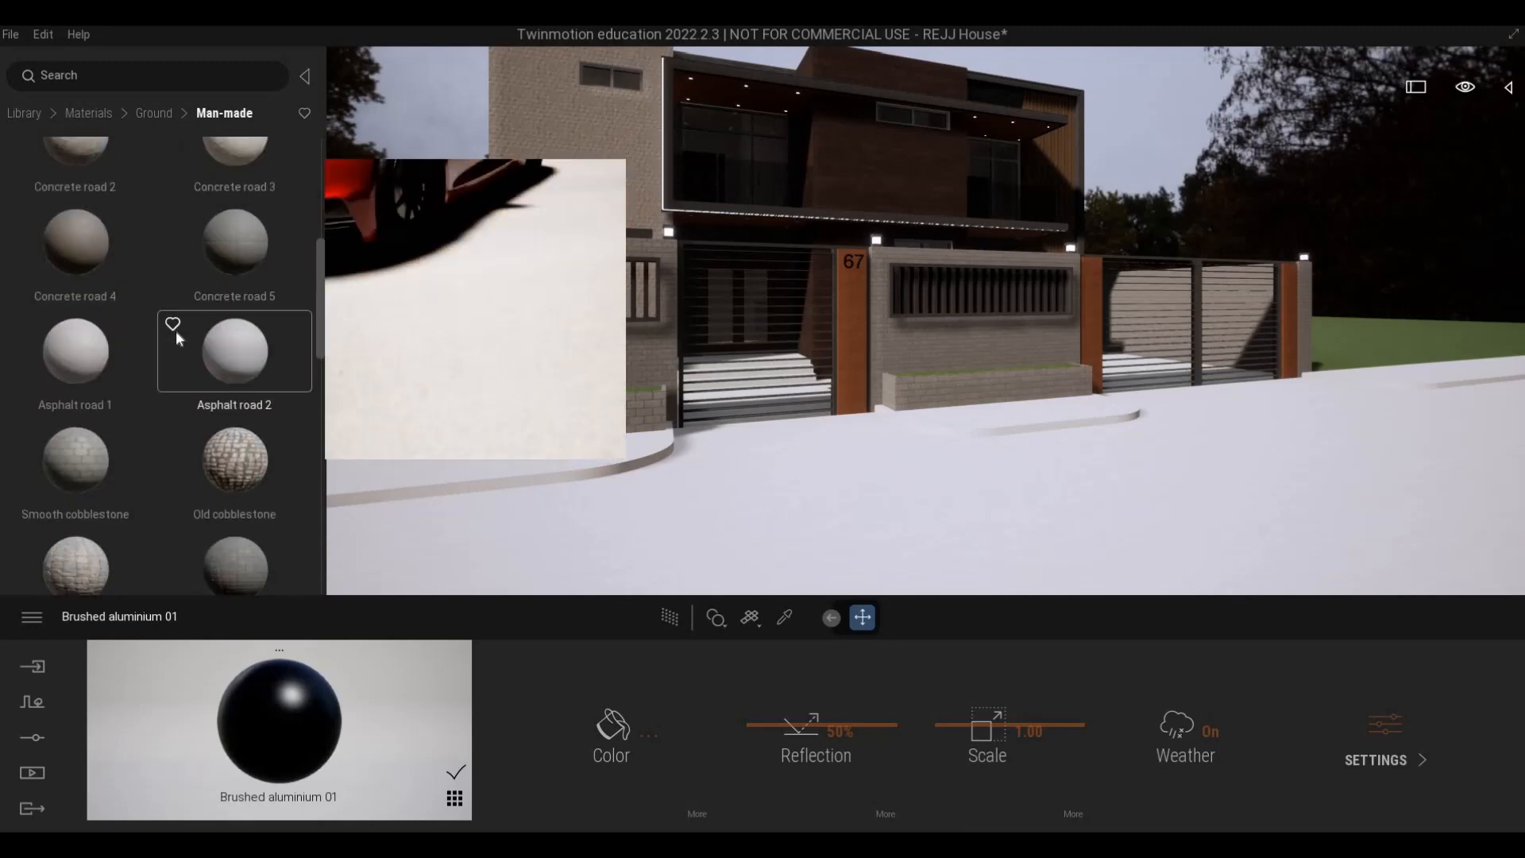
scroll(164, 356, "down", 3)
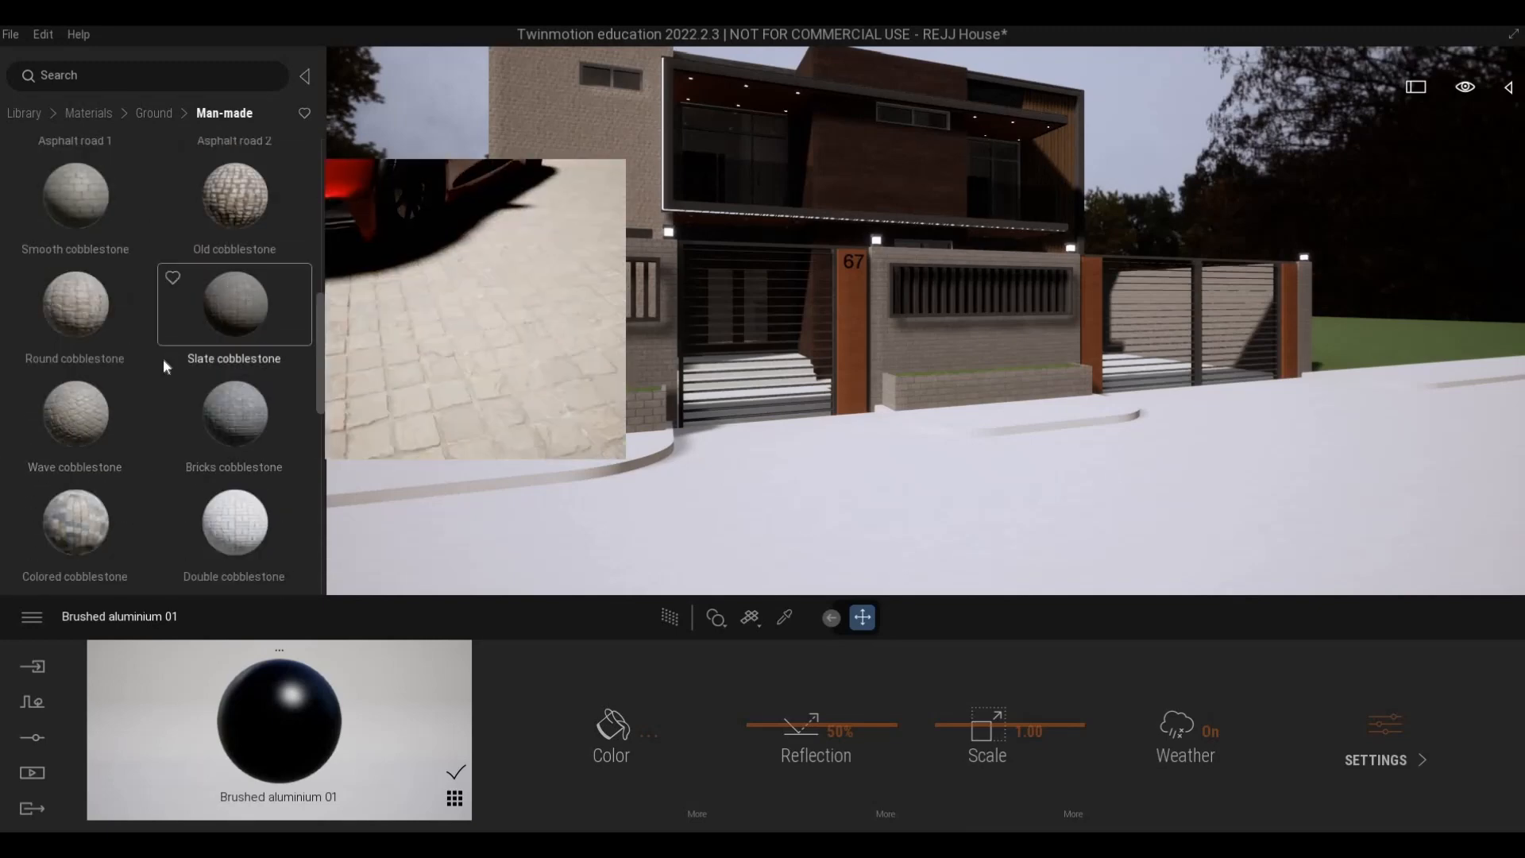
scroll(83, 499, "down", 4)
left_click_drag(88, 462, 745, 522)
scroll(137, 434, "down", 6)
left_click_drag(79, 465, 168, 386)
scroll(169, 386, "up", 7)
scroll(168, 384, "up", 8)
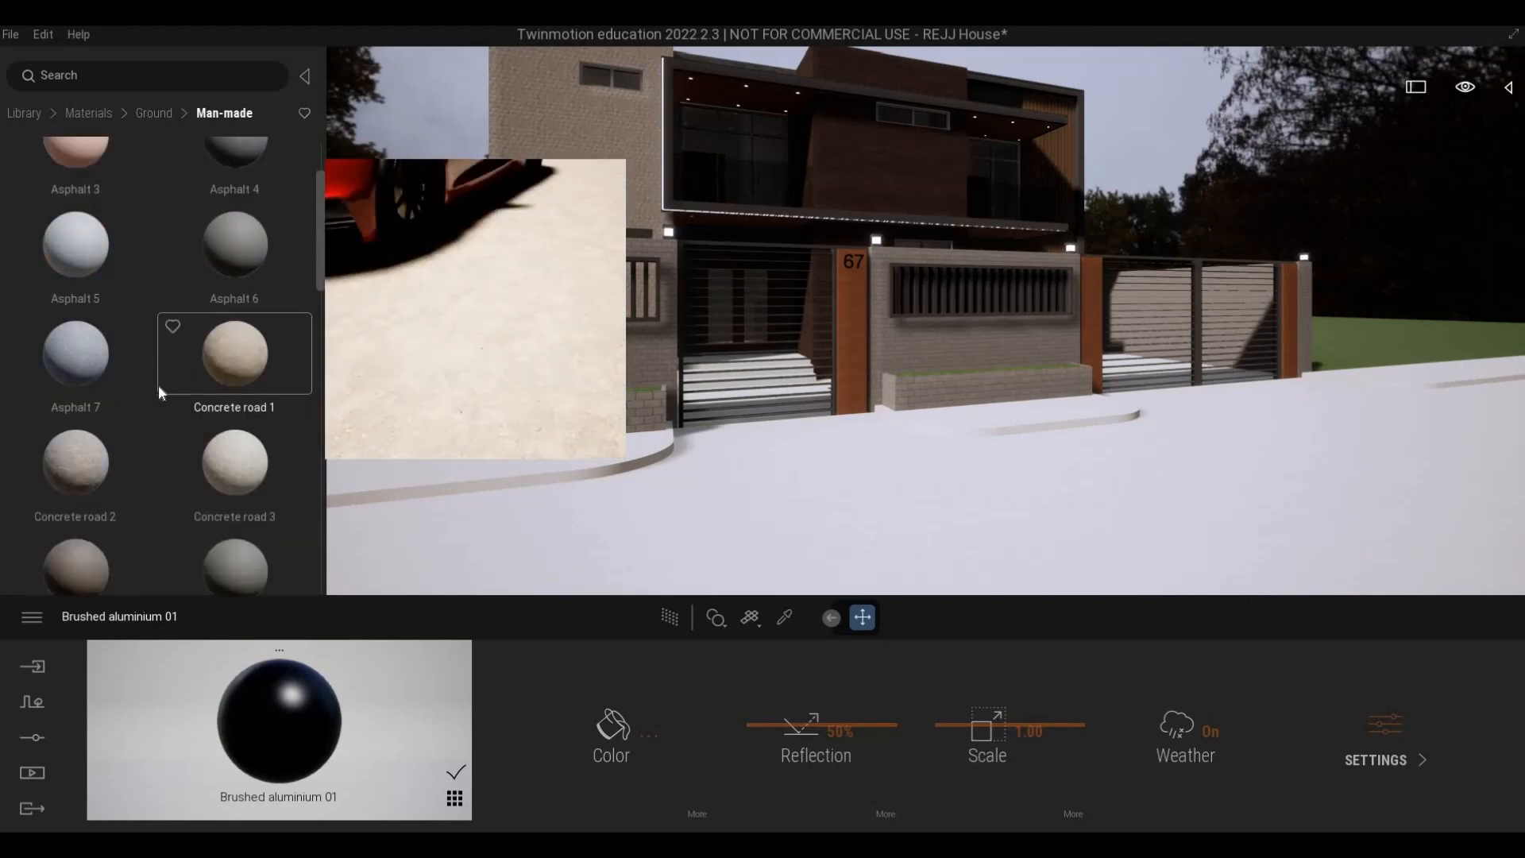
scroll(156, 386, "up", 2)
scroll(87, 556, "down", 1)
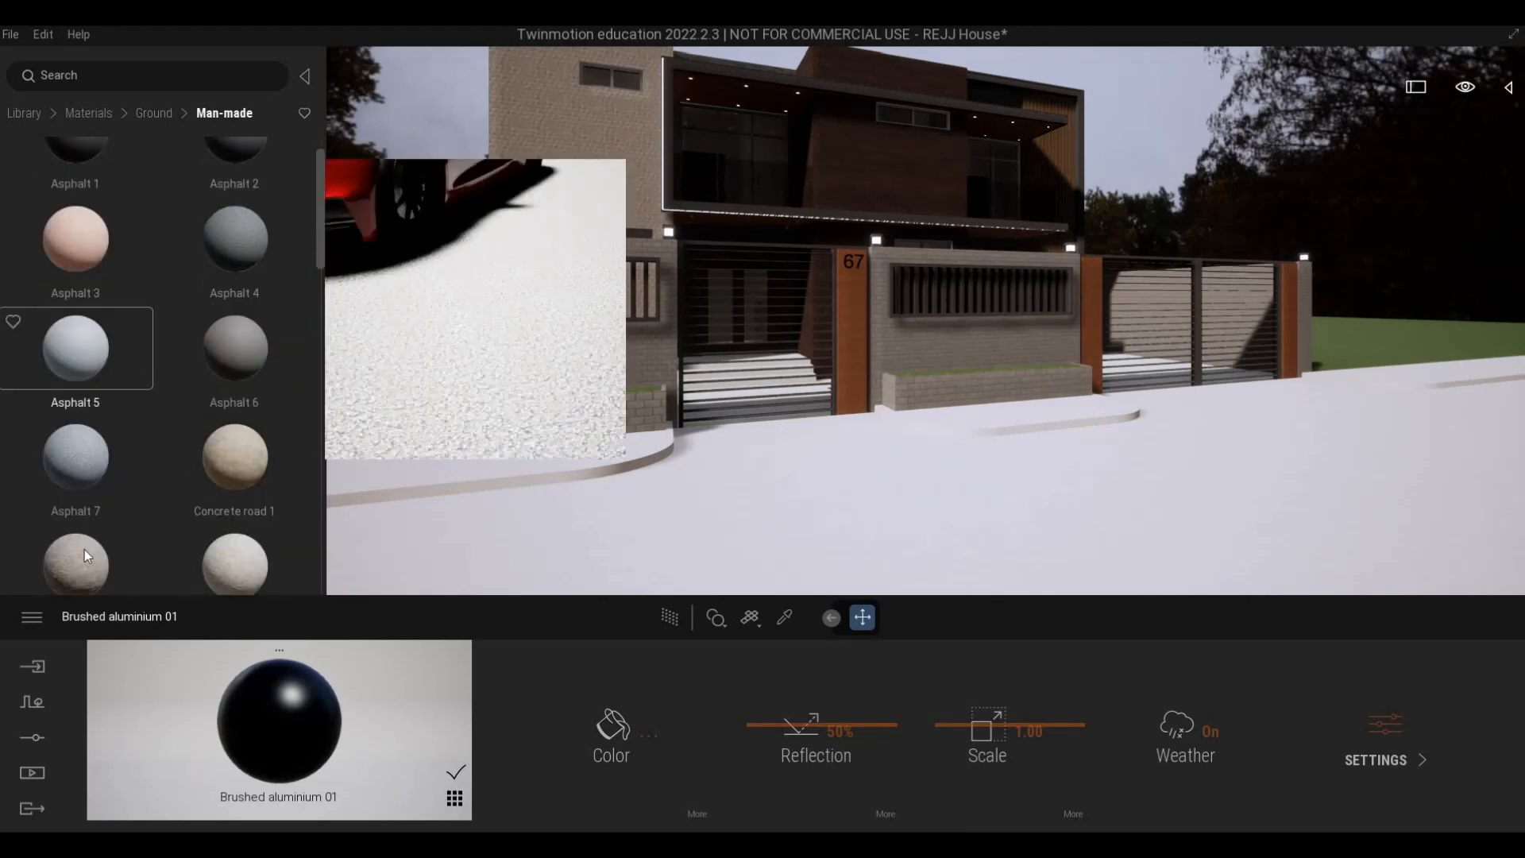
scroll(172, 347, "down", 1)
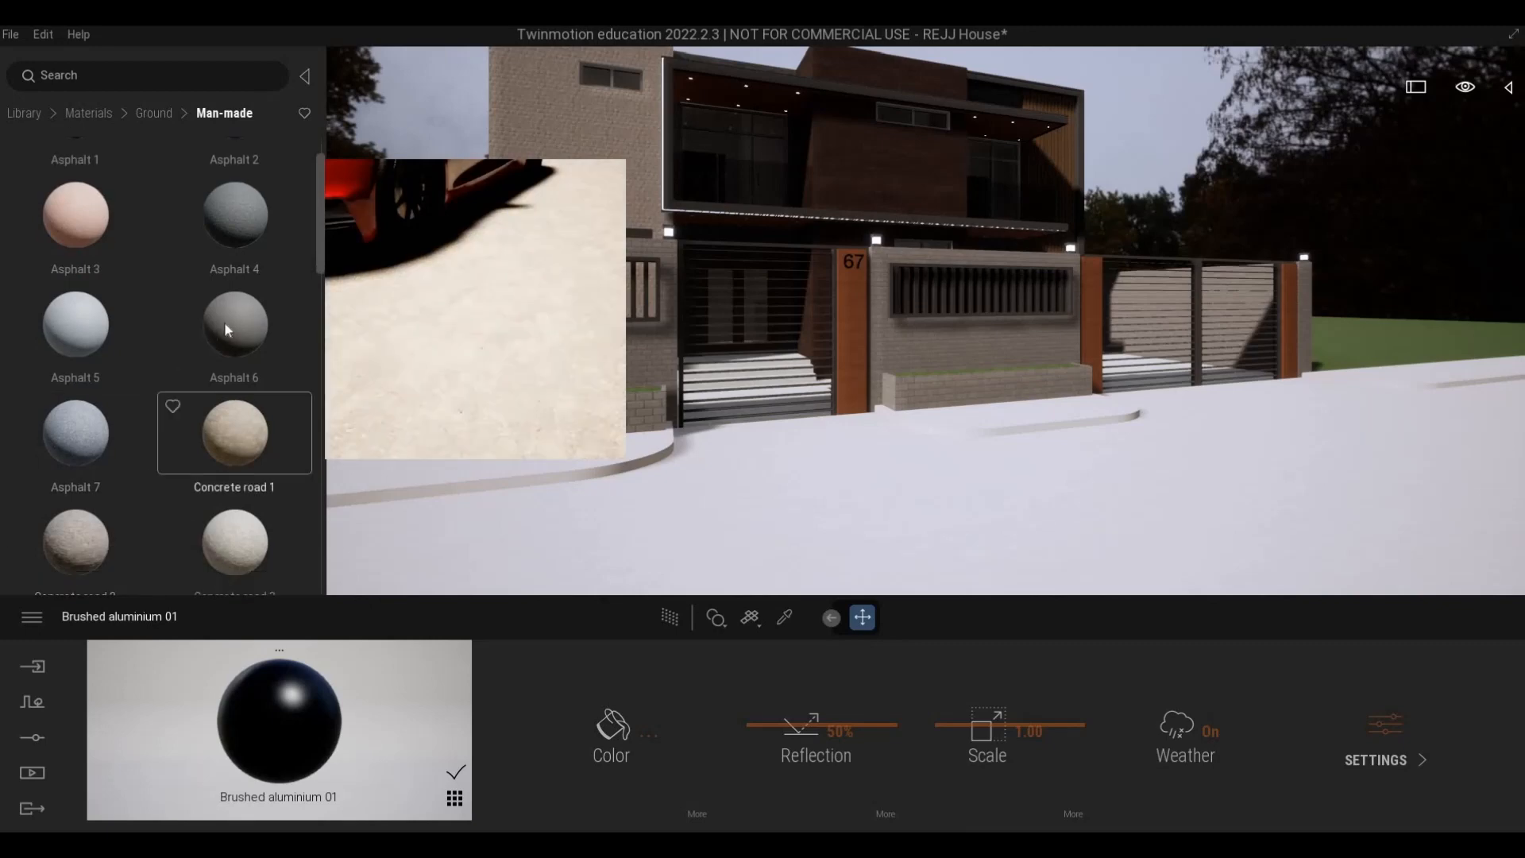
left_click_drag(224, 322, 723, 504)
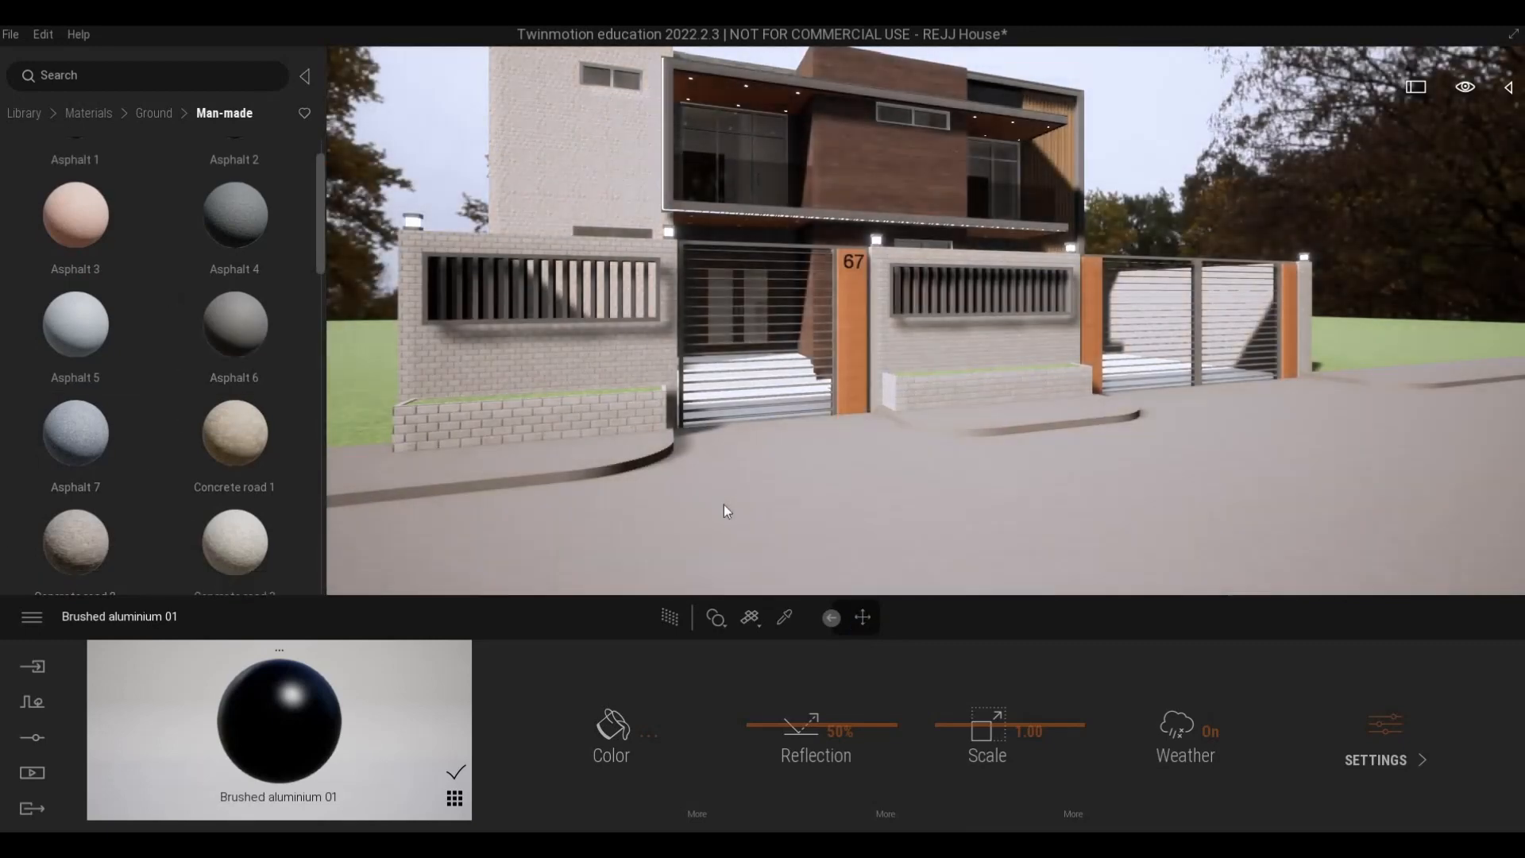
- Inspect the asphalt surface along the street up to the far sidewalk
key("s")
key("e")
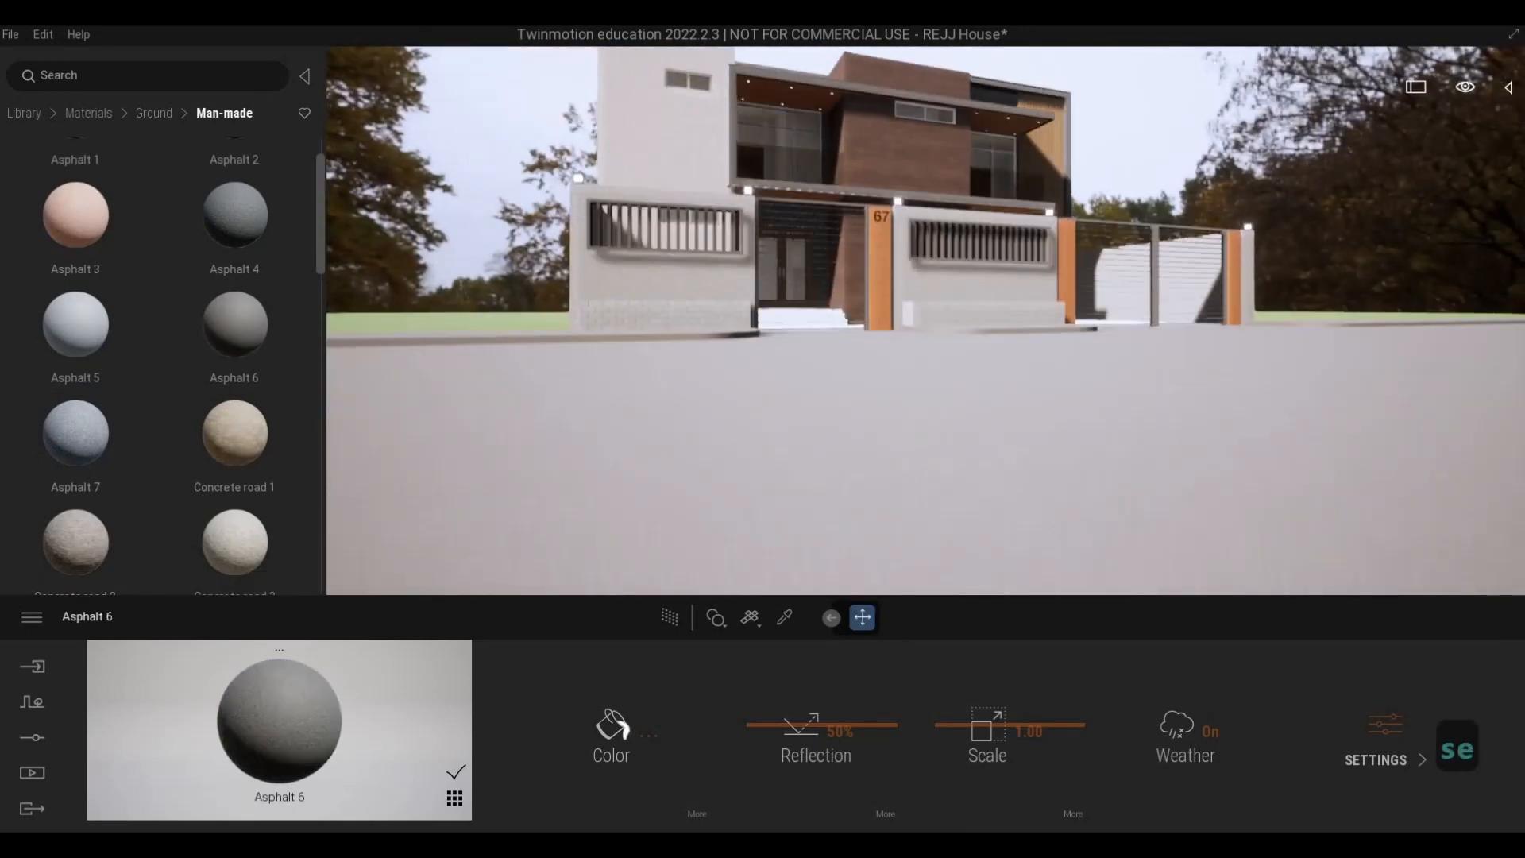
key("d")
key("q")
key("d")
key("q")
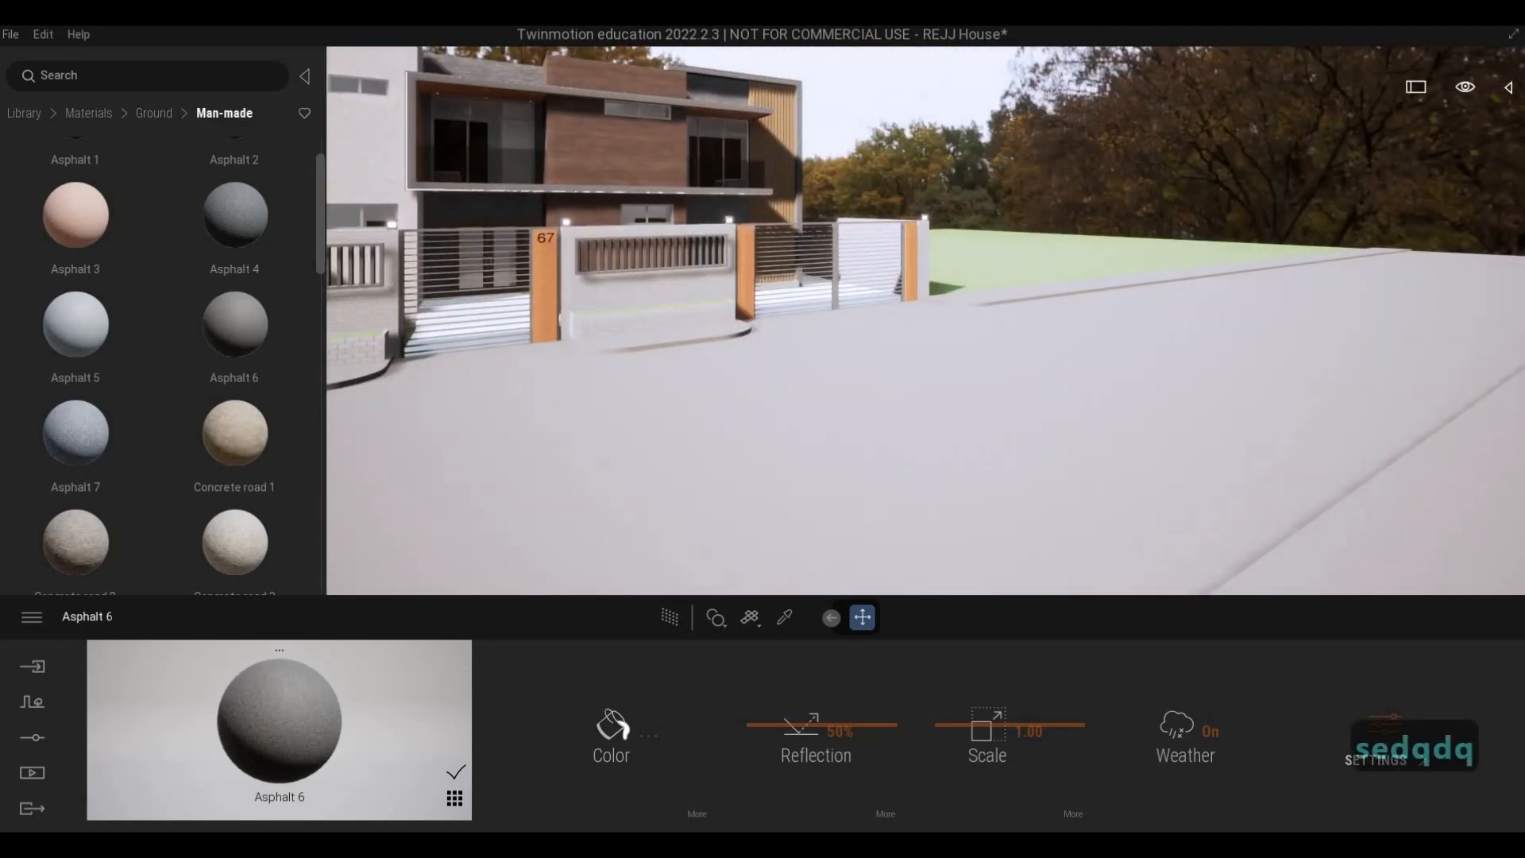
- Examine the curb and sidewalk at the brick planter, and compare their surface with the street
key("a")
key("w")
key("w")
key("w")
key("w")
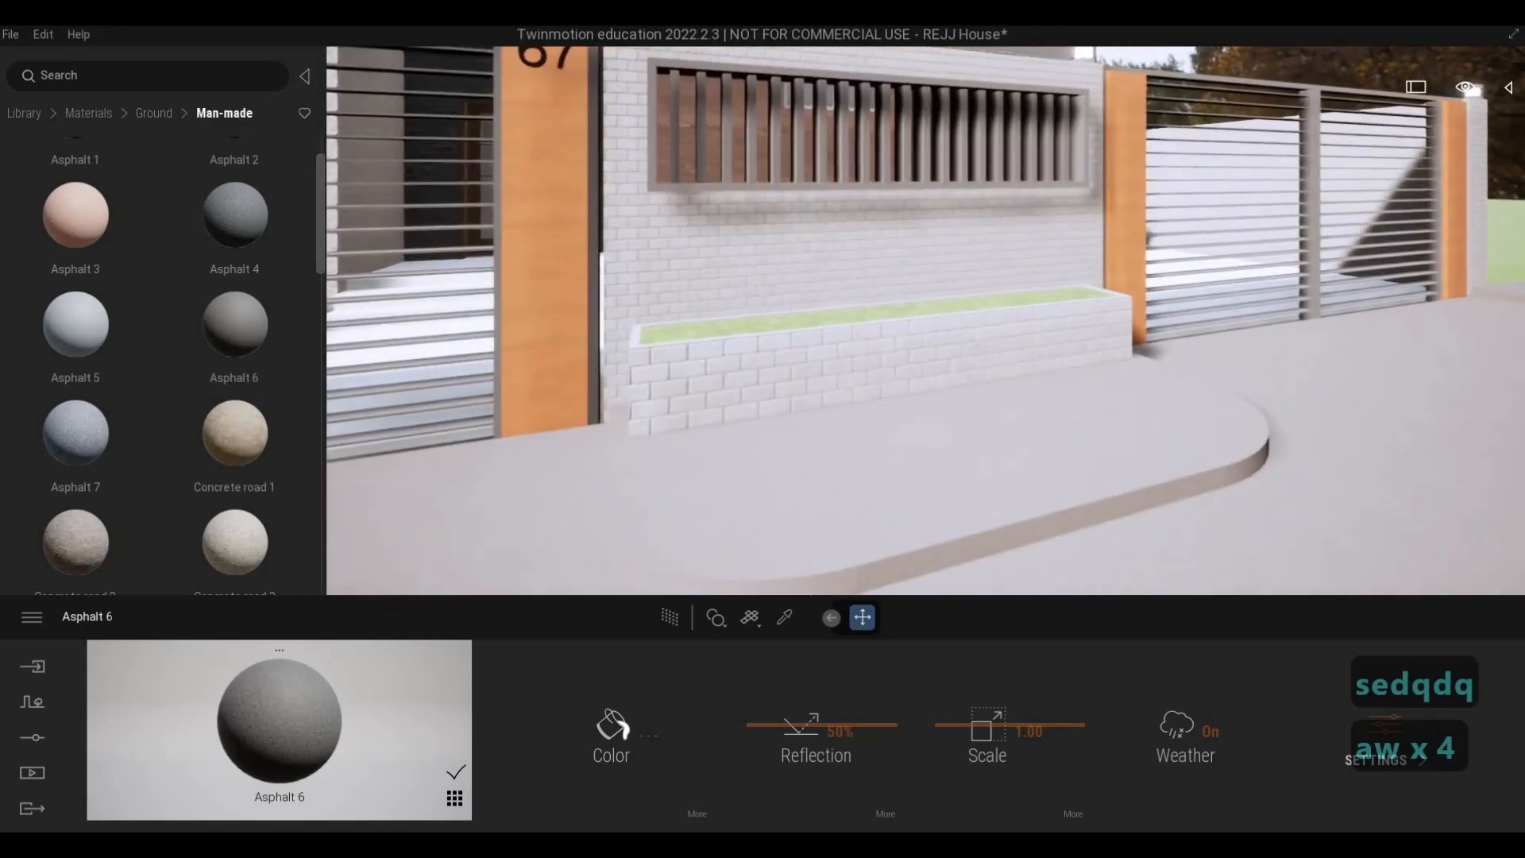
key("s")
key("s")
key("d")
key("e")
key("s")
key("q")
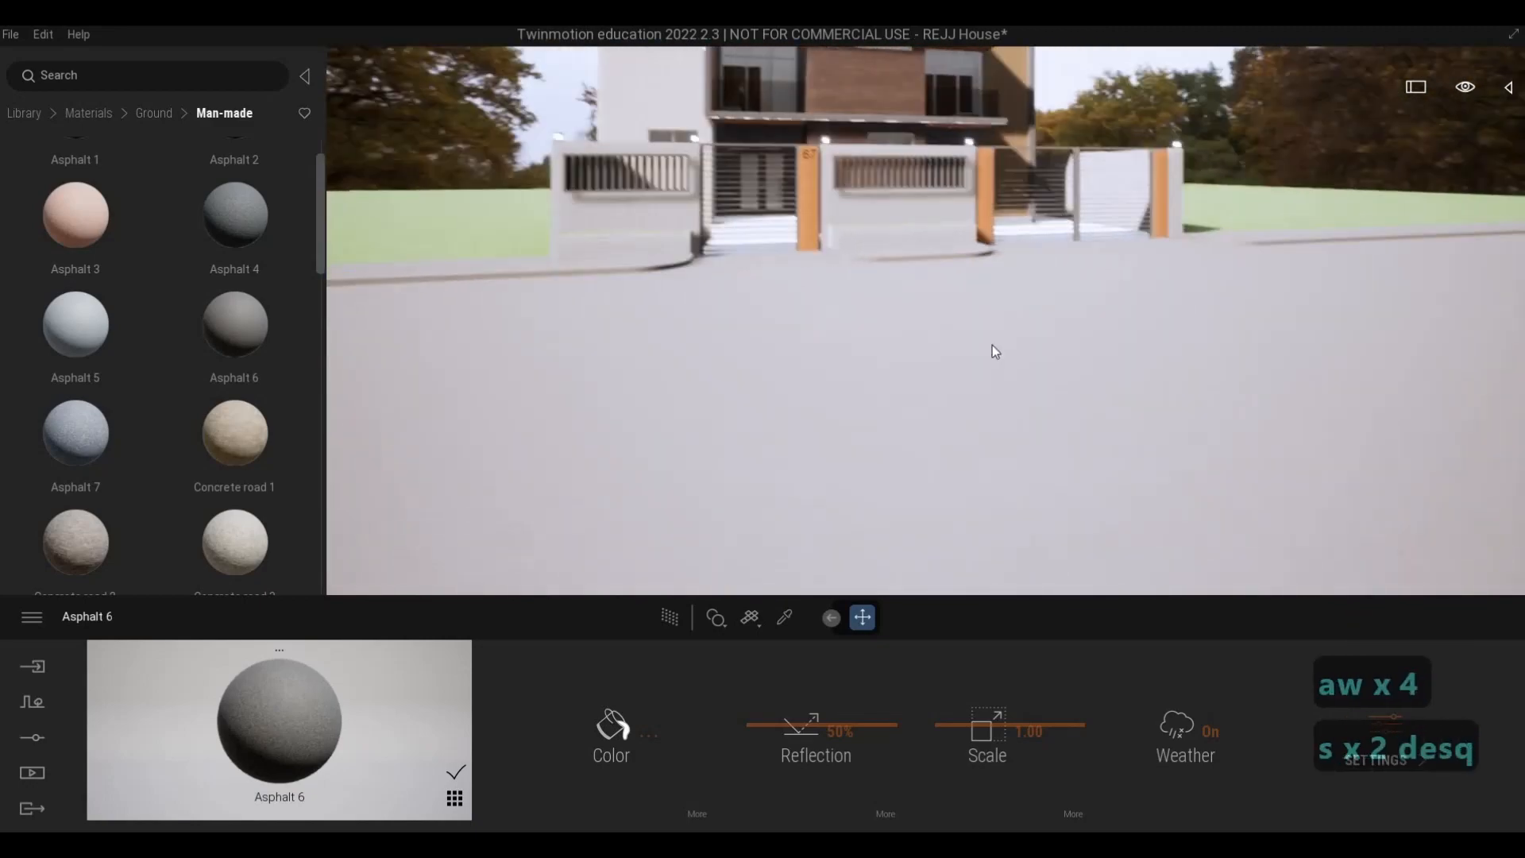
key("w")
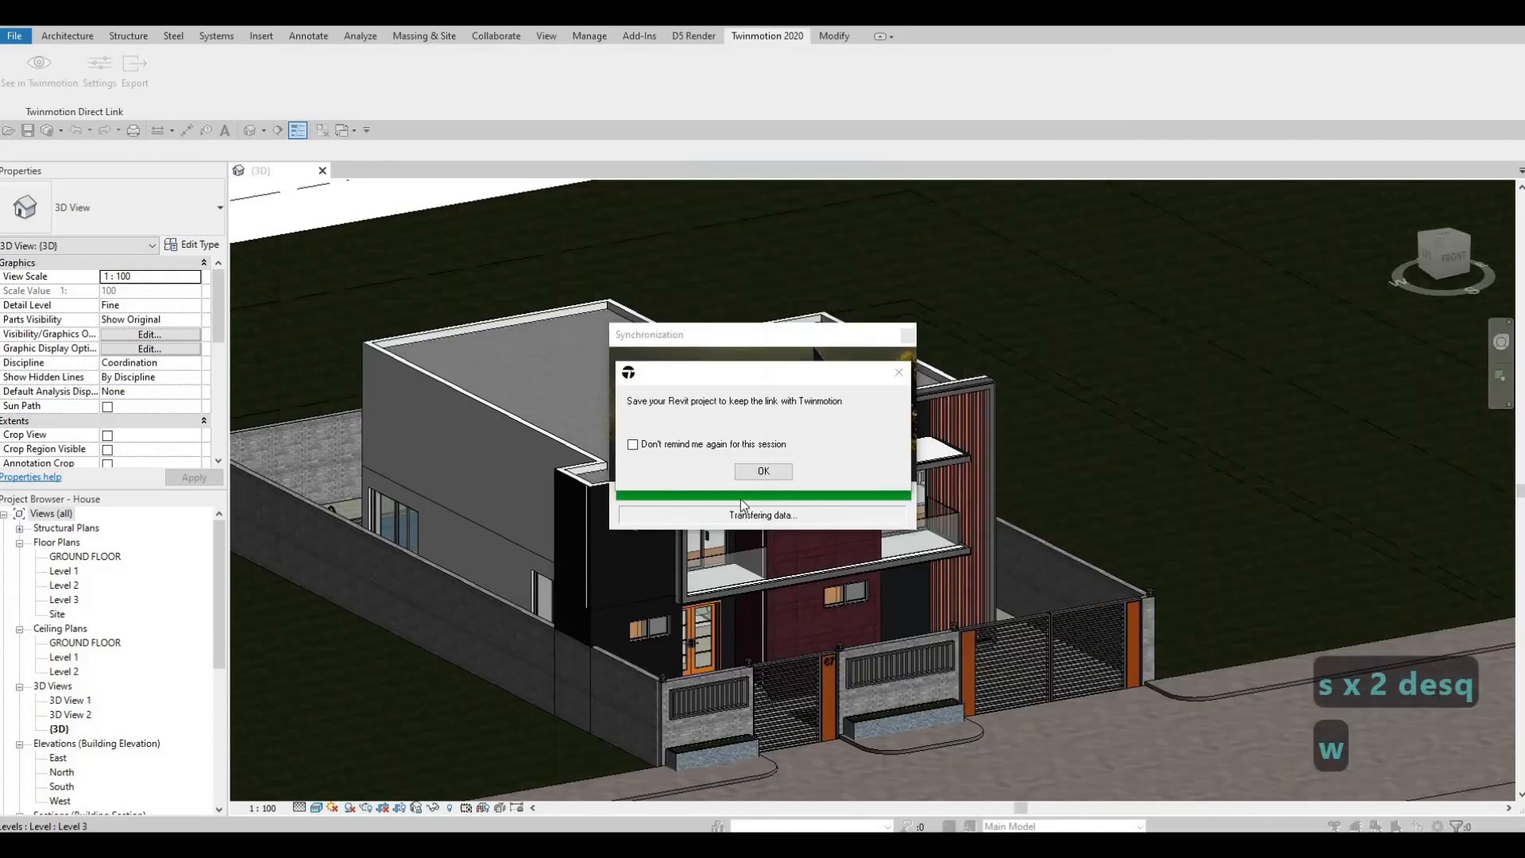
- Dismiss the project save reminder and duplicate the type of the street floor in front of the house as FLOOR 8
left_click(760, 474)
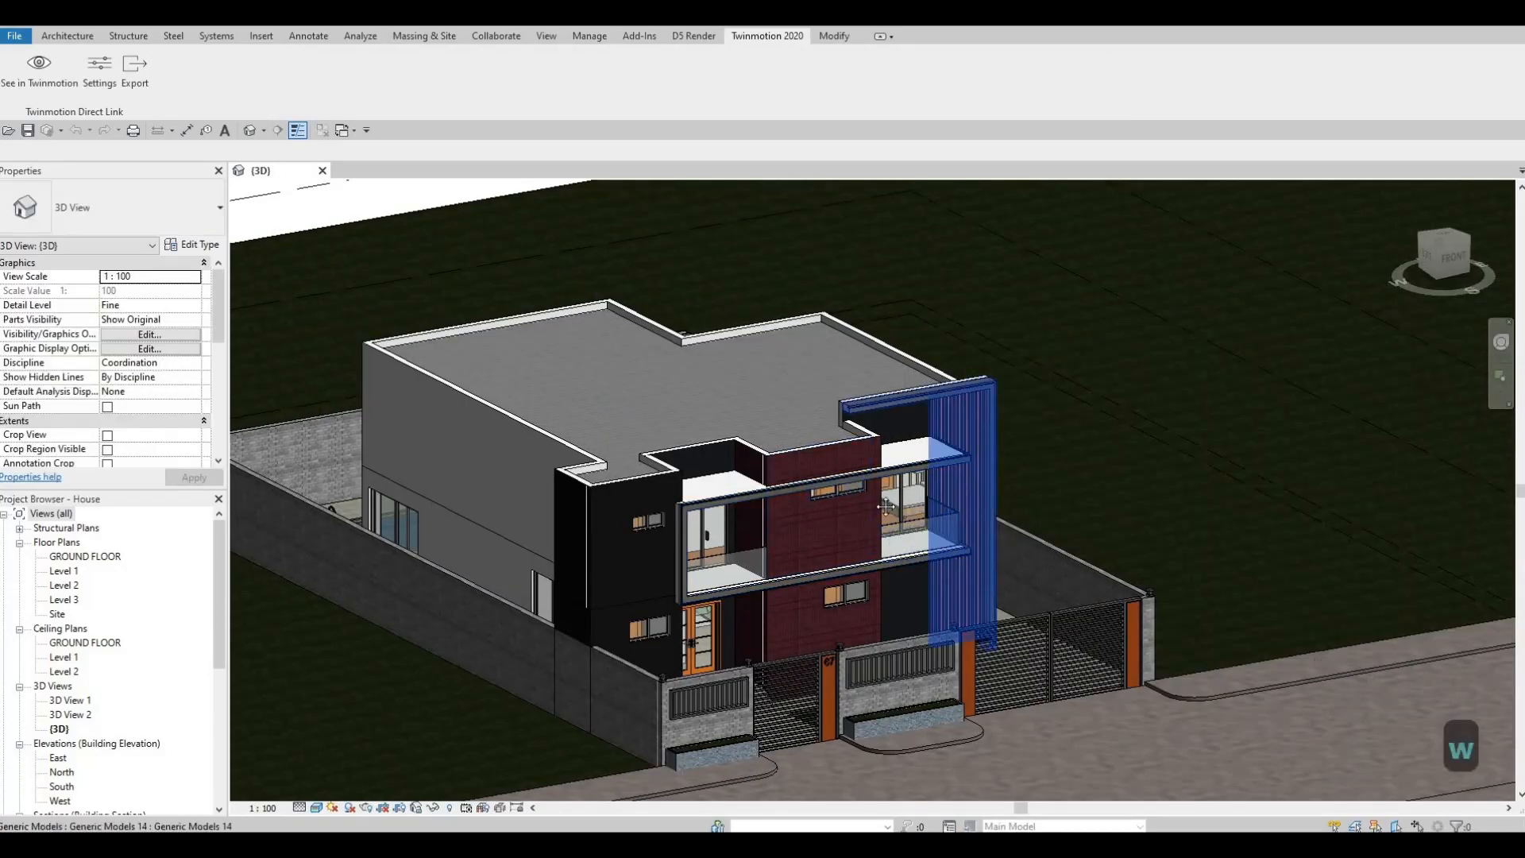
middle_click_drag(990, 655, 850, 551)
left_click(985, 648)
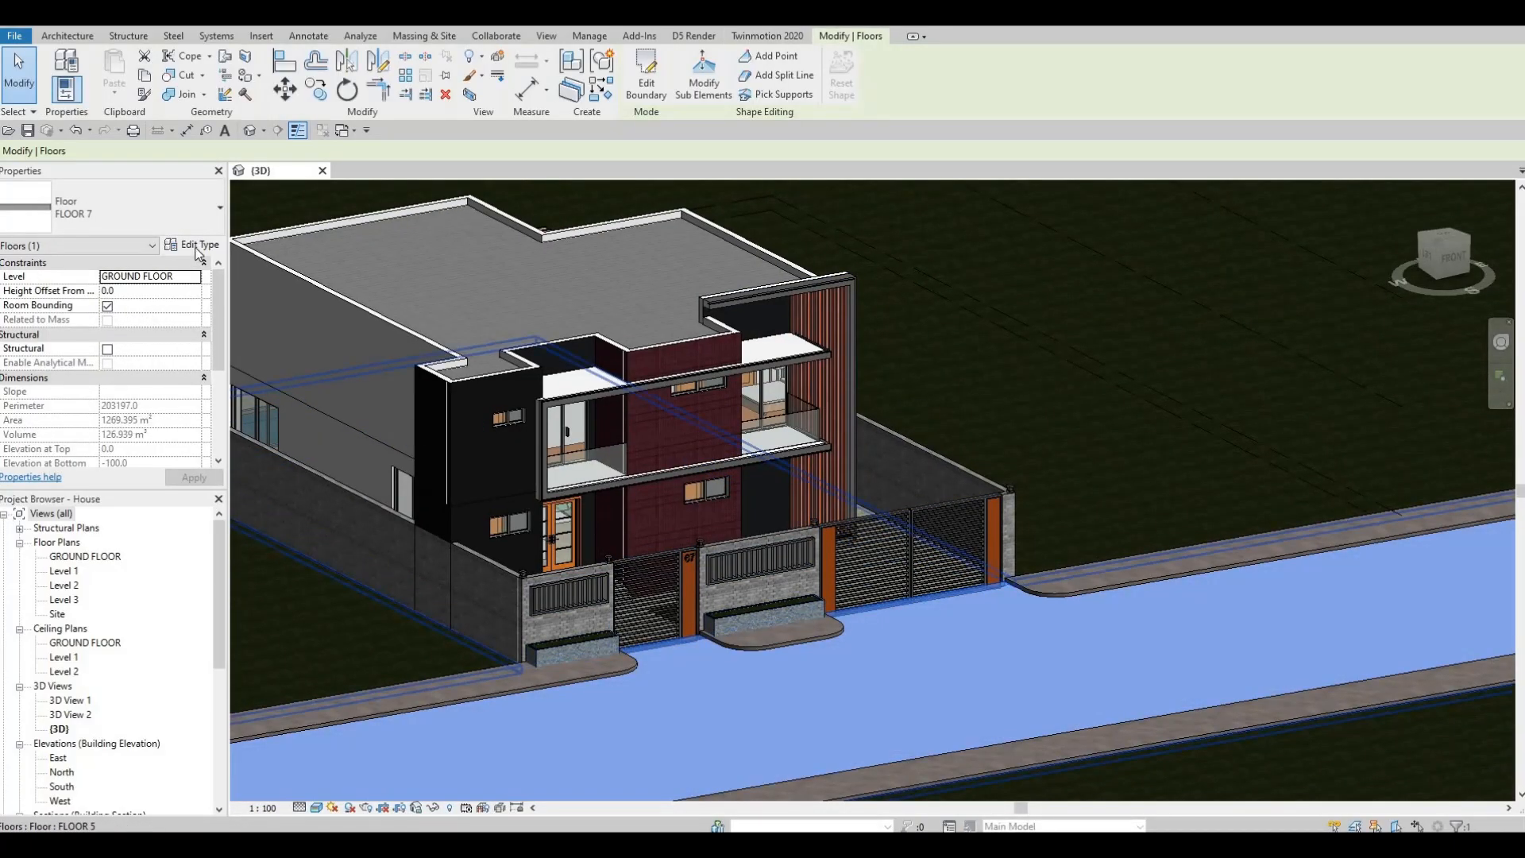
left_click(200, 249)
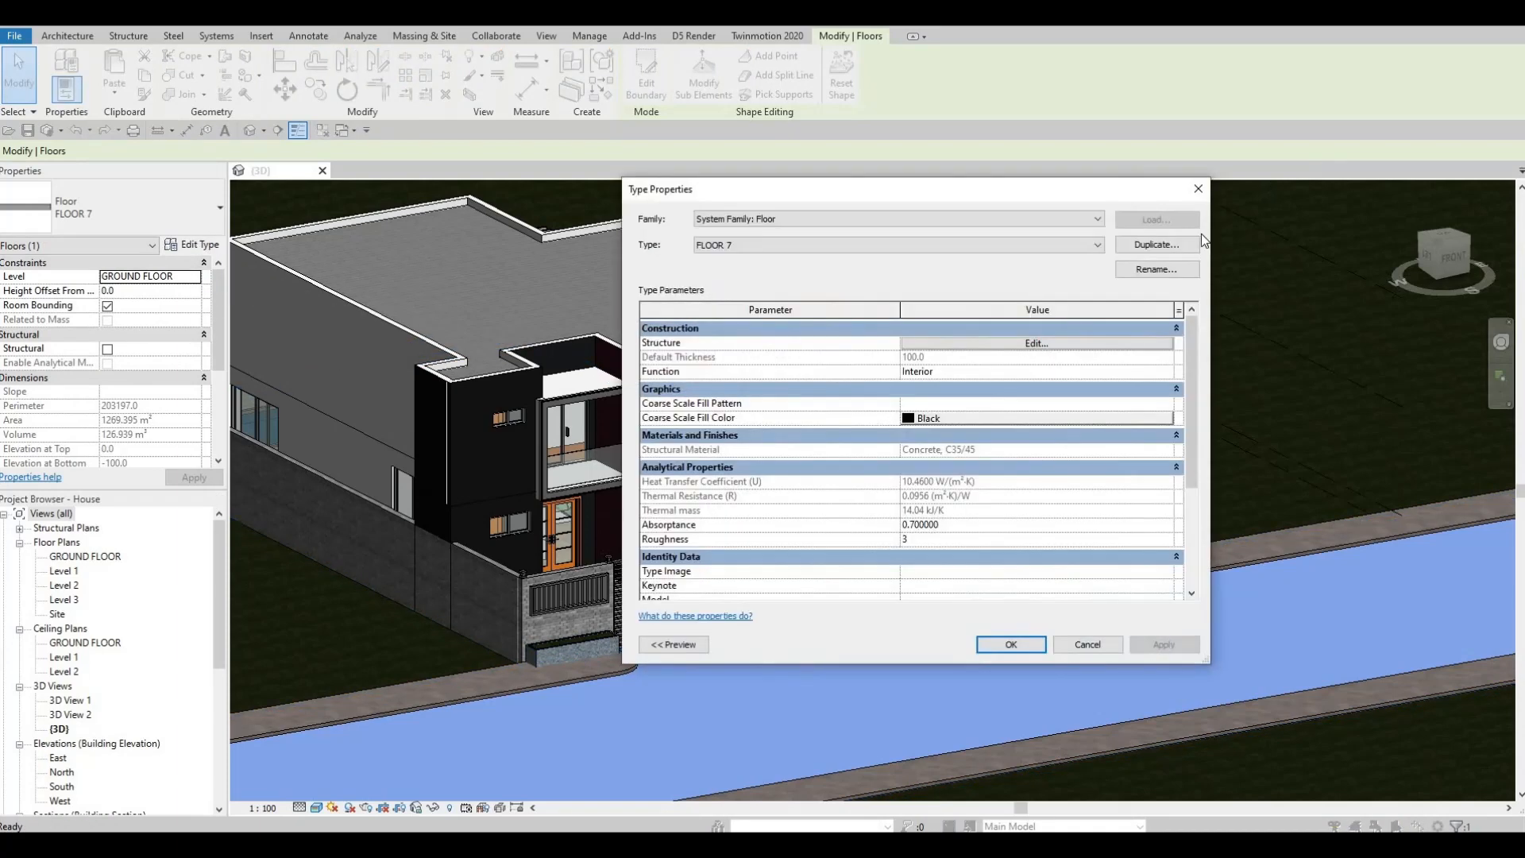
left_click(1157, 244)
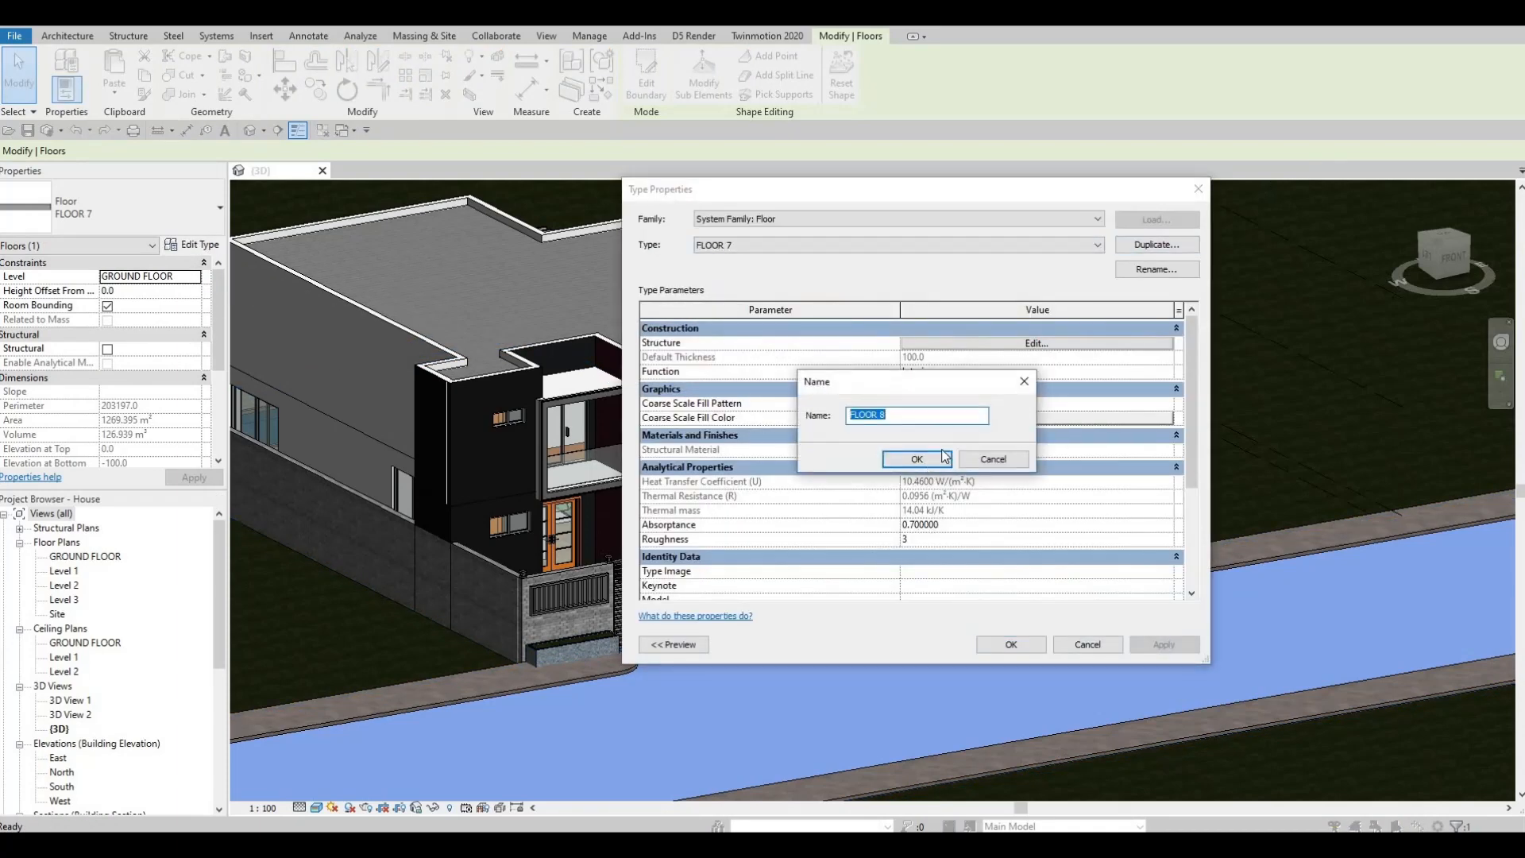
key("Return")
- Assign the AEC material Concrete, Cast In Situ to the structure layer of floor type FLOOR 8
left_click(965, 345)
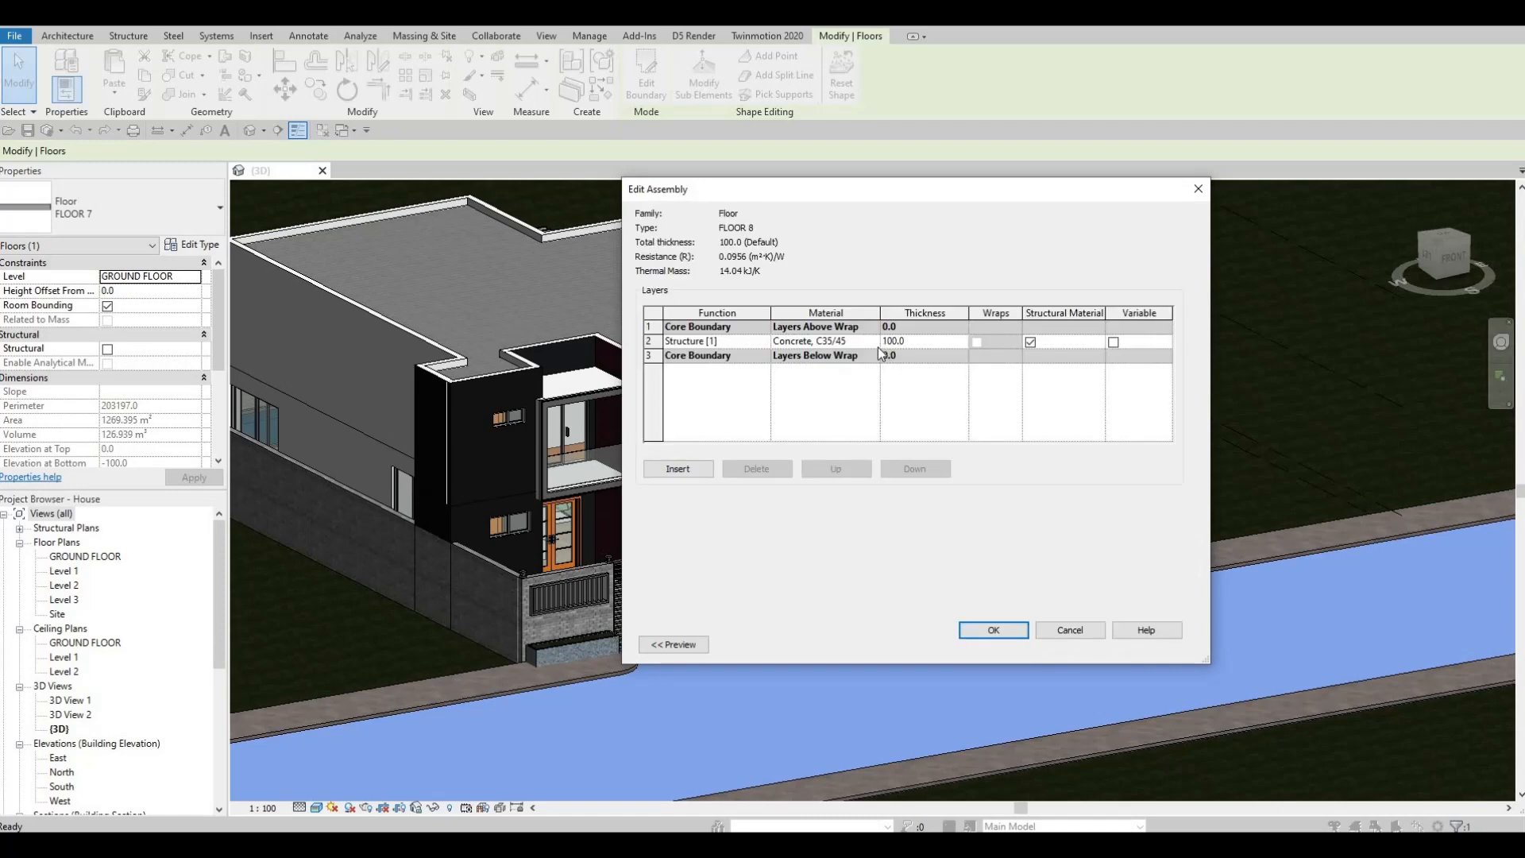
left_click(876, 342)
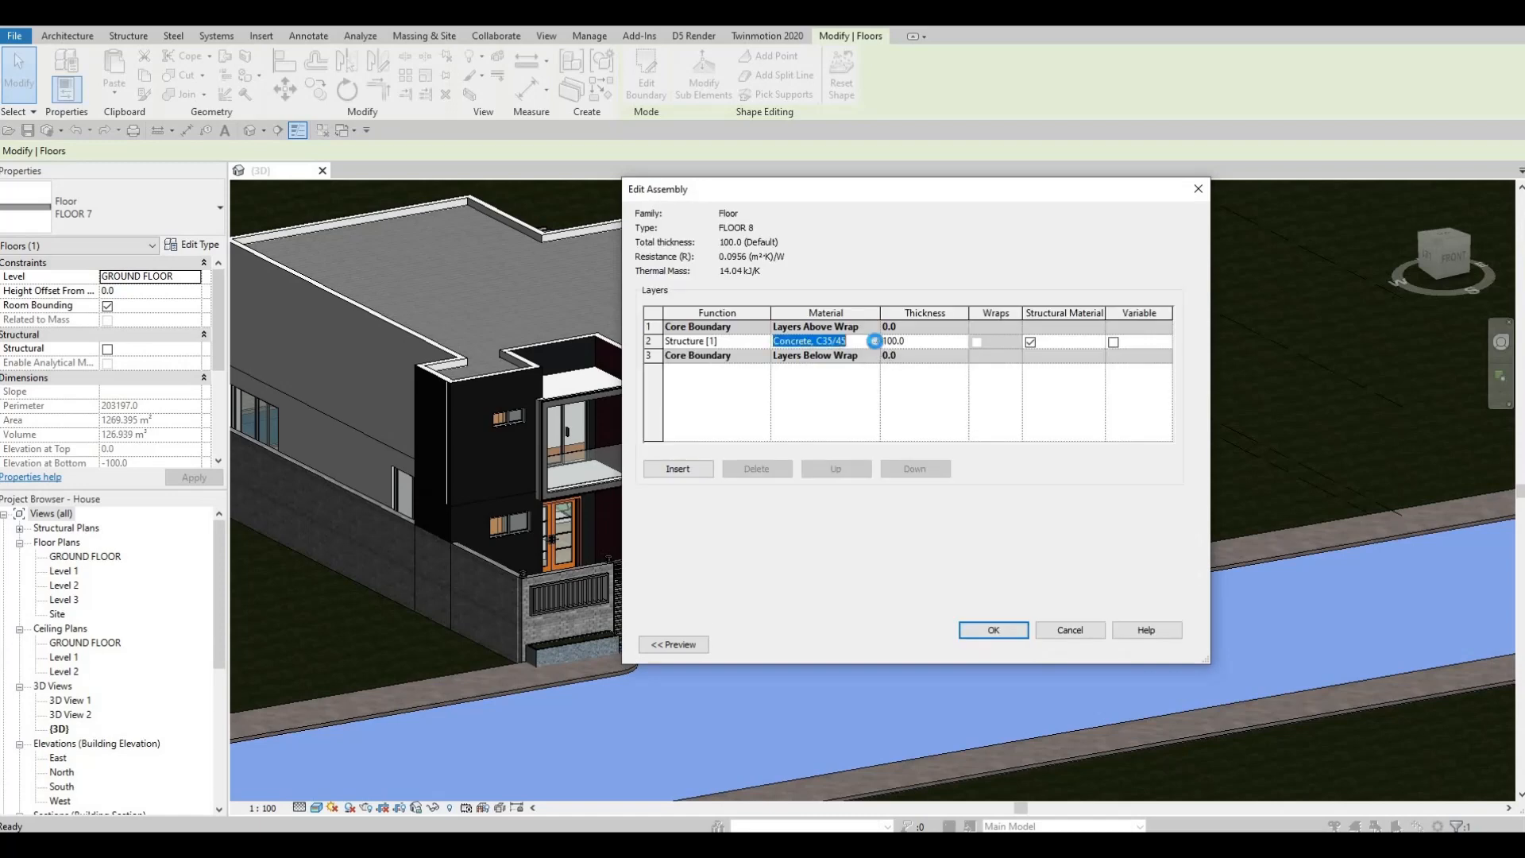
left_click(874, 342)
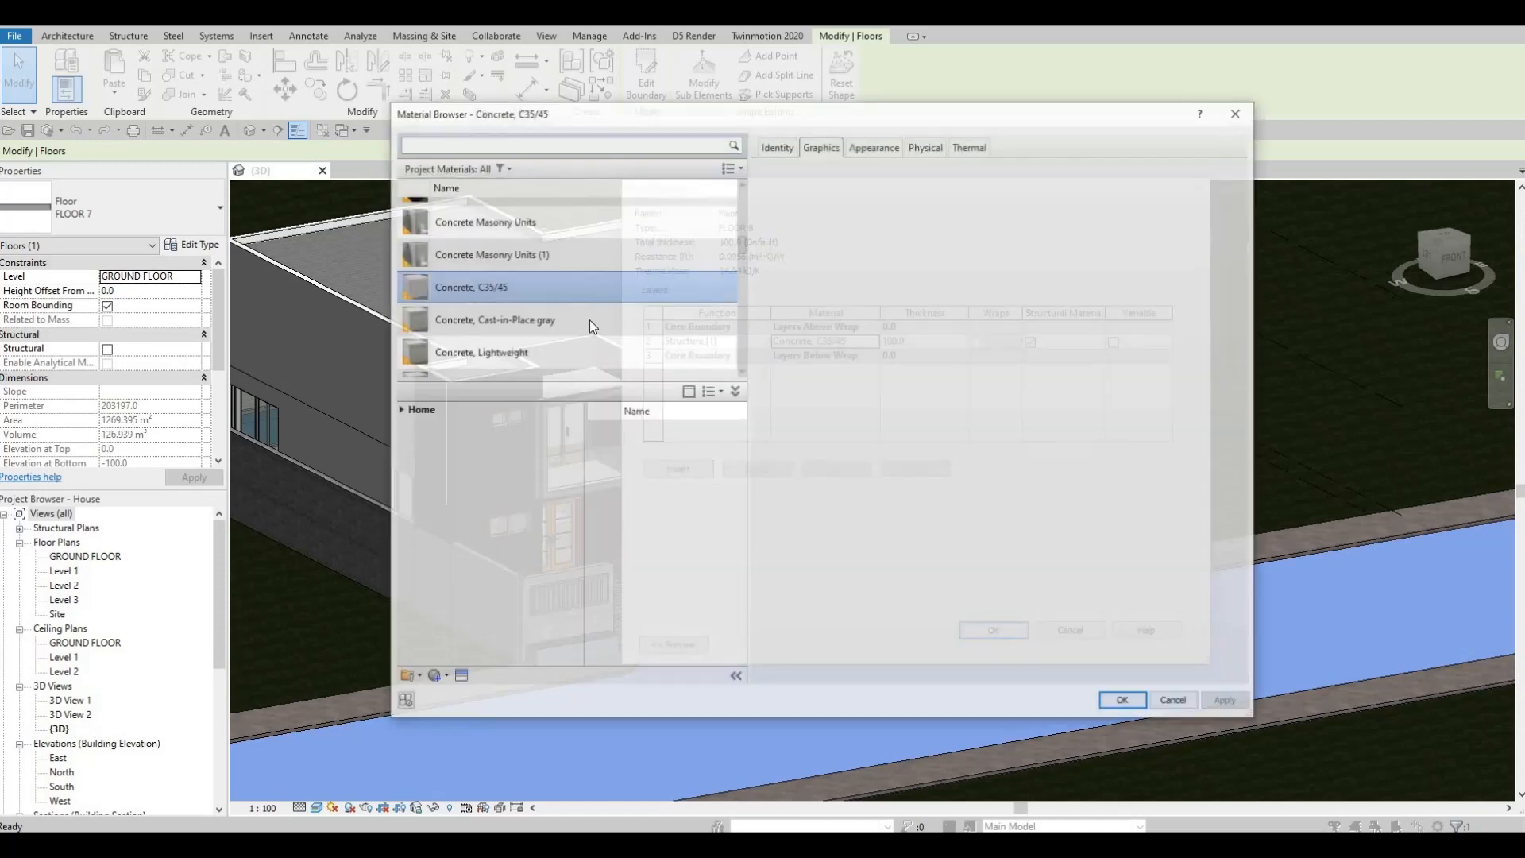
left_click(399, 411)
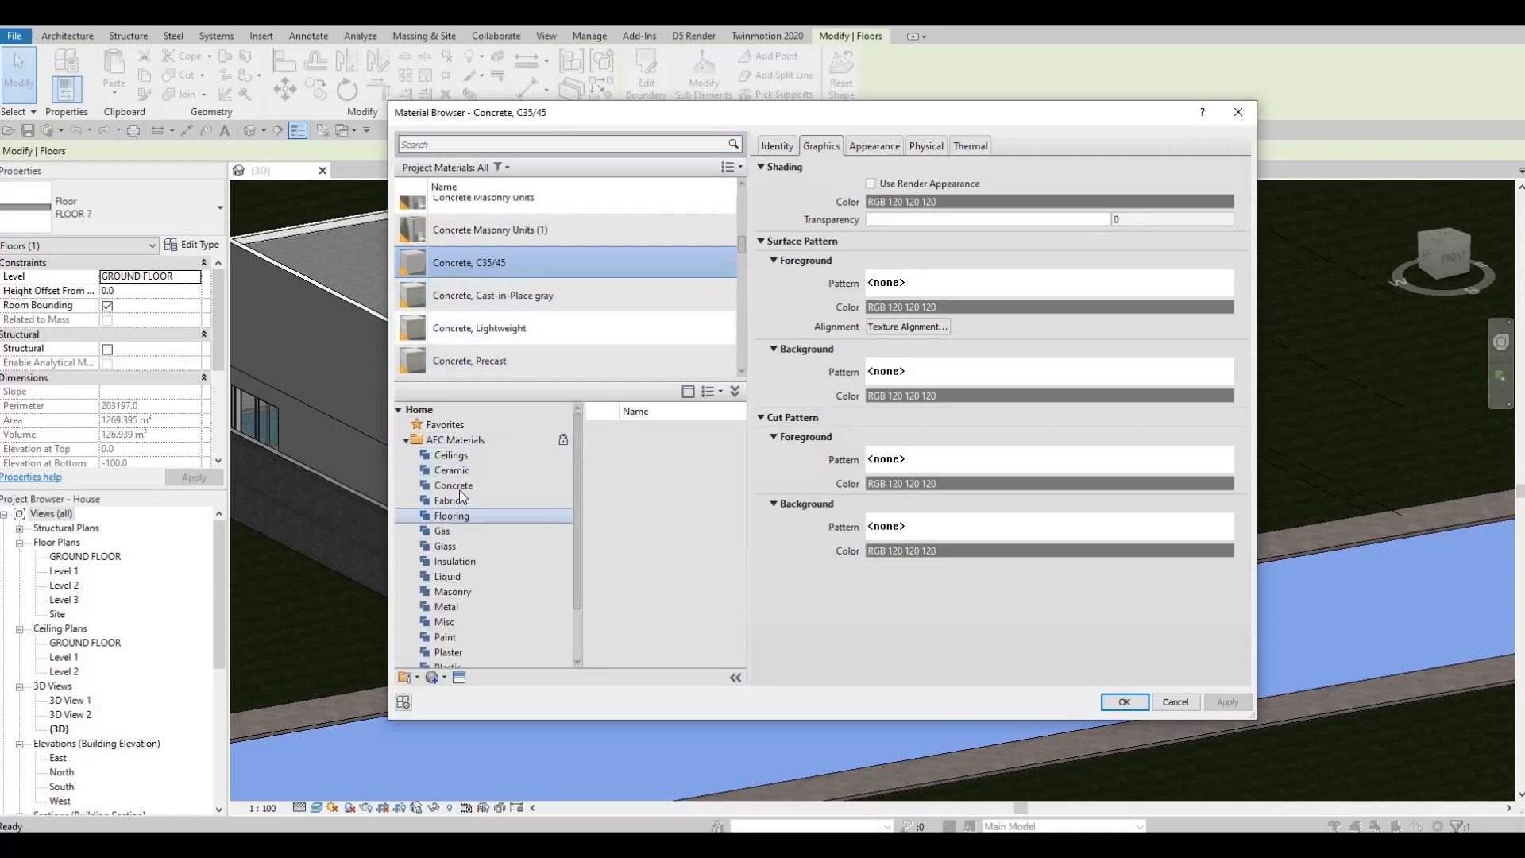
left_click(467, 488)
scroll(709, 545, "down", 3)
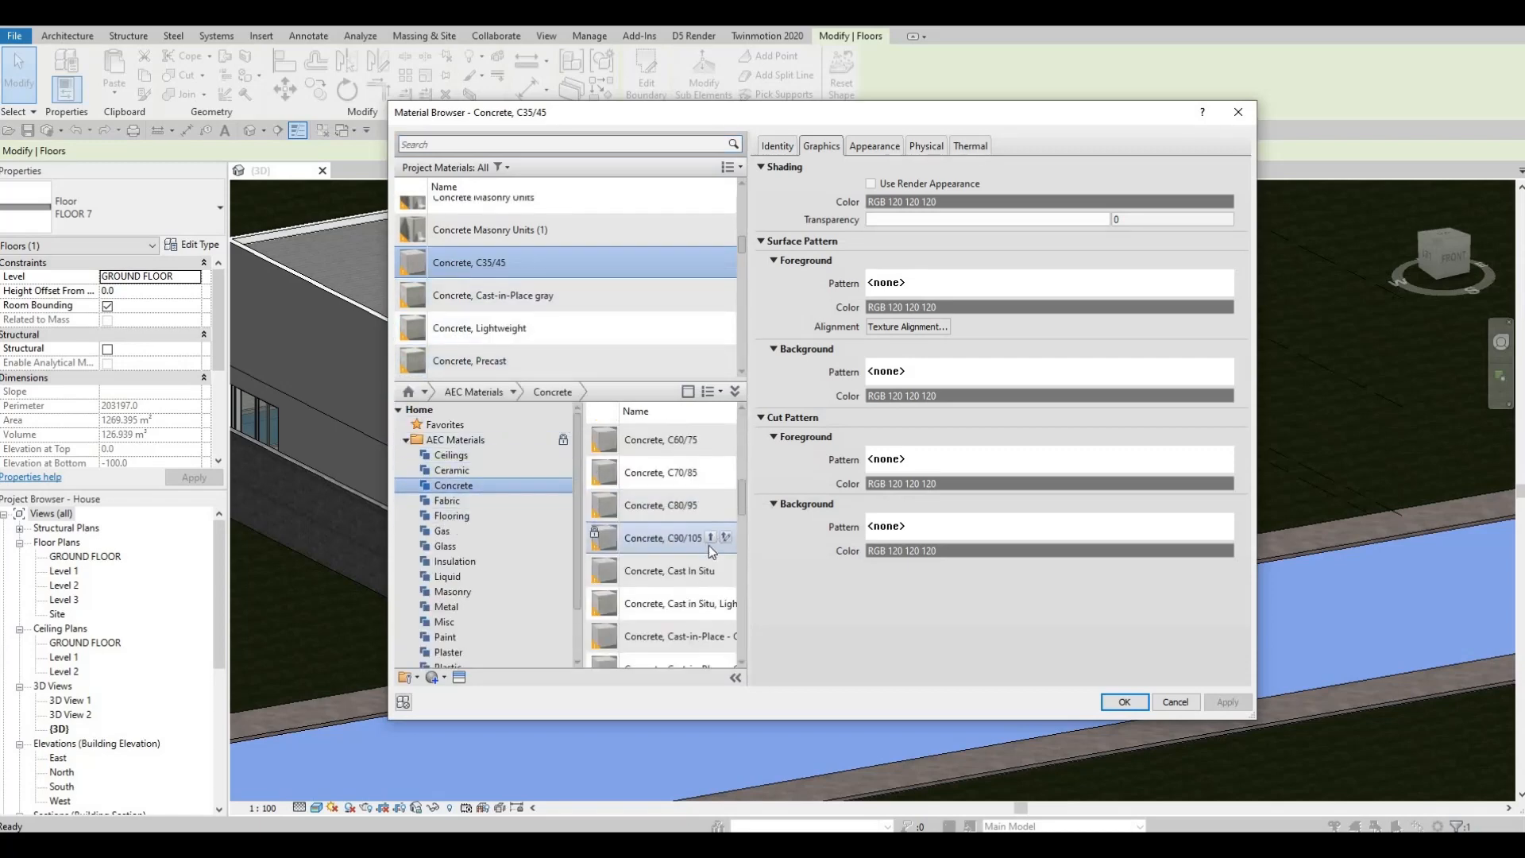
left_click(711, 571)
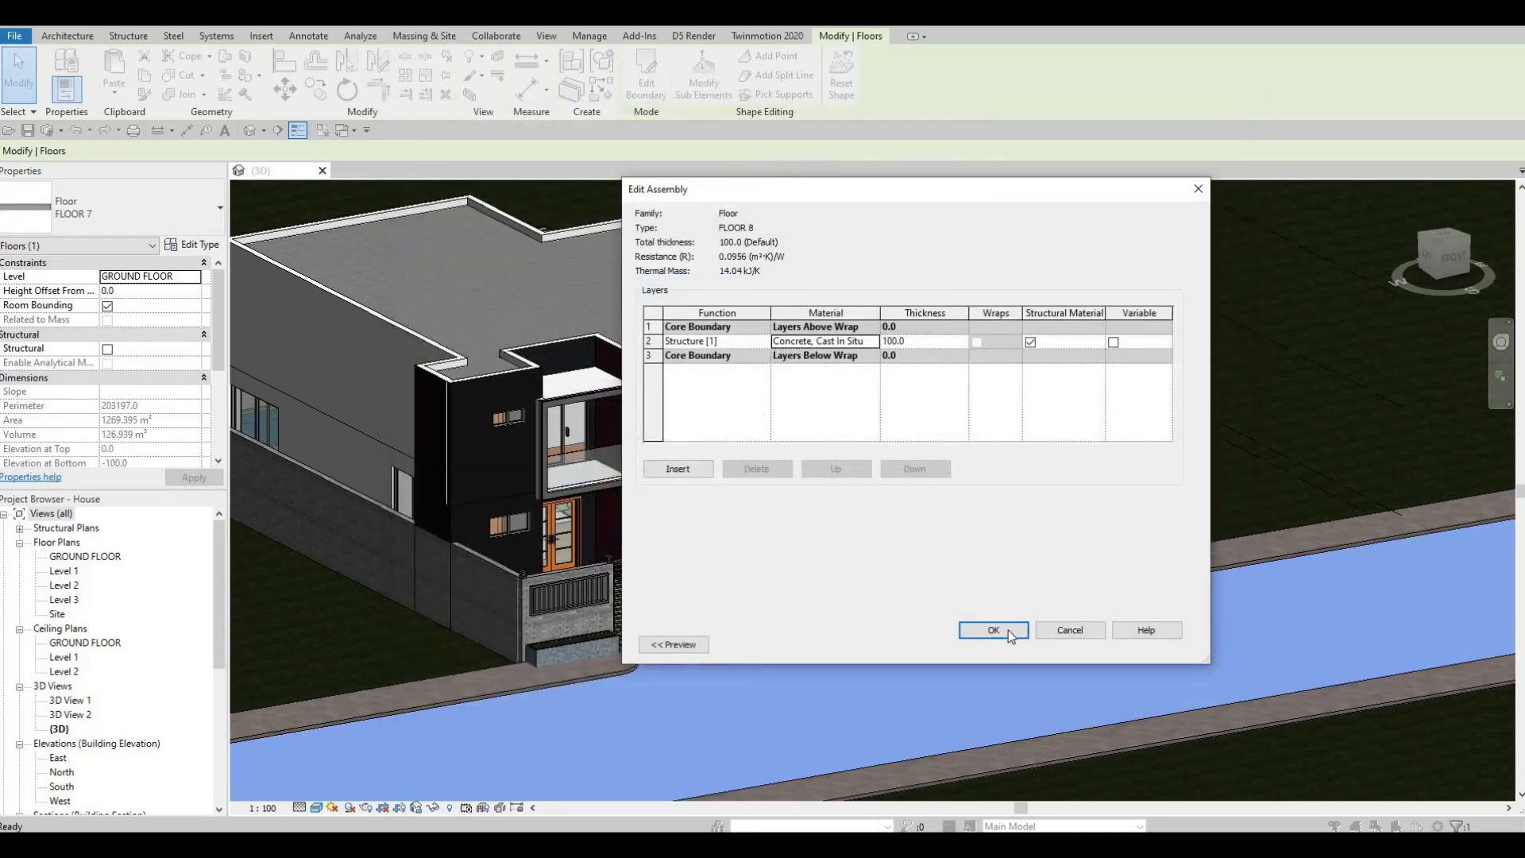
left_click(993, 630)
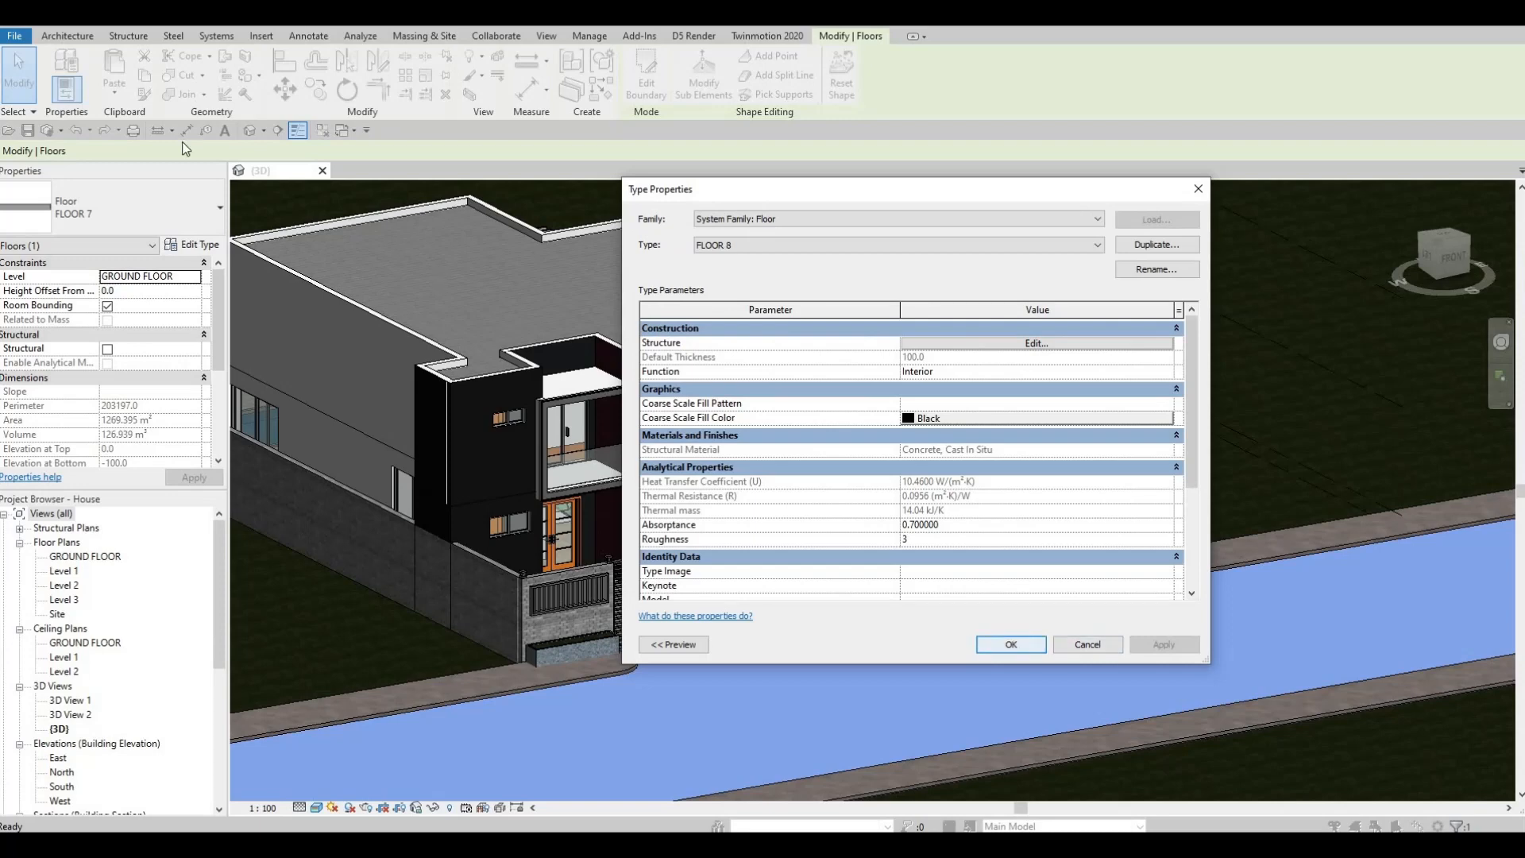
key("Return")
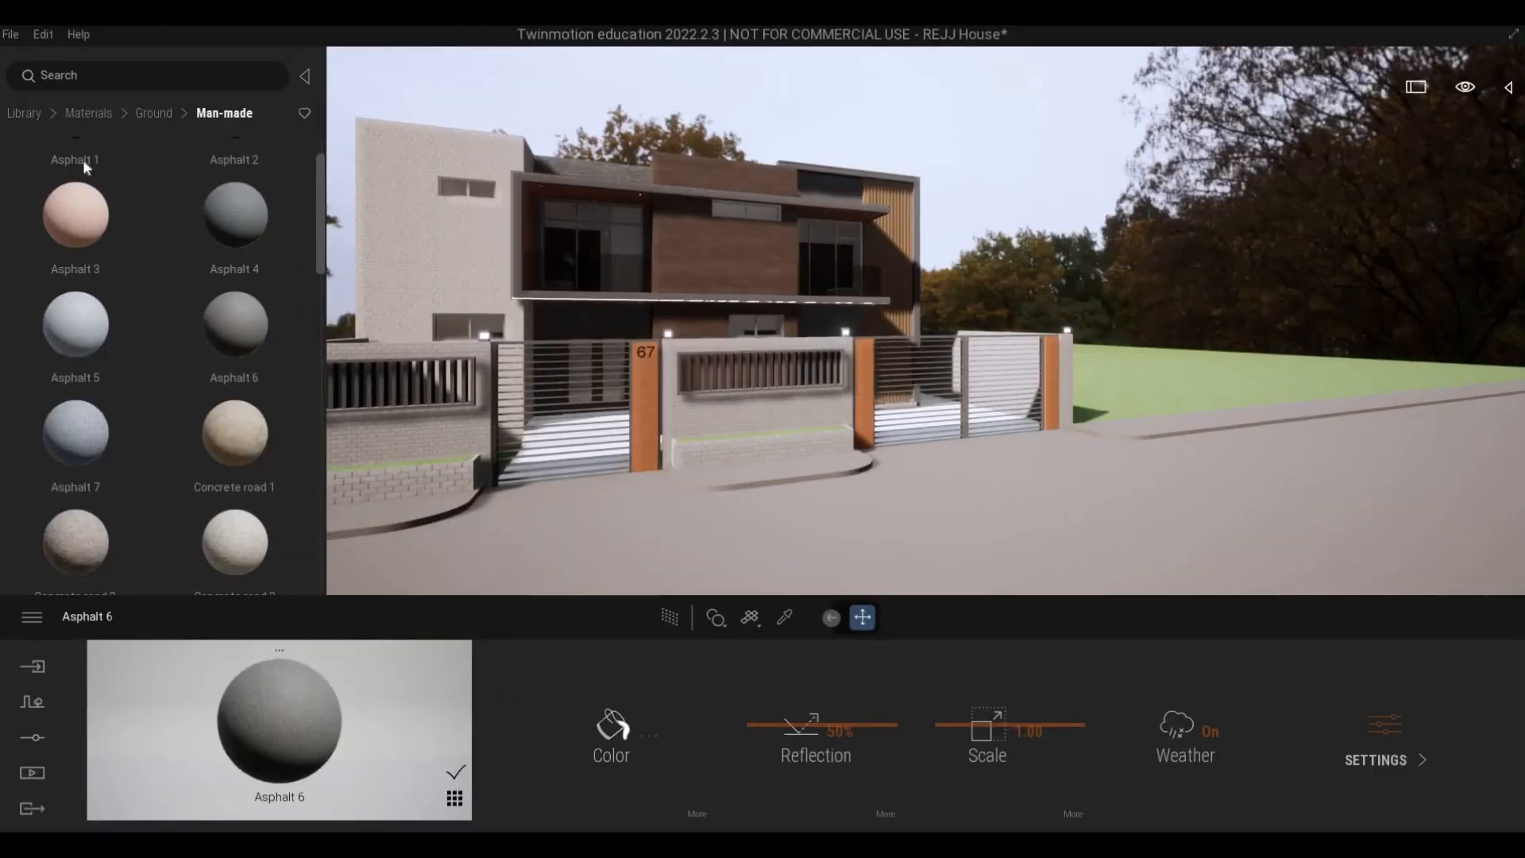
- Synchronize the updated house model through the Direct Link and switch to Twinmotion
mouse_move(76, 210)
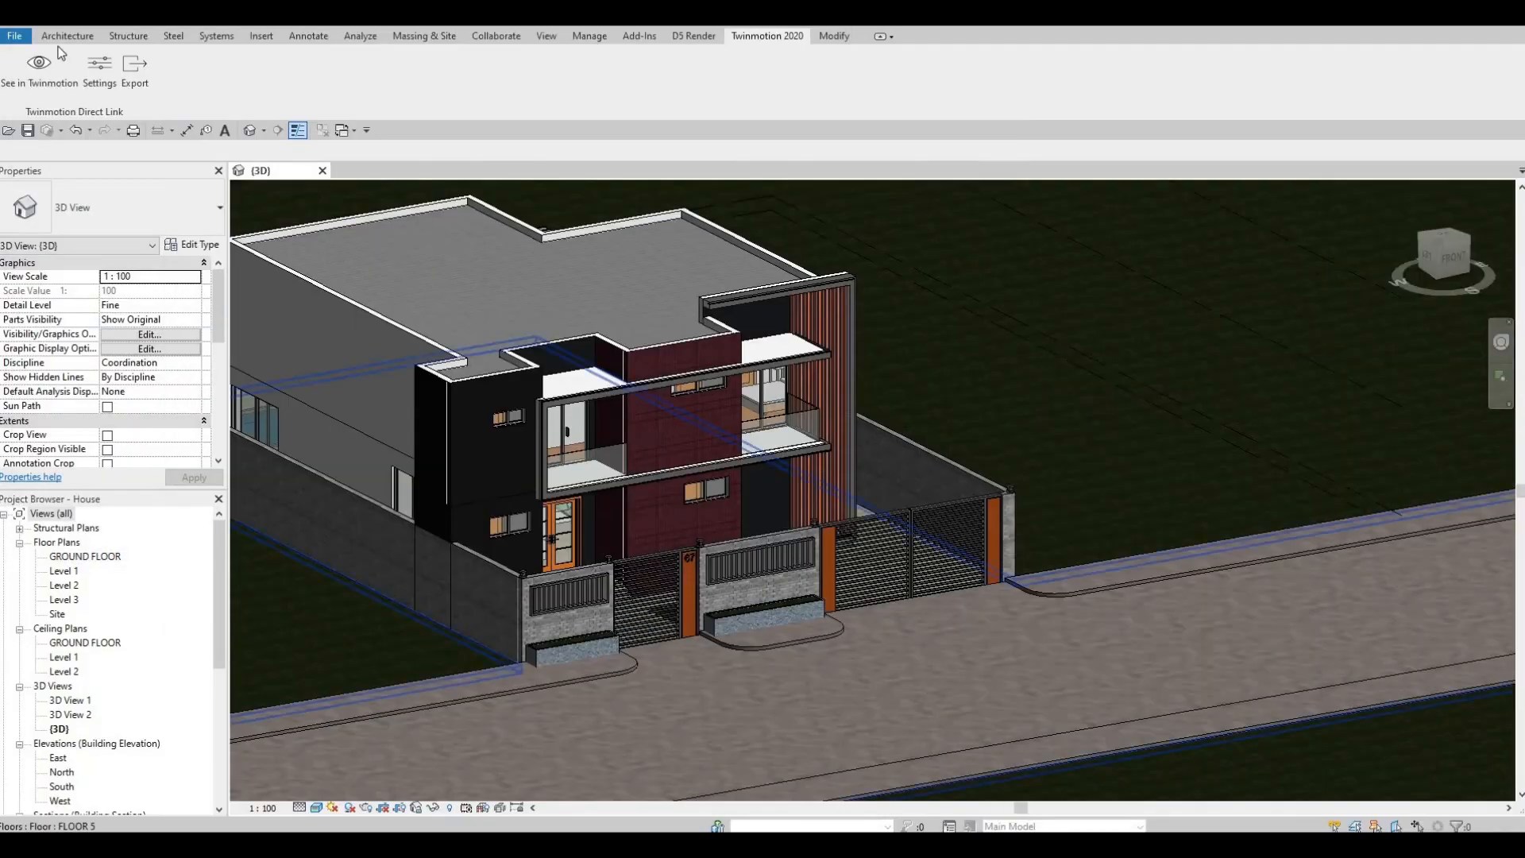
left_click(59, 58)
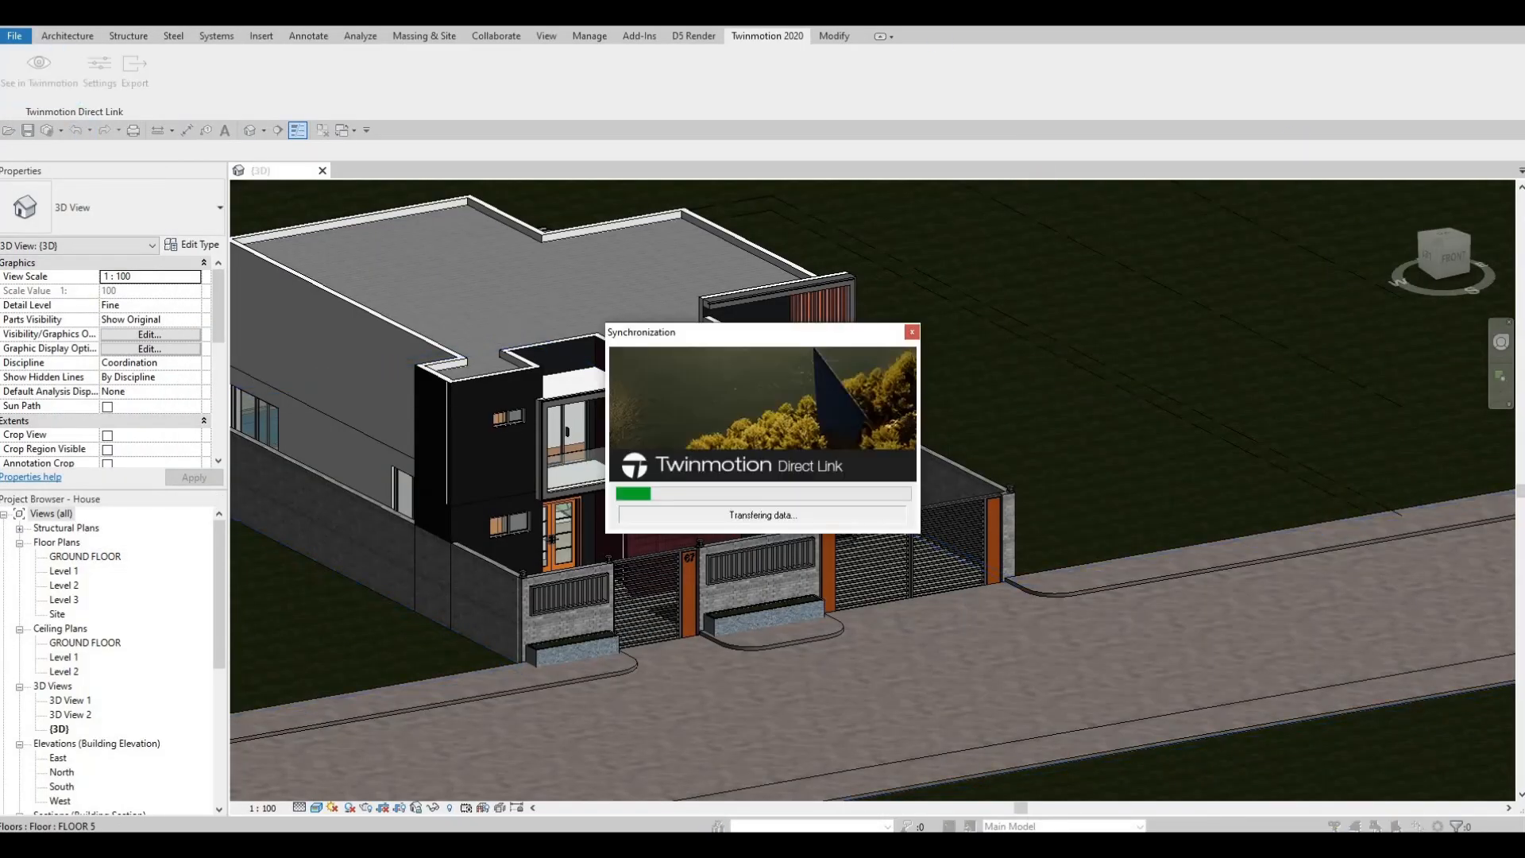
key("alt+Tab")
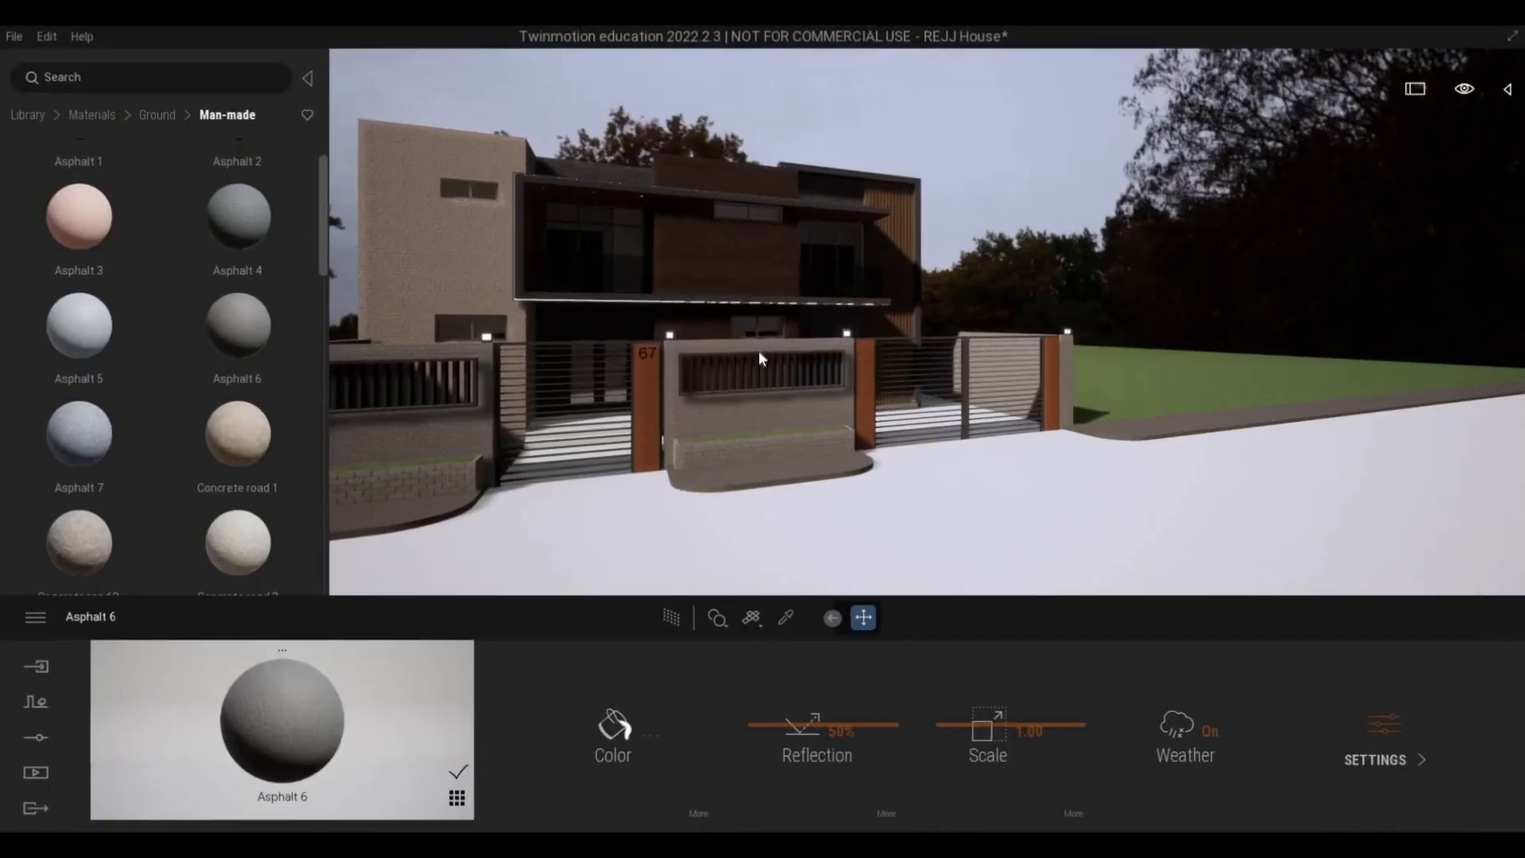
- Try Old cobblestone at scale 2.80 on the street, and replace it with Smooth cobblestone at an increased scale
key("a")
key("a")
right_click_drag(841, 364, 742, 399)
key("e")
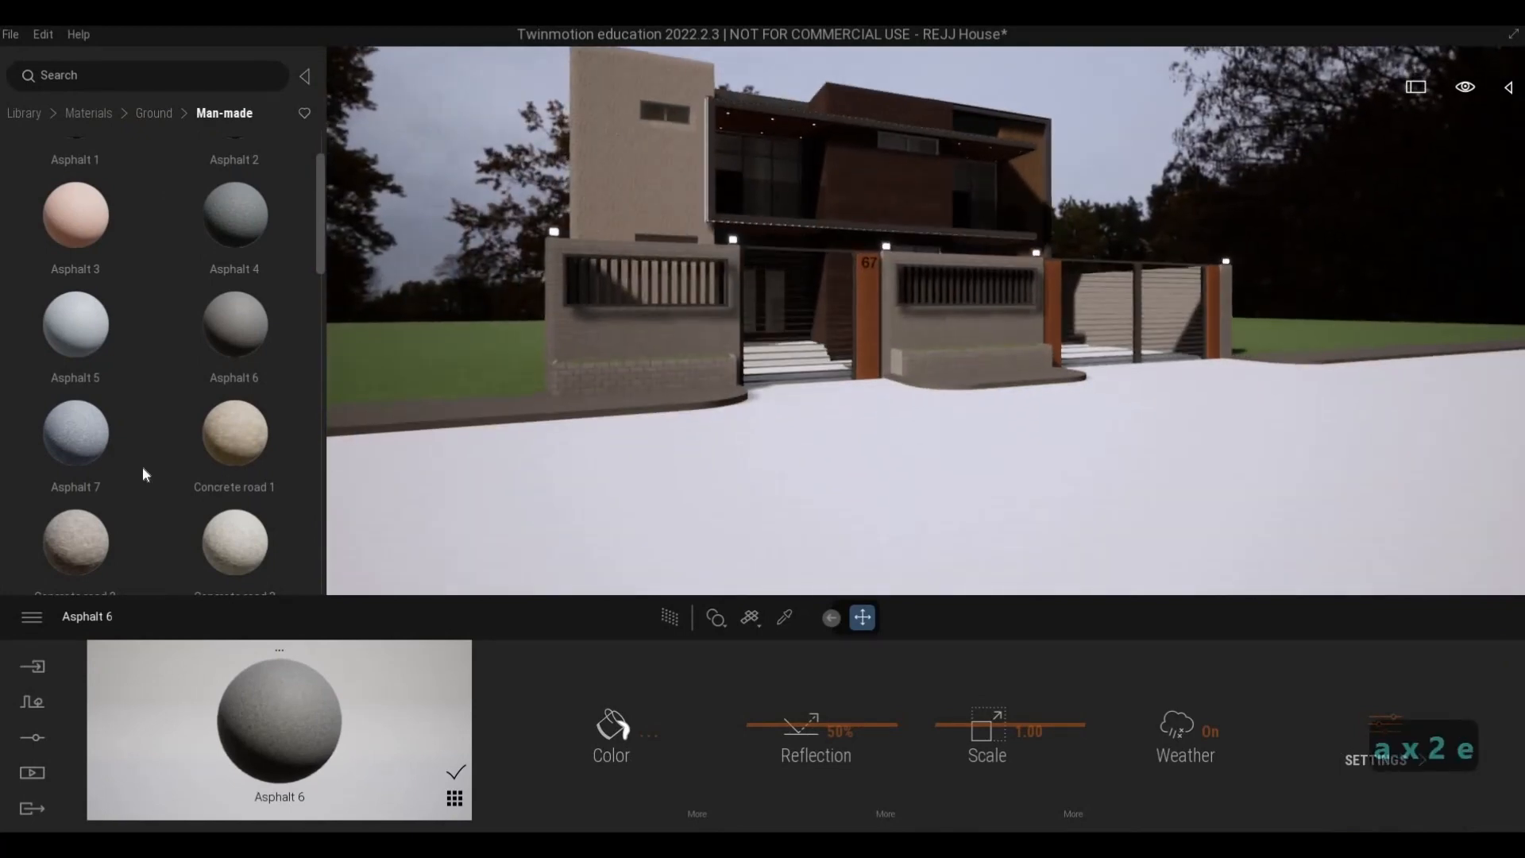
scroll(175, 459, "down", 1)
scroll(175, 459, "down", 3)
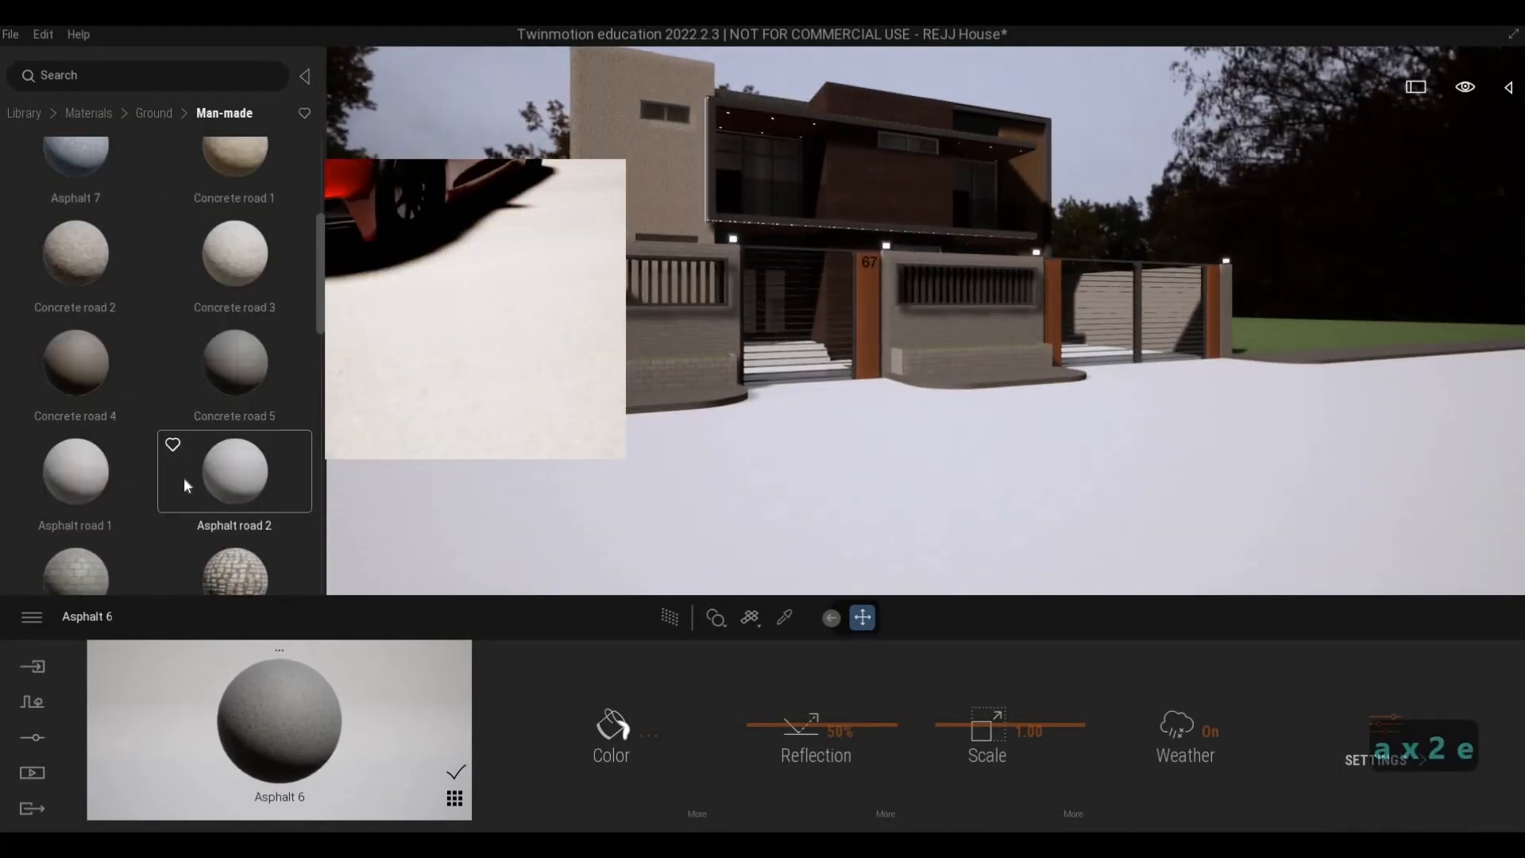
left_click_drag(871, 503, 874, 503)
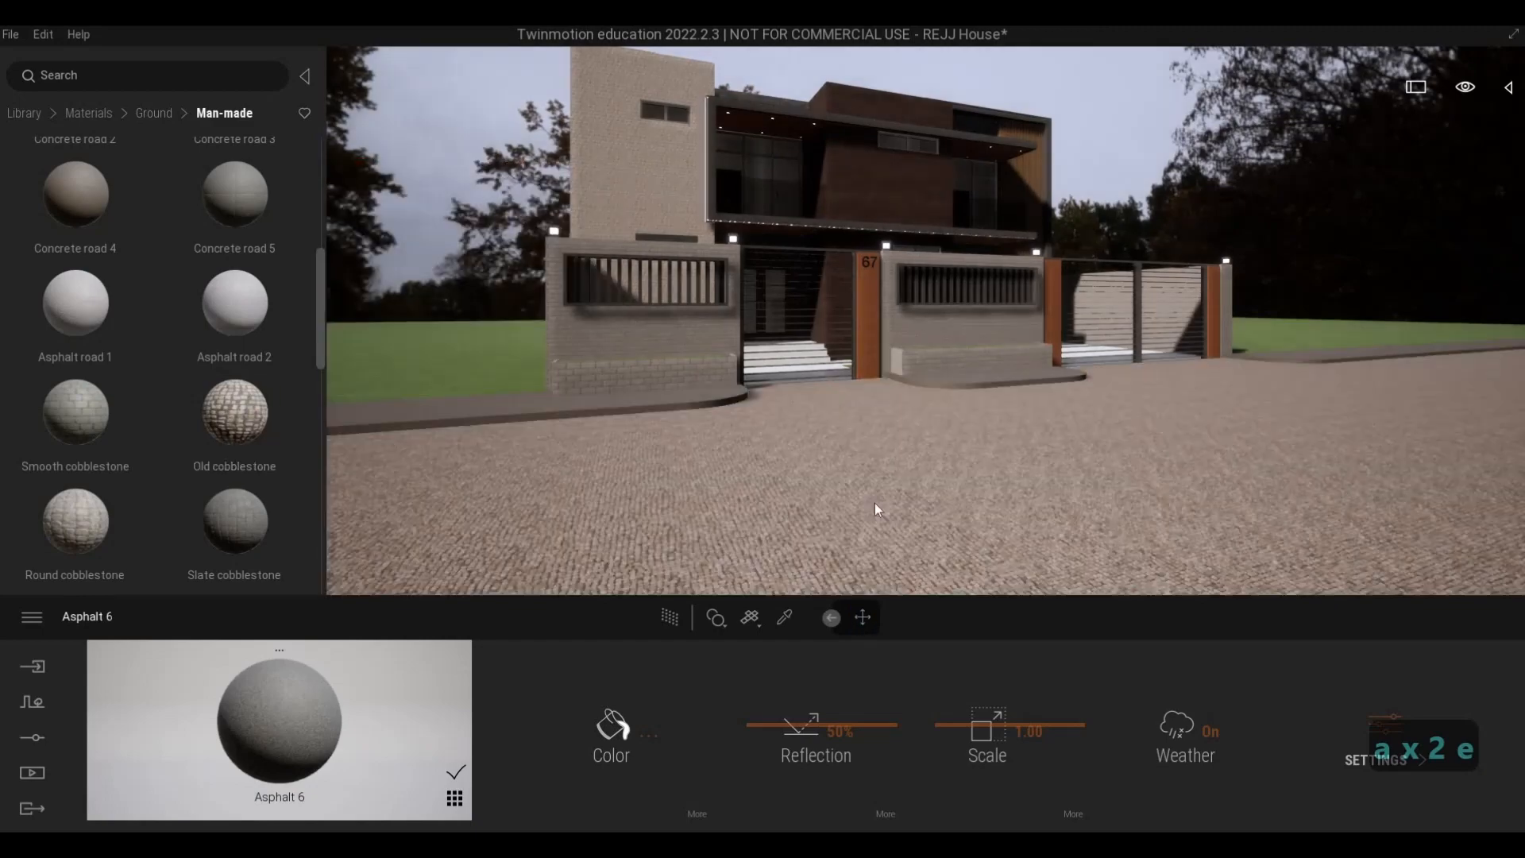
left_click_drag(973, 703, 986, 693)
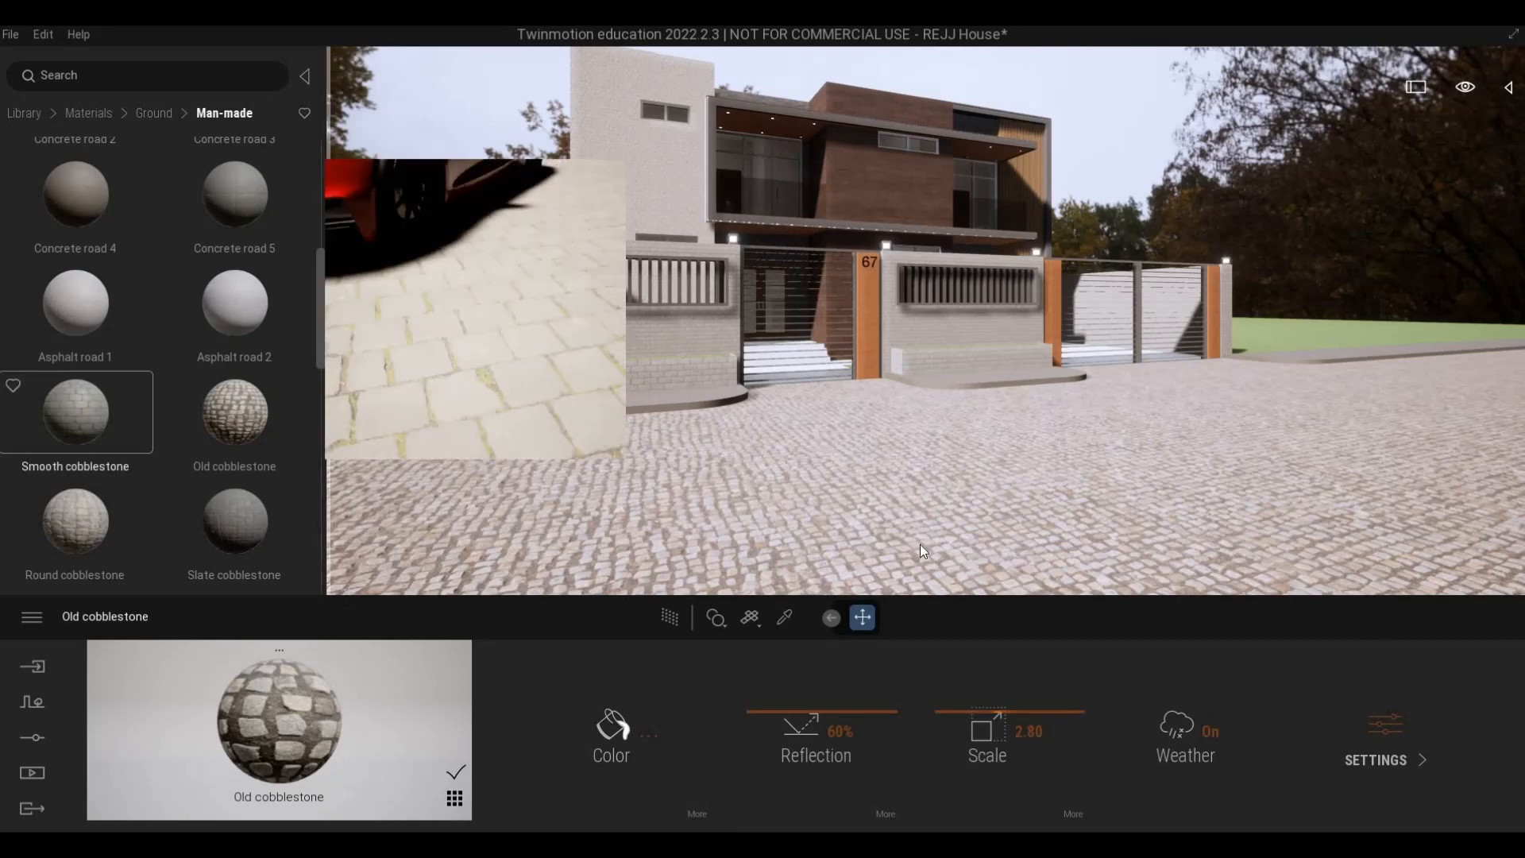
left_click_drag(87, 417, 971, 587)
left_click_drag(996, 708, 994, 691)
- Apply the Slate cobblestone material to the street and set its scale to 7.36
scroll(247, 405, "down", 2)
left_click_drag(248, 400, 831, 484)
left_click_drag(942, 678, 943, 685)
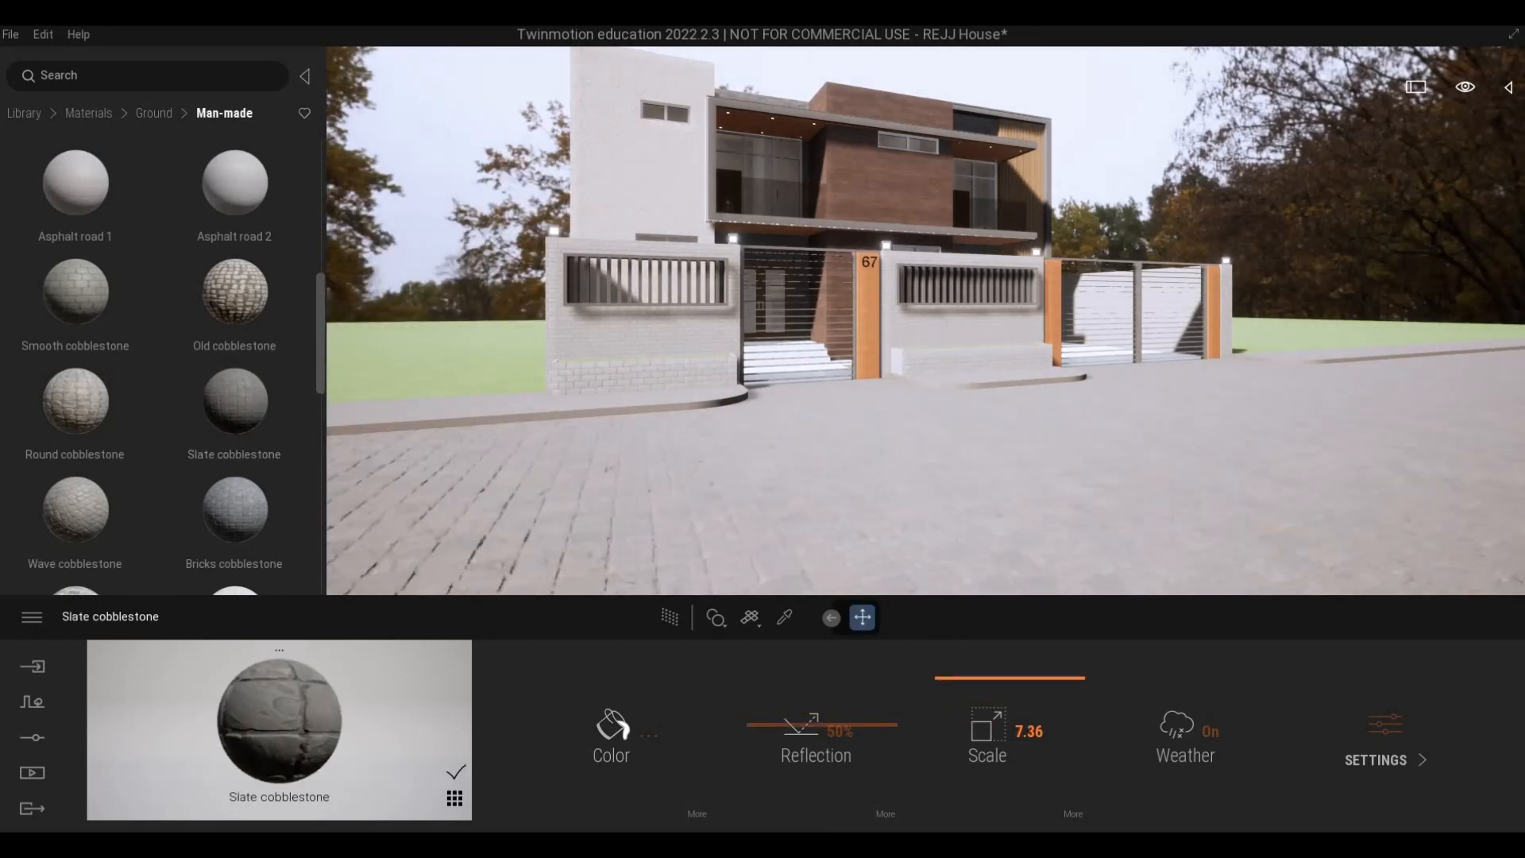
- Set the rotation of the street's Slate cobblestone texture to 90°
key("d")
key("d")
key("s")
key("s")
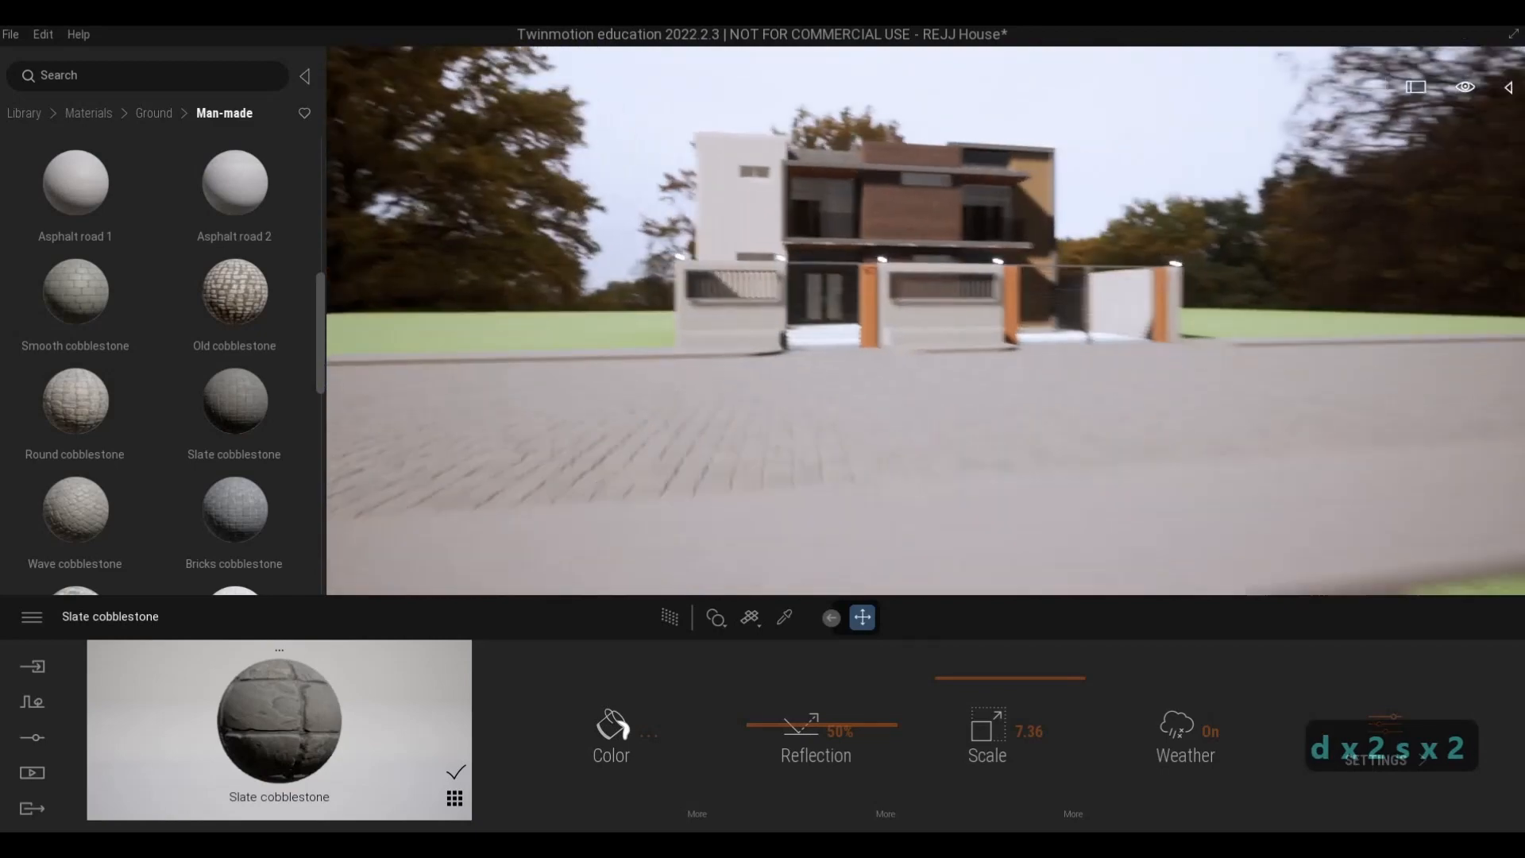
key("w")
key("w")
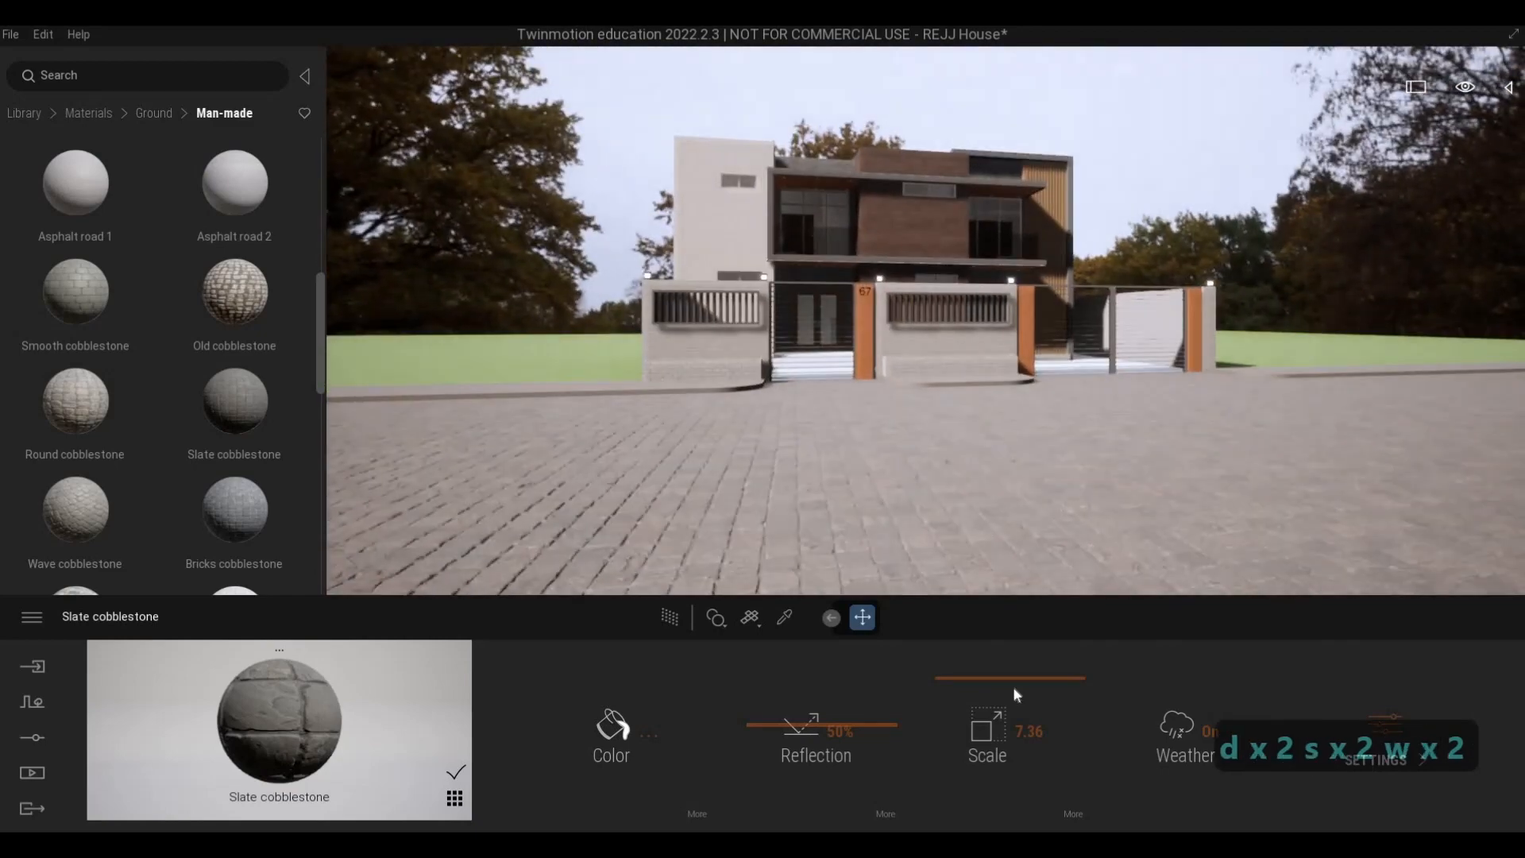
left_click(1072, 813)
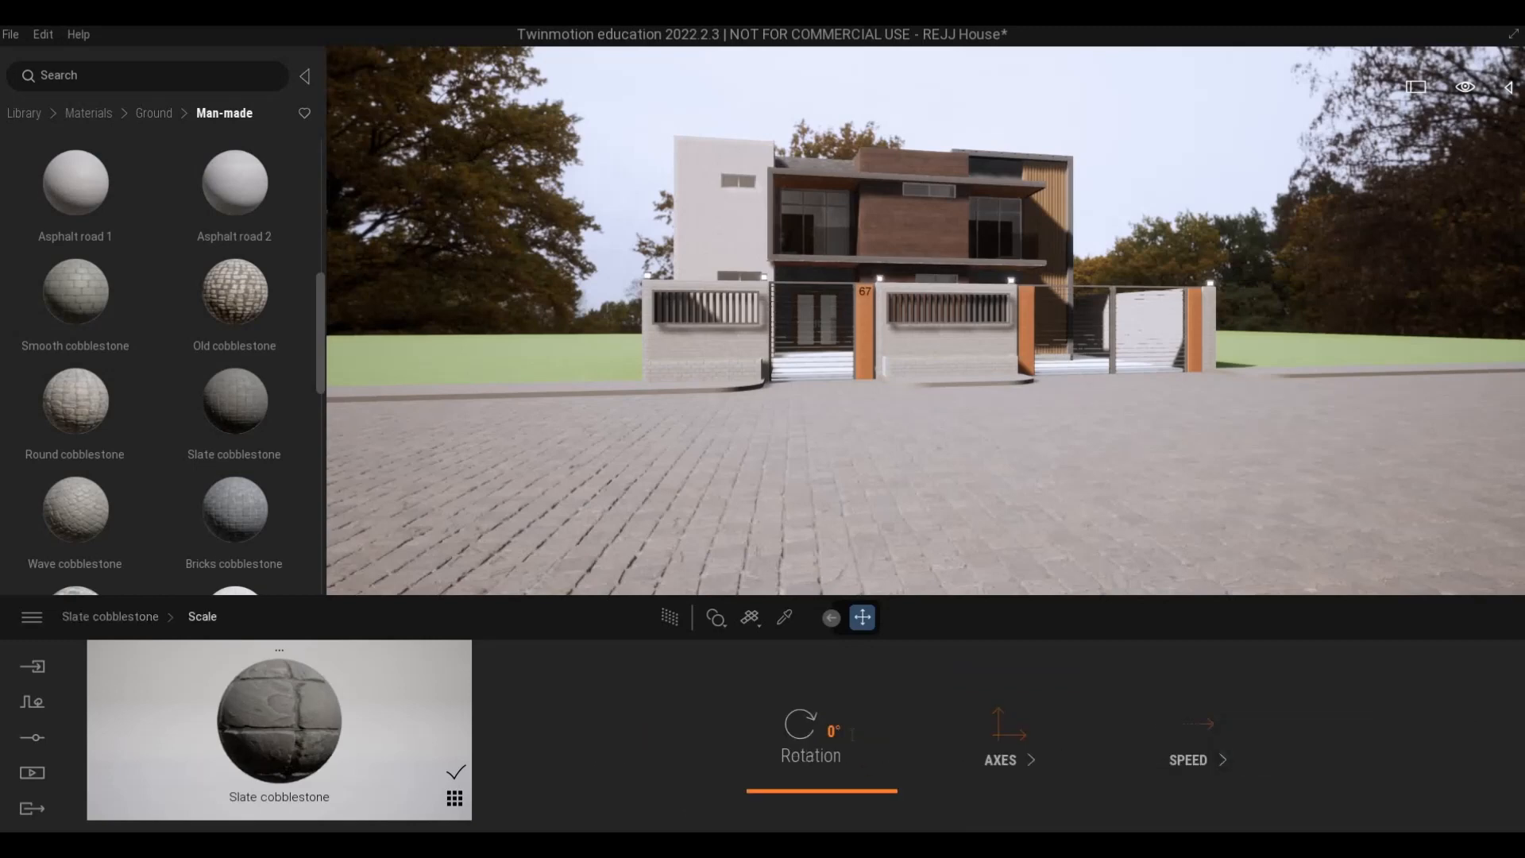
left_click(807, 733)
type("9")
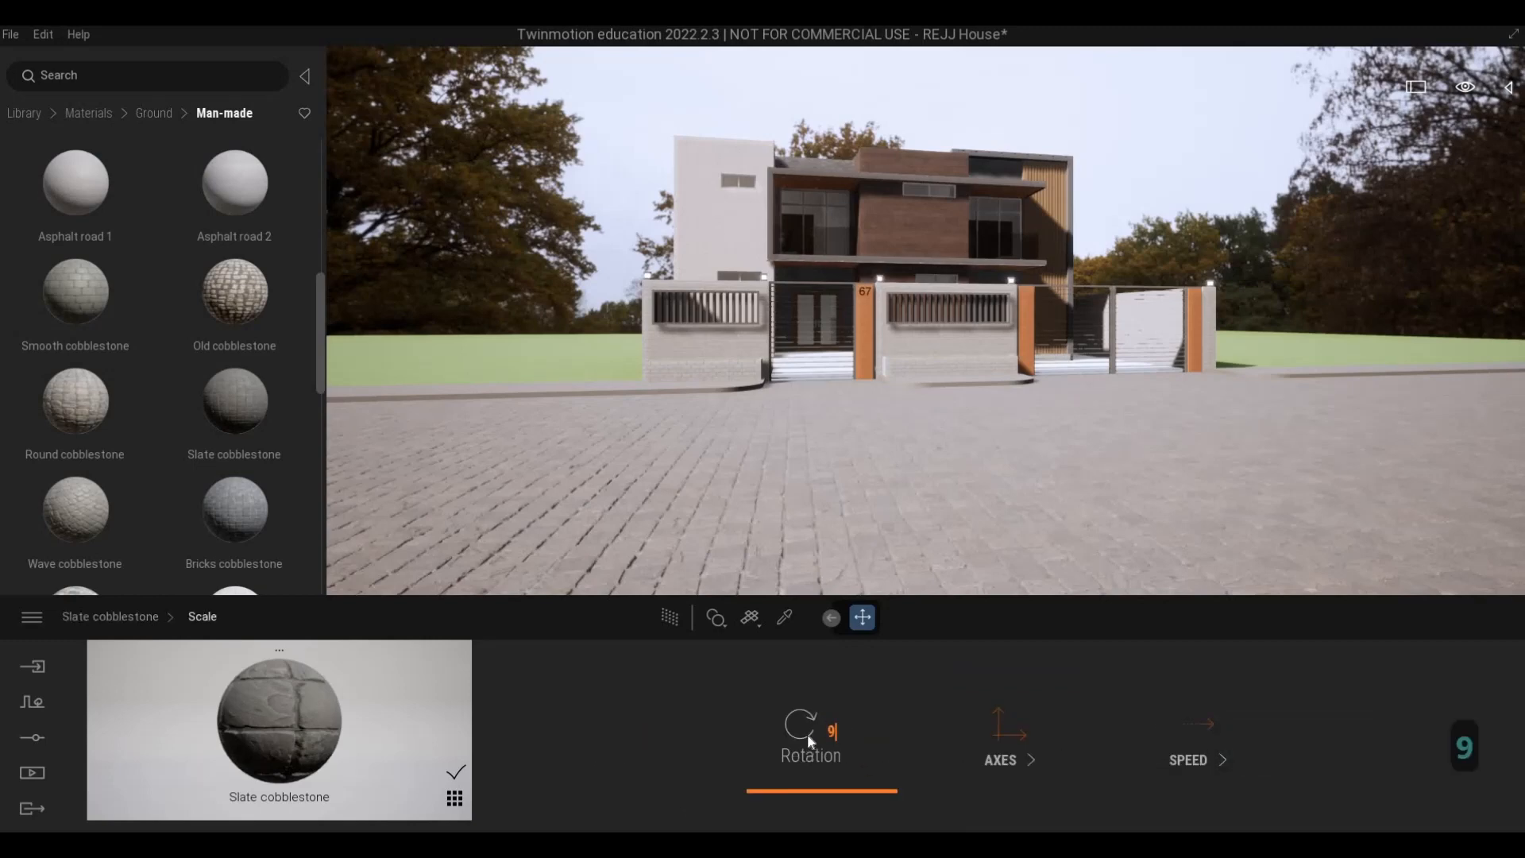
type("0")
key("Return")
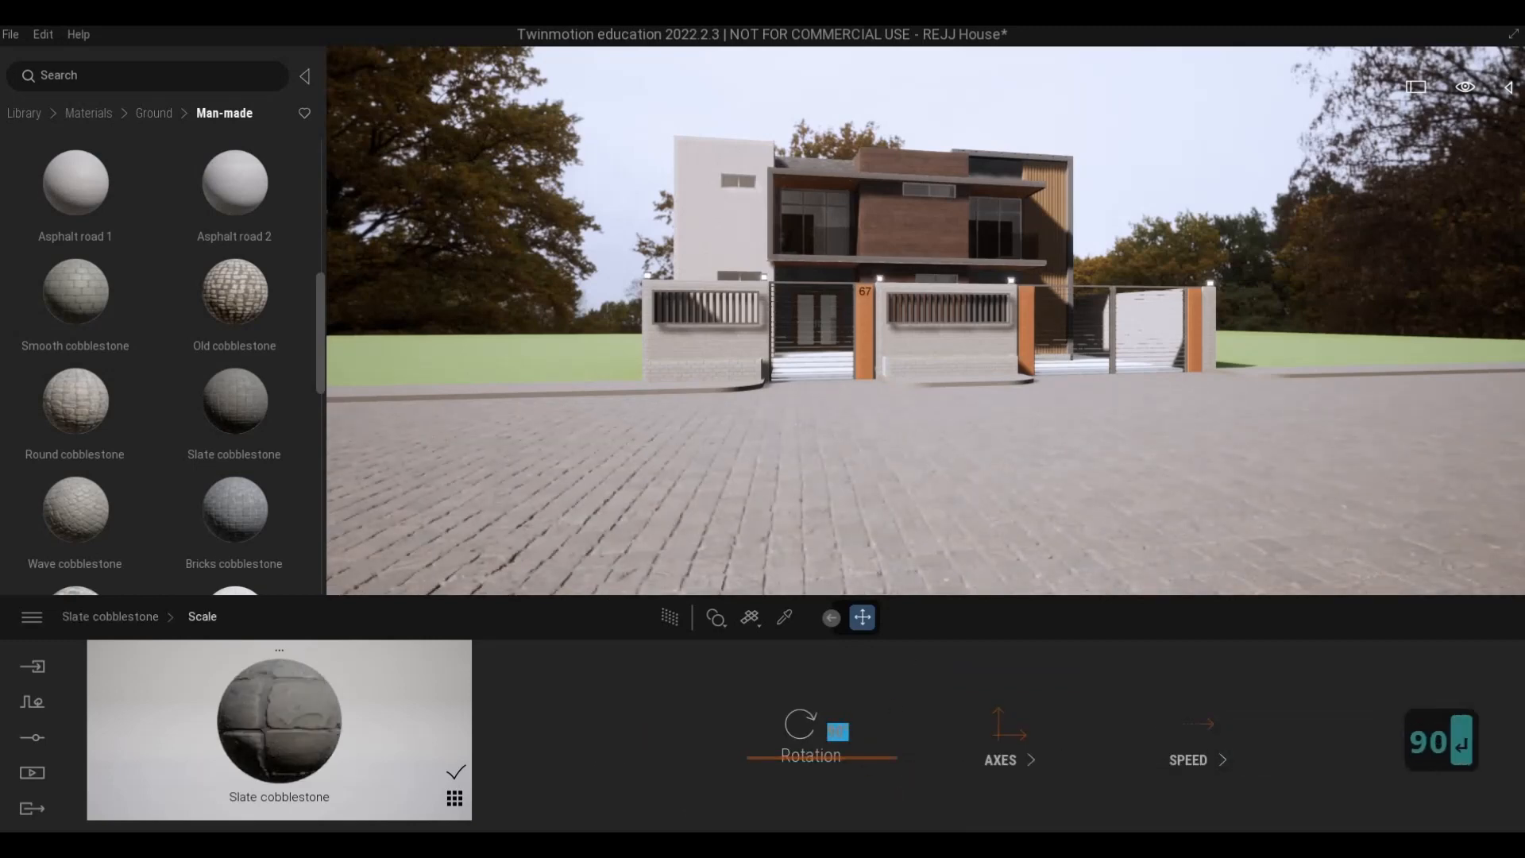
- Reduce the scale of the street's Slate cobblestone texture to 5.08
key("s")
key("d")
key("w")
key("d")
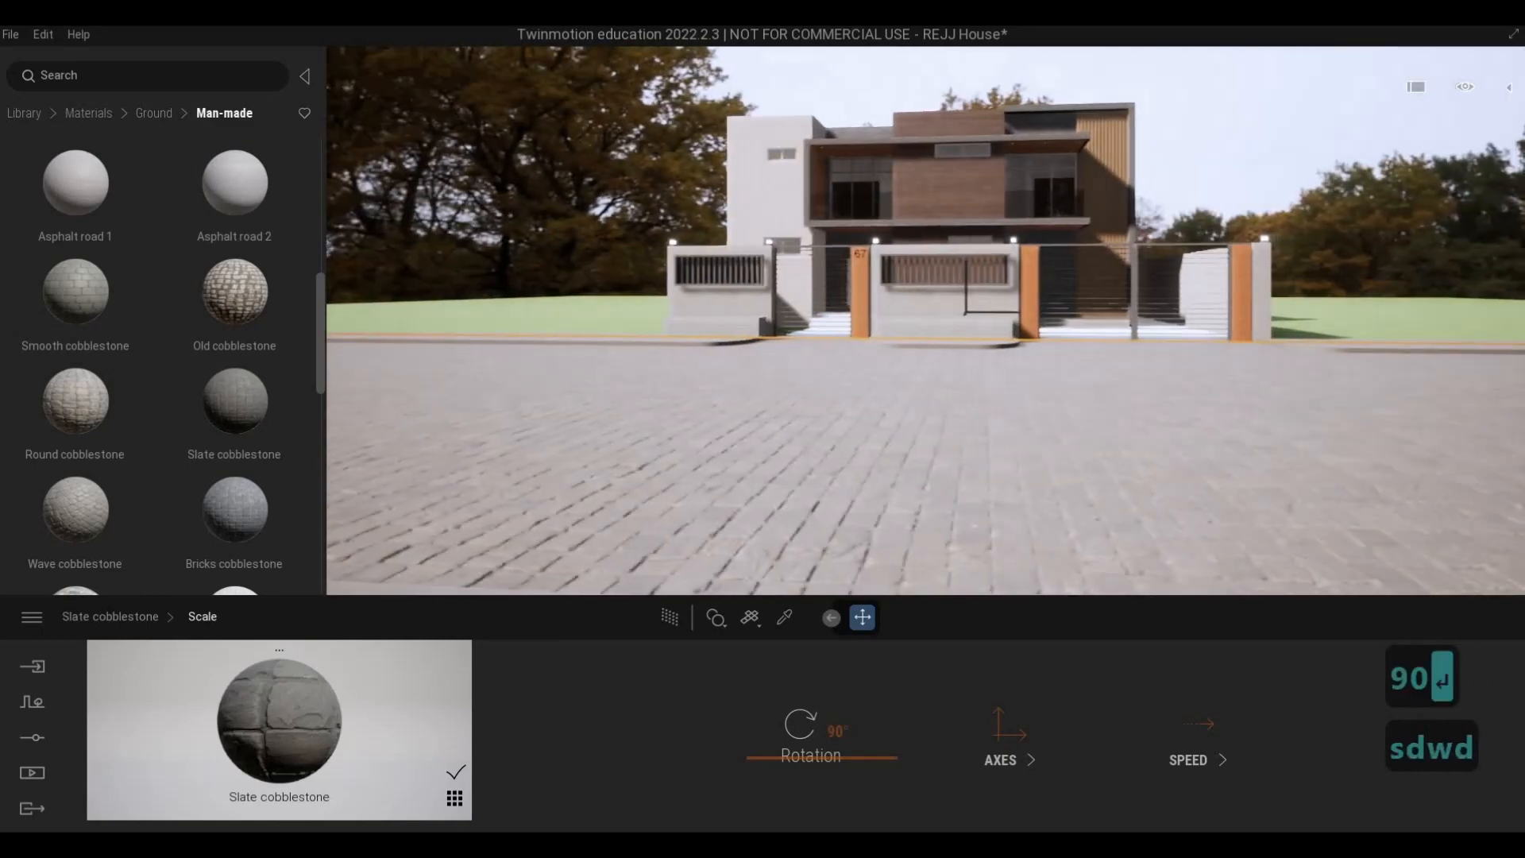
key("a")
key("a")
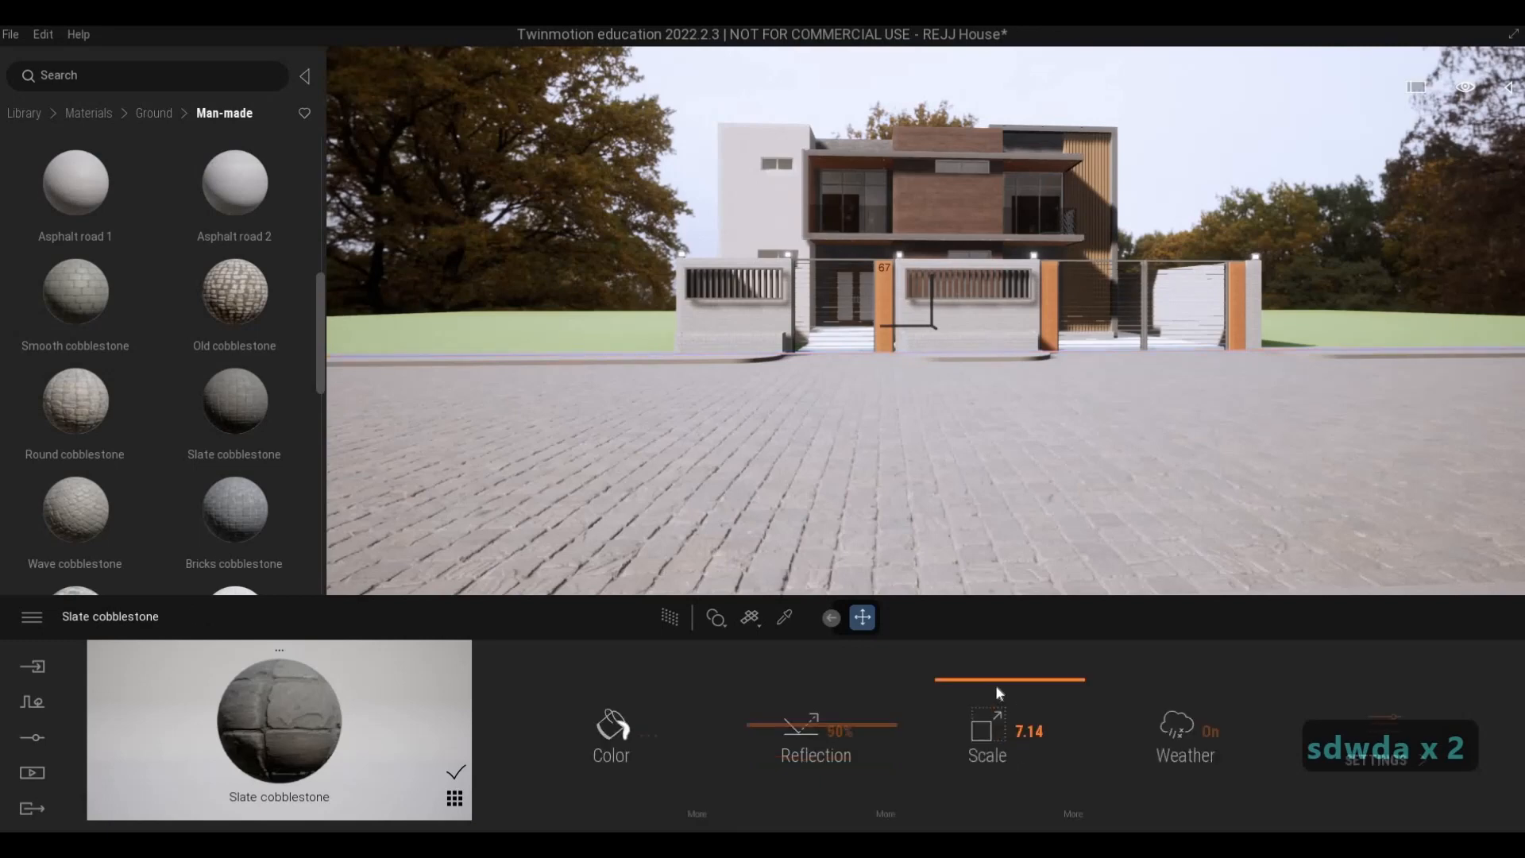
left_click_drag(996, 694, 996, 724)
key("Escape")
key("Escape")
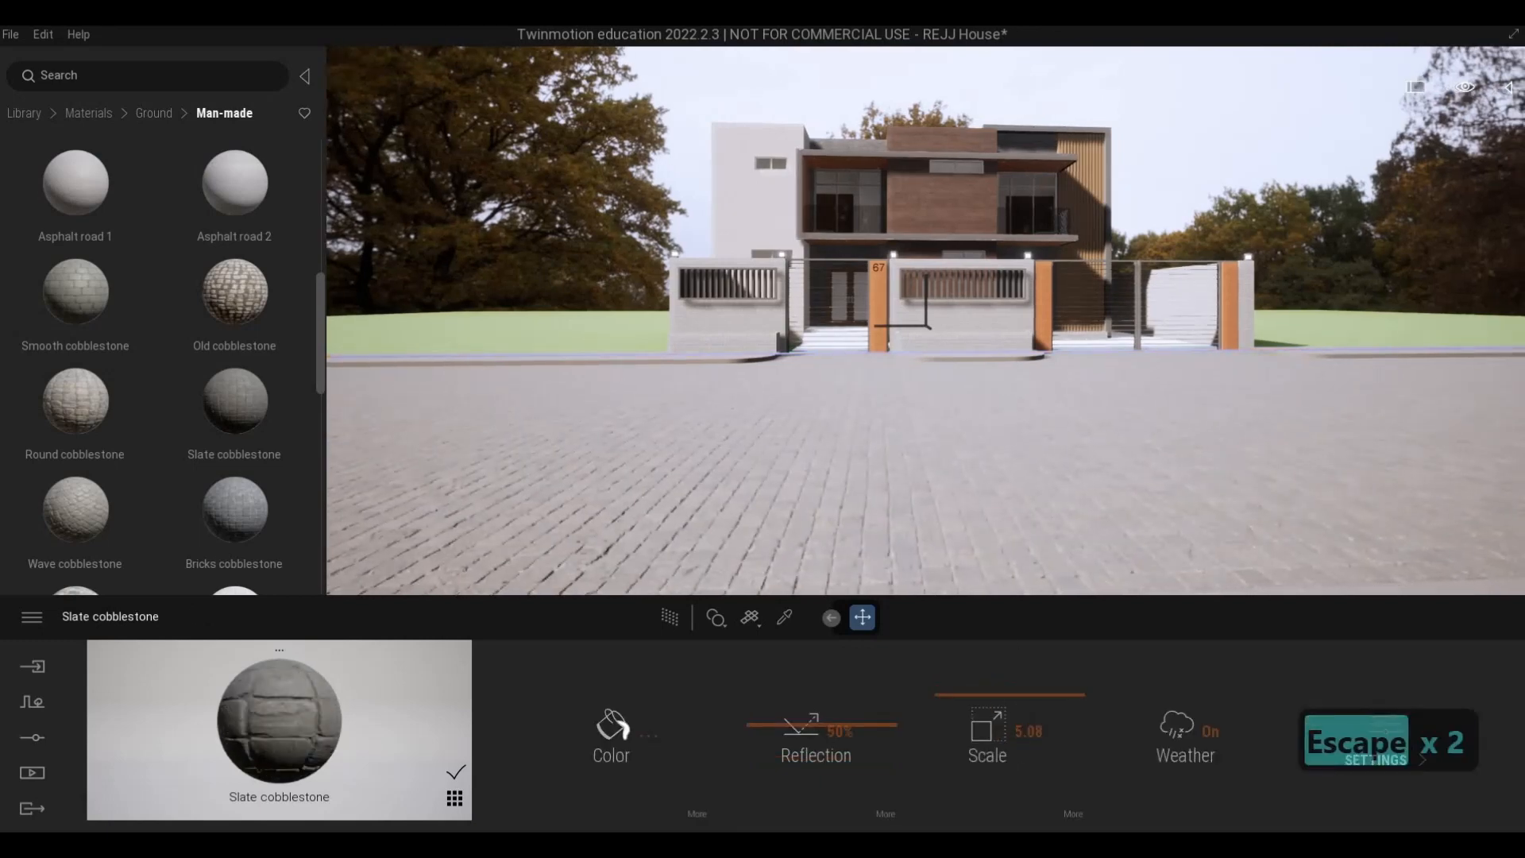
- Replace the street's Slate cobblestone with Wave cobblestone and set its scale to 4.54
key("s")
key("a")
key("w")
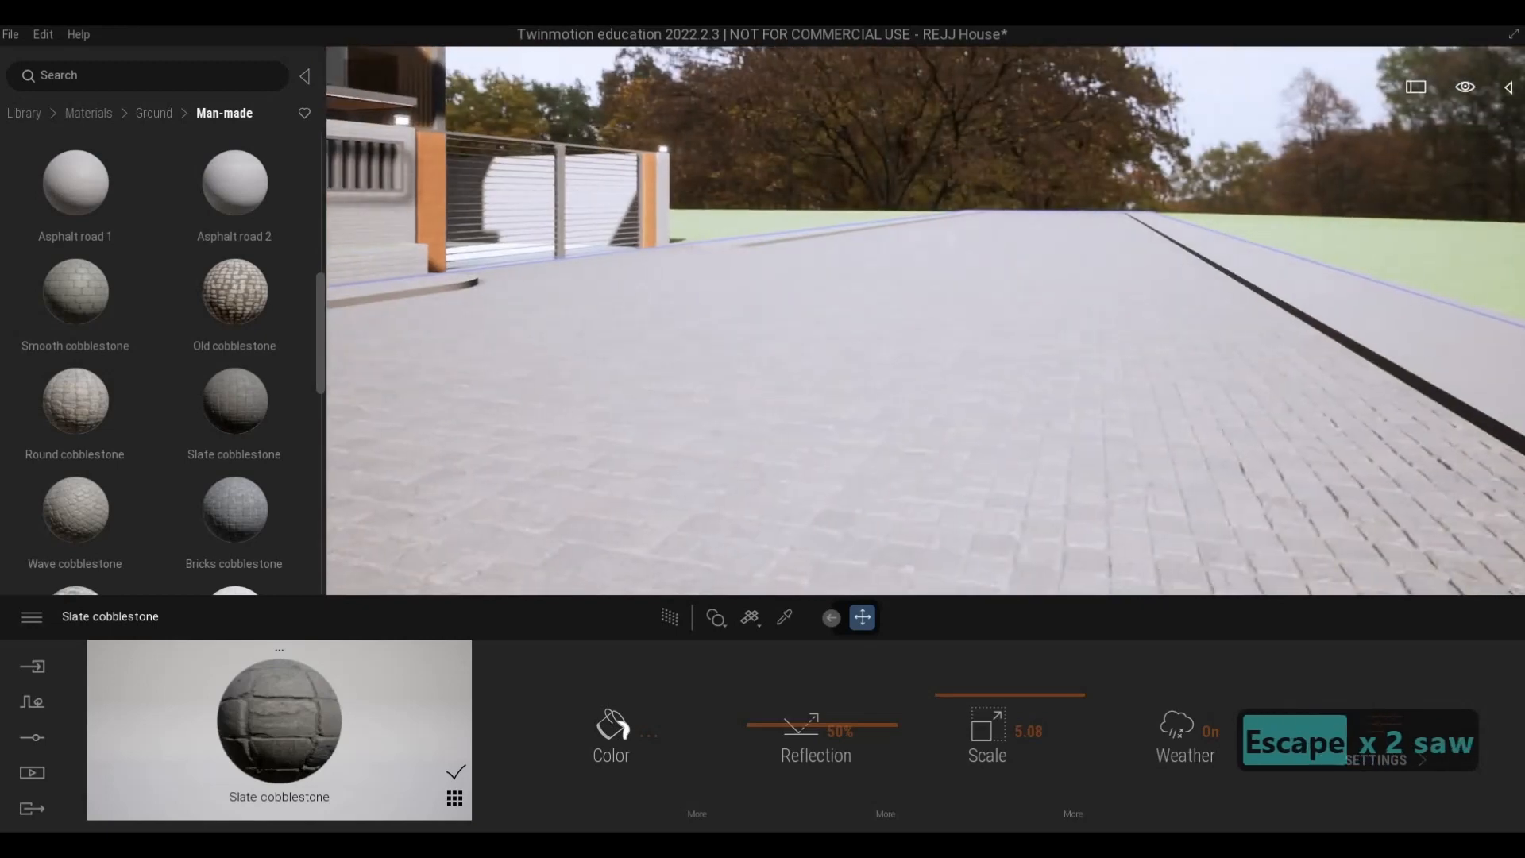
key("d")
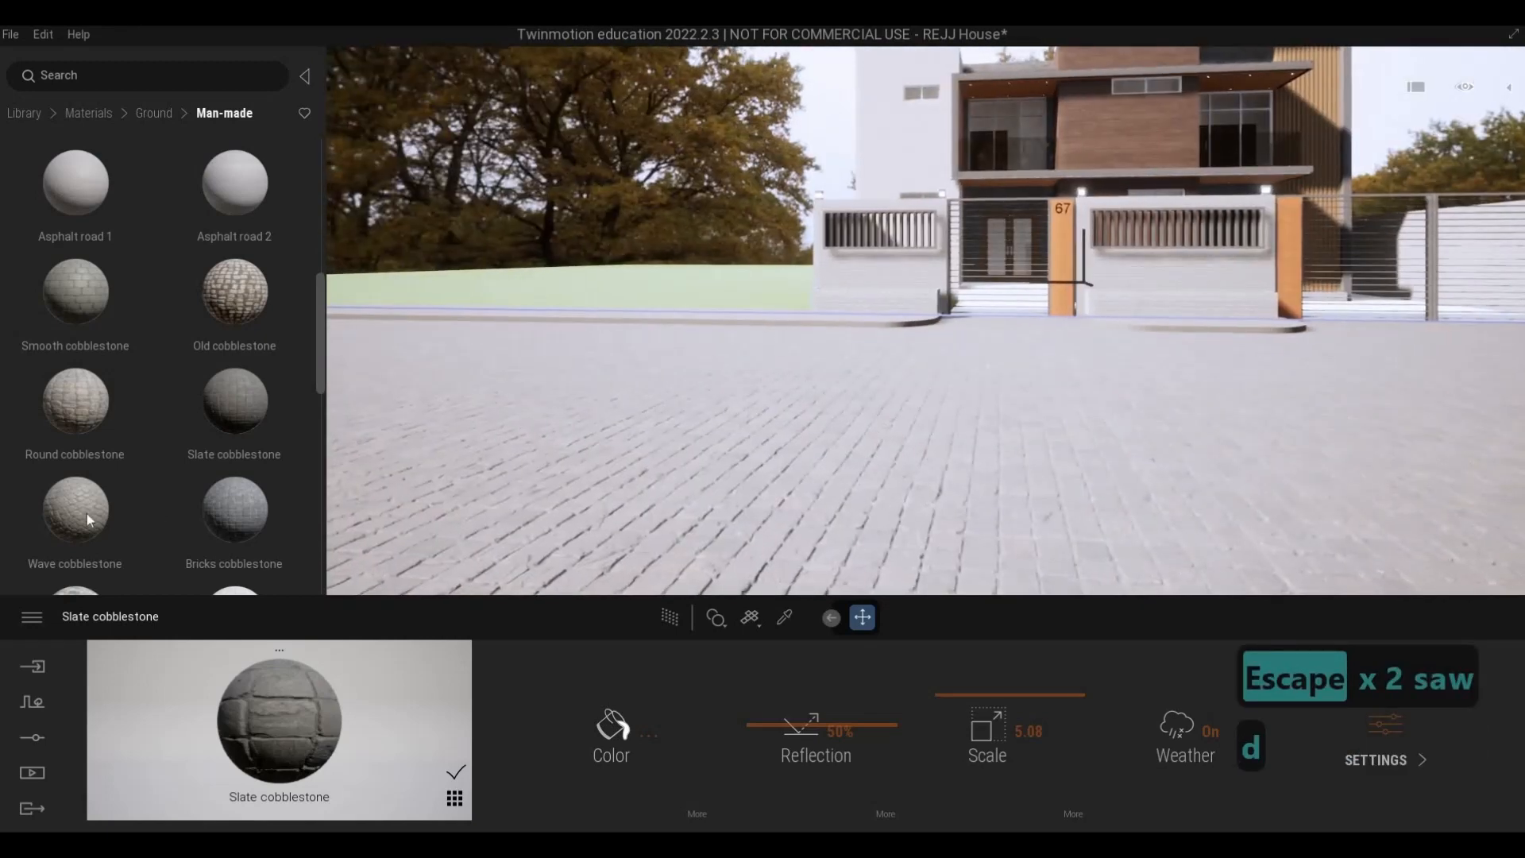
left_click_drag(88, 512, 1025, 548)
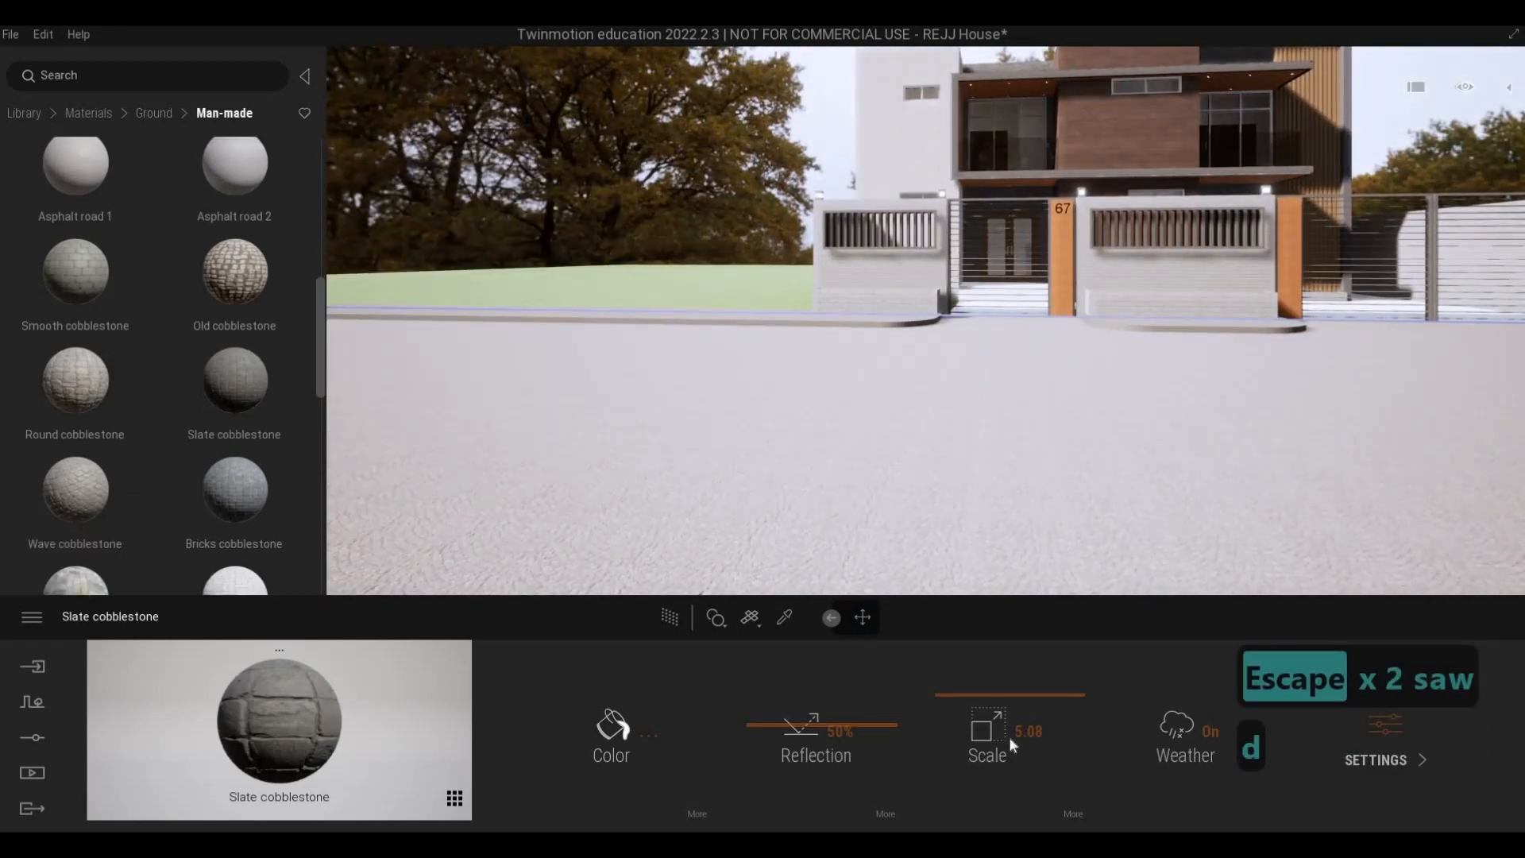
left_click_drag(979, 703, 977, 677)
- Examine the Wave cobblestone pattern along the street from across the road
key("s")
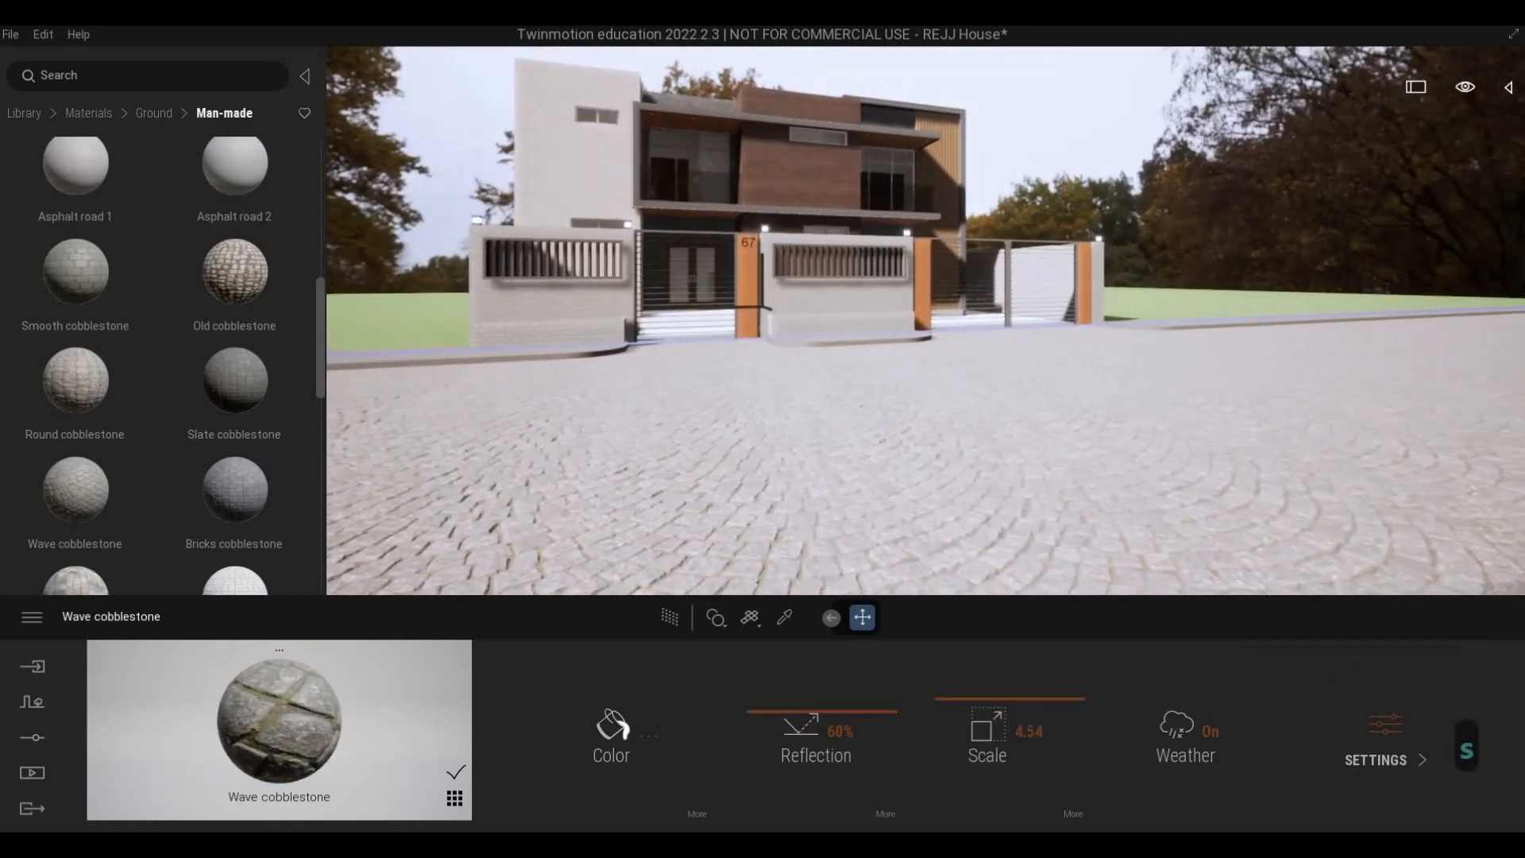
key("d")
key("d")
key("d")
mouse_move(986, 470)
right_mouse_down()
mouse_move(967, 471)
mouse_move(977, 462)
right_mouse_up()
key("a")
key("w")
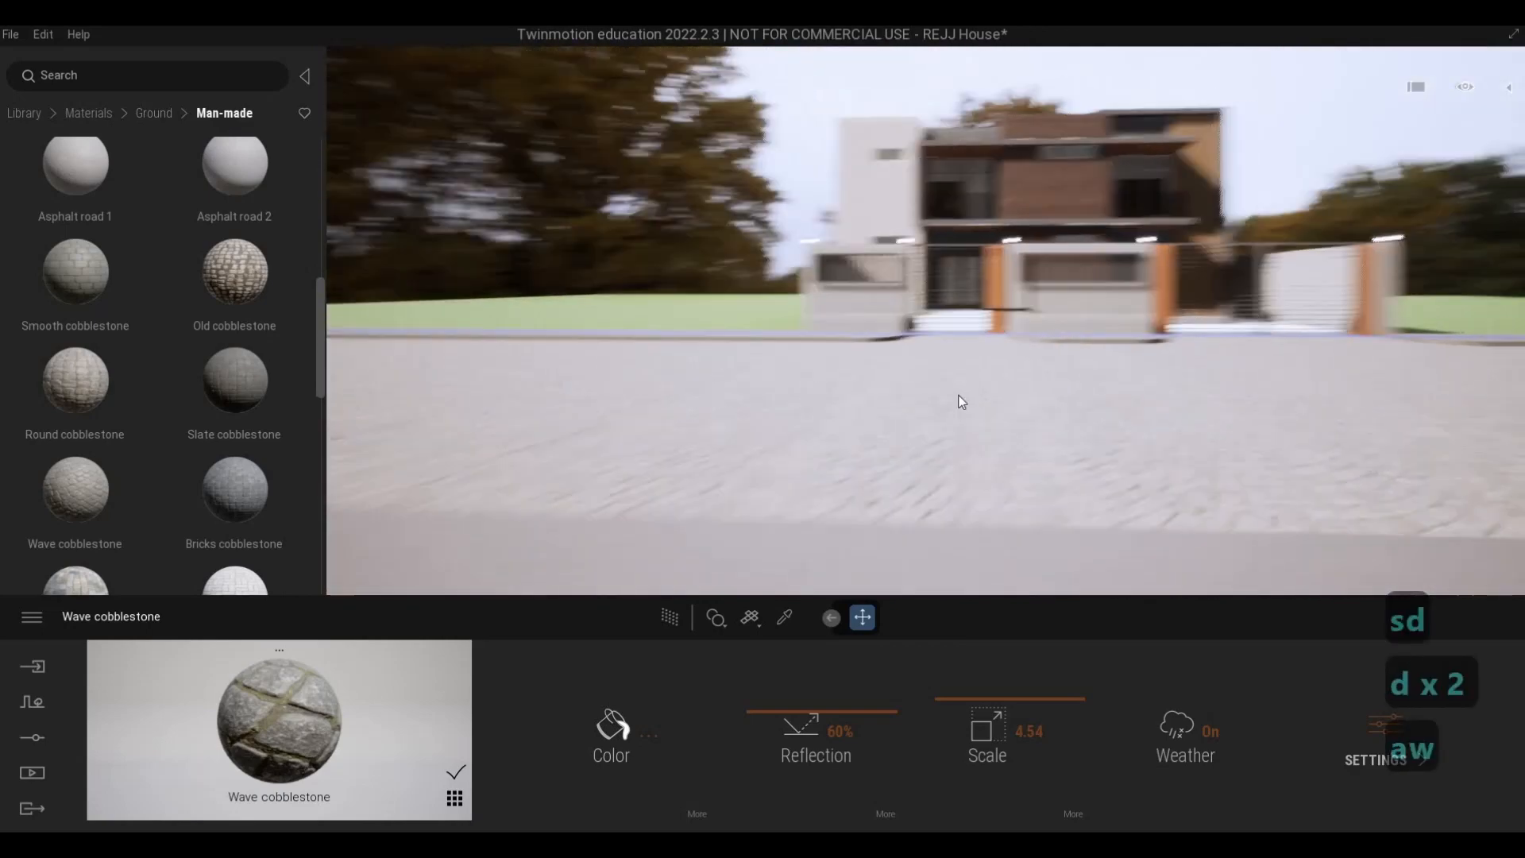
key("Escape")
key("Escape")
- Inspect the cobblestone paving up close where it meets the curbs, planters and front gates
key("a")
key("w")
key("d")
key("w")
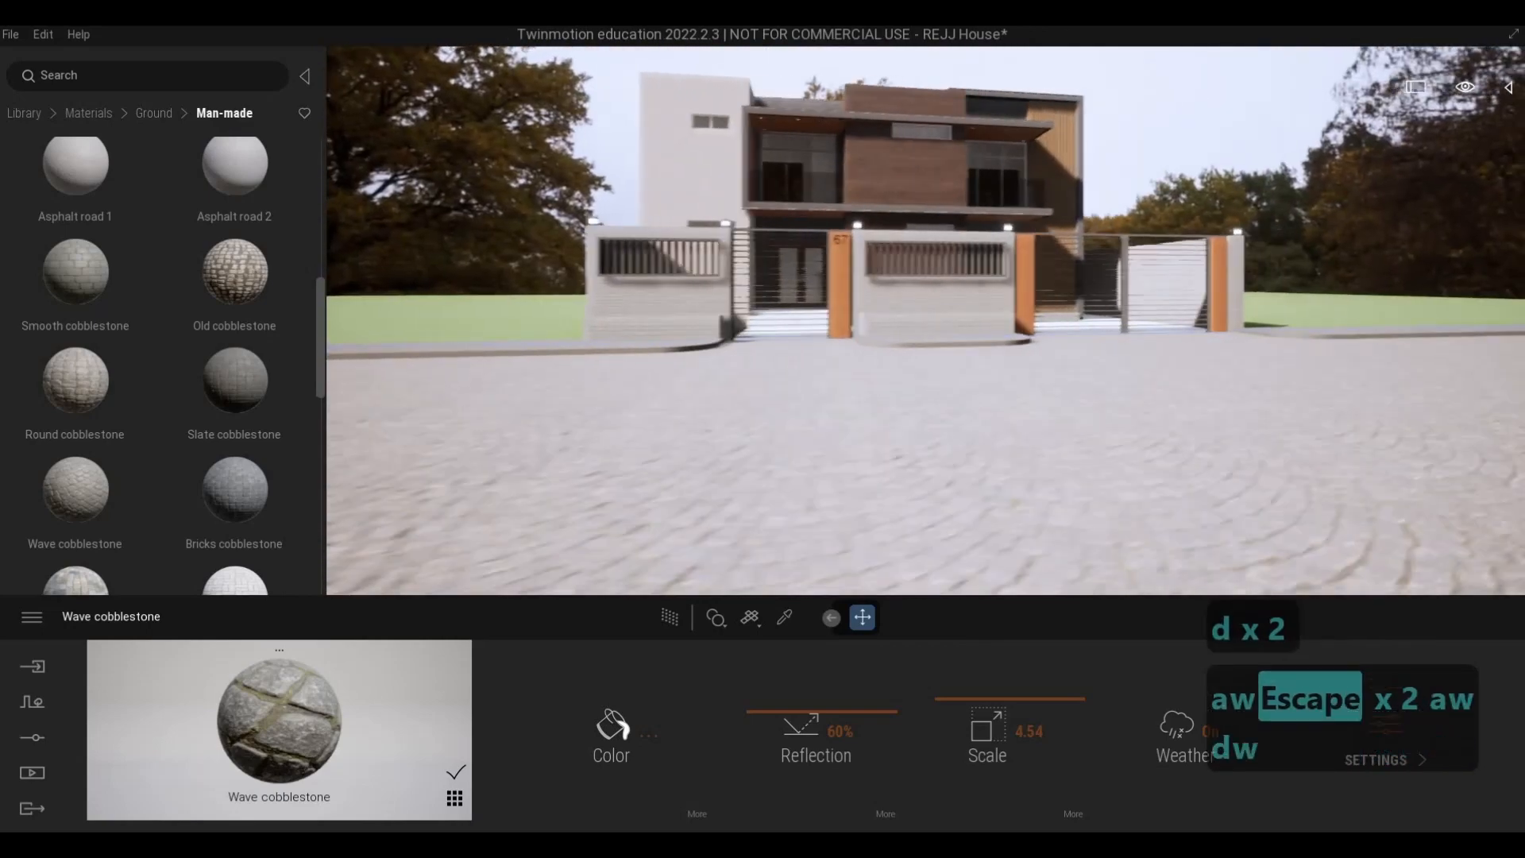
key("d")
key("w")
key("d")
key("w")
key("q")
key("s")
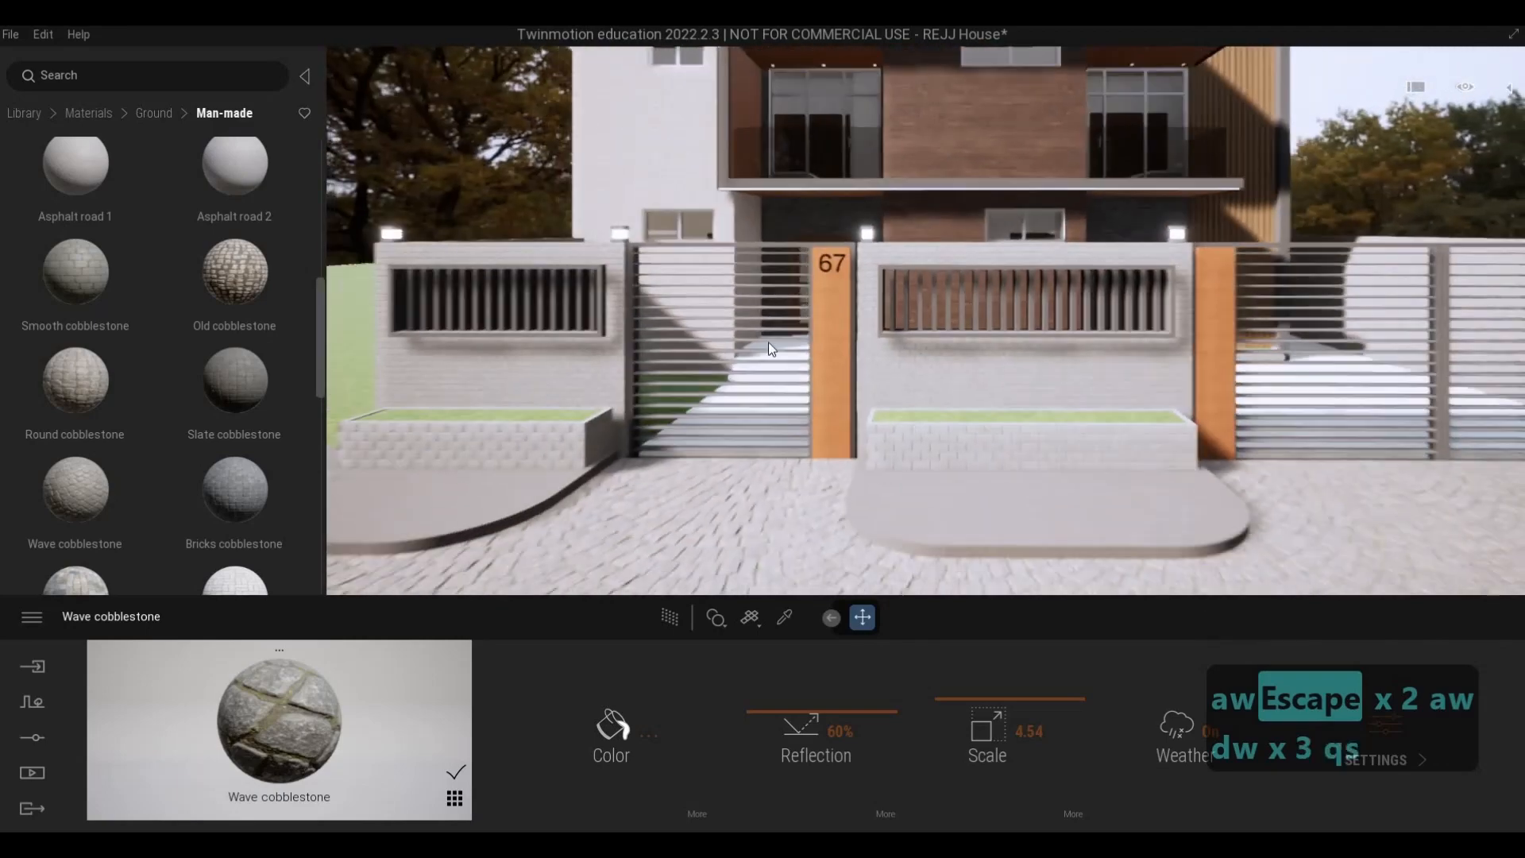
- Open the Lights category of the asset library
key("a")
key("w")
left_click(24, 113)
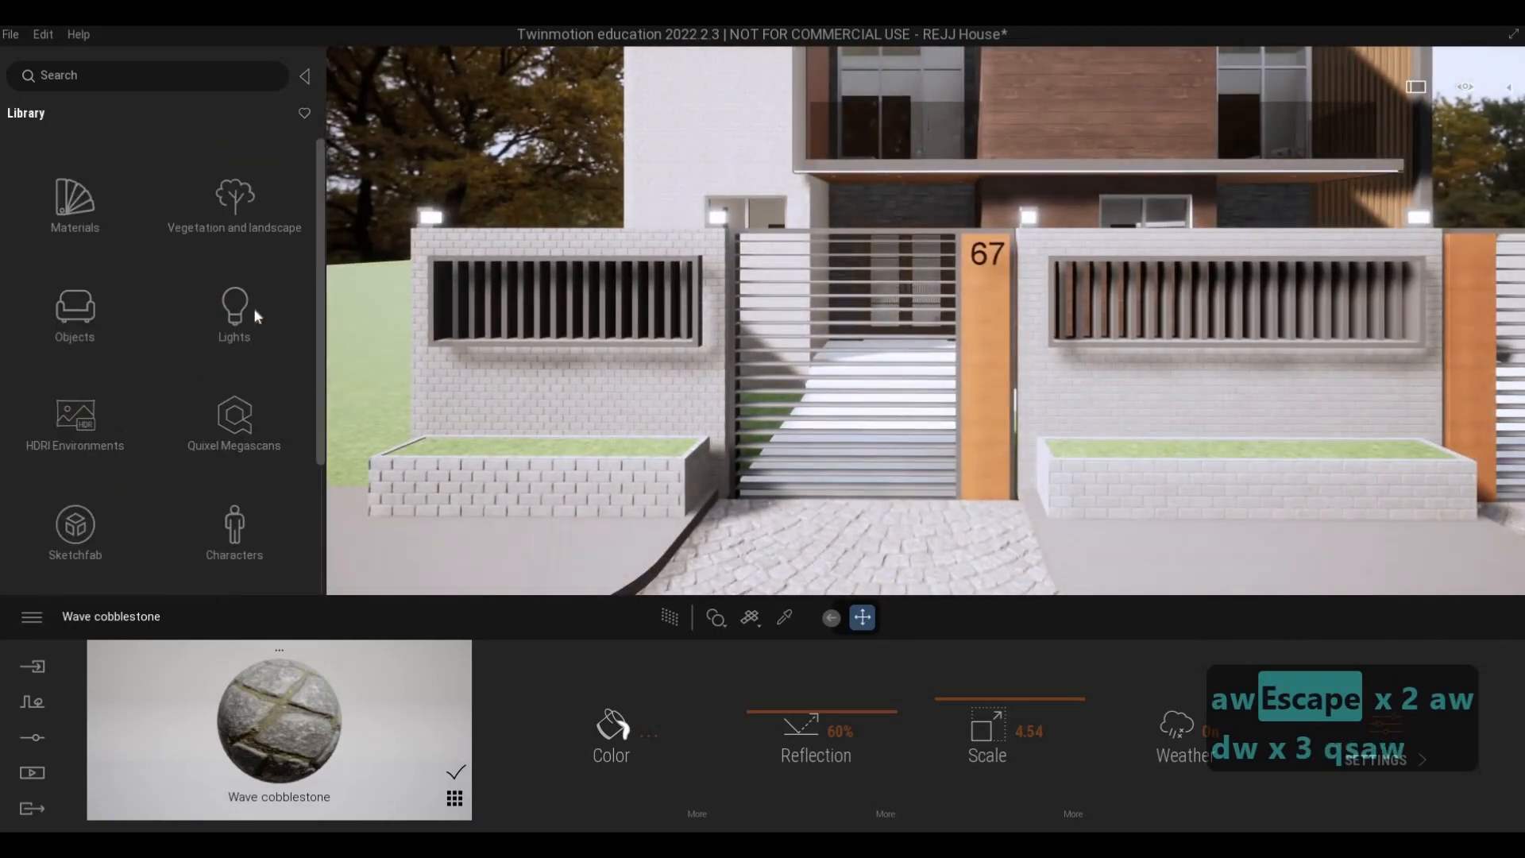
left_click(254, 308)
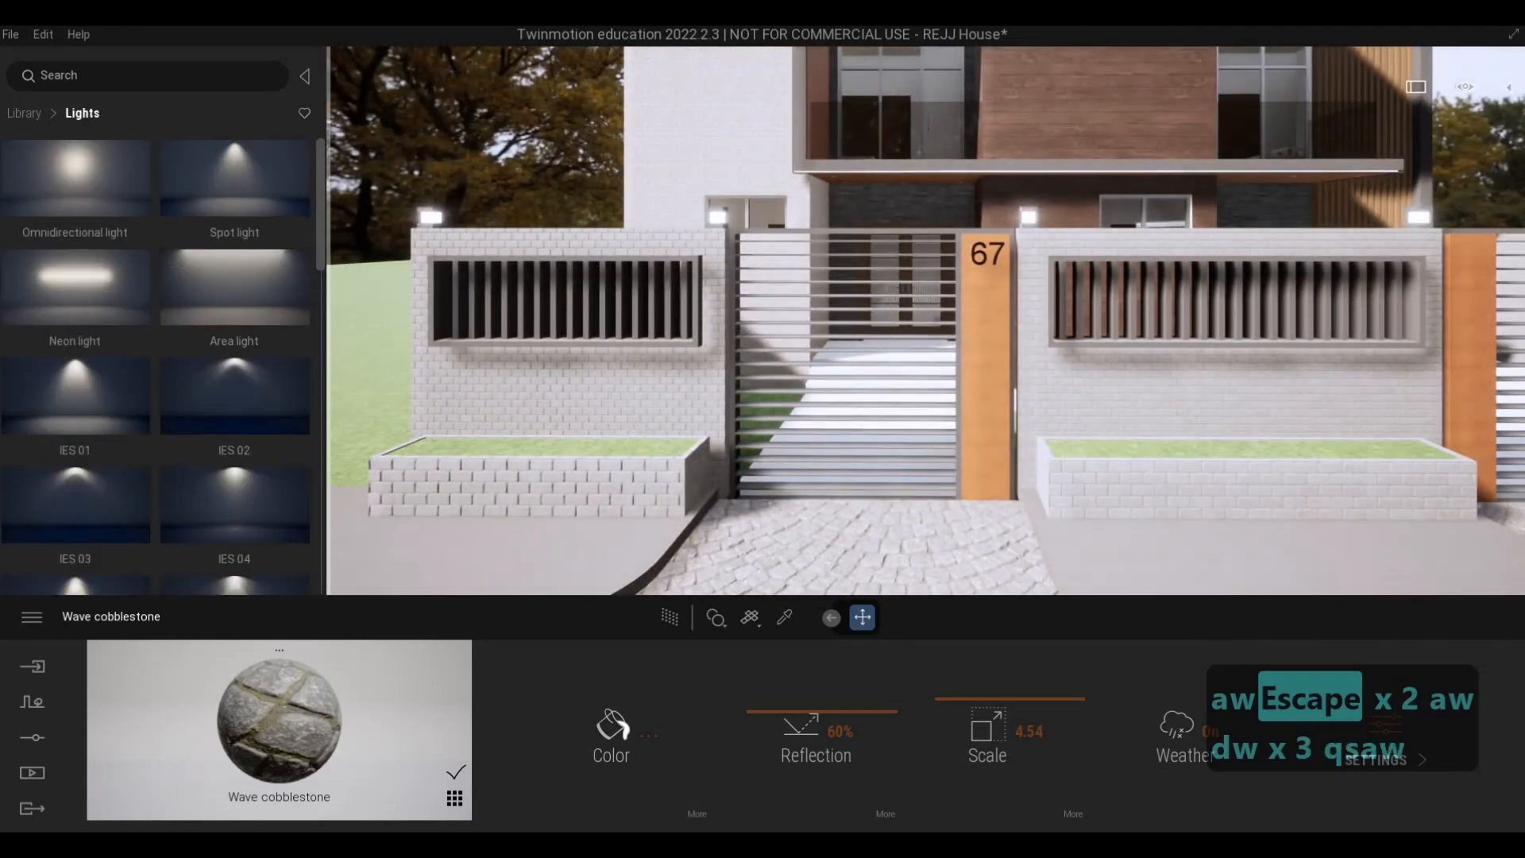
- Place a spot light beneath the outer ceiling fixture beside the orange side wall of the upper balcony
key("a")
key("w")
key("q")
key("a")
key("w")
key("q")
key("w")
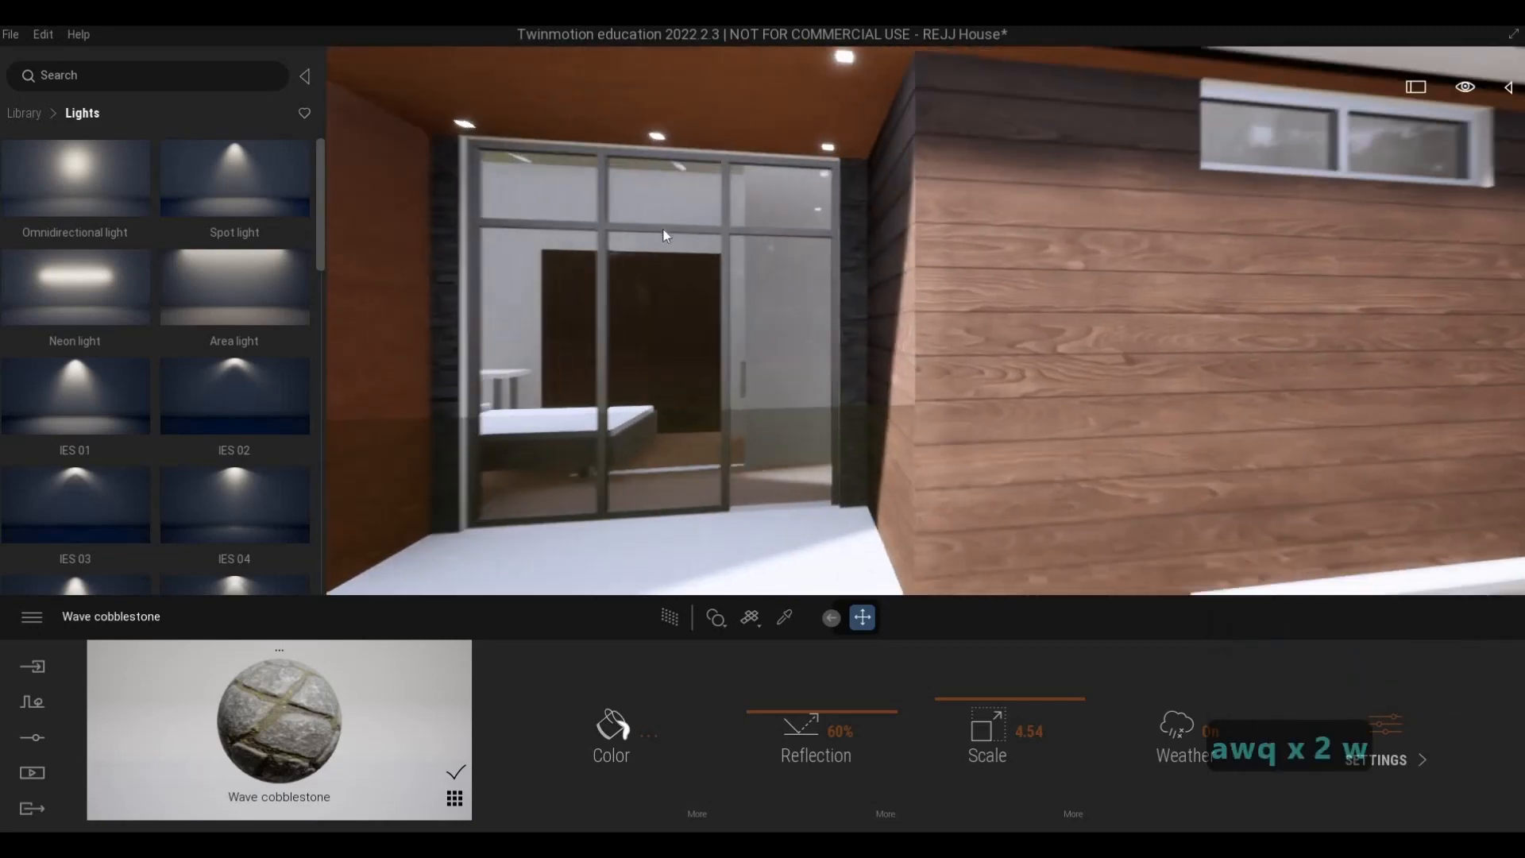
key("a")
left_click_drag(790, 143, 800, 131)
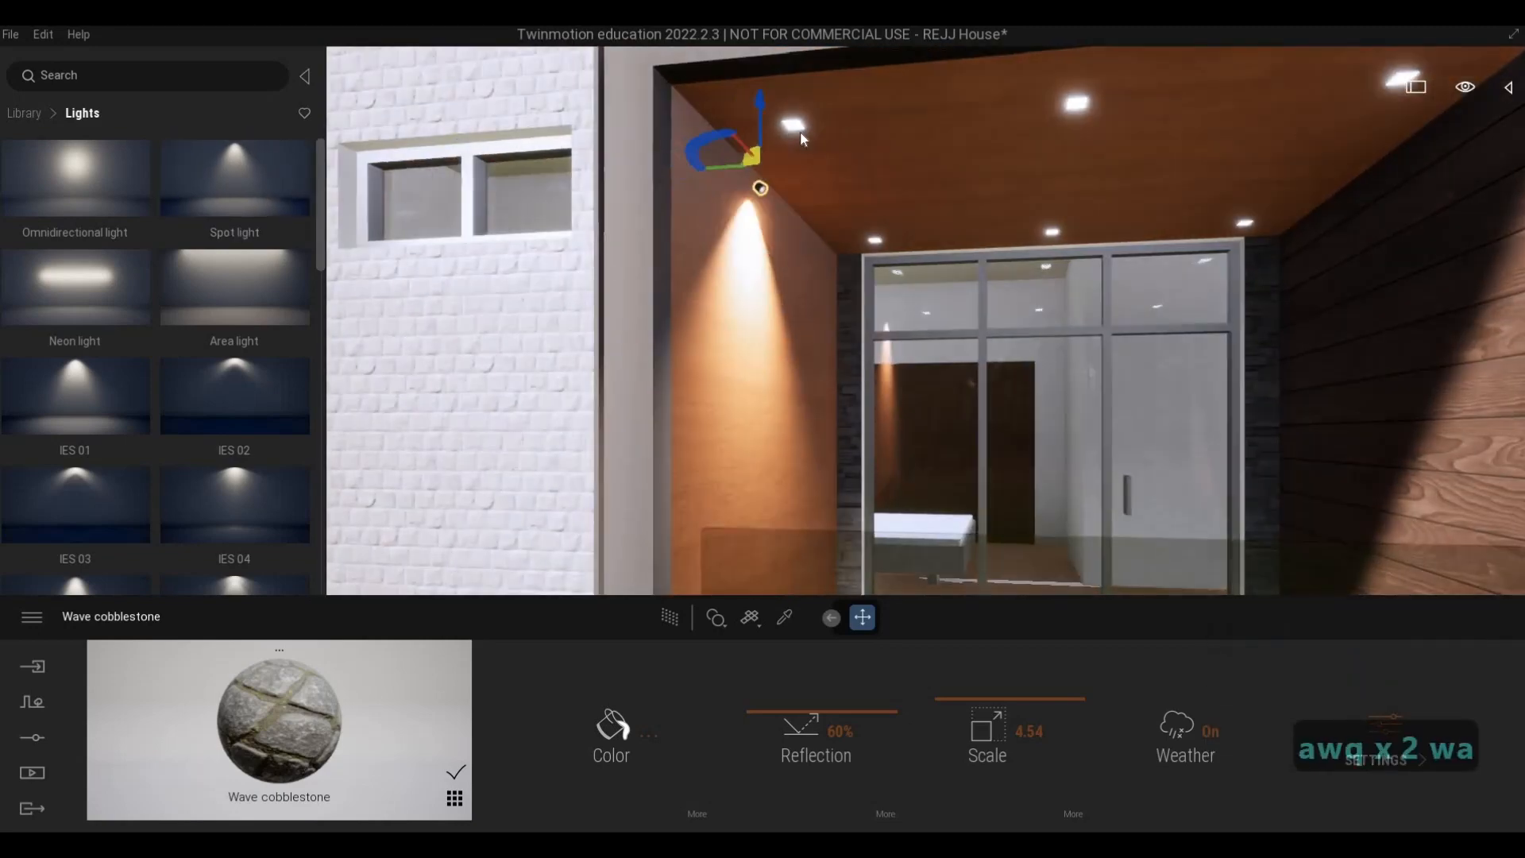
- Raise the spot light about 0.09 m so it sits just under the balcony ceiling
key("w")
key("w")
key("q")
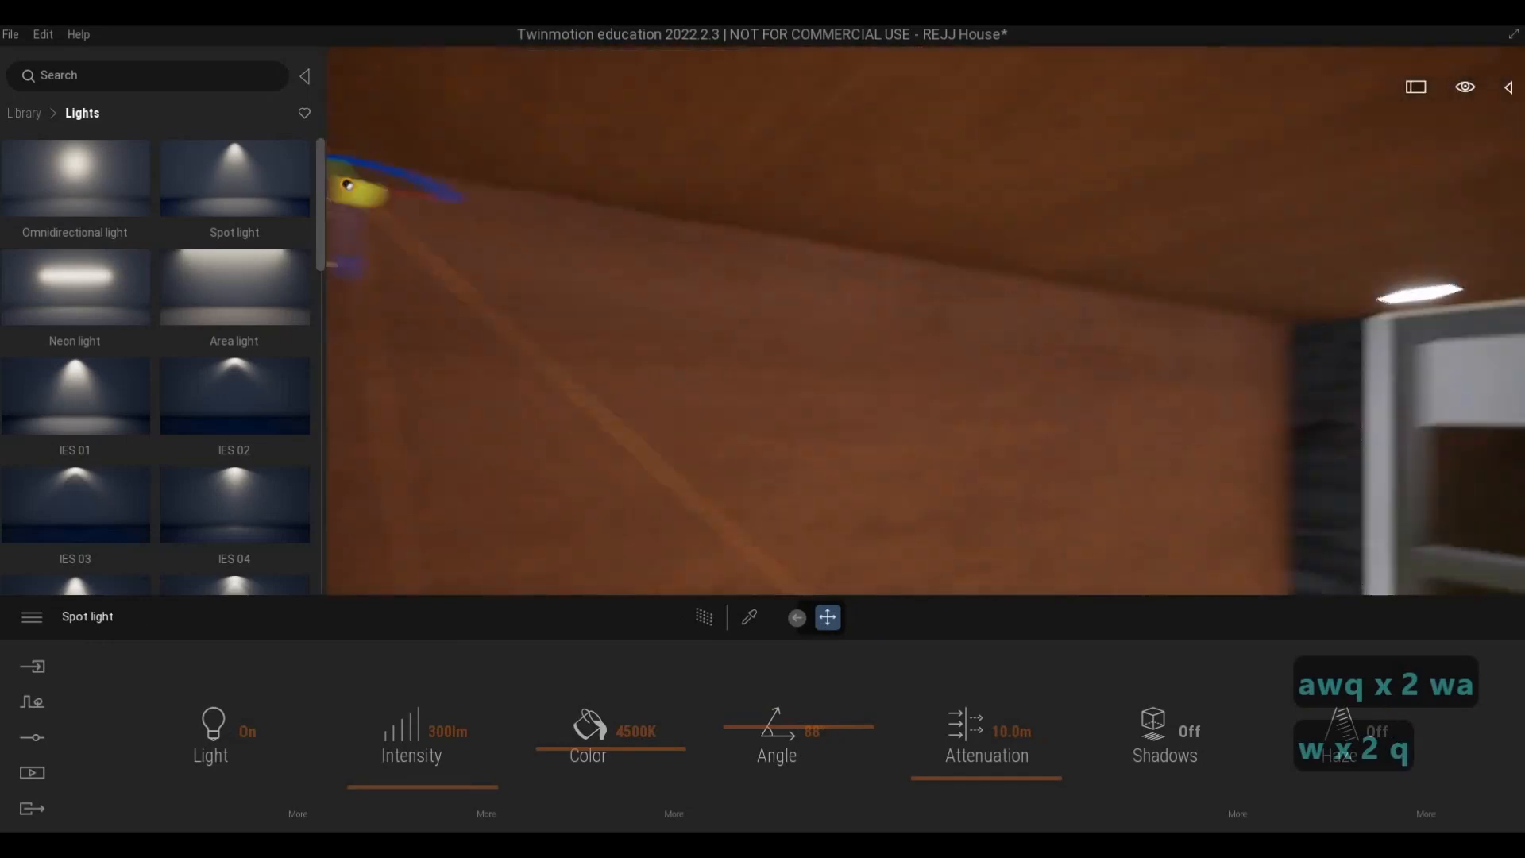
key("q")
key("e")
key("s")
key("3")
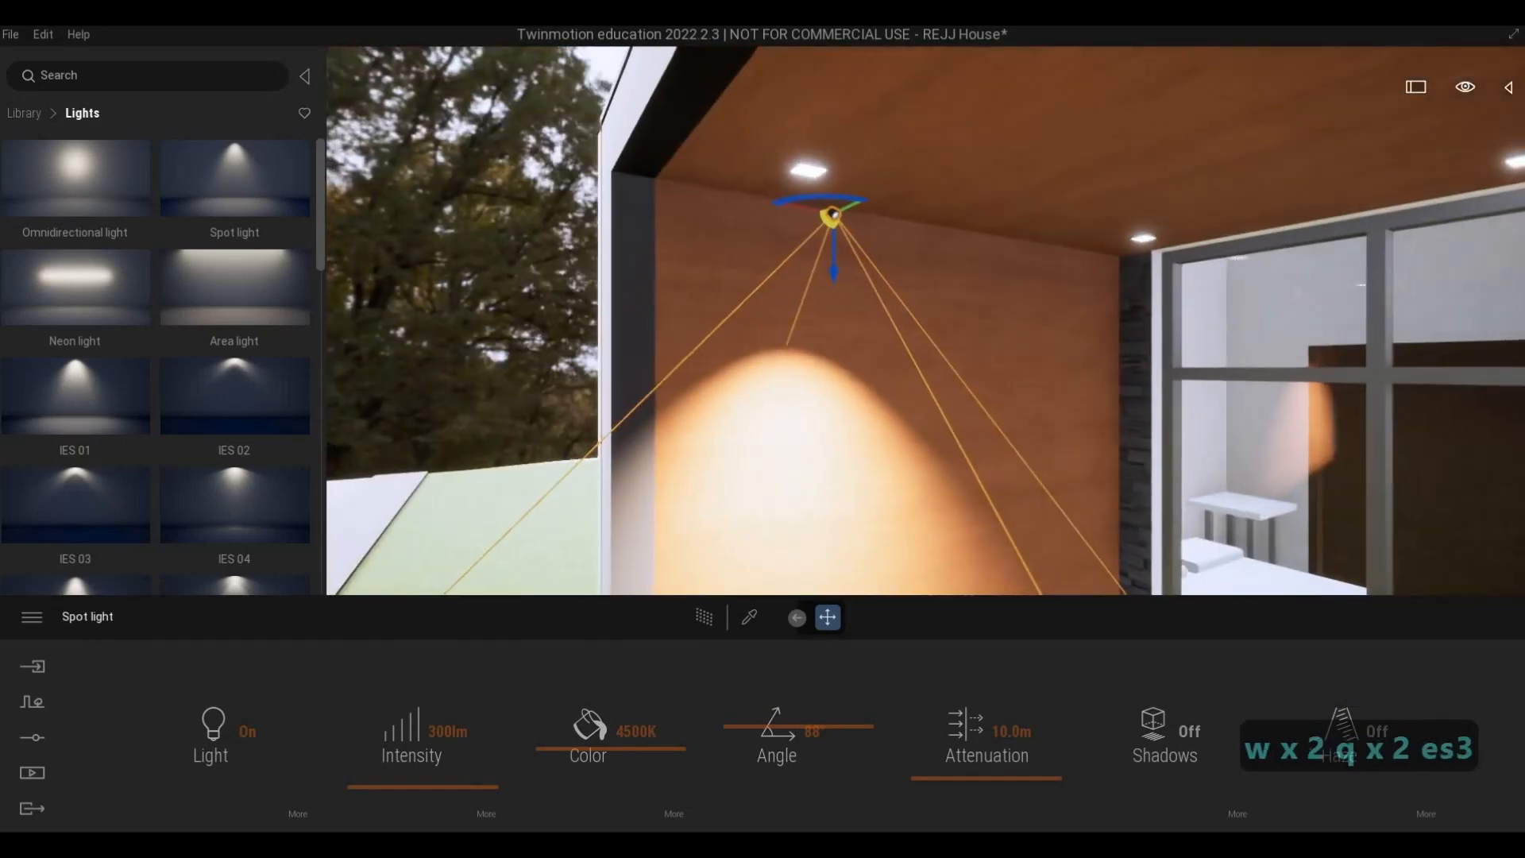
key("w")
key("q")
key("a")
key("w")
key("w")
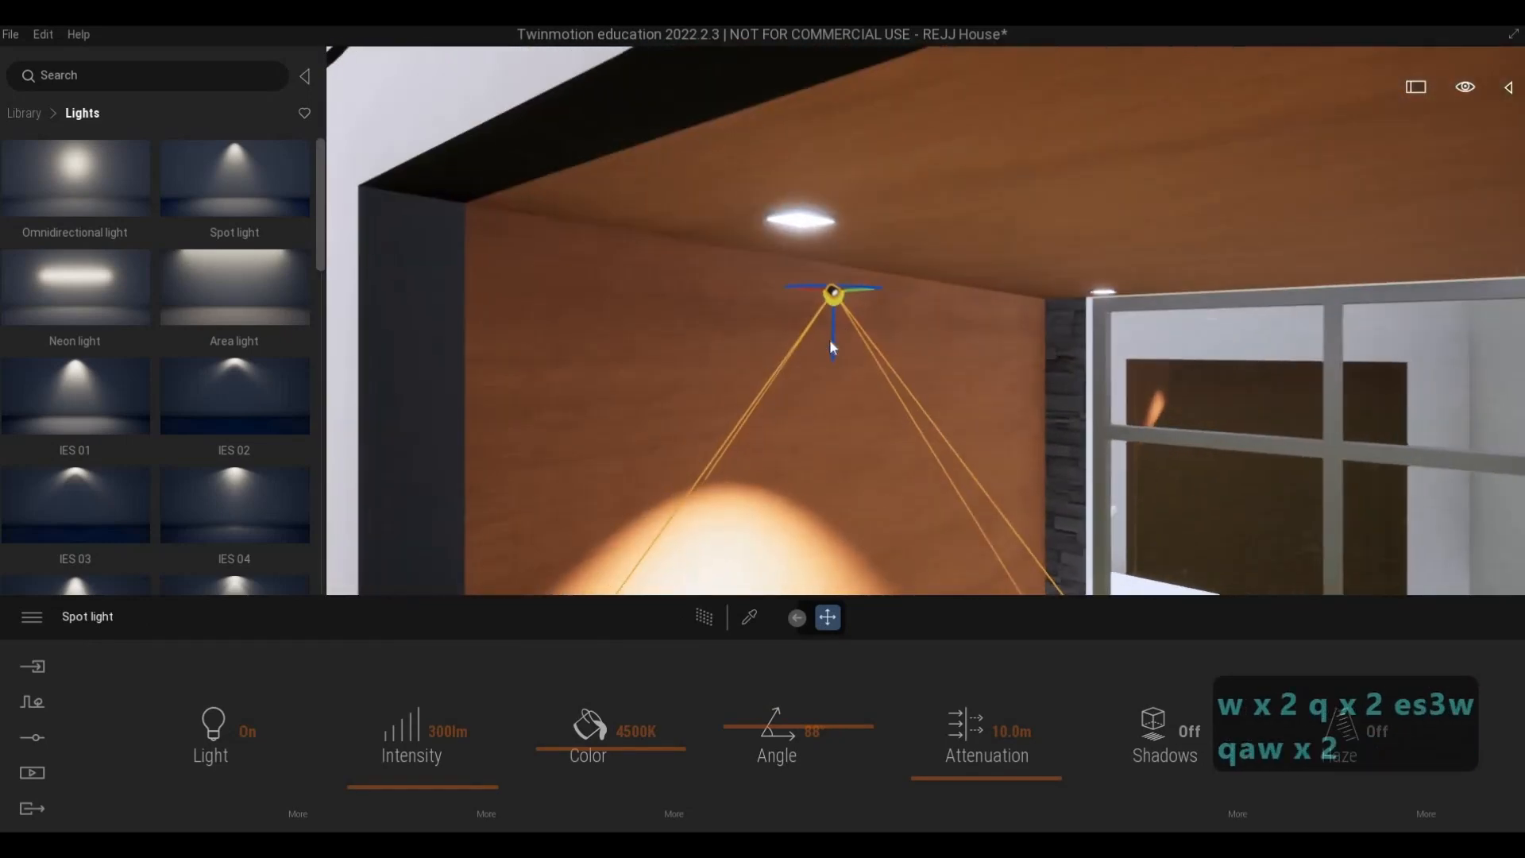
left_click_drag(833, 341, 830, 253)
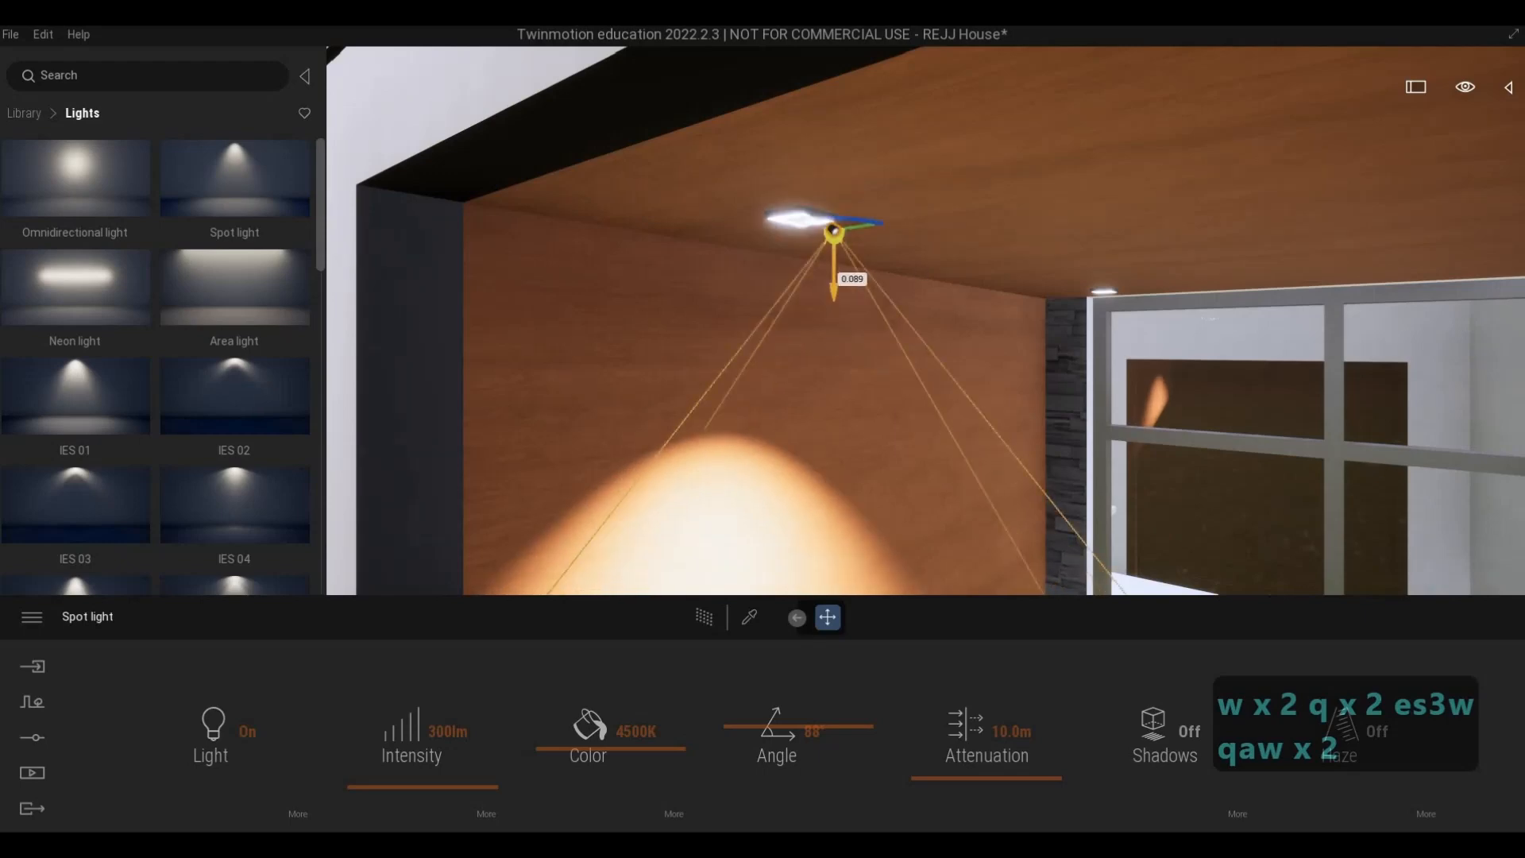
- Shift the spot light horizontally until it is centred on its recessed ceiling fixture
key("a")
key("w")
key("a")
key("w")
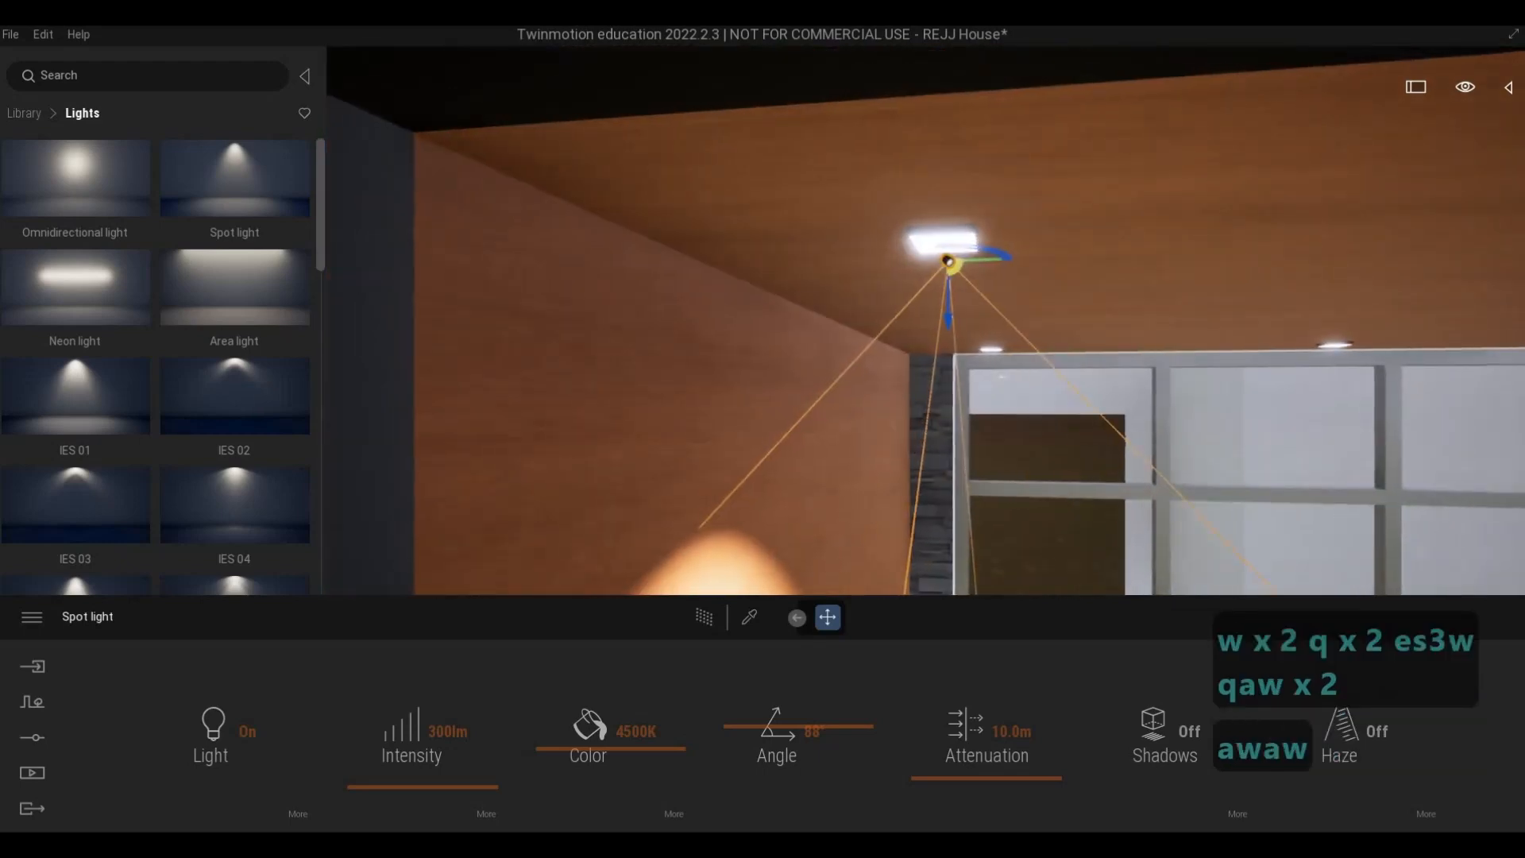
key("d")
key("q")
key("e")
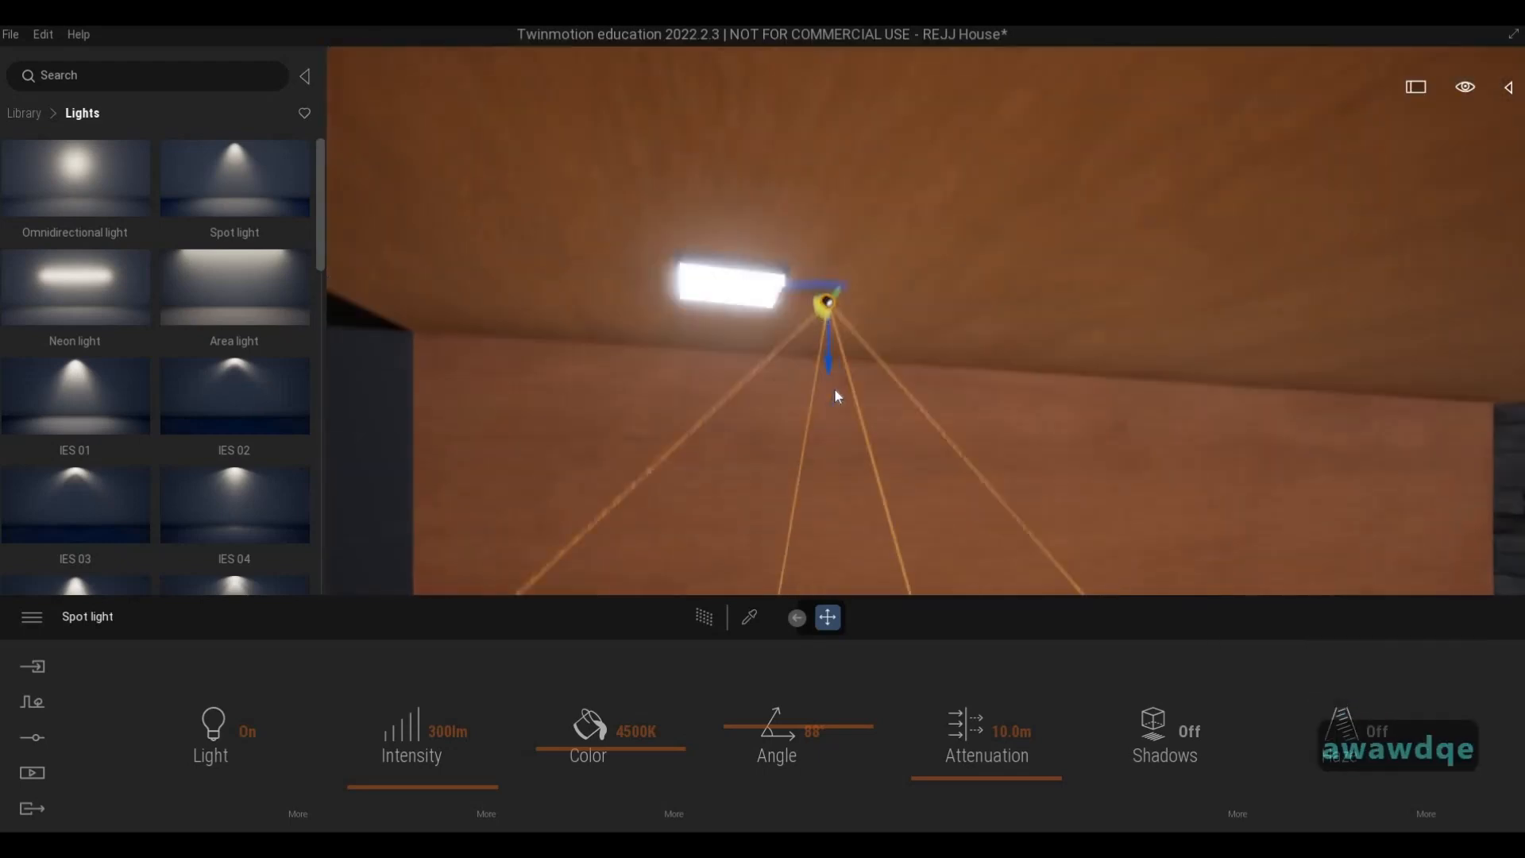
key("Tab")
left_click_drag(722, 249, 646, 240)
key("s")
key("d")
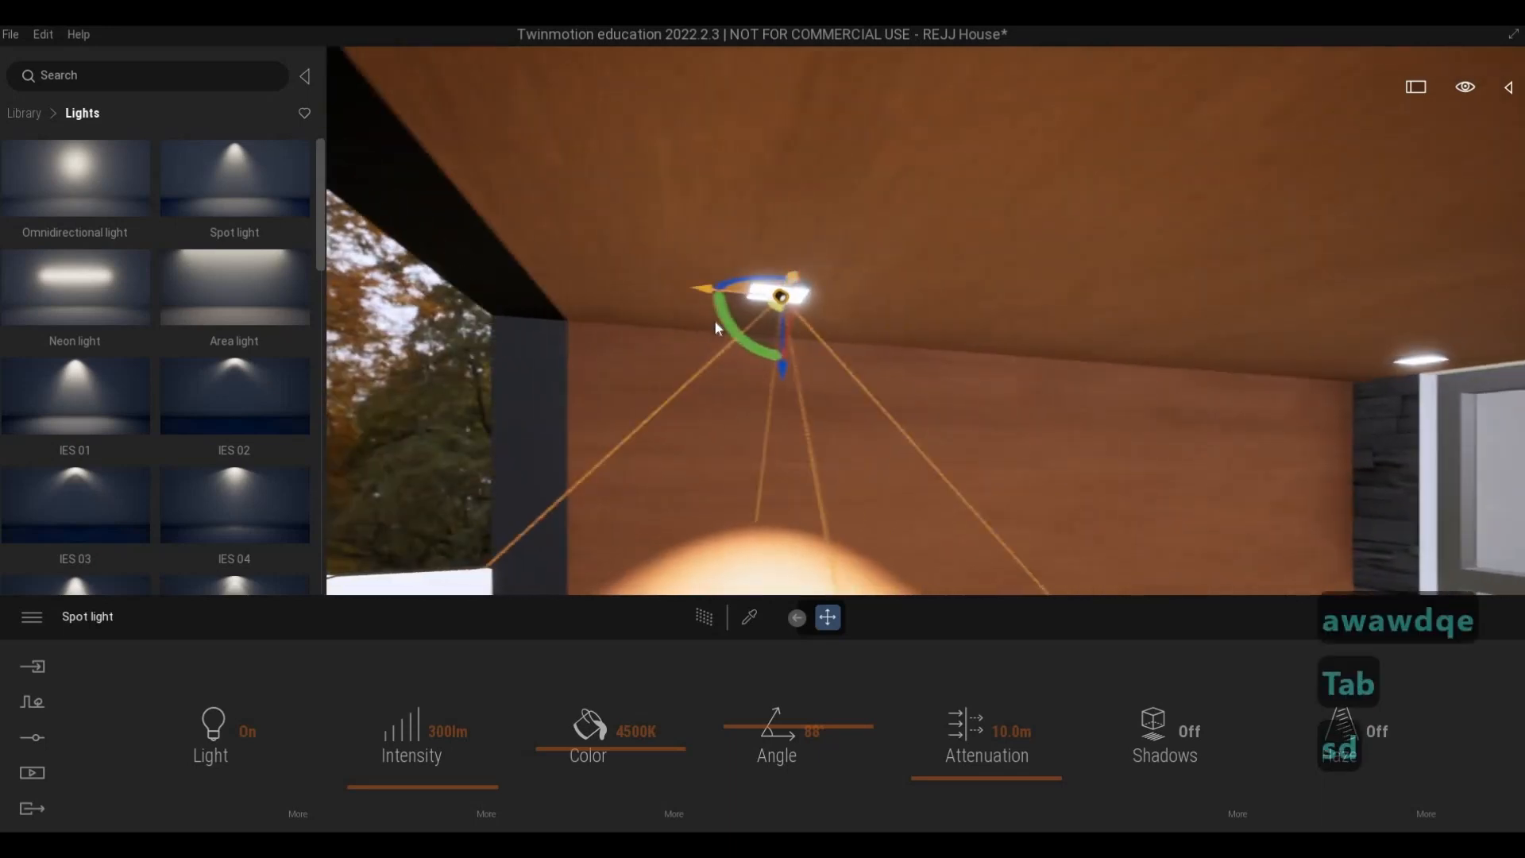
- Copy the spot light about 1.31 m inward to the ceiling fixture beside the glass doors
left_click_drag(683, 294, 1406, 390, "alt")
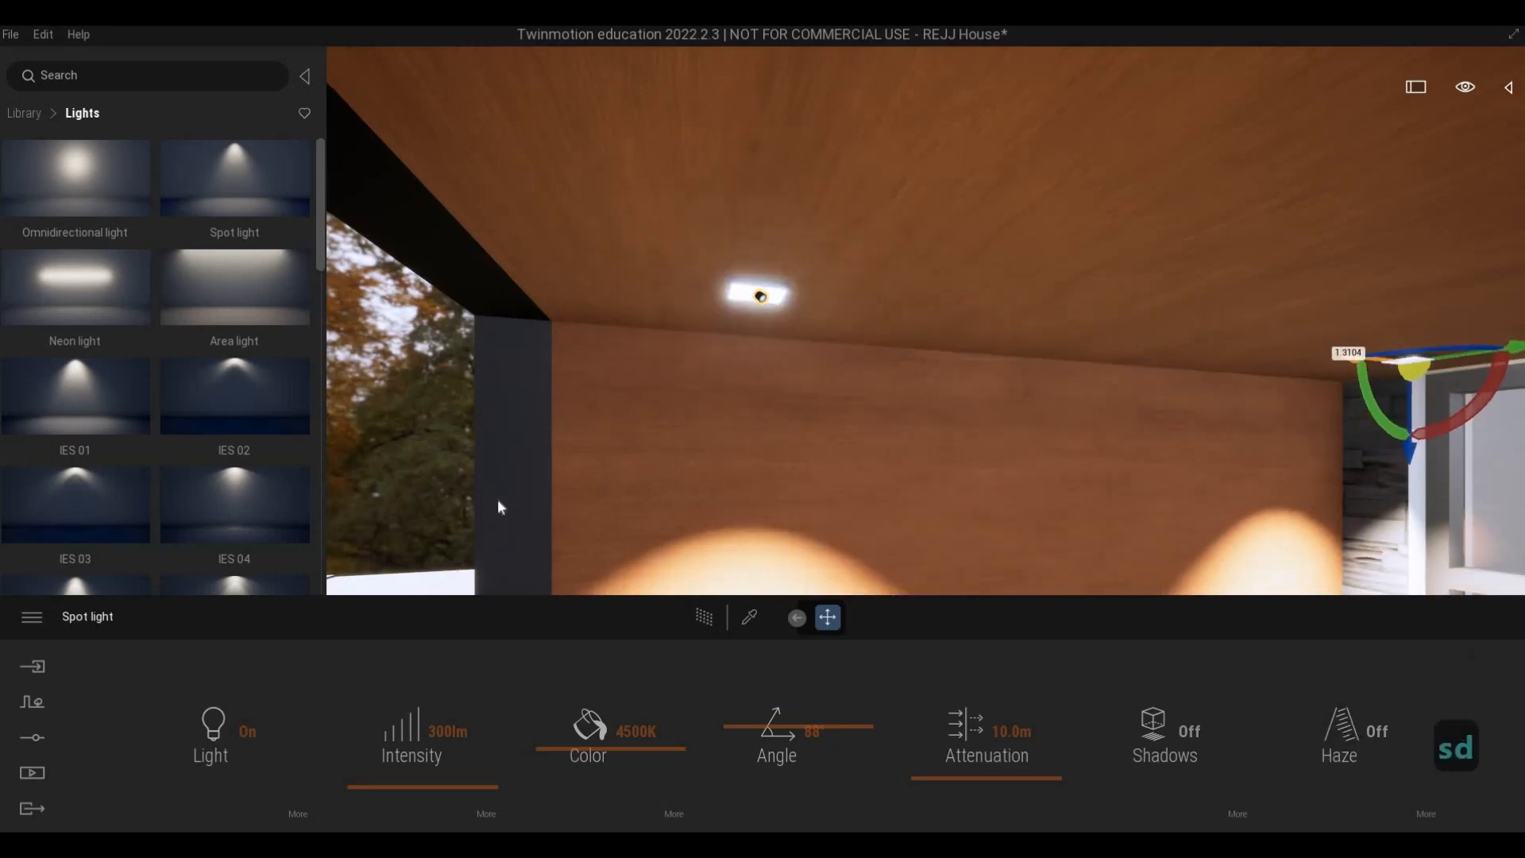
left_click(707, 518)
key("s")
key("a")
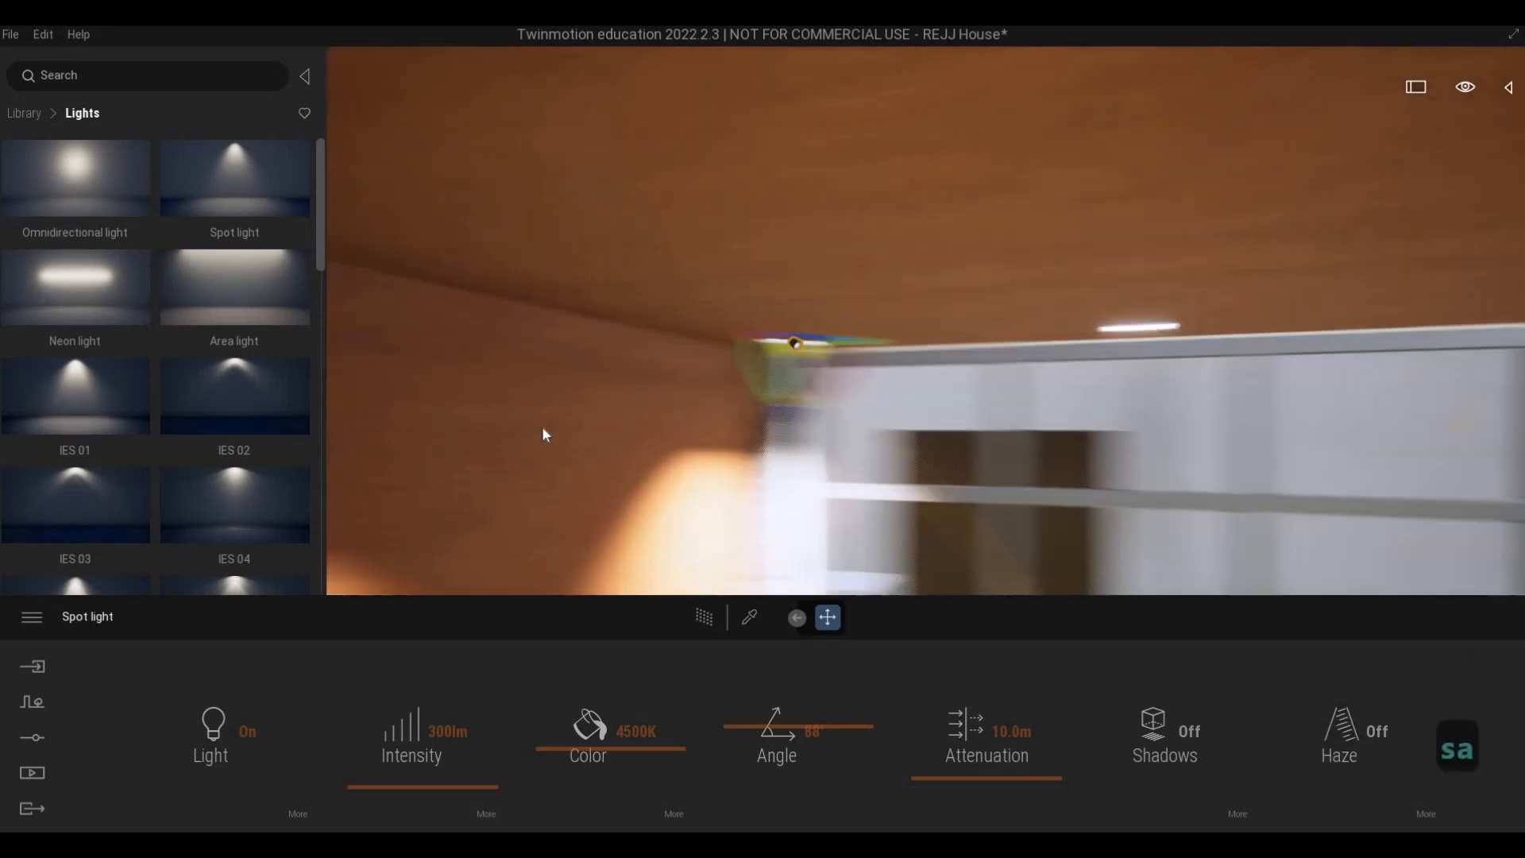
- Select both spot lights and copy them across the ceiling as two instances, onto the balcony's remaining fixtures
key("w")
key("s")
key("e")
key("s")
key("d")
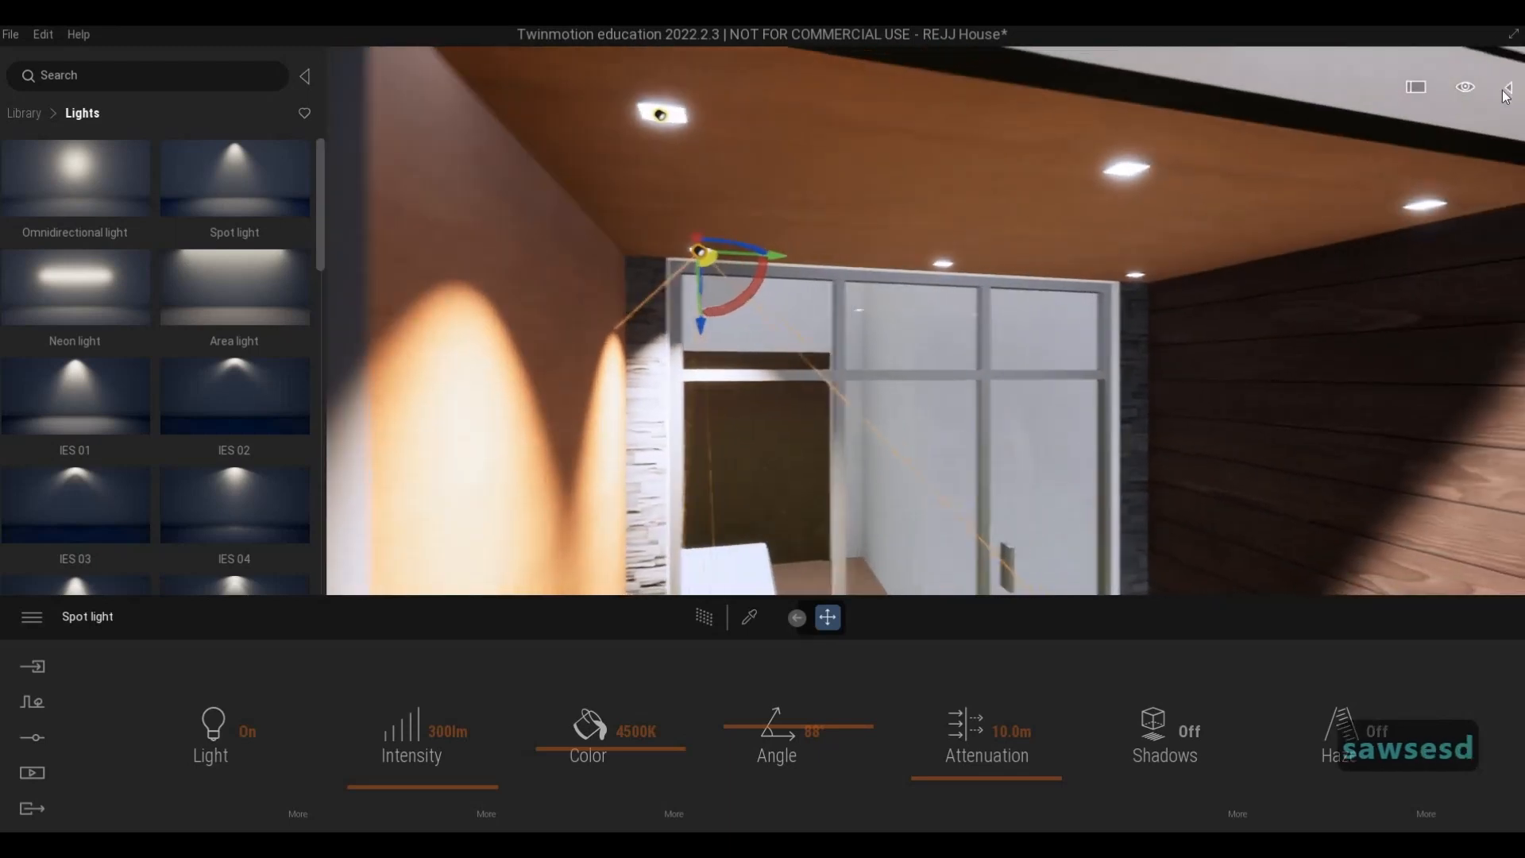
left_click(1509, 88)
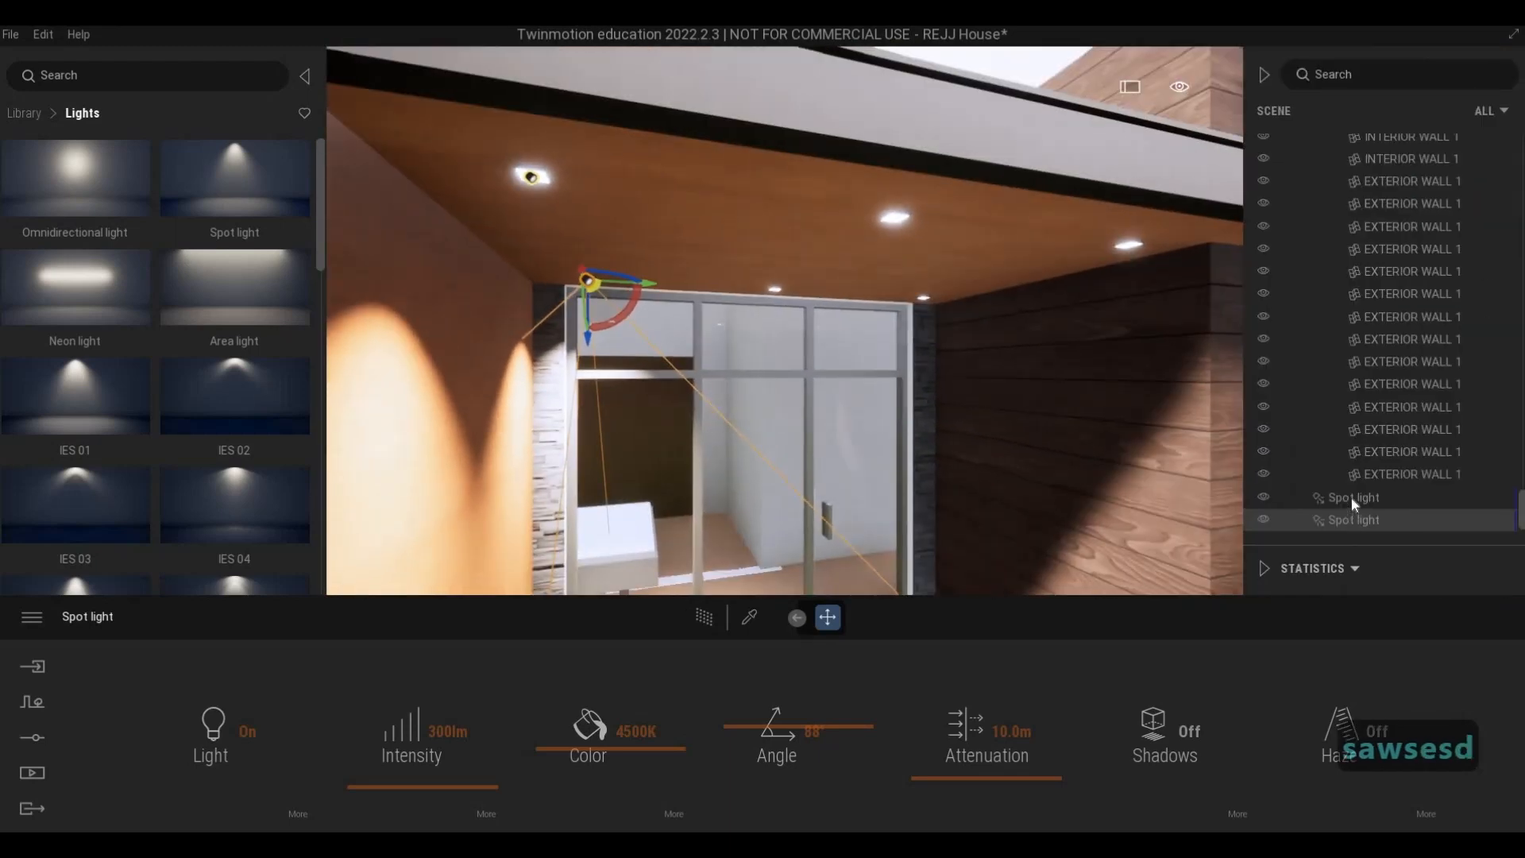
left_click(1349, 498, "ctrl")
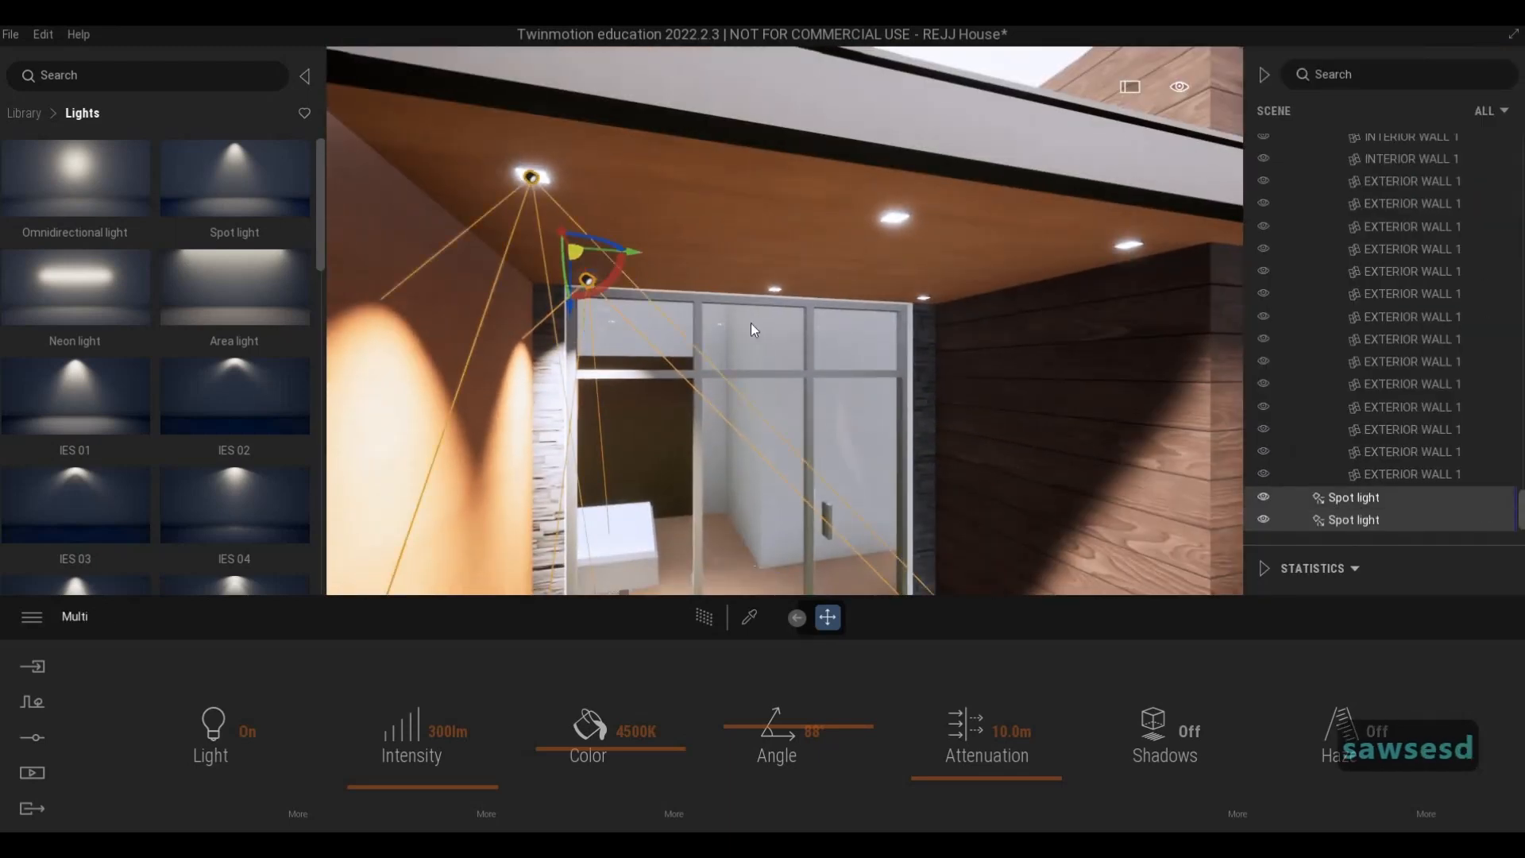
key("d")
left_click_drag(631, 264, 923, 265)
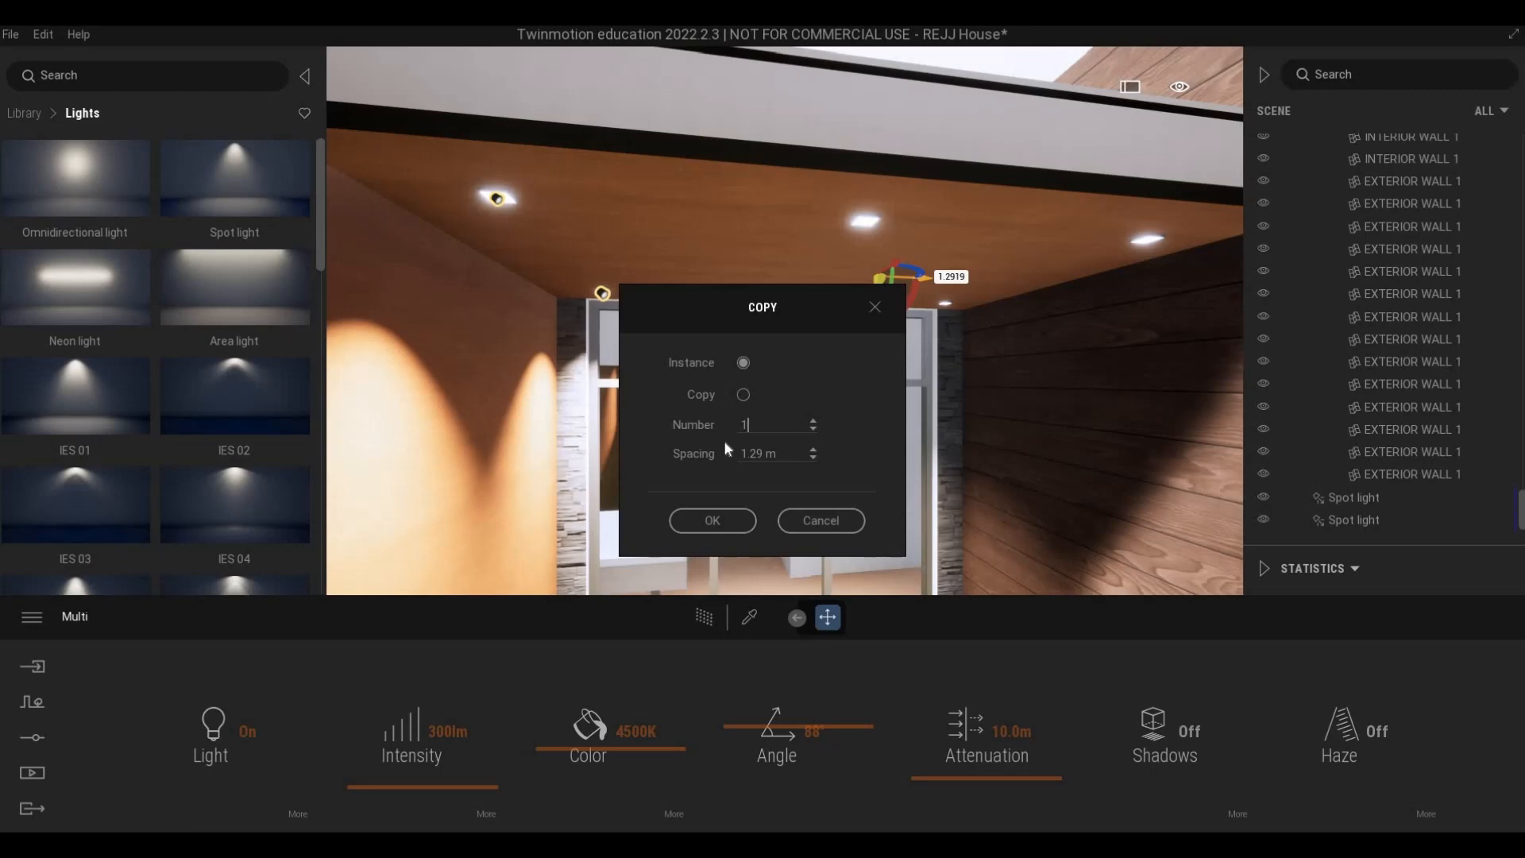
type("2")
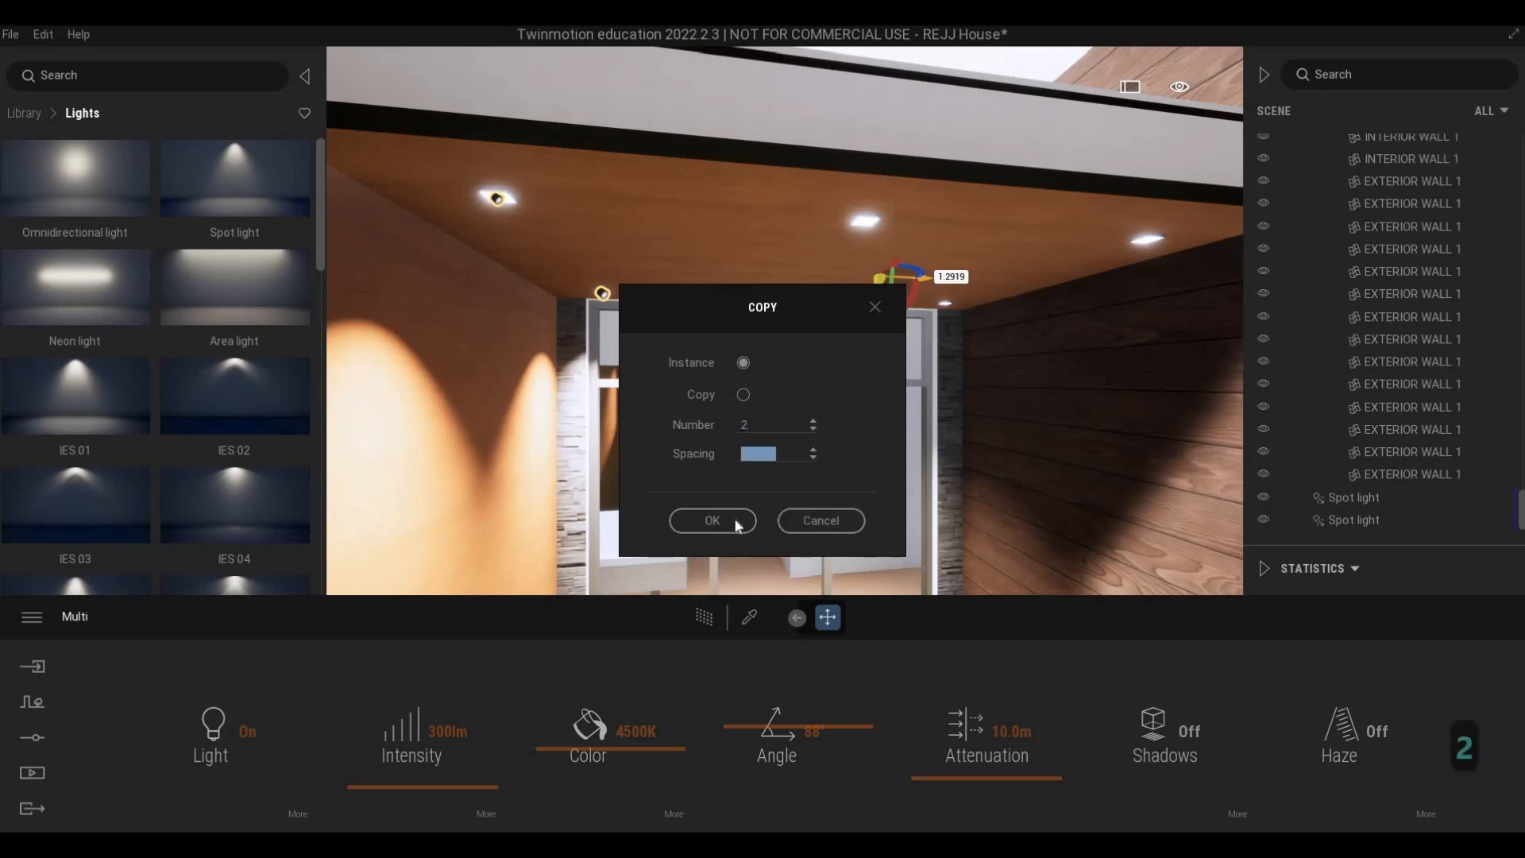
type("1")
left_click(745, 514)
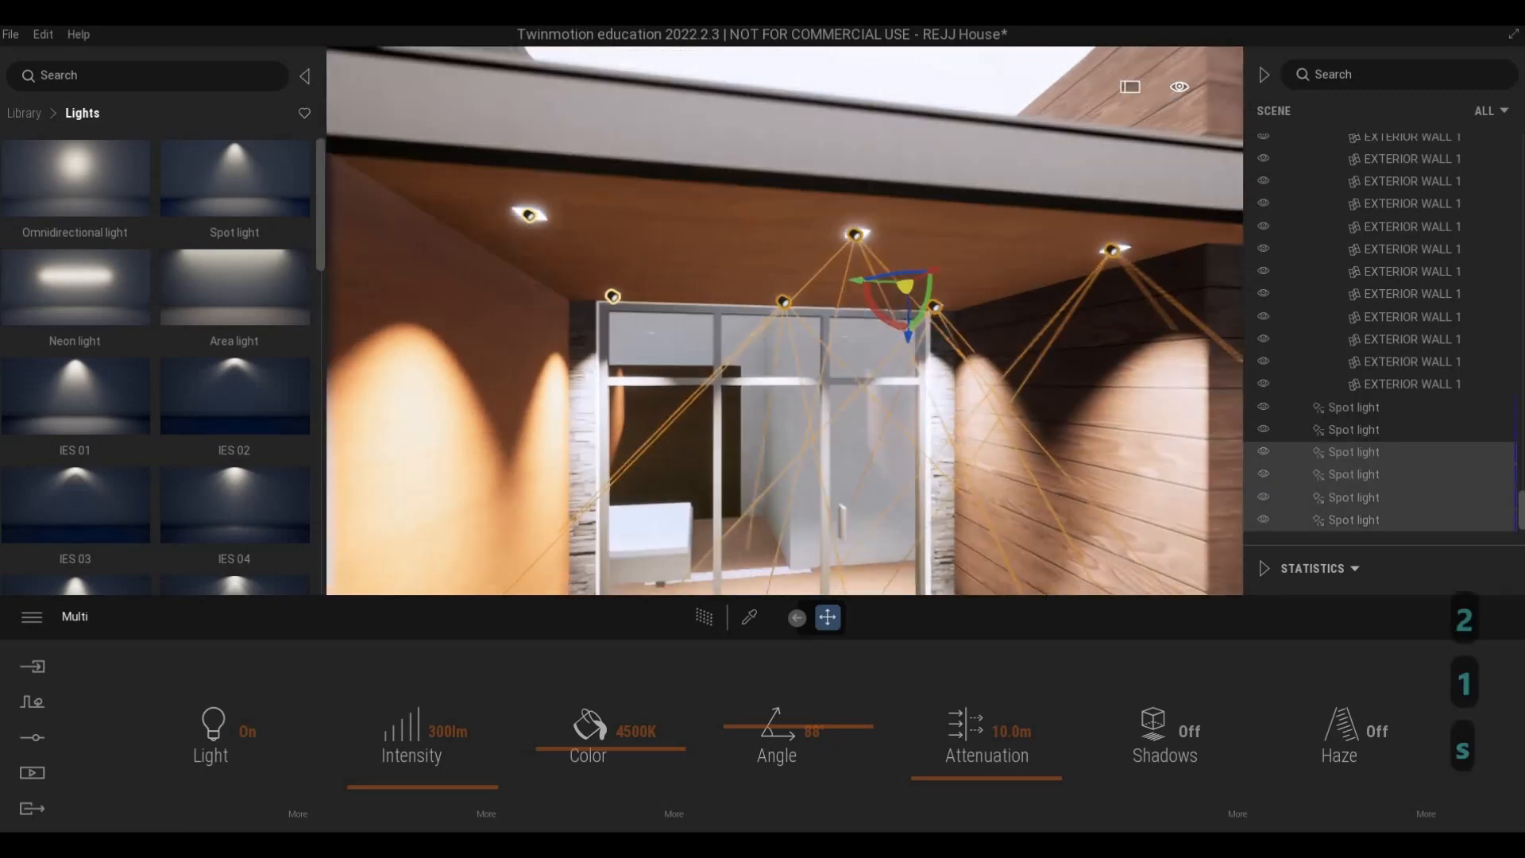
- Select all six balcony spot lights and copy them 4.34 m towards the other balcony as one instance
key("d")
key("s")
key("d")
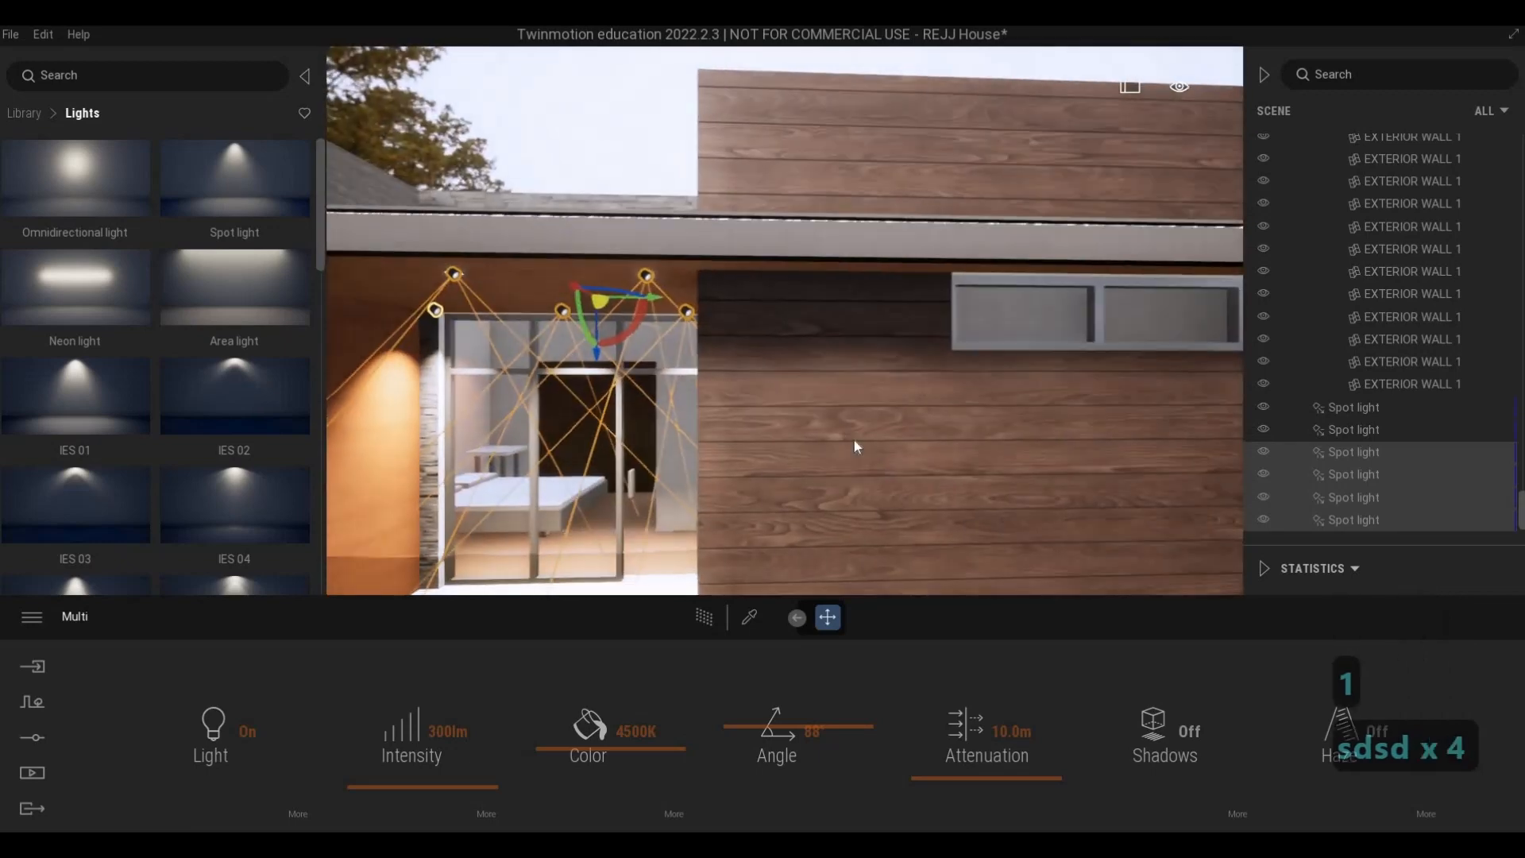
key("a")
key("d")
key("s")
key("d")
key("s")
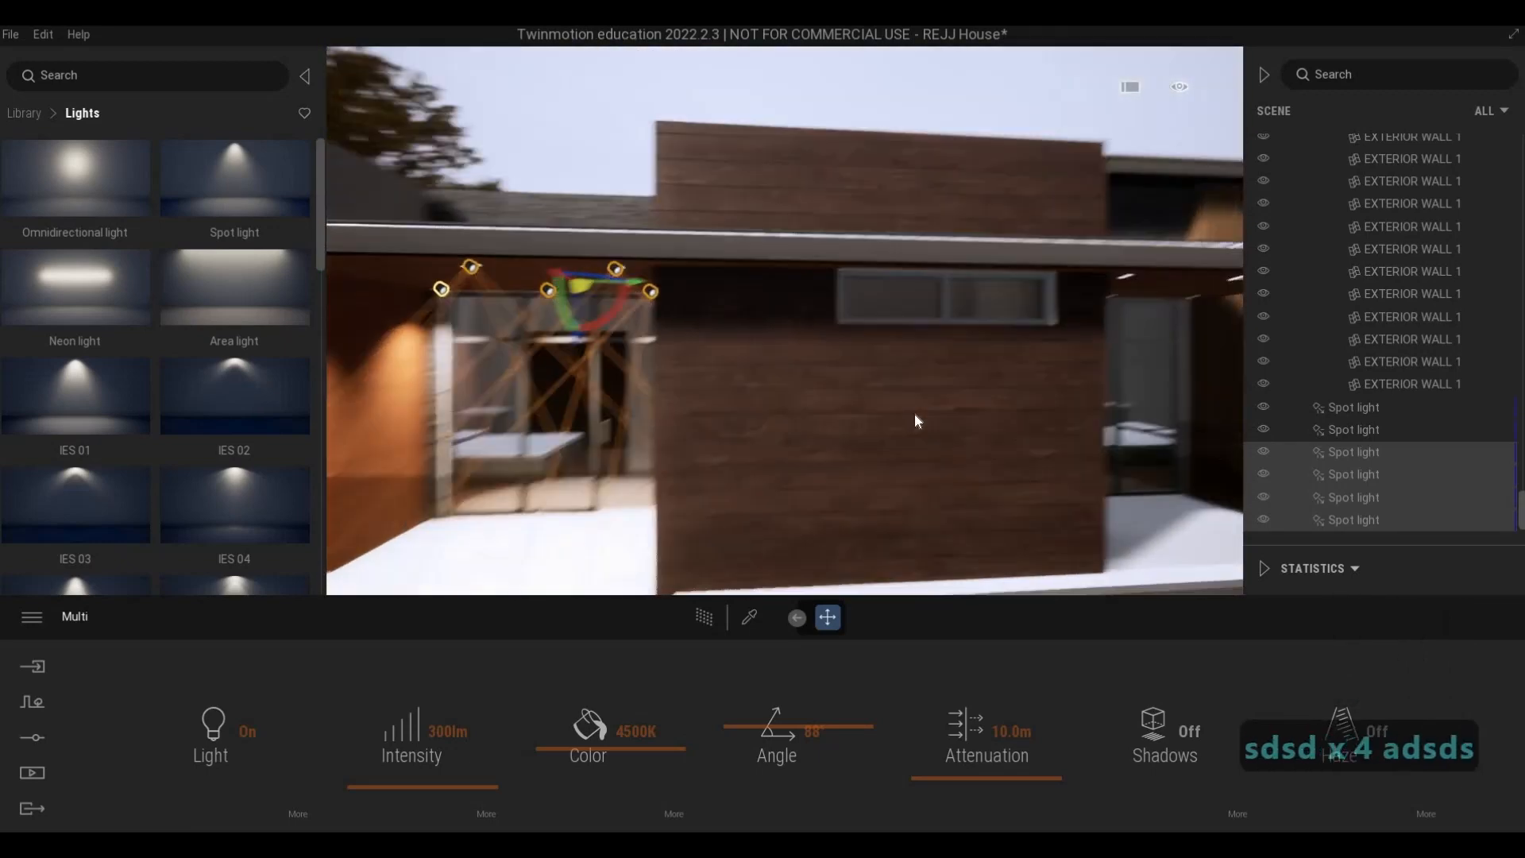
left_click(1355, 408, "shift")
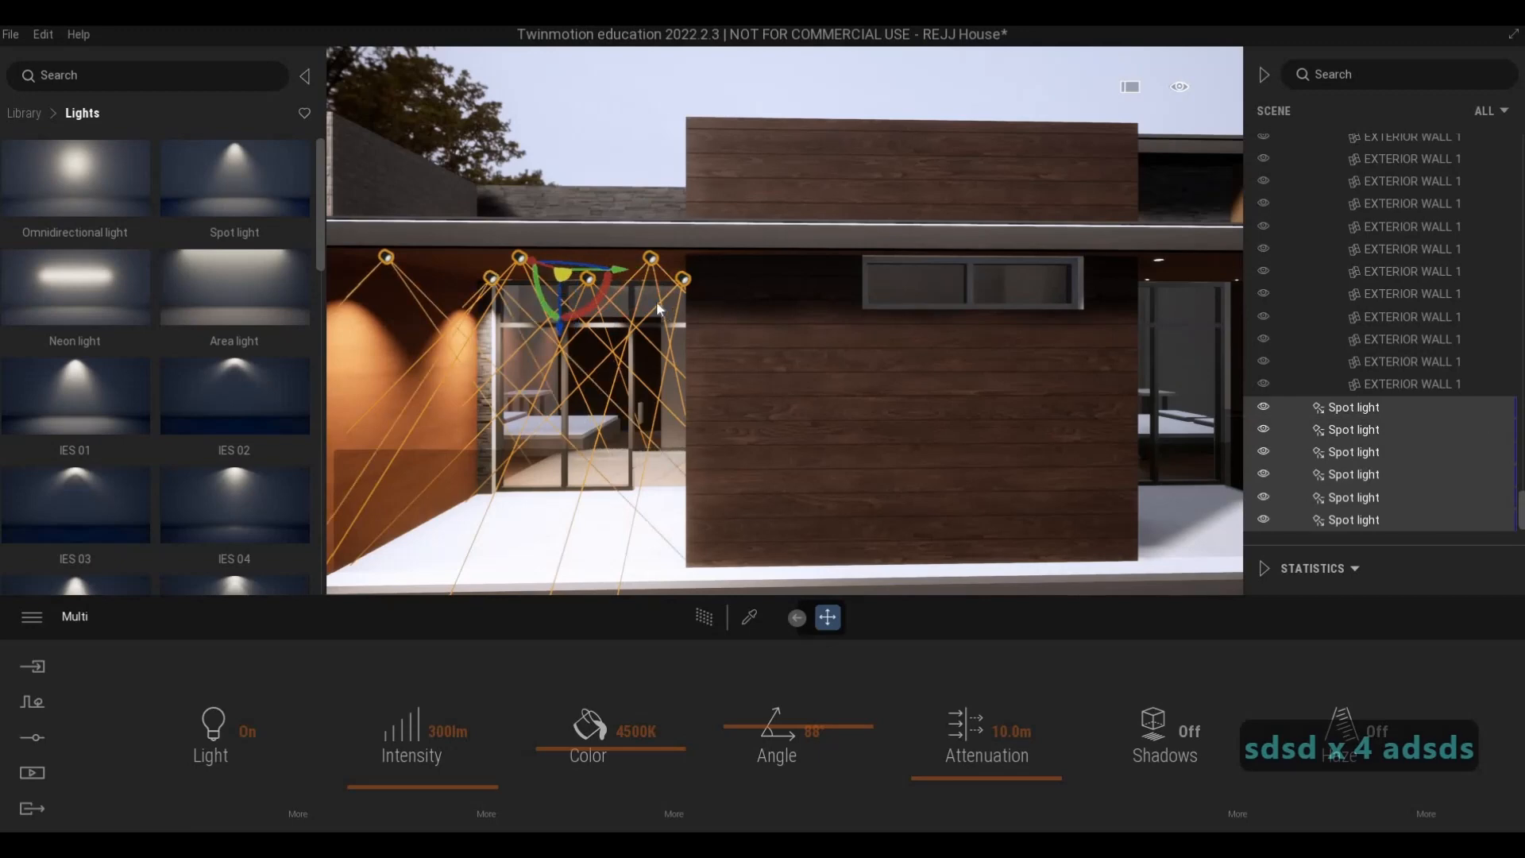
left_click_drag(627, 269, 1090, 302, "shift")
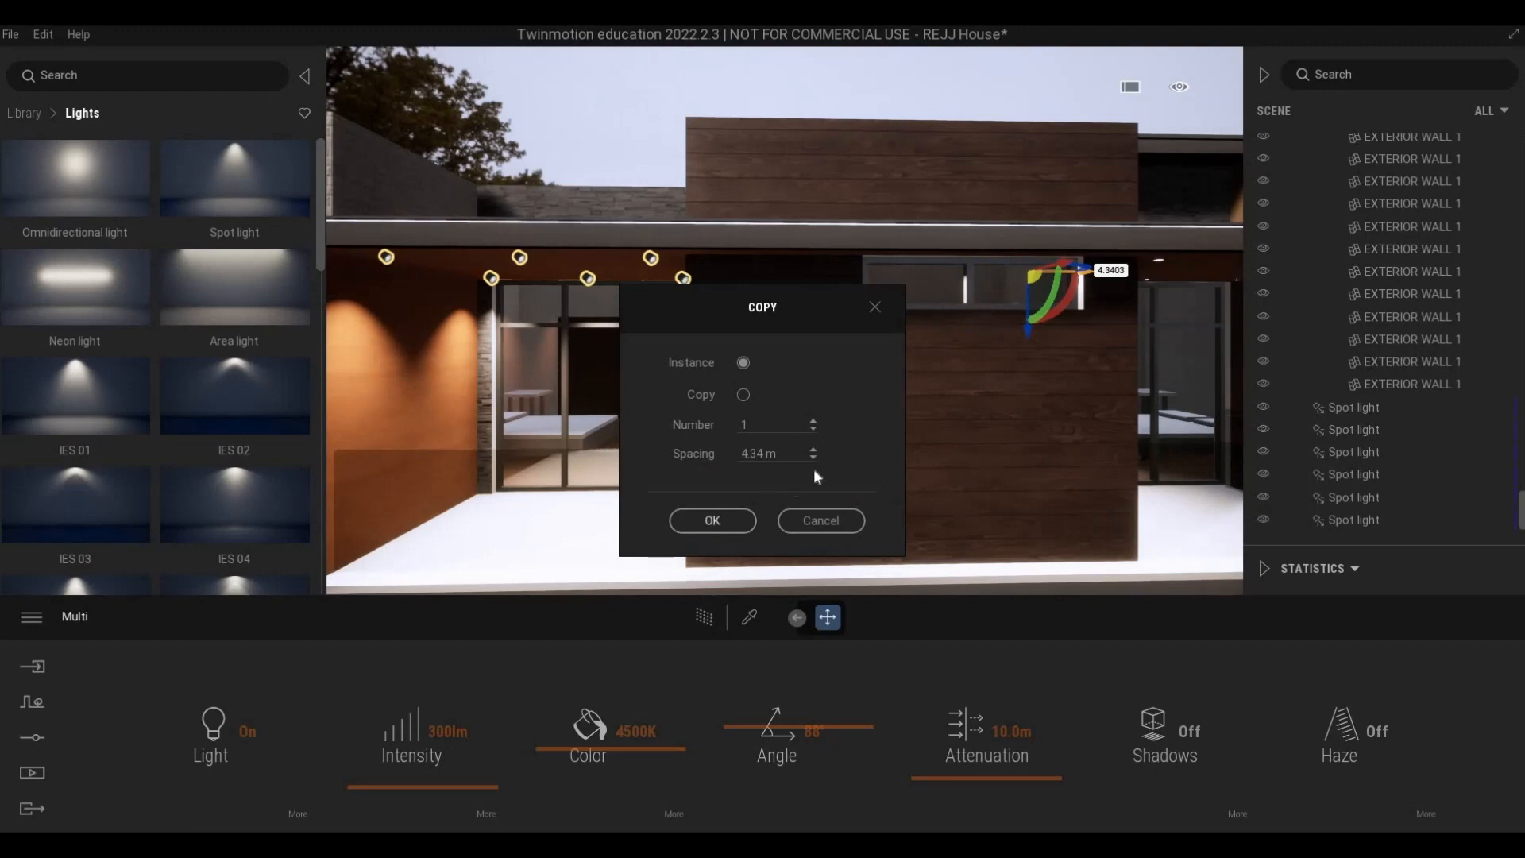
key("Return")
- Move the six copied spot lights about 1.70 m further onto the second balcony's ceiling fixtures
key("d")
key("d")
key("d")
key("d")
key("d")
key("d")
key("d")
key("d")
key("d")
key("d")
key("d")
key("d")
key("d")
key("d")
key("d")
key("d")
key("d")
key("d")
key("d")
key("d")
key("w")
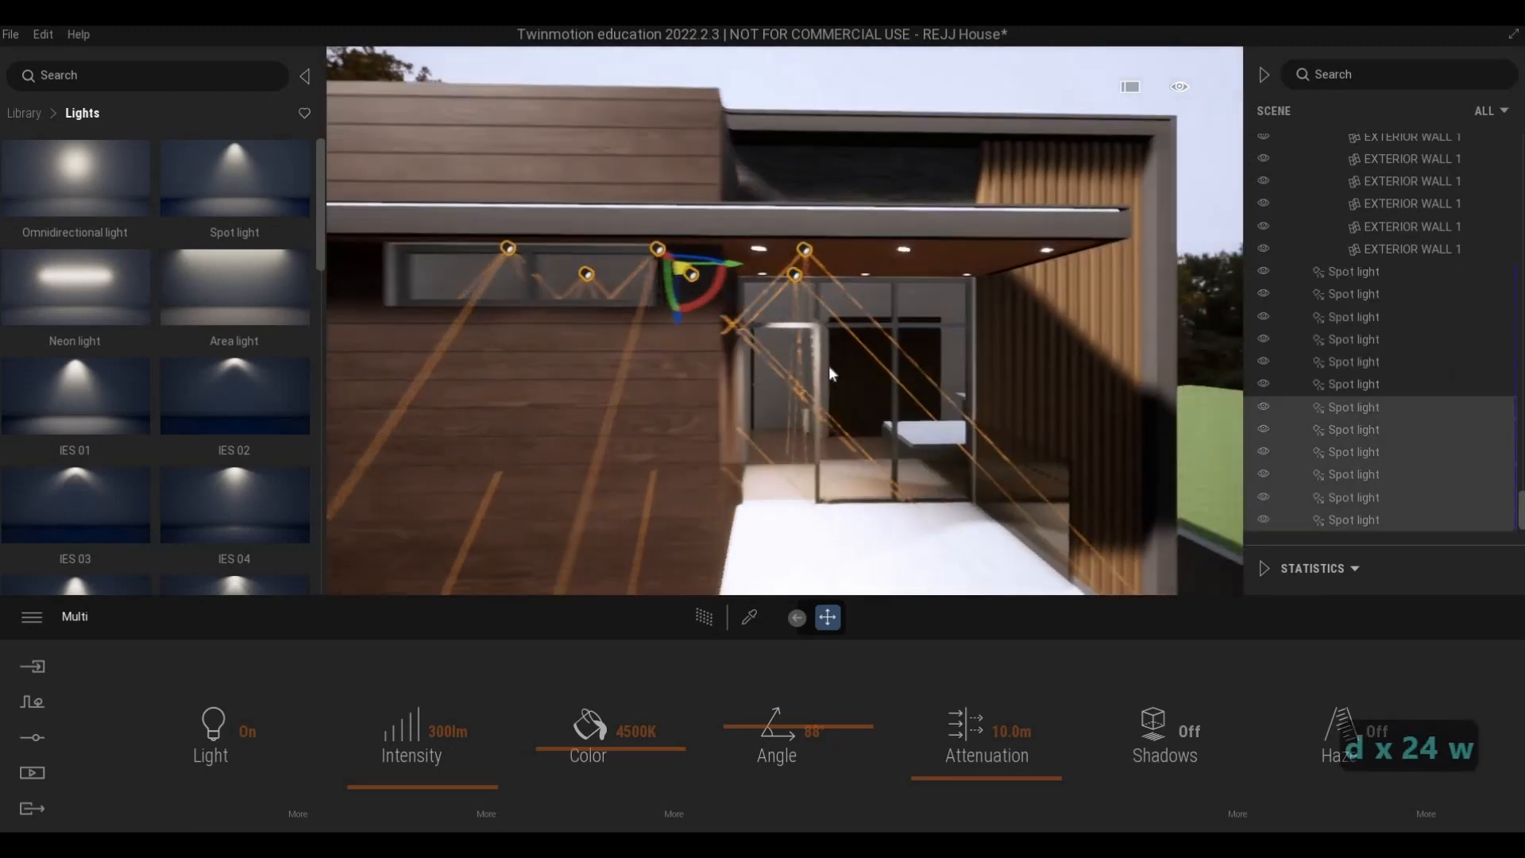
key("d")
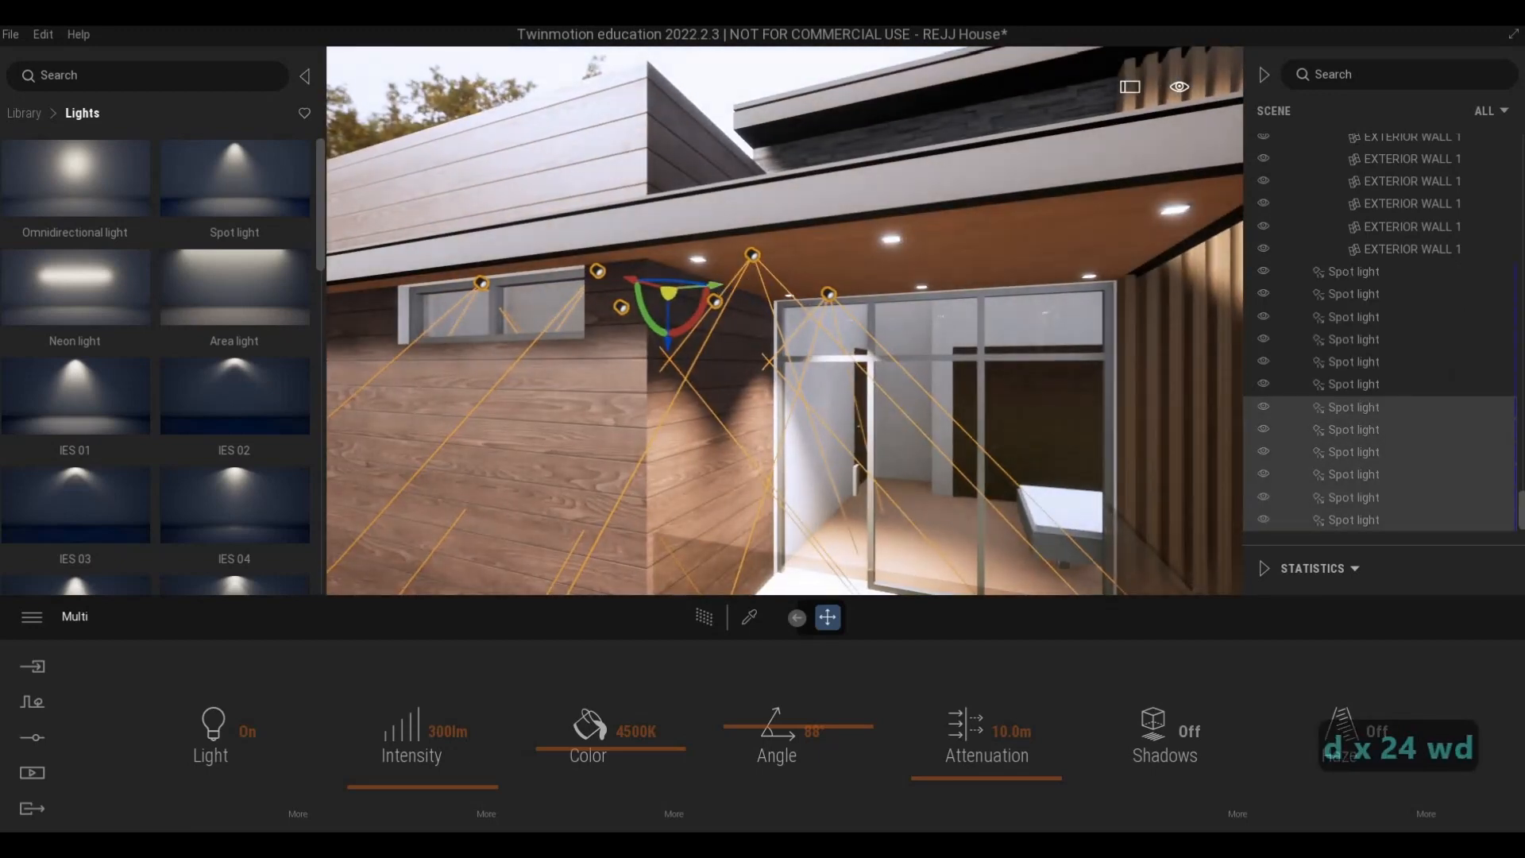
left_click_drag(709, 271, 975, 291)
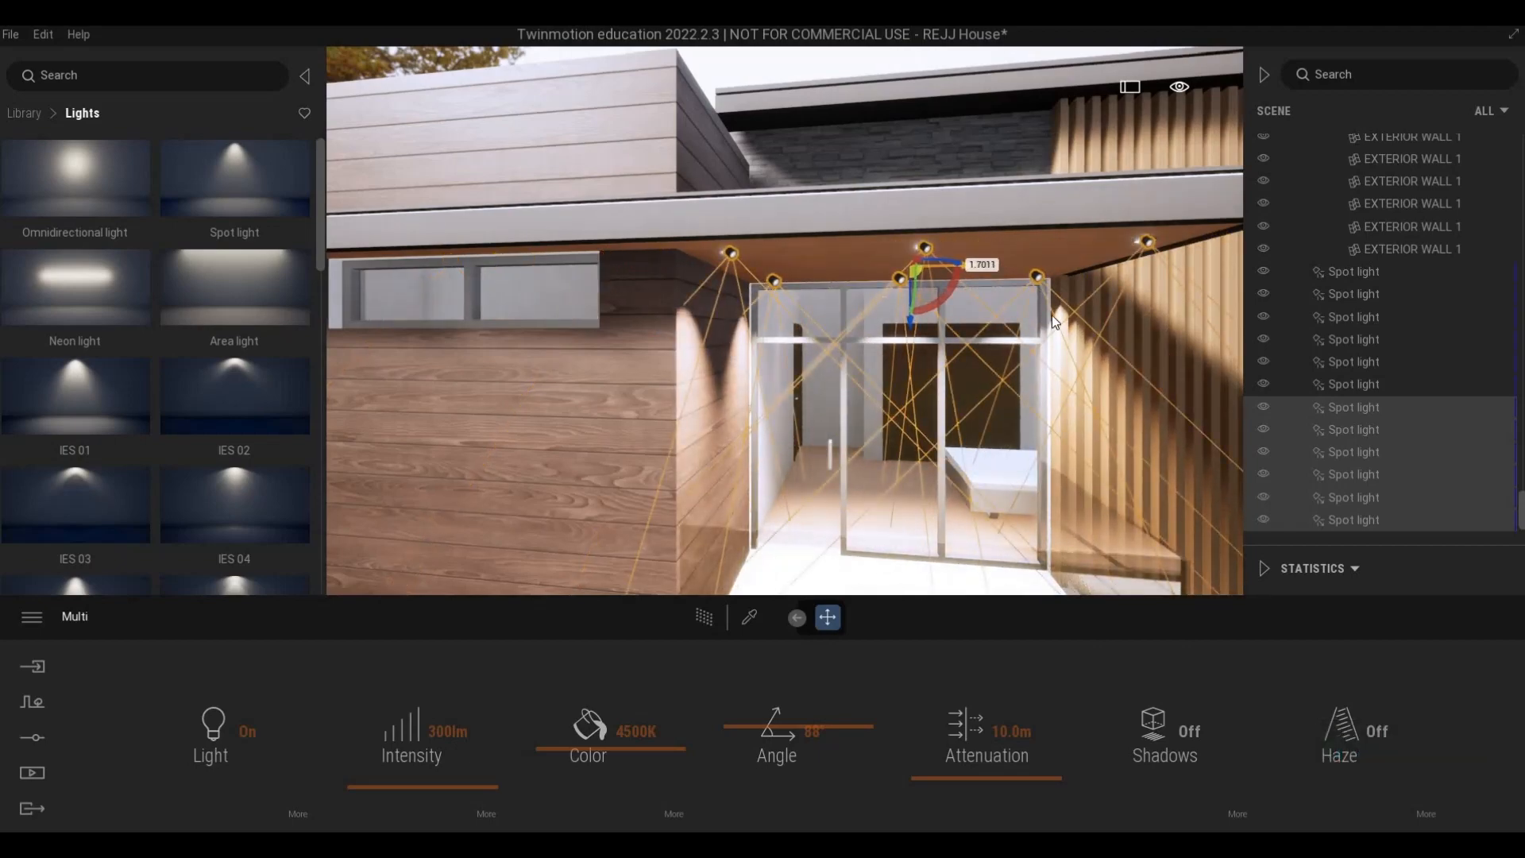
- Check the copied lights from below and nudge the group sideways to centre it on the second balcony's fixtures
key("w")
key("d")
key("d")
key("d")
key("d")
key("d")
key("d")
key("w")
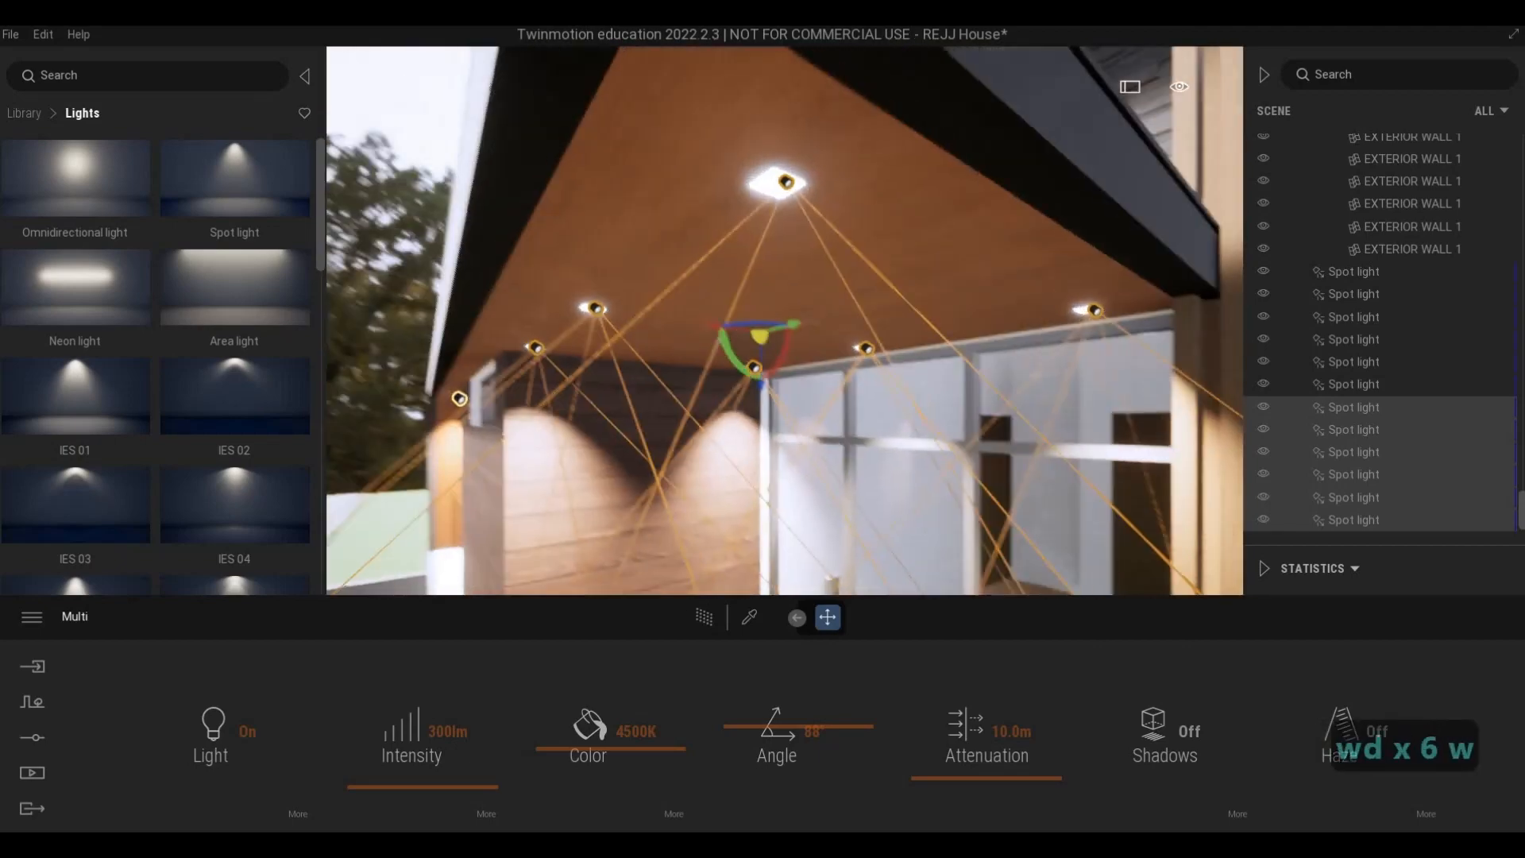
key("a")
key("a")
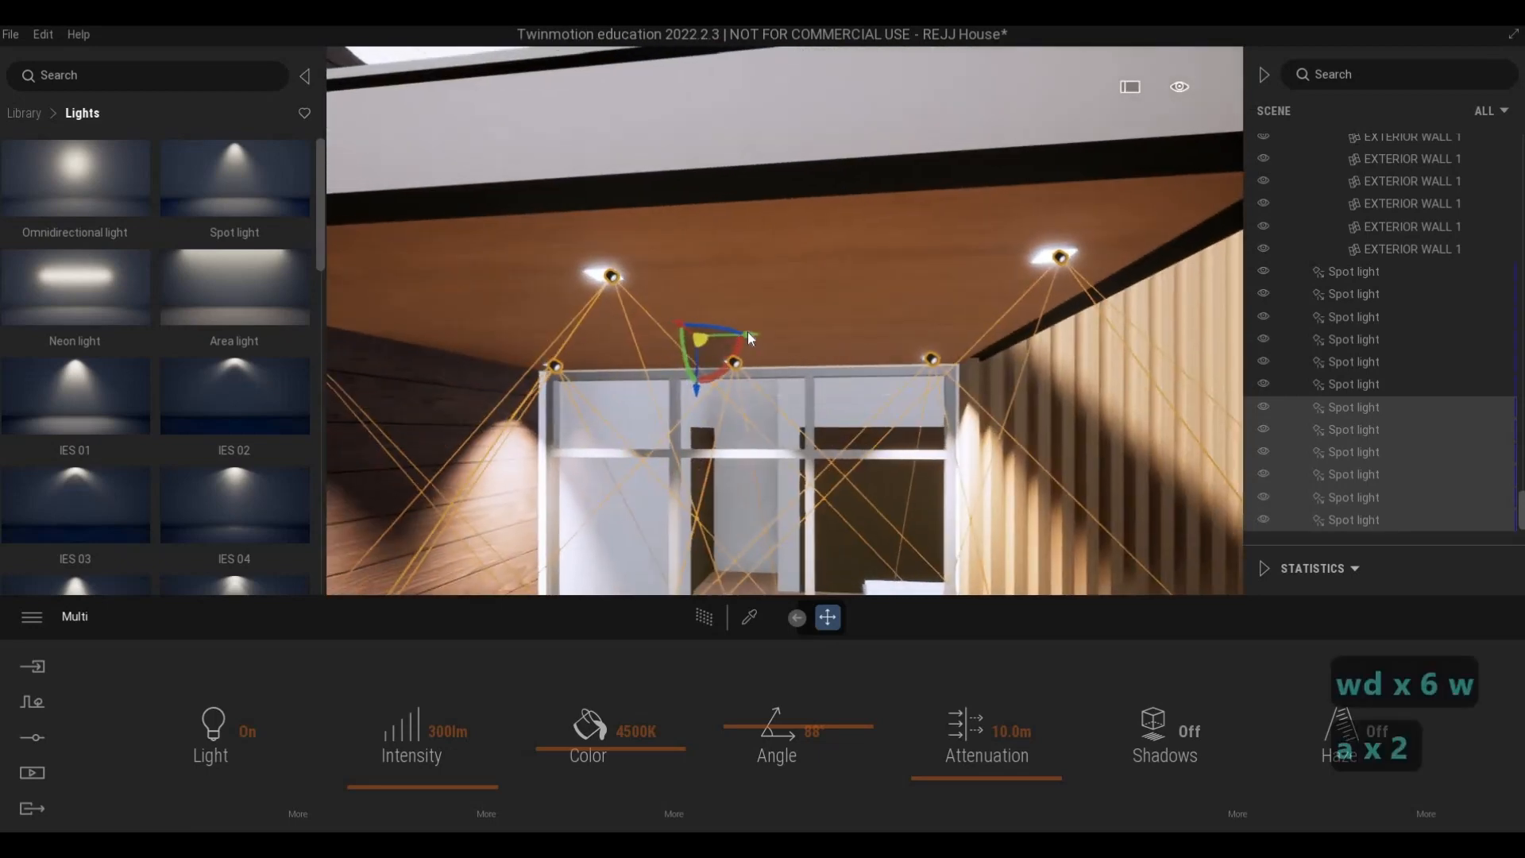
left_click_drag(746, 331, 742, 335)
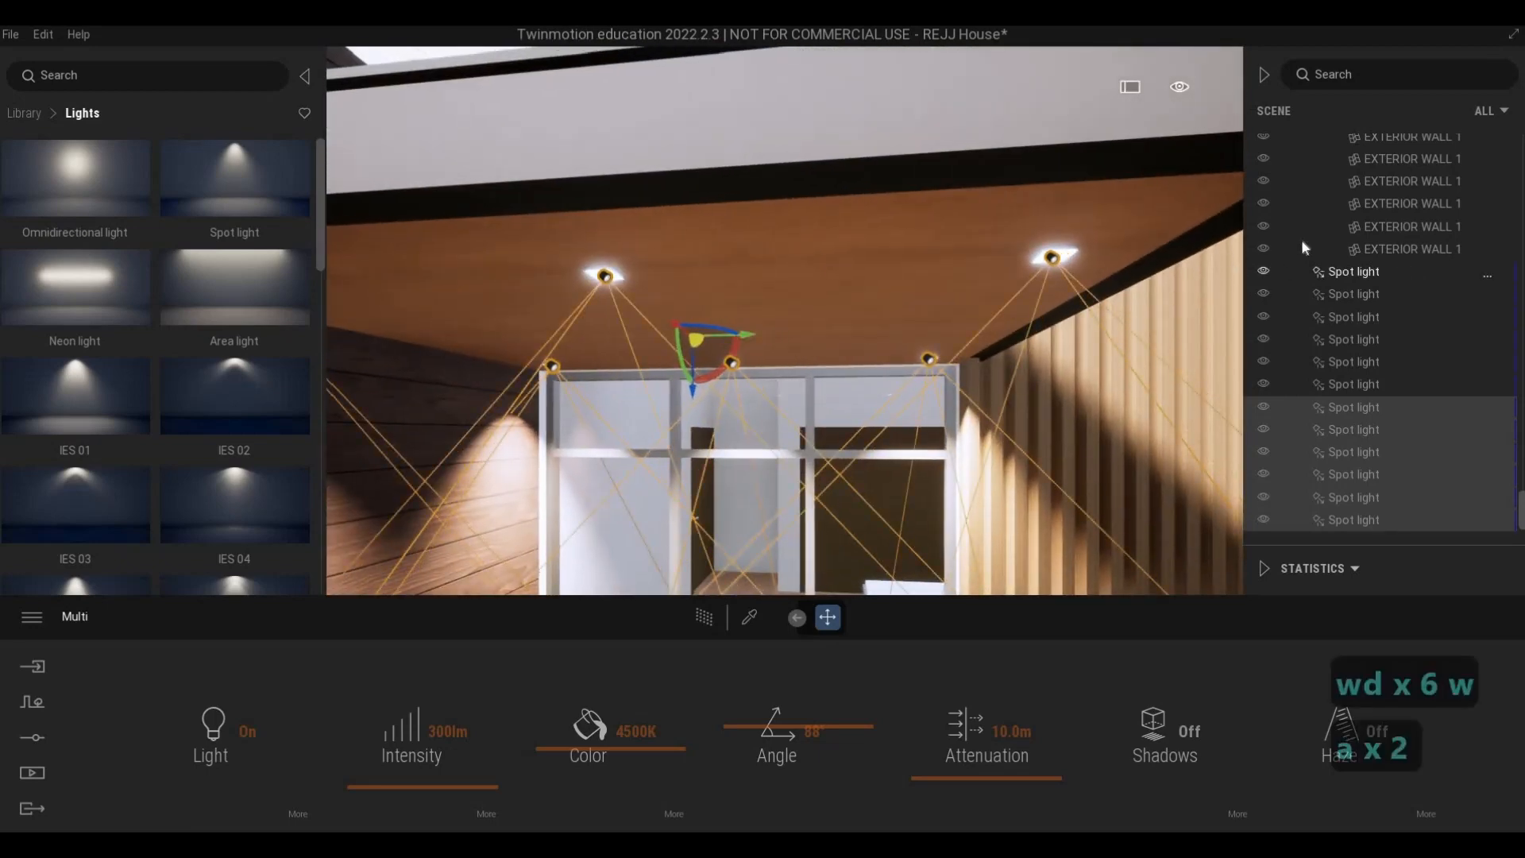
- Select all twelve spot lights and set their intensity to 10 lm
left_click(1338, 274, "ctrl")
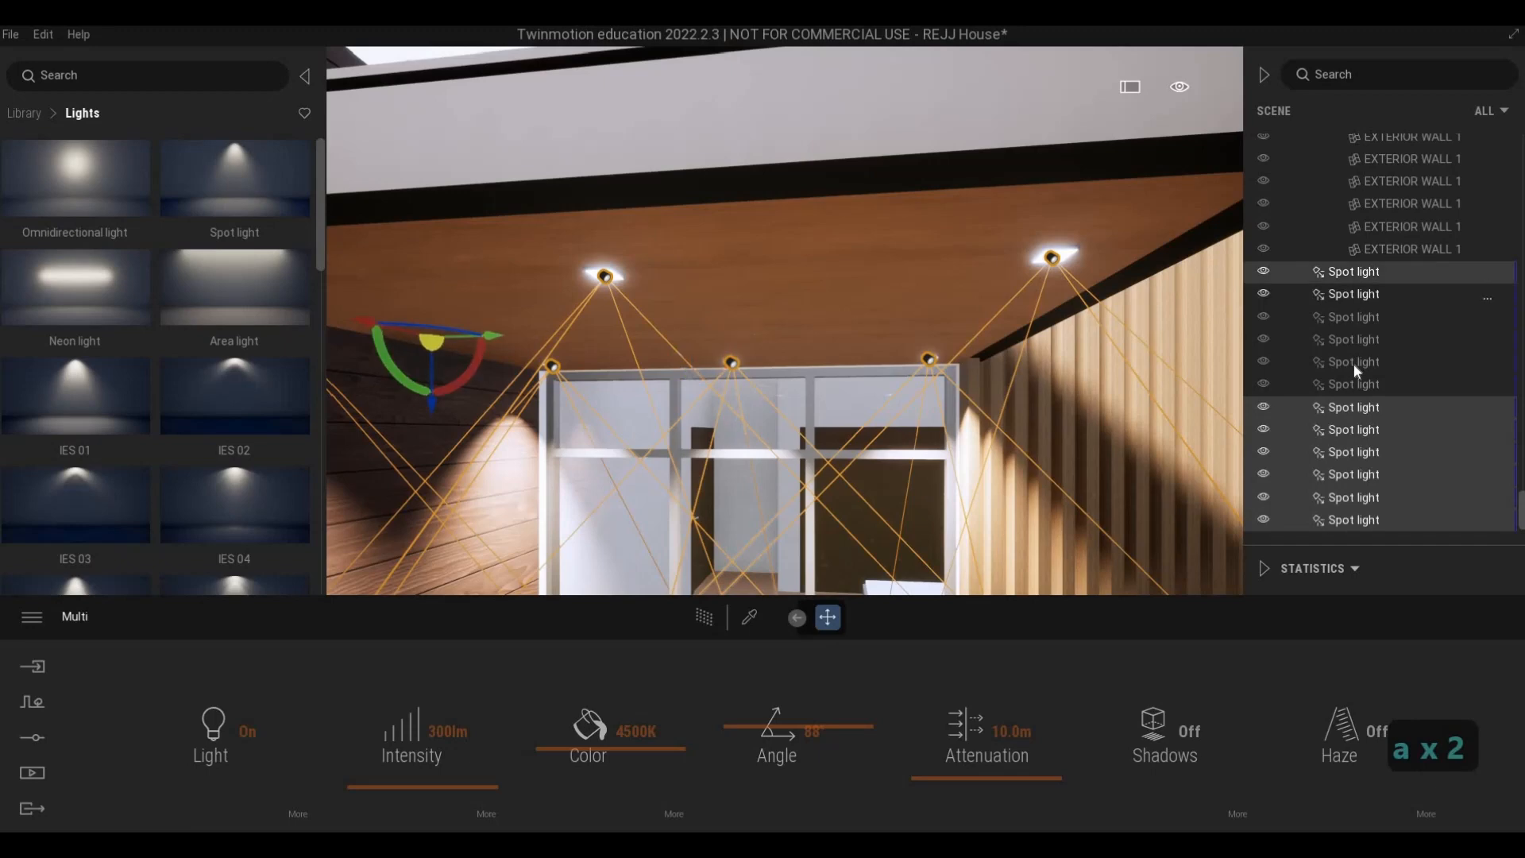
left_click(1353, 363)
left_click(1354, 475)
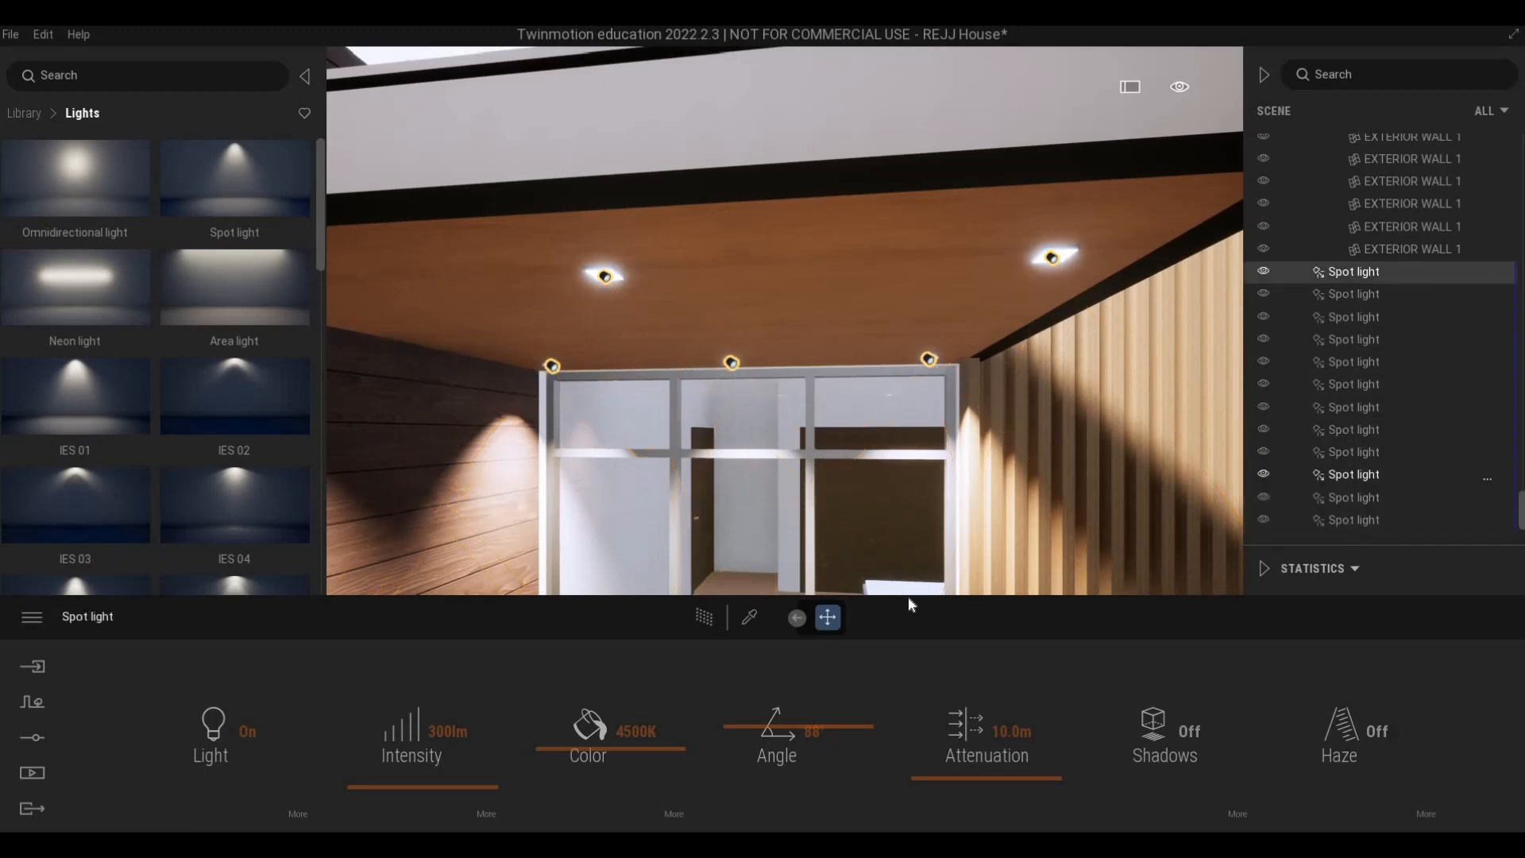
left_click(1352, 519, "shift")
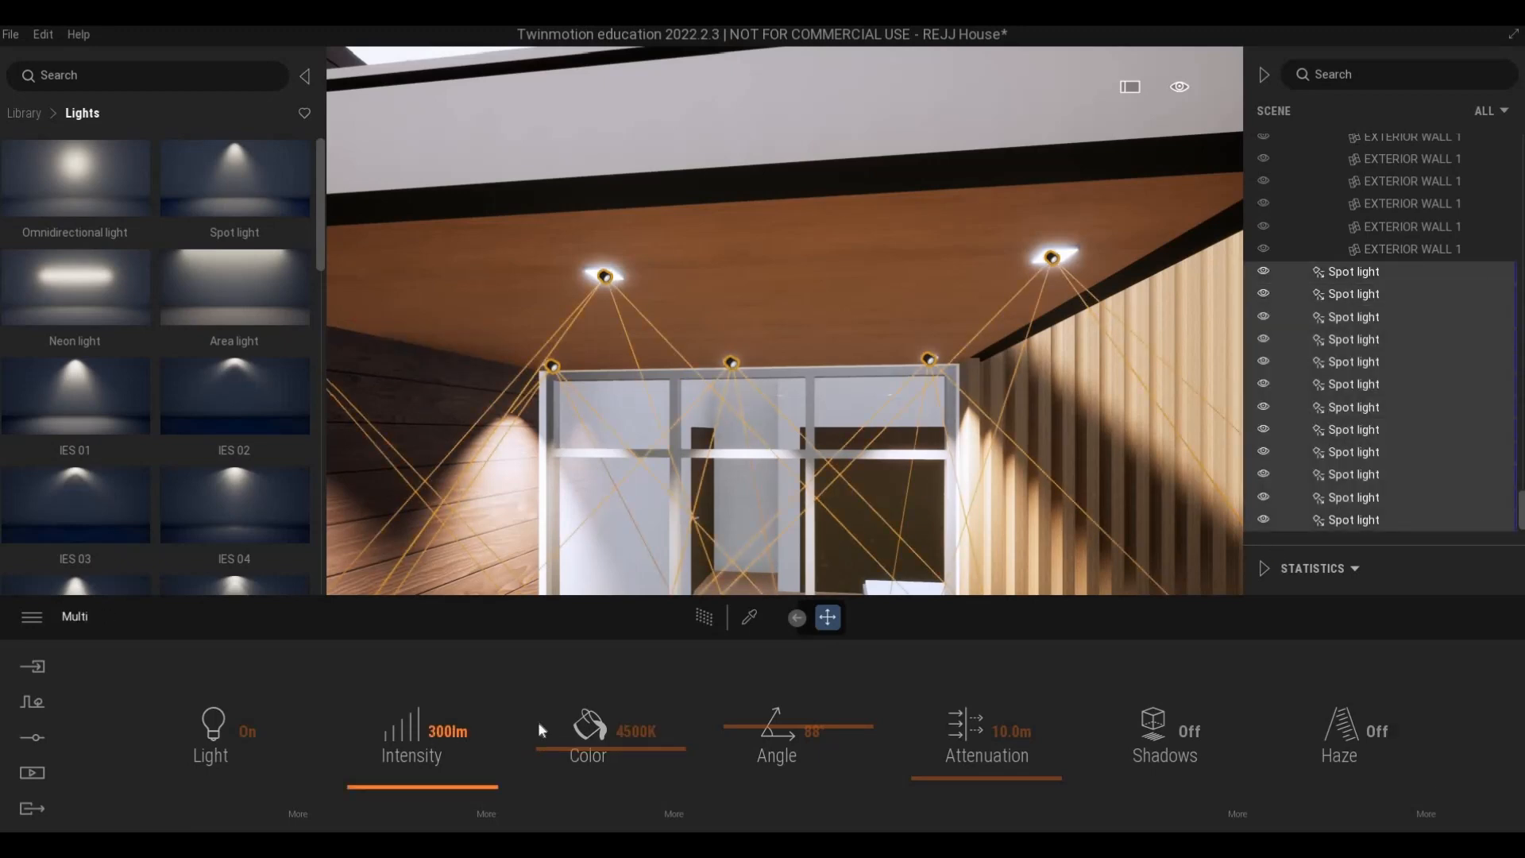
left_click_drag(431, 731, 539, 725)
type("10")
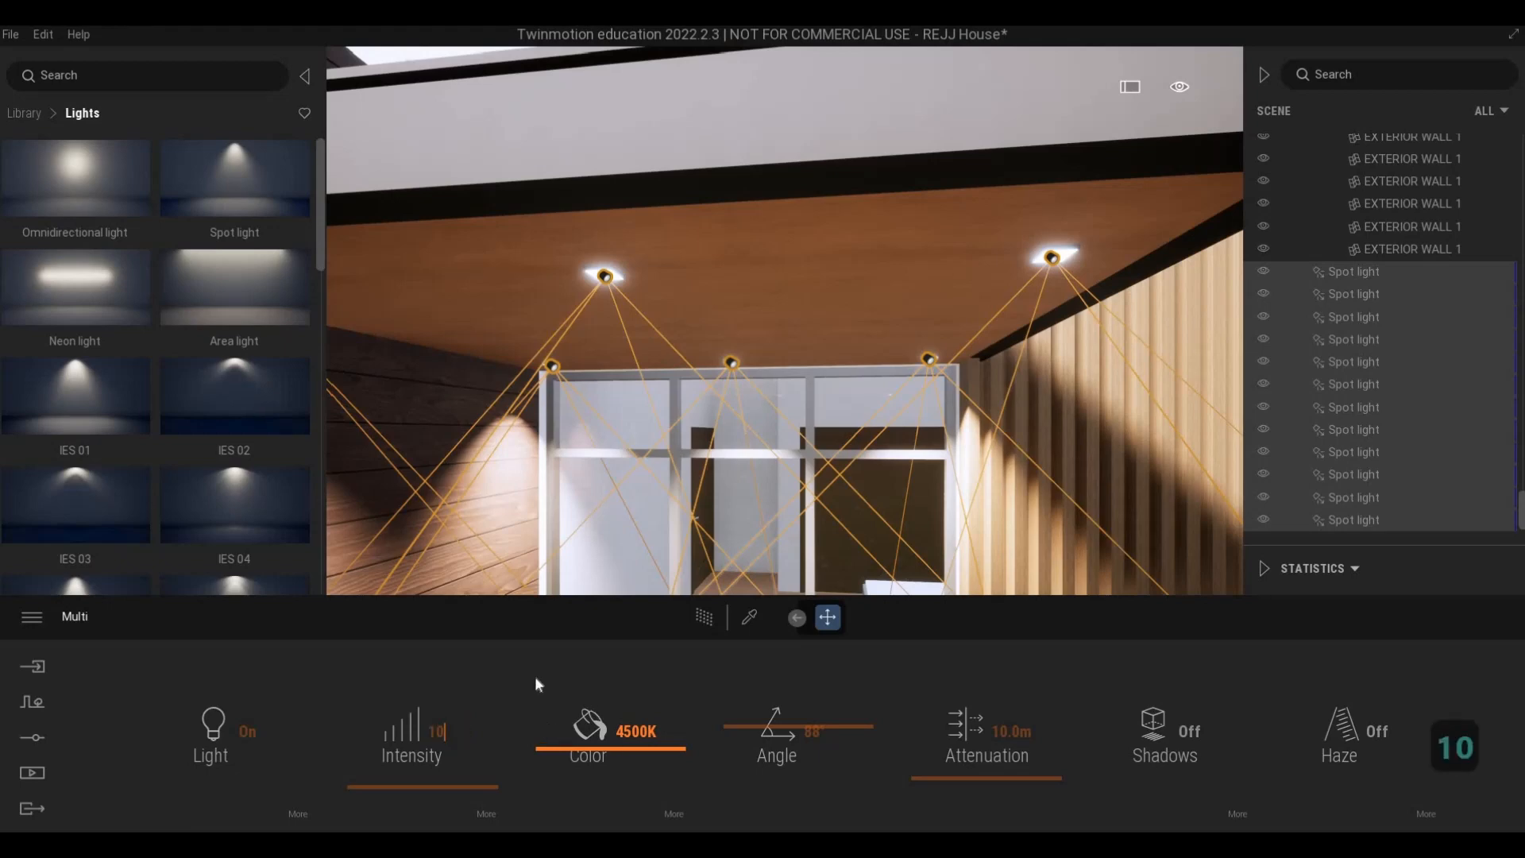
key("Return")
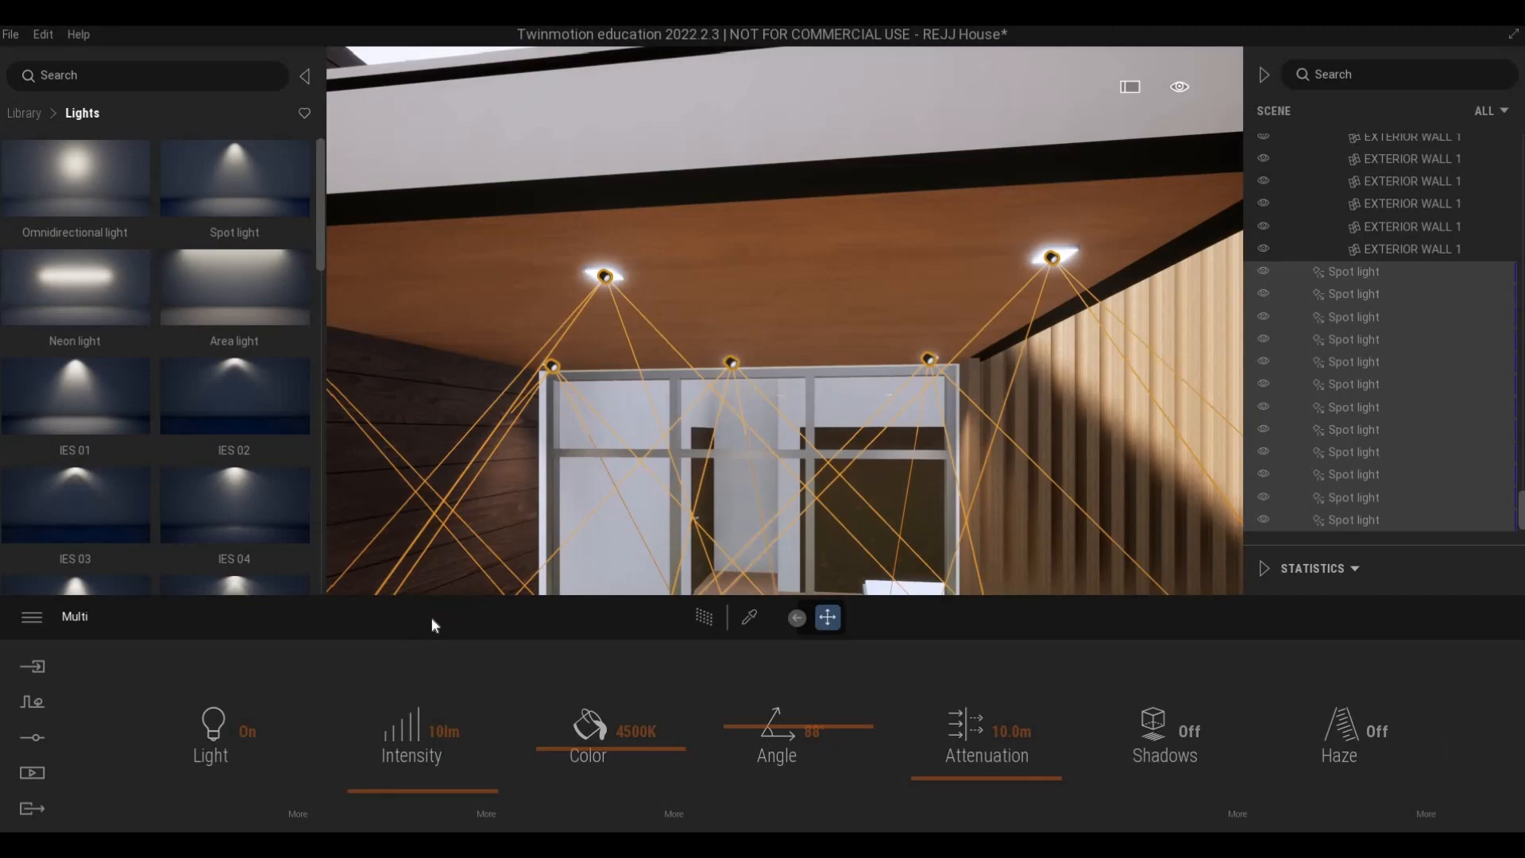
- Preview the front facade and both lit balconies with the Path Tracer
key("s")
key("s")
key("a")
key("e")
key("a")
key("a")
key("s")
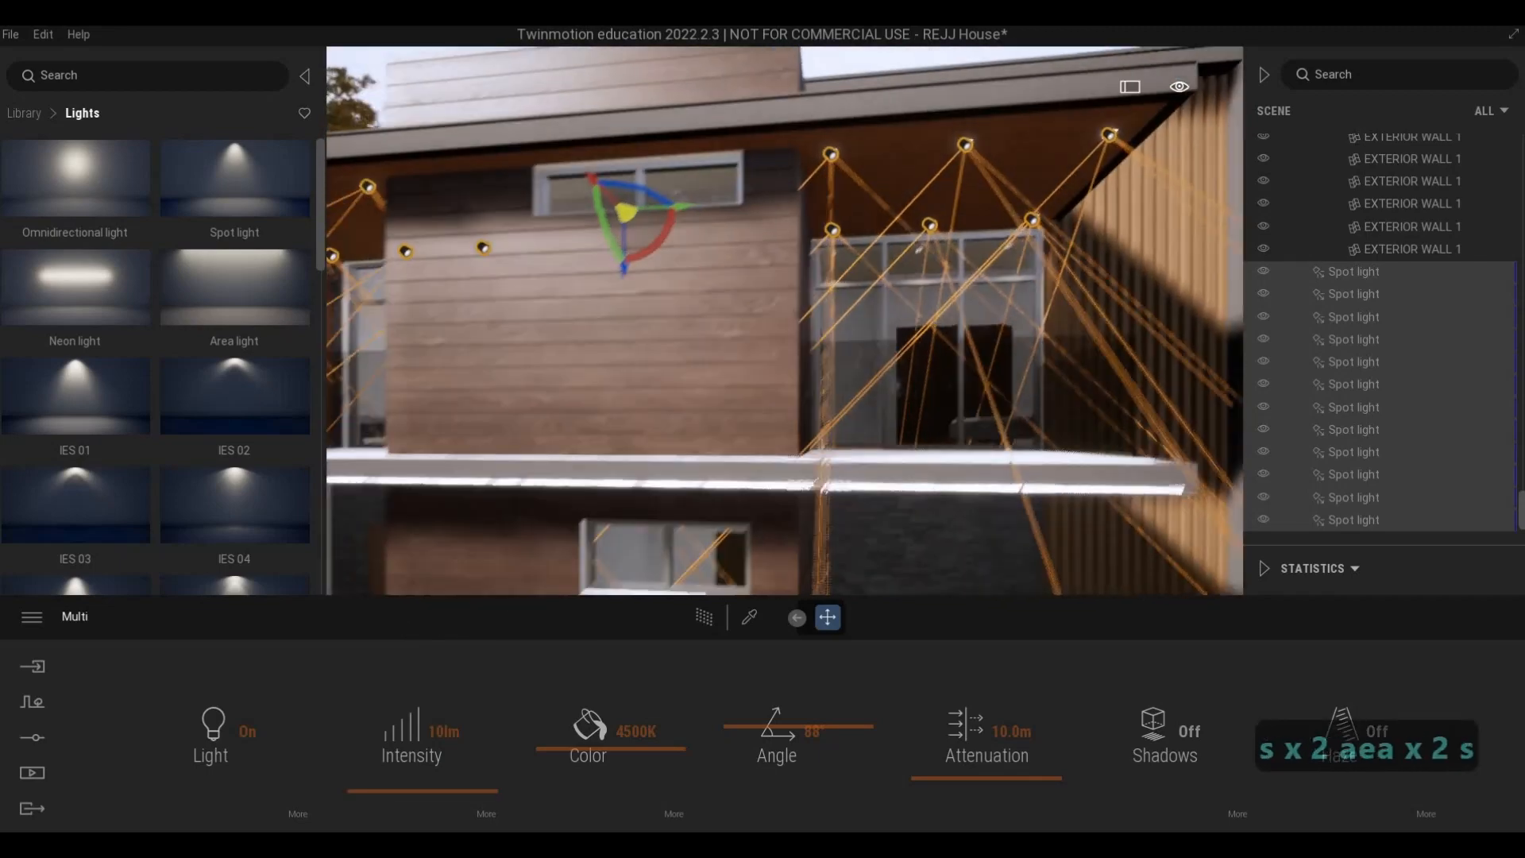
key("s")
key("s")
key("s")
key("s")
key("s")
key("s")
key("s")
key("s")
key("s")
key("s")
key("s")
left_click(703, 617)
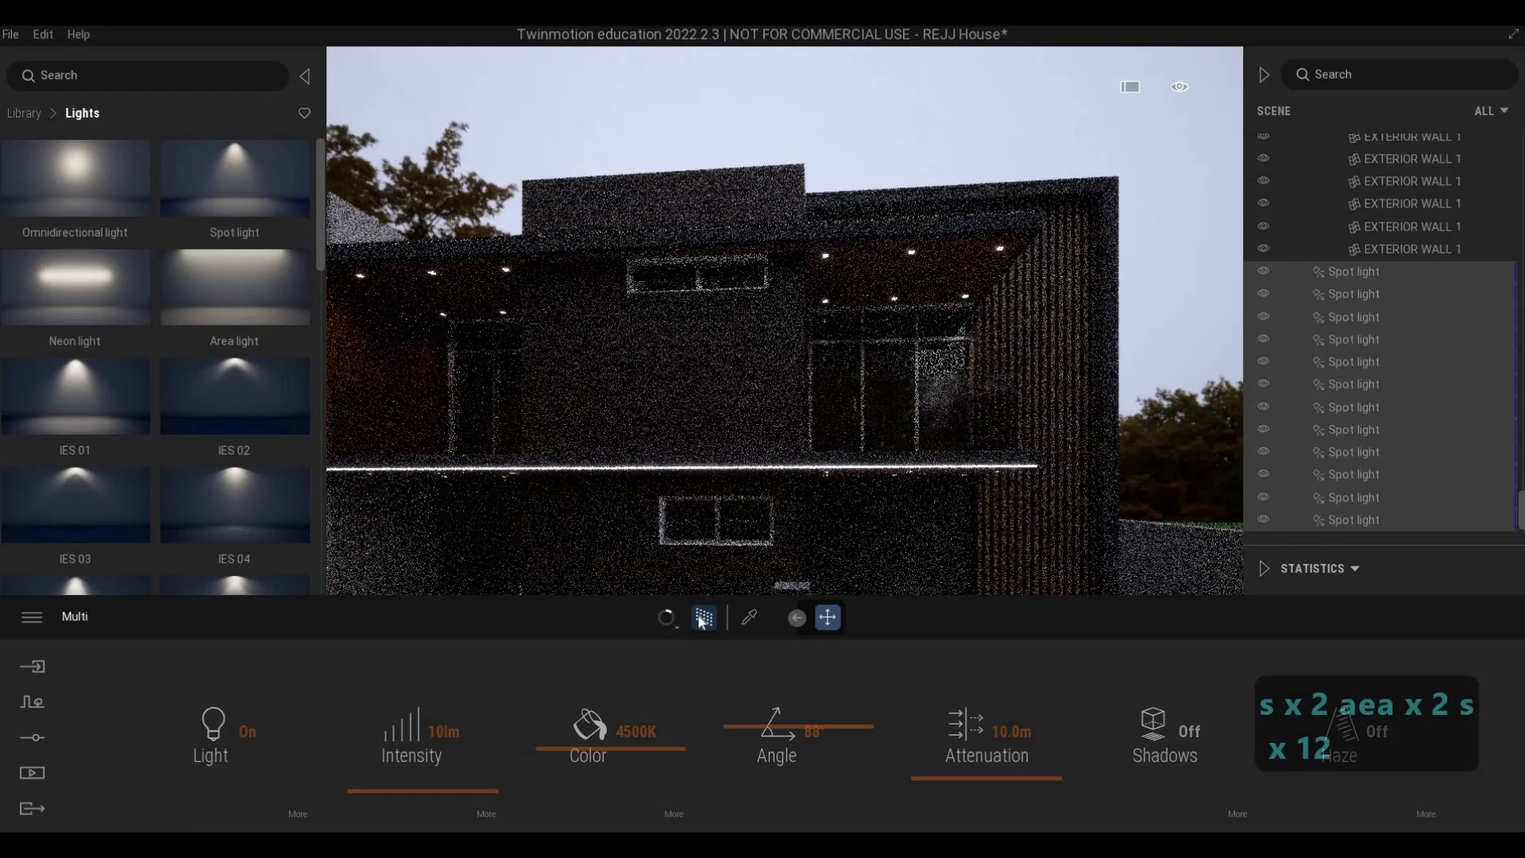
left_click(705, 619)
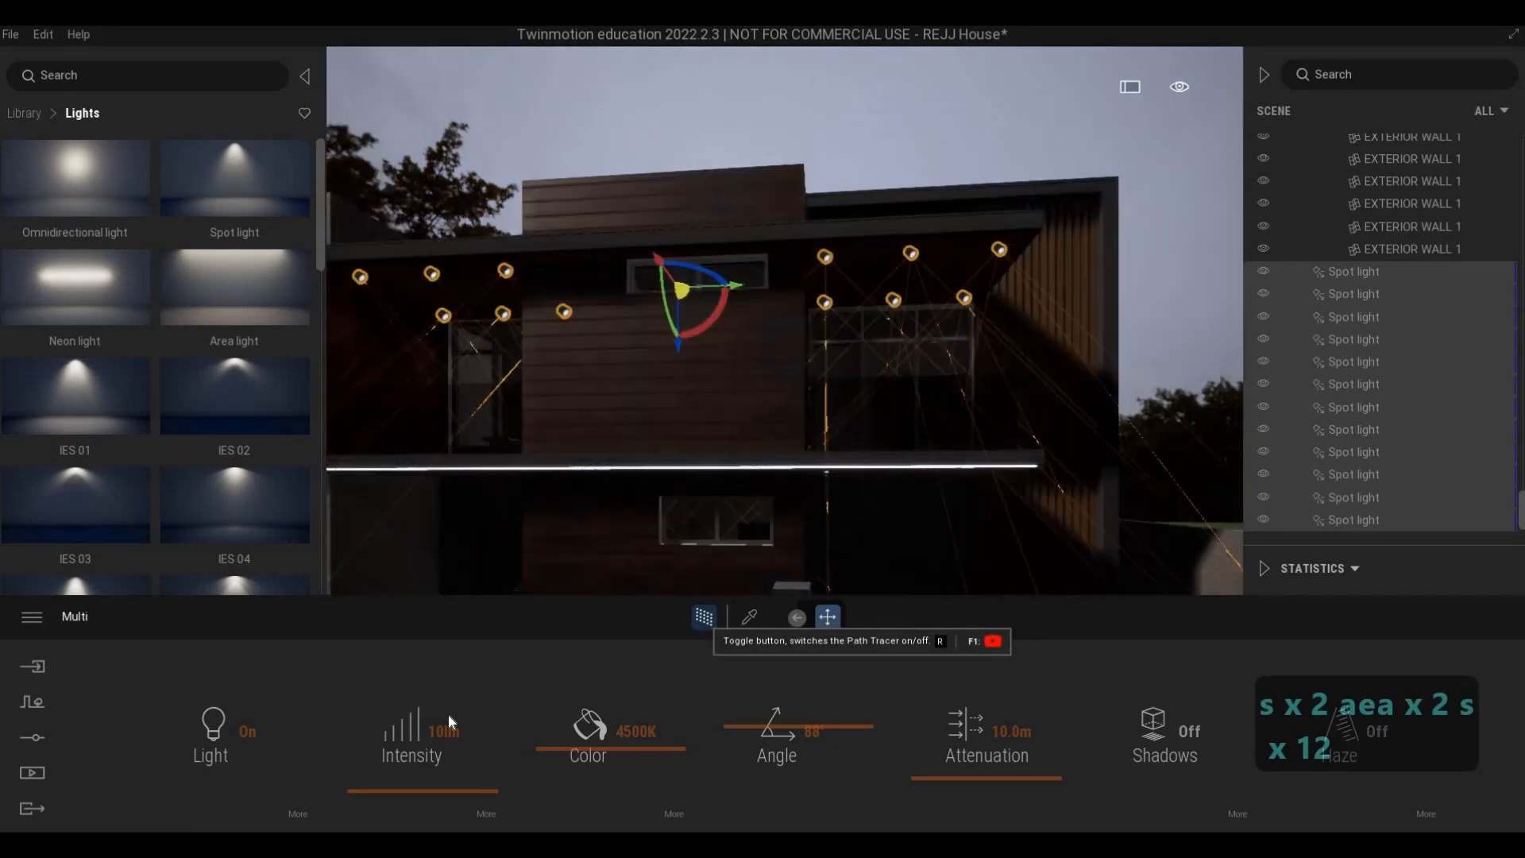
- Try the twelve spot lights at 300 lm intensity and 6405 K colour, previewing them with the Path Tracer
type("300")
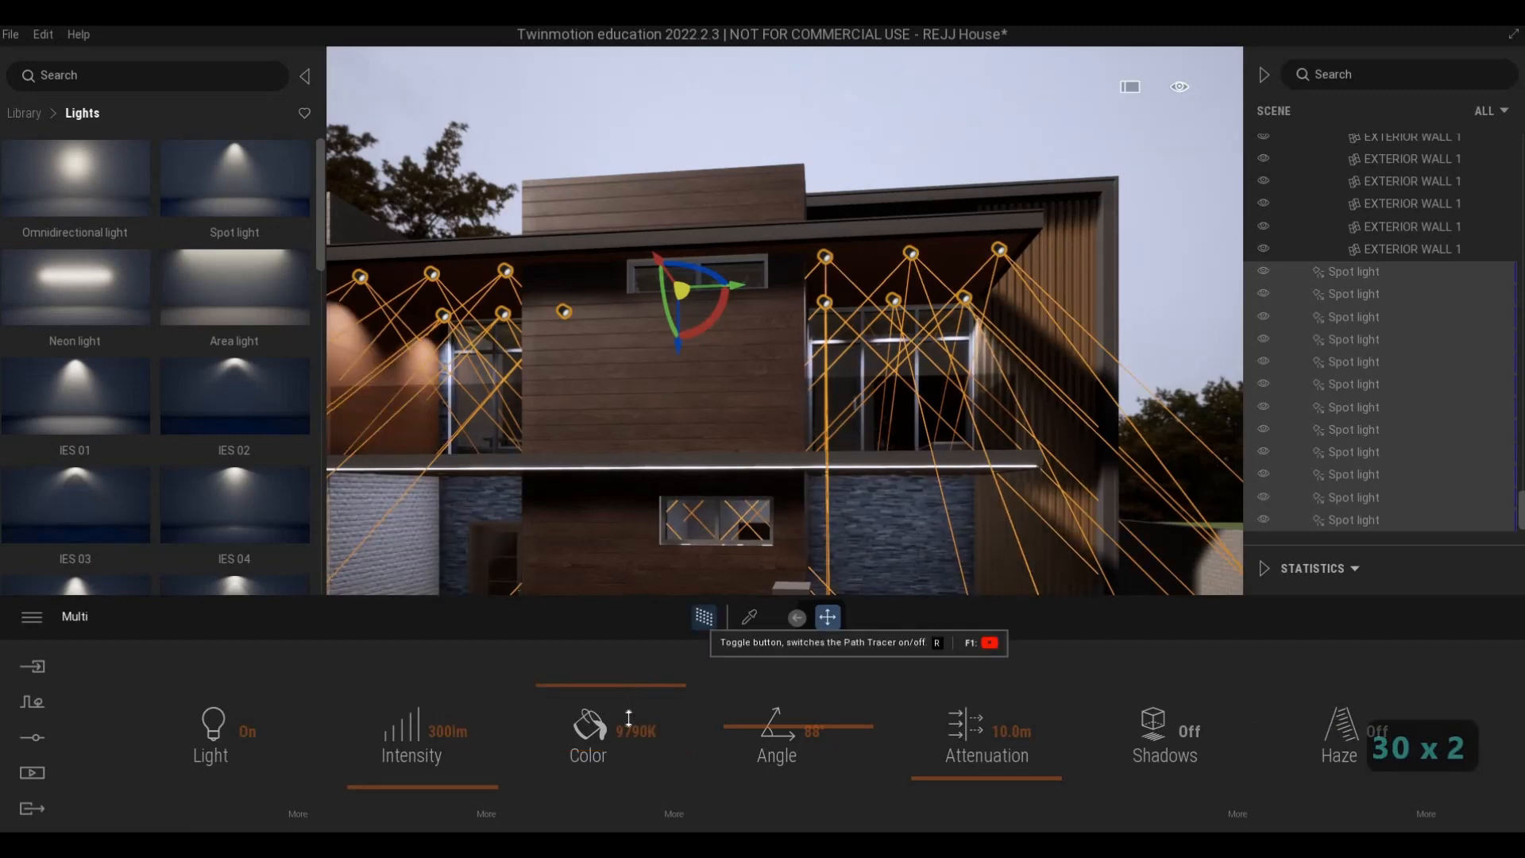
left_click(703, 618)
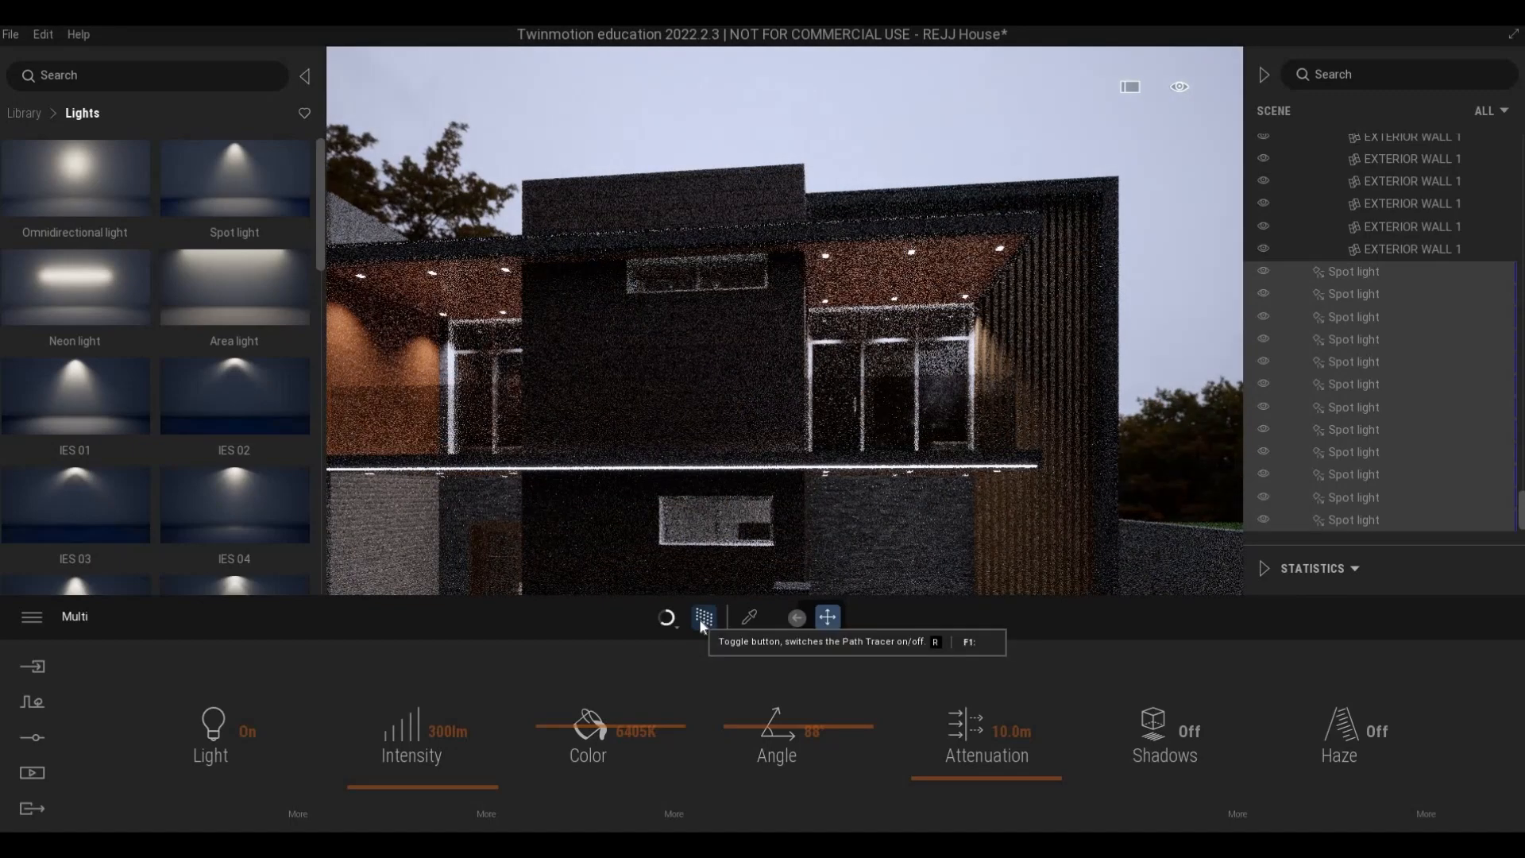
key("s")
key("s")
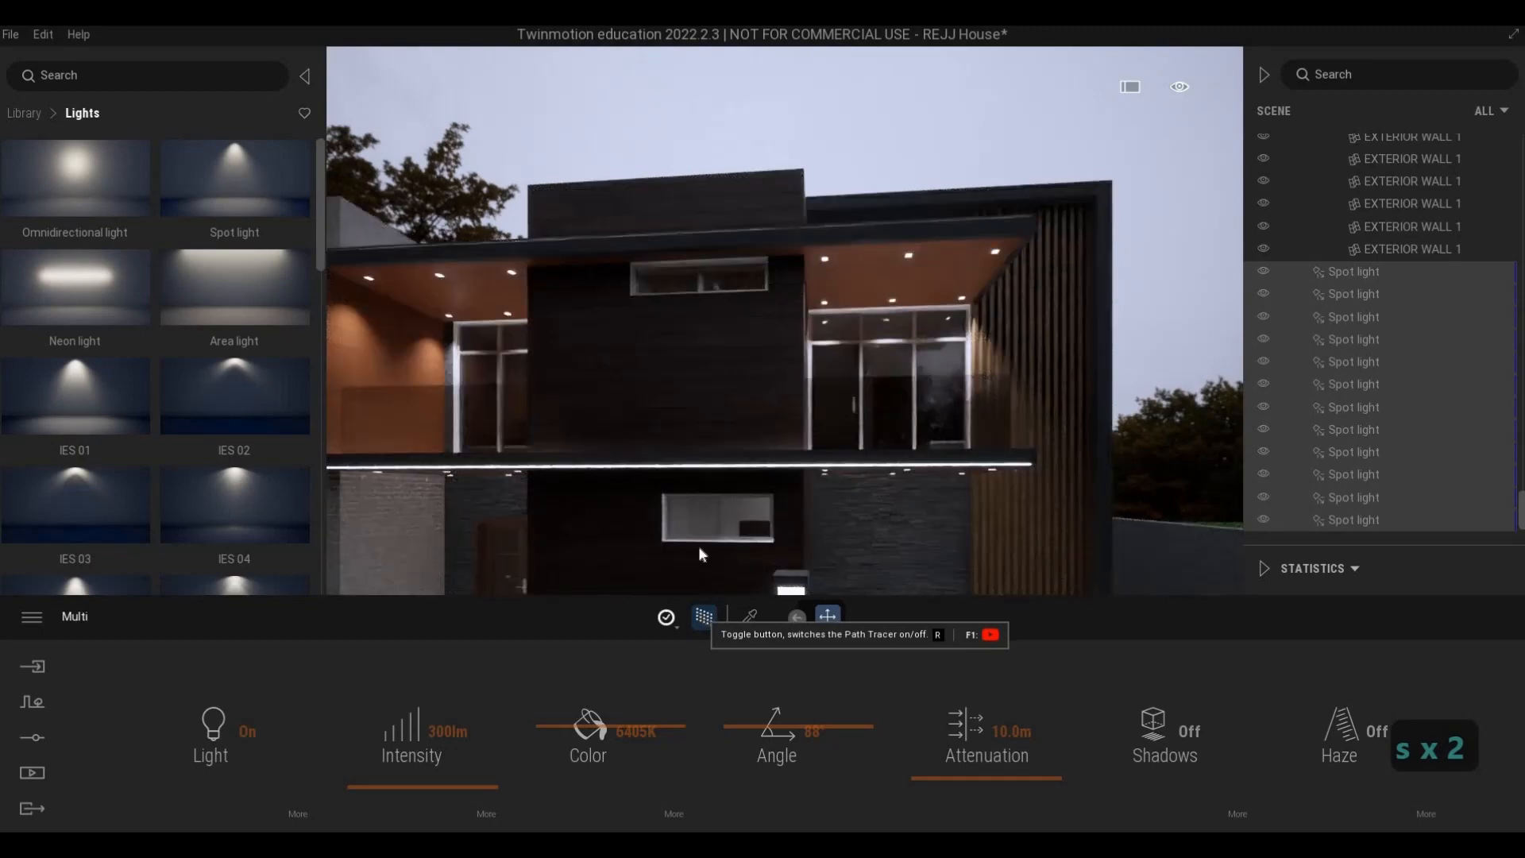
- Examine the whole street front beyond the fence with a Path Tracer render
key("s")
key("s")
key("s")
key("s")
key("s")
key("s")
key("s")
key("s")
key("s")
key("s")
key("s")
key("s")
key("s")
key("s")
key("s")
key("s")
key("s")
key("s")
key("s")
key("s")
key("a")
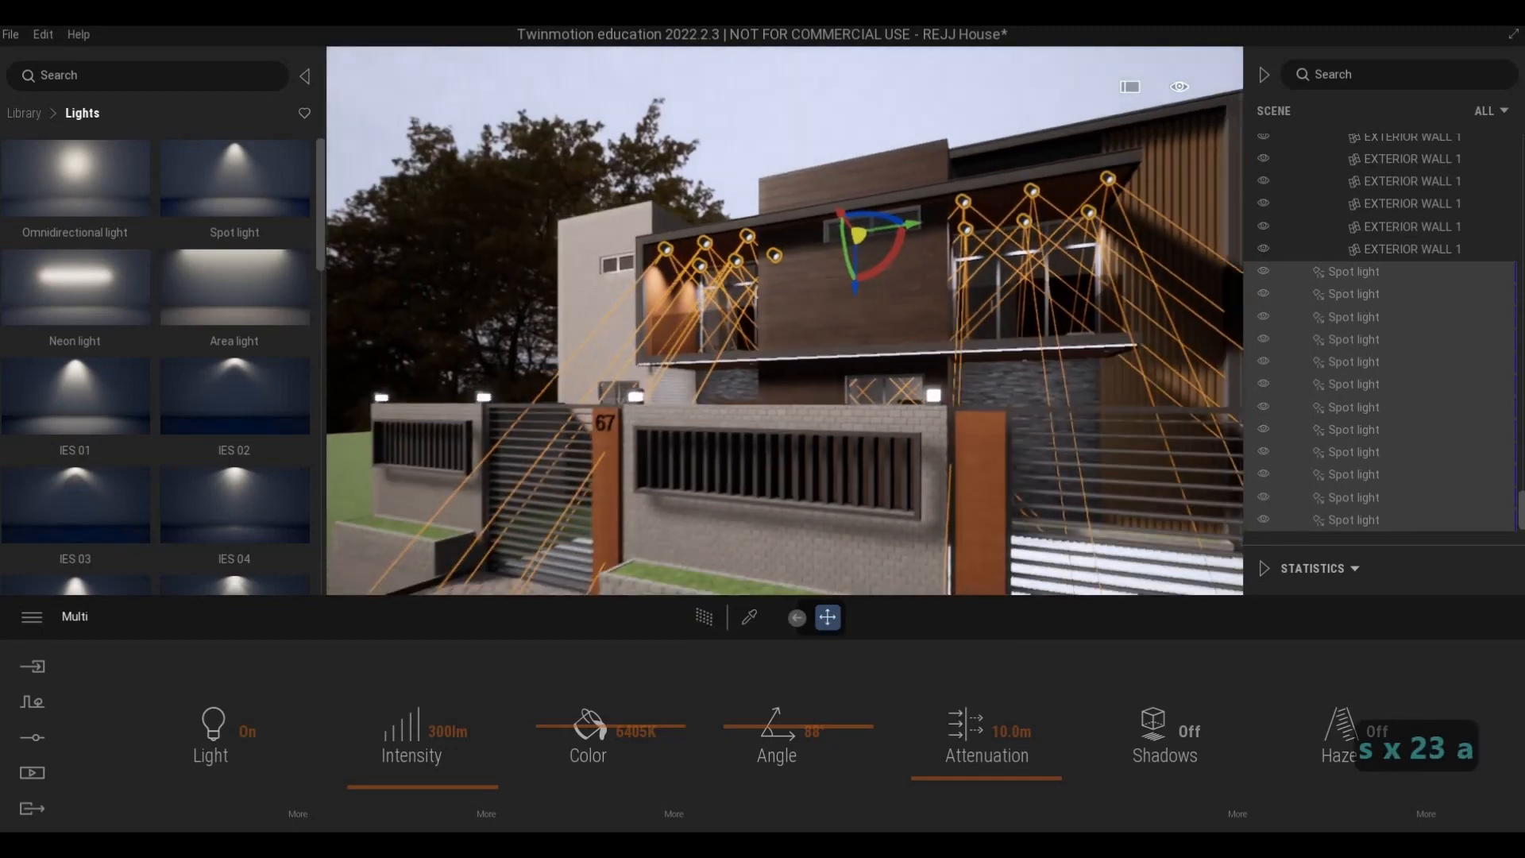
key("a")
key("a")
key("a")
key("a")
key("a")
key("a")
key("a")
key("a")
key("a")
key("a")
key("a")
key("a")
key("a")
key("a")
key("a")
key("a")
key("a")
key("a")
key("e")
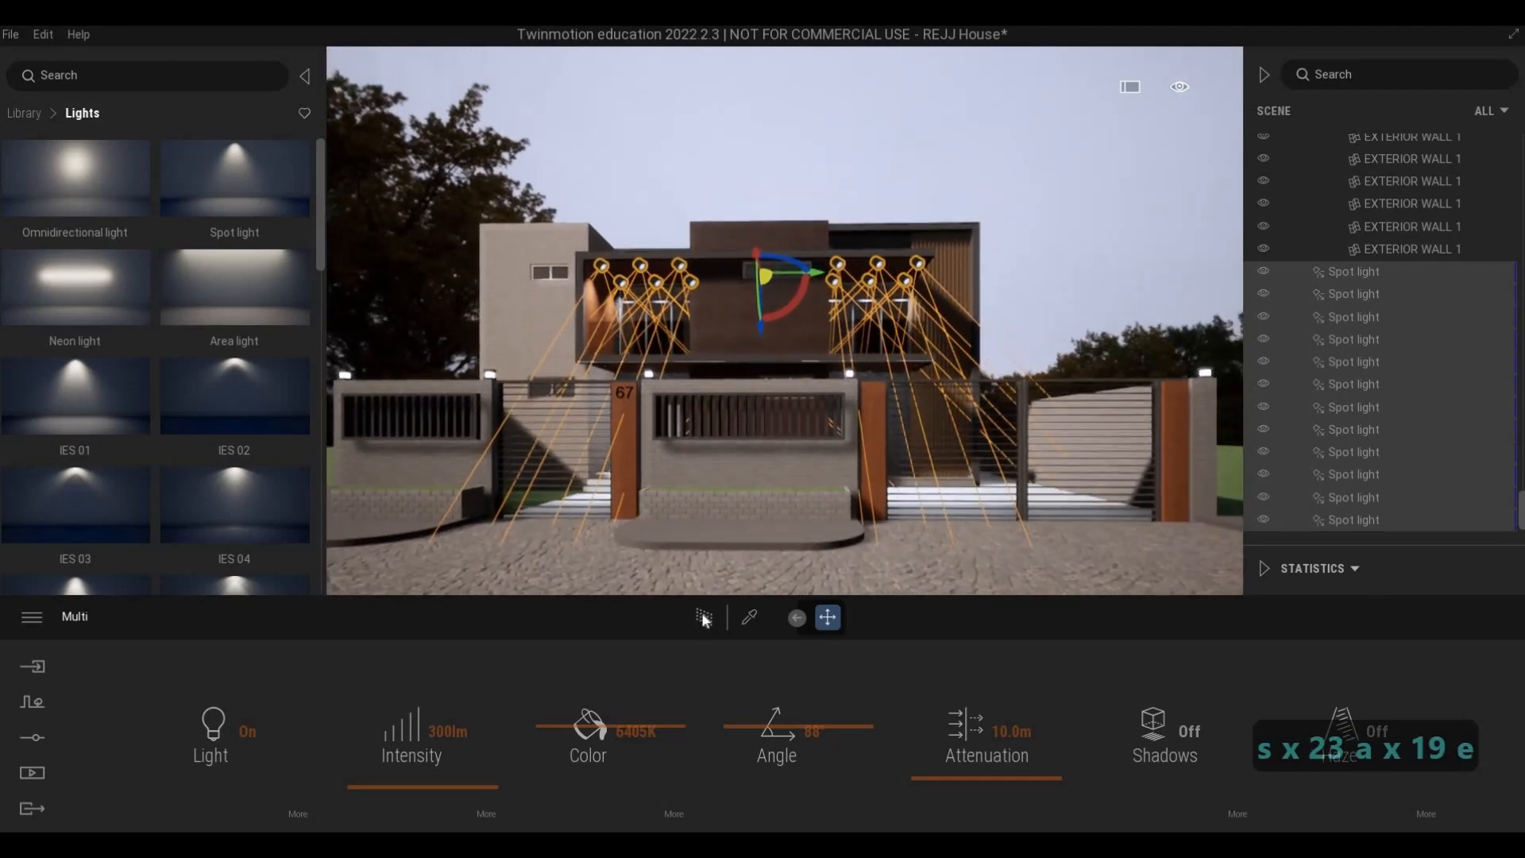
left_click(704, 618)
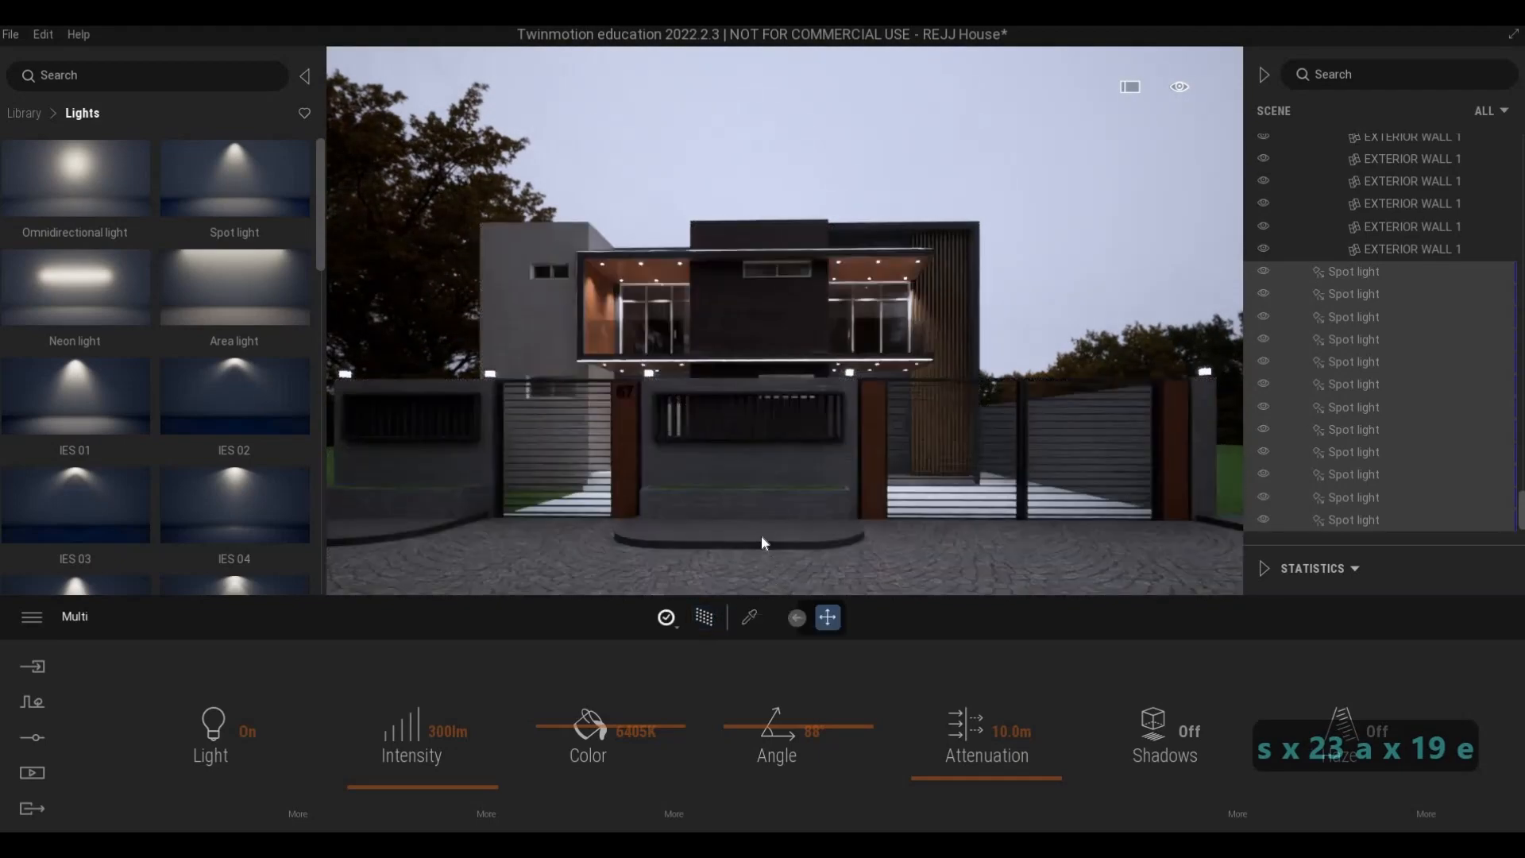
- Set the intensity of the twelve selected balcony spot lights to 200 lm
left_click(504, 736)
type("200")
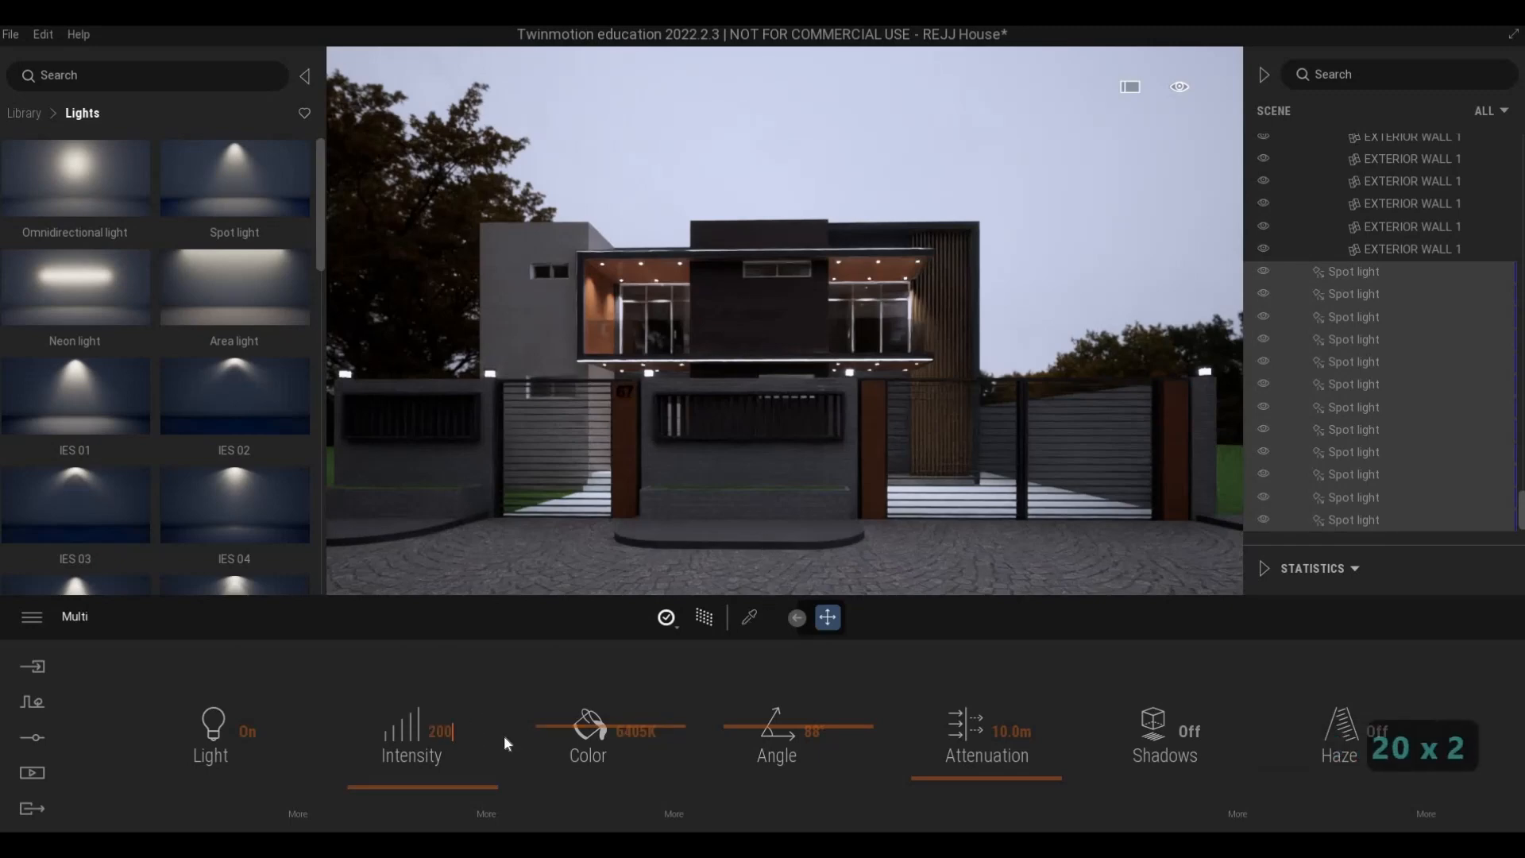
key("Return")
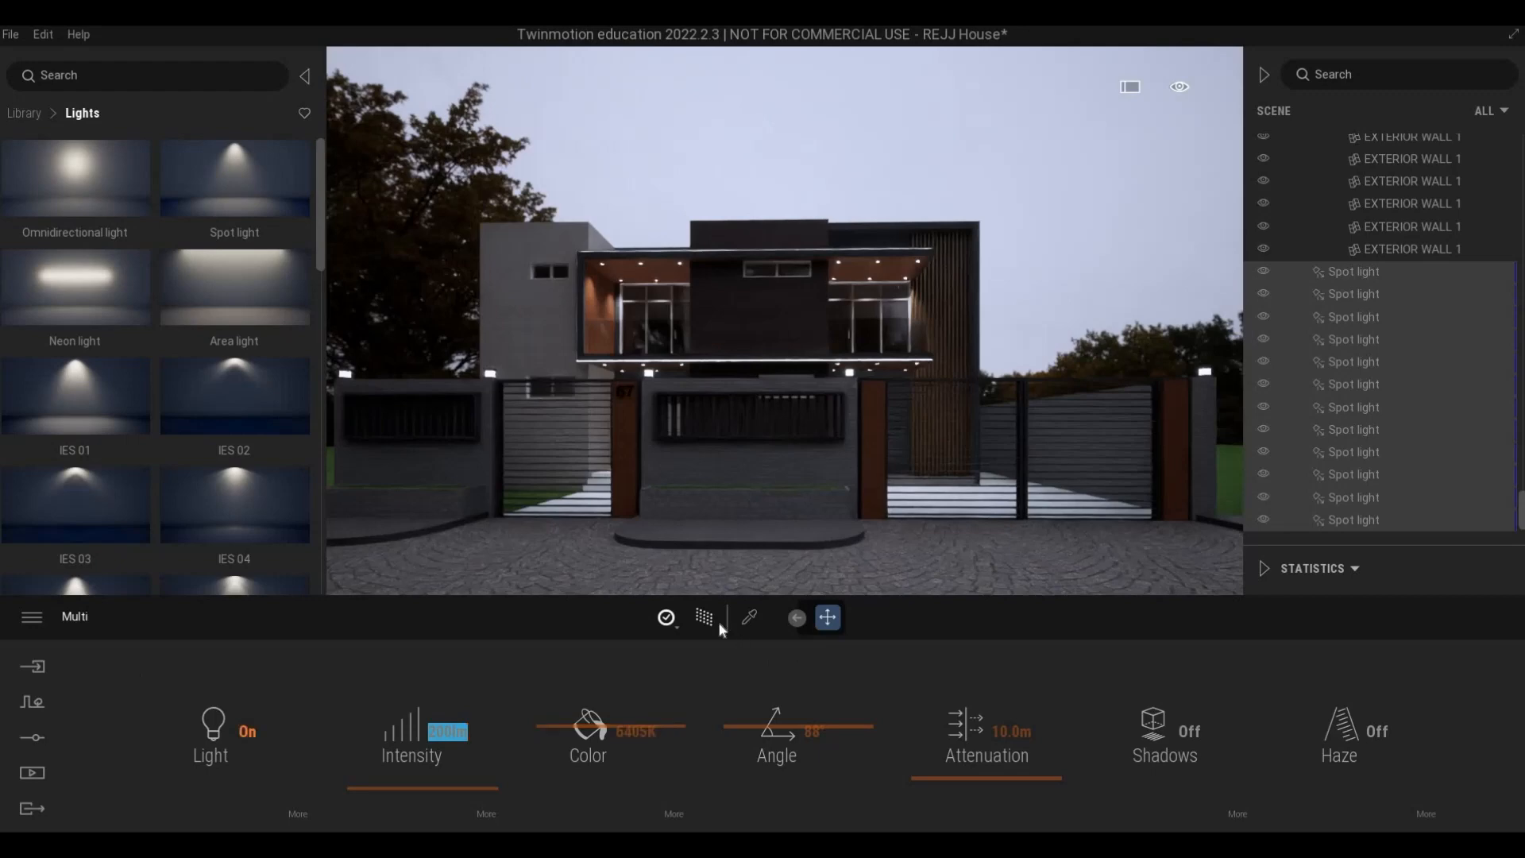
- Inspect the balcony spot lights from above the roof and the facade down to the ground floor
key("a")
key("w")
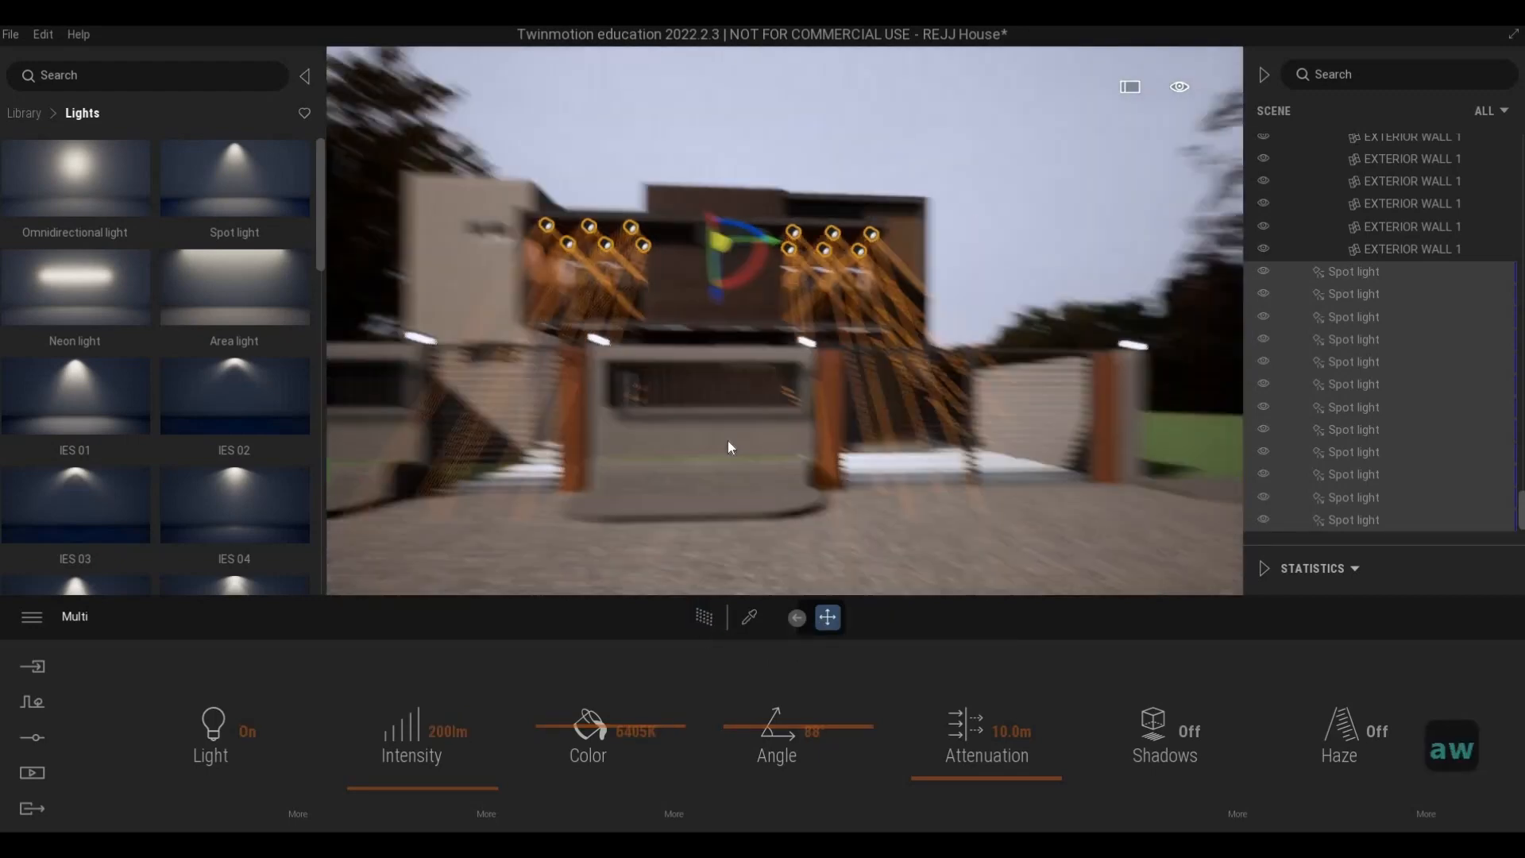
key("q")
key("q")
key("q")
key("q")
key("q")
key("q")
key("q")
key("q")
key("q")
key("q")
key("q")
key("q")
key("q")
key("q")
key("q")
key("q")
key("q")
key("q")
key("q")
key("q")
key("q")
key("q")
key("q")
key("q")
key("q")
key("q")
key("q")
key("q")
key("q")
key("q")
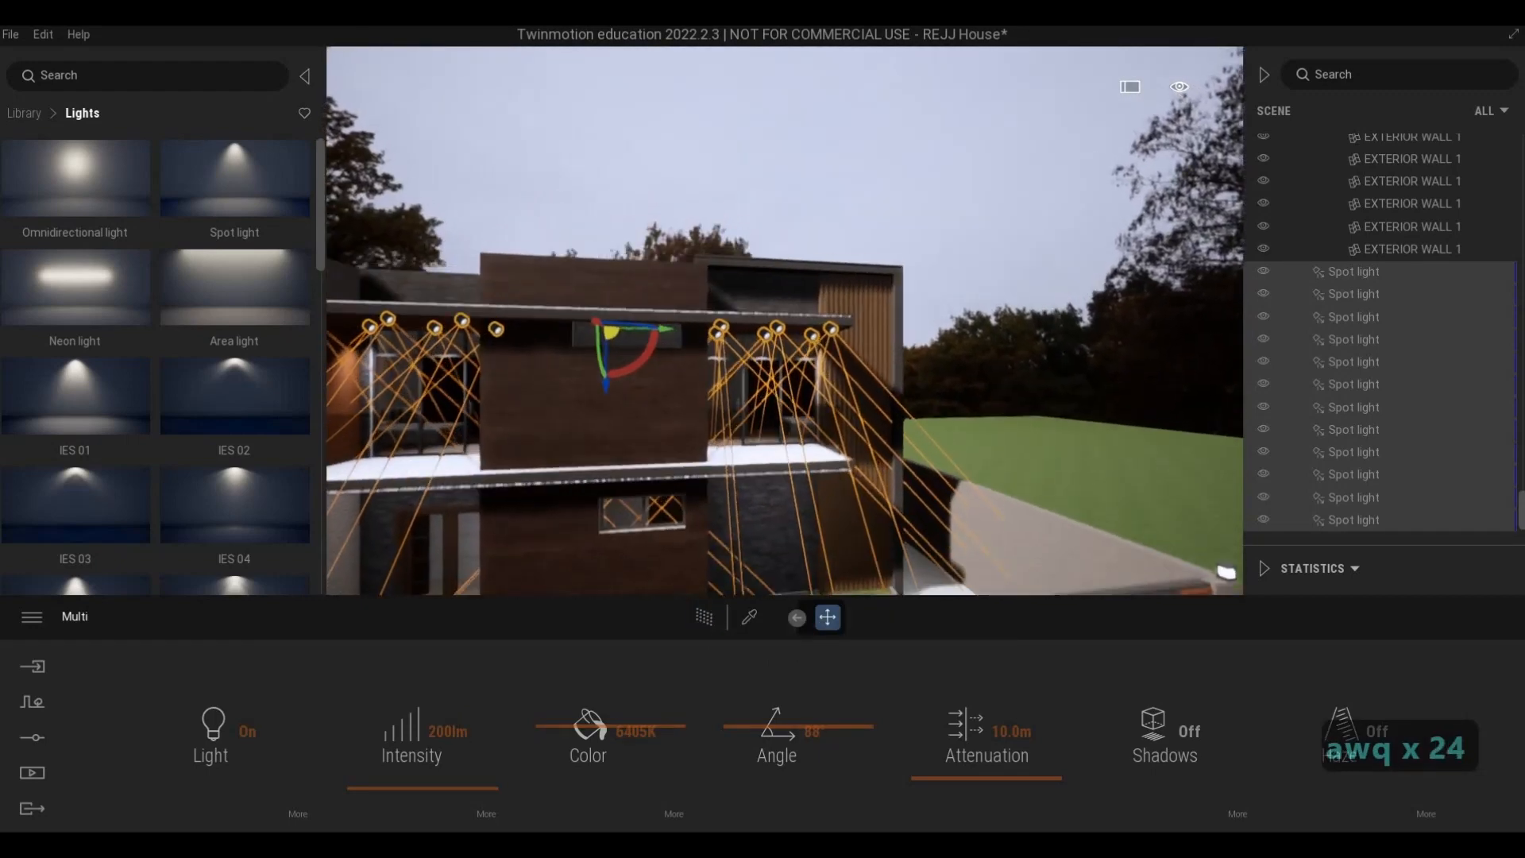
key("e")
key("q")
key("q")
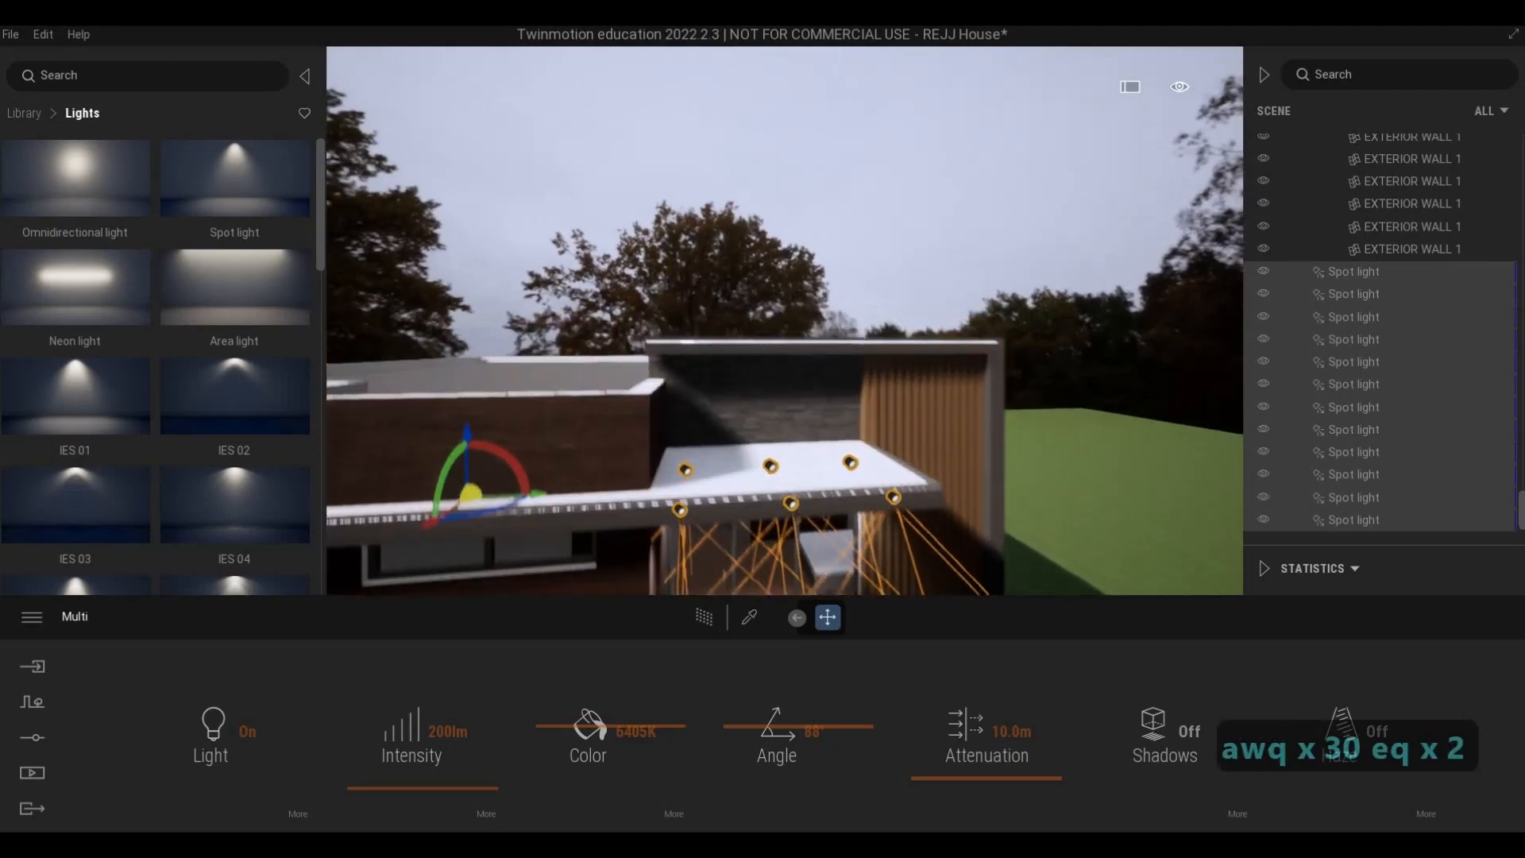
key("s")
key("a")
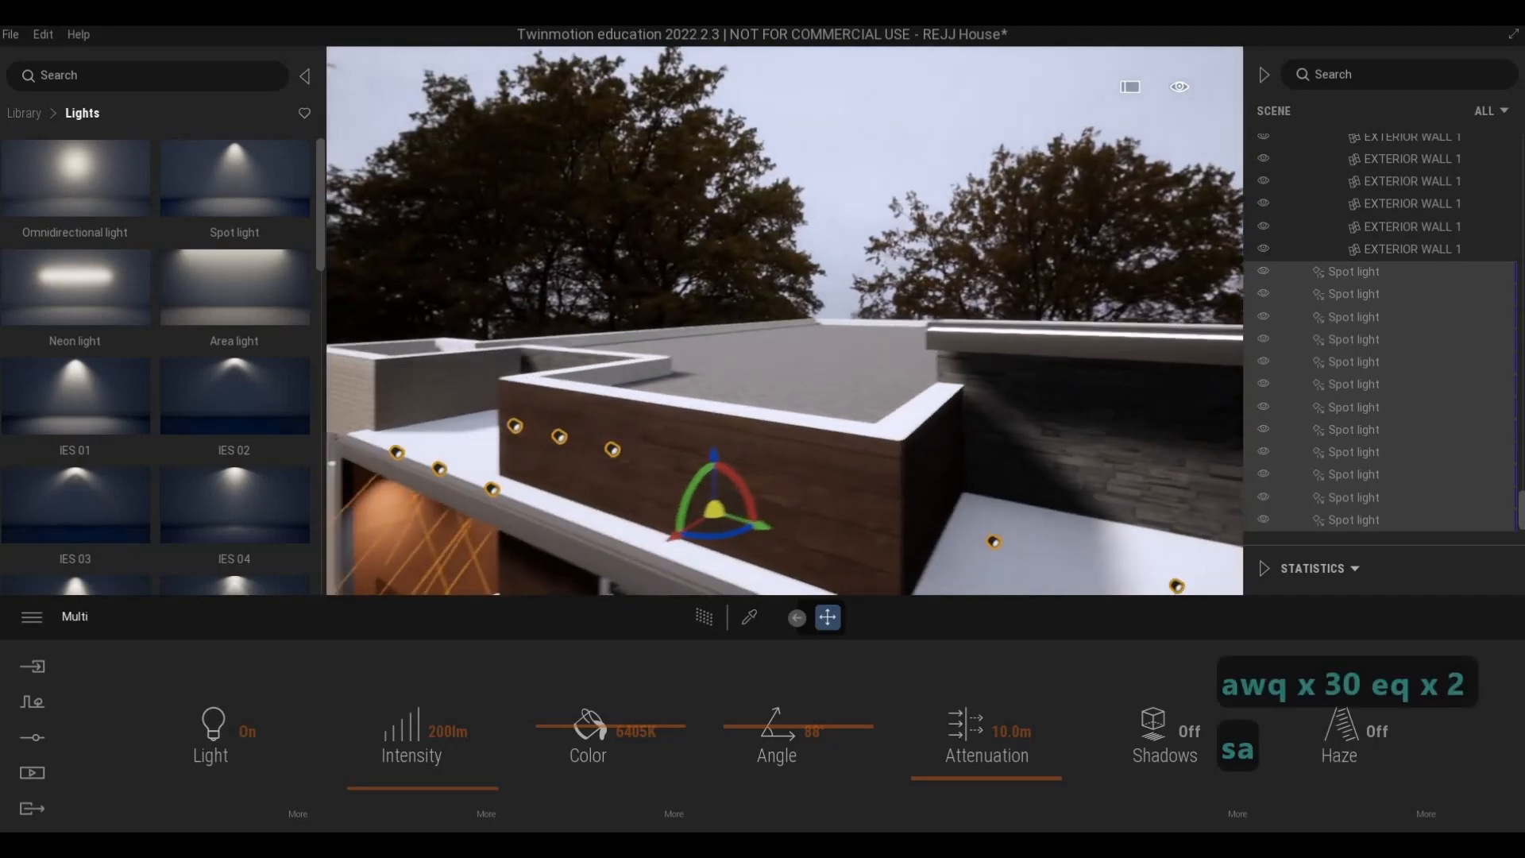
key("e")
key("e")
key("e")
key("e")
key("e")
key("e")
key("e")
key("e")
key("e")
key("e")
key("e")
key("e")
key("e")
key("e")
key("e")
key("w")
key("s")
key("s")
key("s")
key("s")
key("s")
key("s")
key("s")
key("s")
key("s")
key("s")
key("s")
key("s")
key("s")
key("s")
key("s")
key("s")
key("s")
key("s")
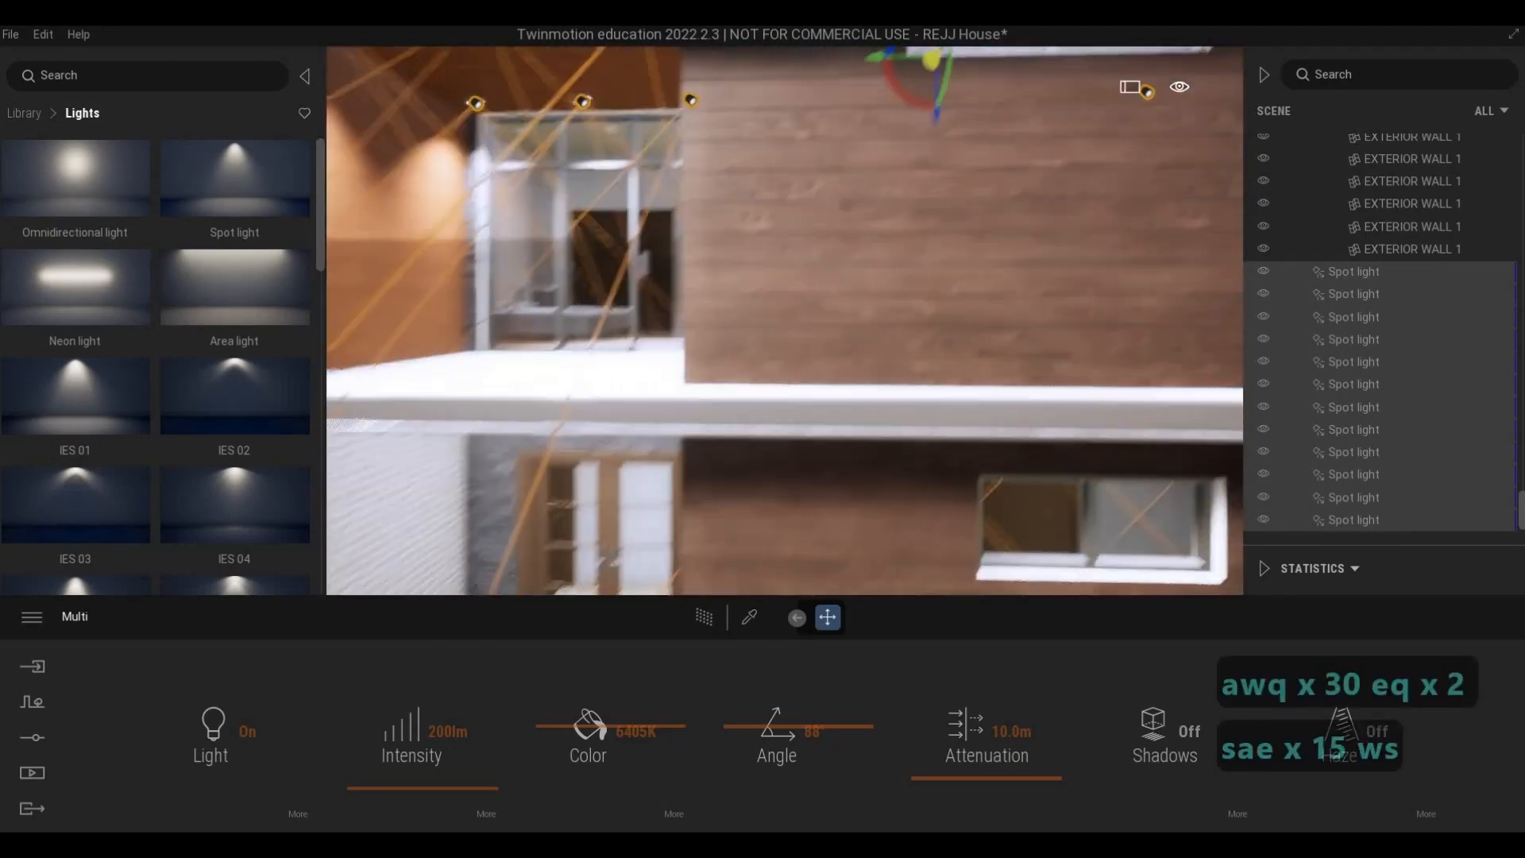
key("d")
key("w")
key("q")
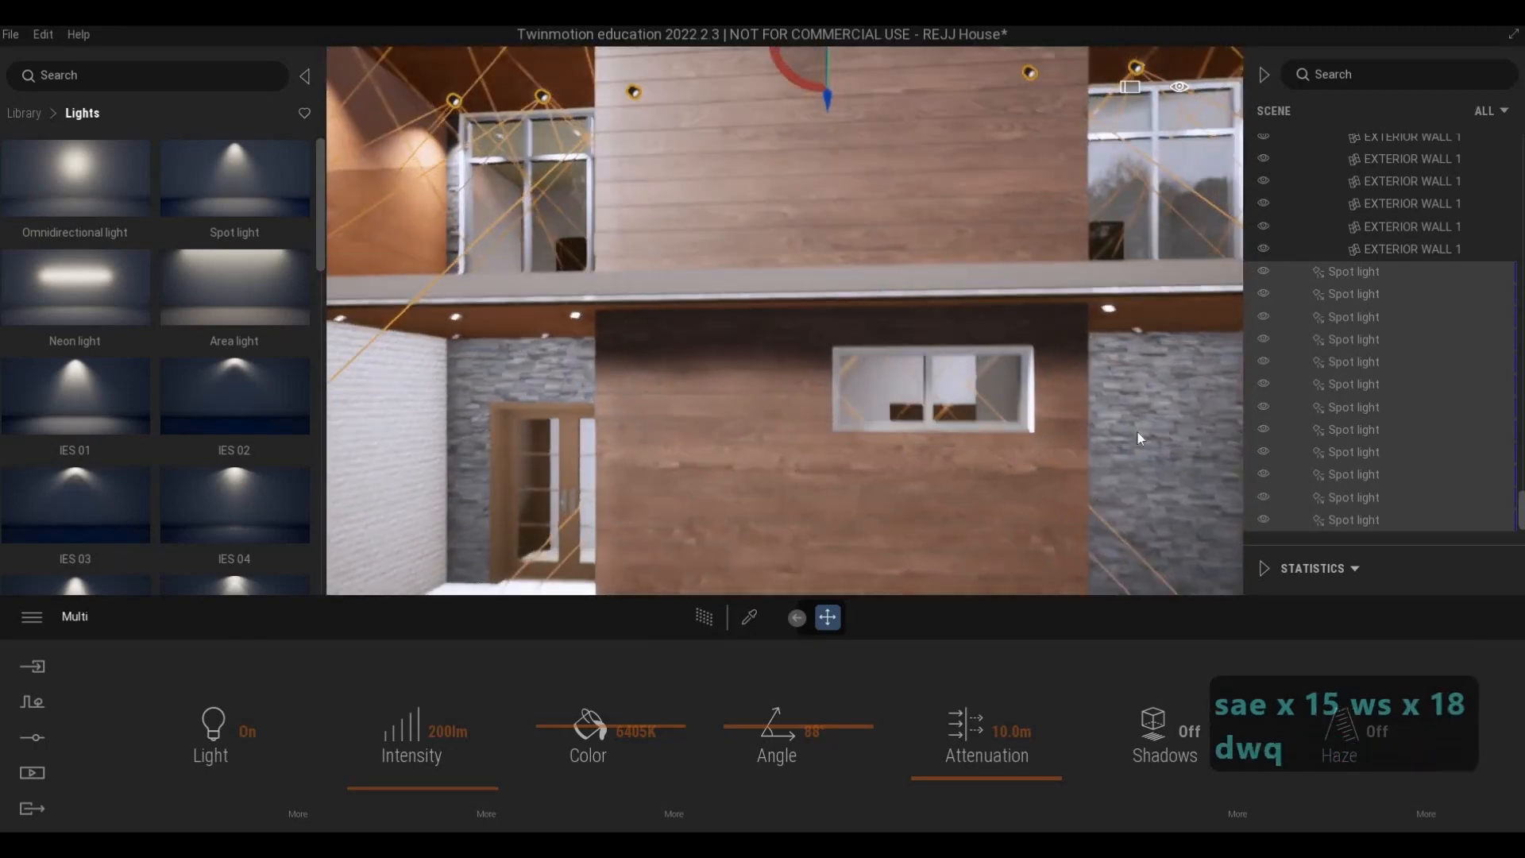
key("s")
key("s")
key("a")
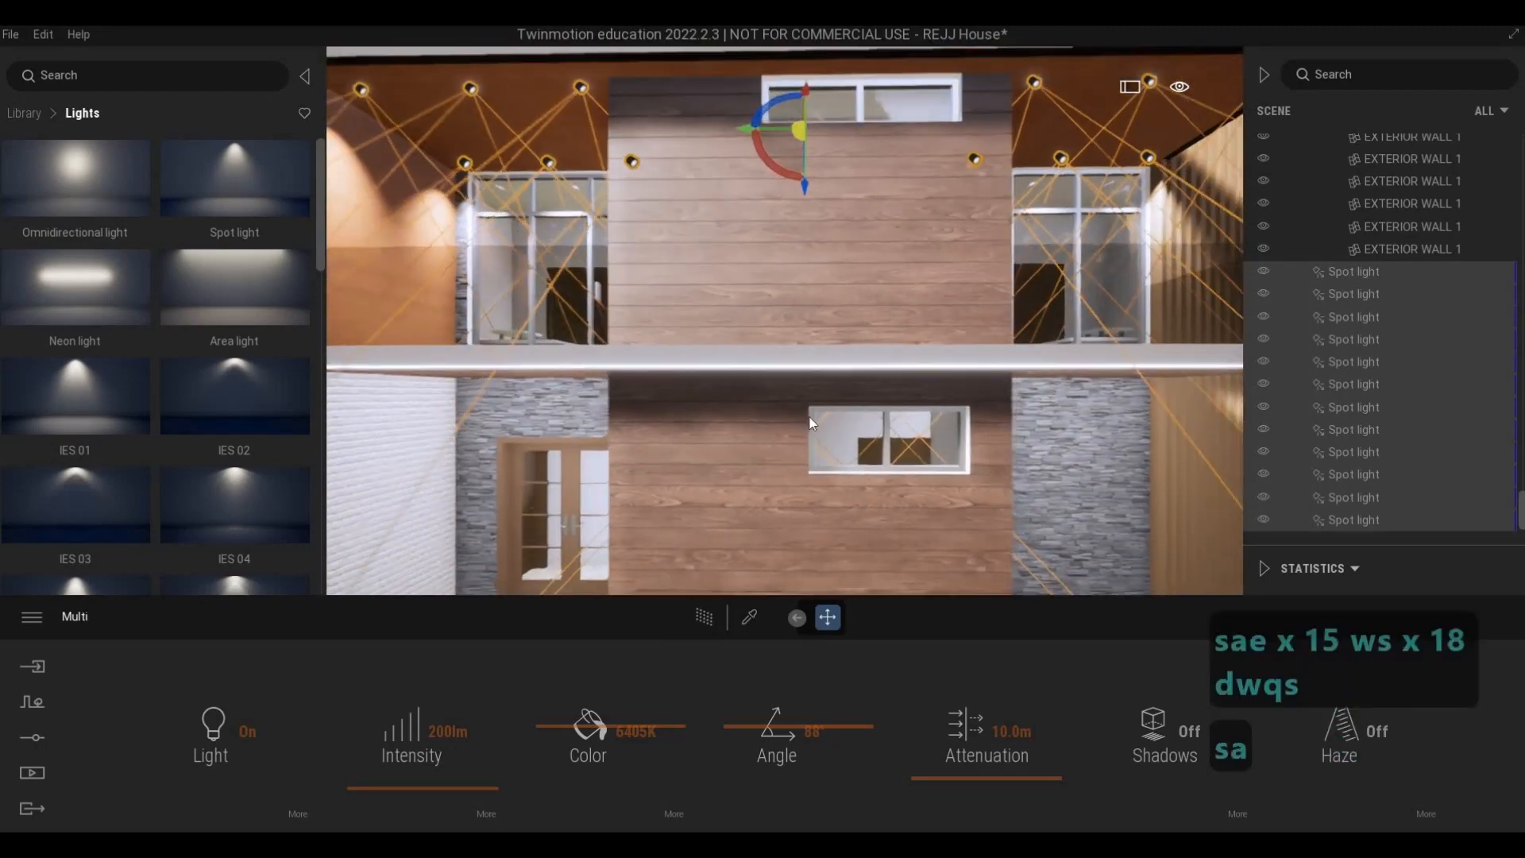
- Place a new spot light near the ground-floor entrance porch's front ceiling fixture beside the white brick wall
key("a")
key("w")
key("e")
right_click_drag(806, 429, 218, 266)
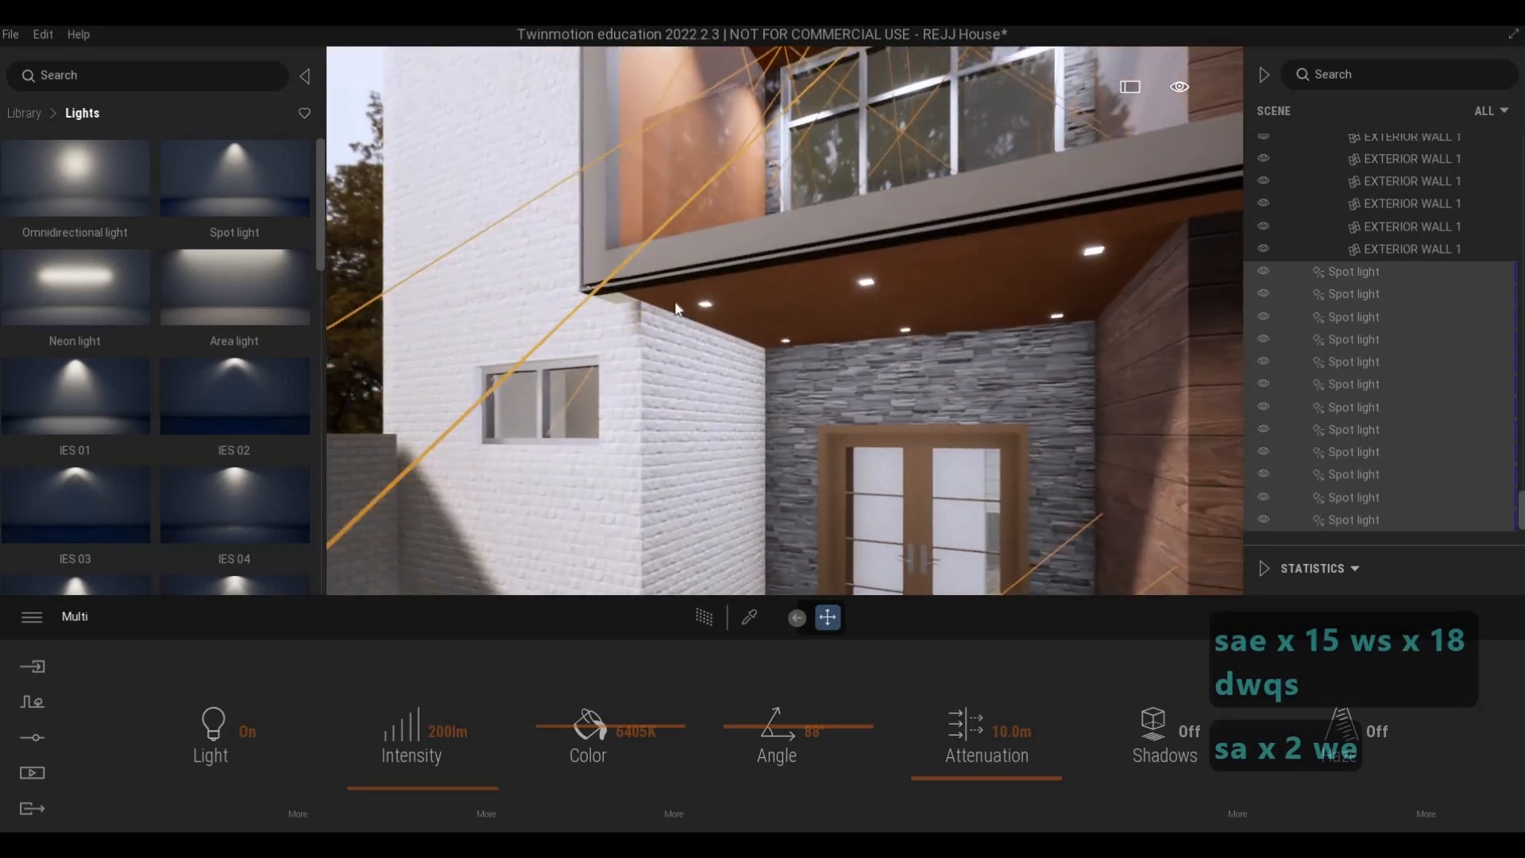
left_click_drag(226, 187, 715, 310)
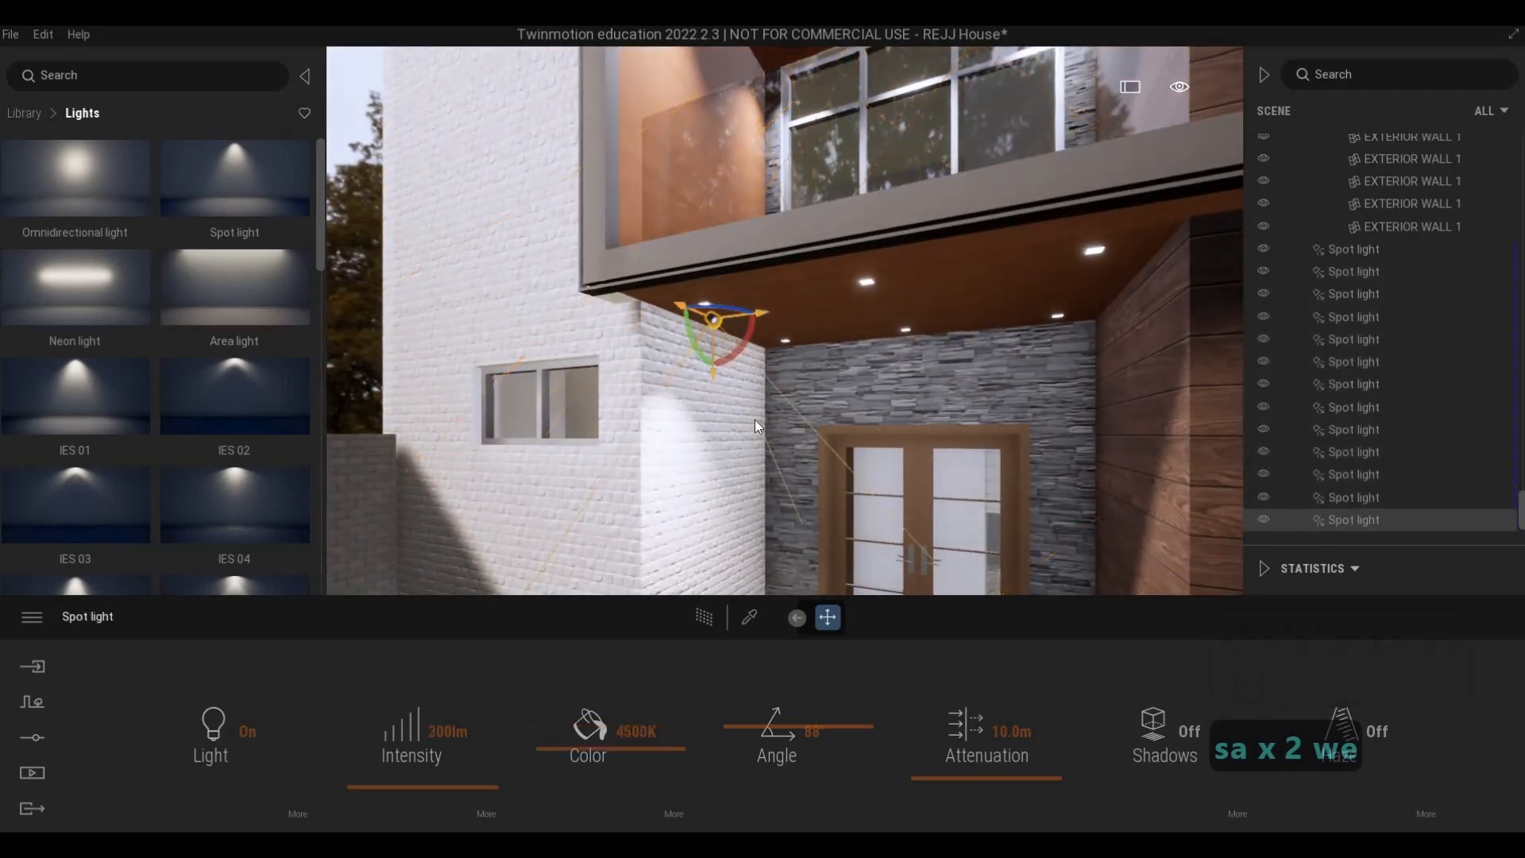
- Align the new spot light with the porch's front ceiling fixture beside the white brick wall
key("a")
key("w")
key("a")
right_click_drag(775, 358, 748, 310)
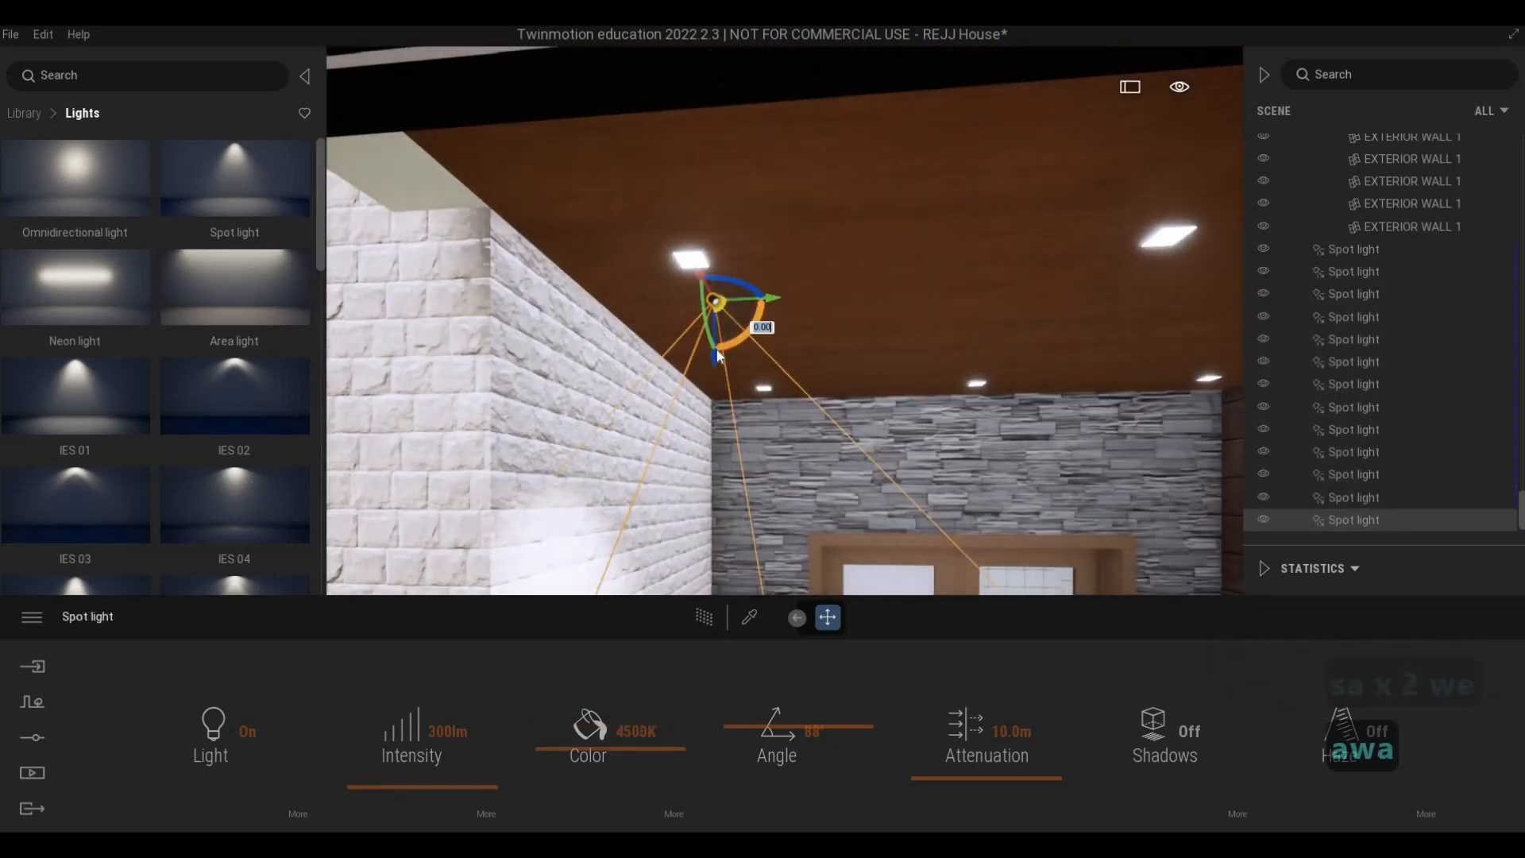
left_click_drag(713, 312, 747, 255)
key("w")
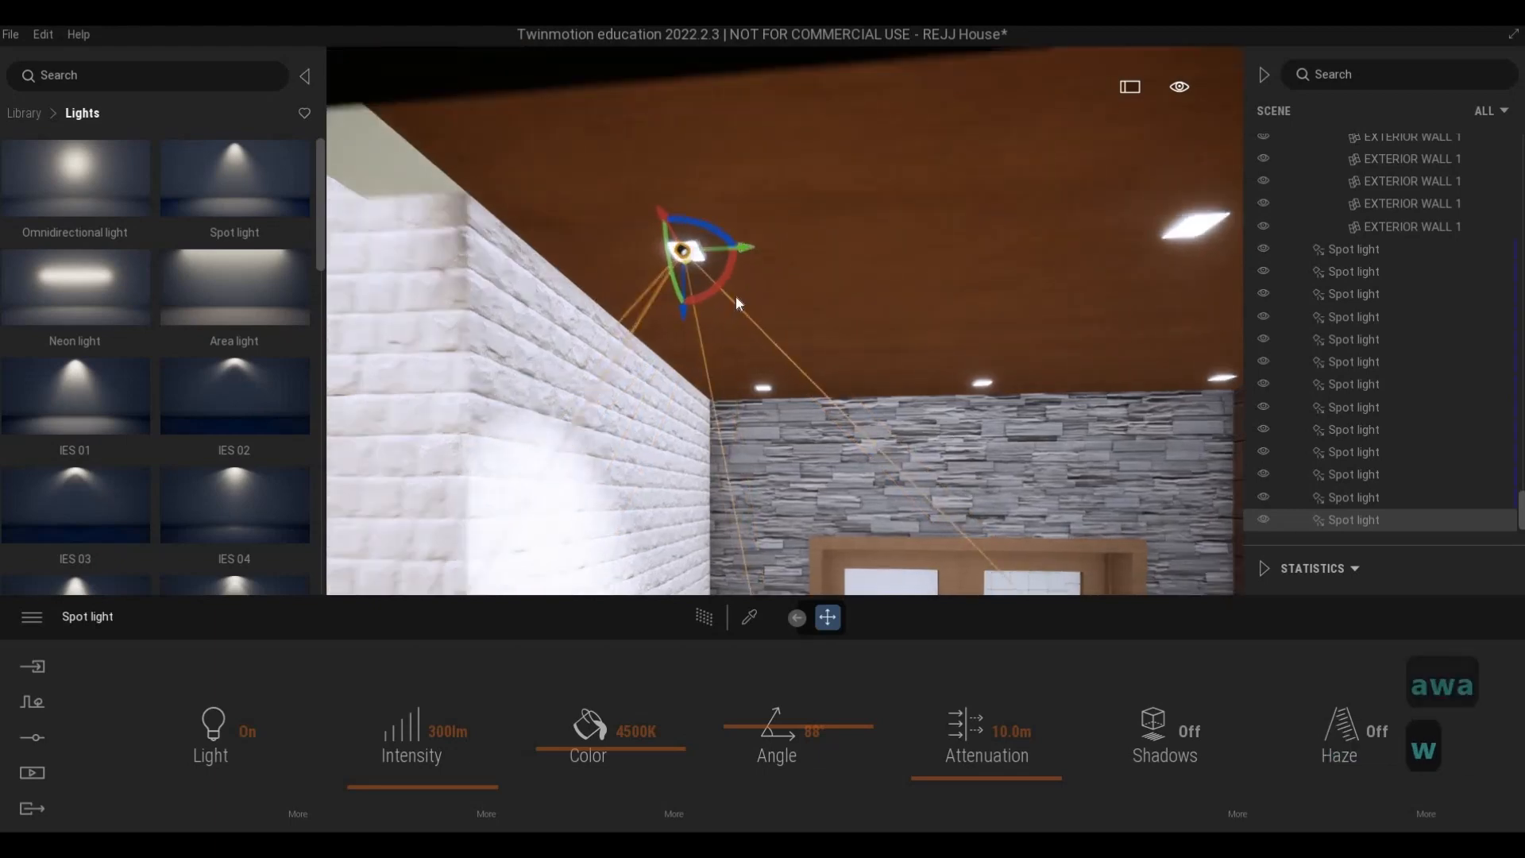
- Check the porch light's glow on the white brick wall and set its intensity to 200 lm
key("d")
key("a")
key("s")
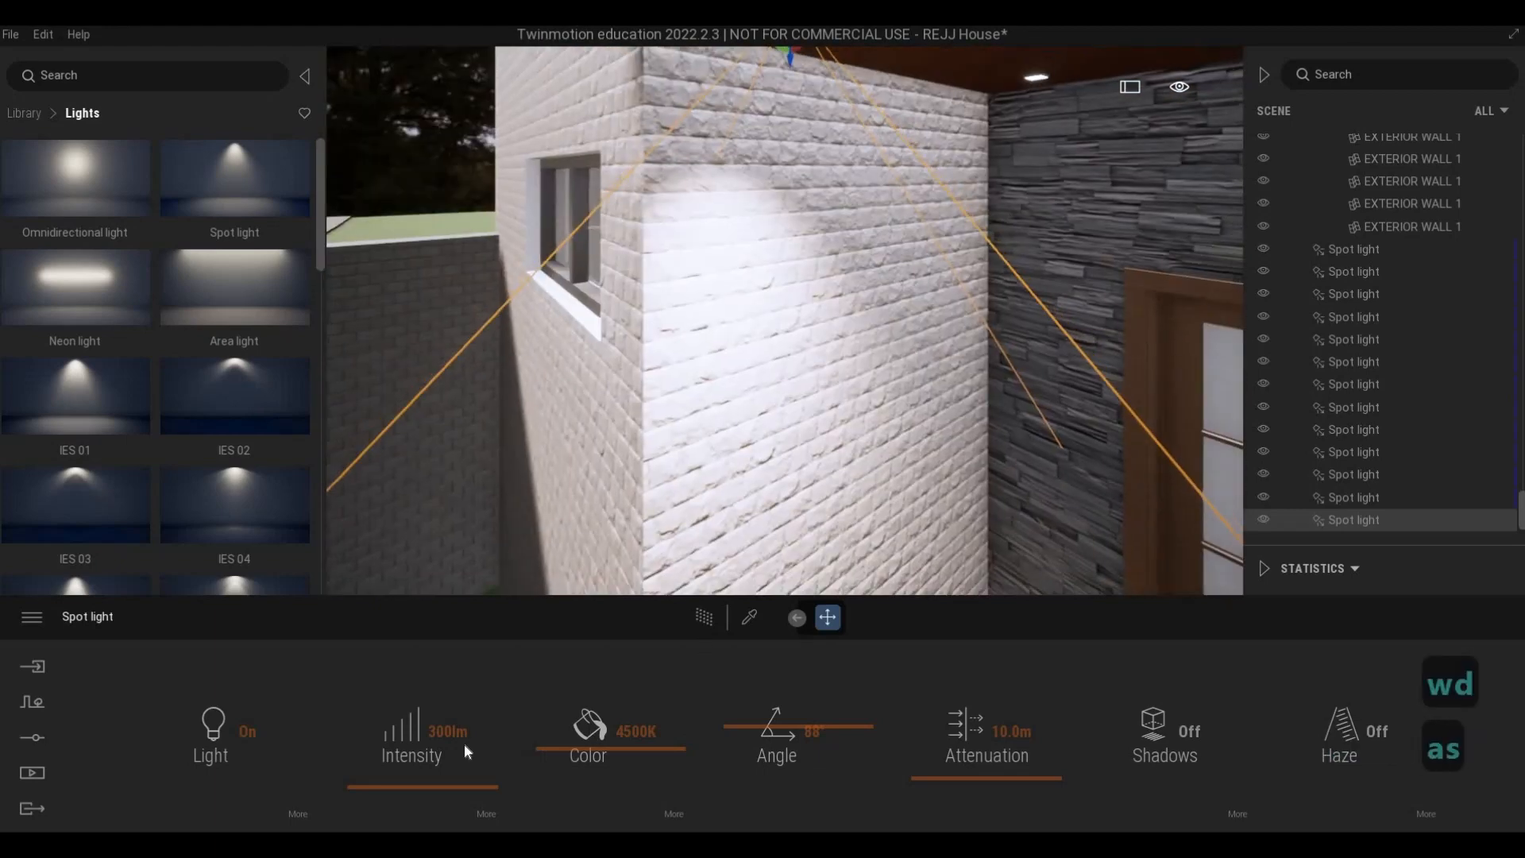
left_click(377, 722)
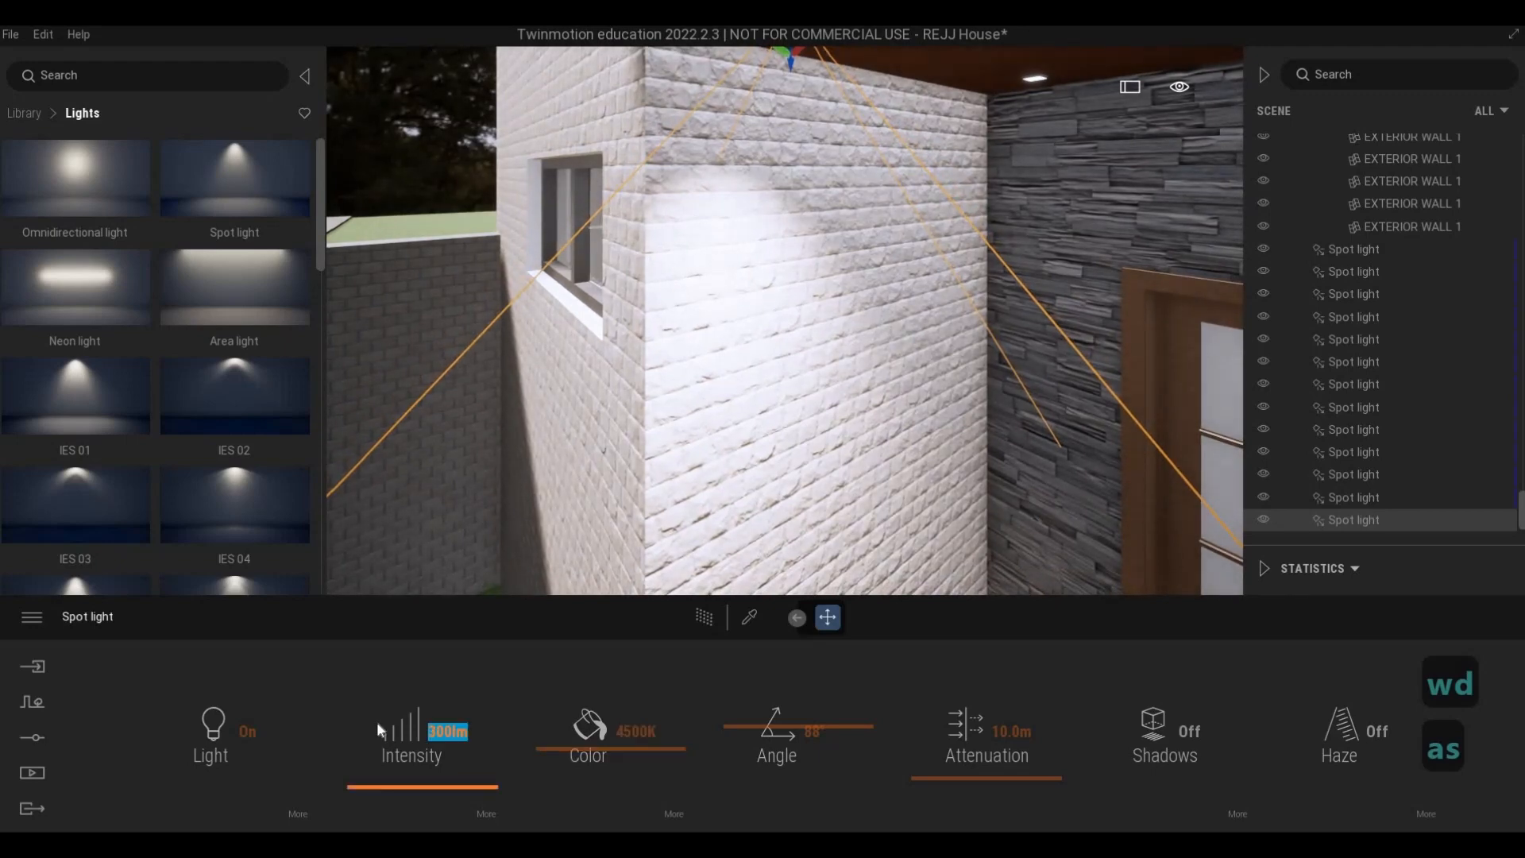
type("200")
key("Return")
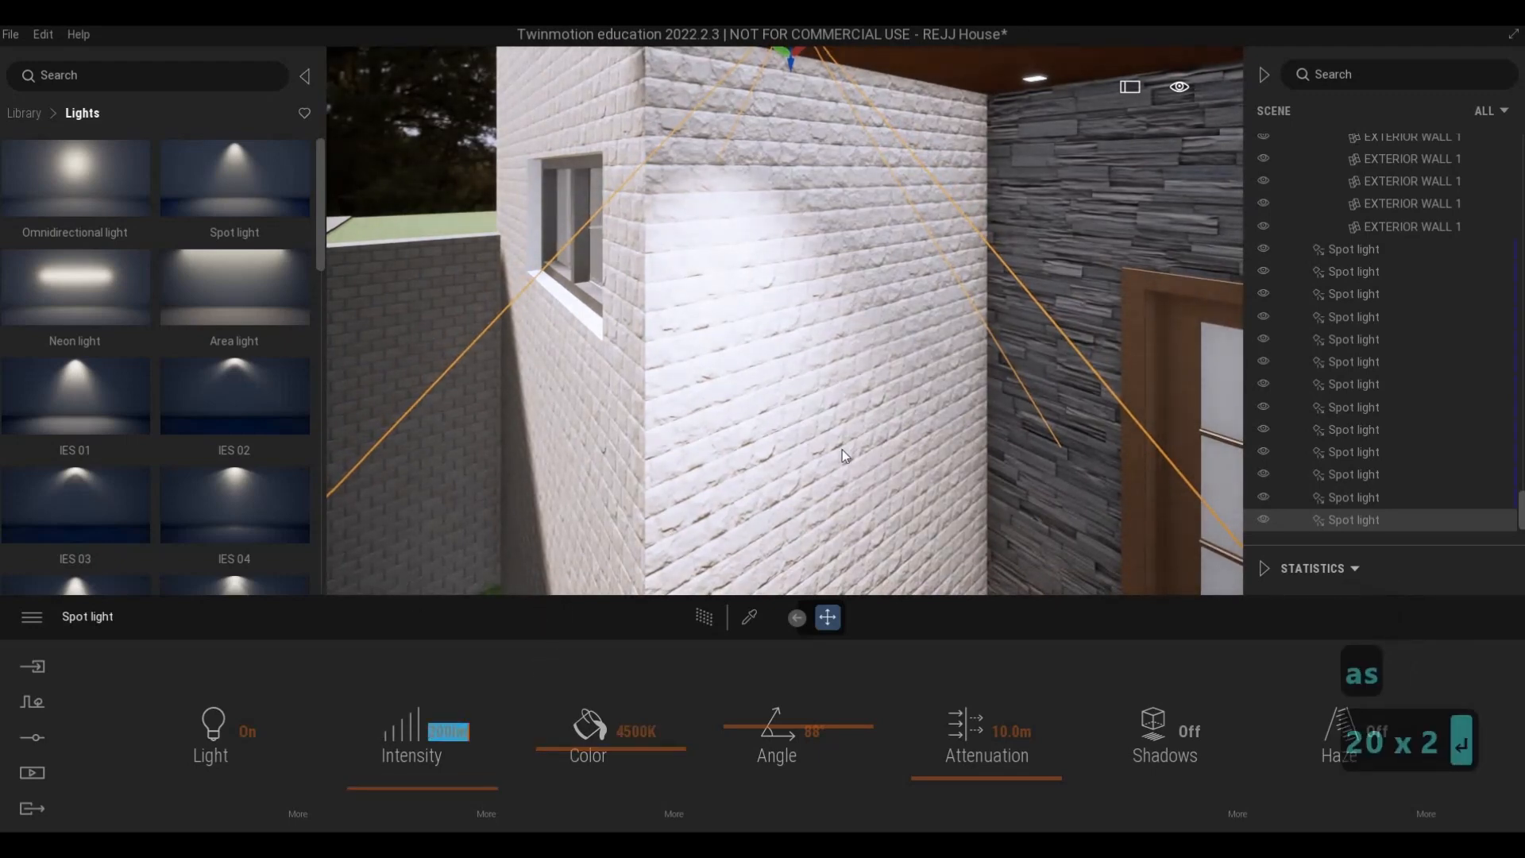
- Select the twelve balcony spot lights and set their colour temperature to 4500 K
left_click(1355, 497, "shift")
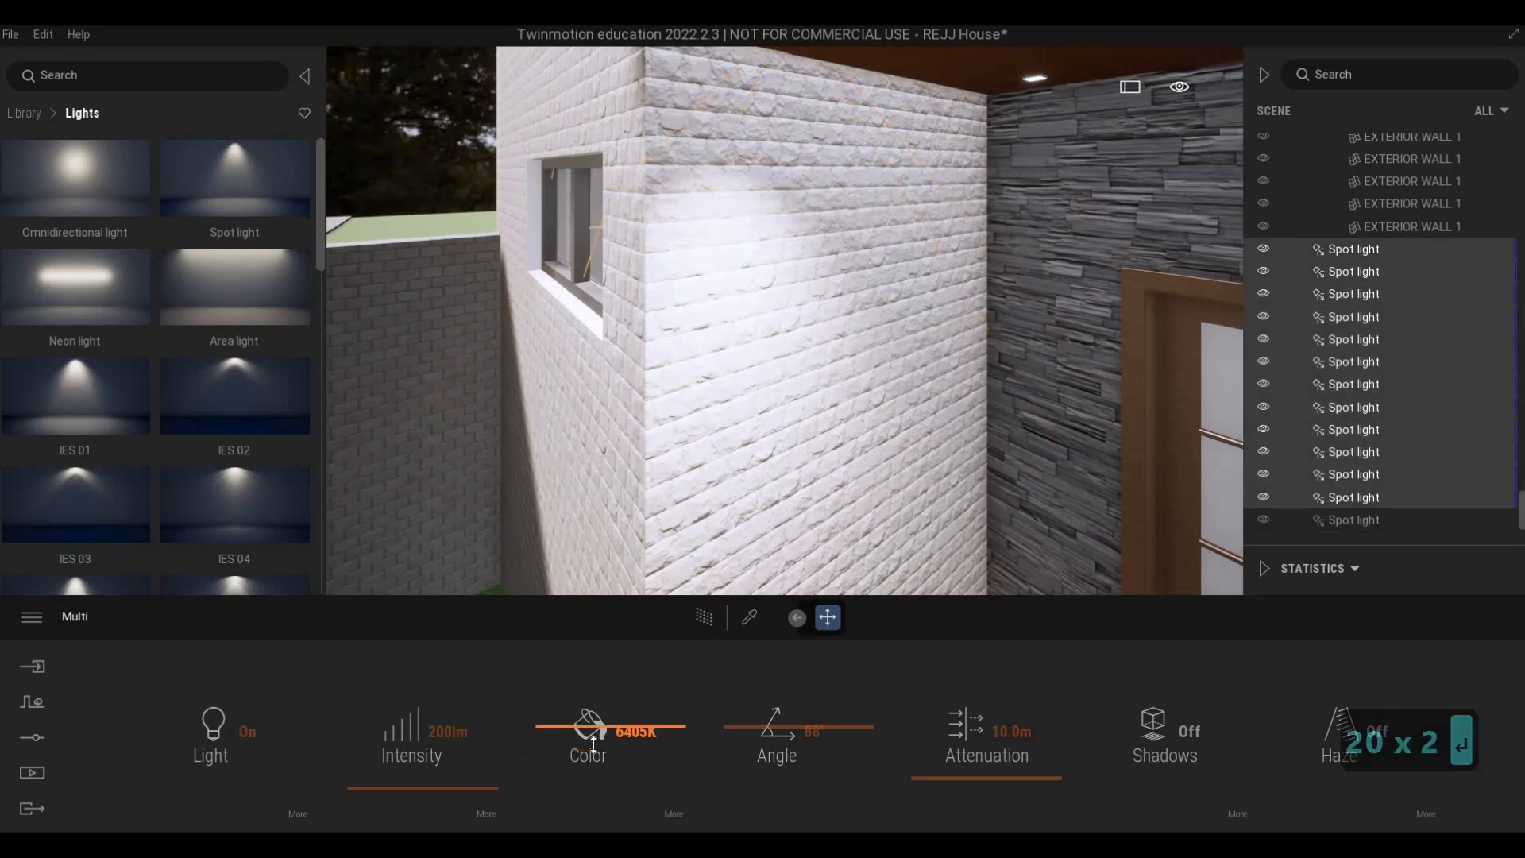
left_click(653, 736)
left_click_drag(713, 738, 712, 738)
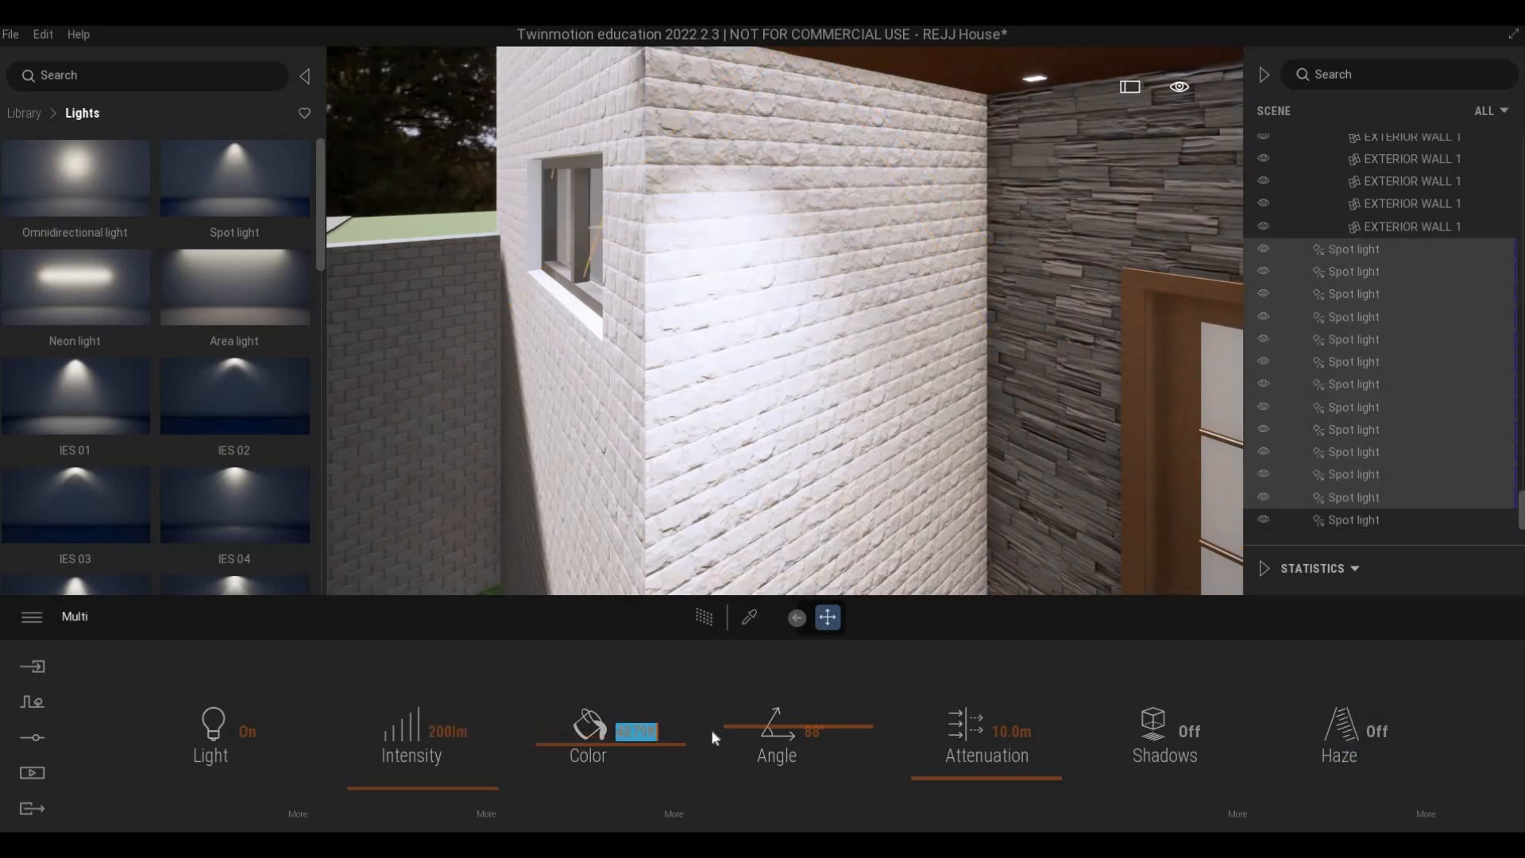
type("1")
key("BackSpace")
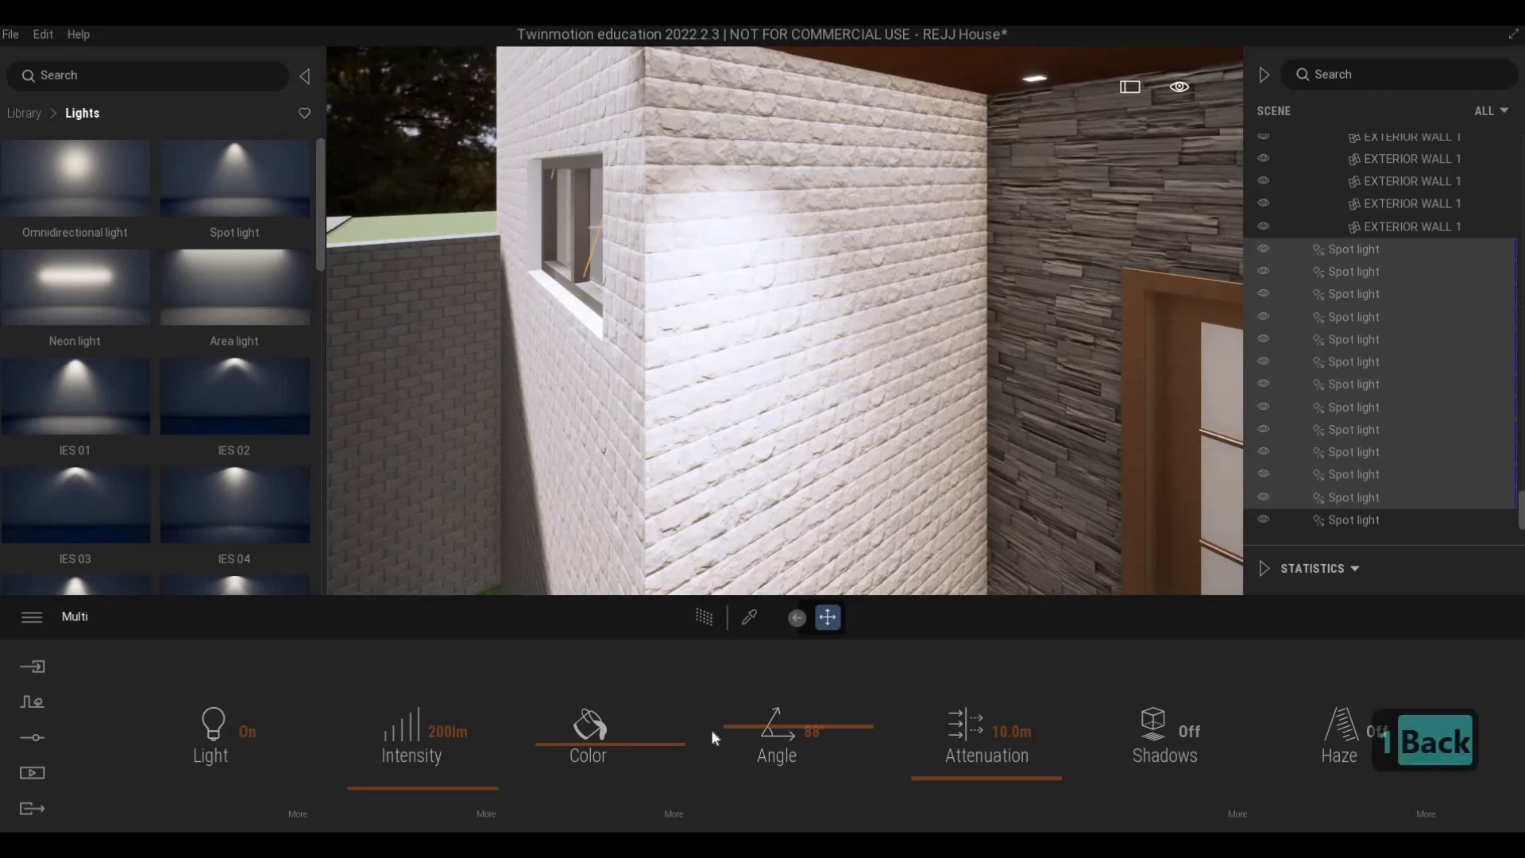
type("4500")
key("Return")
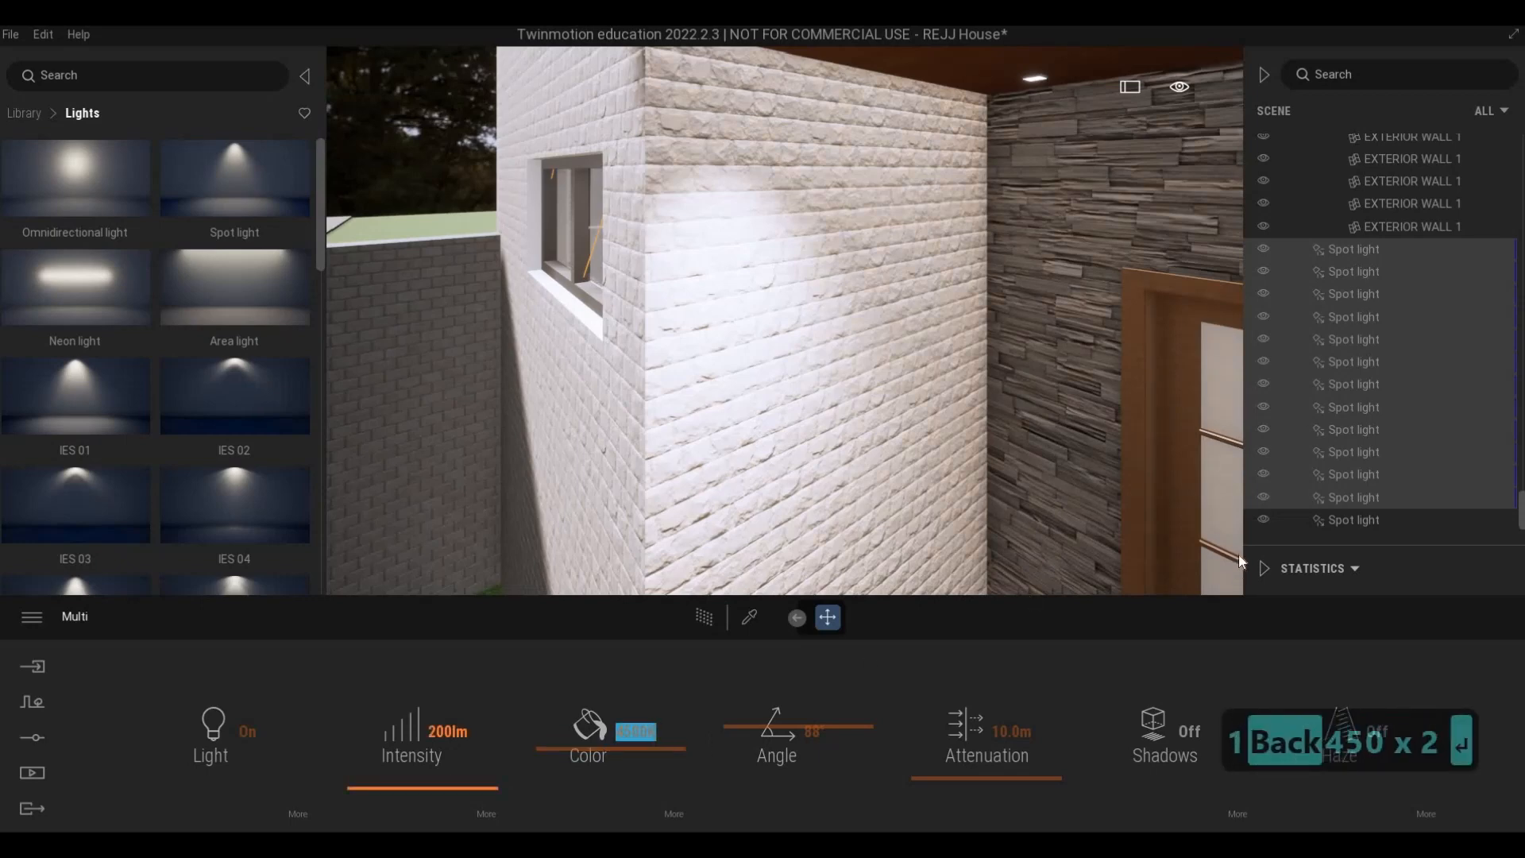
- Select the porch spot light and copy it to the rear ceiling fixture along the white brick wall
left_click(1353, 520)
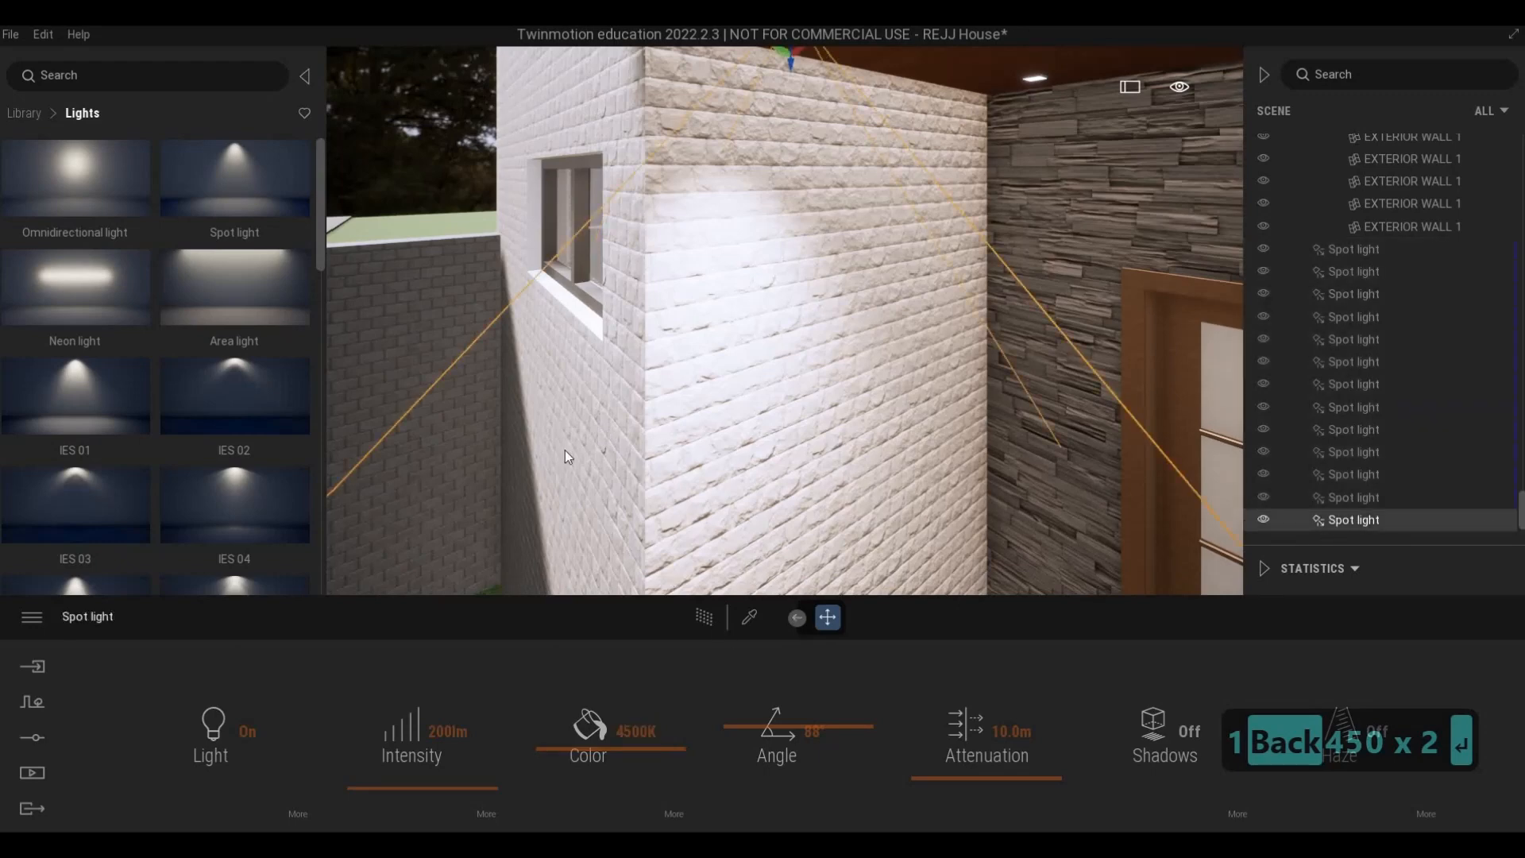
right_click_drag(565, 451, 575, 250)
key("s")
key("w")
key("d")
key("w")
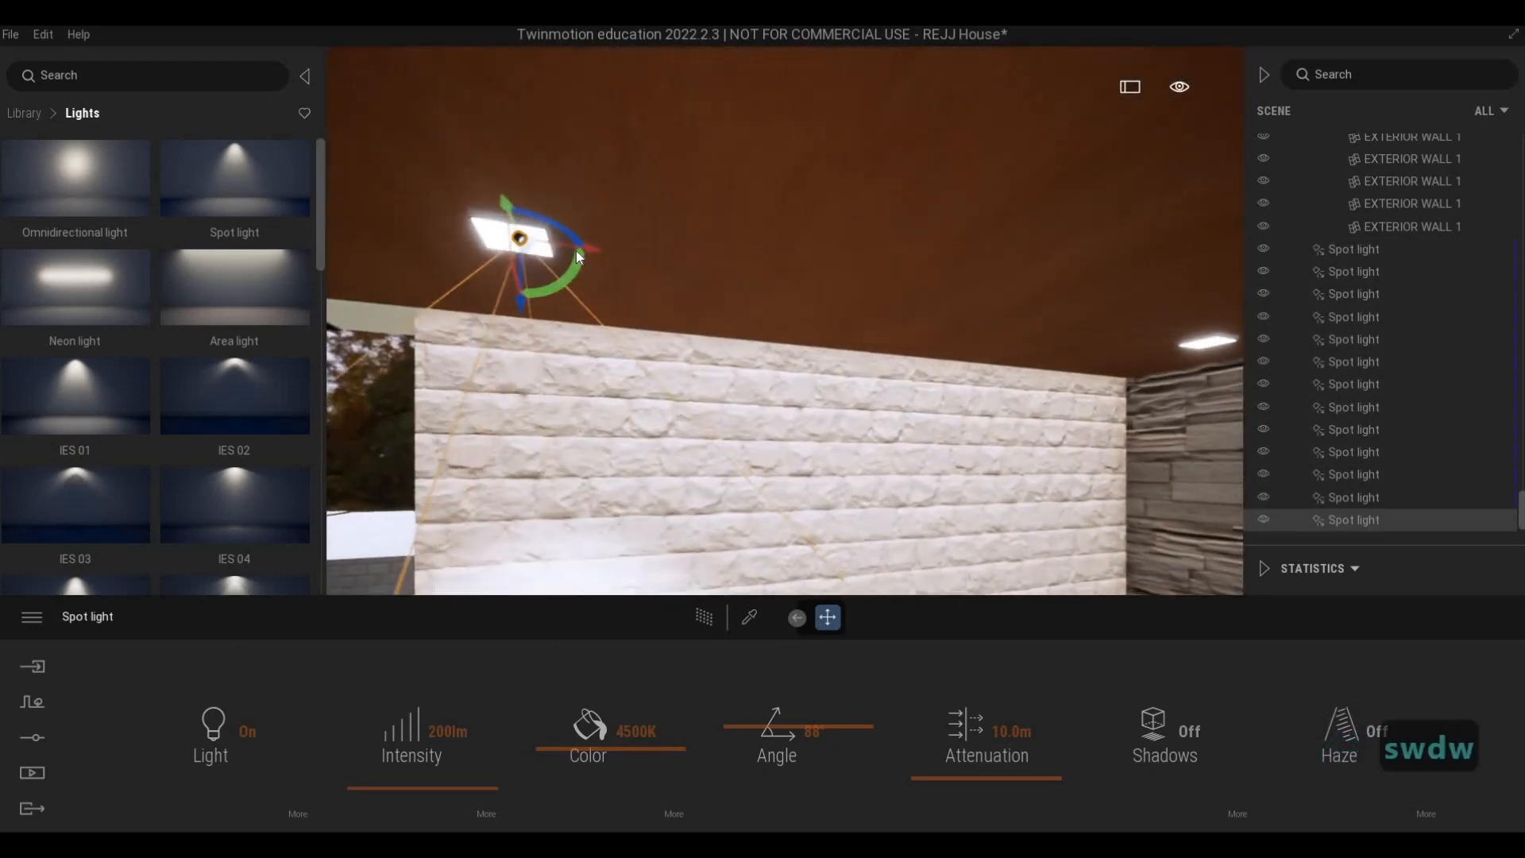
left_click_drag(580, 246, 1220, 336, "shift")
left_click(841, 503)
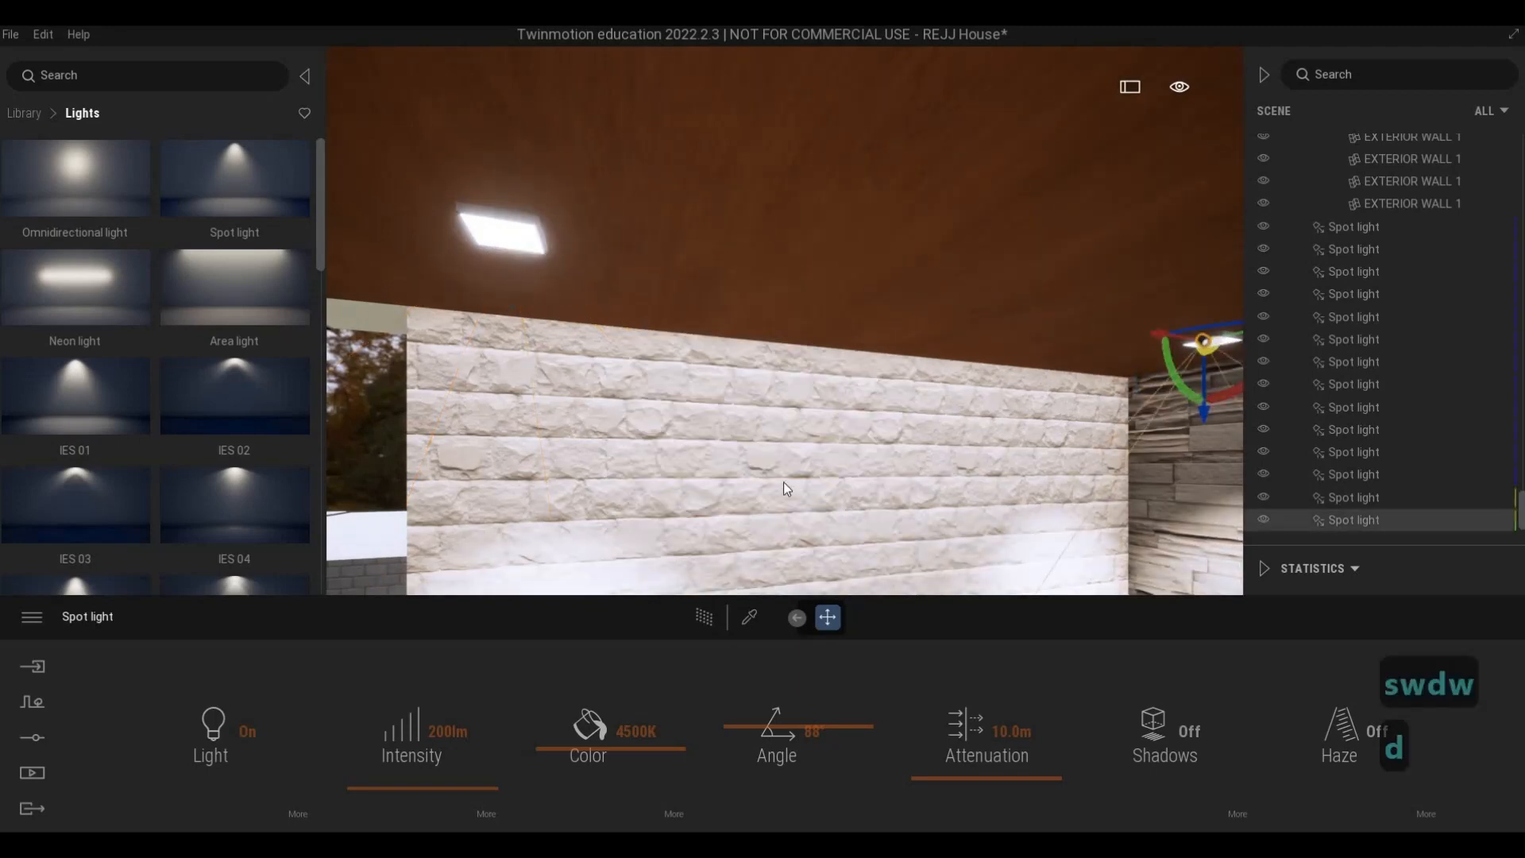
- Check the copied light's position on the rear porch fixture up close and from the front
key("d")
key("w")
key("a")
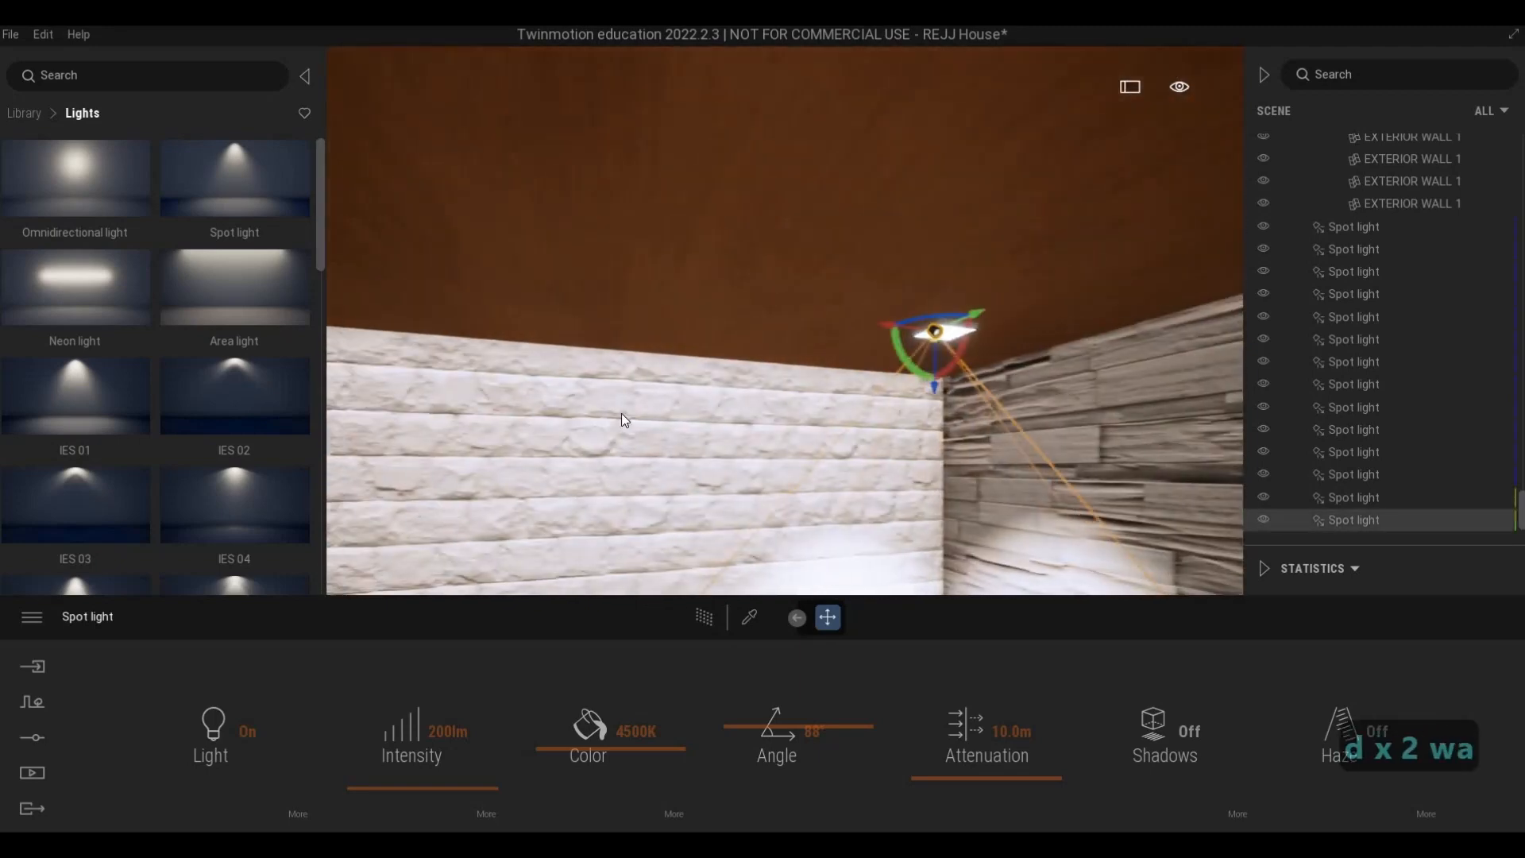
key("a")
key("s")
key("s")
key("s")
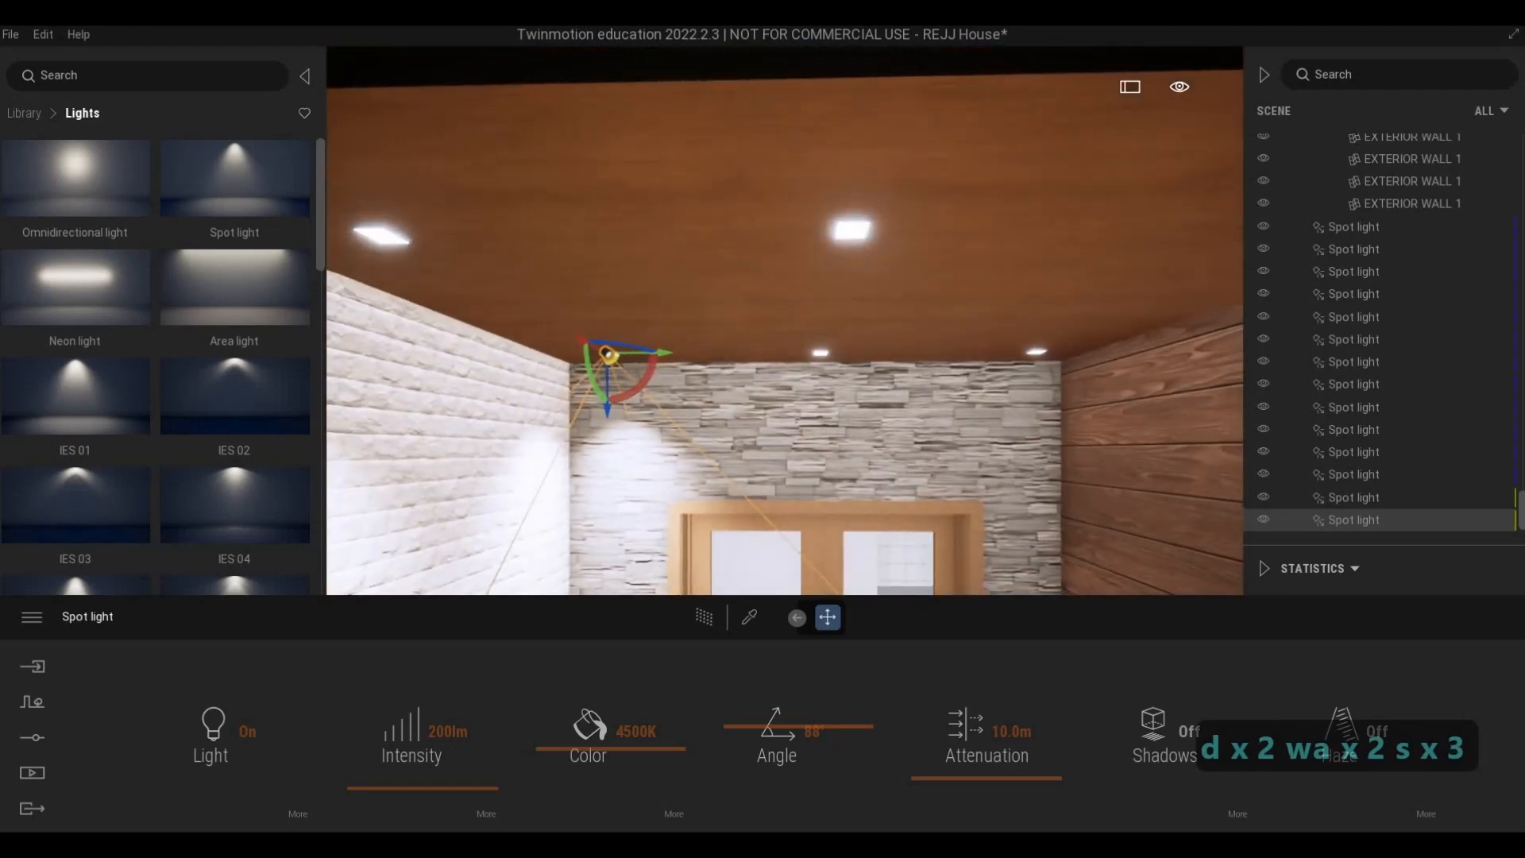
key("F1")
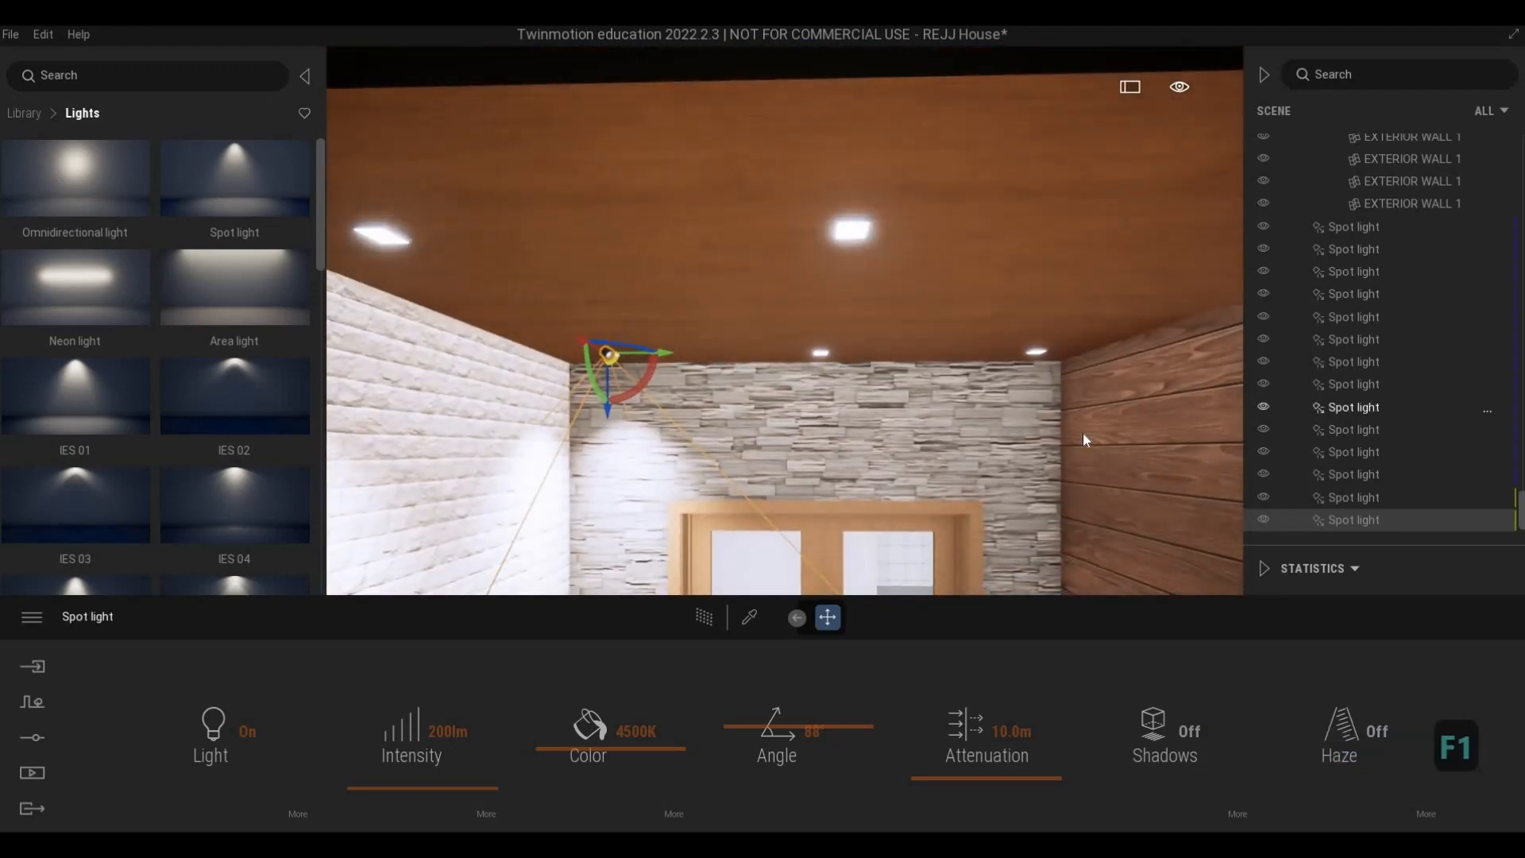
- Select the two spot lights along the white brick wall and copy them twice across the porch ceiling at 1.0 m spacing
key("s")
key("a")
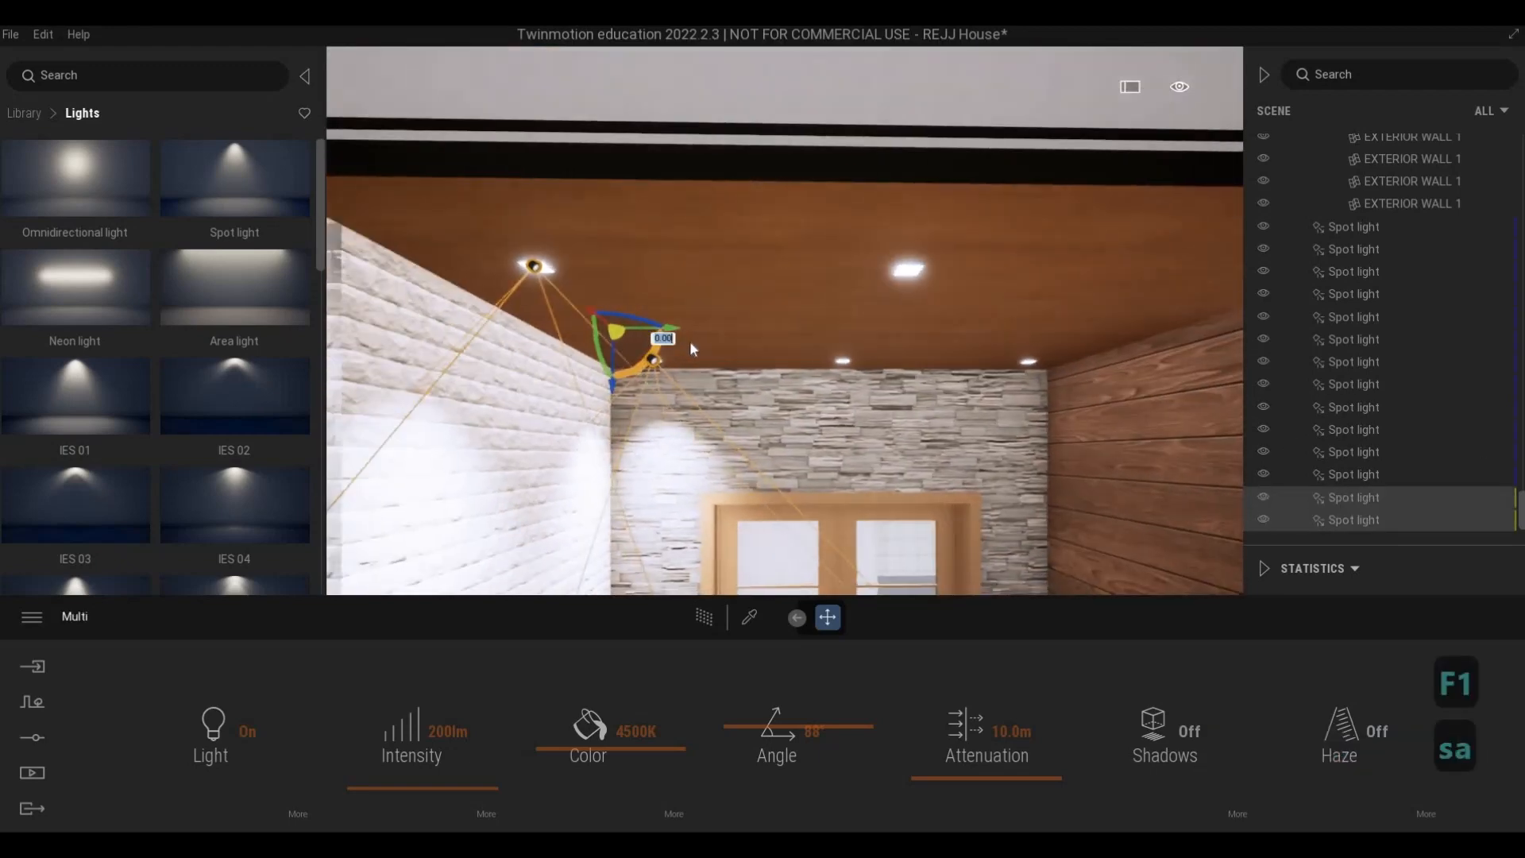
key("d")
left_click_drag(680, 326, 999, 337)
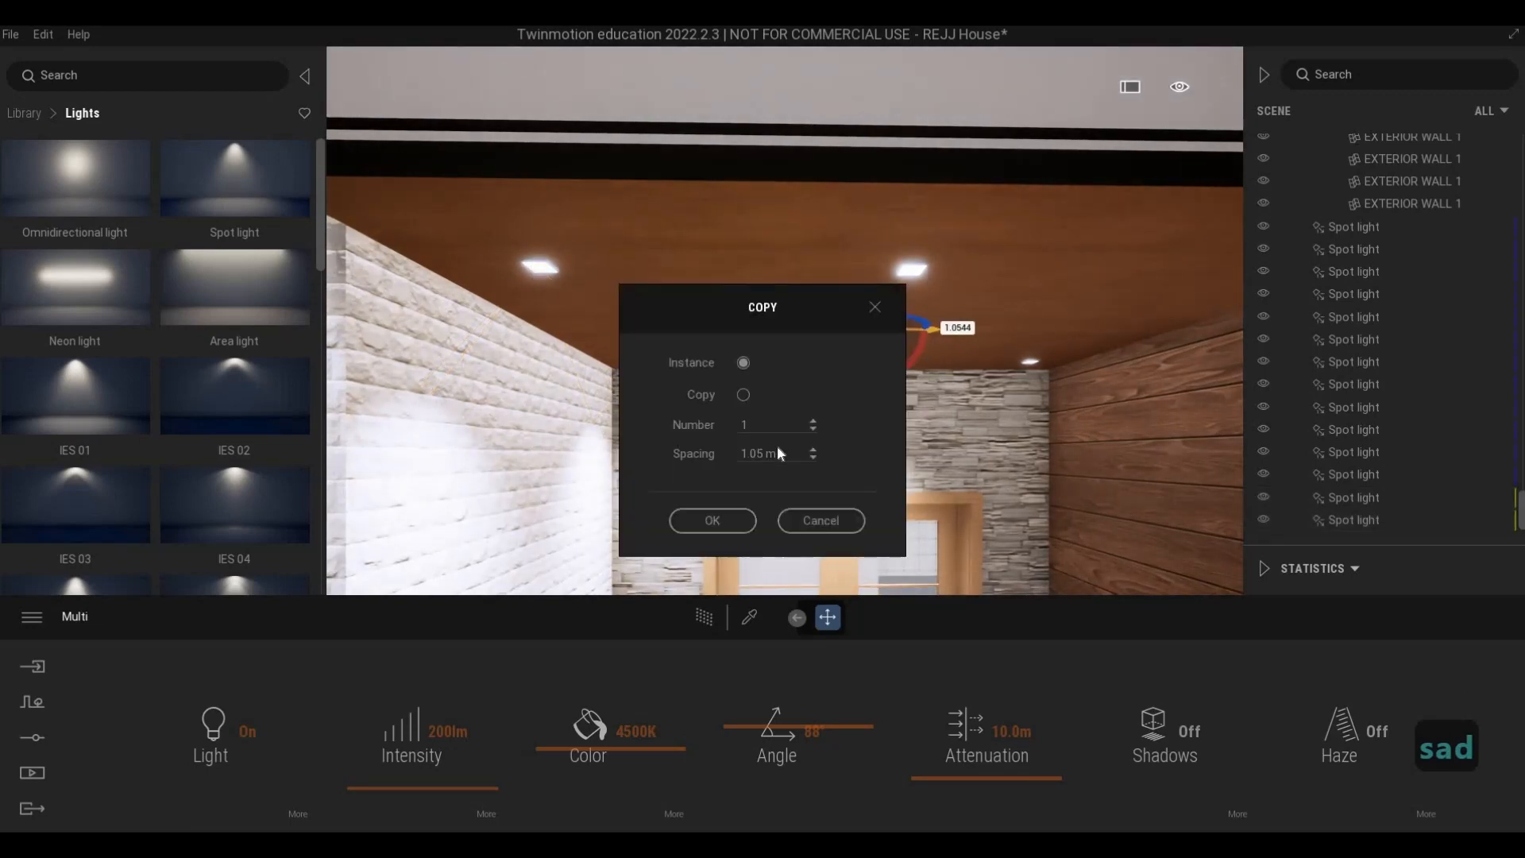
left_click_drag(782, 456, 719, 462)
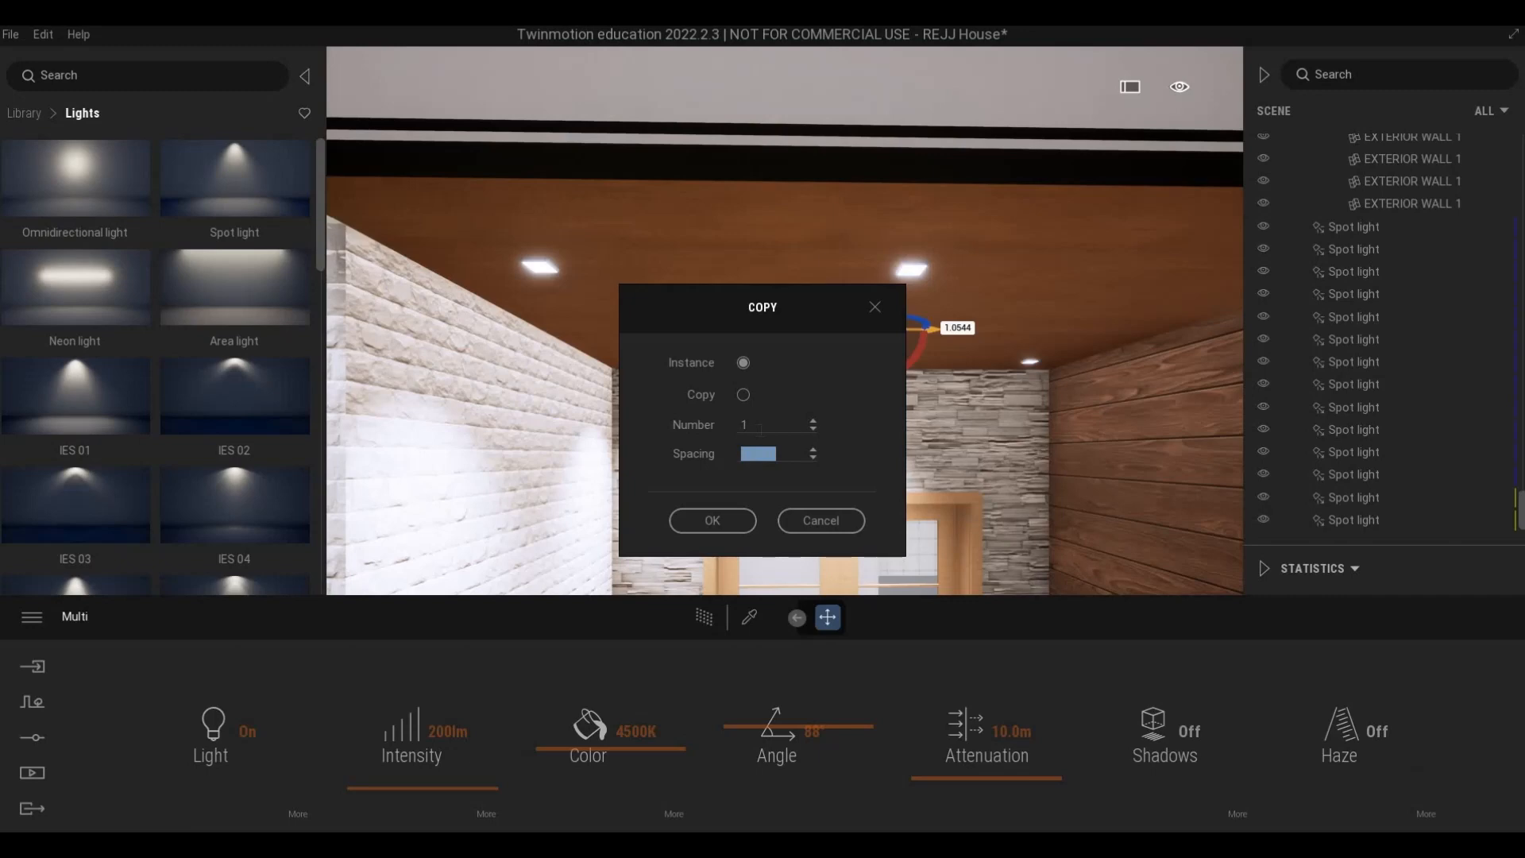
type("1")
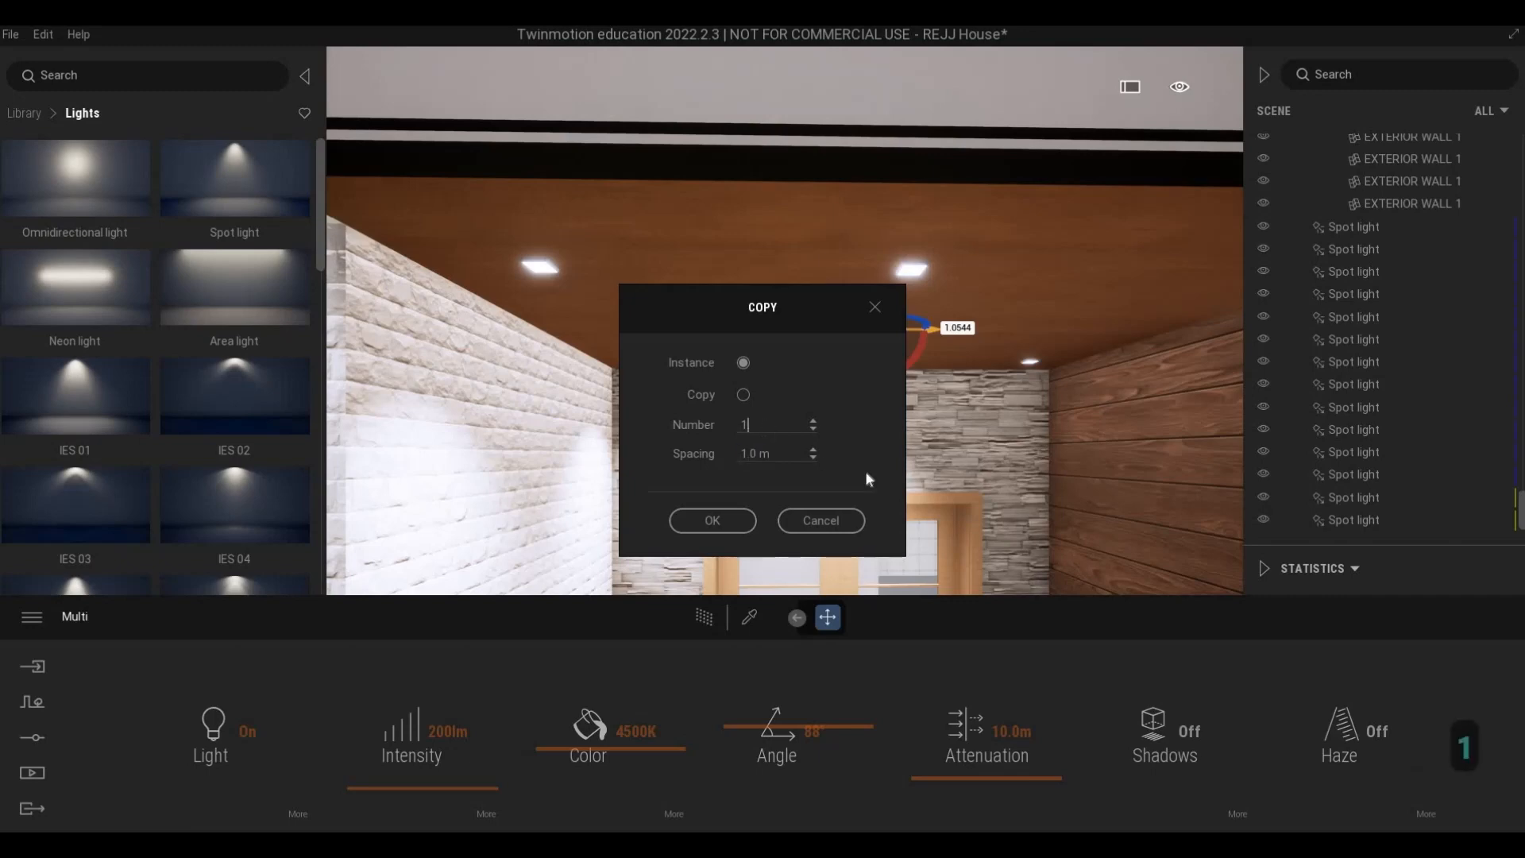
key("BackSpace")
type("2")
left_click(712, 521)
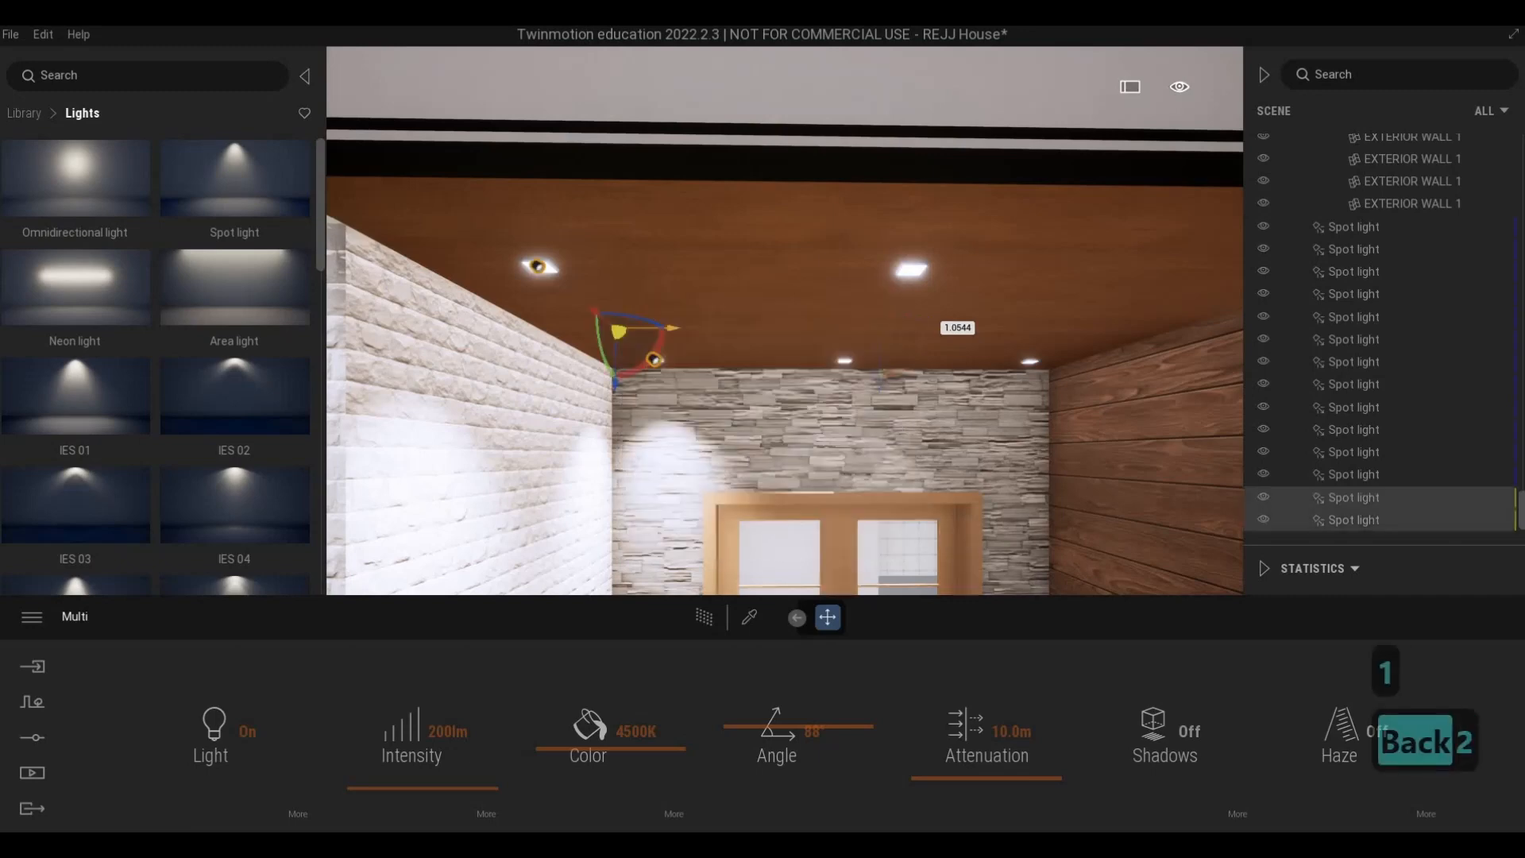
- Select all six porch spot lights and copy them once as instances to the other porch ceiling, about 5.66 m away
key("d")
key("s")
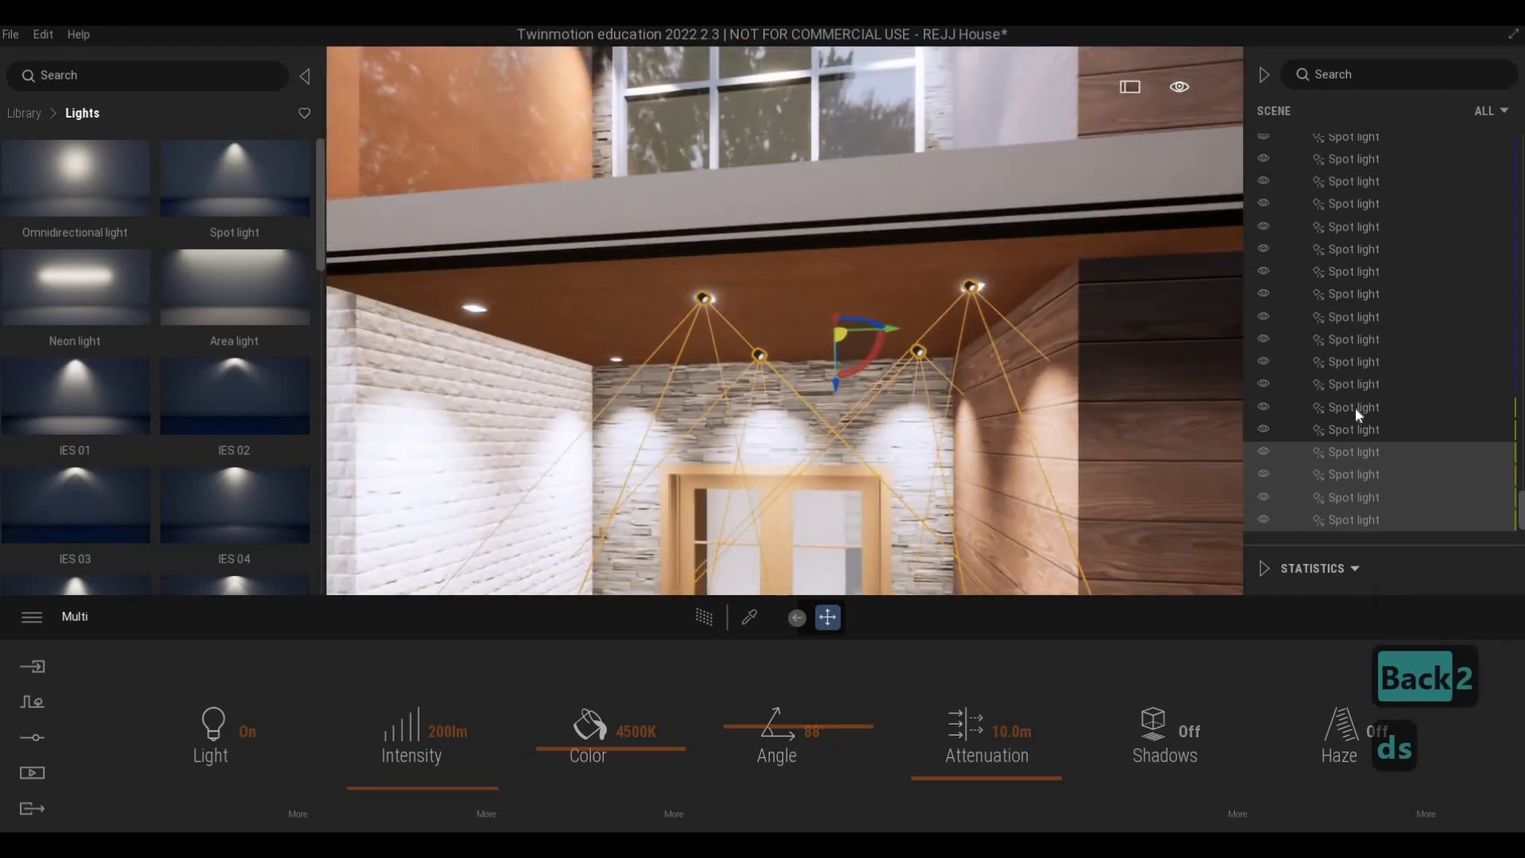
left_click(1356, 407, "shift")
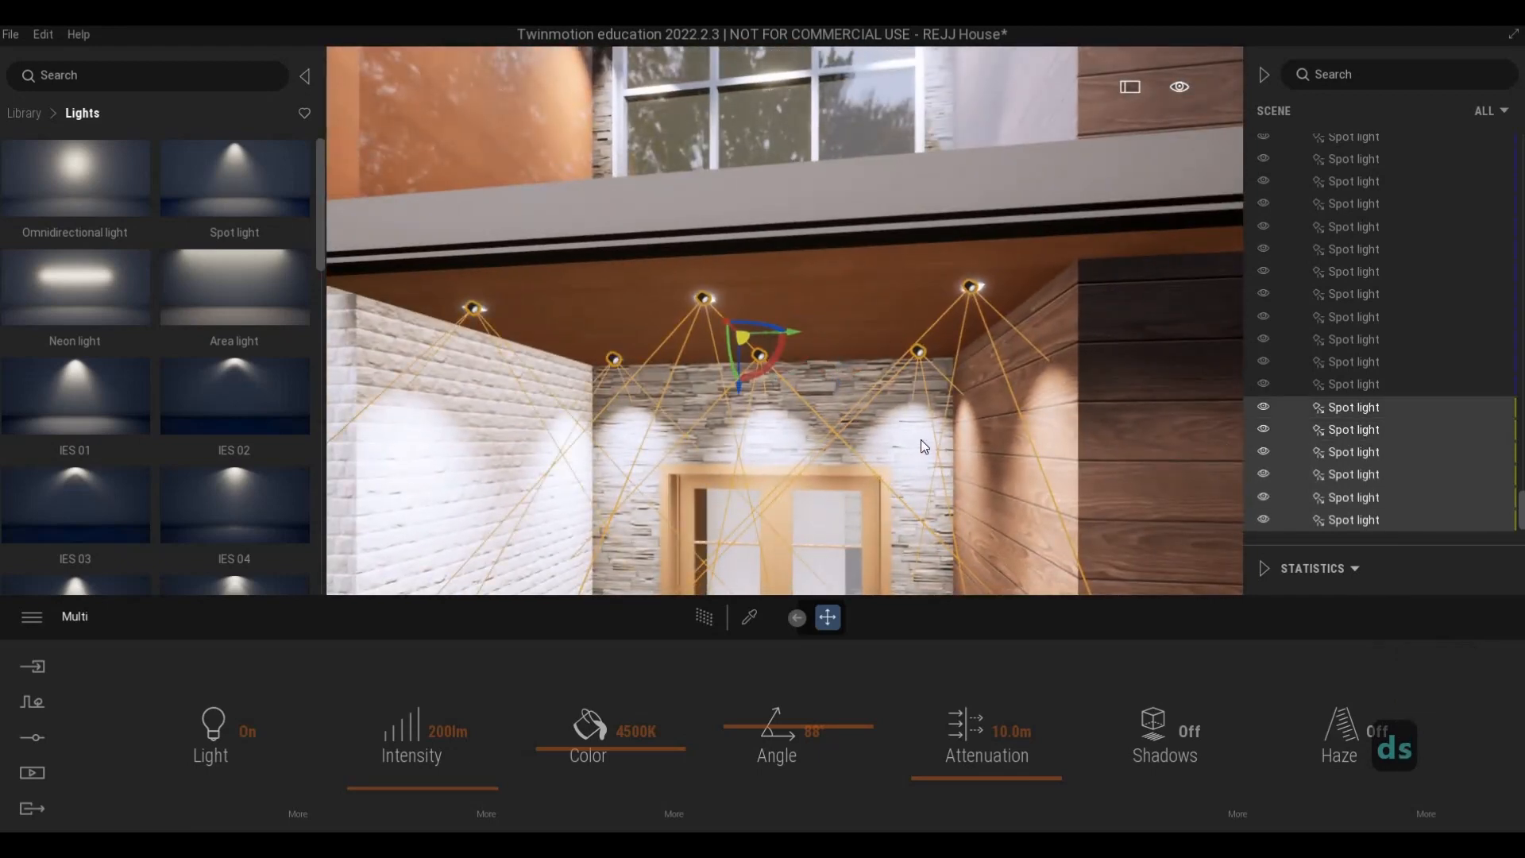
key("s")
key("d")
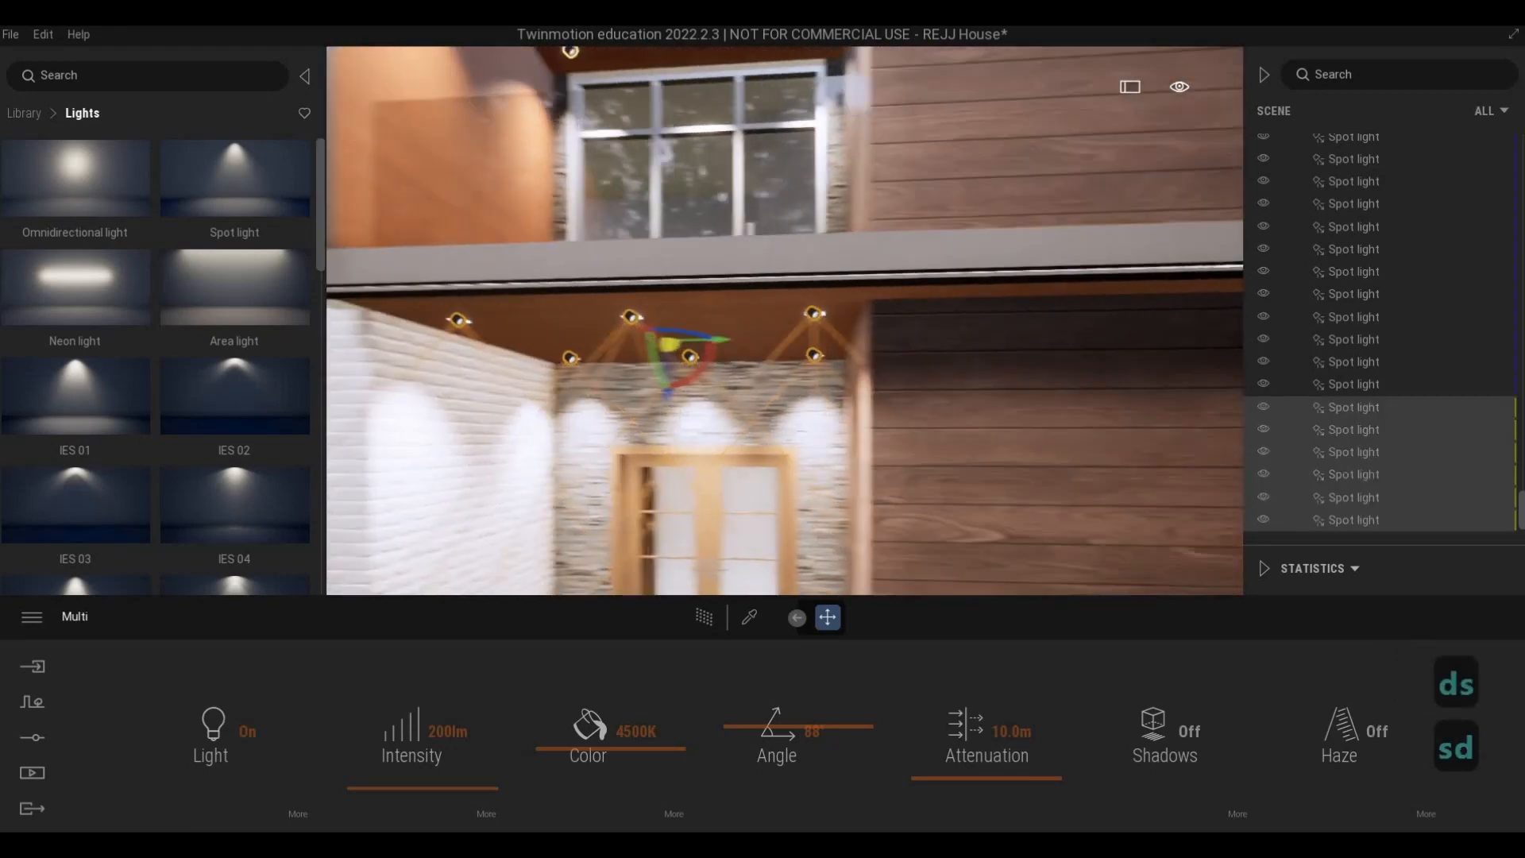
key("s")
key("s")
key("s")
key("s")
key("s")
key("s")
key("s")
key("s")
key("s")
key("s")
key("s")
key("s")
key("s")
key("s")
key("s")
key("s")
key("s")
key("s")
key("s")
key("s")
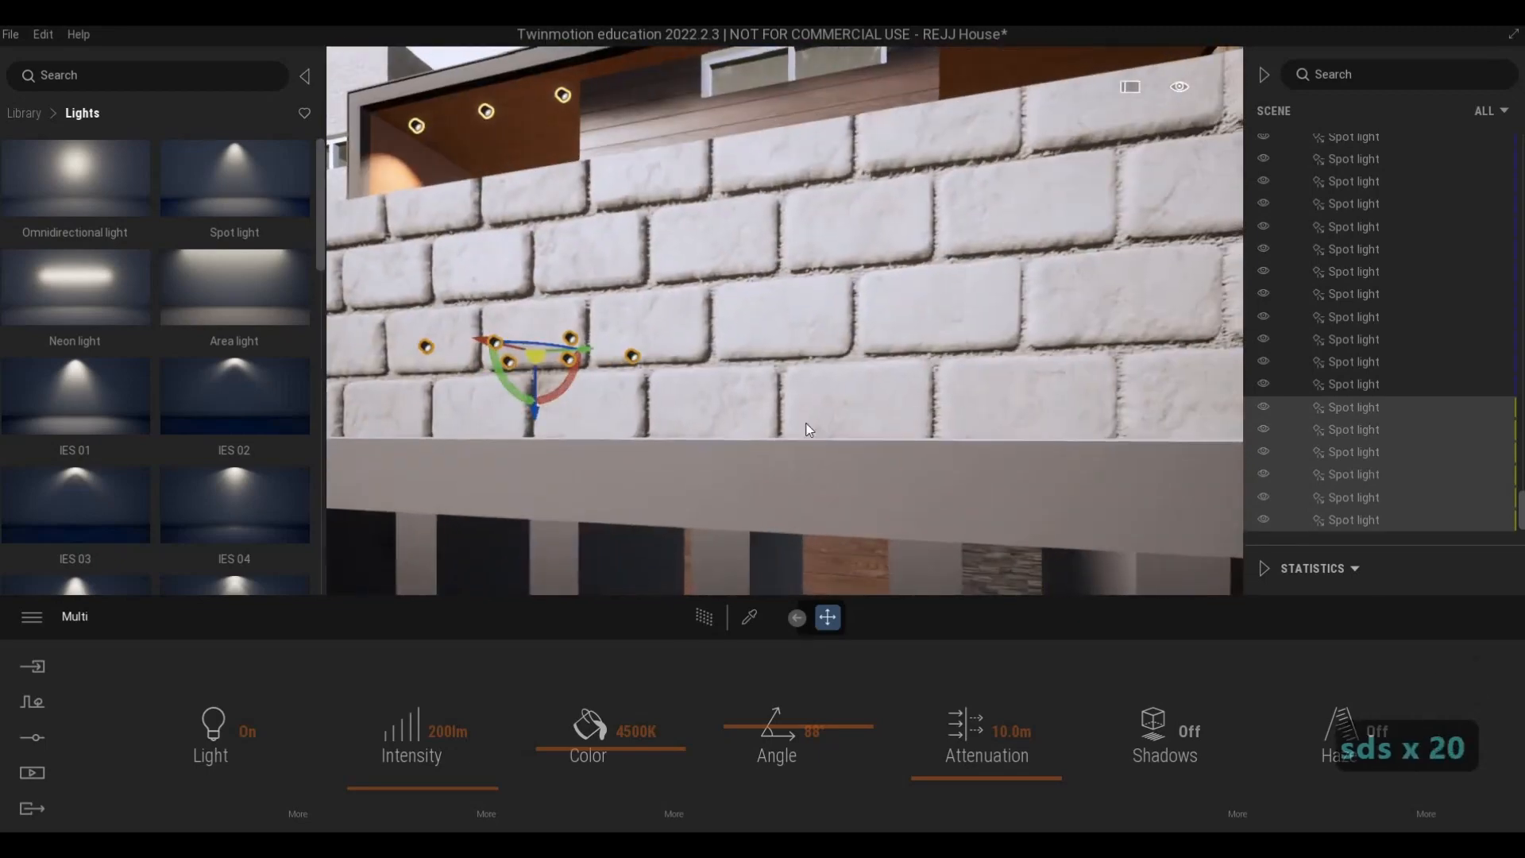
key("w")
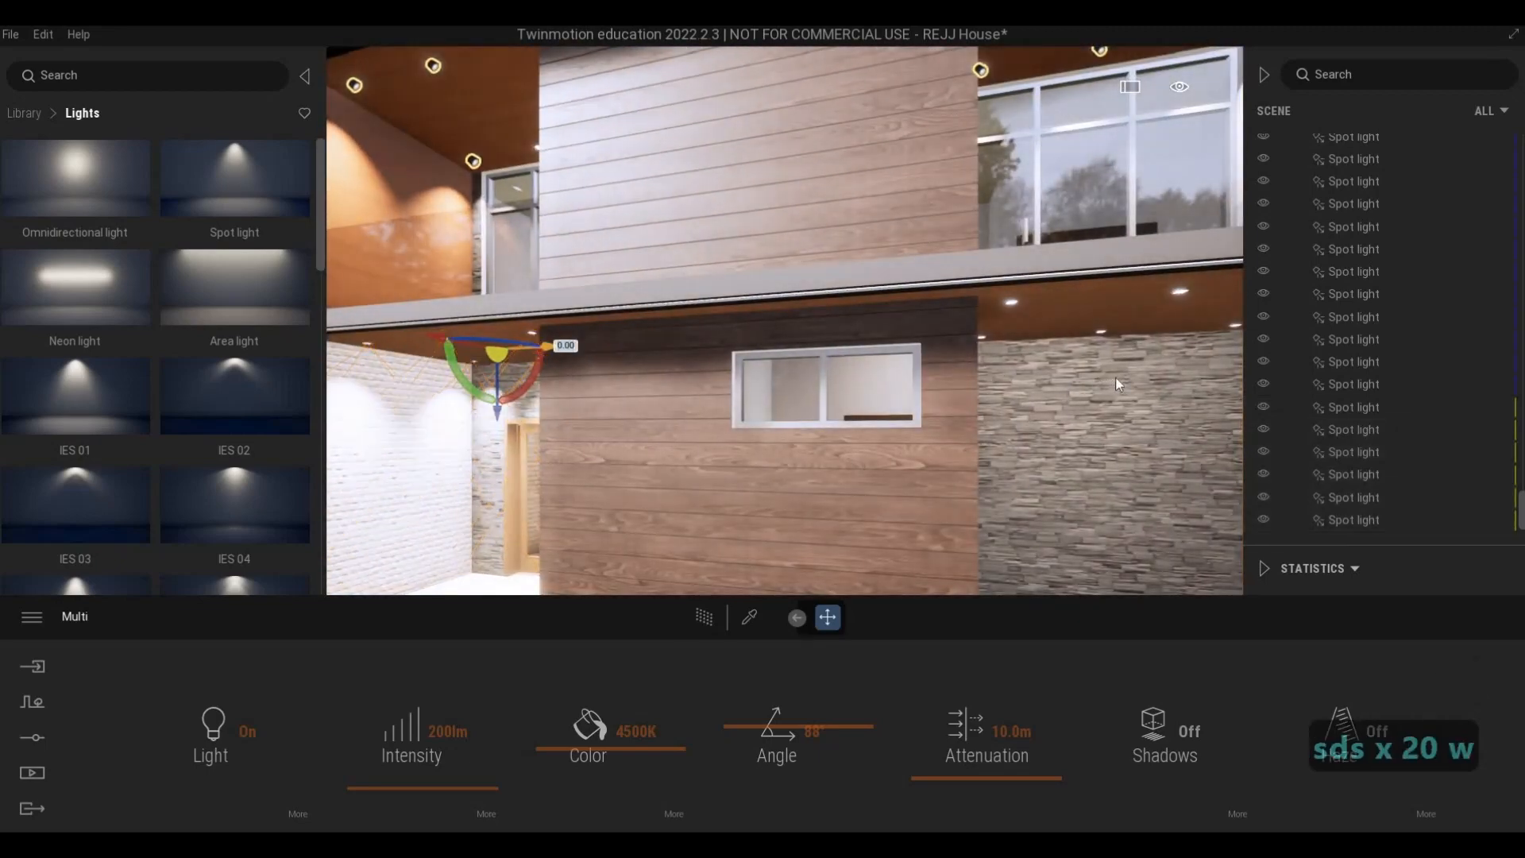
left_click_drag(562, 347, 1192, 380)
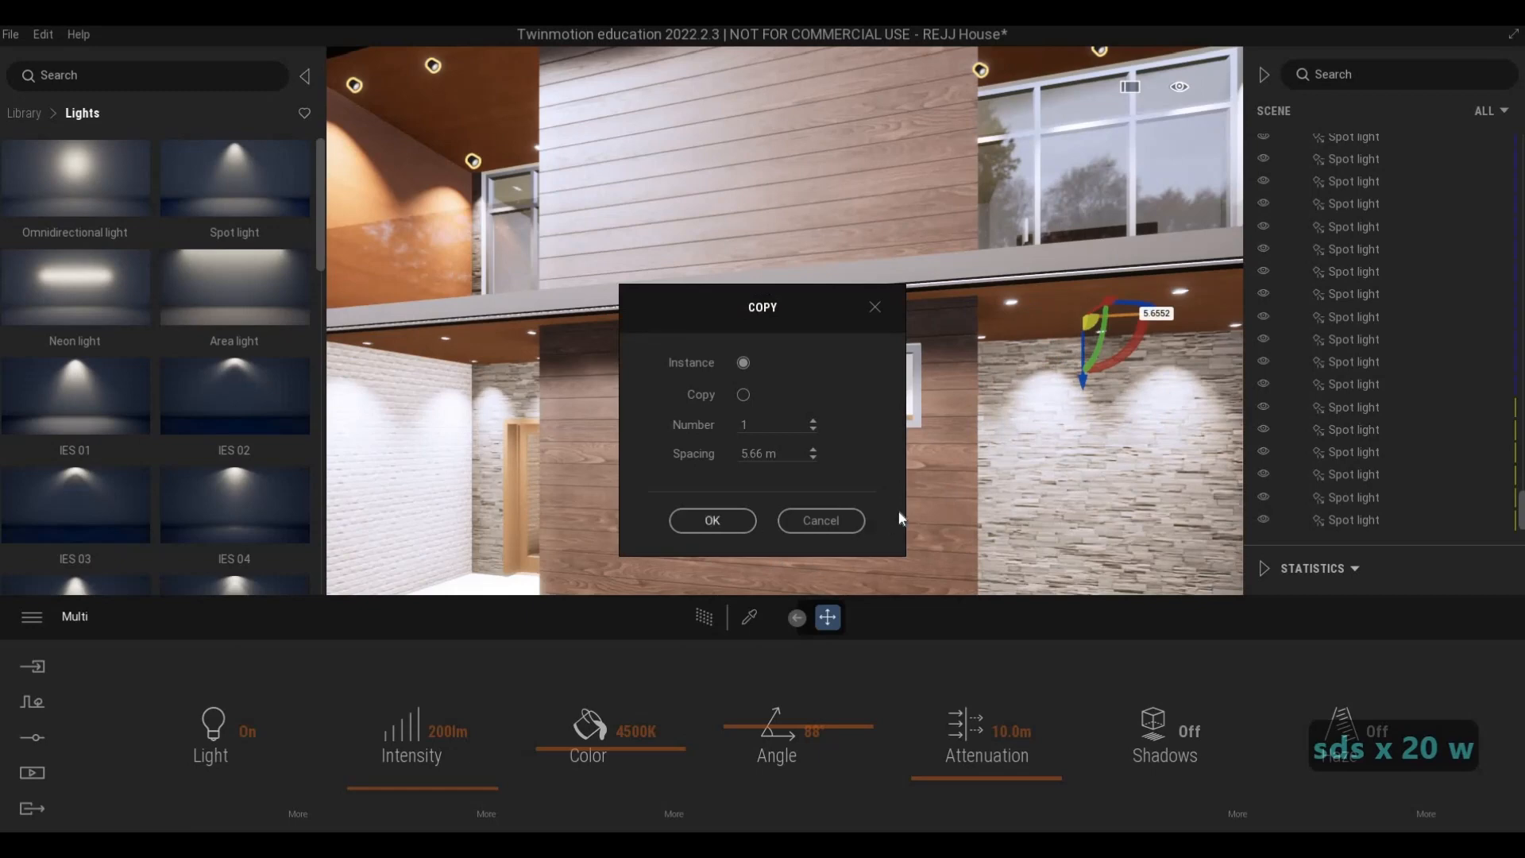
left_click(713, 520)
- Shift the six copied spot lights sideways to line up with the ceiling fixtures by the stone wall
key("d")
key("w")
key("d")
key("w")
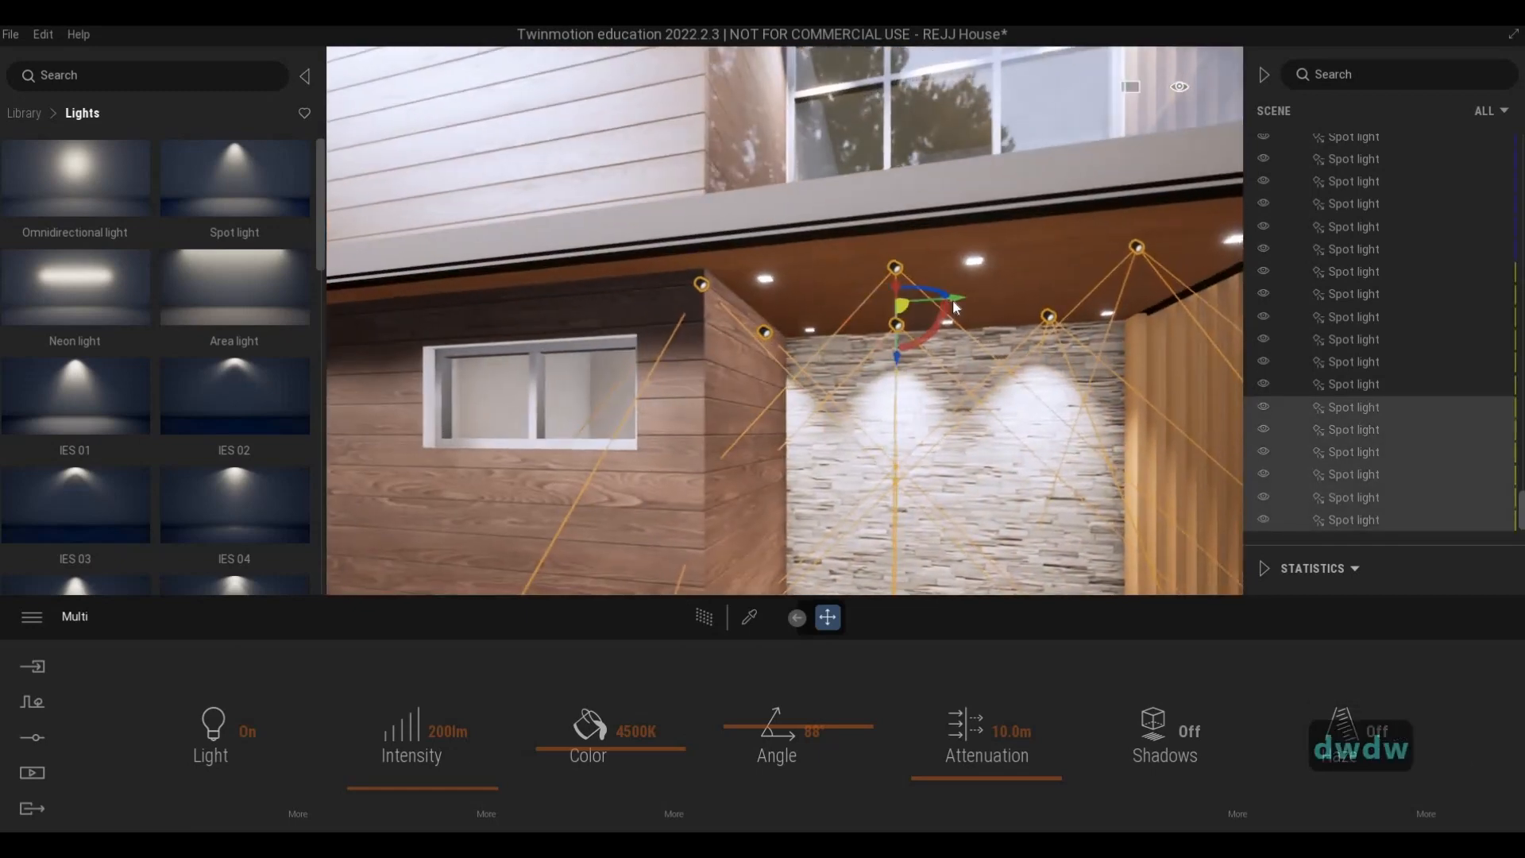
left_click_drag(954, 301, 1022, 337)
key("d")
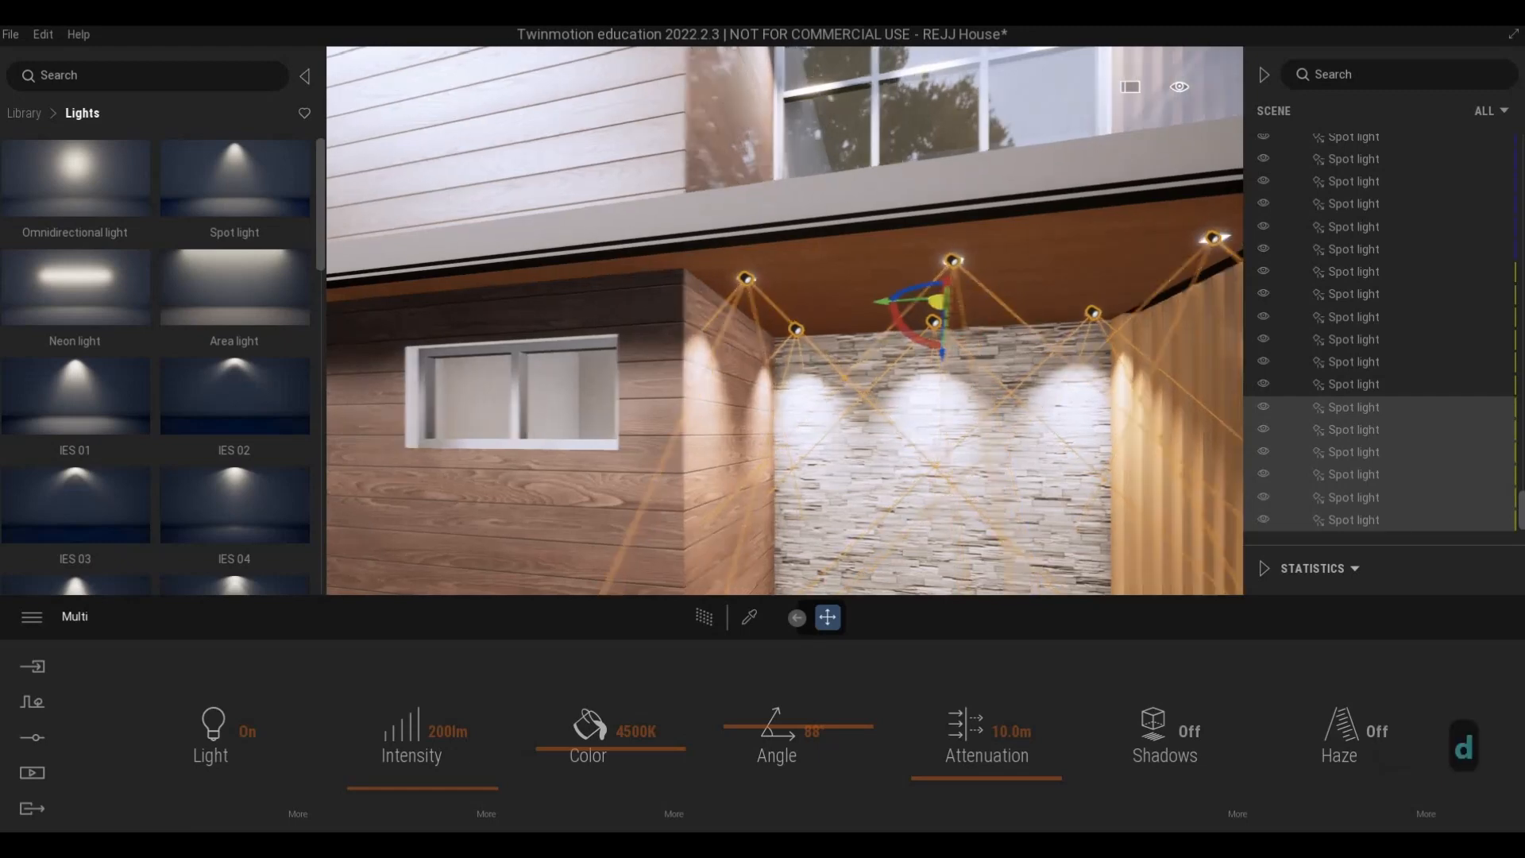
- Examine the copied lights' alignment and glow on the wood and stone walls up close, and deselect them to view the whole facade
key("w")
key("d")
key("d")
key("d")
key("d")
key("d")
key("d")
key("d")
key("d")
key("d")
key("d")
key("d")
key("d")
key("d")
key("d")
key("d")
key("d")
key("d")
key("d")
key("d")
key("d")
key("d")
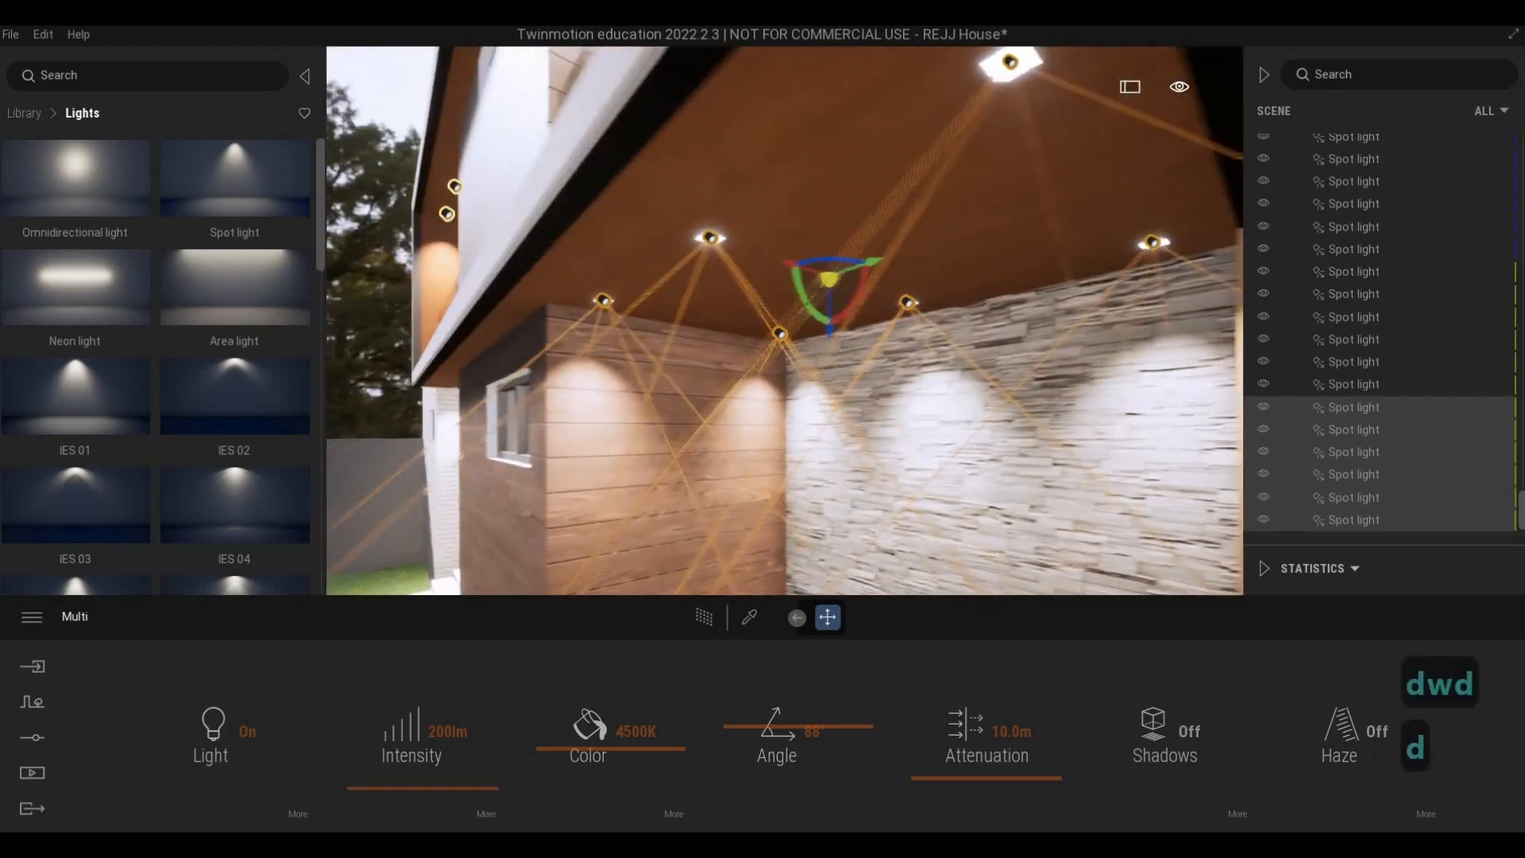
key("a")
key("a")
key("a")
key("a")
key("a")
key("a")
key("a")
key("a")
key("a")
key("a")
key("a")
key("a")
key("a")
key("a")
key("a")
key("a")
key("a")
key("a")
key("a")
key("a")
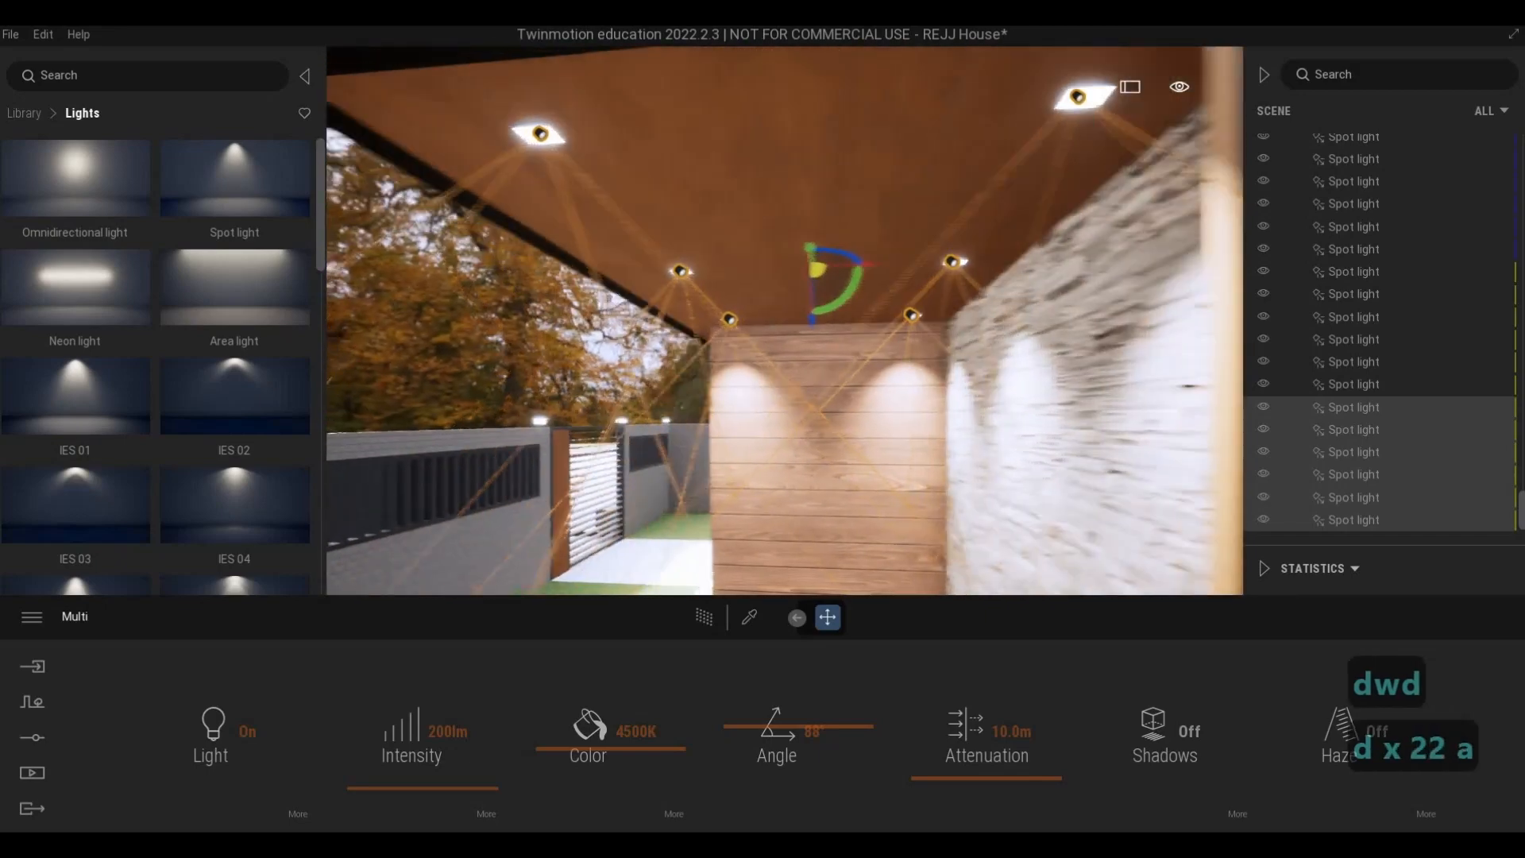
key("Escape")
key("a")
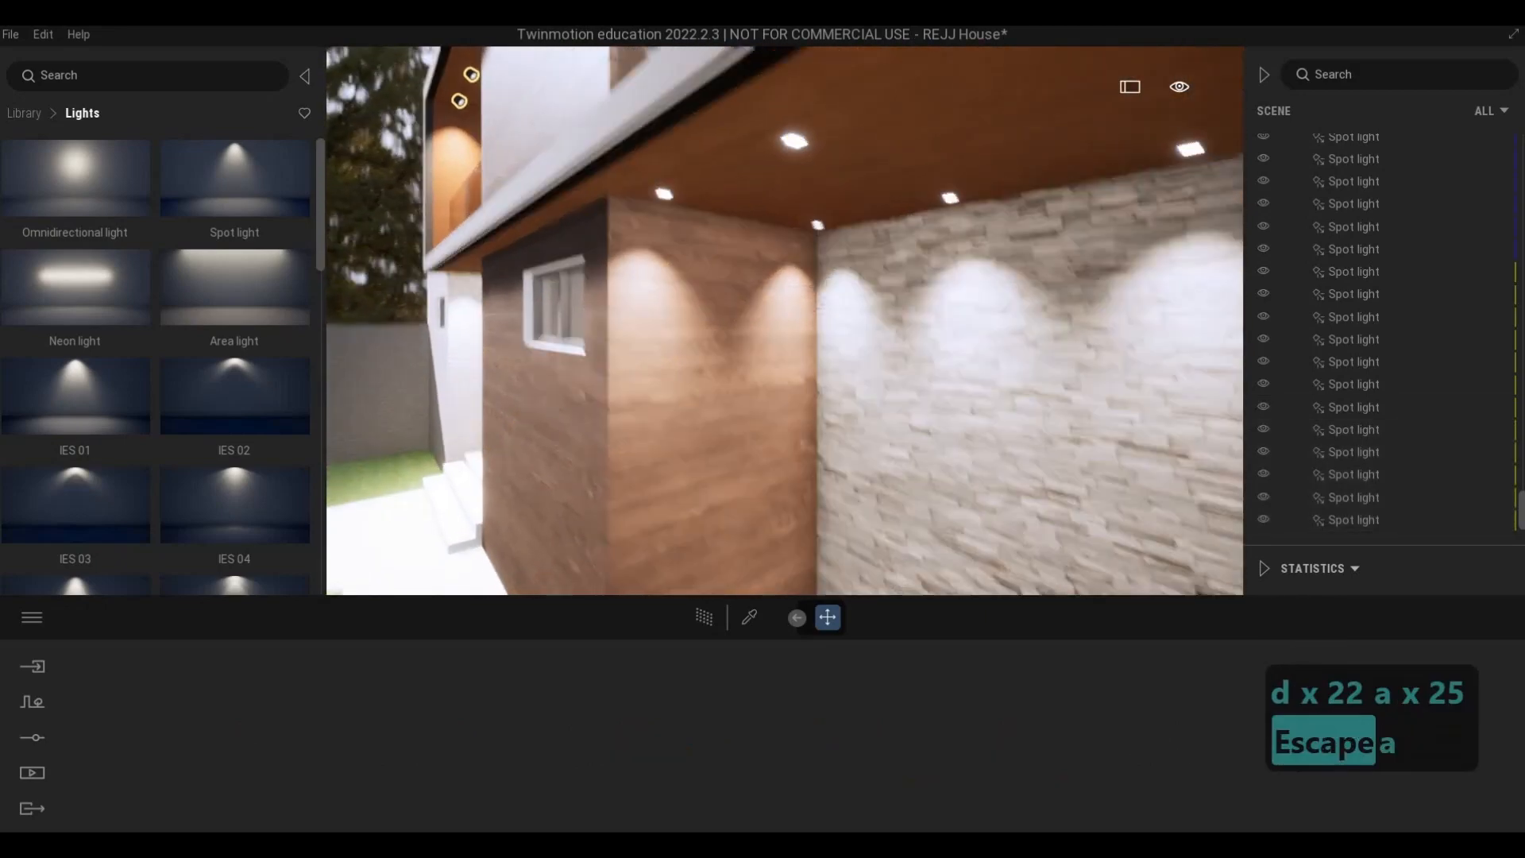
key("s")
key("s")
key("a")
key("a")
key("a")
key("a")
key("a")
key("a")
key("a")
key("a")
key("a")
key("a")
key("a")
key("a")
key("a")
key("a")
key("a")
key("a")
key("a")
key("a")
key("a")
key("a")
key("a")
key("a")
key("a")
key("a")
key("a")
key("a")
key("a")
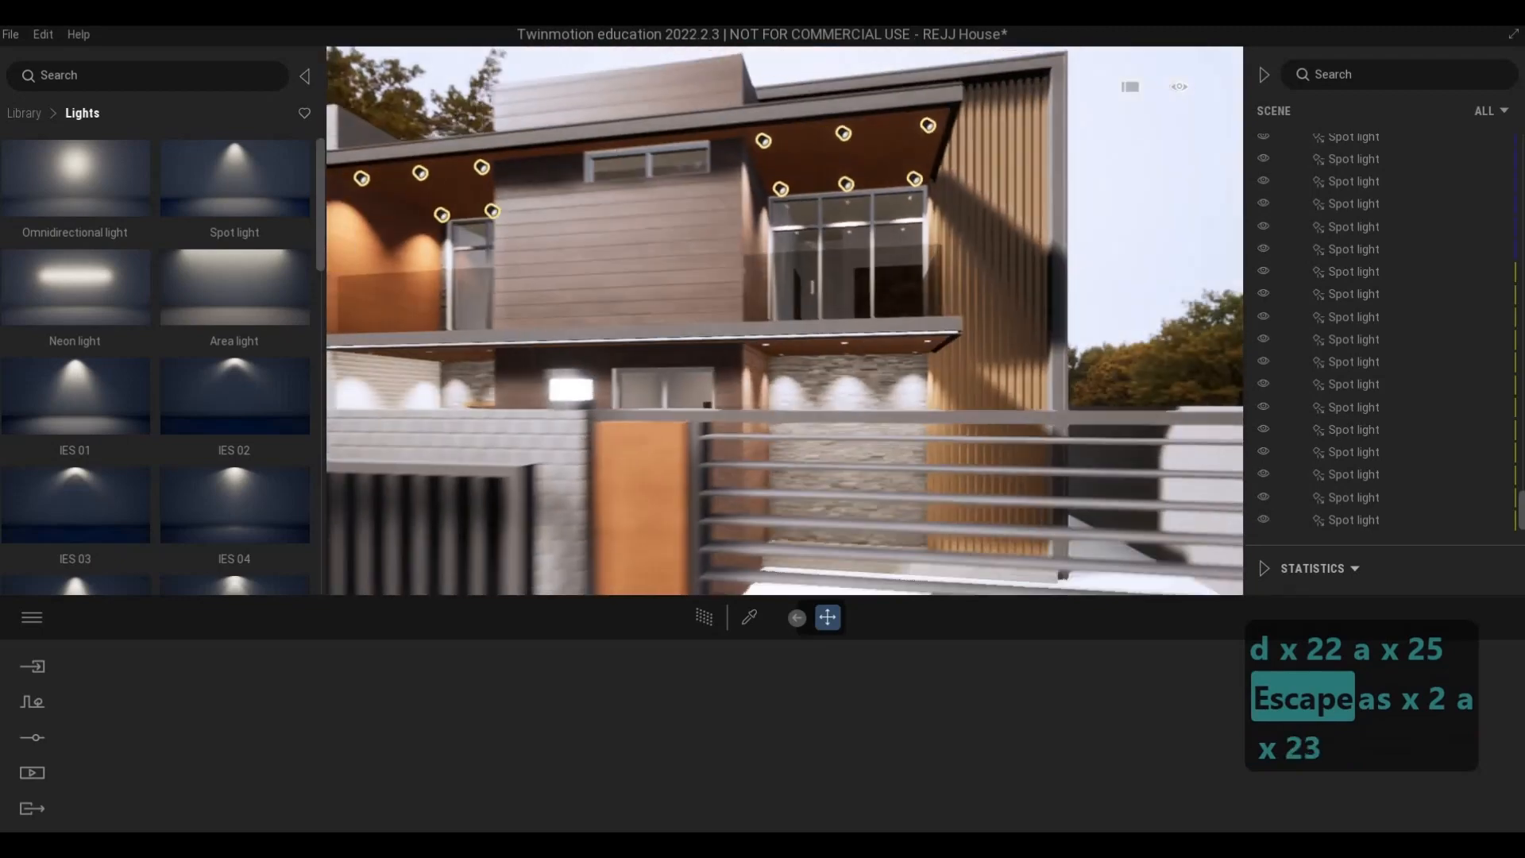
- Place an omnidirectional light at the lamp on the fence post beside the slatted gate and select it
key("w")
key("q")
key("d")
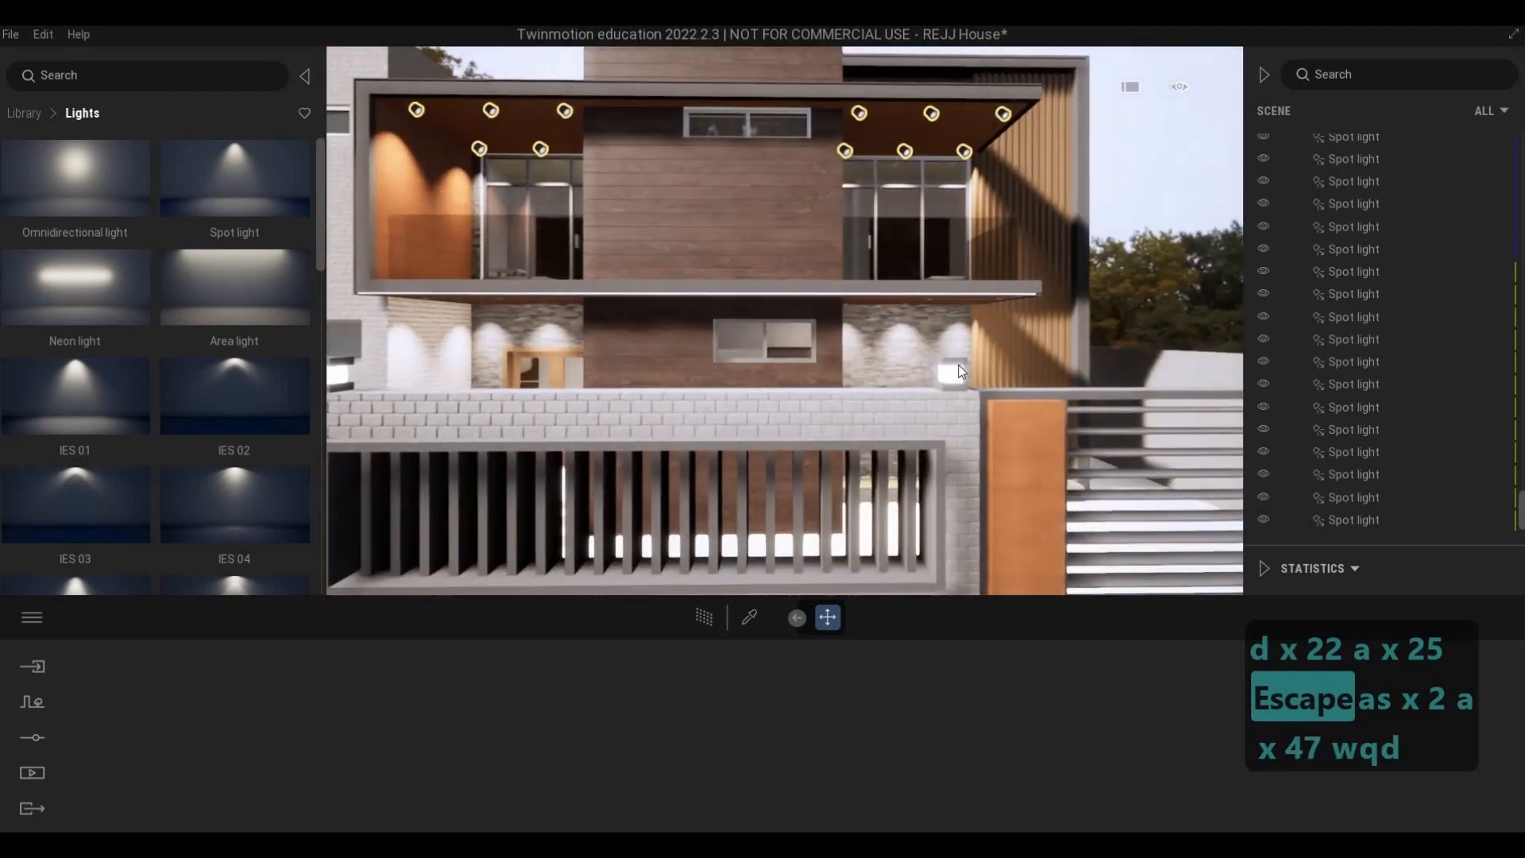
key("s")
key("d")
key("w")
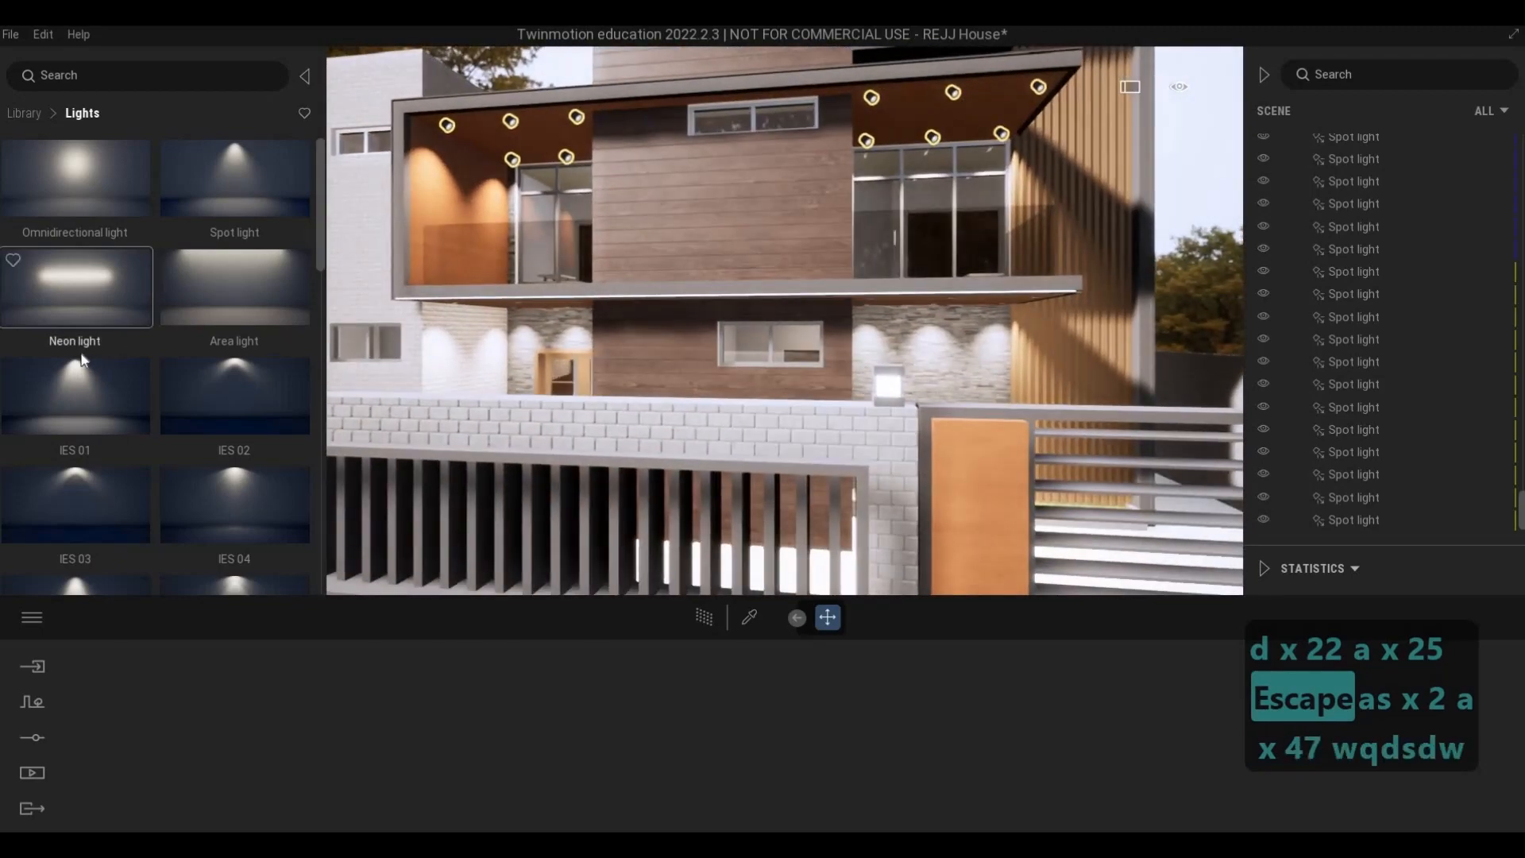
left_click_drag(147, 187, 893, 395)
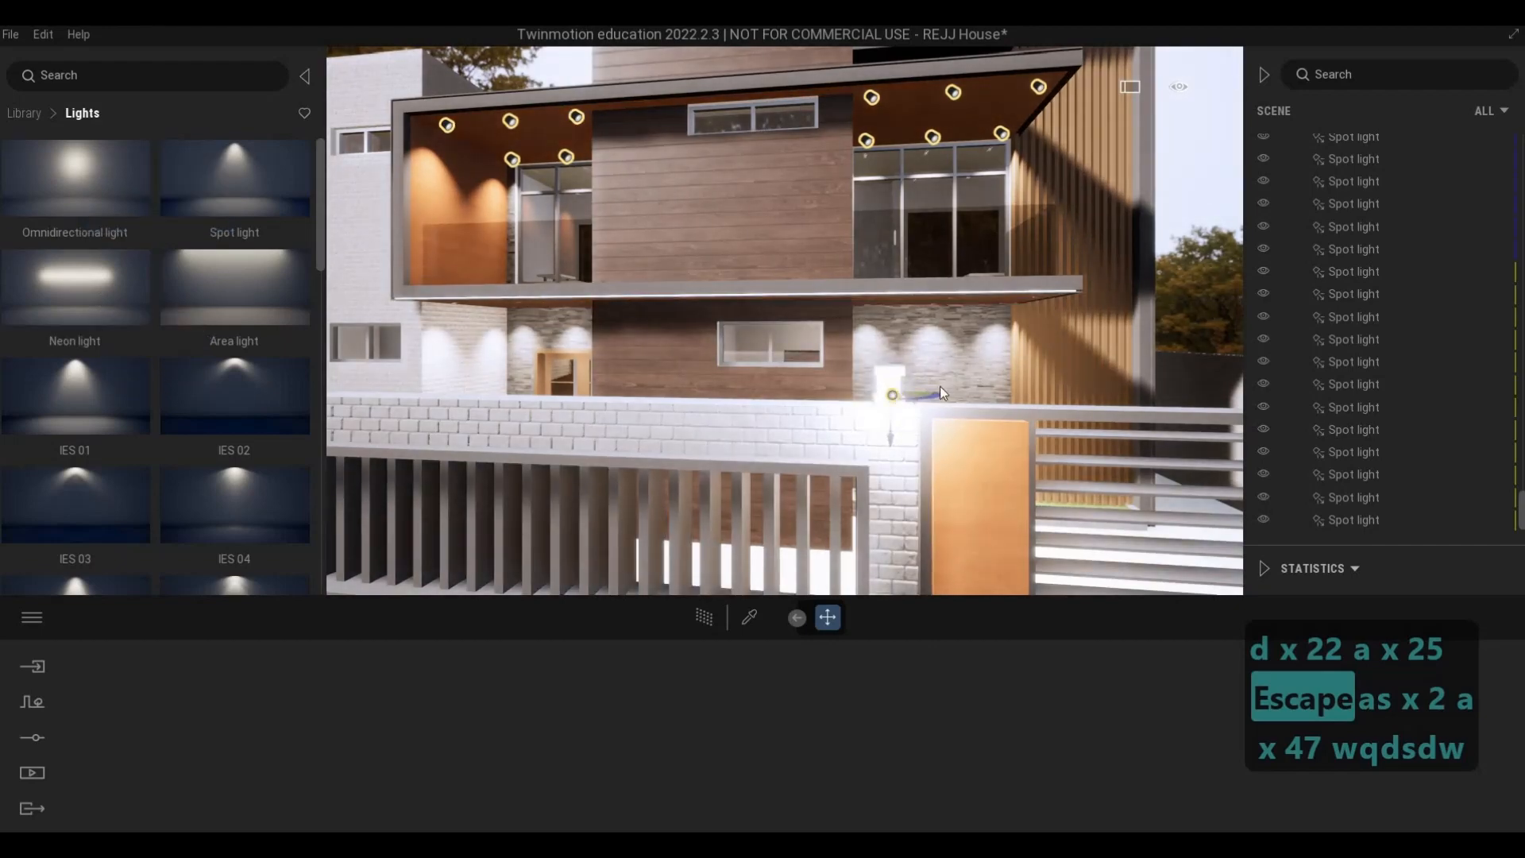
left_click(893, 395)
- Move the omnidirectional light into the centre of the post lamp and set its intensity to 50 lm
key("d")
key("d")
key("d")
key("d")
key("w")
key("q")
right_click_drag(912, 395, 679, 436)
key("d")
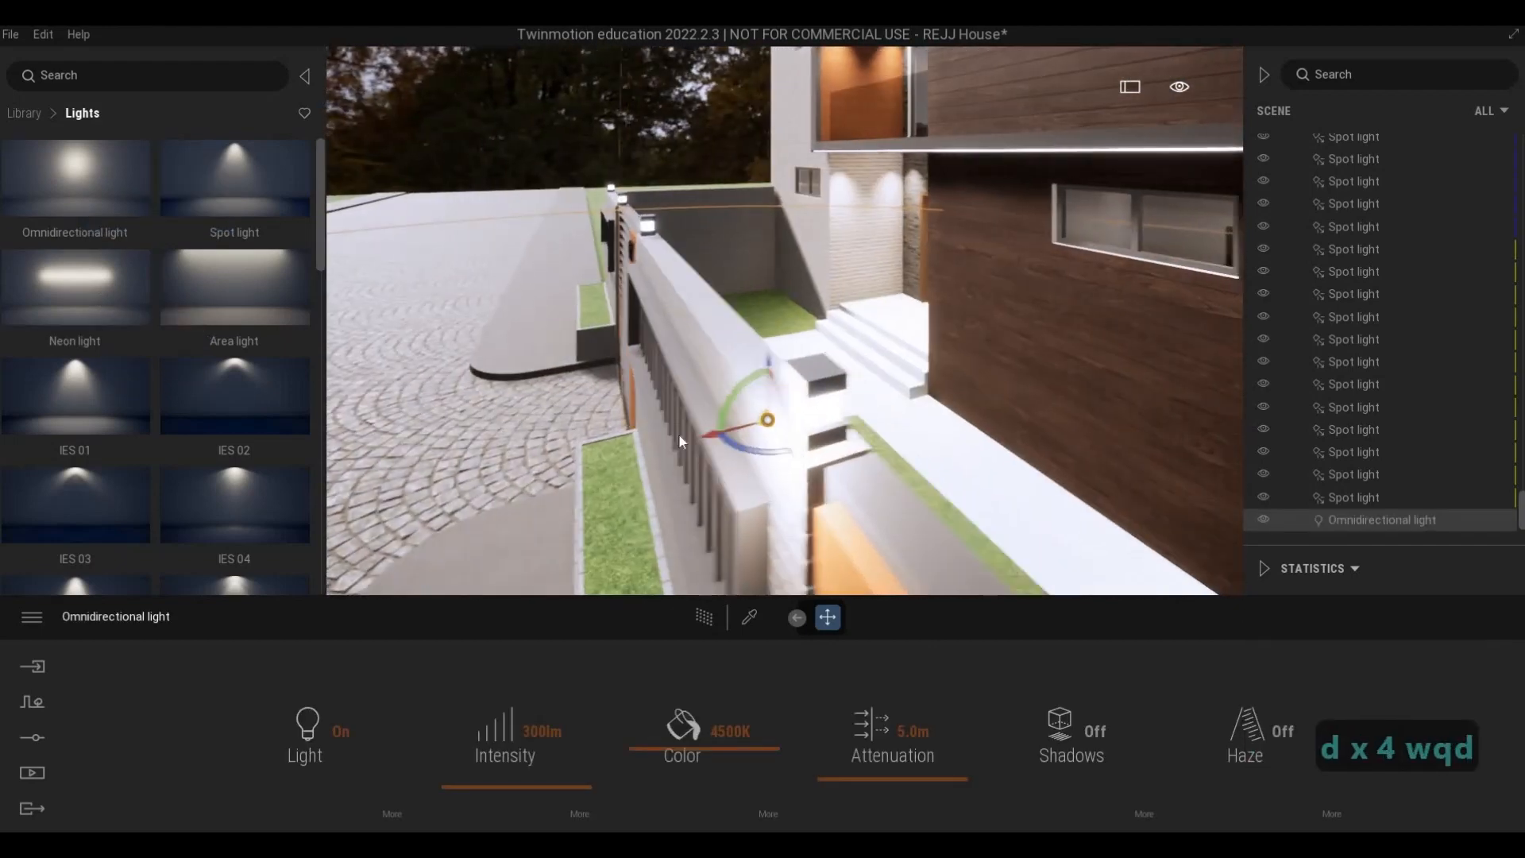
left_click_drag(705, 429, 753, 418)
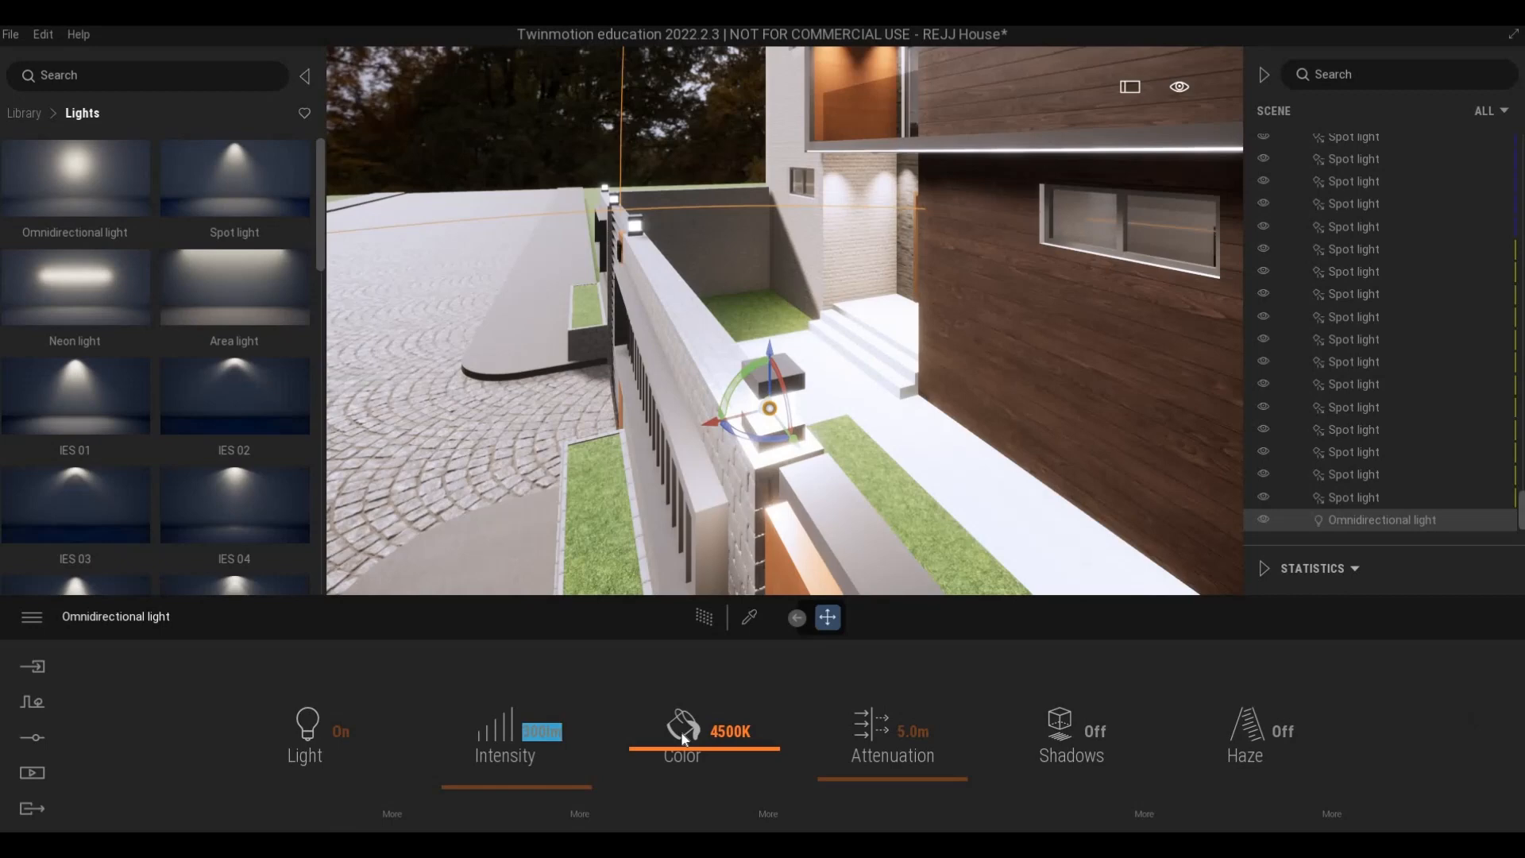
type("50")
key("Return")
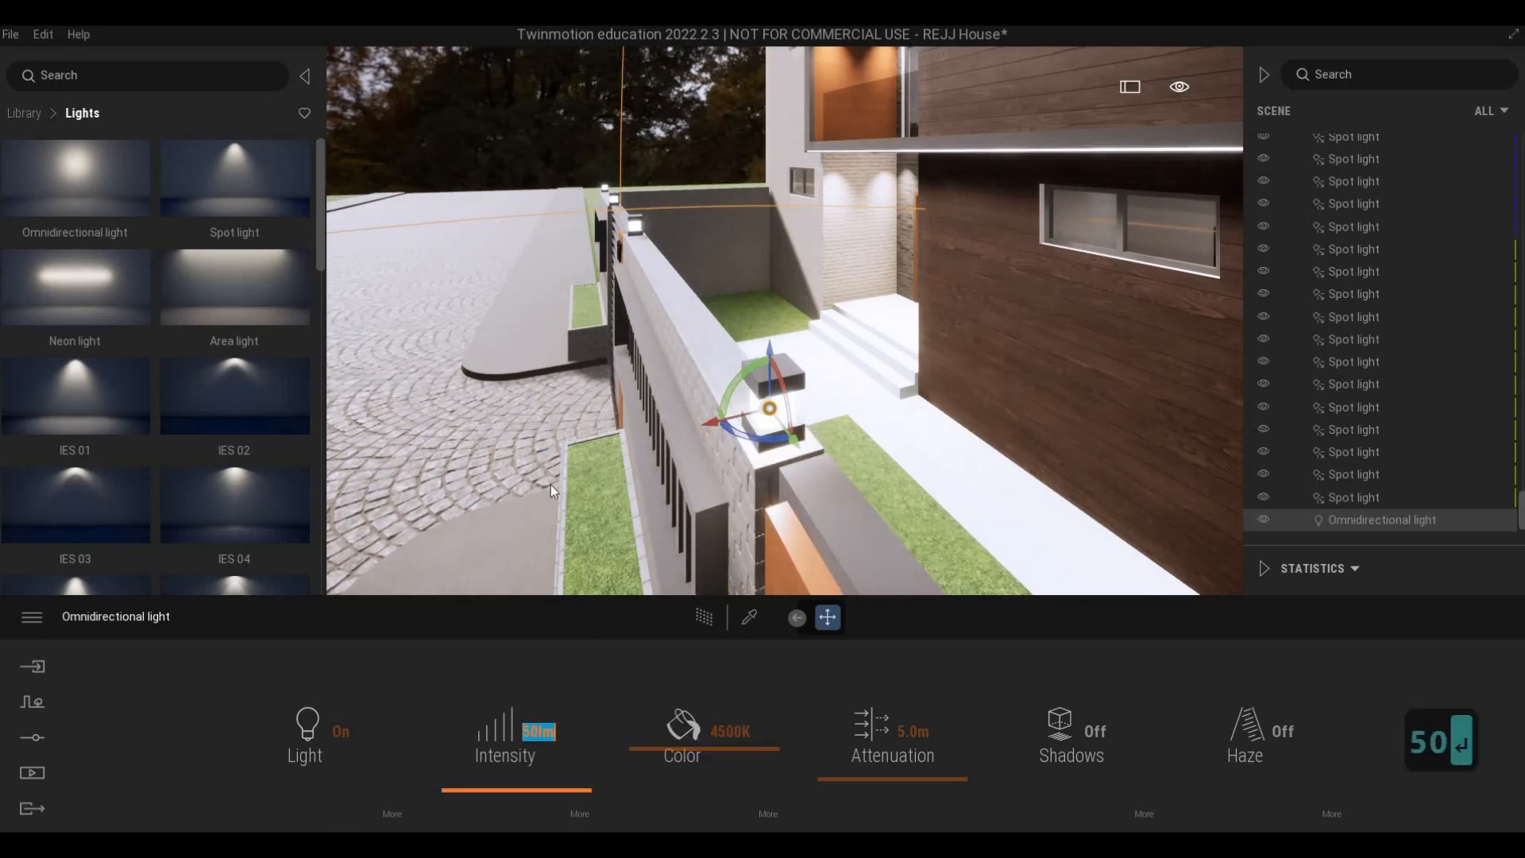
- Copy the omnidirectional light once as an instance to the lamp across the gate, about 5.55 m away, and align it there
key("a")
key("a")
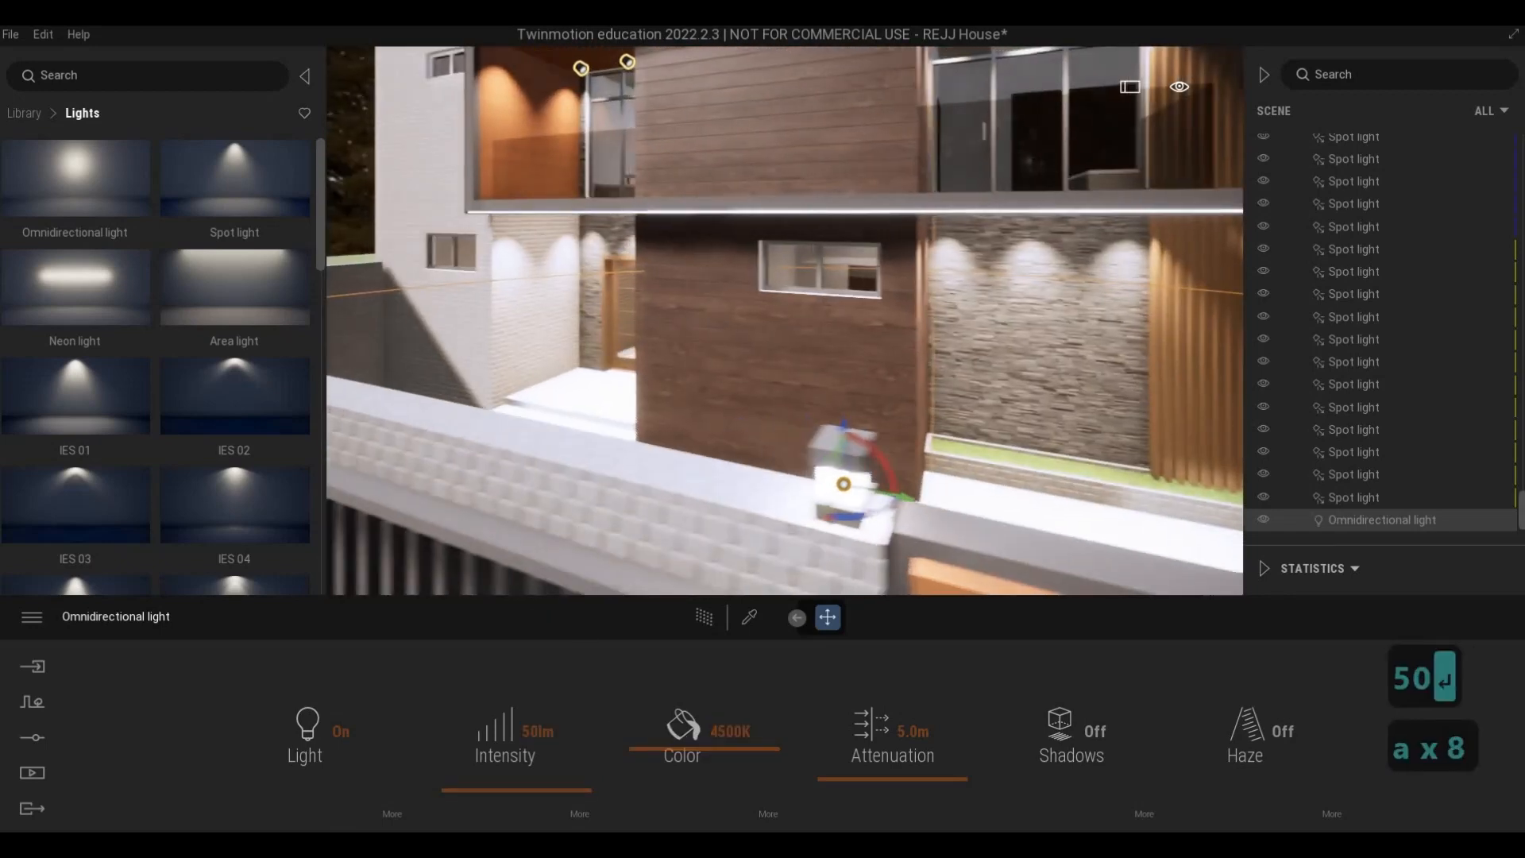
key("s")
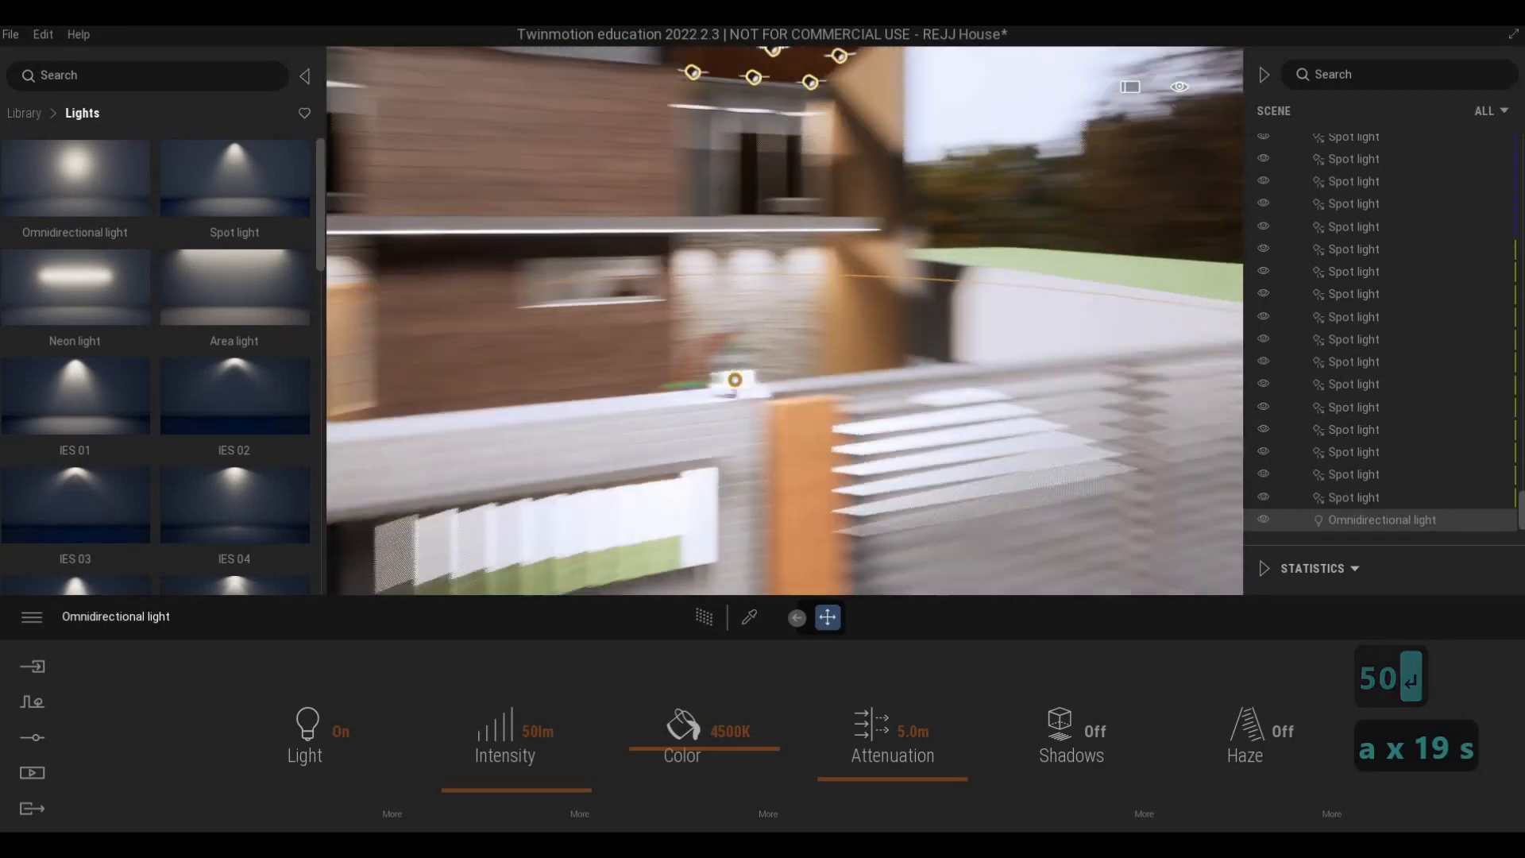
key("d")
key("s")
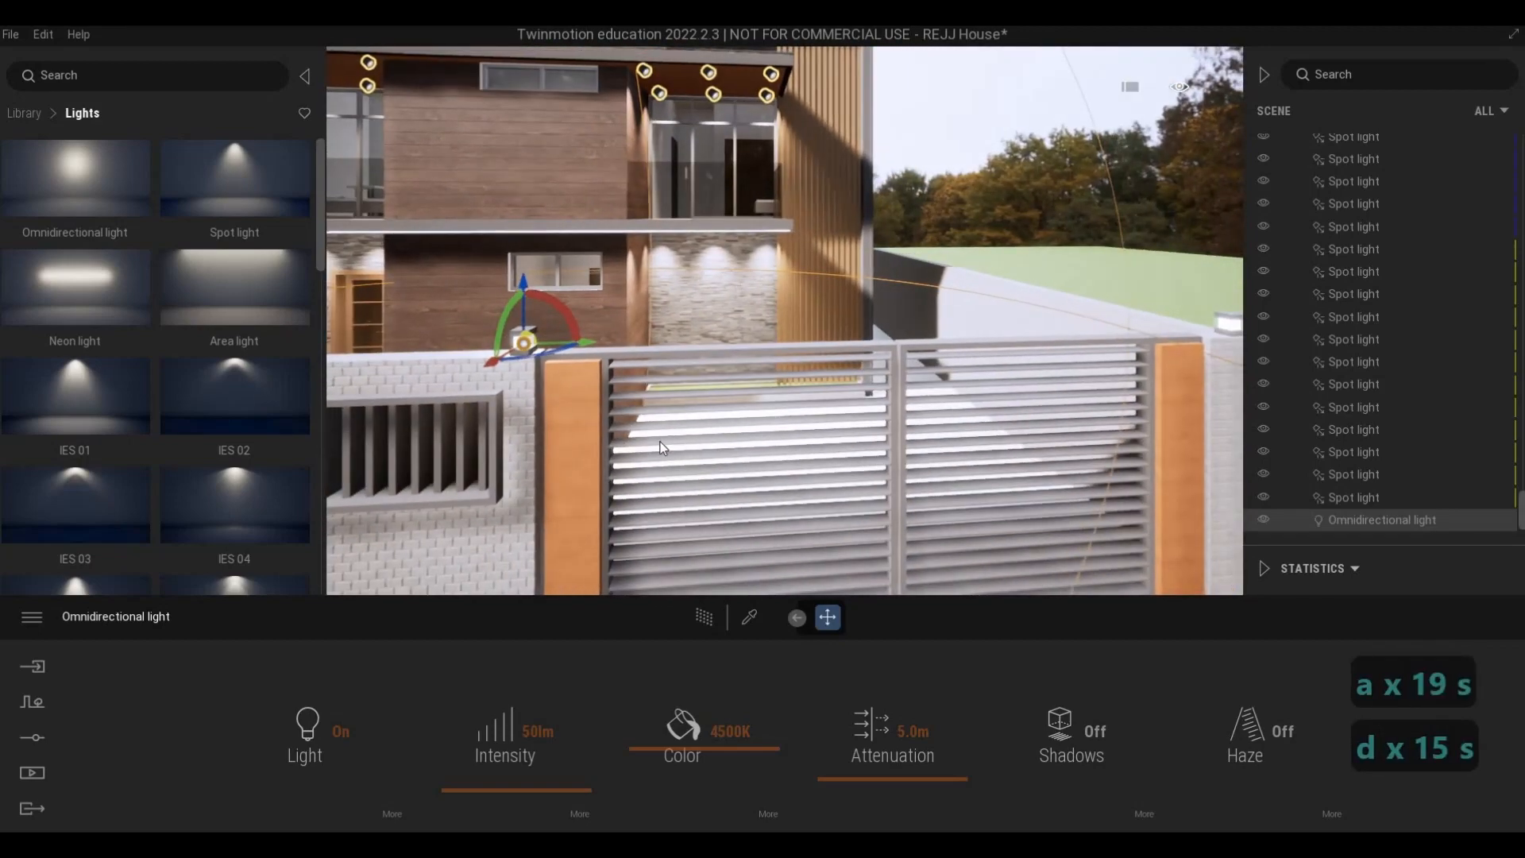
left_click_drag(589, 342, 1147, 359)
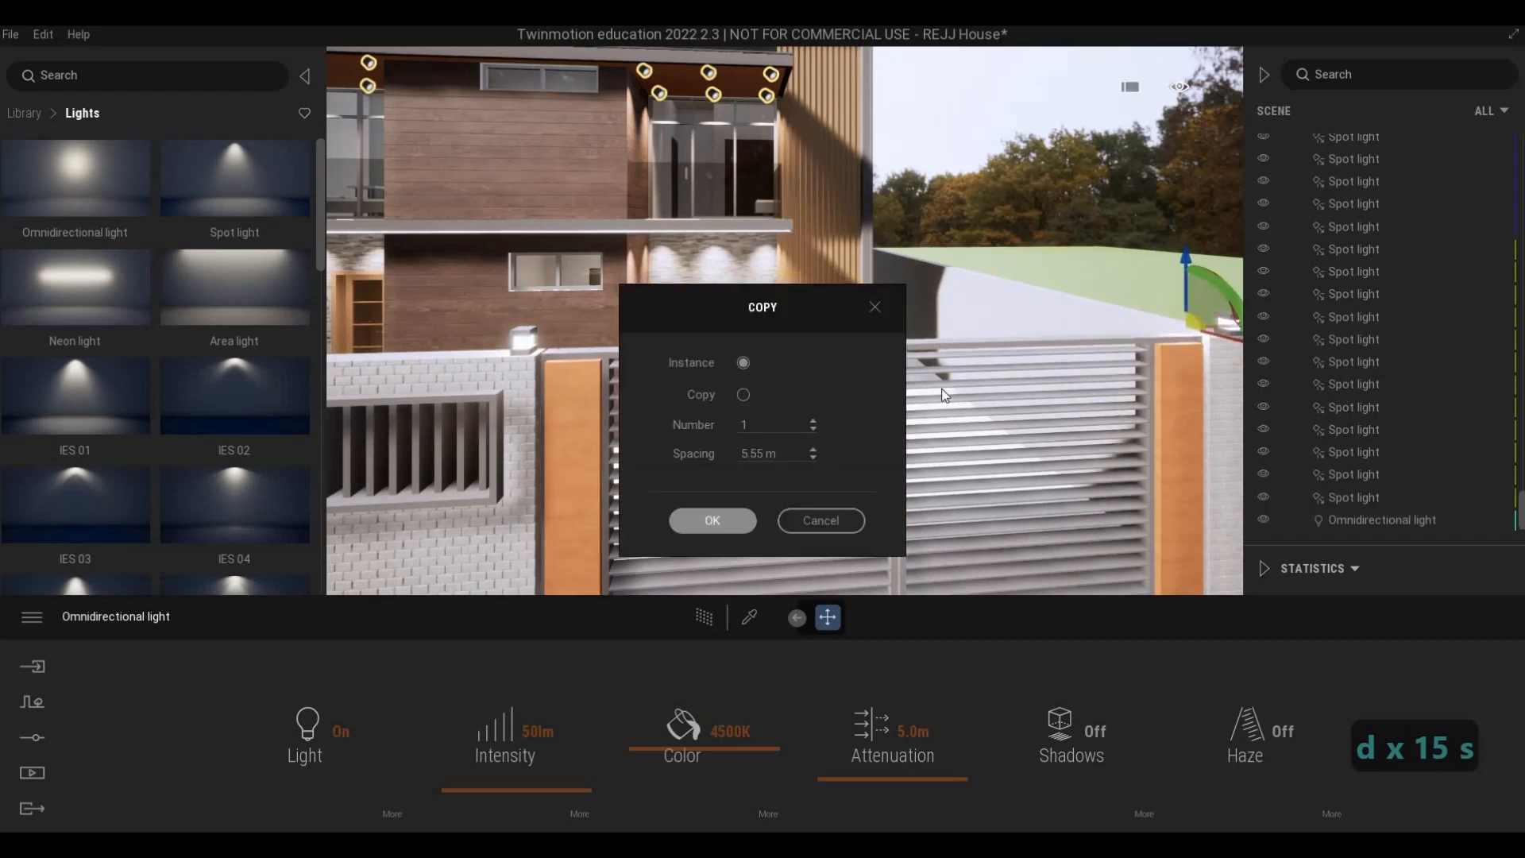
left_click(712, 519)
key("d")
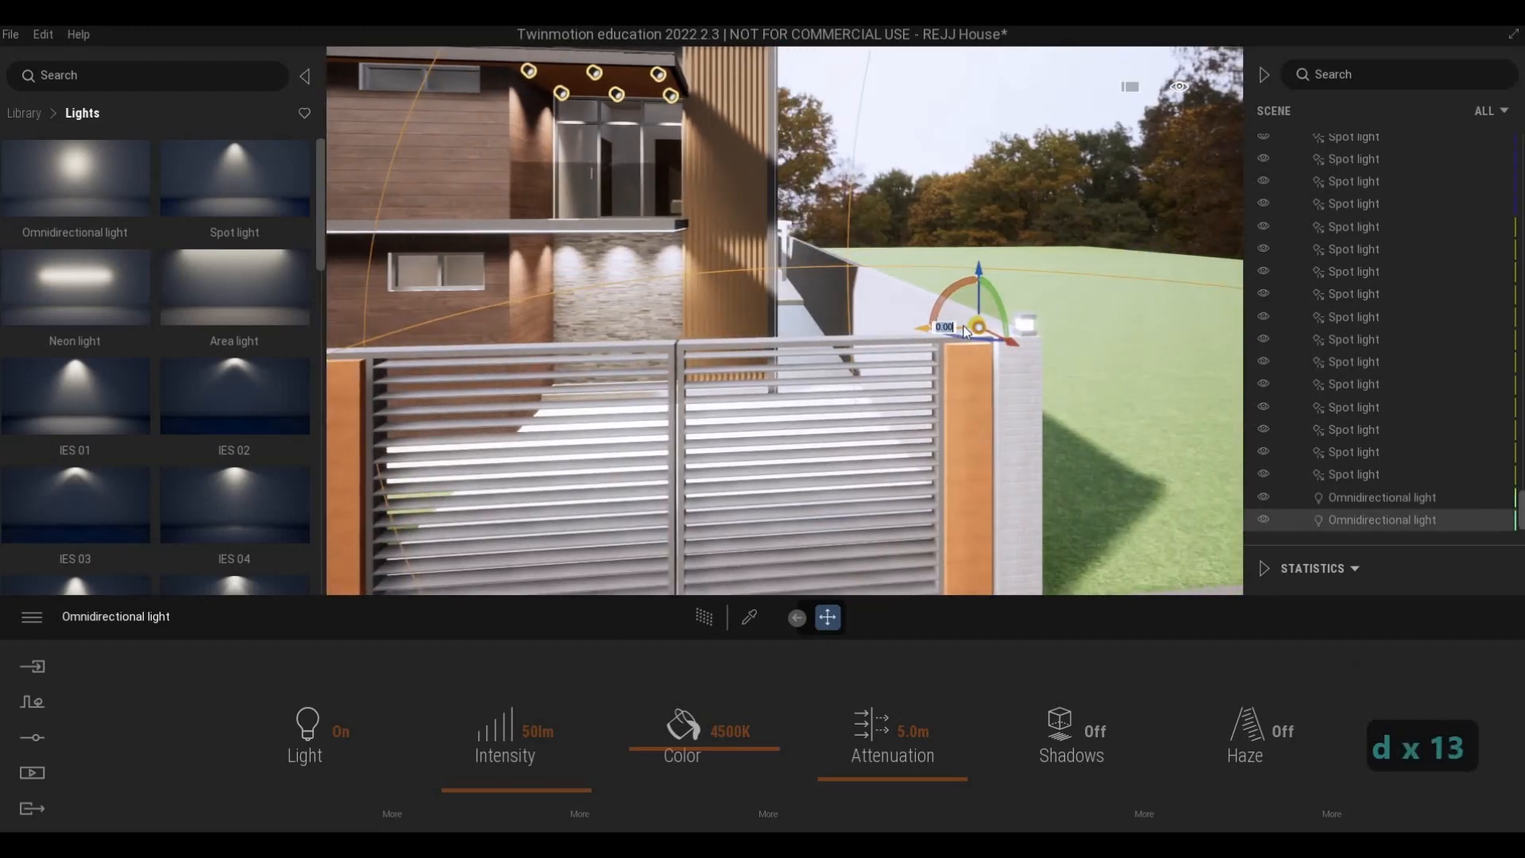
- Preview the lit house and fence with the path tracer, turn it off, and inspect both gate post lamps
key("s")
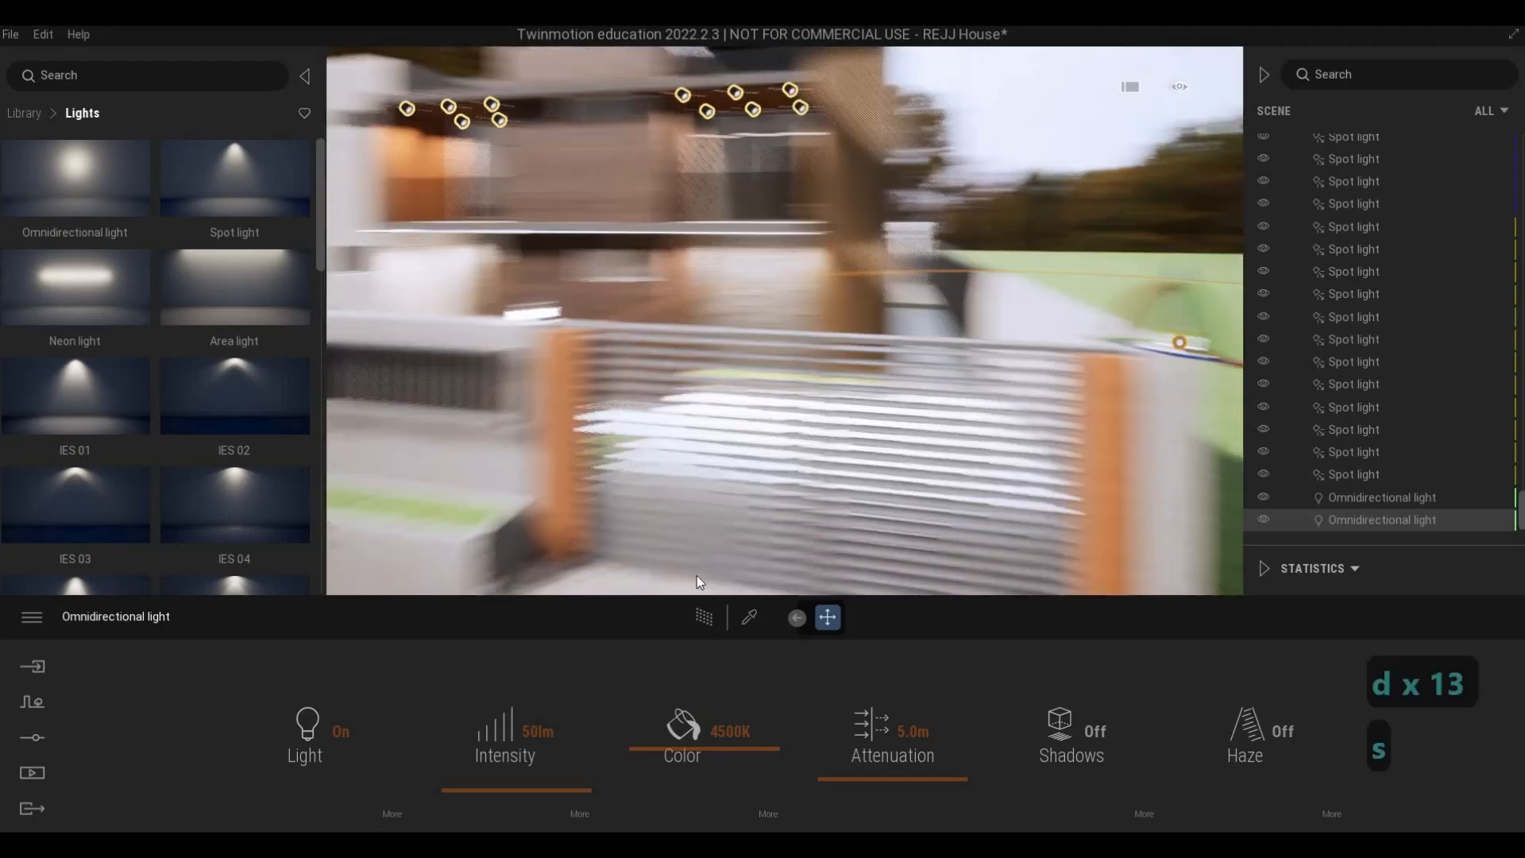
key("a")
left_click(704, 616)
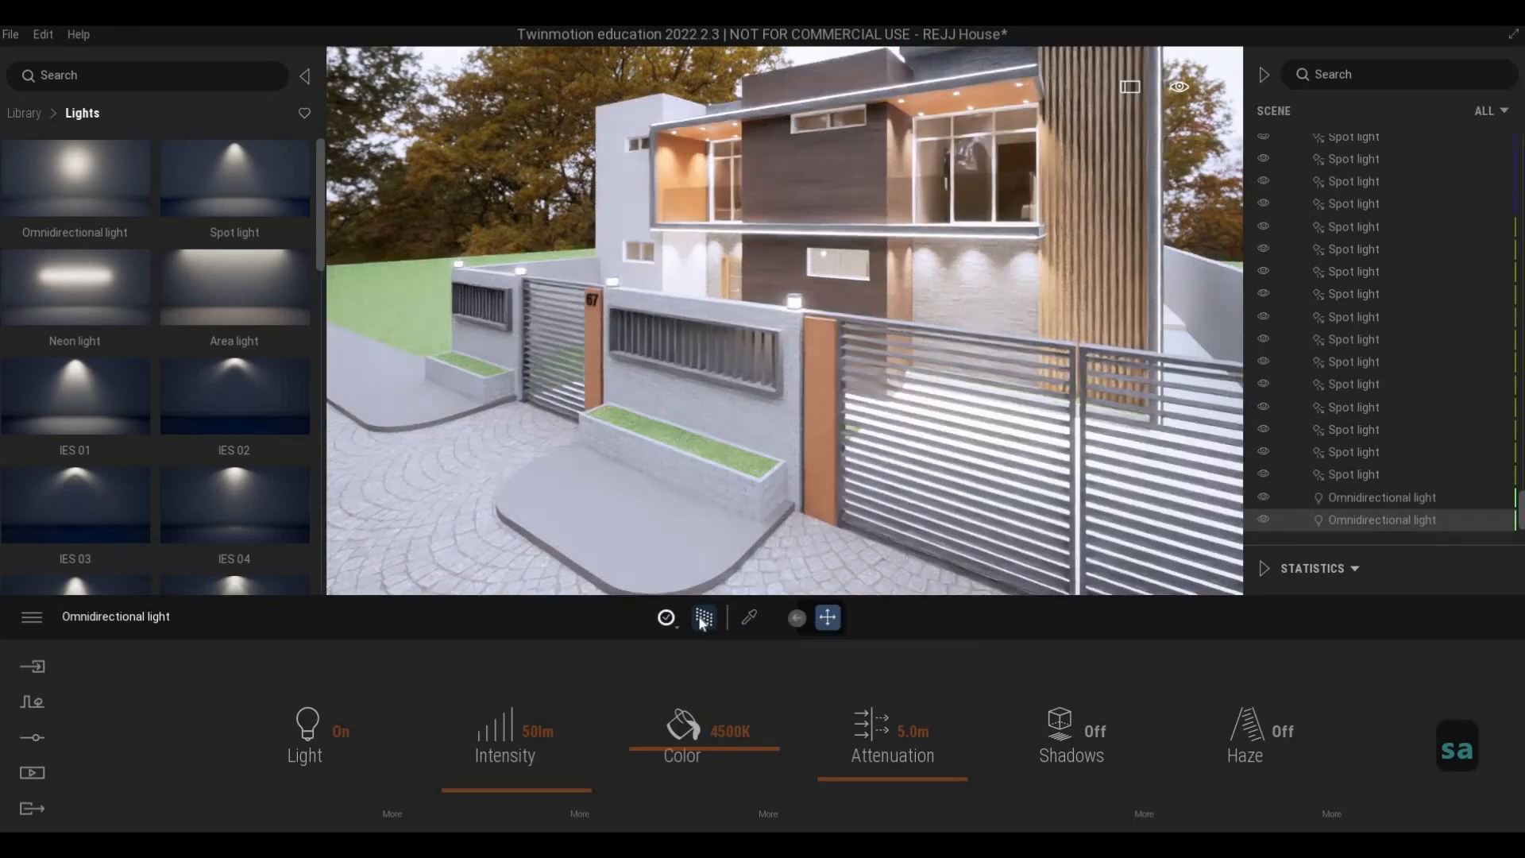
left_click(699, 618)
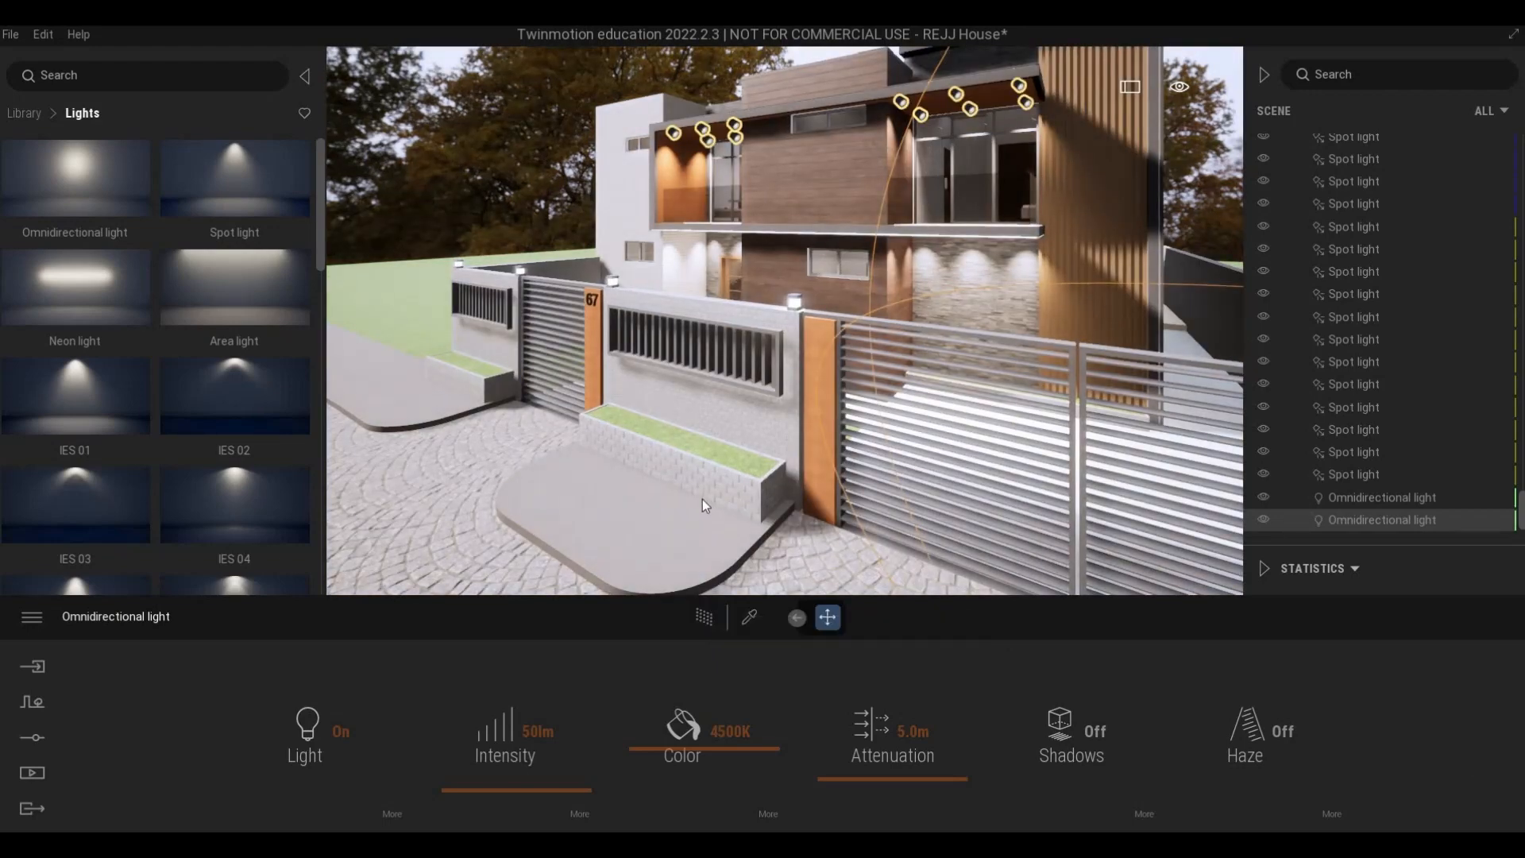
key("a")
right_click_drag(703, 499, 707, 465)
key("a")
key("a")
key("a")
key("a")
left_click(844, 427)
key("a")
key("a")
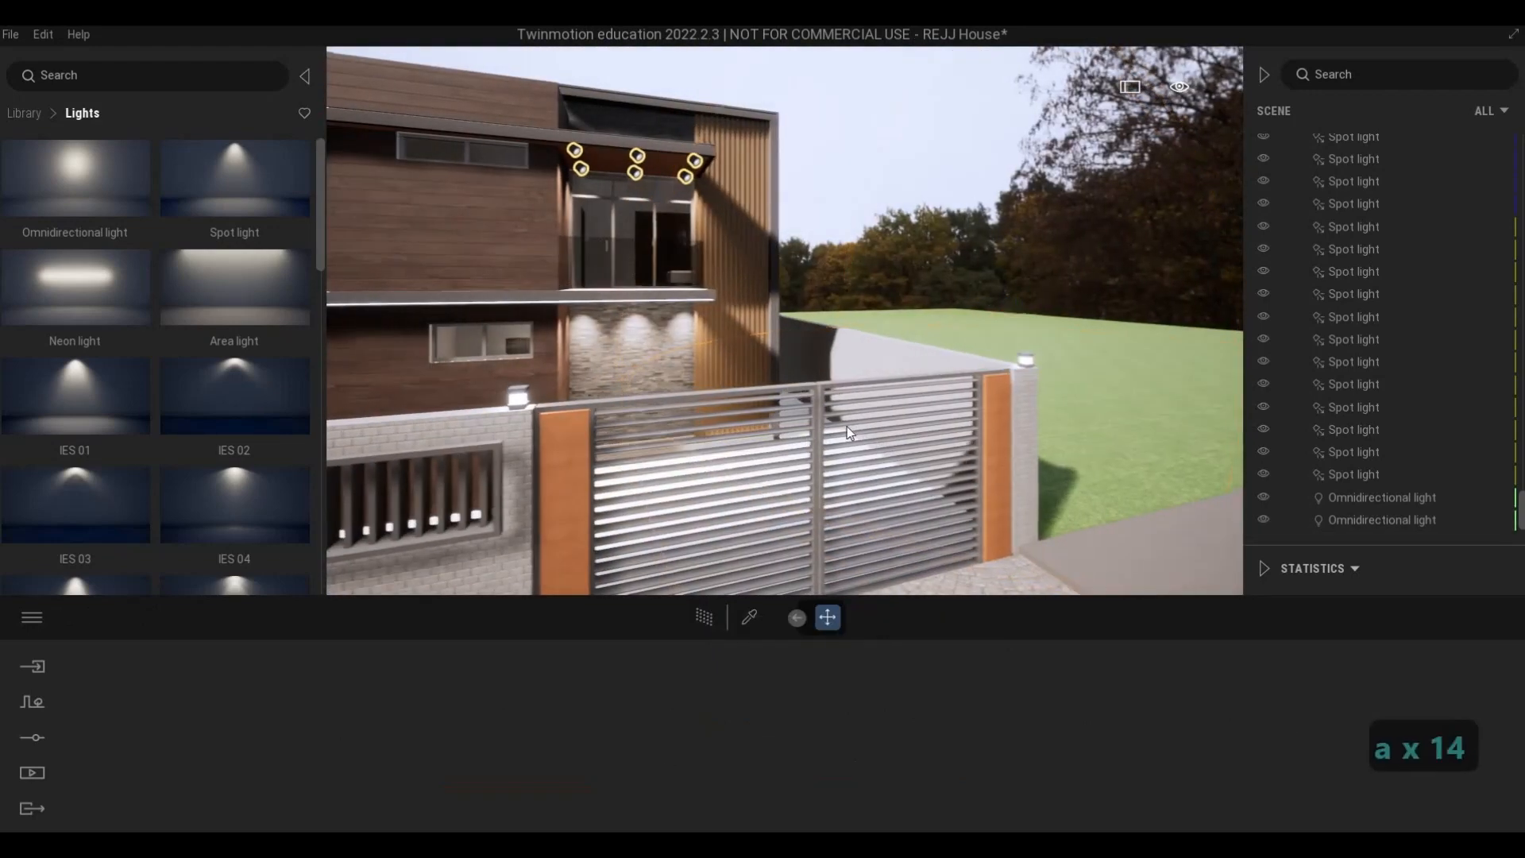
- Undo the stray move of the first gate post light, and copy that omnidirectional light along the fence towards the post marked 67
key("s")
left_click(1335, 521)
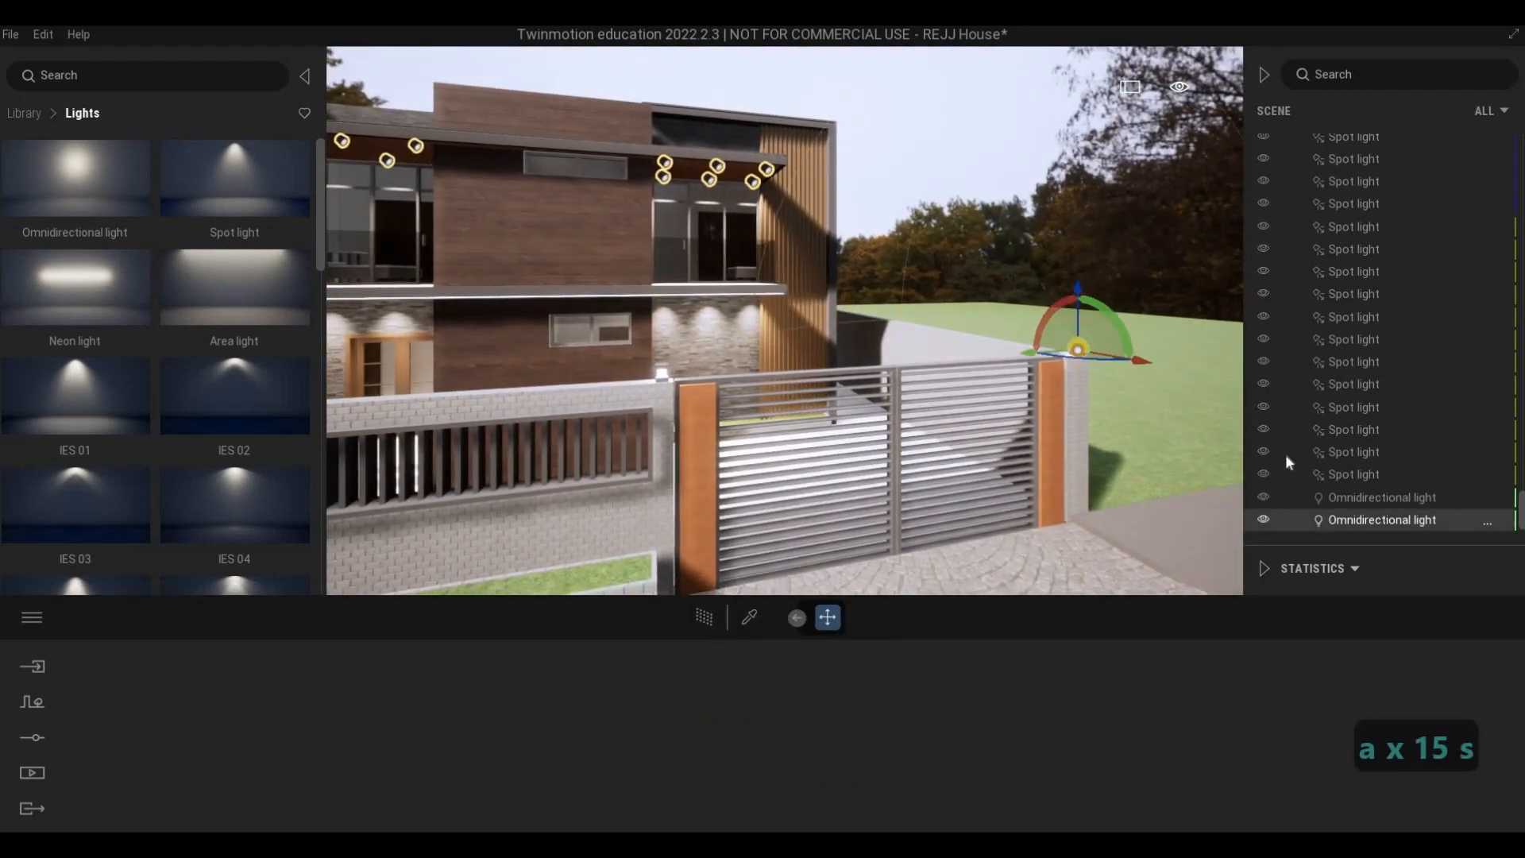
left_click(1323, 496)
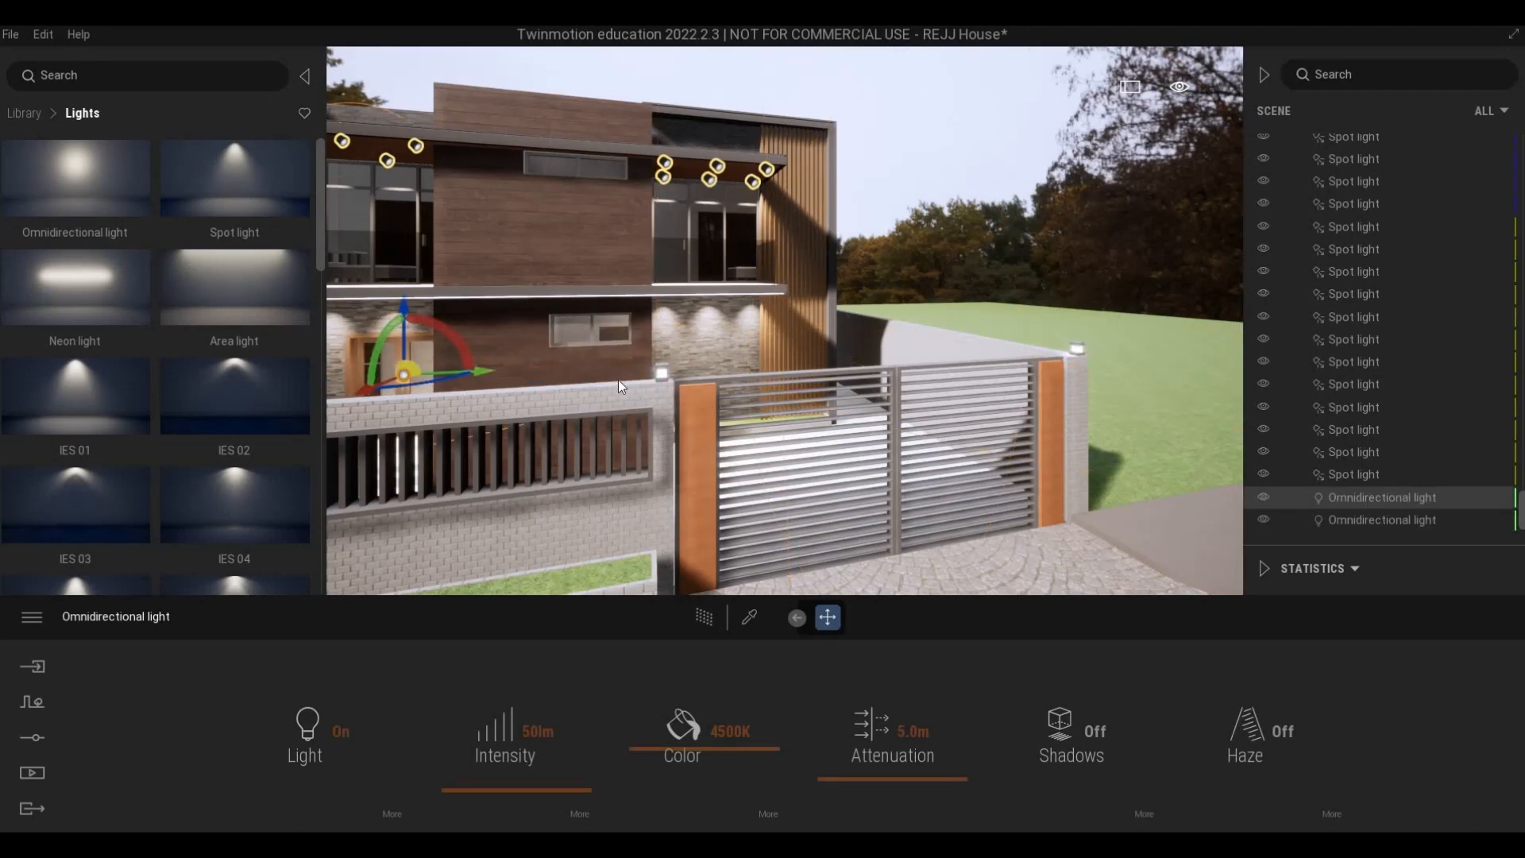
key("ctrl+z")
left_click_drag(423, 390, 389, 391, "shift")
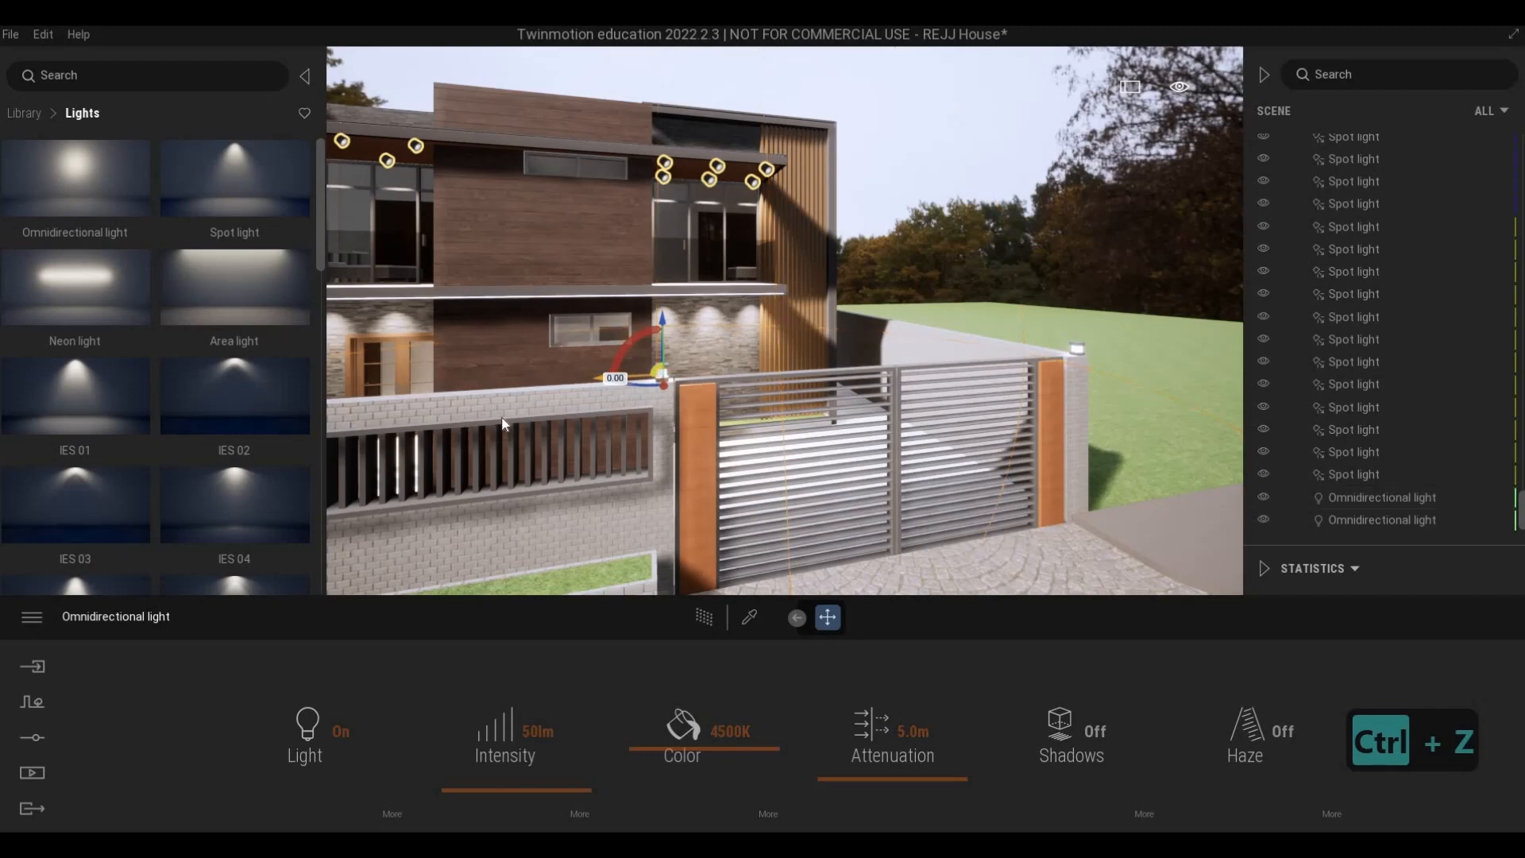
left_click(712, 521)
key("a")
key("a")
key("a")
key("a")
key("a")
key("a")
key("a")
key("a")
key("a")
key("a")
key("a")
key("a")
key("a")
key("a")
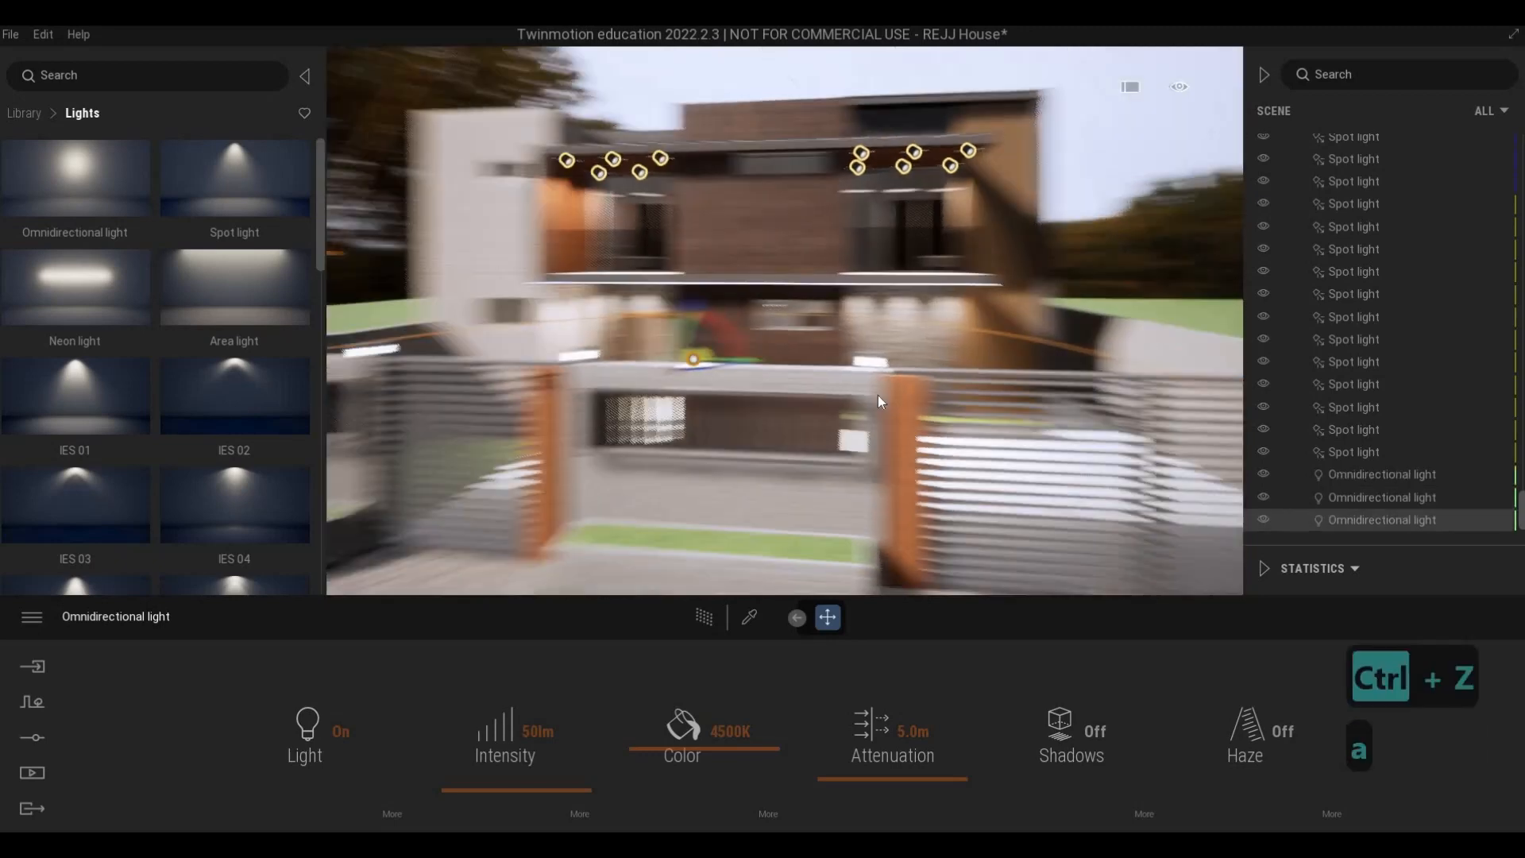
- Copy the omnidirectional light as an instance to the next two fence post lamps, spaced 2.73 m and 2.57 m
left_click_drag(787, 360, 581, 399)
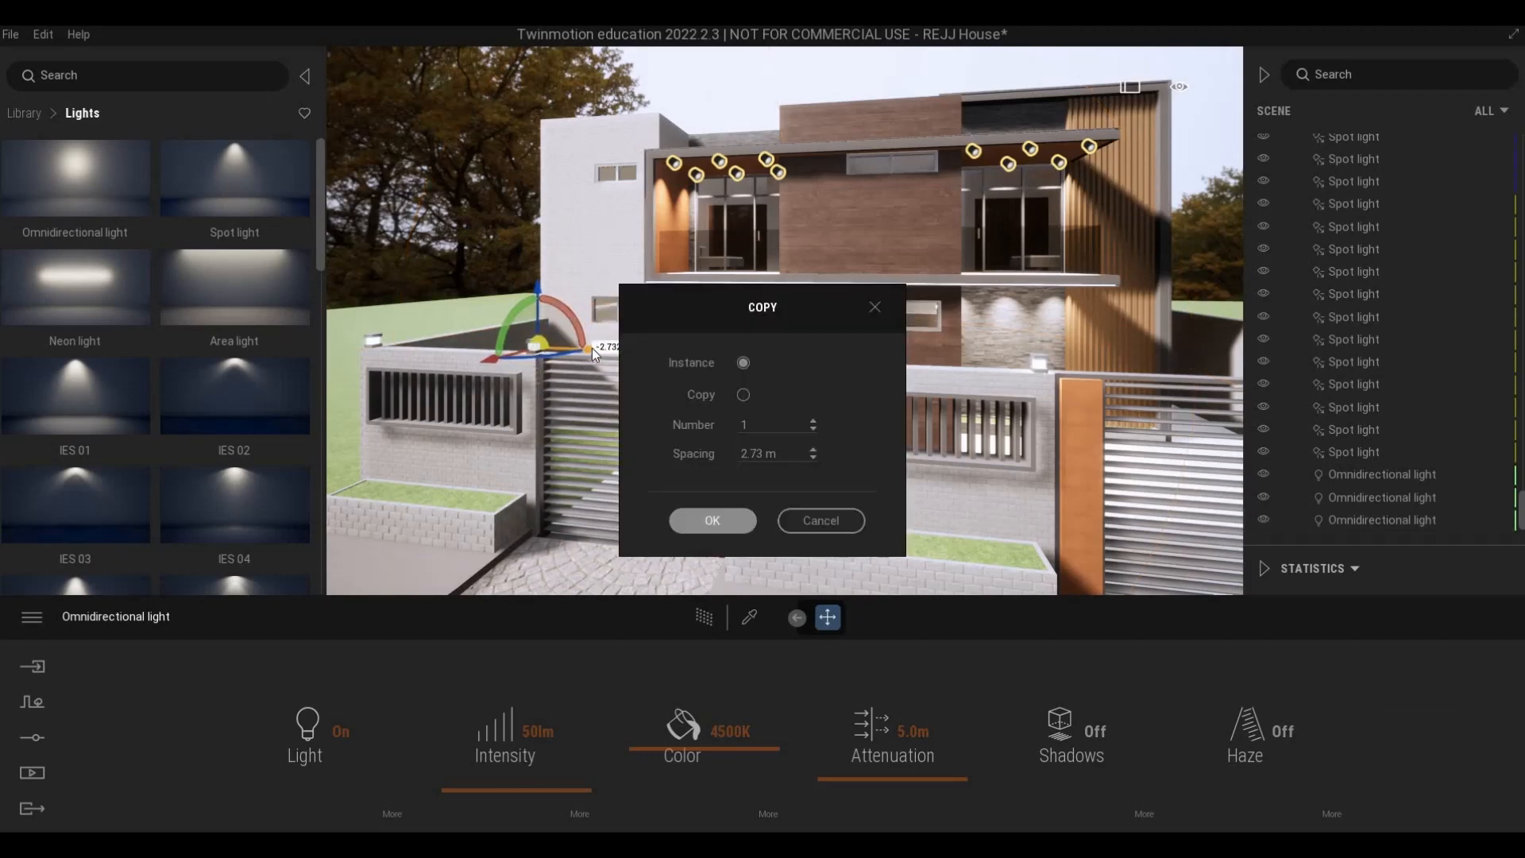
left_click(712, 521)
left_click_drag(592, 350, 373, 346, "shift")
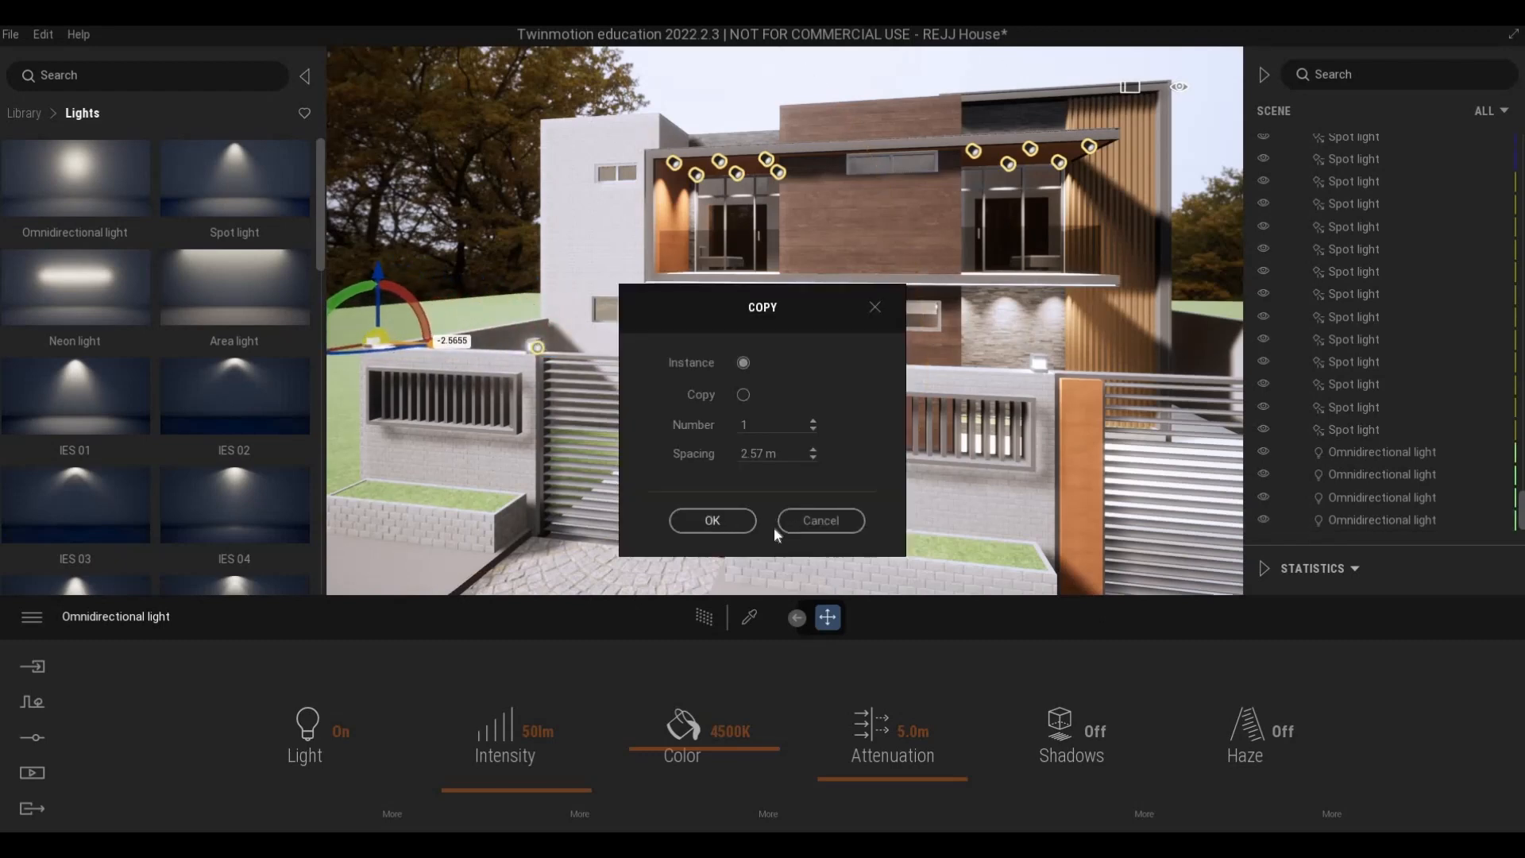
key("Return")
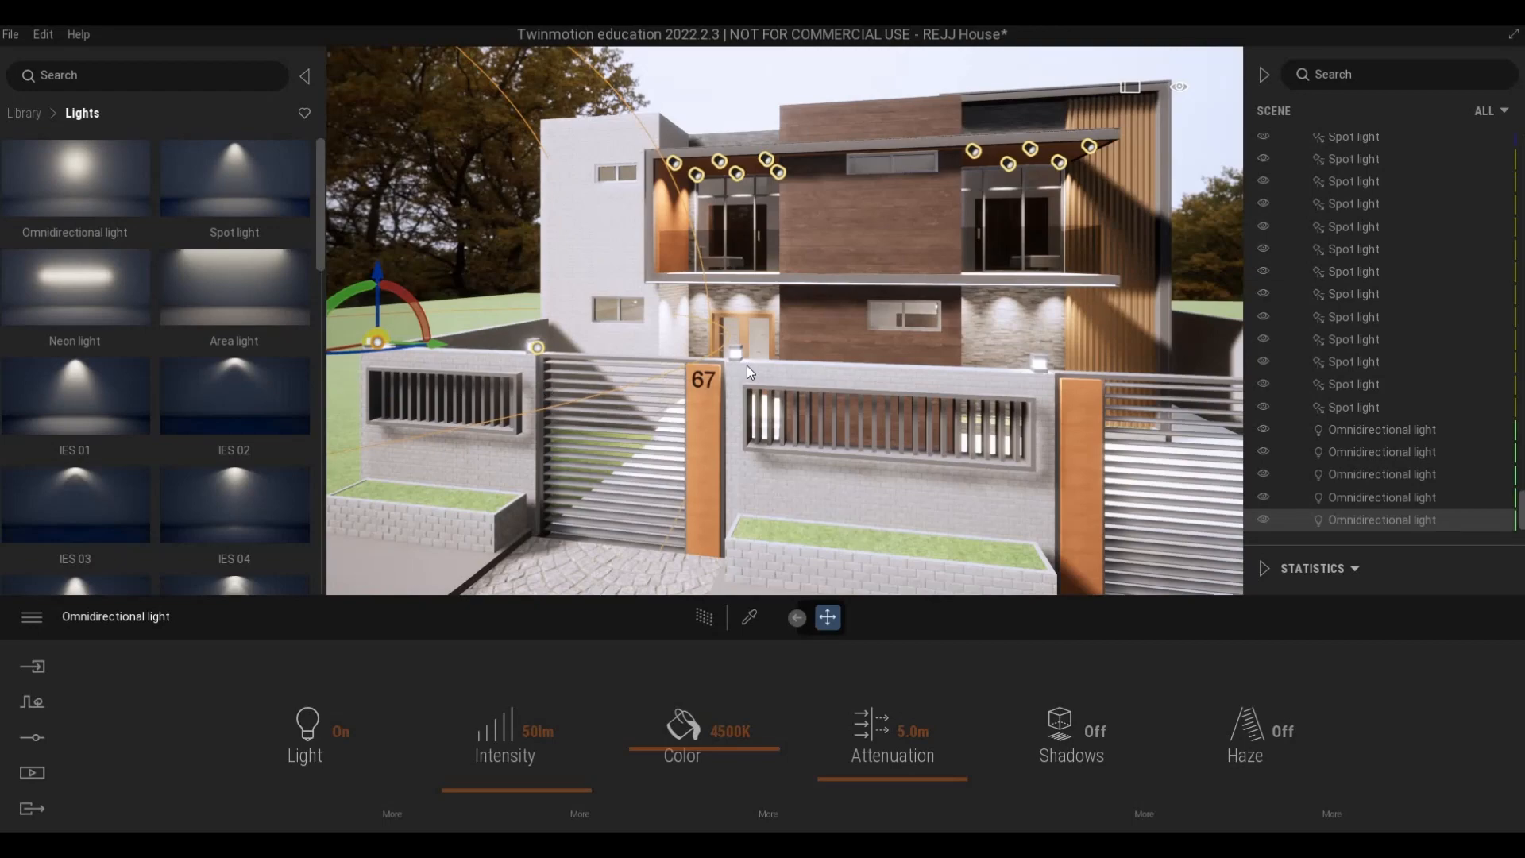
- Deselect the light and examine the lamps along the whole front fence and the lit facade from several viewpoints
key("s")
key("s")
key("s")
key("s")
key("s")
key("s")
key("s")
key("s")
key("s")
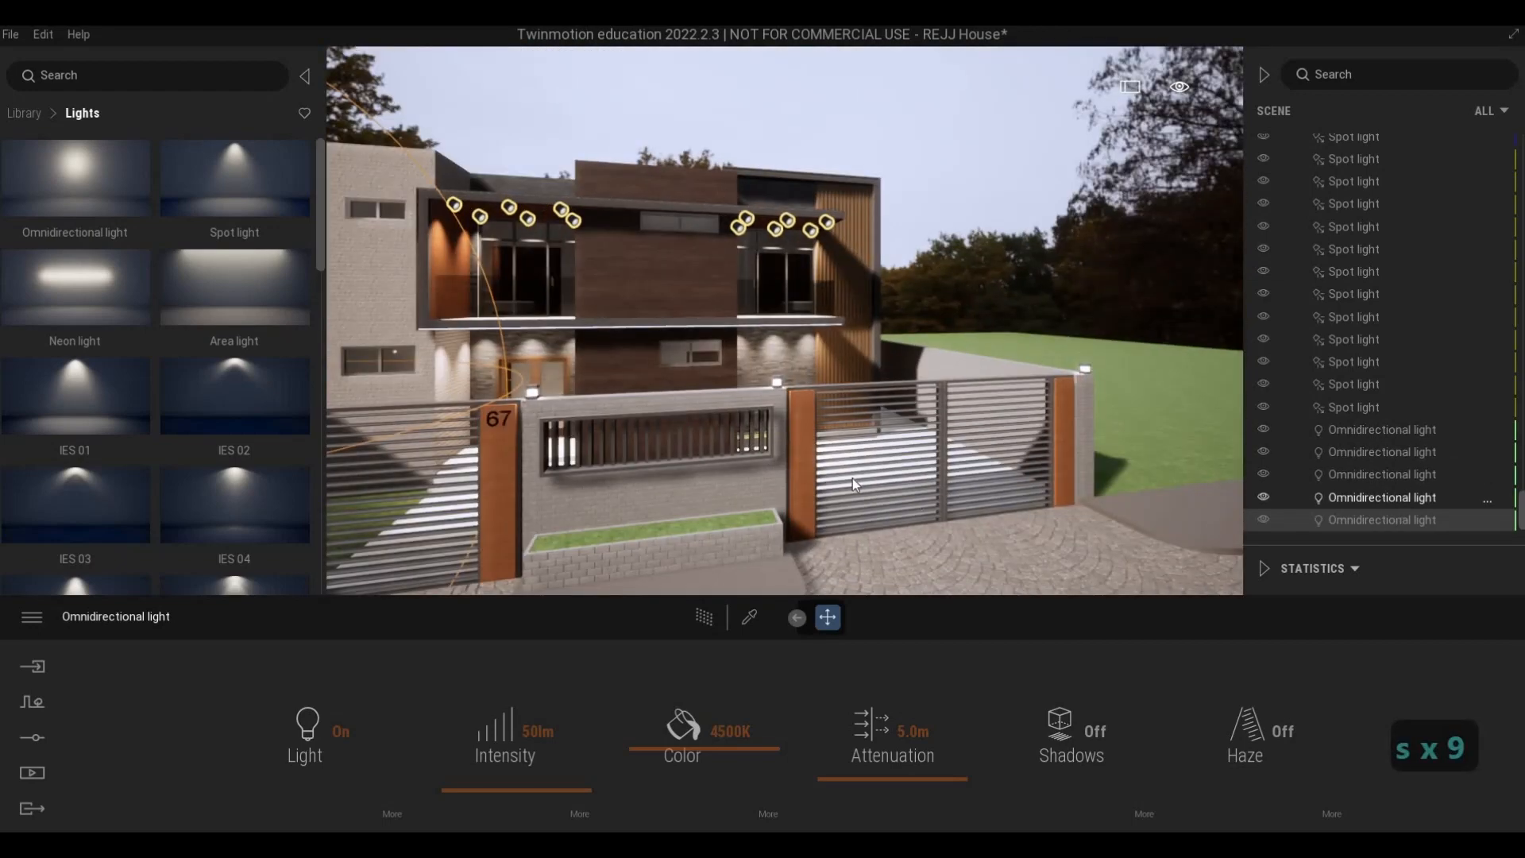
key("Escape")
key("Escape")
key("a")
key("w")
key("a")
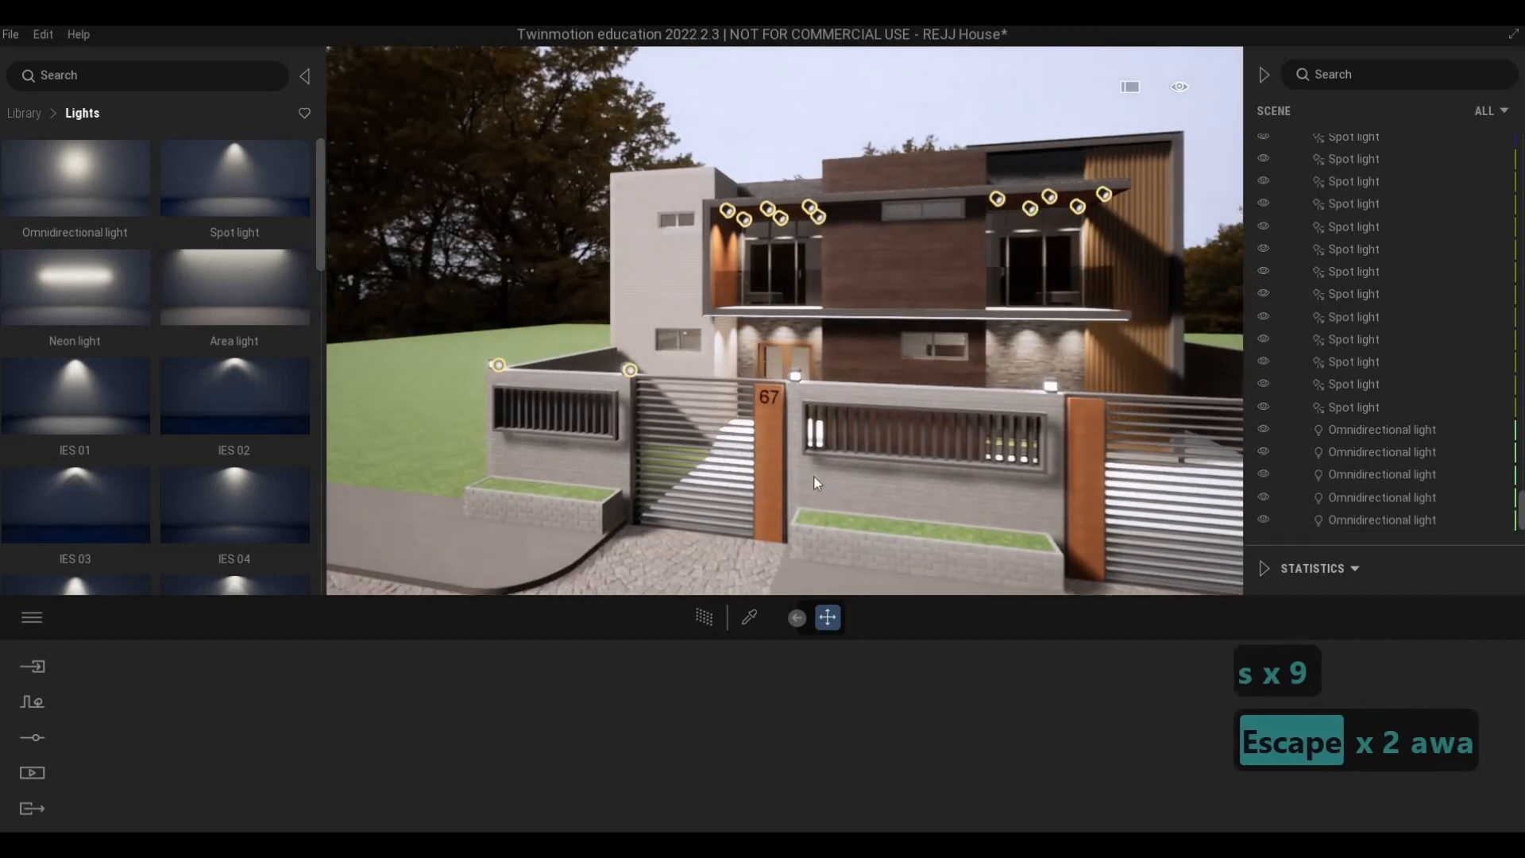
key("e")
key("e")
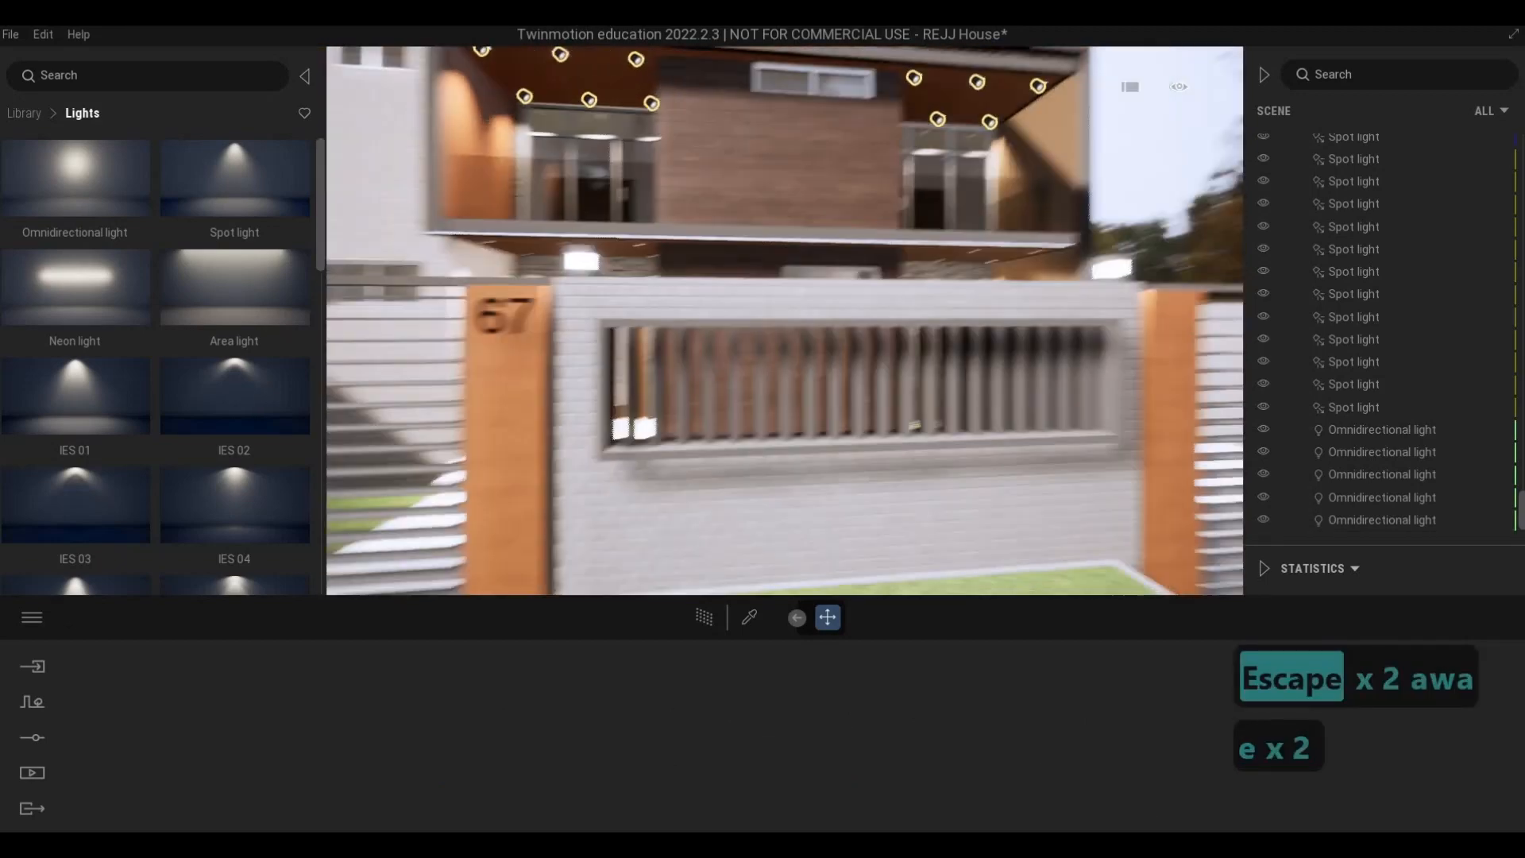
key("s")
key("d")
key("Escape")
key("Escape")
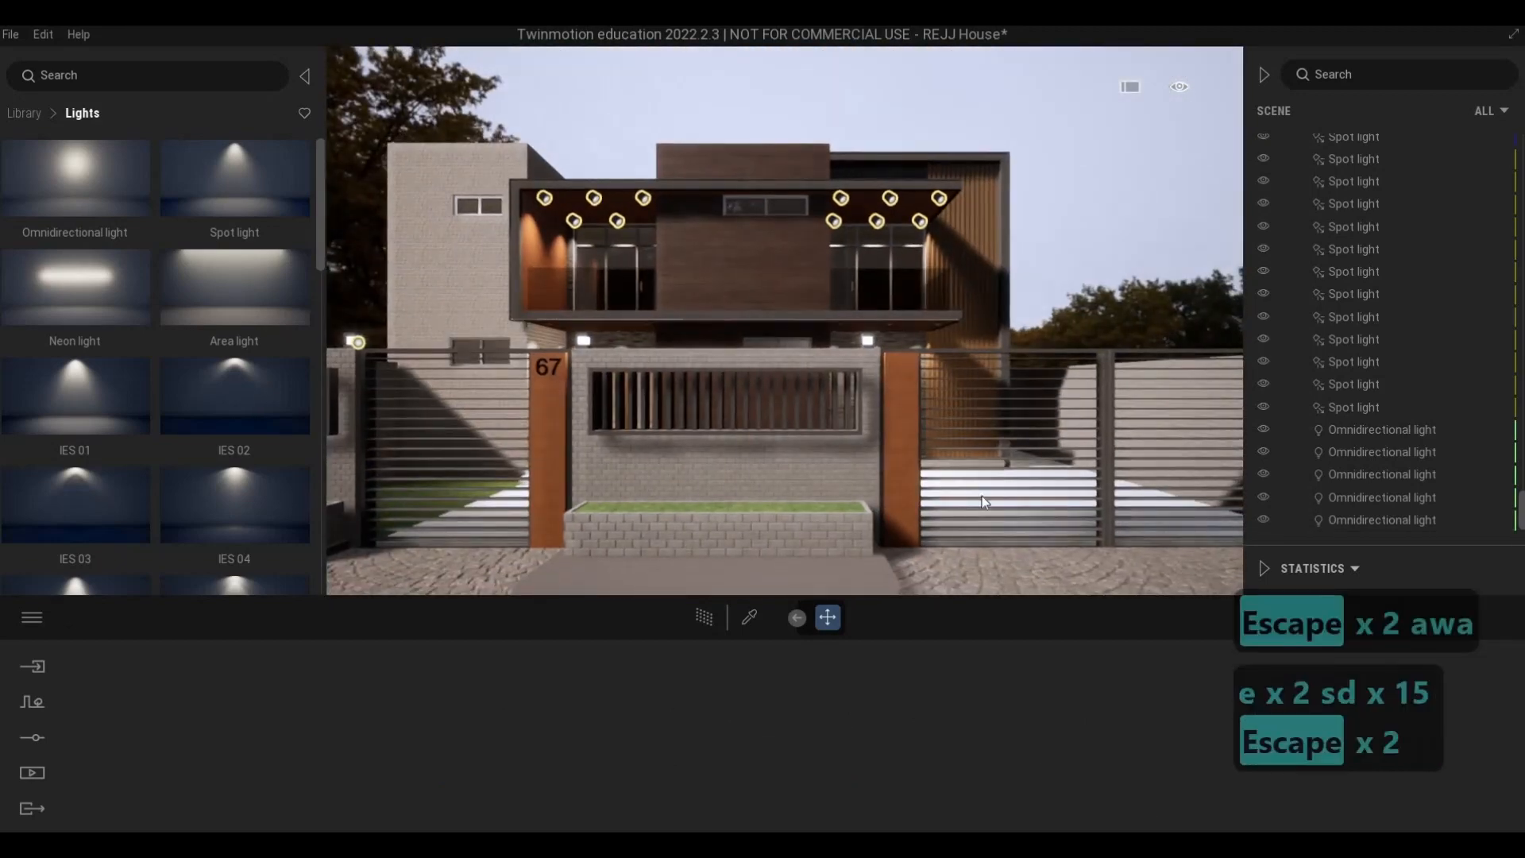
key("a")
key("a")
key("a")
key("a")
key("a")
key("a")
key("a")
key("a")
key("a")
key("a")
key("a")
key("a")
key("a")
key("a")
key("a")
key("a")
key("a")
key("a")
key("a")
key("a")
key("a")
key("a")
key("a")
key("a")
key("a")
key("a")
key("a")
key("a")
key("a")
key("a")
key("a")
key("a")
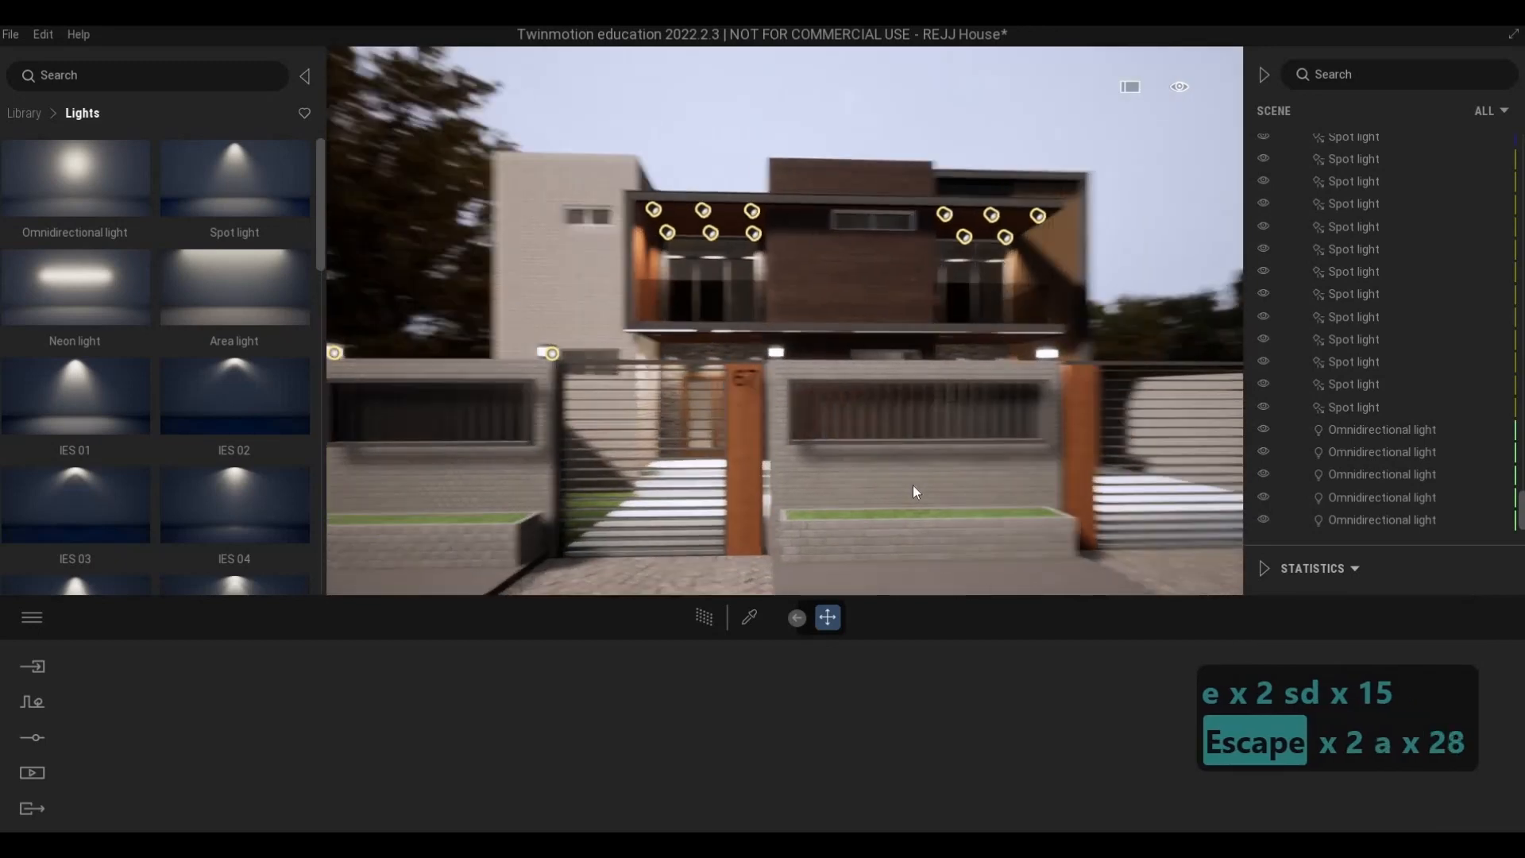
key("d")
key("d")
key("d")
key("d")
key("d")
key("d")
key("d")
key("d")
key("d")
key("d")
key("d")
key("d")
key("d")
key("d")
key("d")
key("d")
key("d")
key("d")
key("d")
key("d")
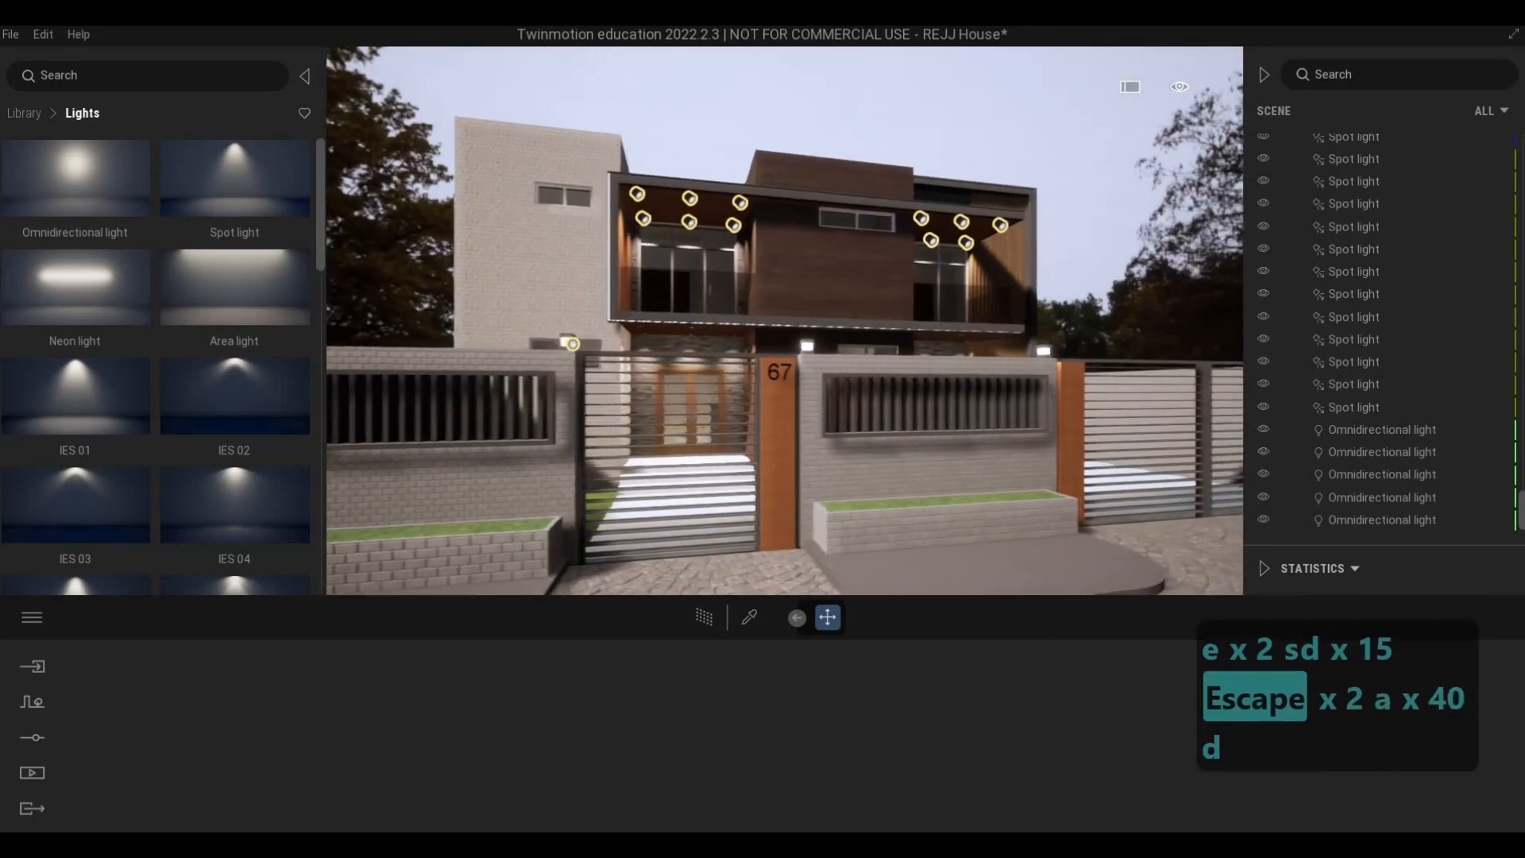
key("a")
key("s")
key("s")
key("s")
key("s")
key("s")
key("s")
key("s")
key("s")
key("s")
key("s")
key("s")
key("s")
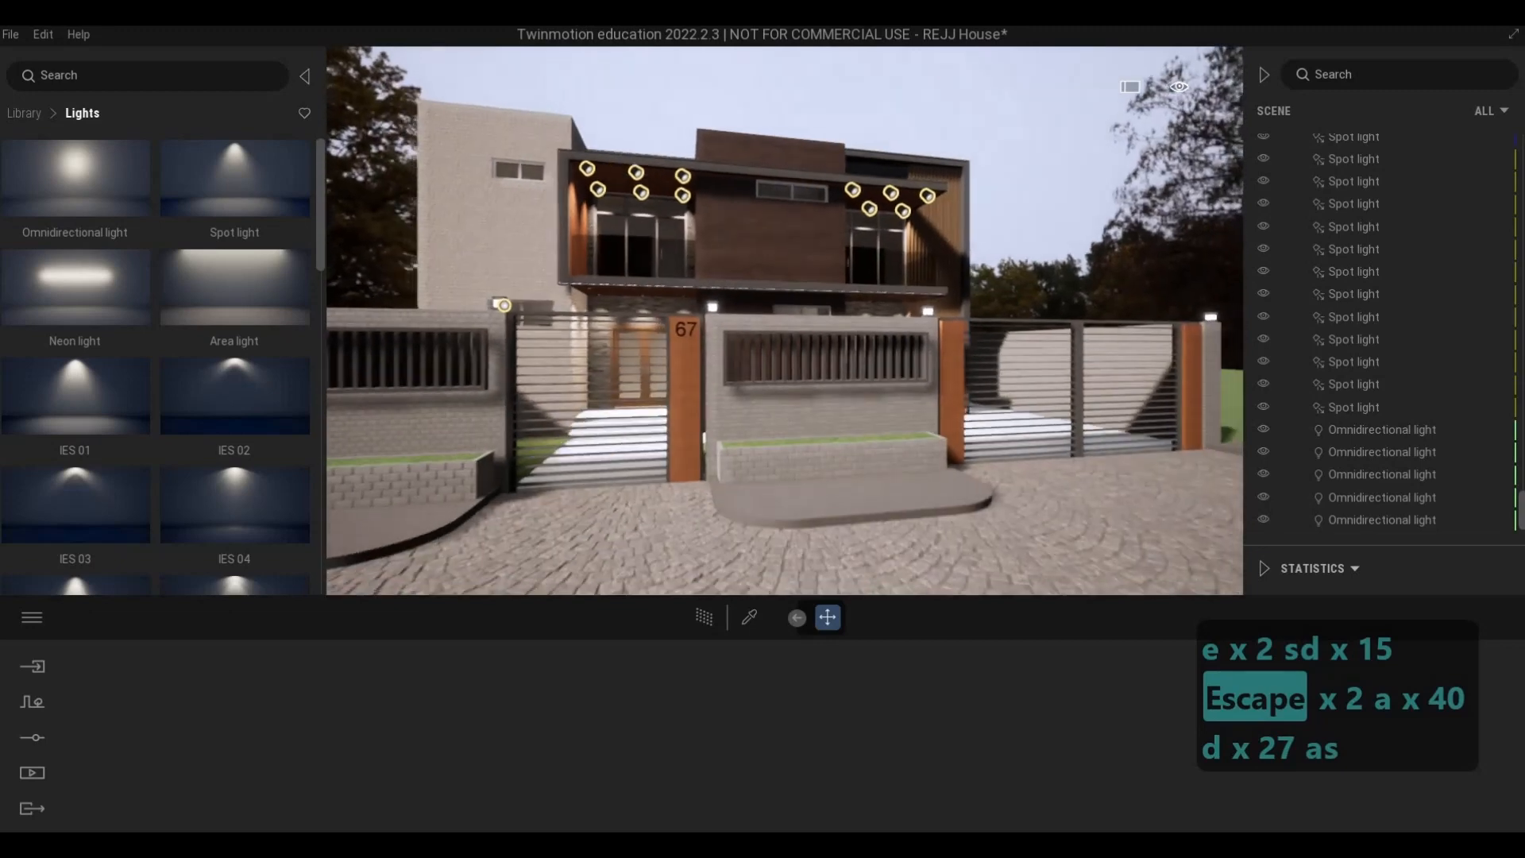
key("a")
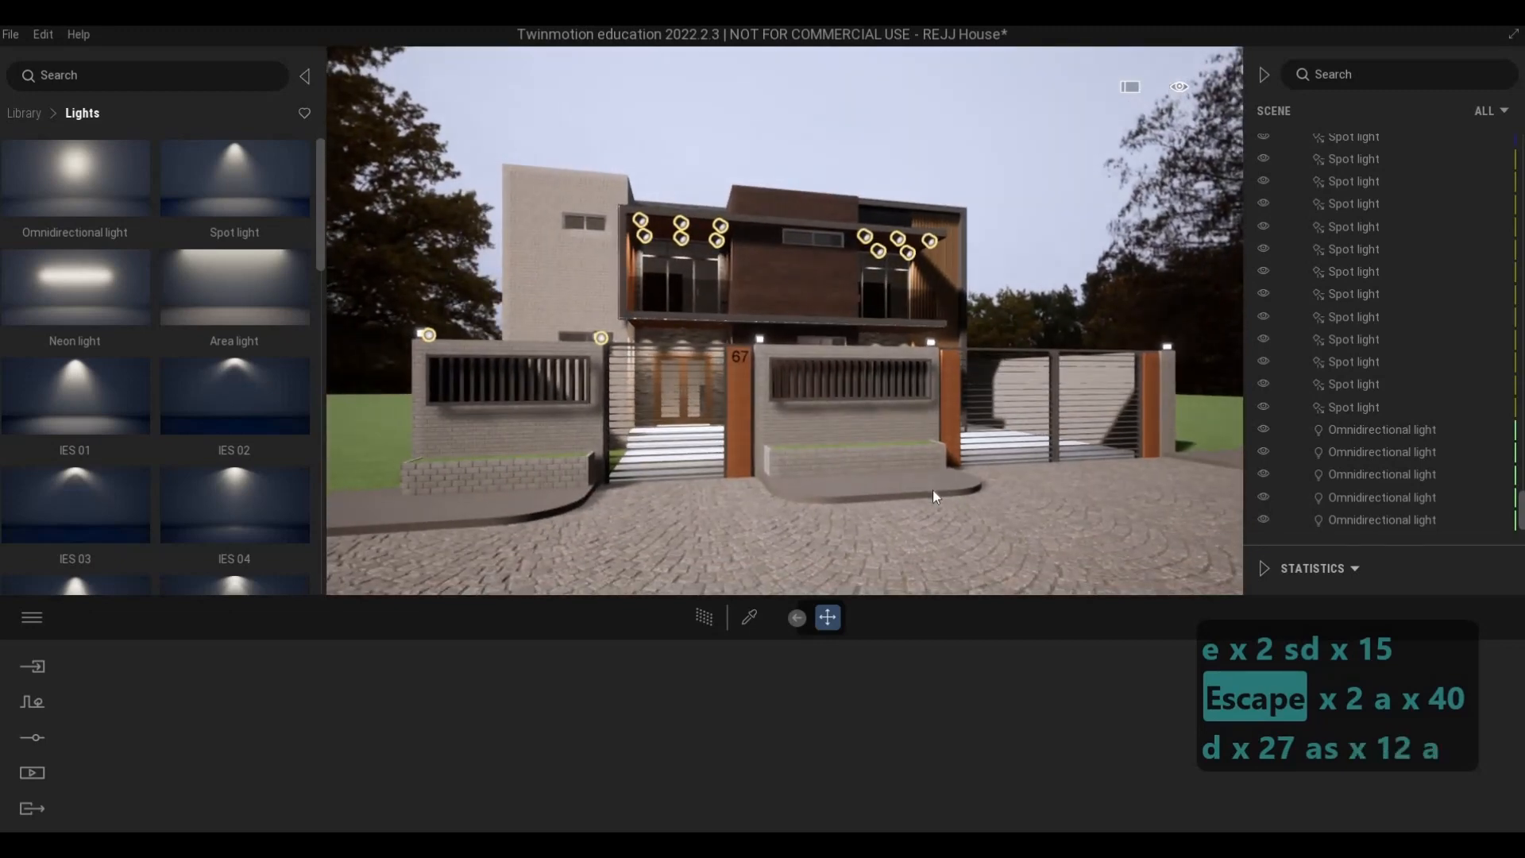